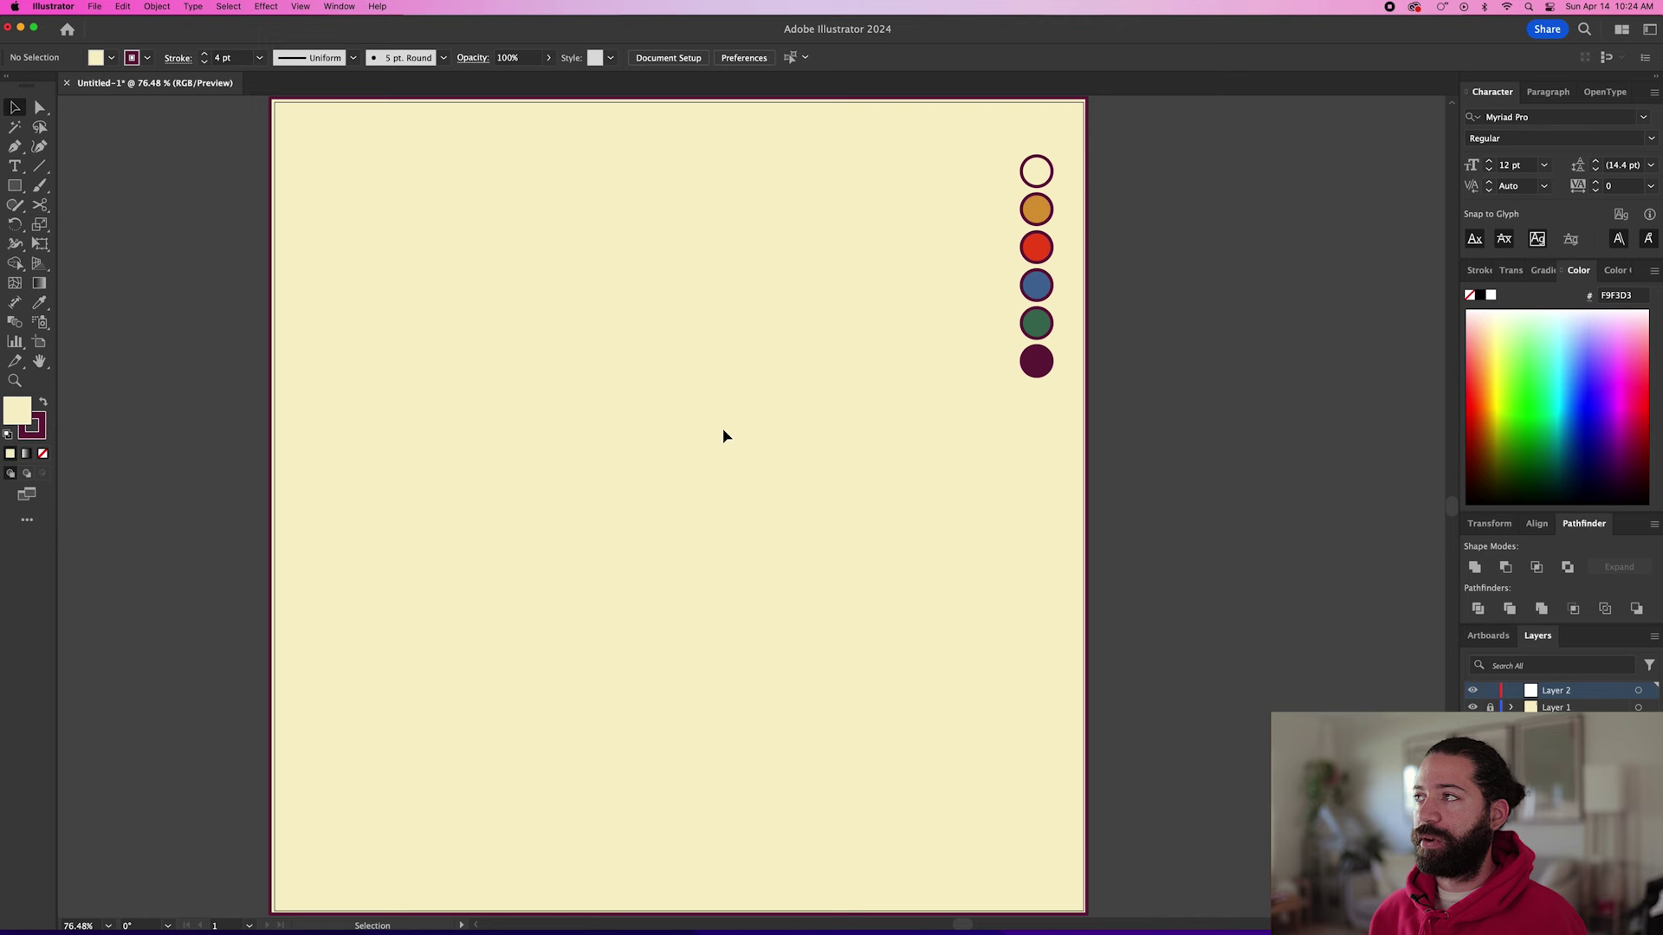
Sample the blue swatch and draw a circle near the top middle of the page.
key("i")
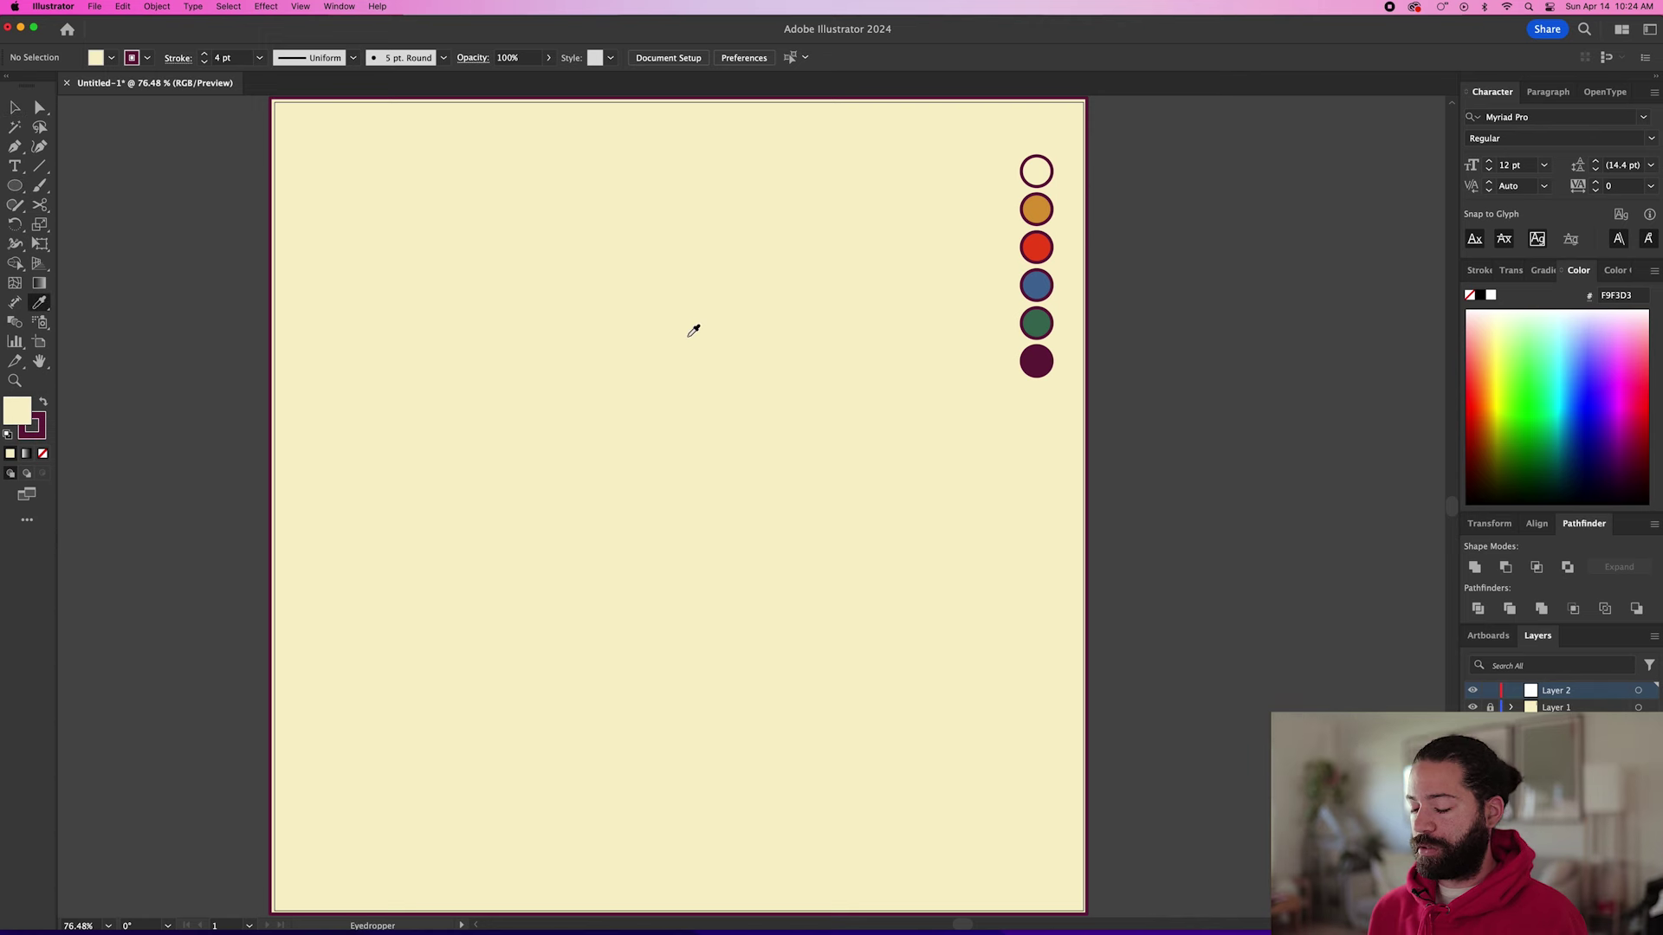
left_click(1035, 283)
key("l")
left_click_drag(678, 380, 784, 485)
Pull the circle's bottom anchor down and adjust its lower side anchors into an egg shape.
key("a")
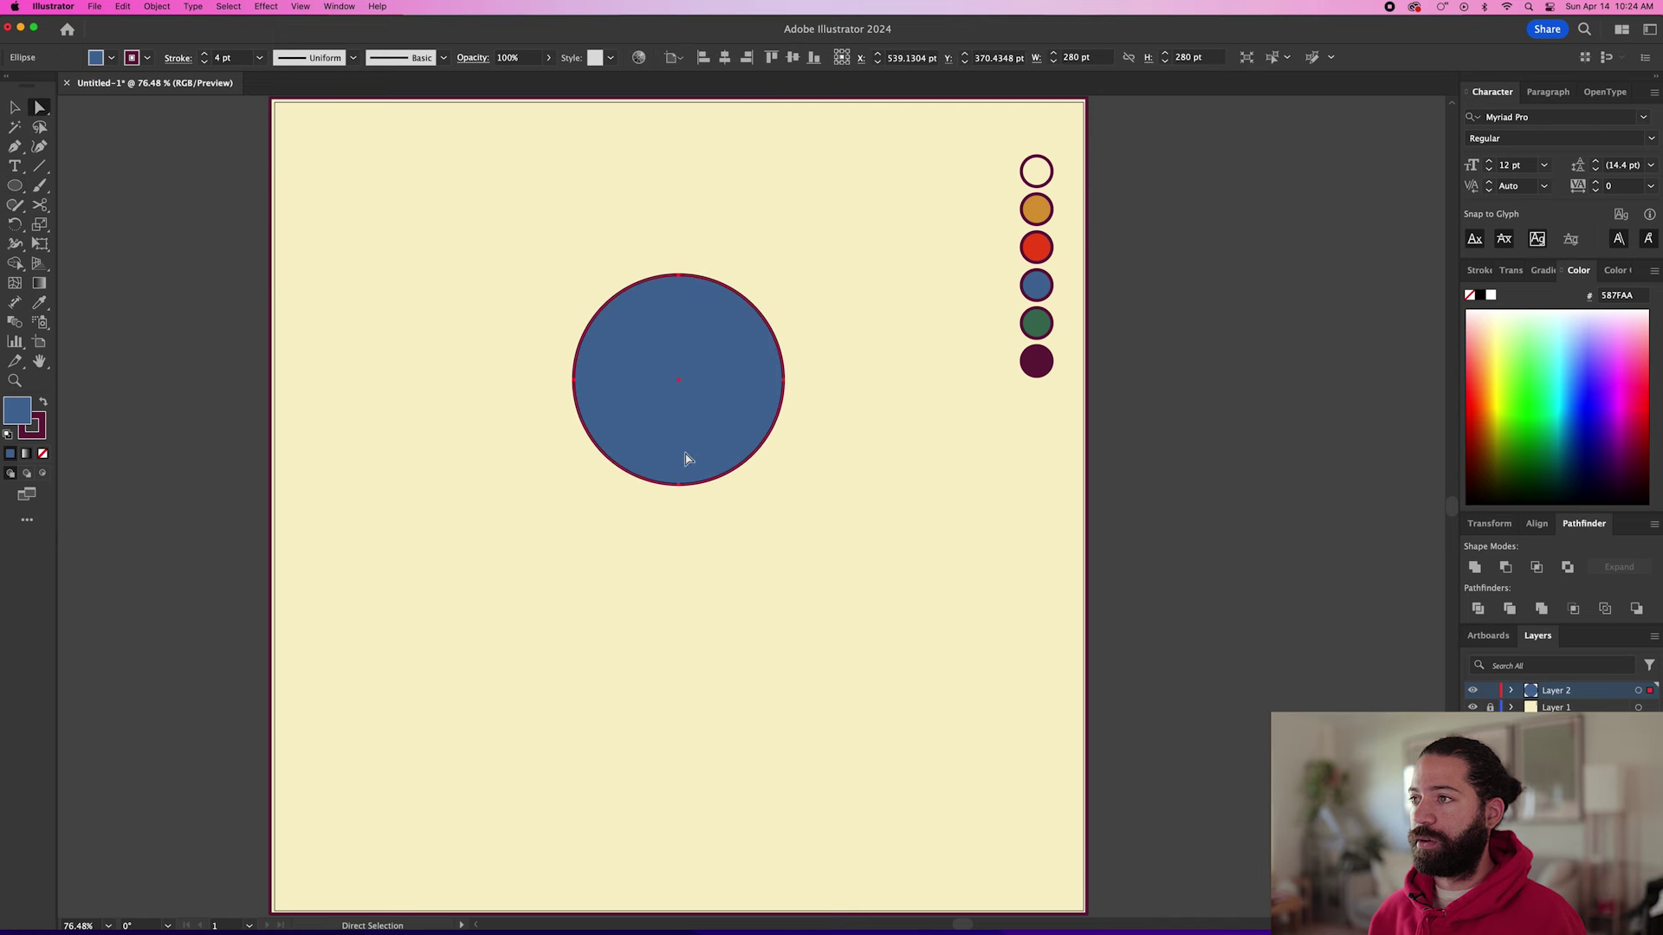
left_click(679, 485)
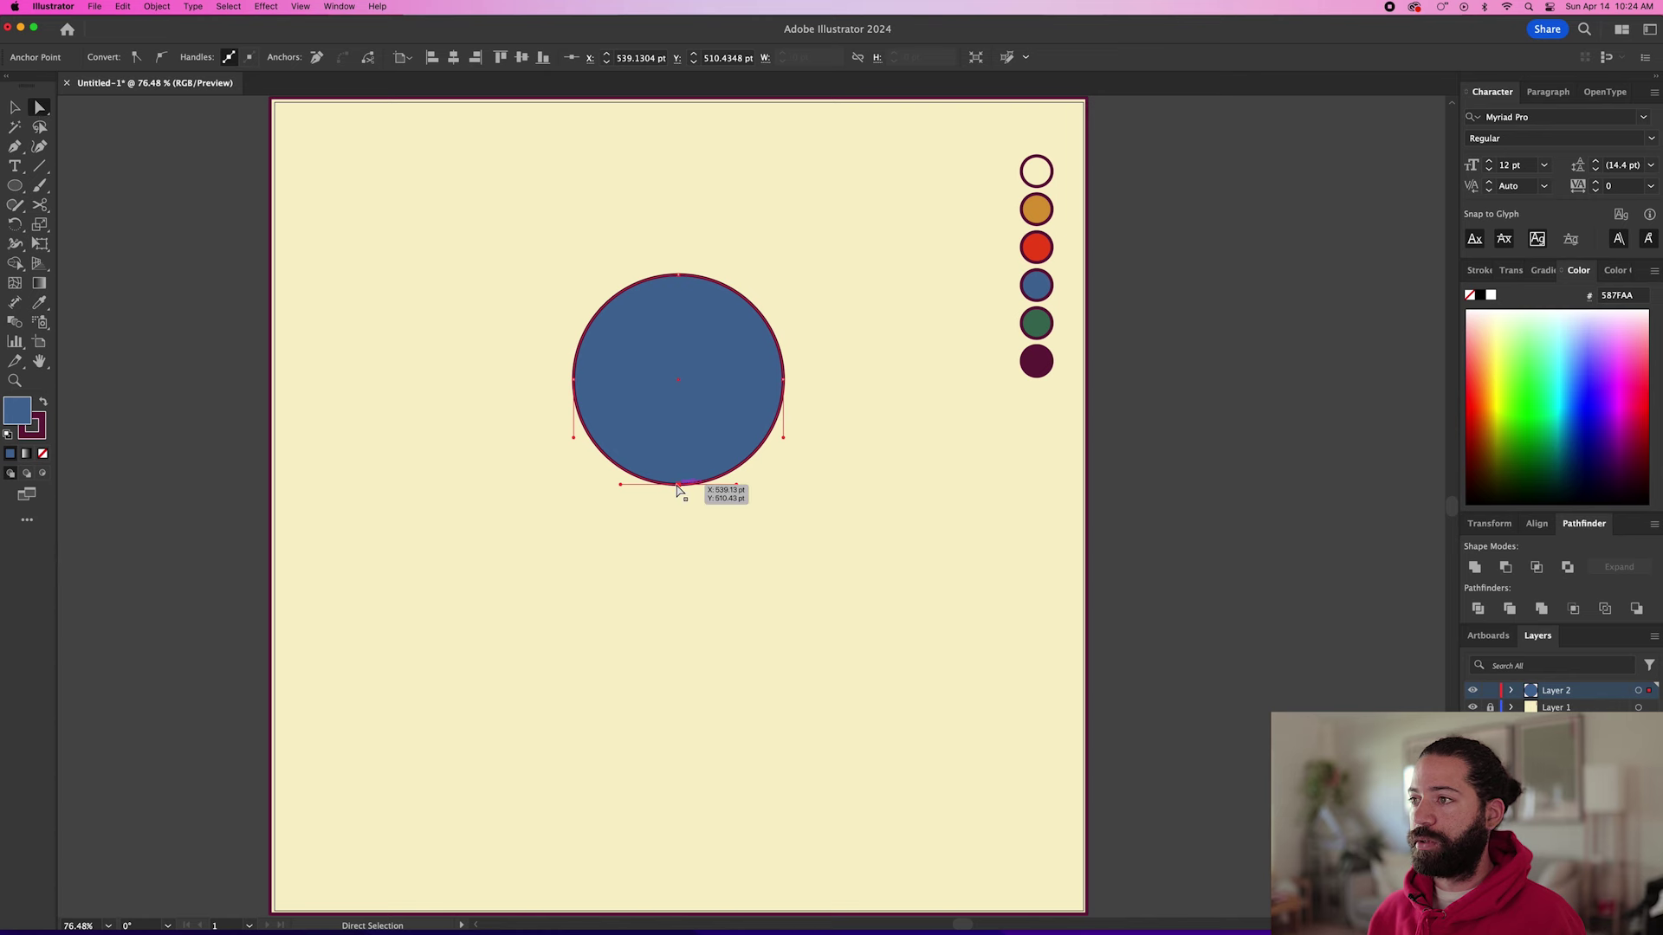
left_click_drag(679, 485, 679, 533)
key("p")
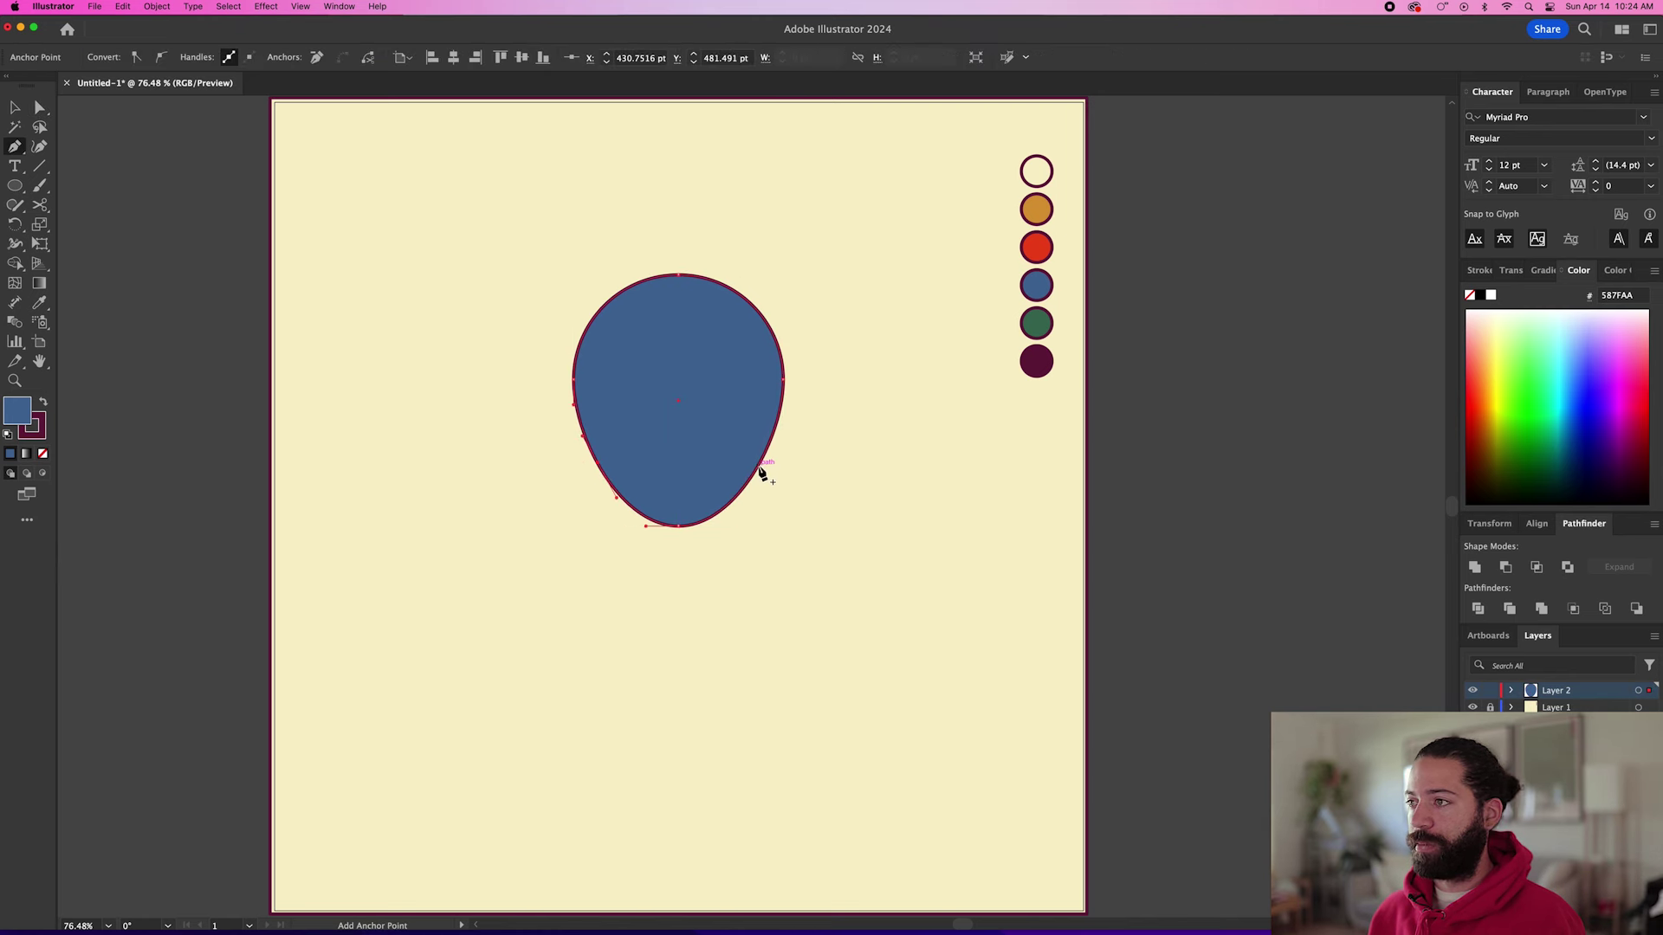
left_click(761, 467)
key("a")
left_click(597, 464)
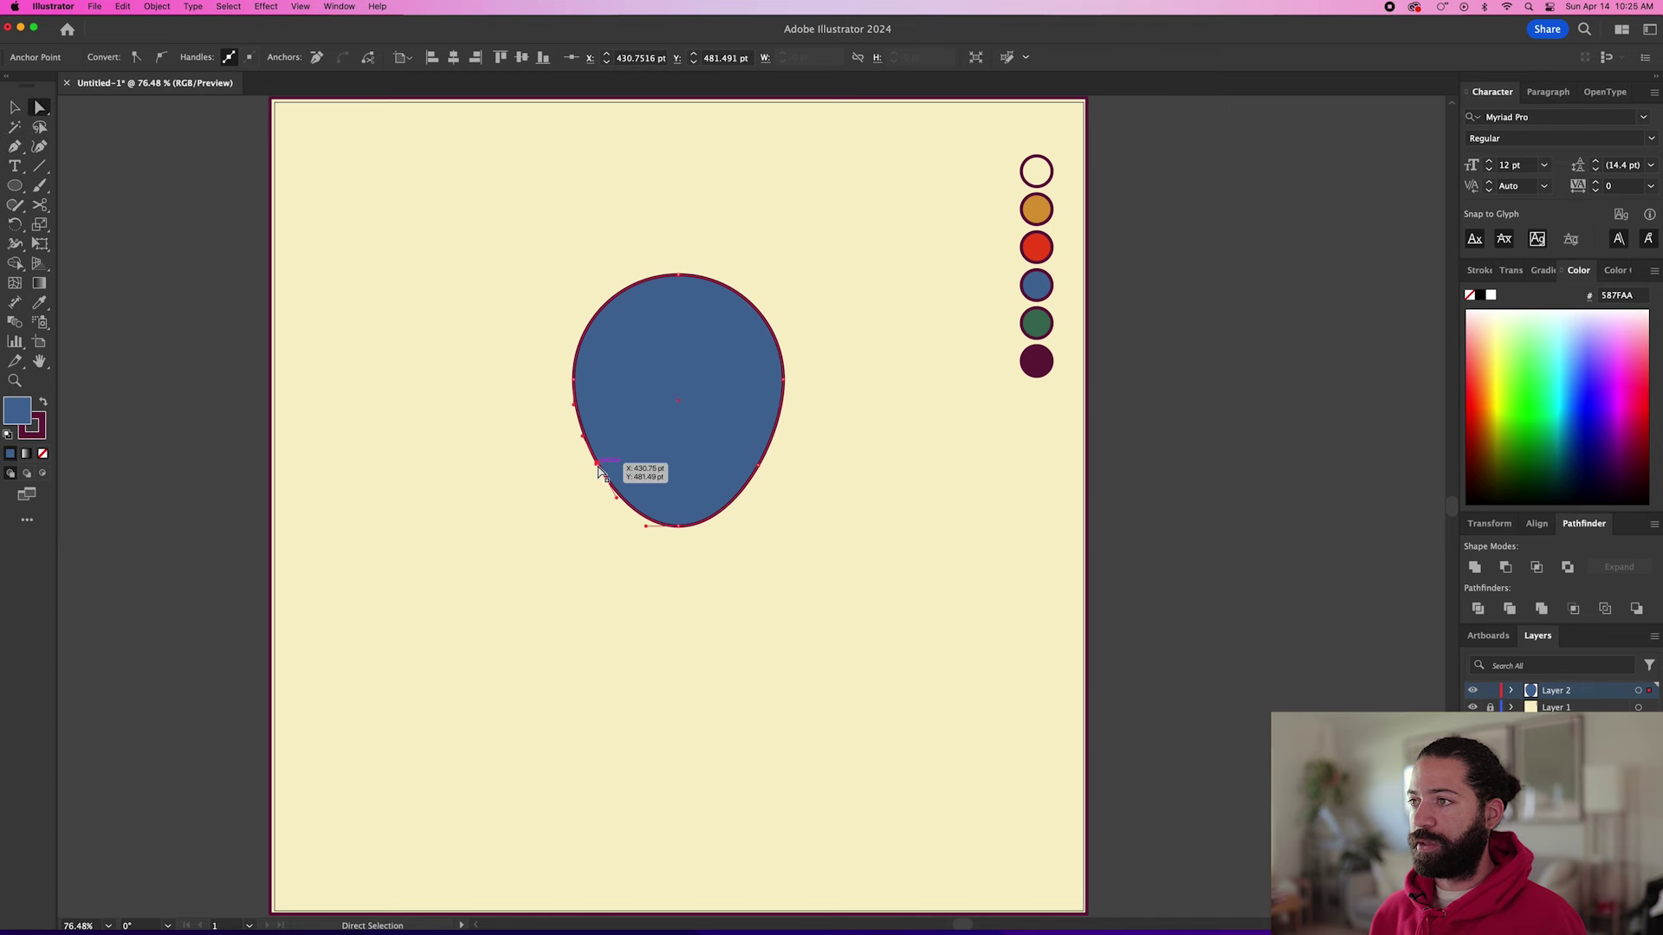
key("shift+Left")
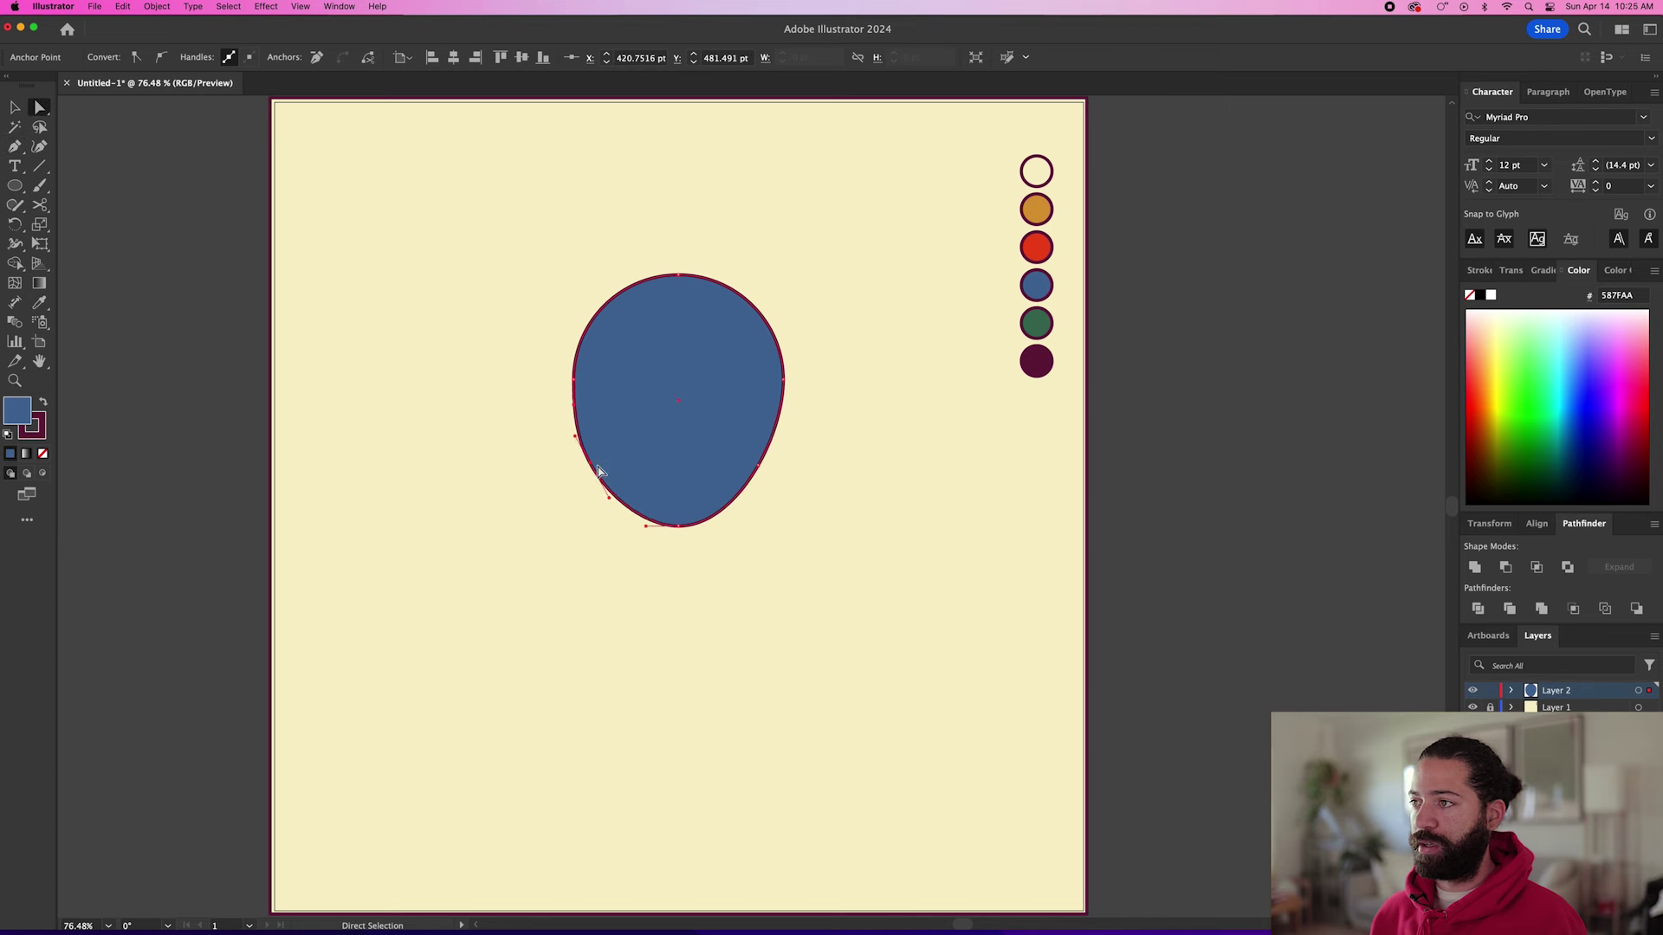
left_click(757, 469)
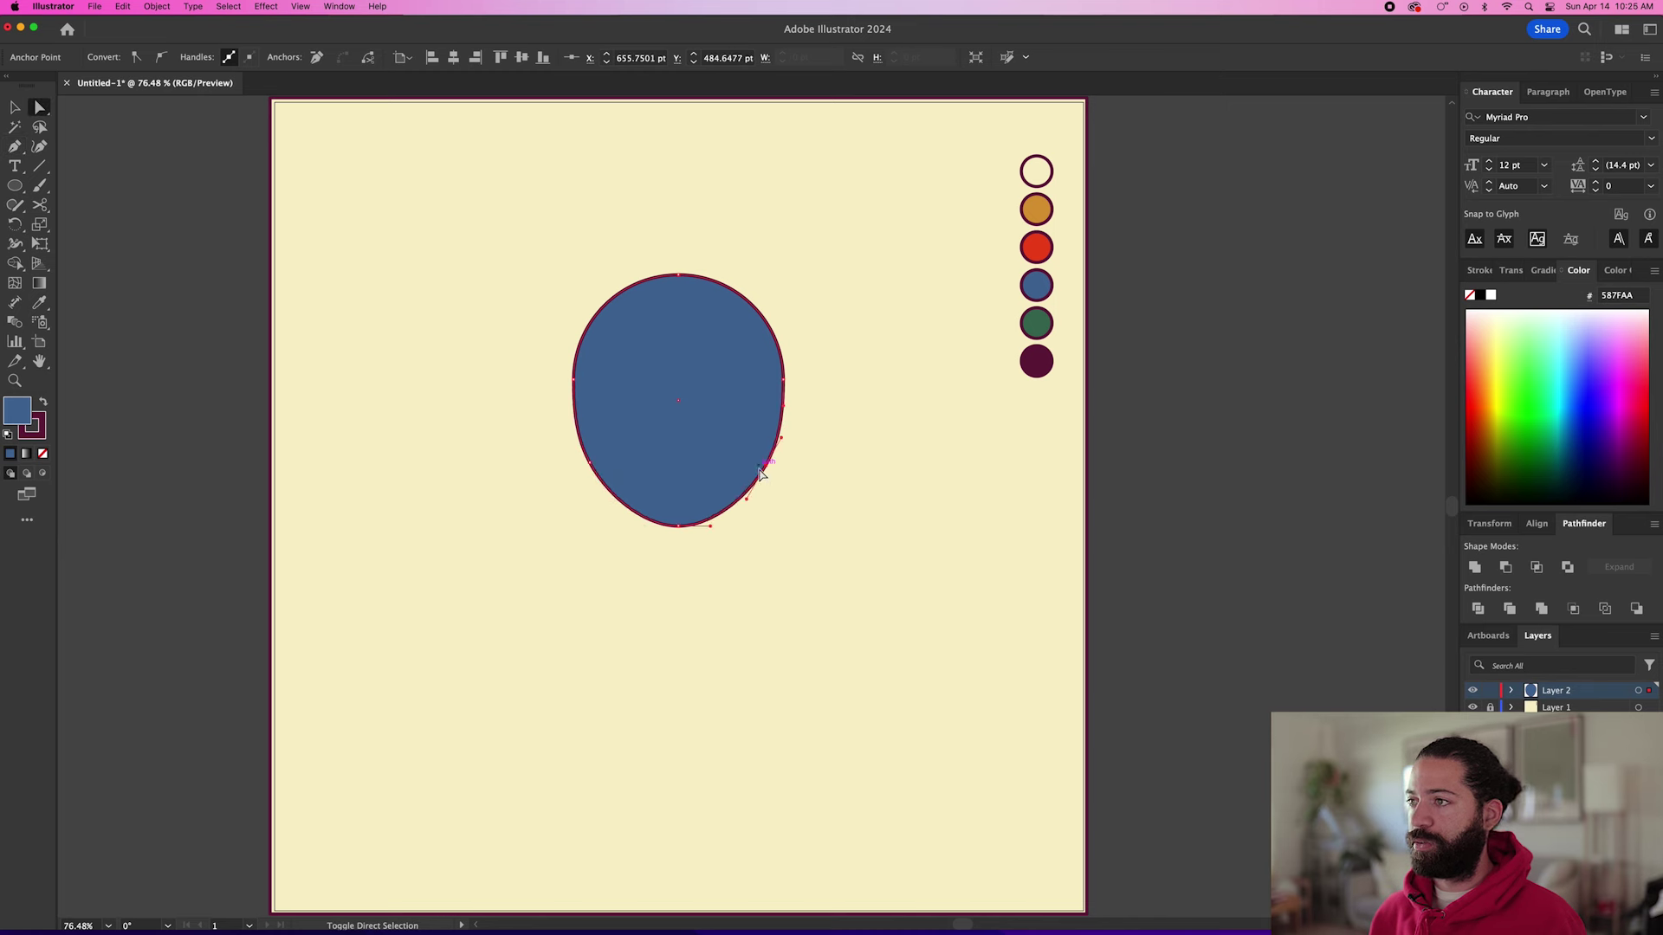
left_click(701, 547)
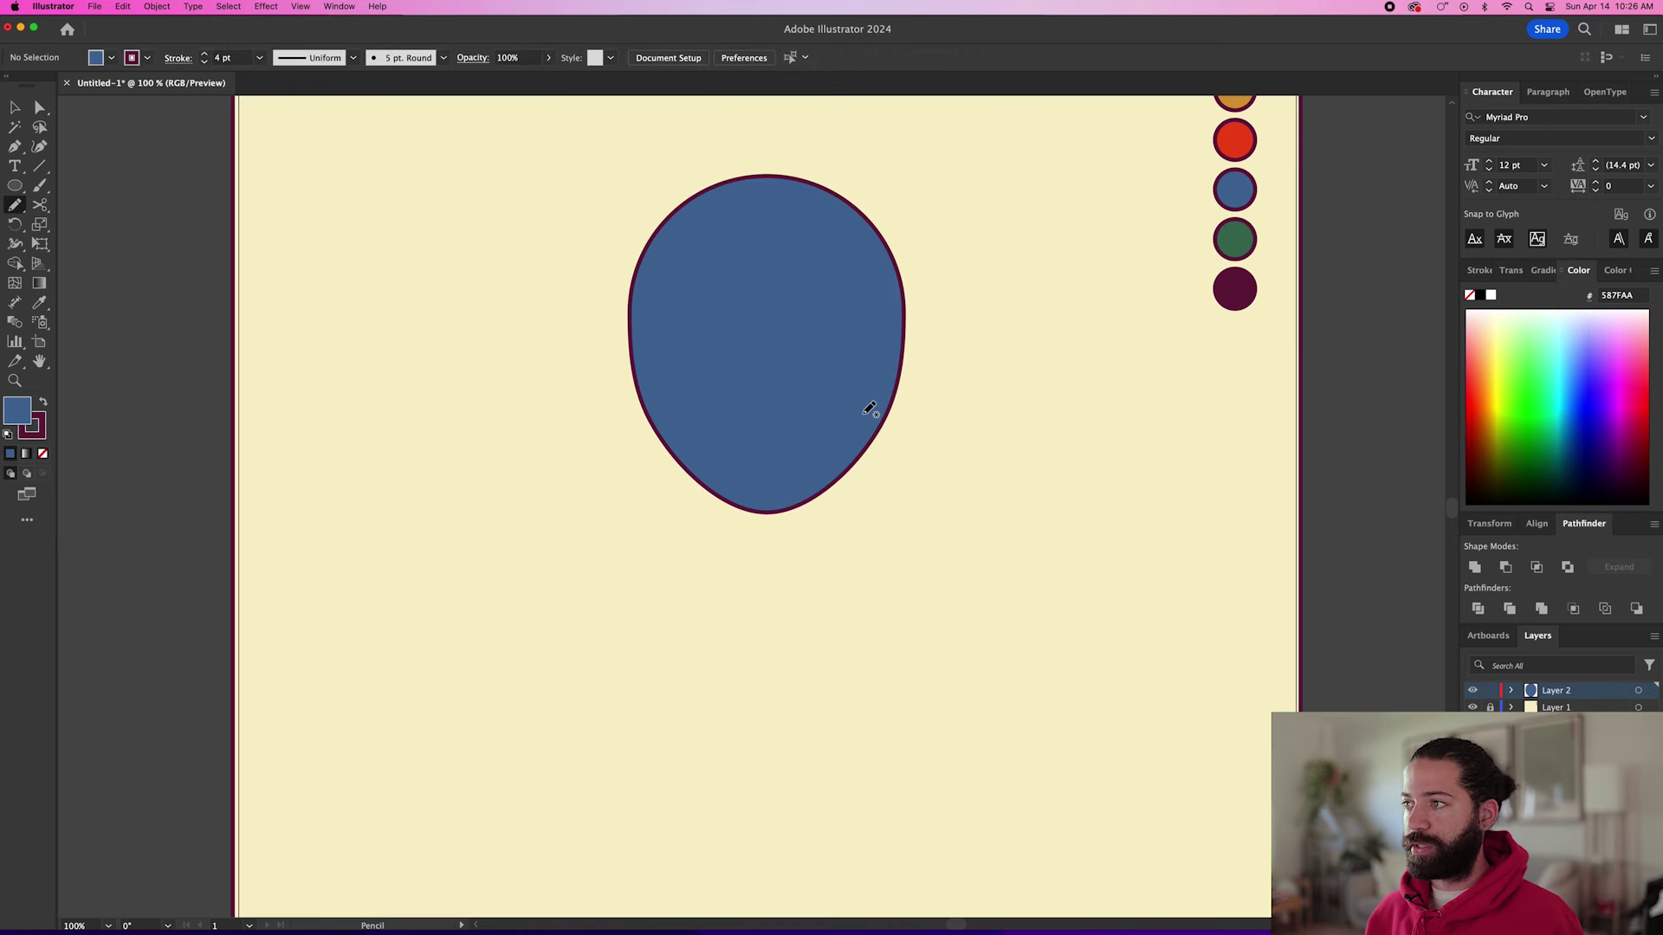
Pencil a small blue ear blob at the head's lower right and nudge it up-left.
scroll(873, 380, "down", 1)
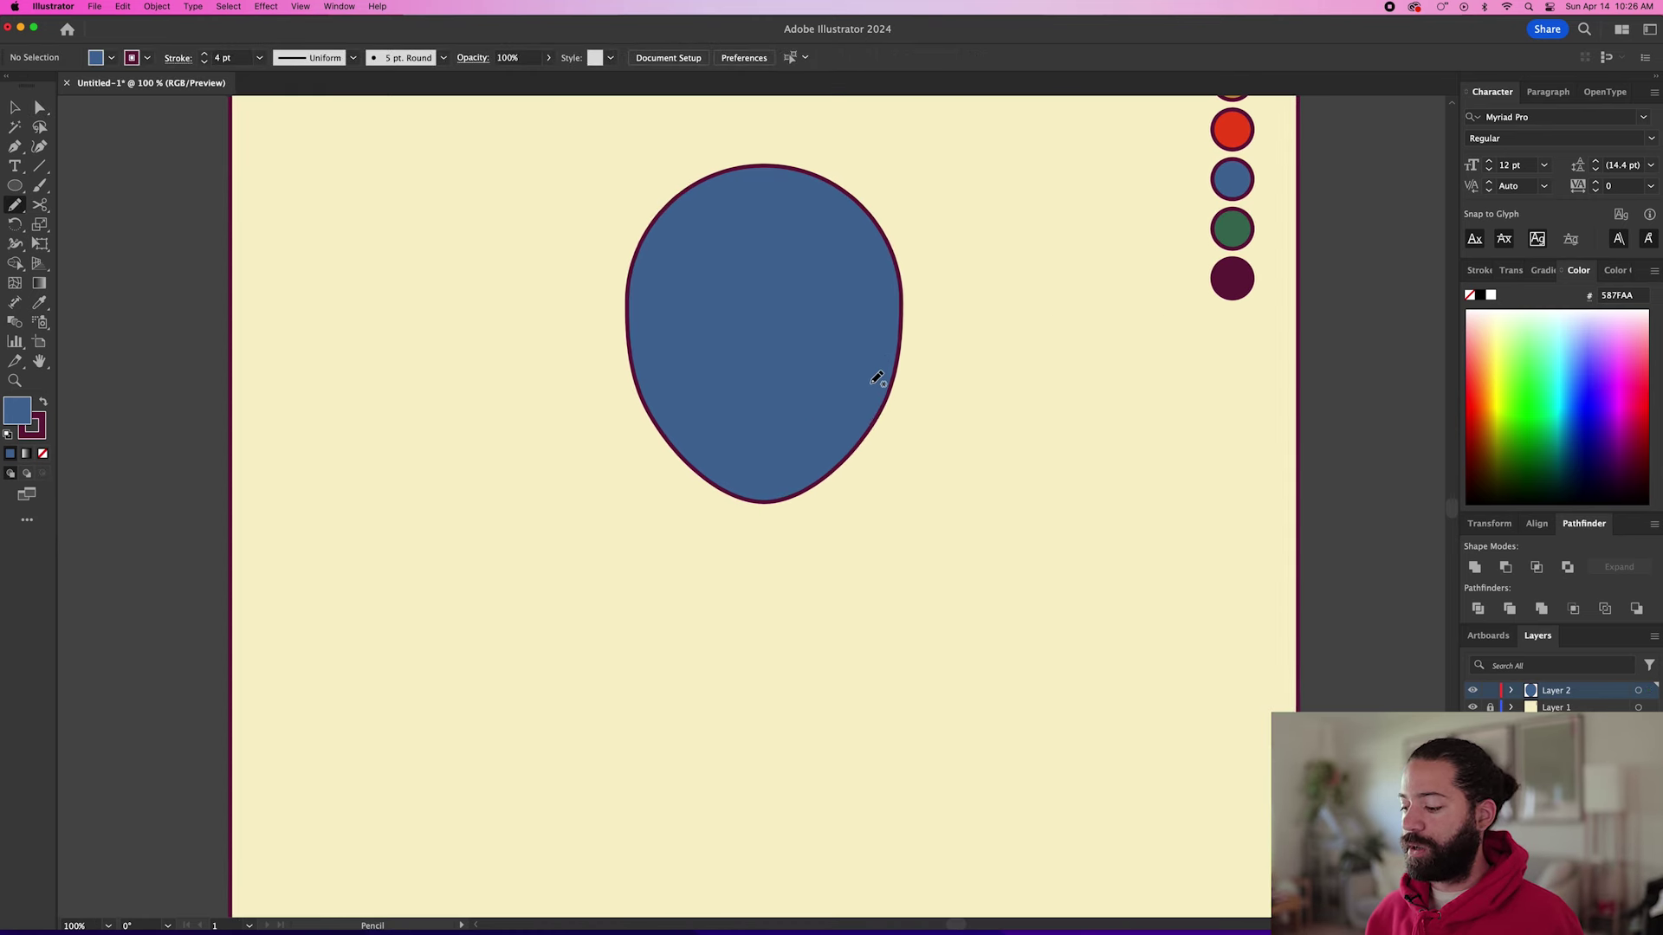
scroll(876, 370, "down", 1)
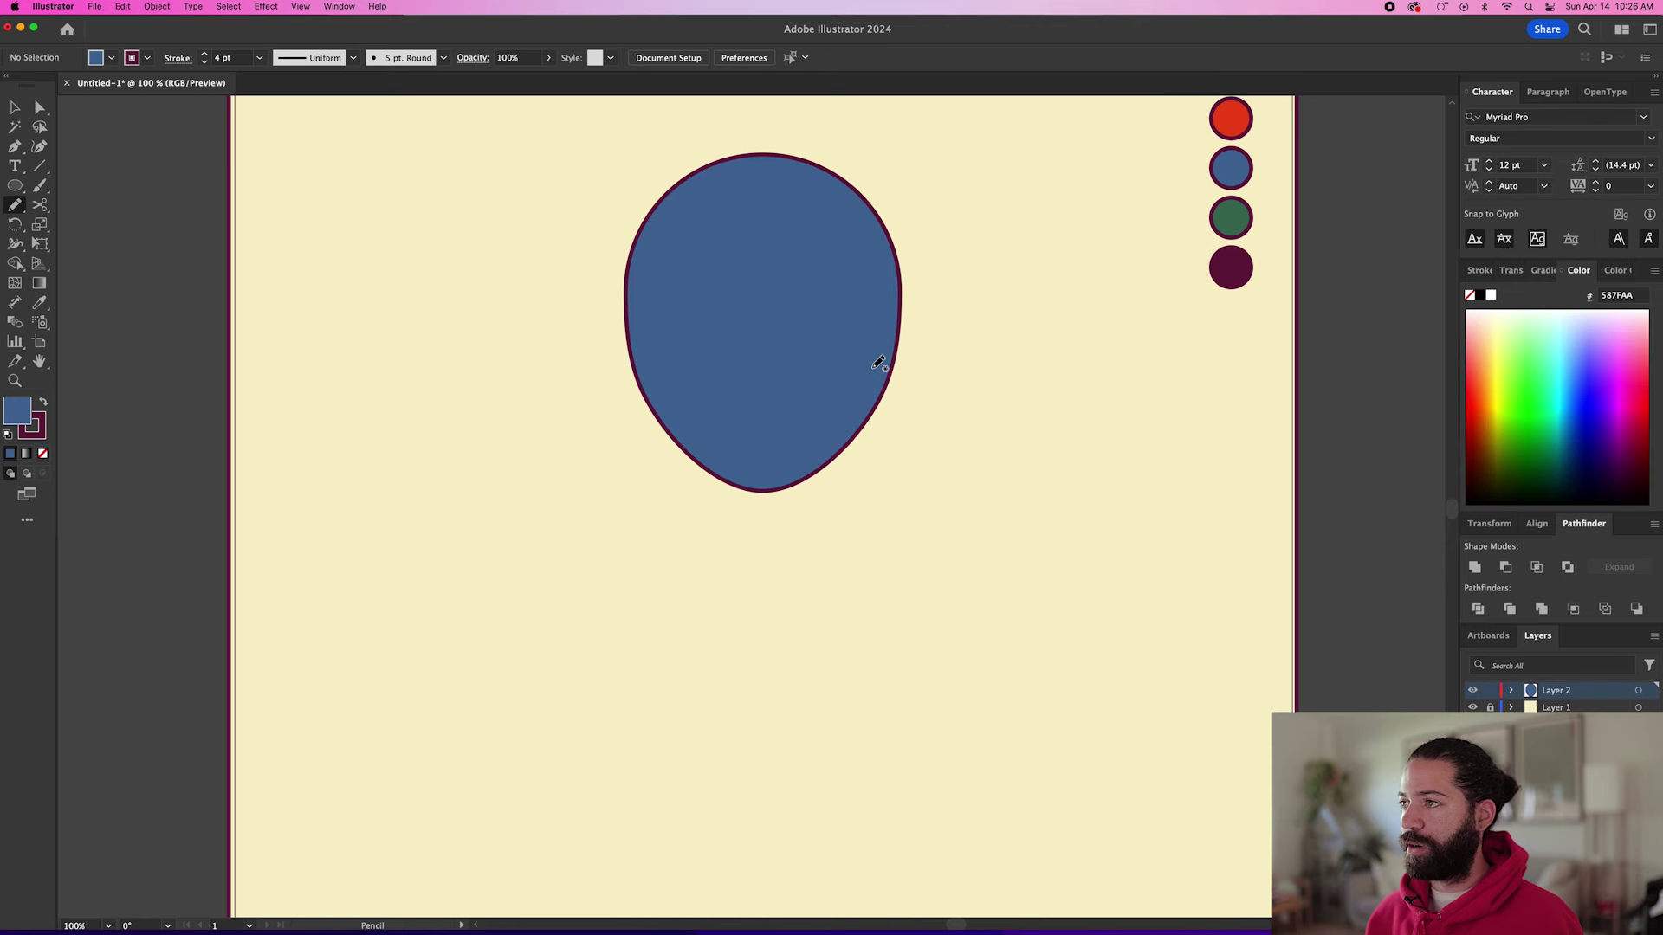
mouse_move(911, 463)
left_mouse_down()
mouse_move(852, 470)
mouse_move(832, 439)
mouse_move(877, 362)
left_mouse_up()
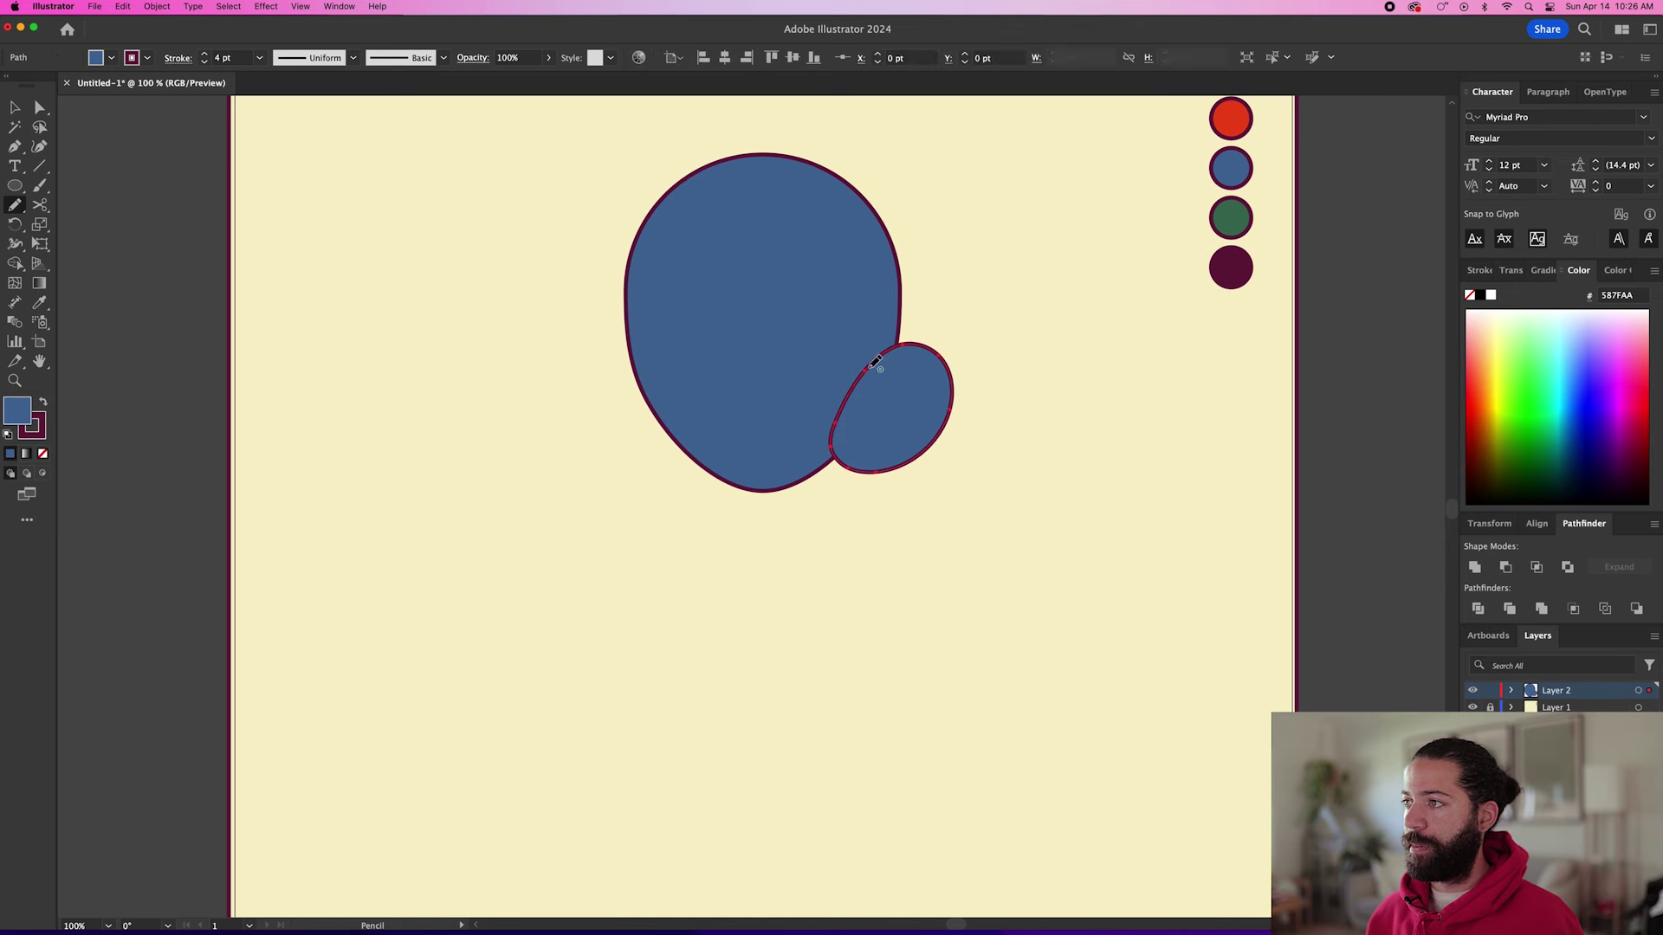
key("v")
left_click(1002, 466)
left_click(903, 411)
left_click(1033, 430)
left_click_drag(896, 418, 891, 413)
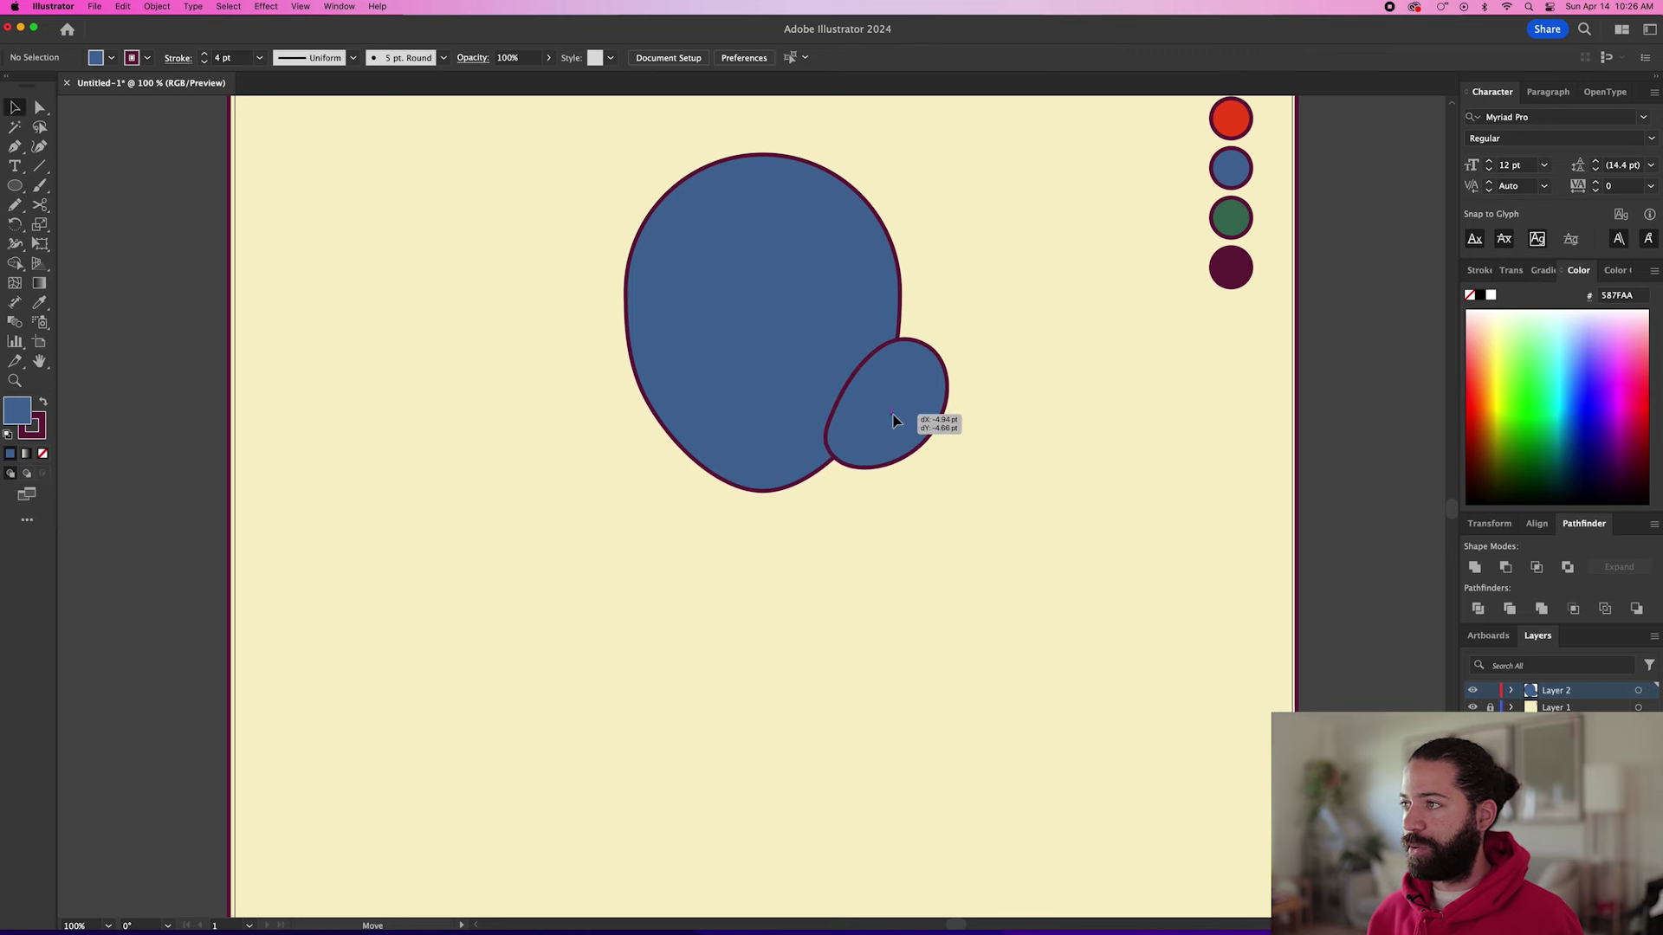
left_click(955, 443)
Sketch a curved line and a small loop inside the ear.
scroll(954, 446, "up", 1)
key("n")
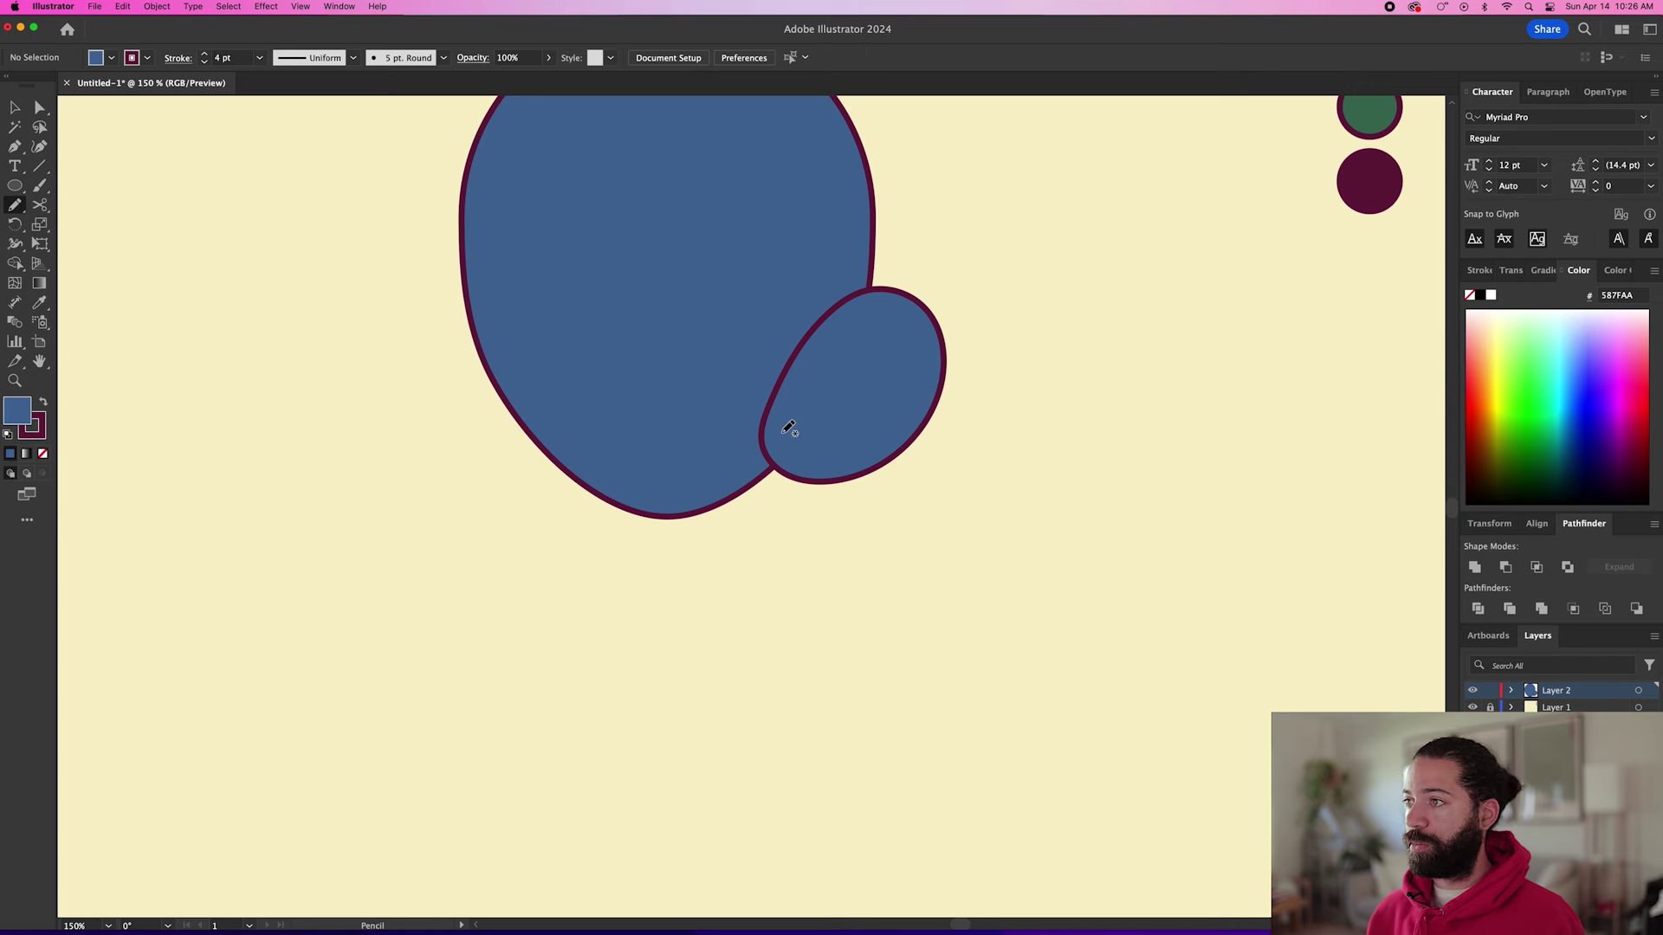
mouse_move(783, 433)
left_mouse_down()
mouse_move(839, 416)
mouse_move(877, 452)
left_mouse_up()
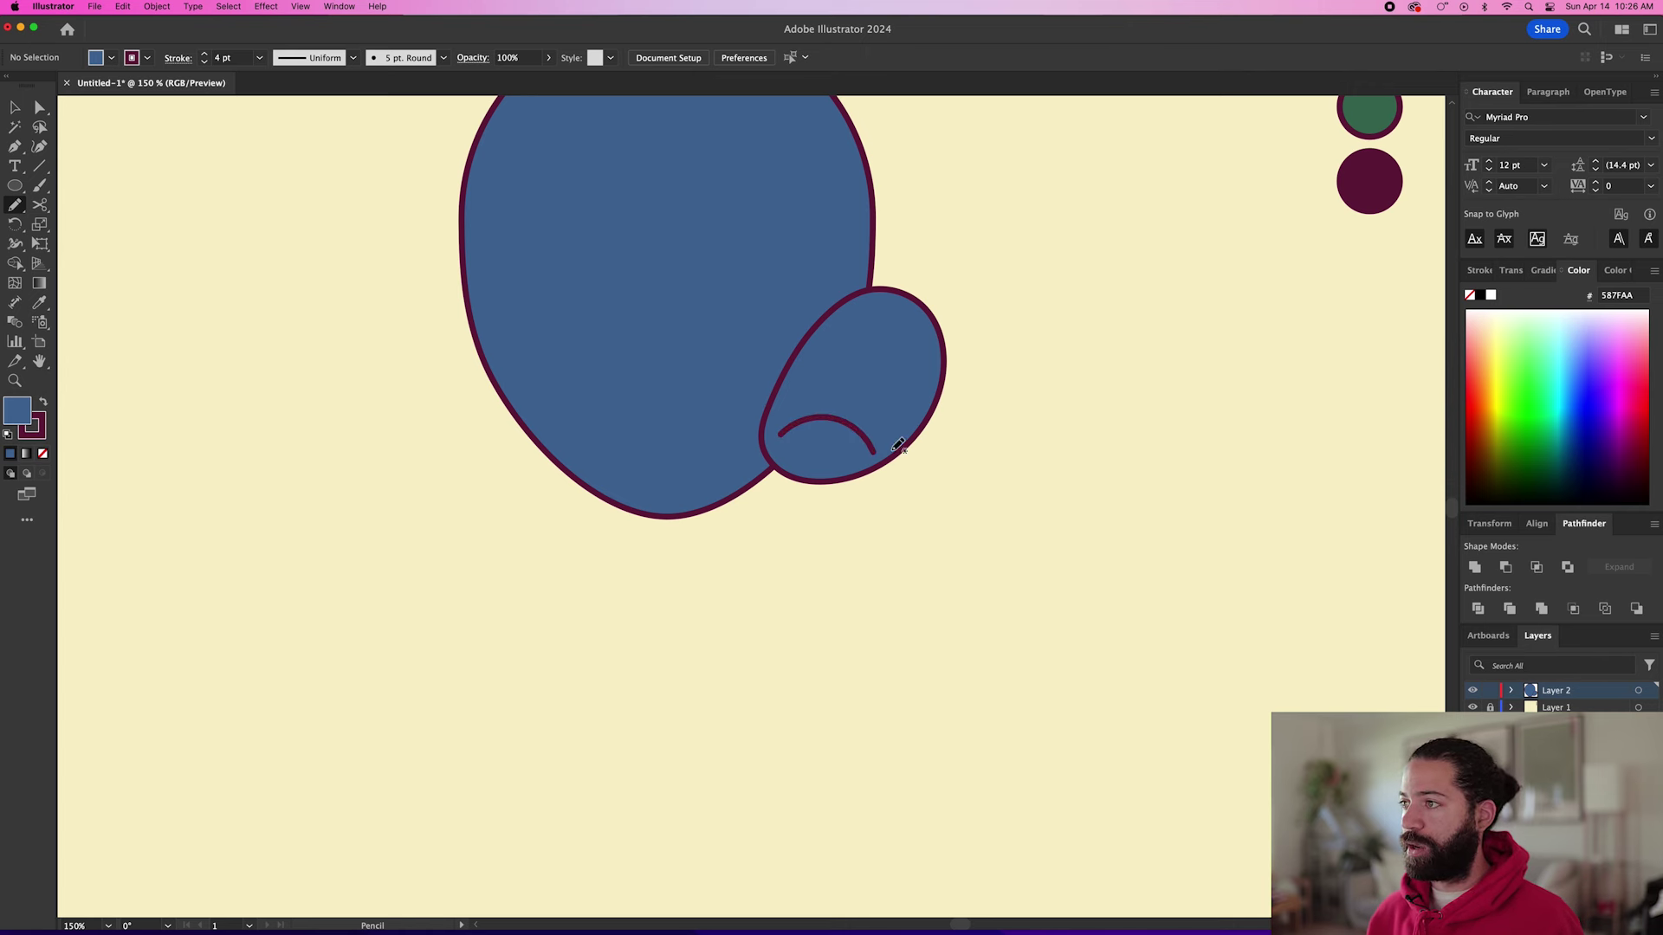
mouse_move(867, 400)
left_mouse_down()
mouse_move(861, 357)
mouse_move(824, 375)
mouse_move(822, 421)
mouse_move(854, 425)
left_mouse_up()
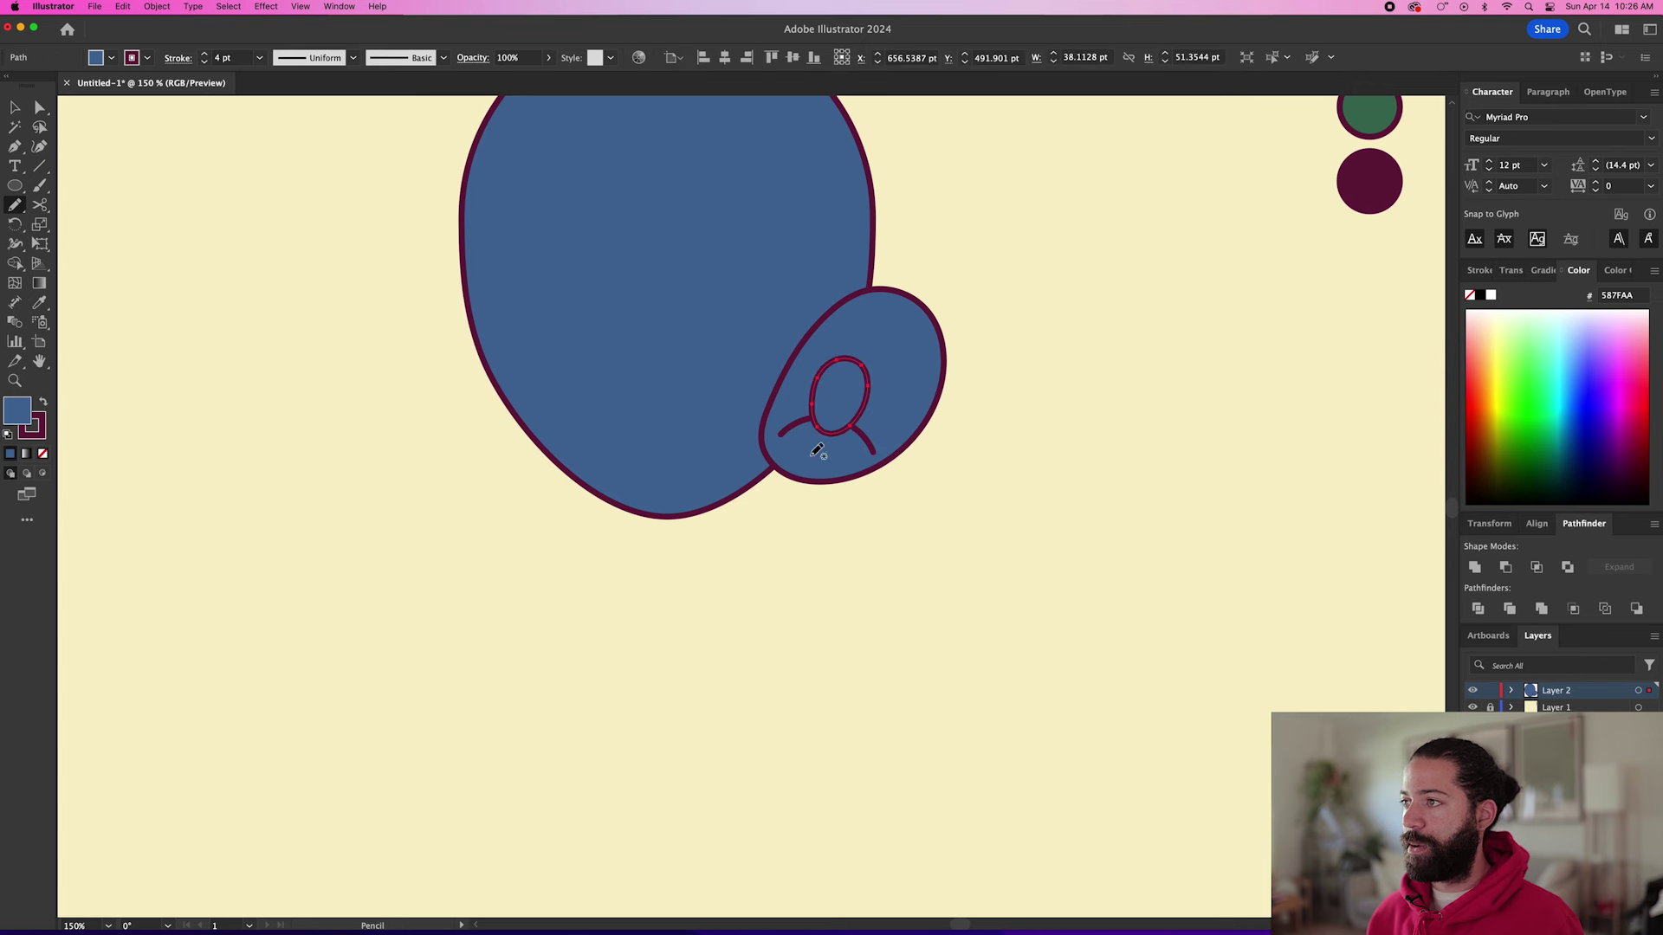
Fill the inner ear loop with darker blue 426A8E and send it behind the curve.
double_click(30, 422)
left_click_drag(954, 664, 966, 678)
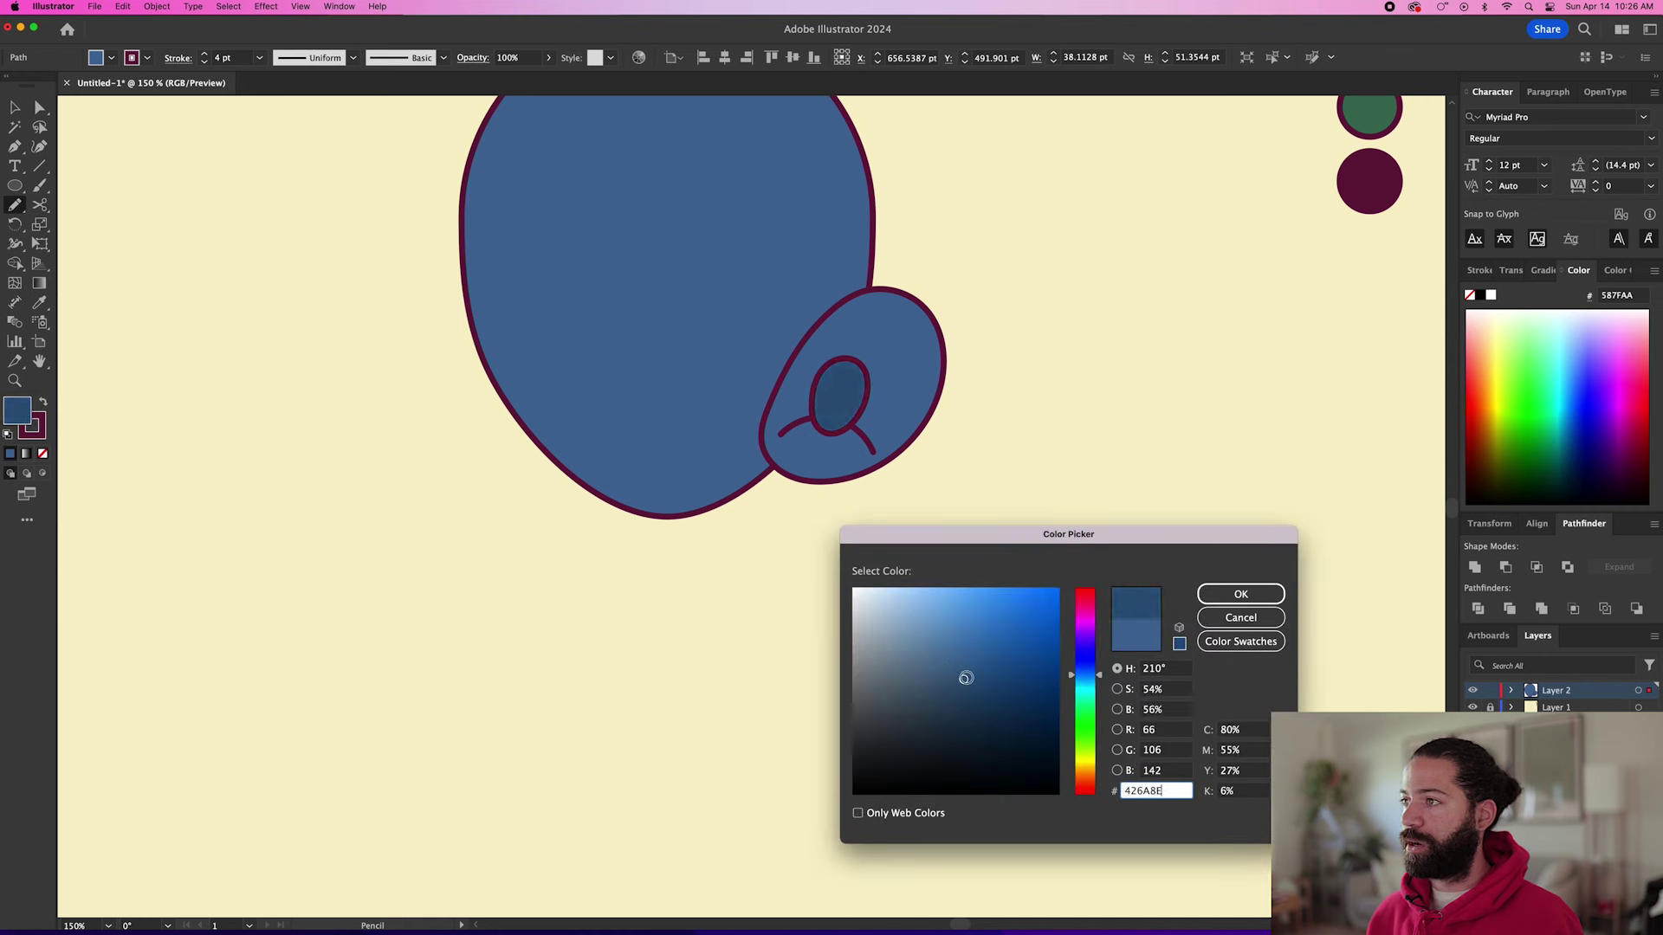
left_click(1241, 594)
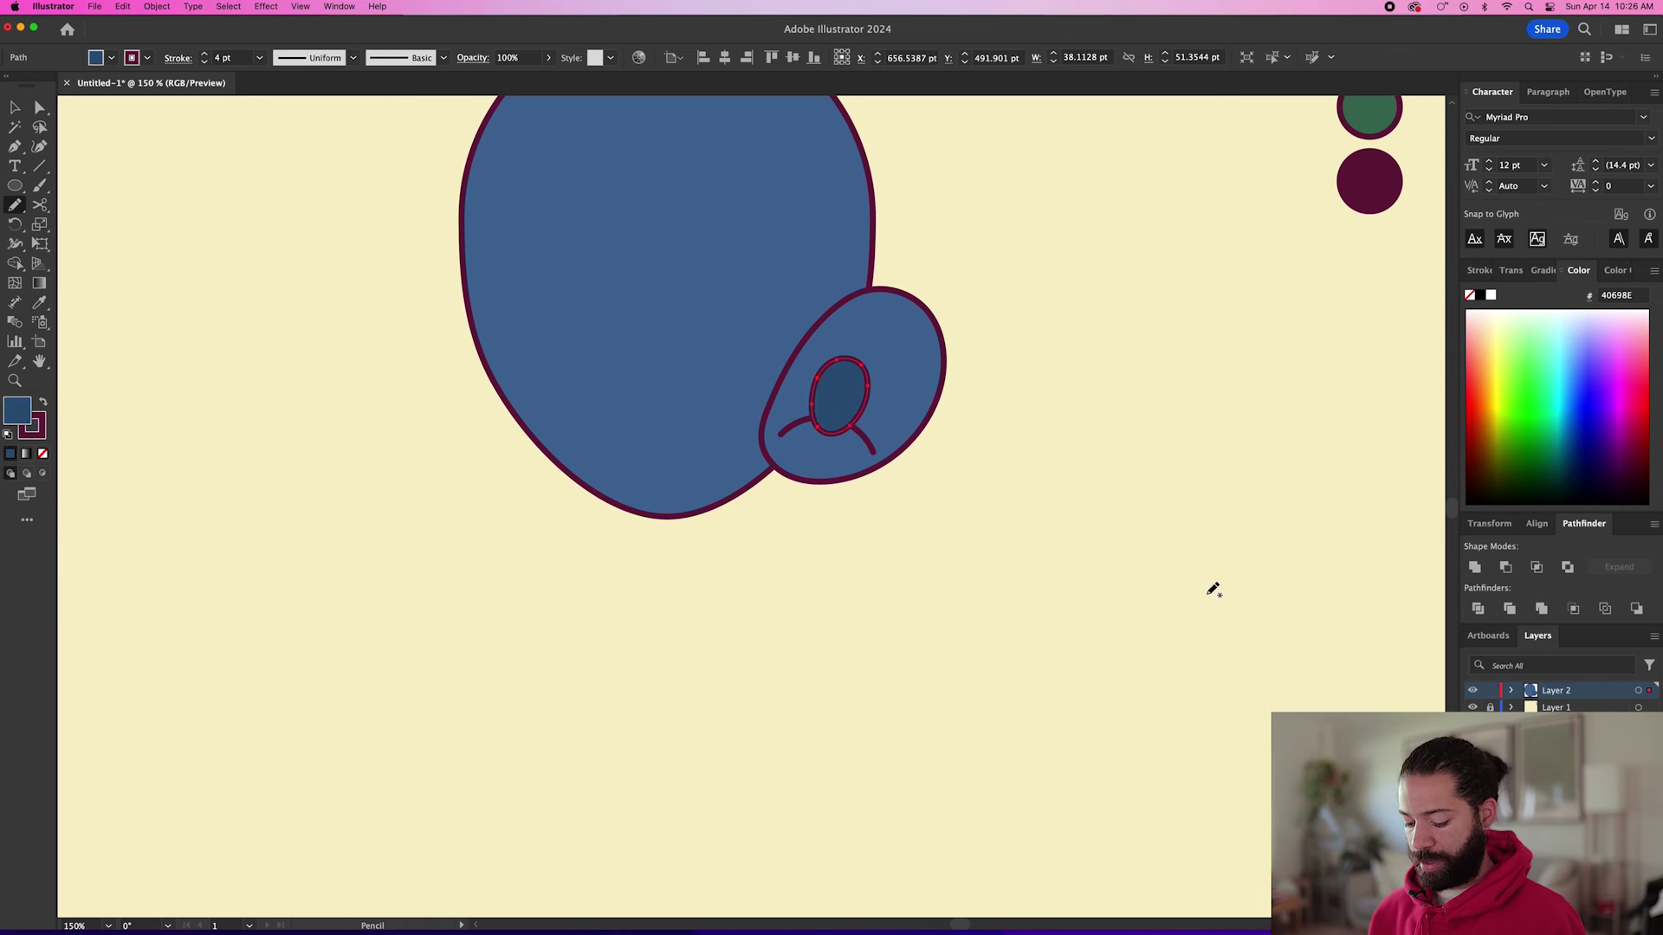
key("super+bracketleft")
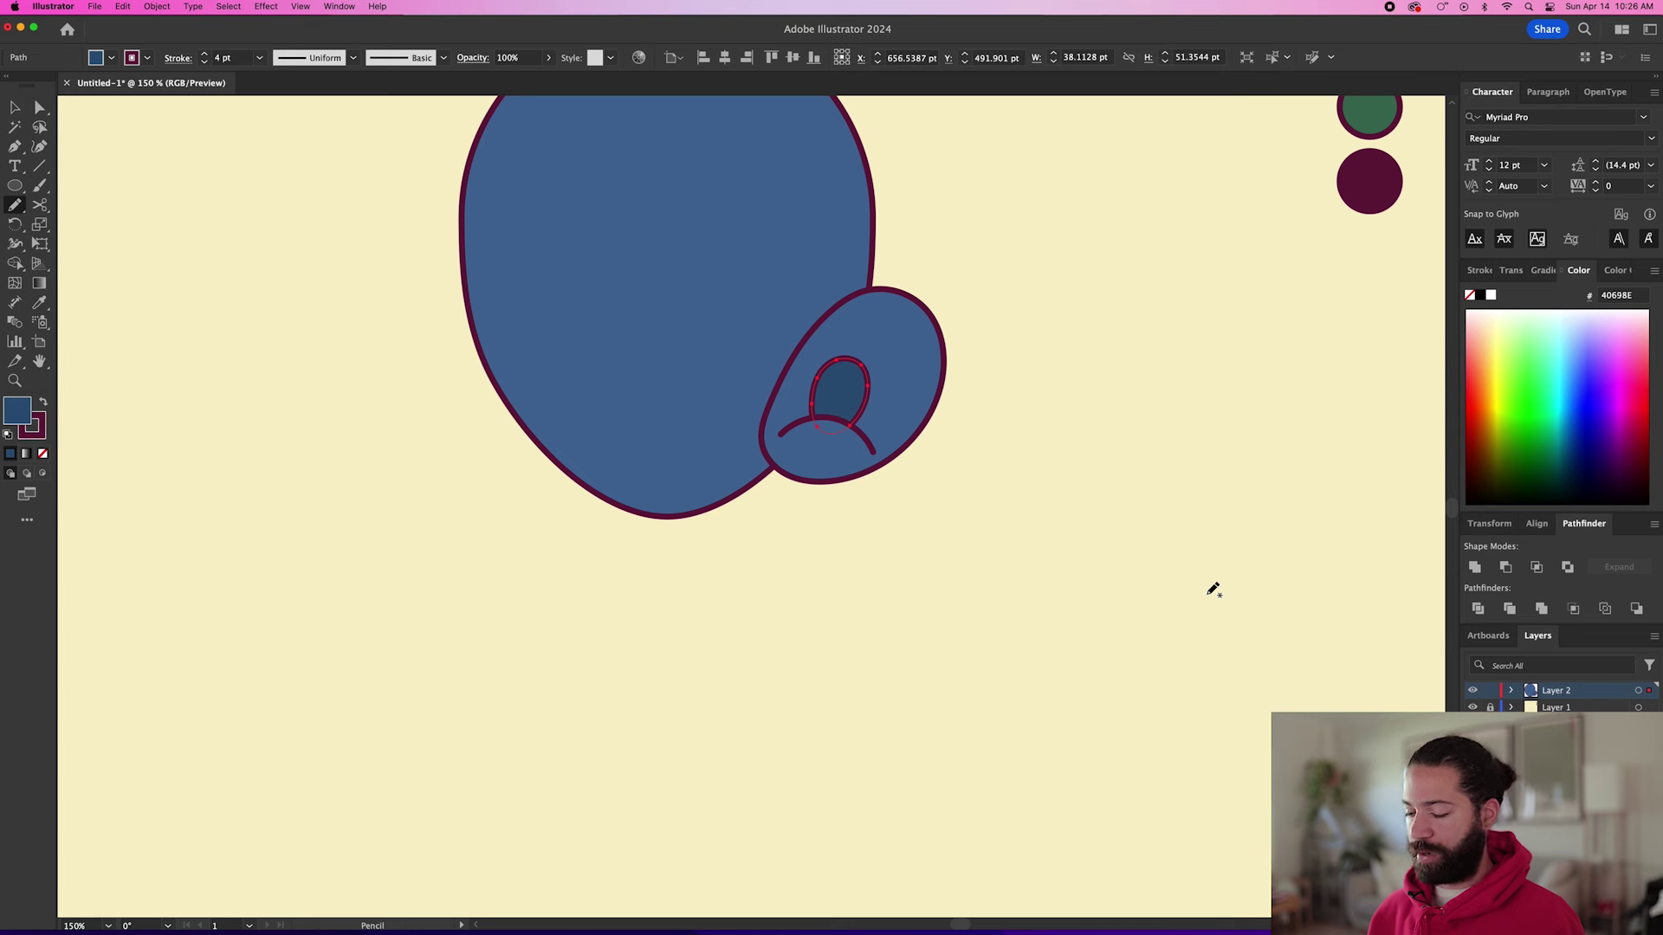
Group the loop, curve and ear outline, send the group behind the head, and nudge it up.
key("v")
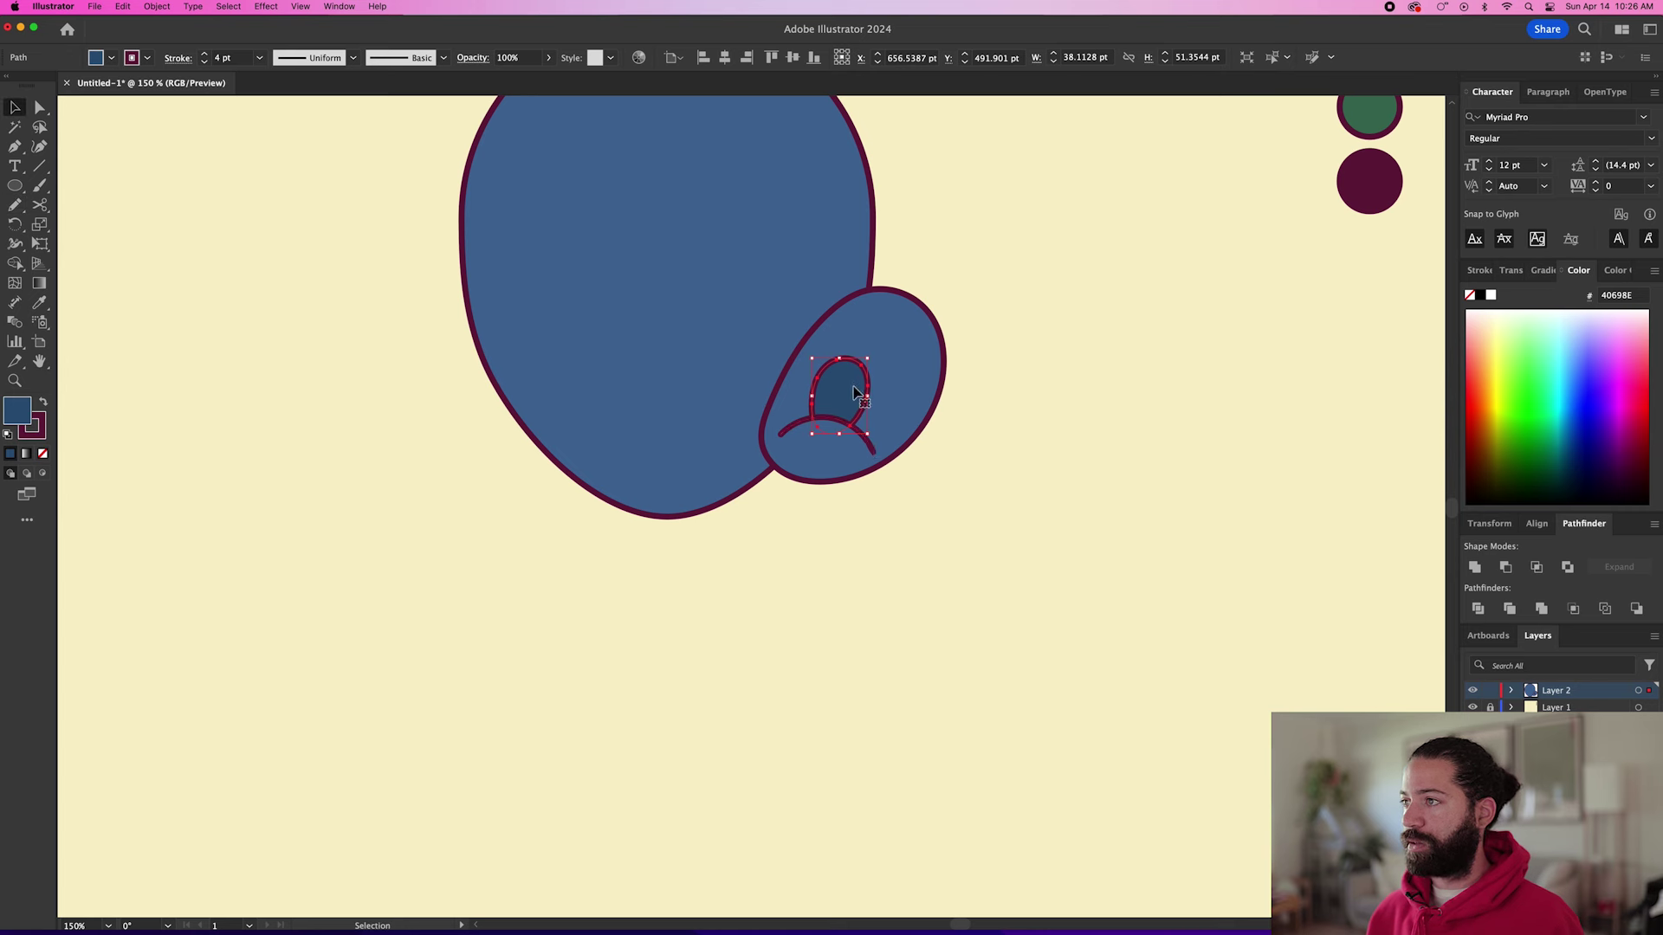
left_click(870, 447, "shift")
left_click(925, 379, "shift")
key("super+g")
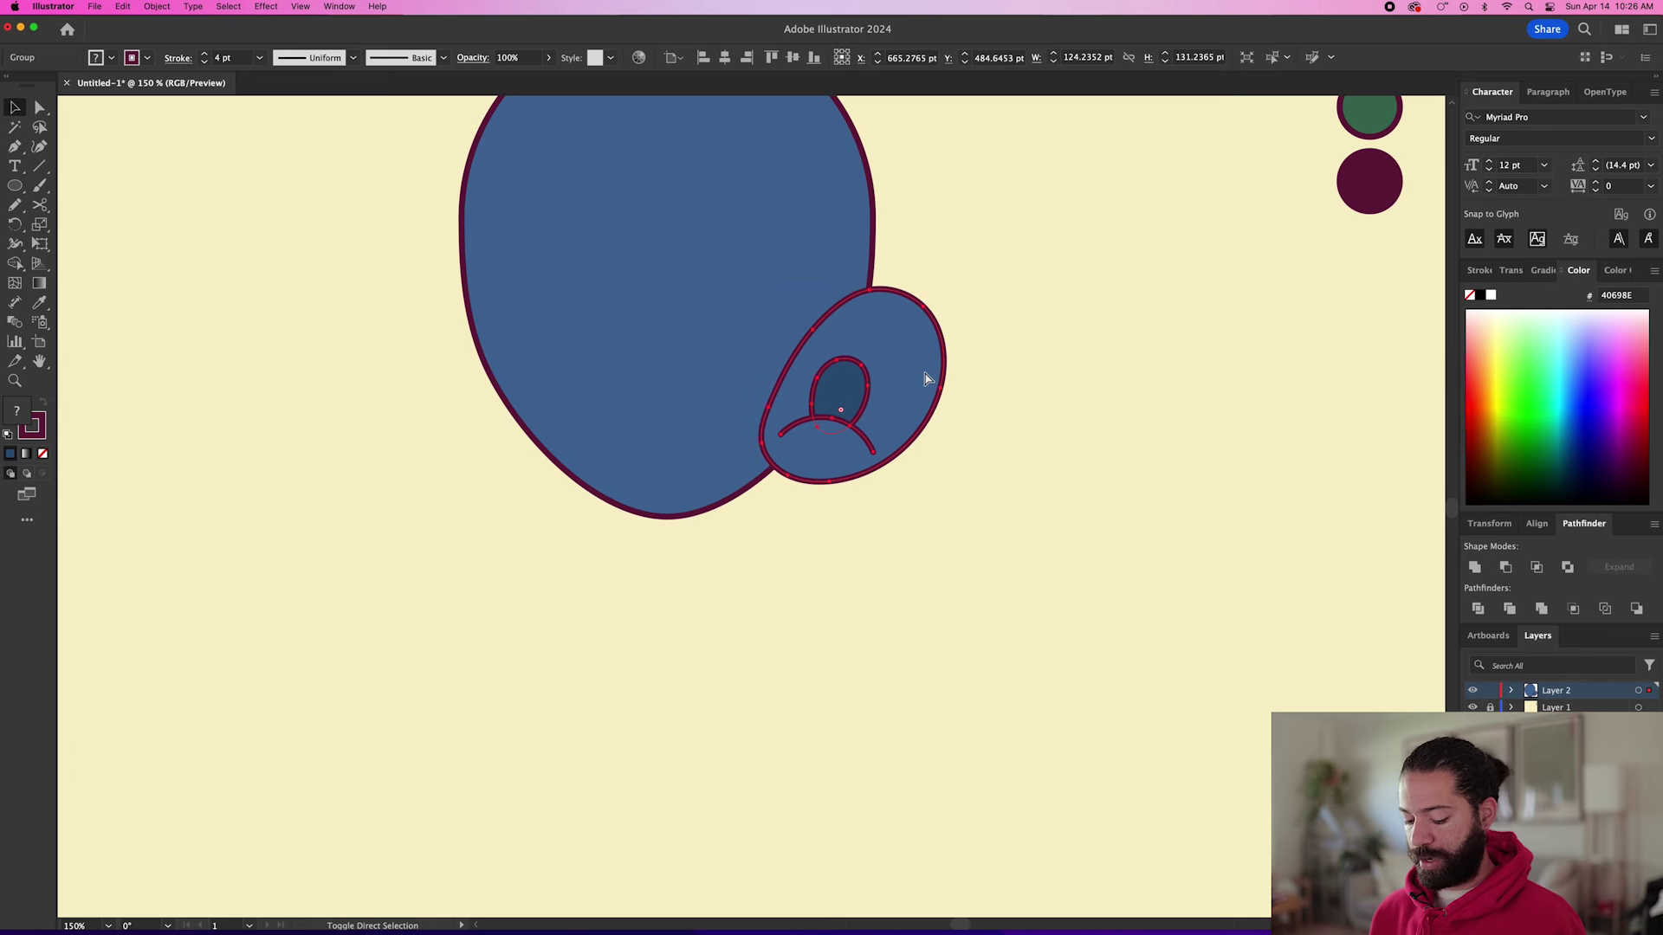
key("super+shift+bracketleft")
left_click(1028, 494)
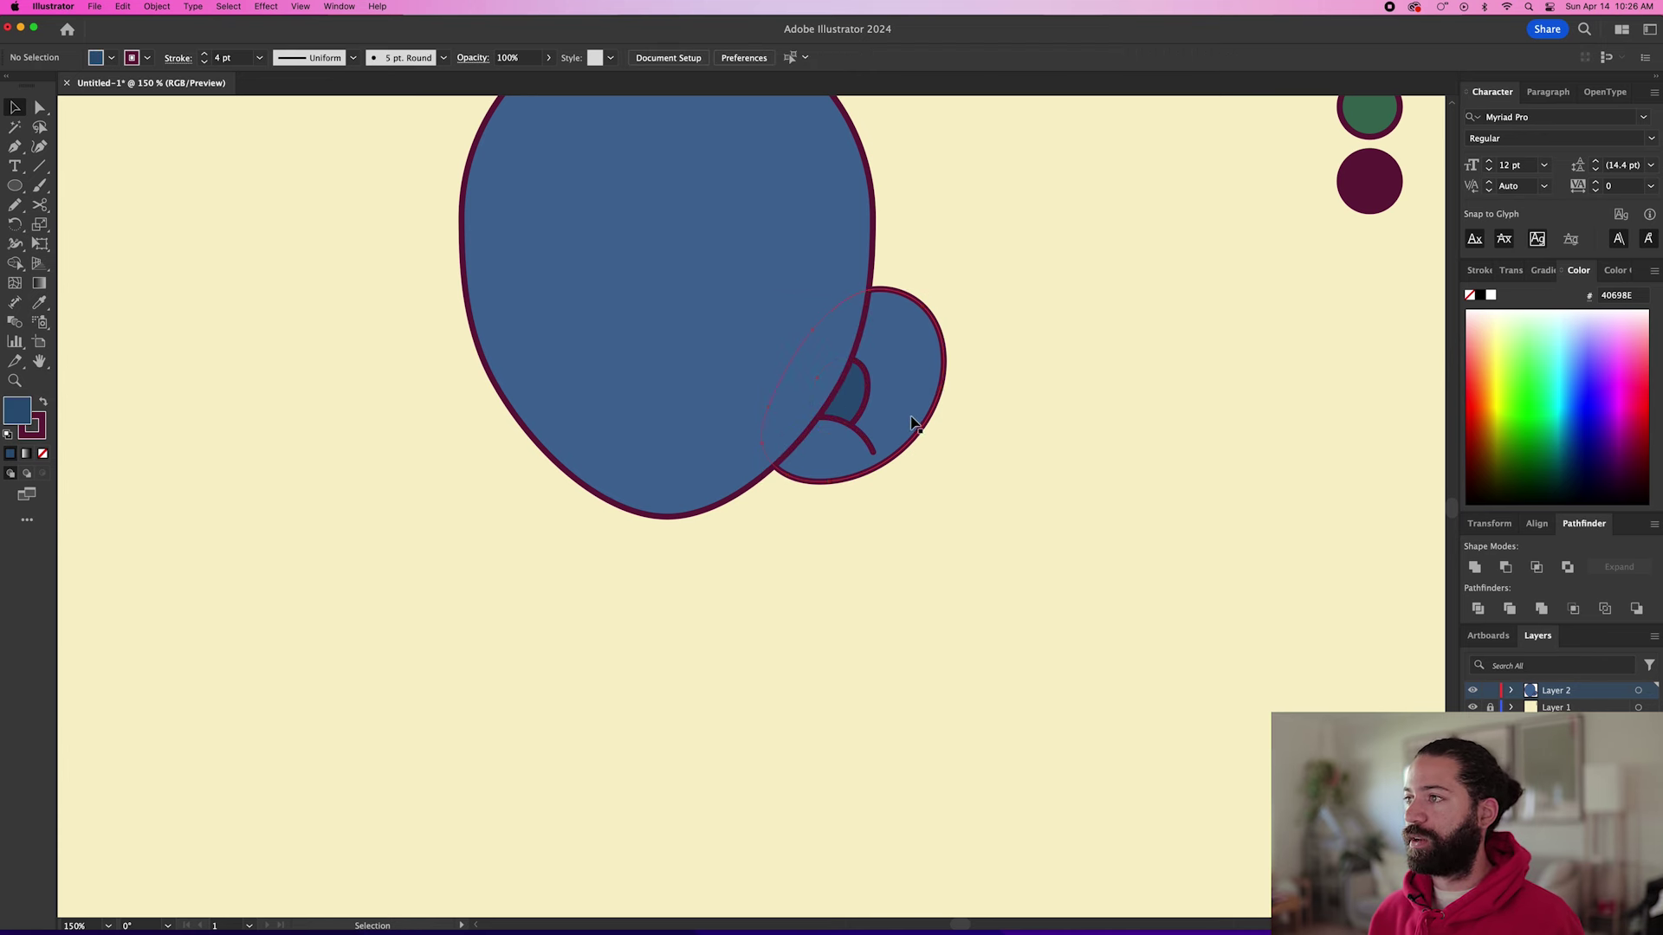
left_click_drag(902, 419, 906, 413)
Enlarge the inner ear loop within the group.
key("a")
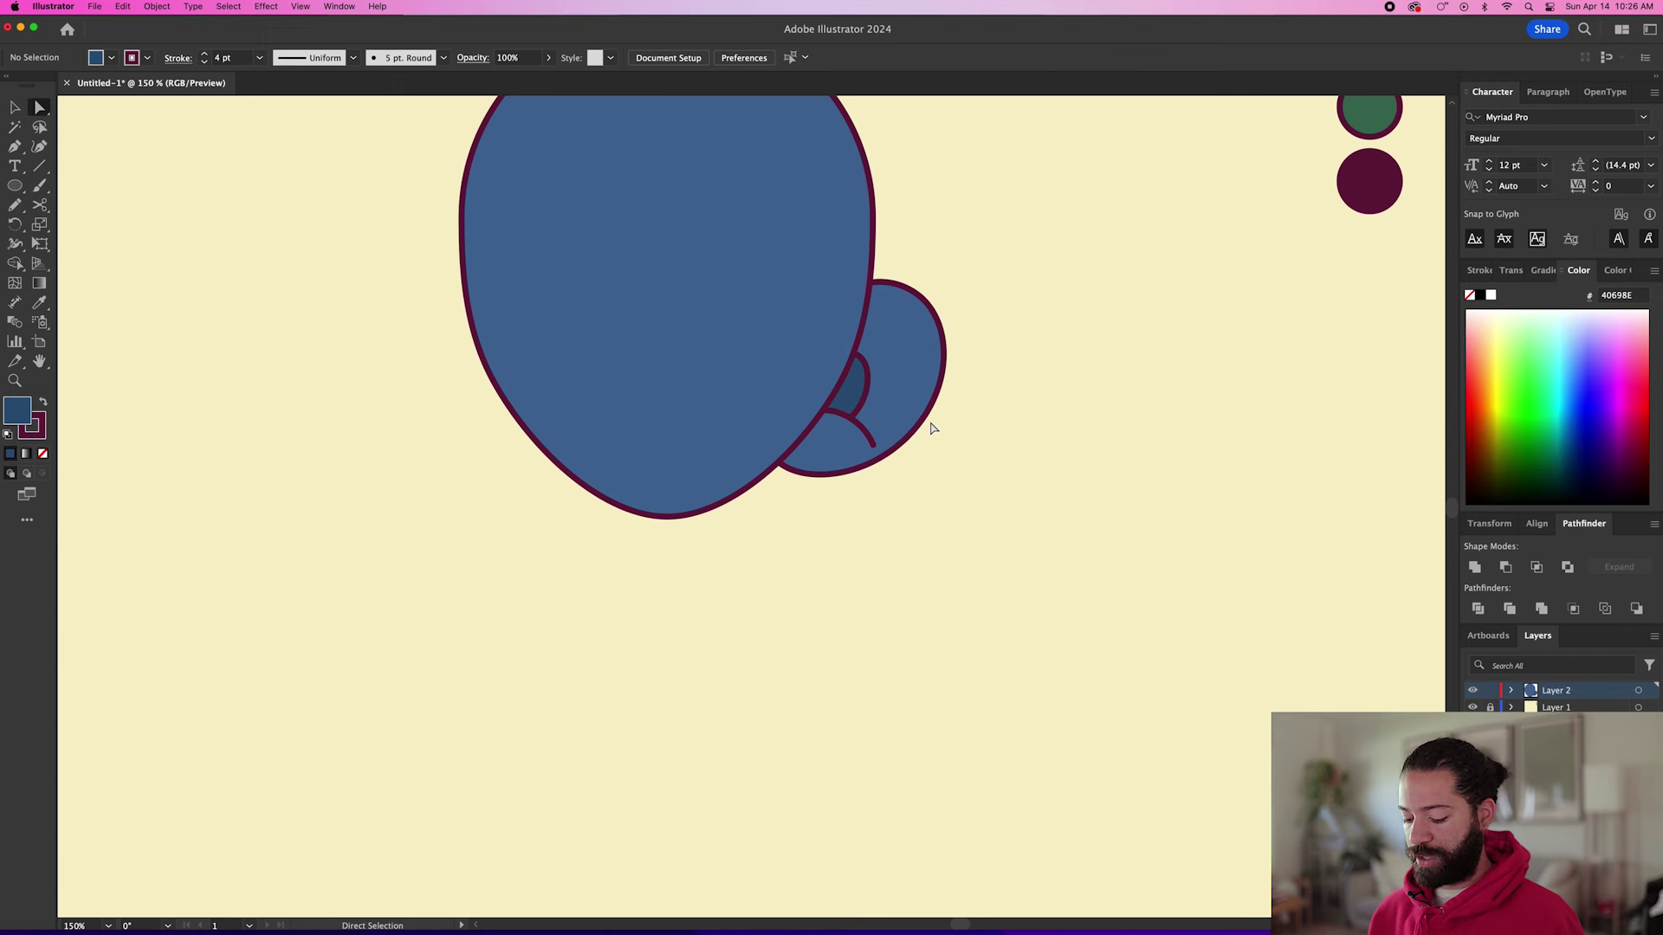
left_click(854, 393)
key("v")
left_click_drag(869, 349, 914, 331)
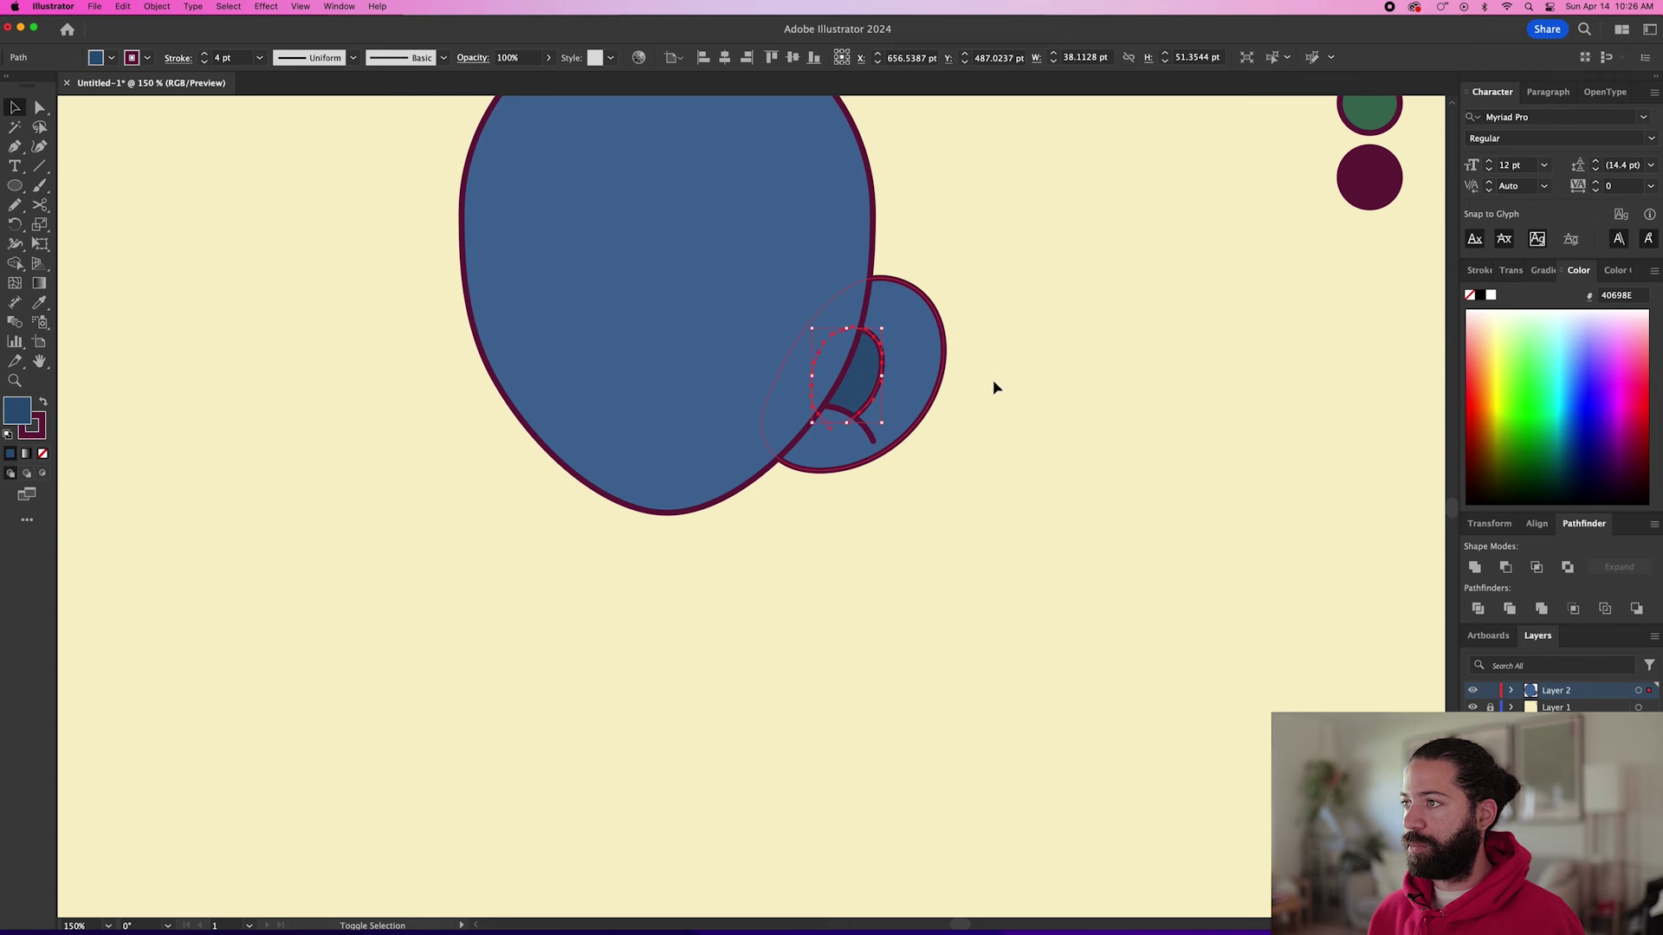
left_click(903, 403)
Duplicate the ear to the head's left and reflect the copy vertically.
left_click(1026, 468)
scroll(1029, 469, "down", 1)
left_click_drag(1038, 462, 1010, 548)
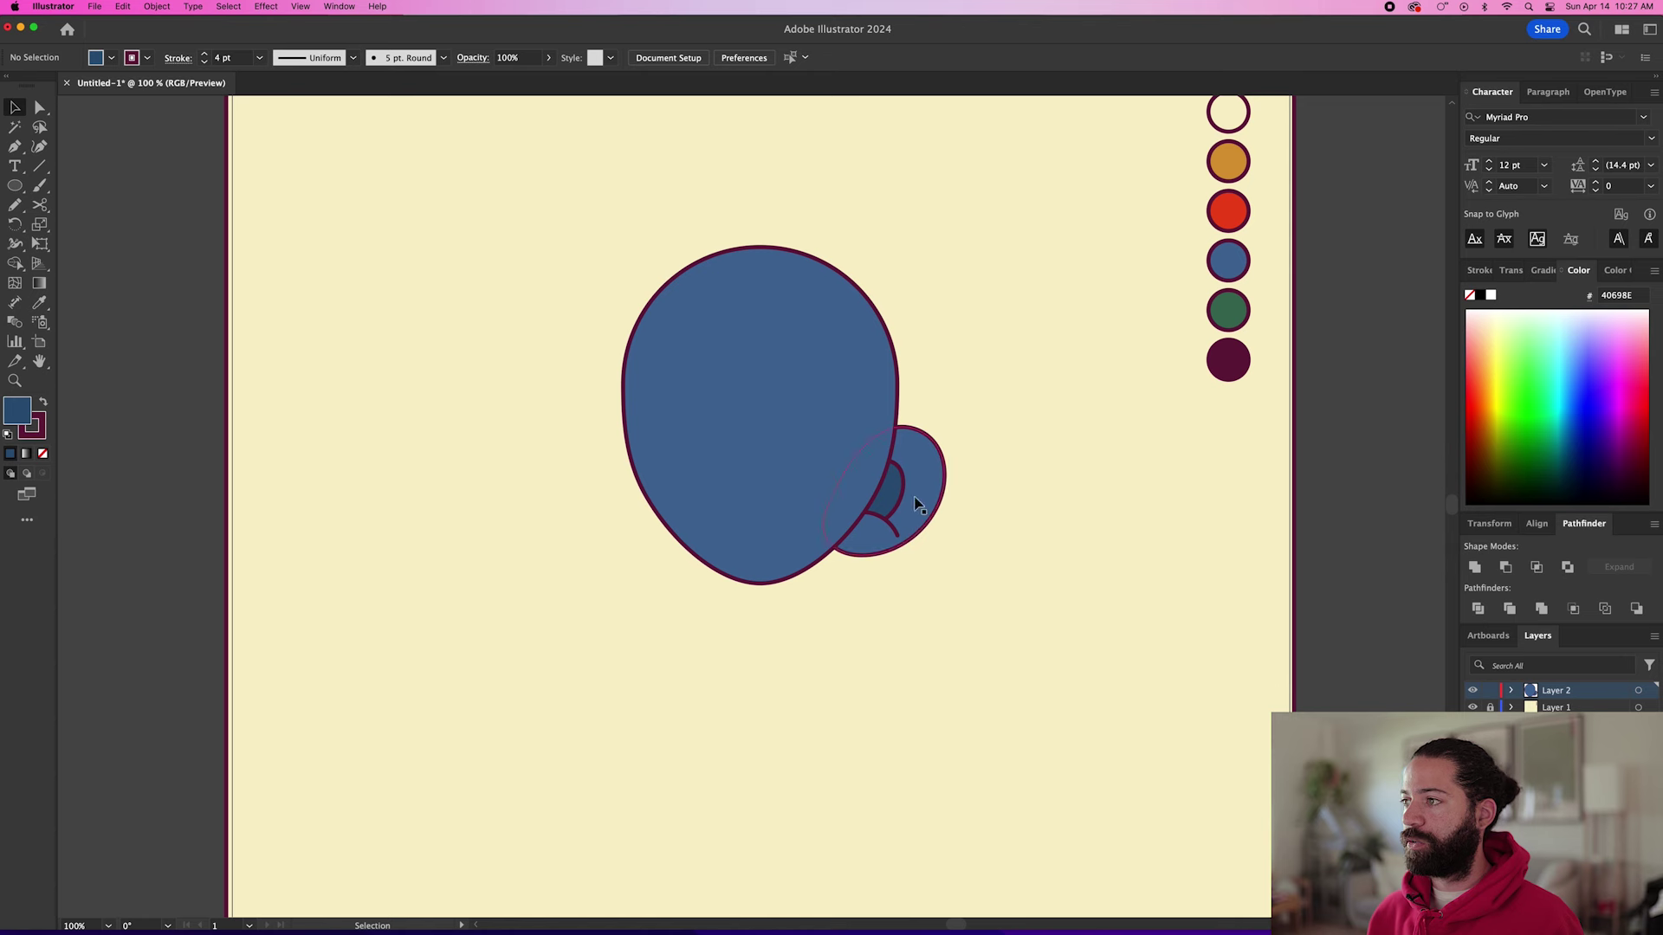
left_click_drag(925, 493, 606, 509)
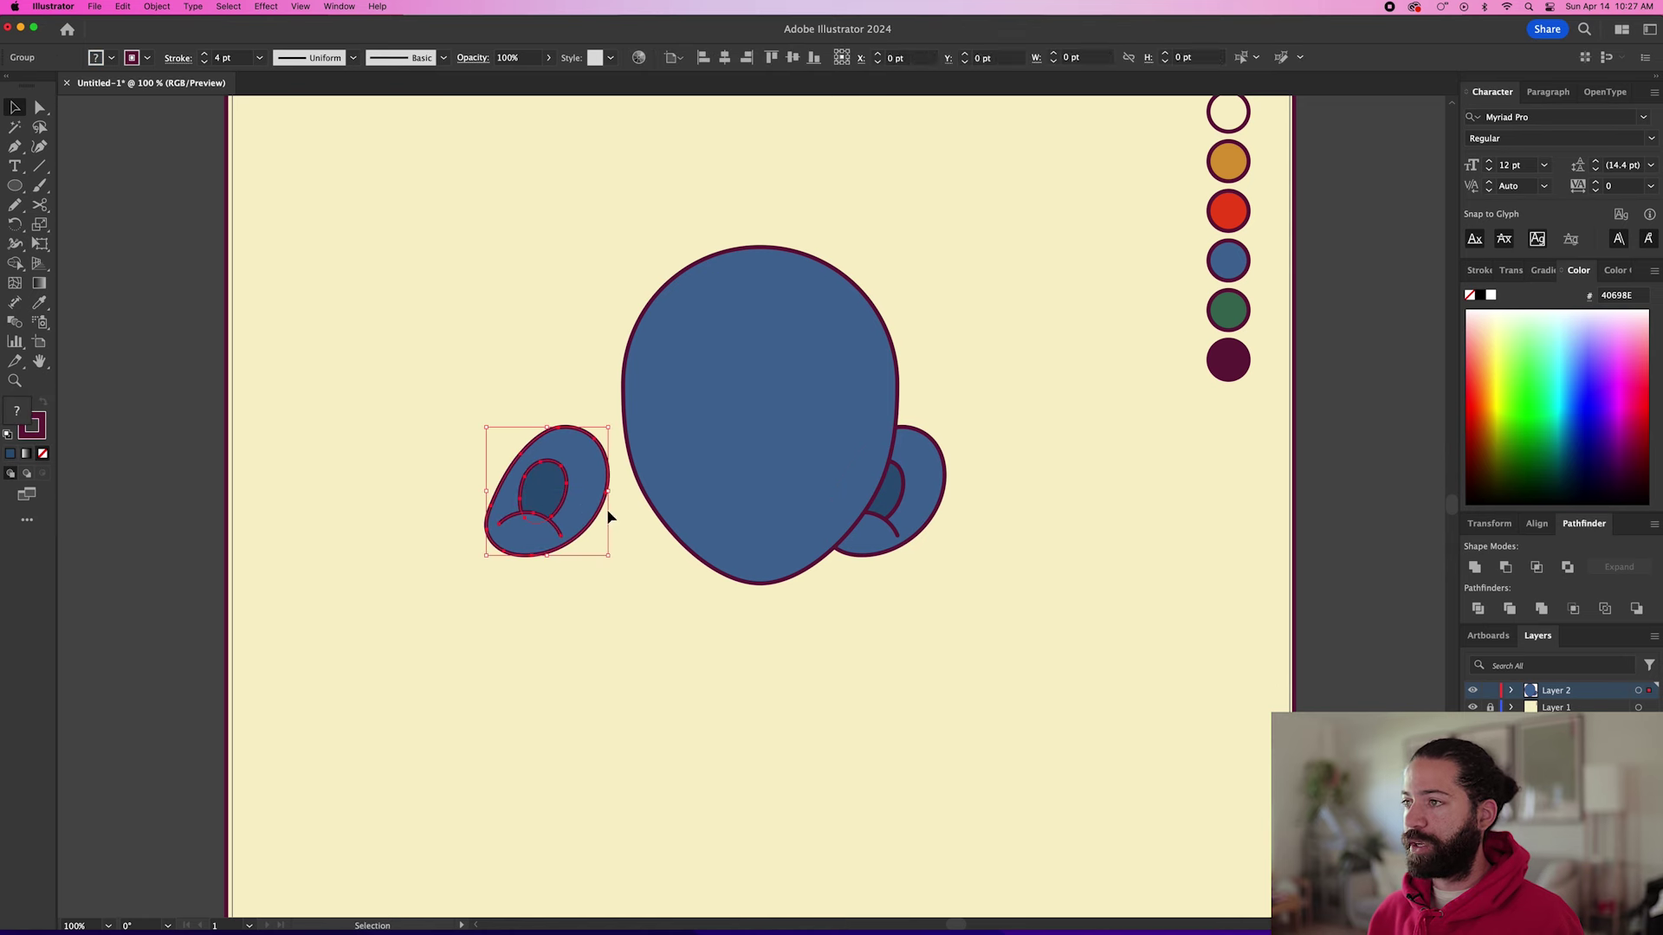
left_click(156, 7)
mouse_move(174, 26)
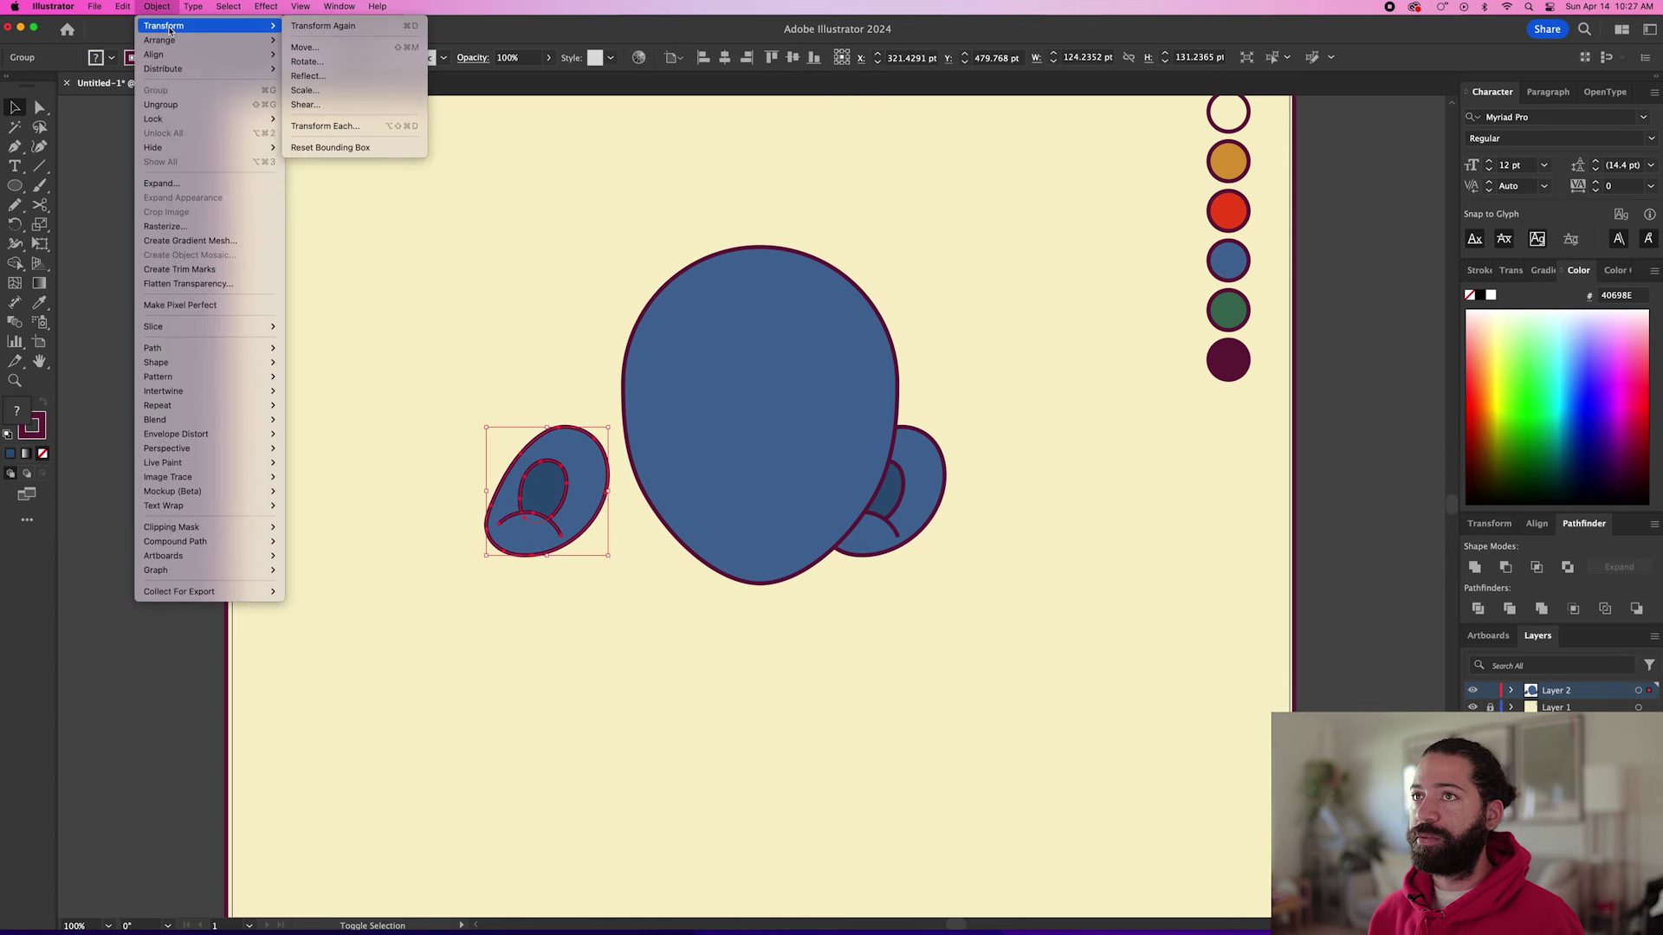
left_click(310, 76)
left_click(848, 409)
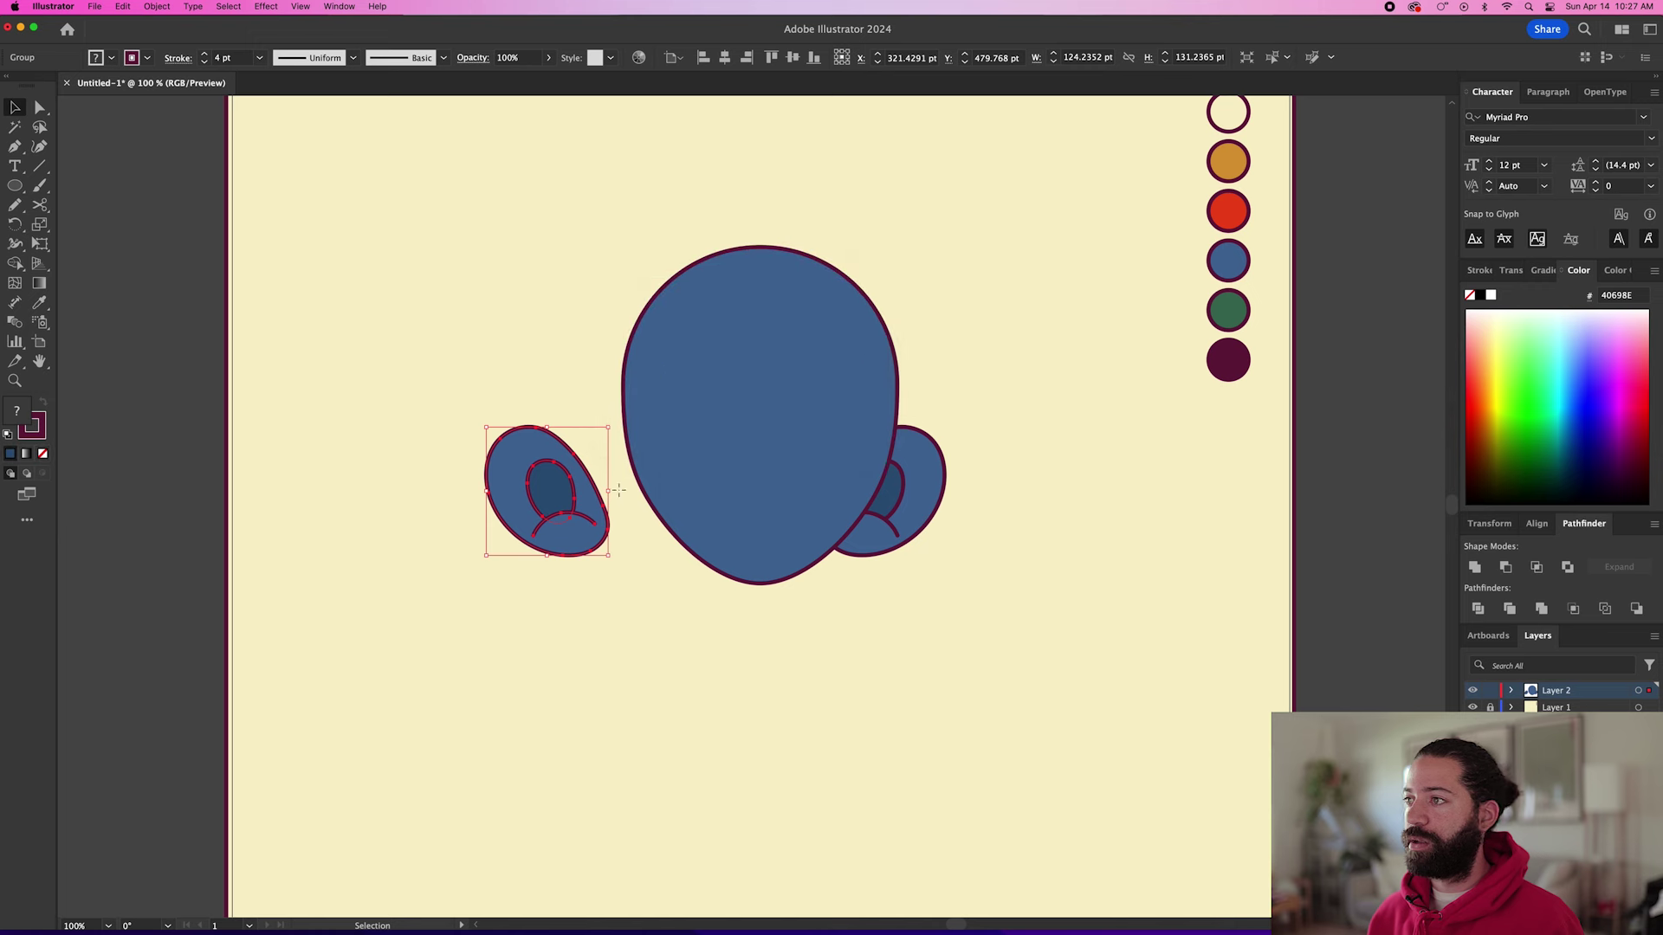
Position the mirrored ear snugly against the head's left side.
left_click_drag(547, 493, 632, 495)
left_click(626, 637)
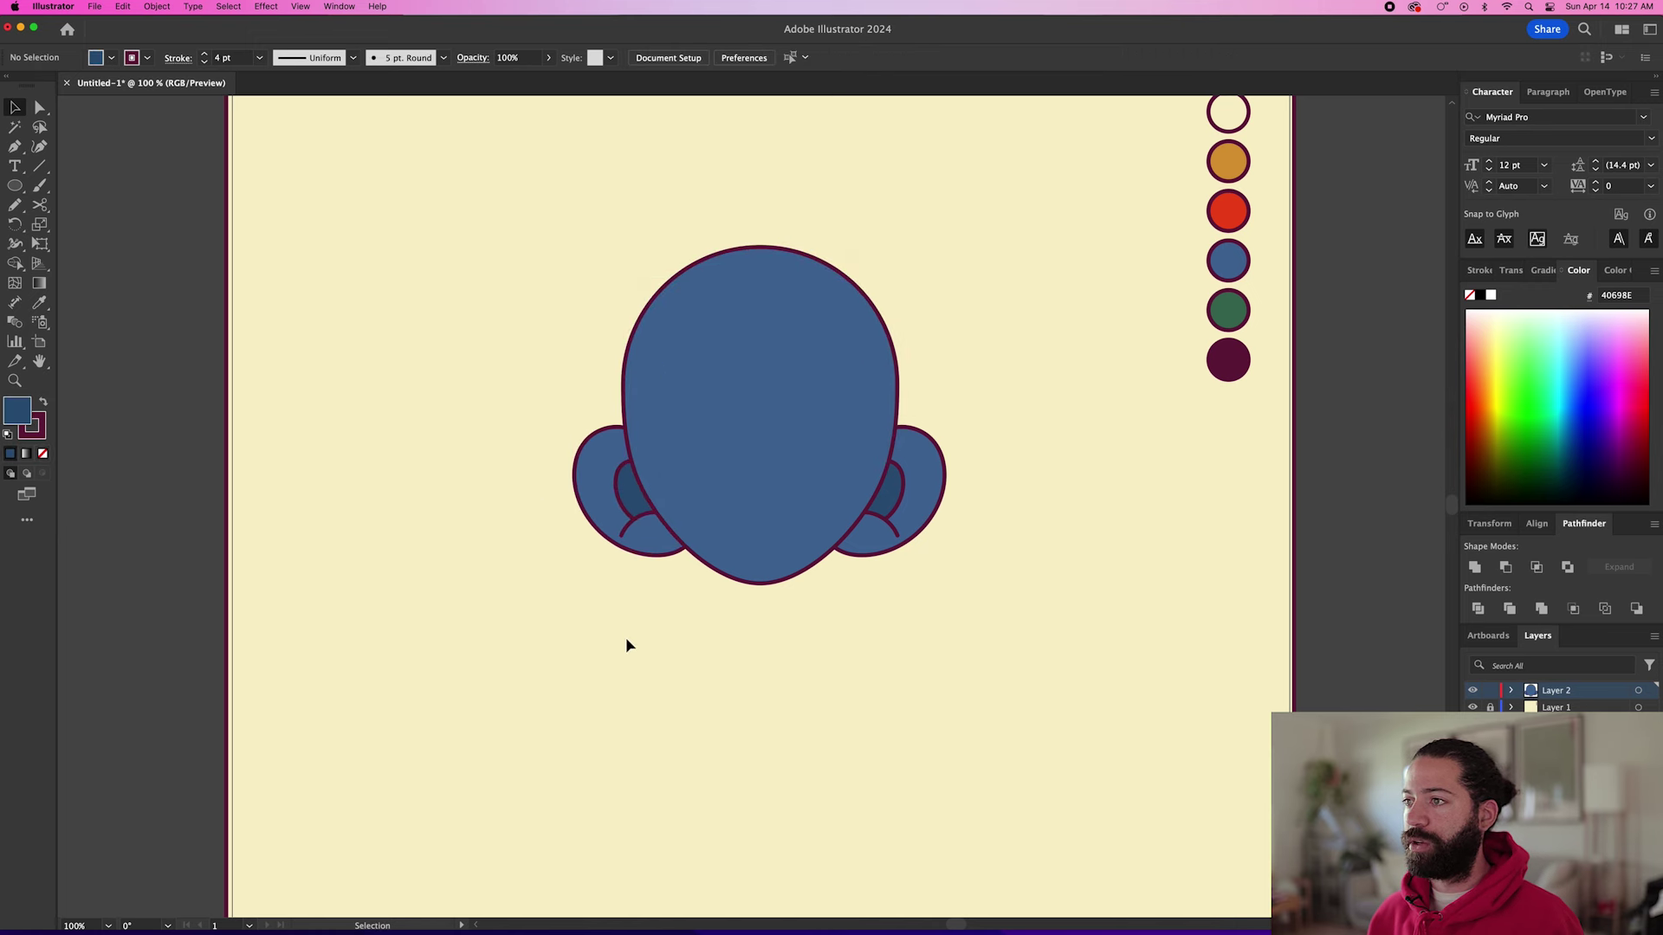
left_click(597, 500)
key("Left")
key("Left")
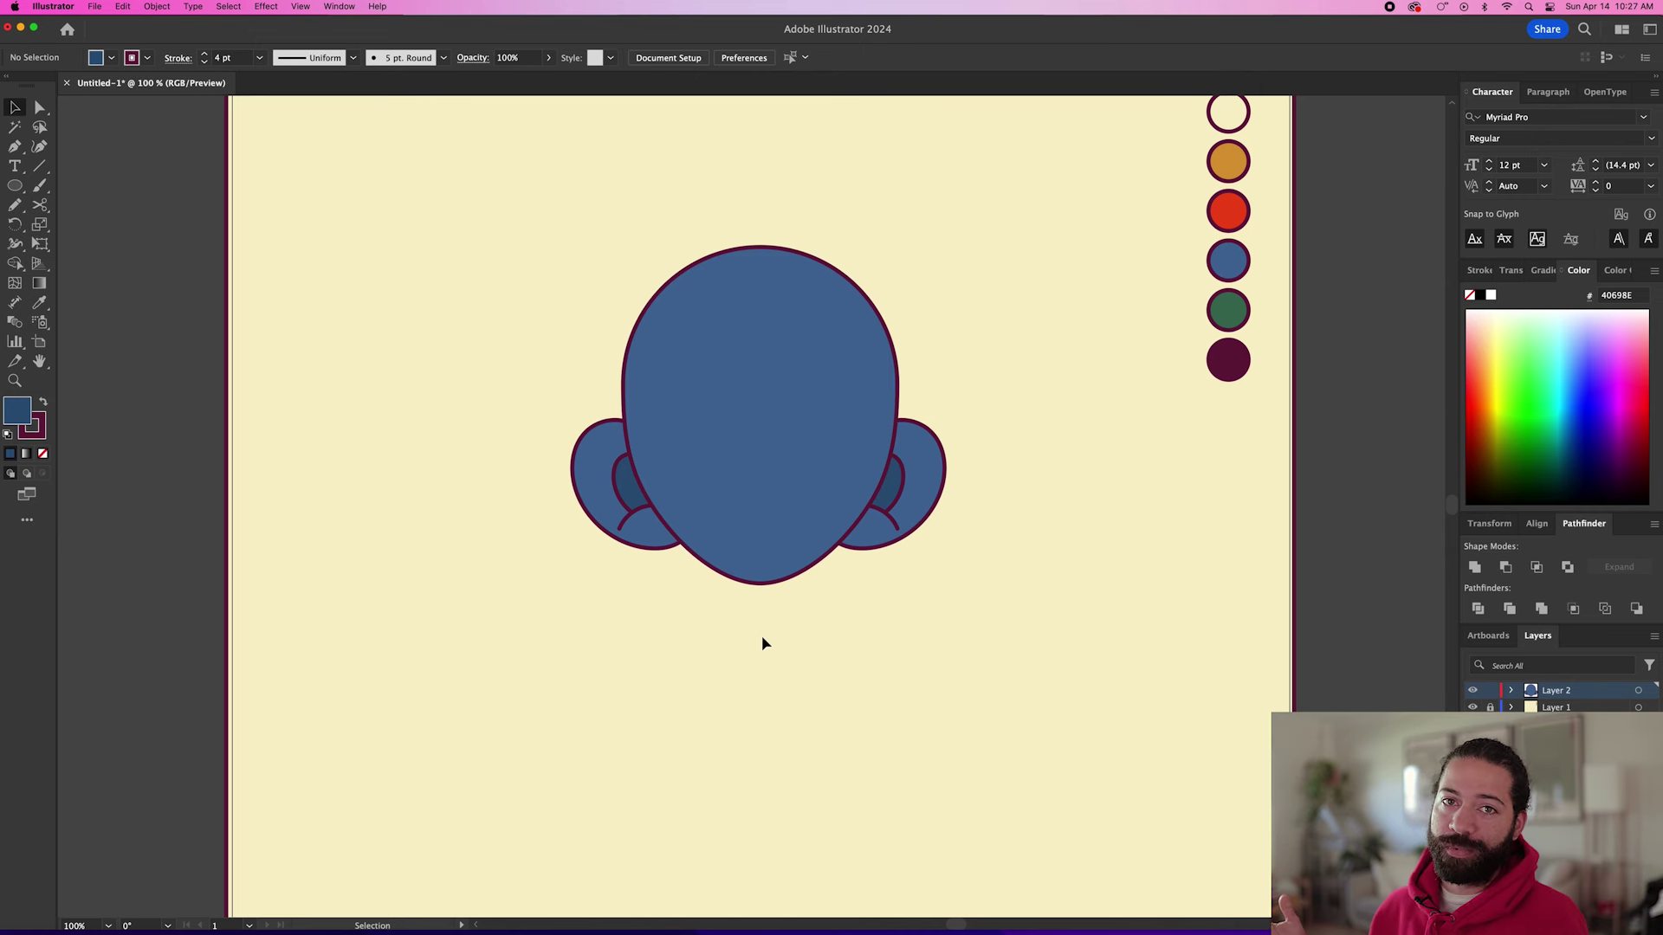
key("p")
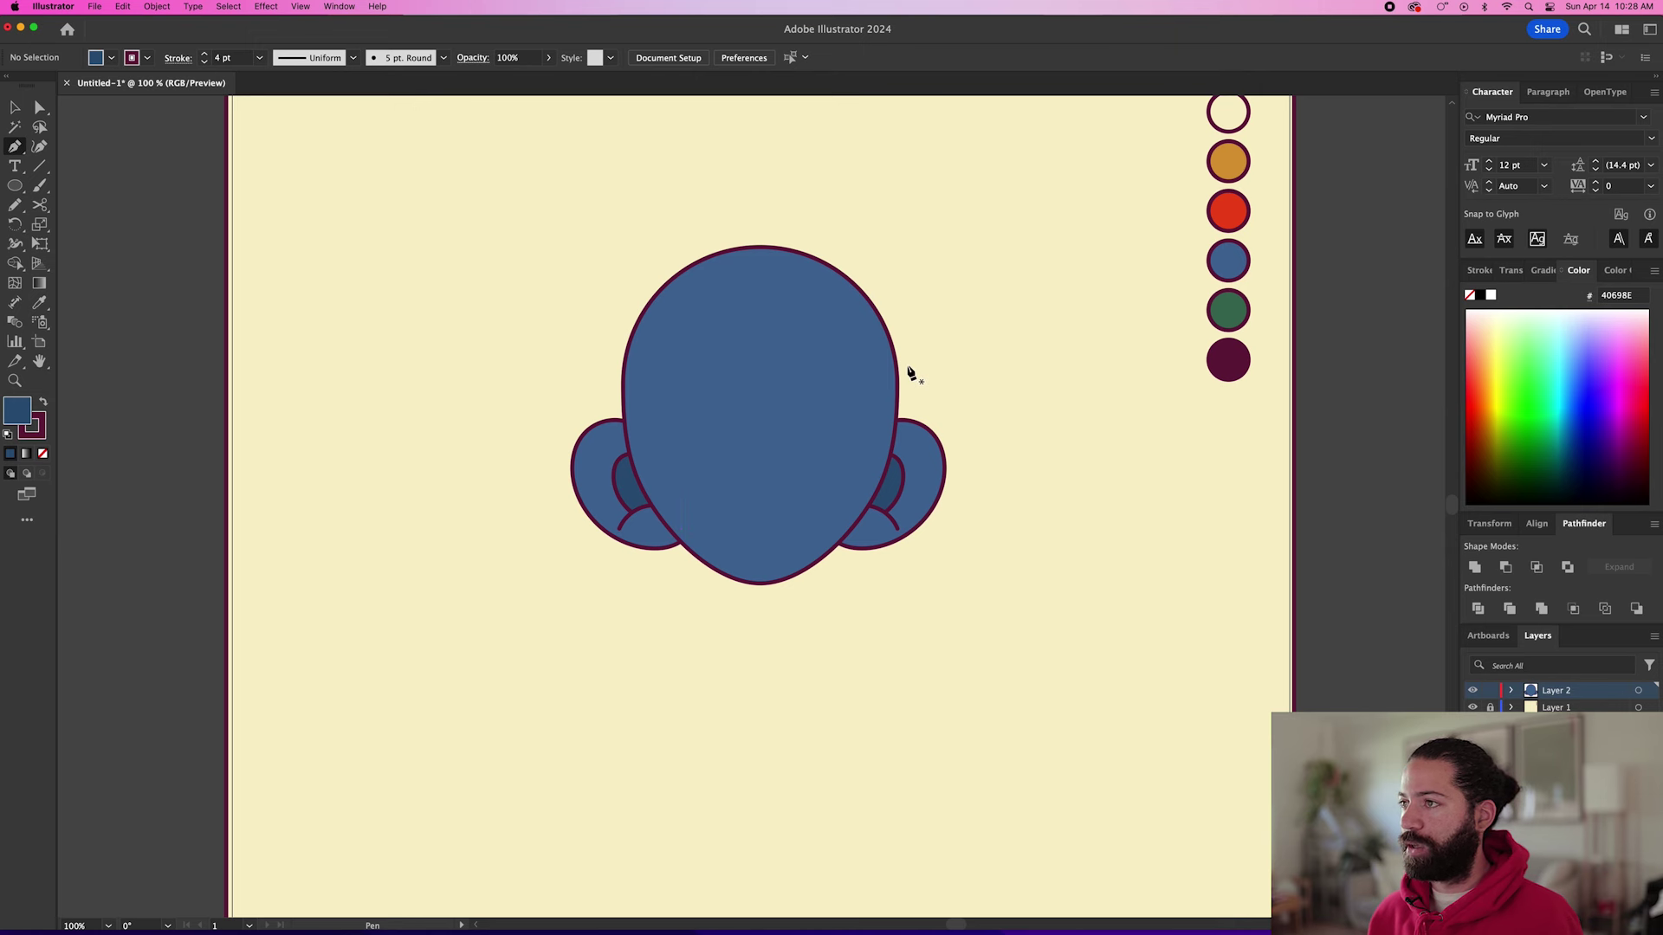
Draw an angled four-sided piece over the head's top-left corner with the Pen.
left_click(619, 357)
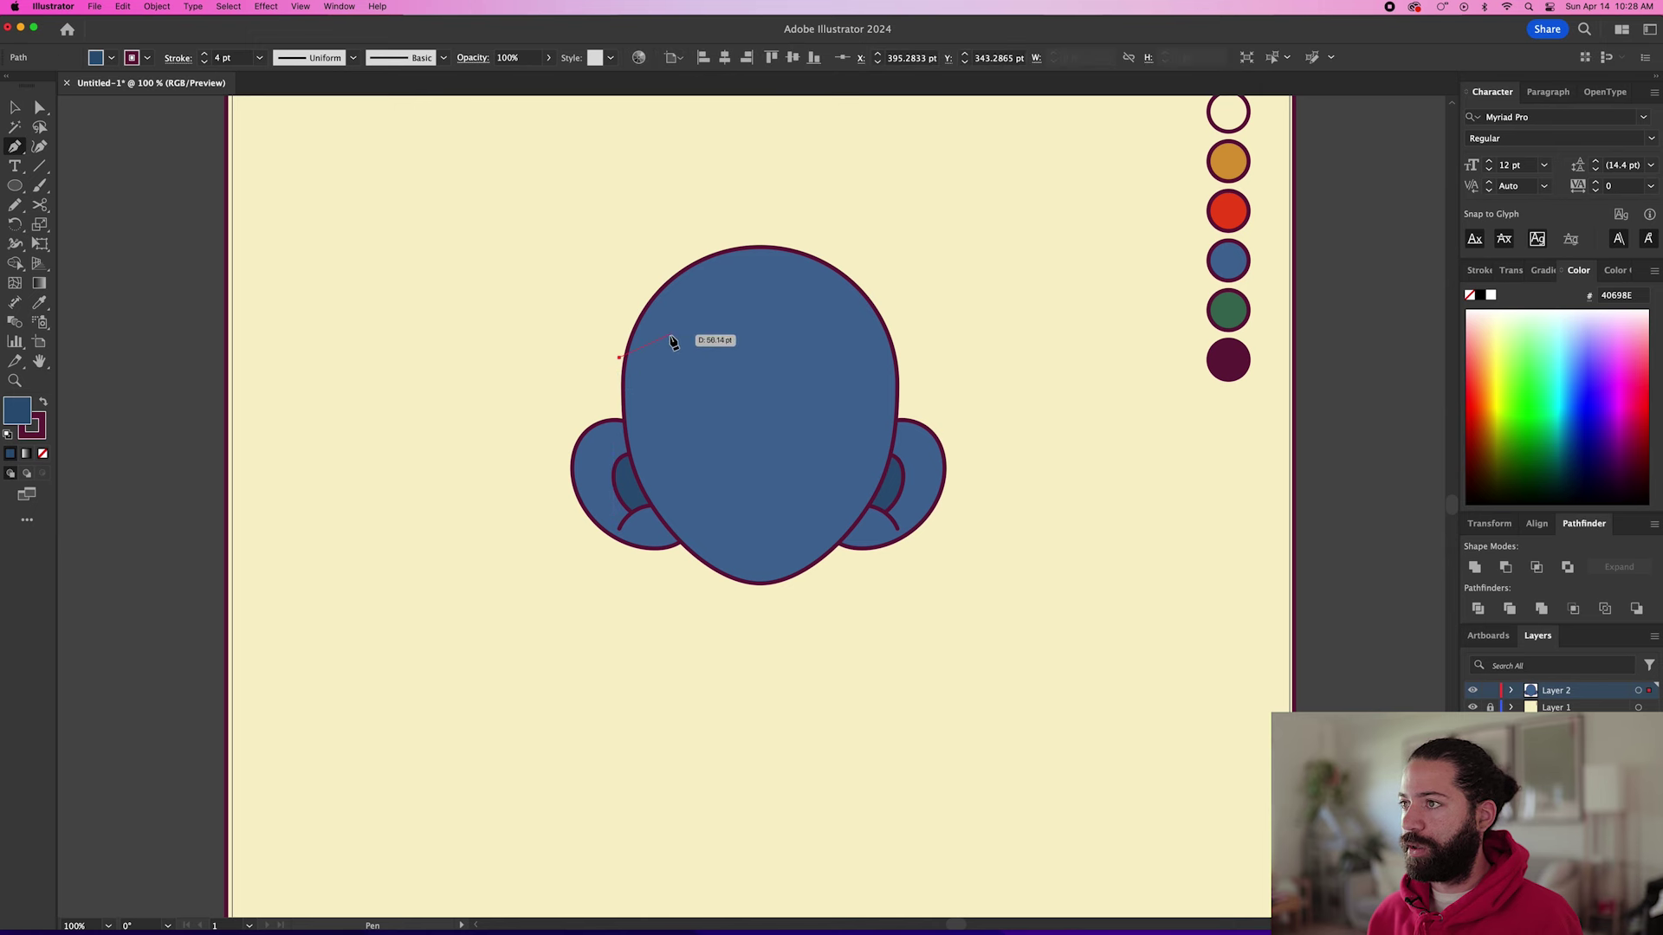
left_click(670, 336)
left_click(677, 260)
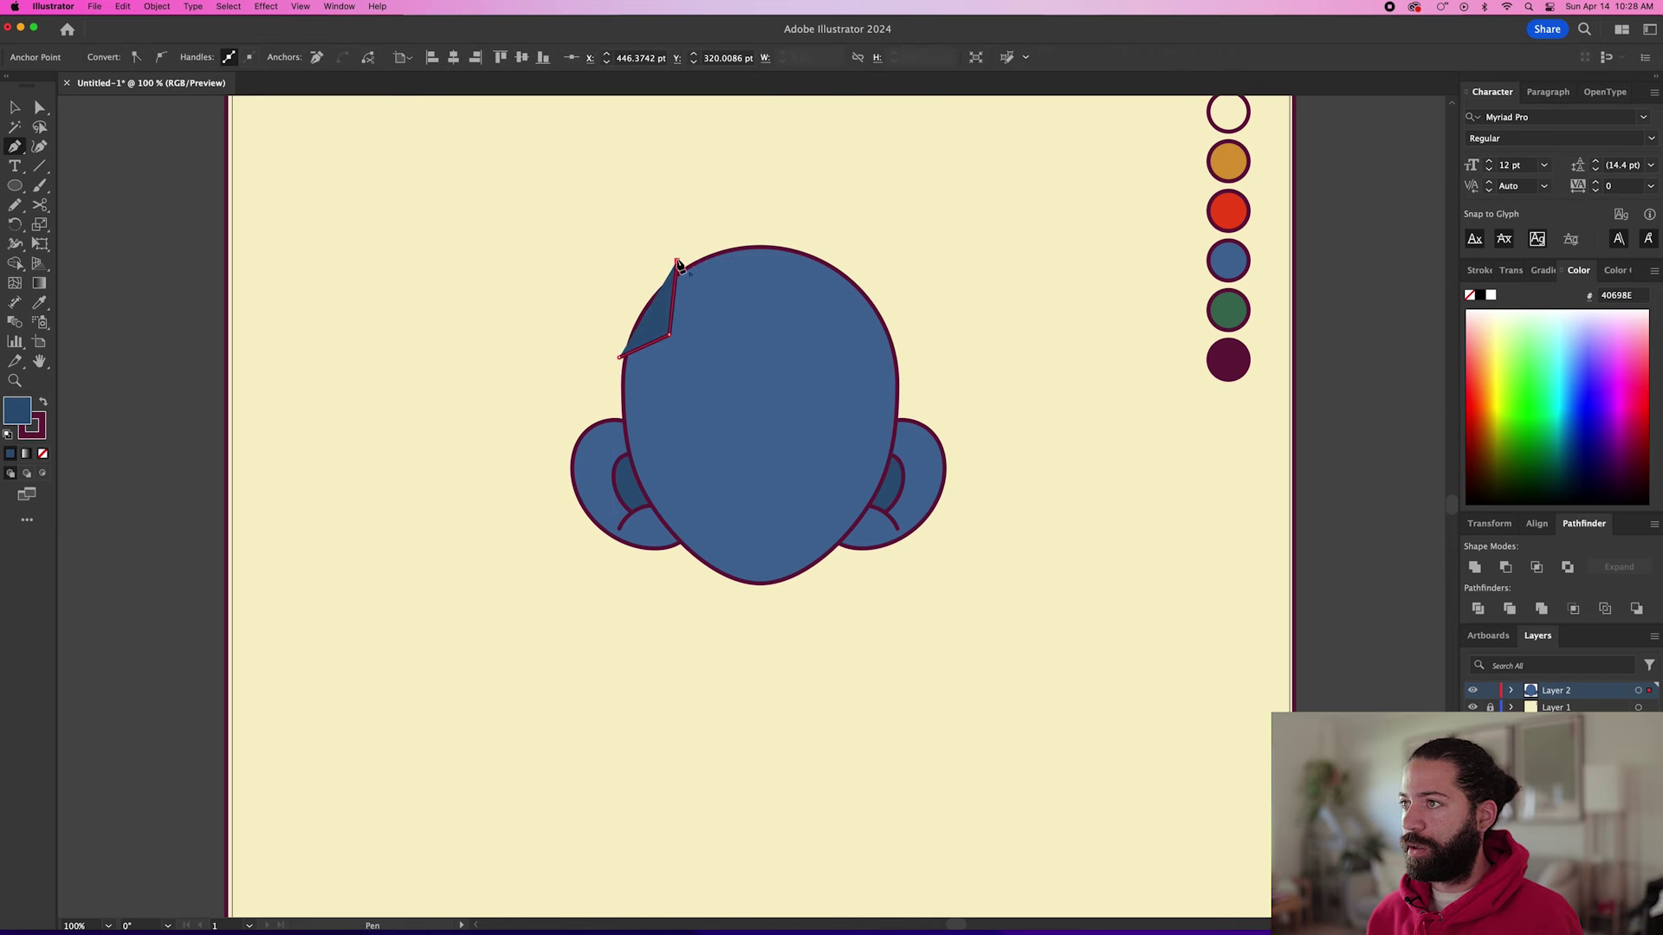
left_click(610, 264)
left_click(619, 357)
Place a vertically reflected copy at the top-right and draw a wide rectangle across the crown.
key("v")
left_click_drag(648, 293, 896, 292)
left_click(156, 6)
mouse_move(208, 25)
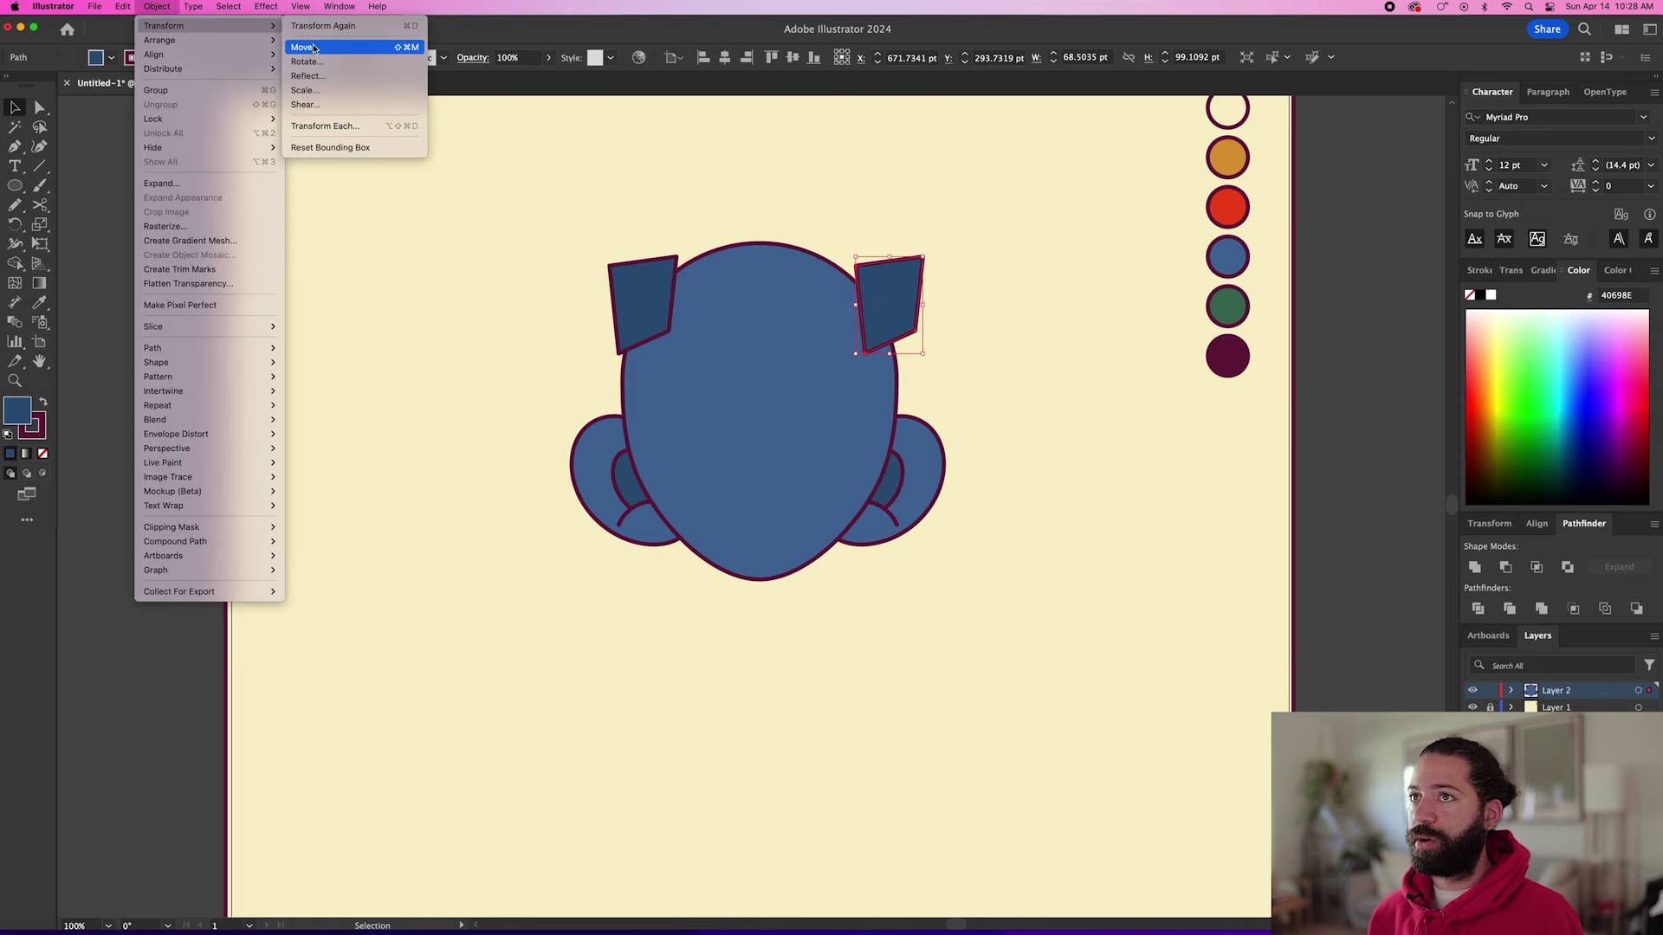
left_click(307, 75)
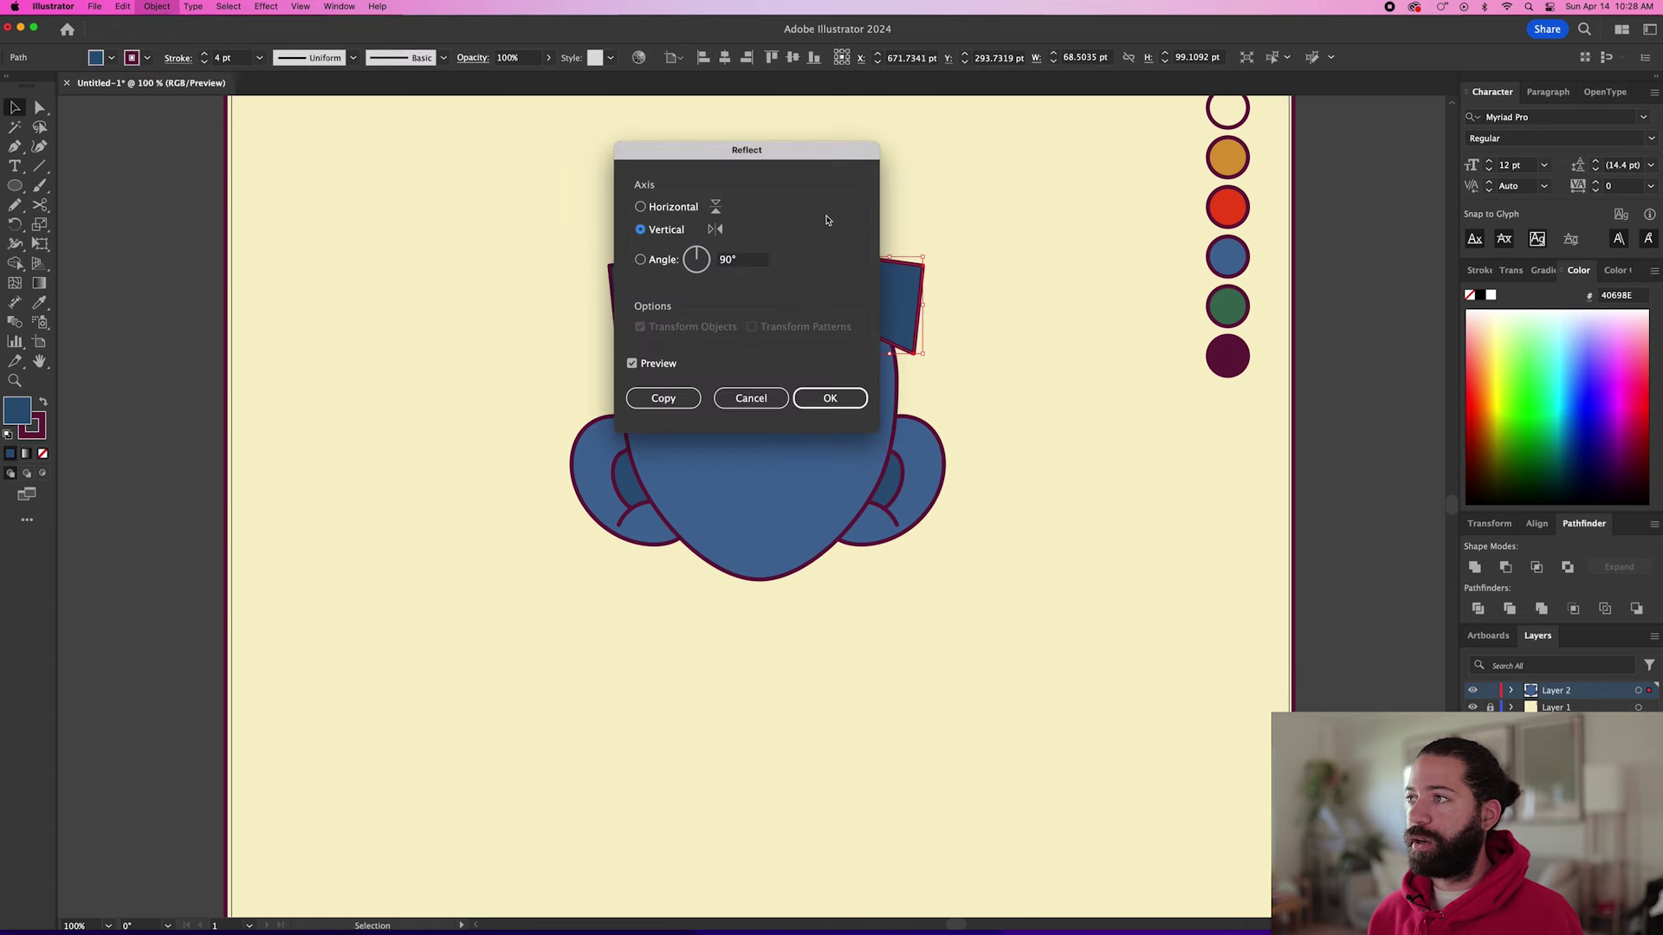
left_click(830, 397)
left_click(937, 286)
key("m")
left_click_drag(642, 208, 875, 285)
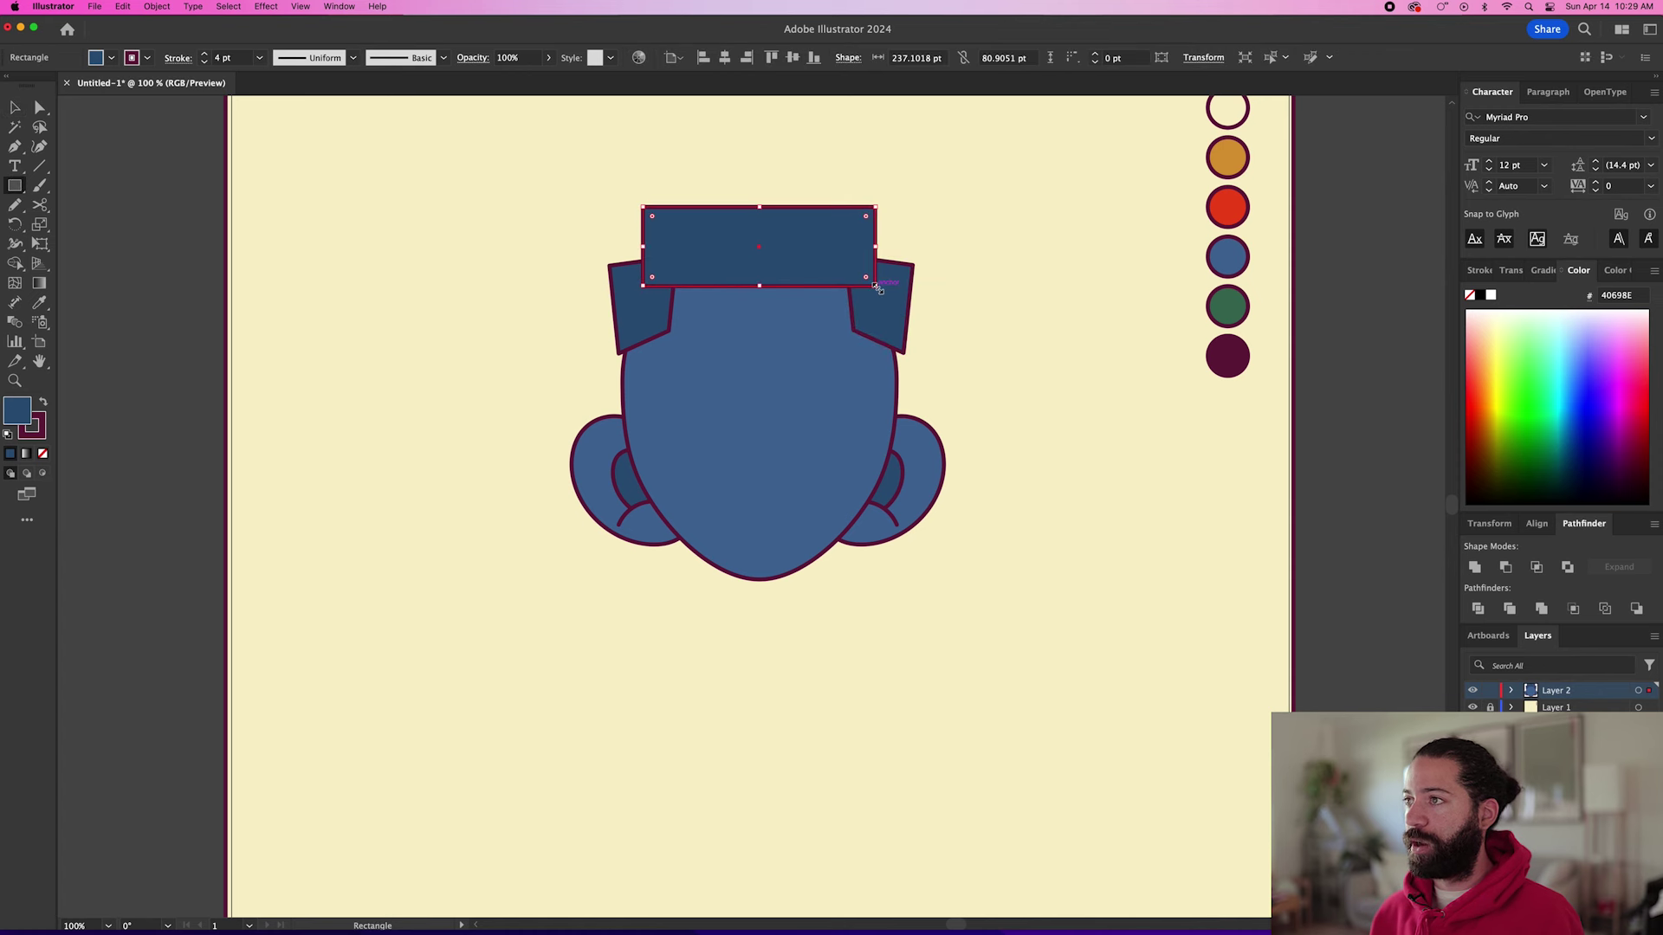
Bow the rectangle's bottom edge upward and Unite it with both side pieces.
key("p")
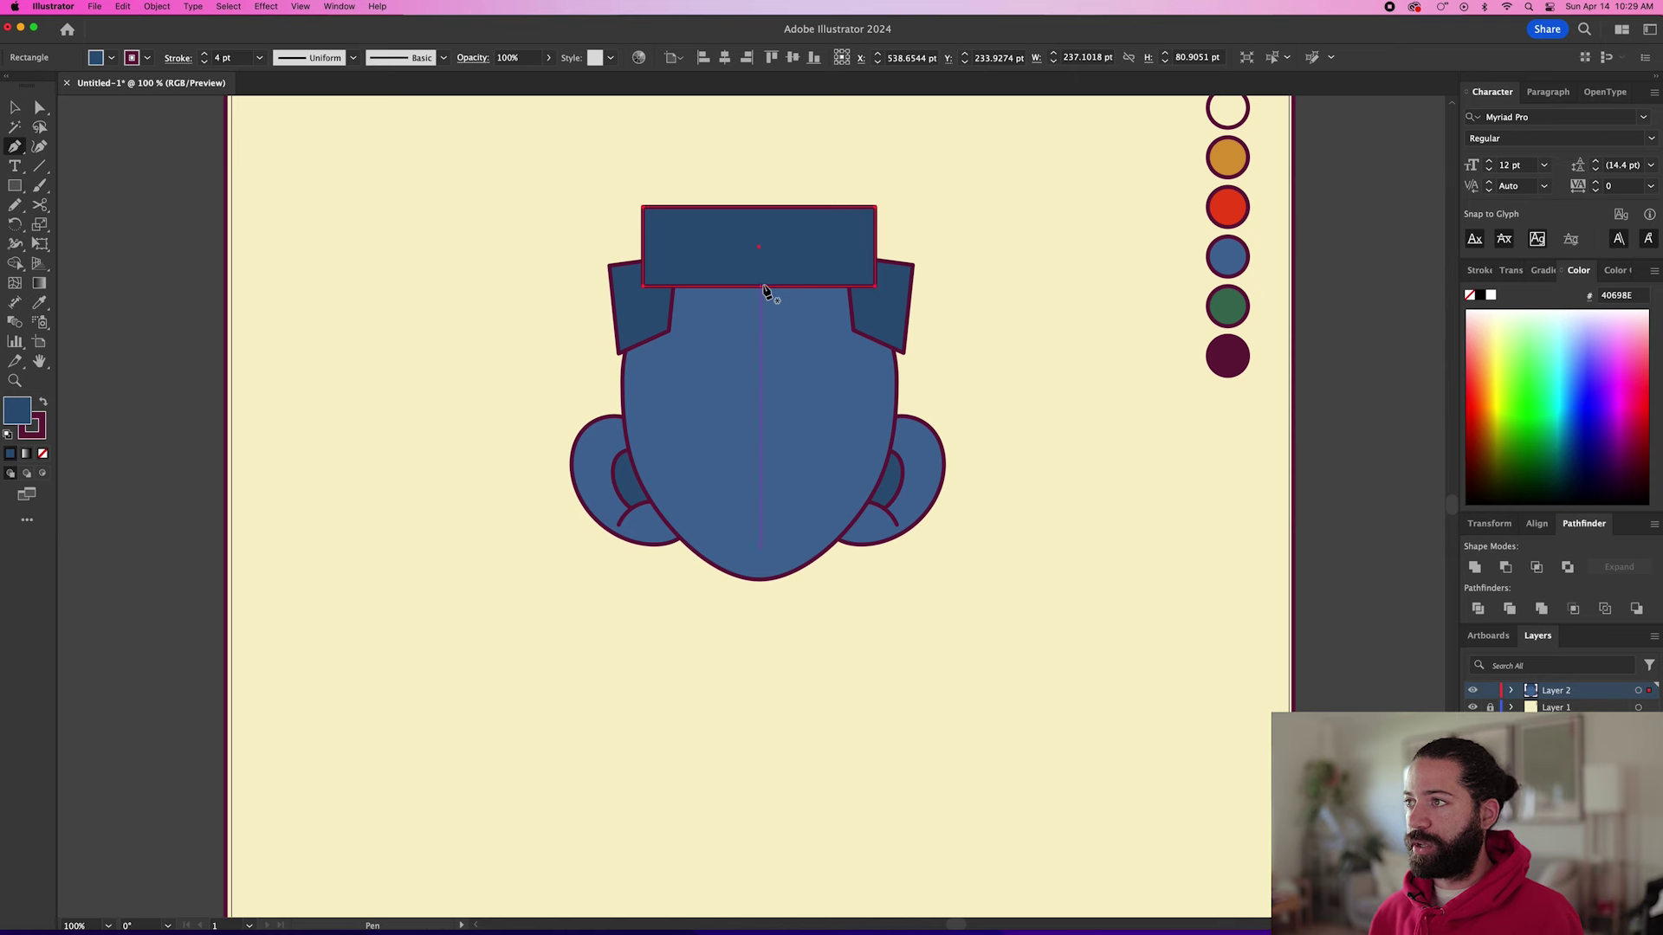
key("alt")
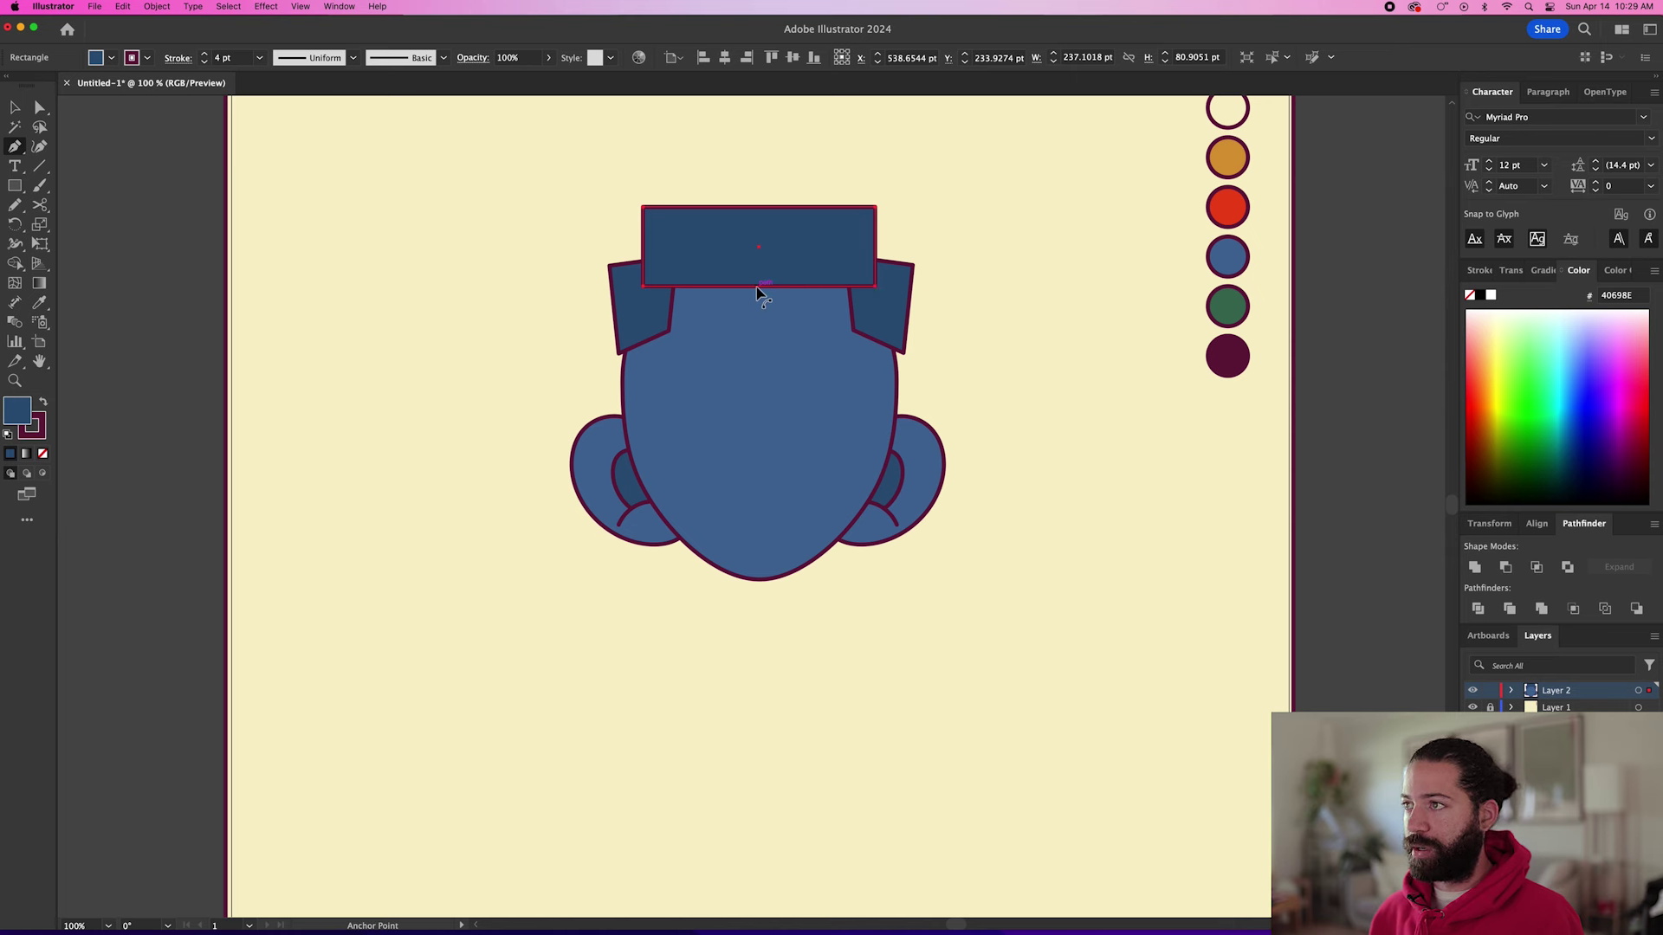
left_click_drag(757, 288, 758, 282)
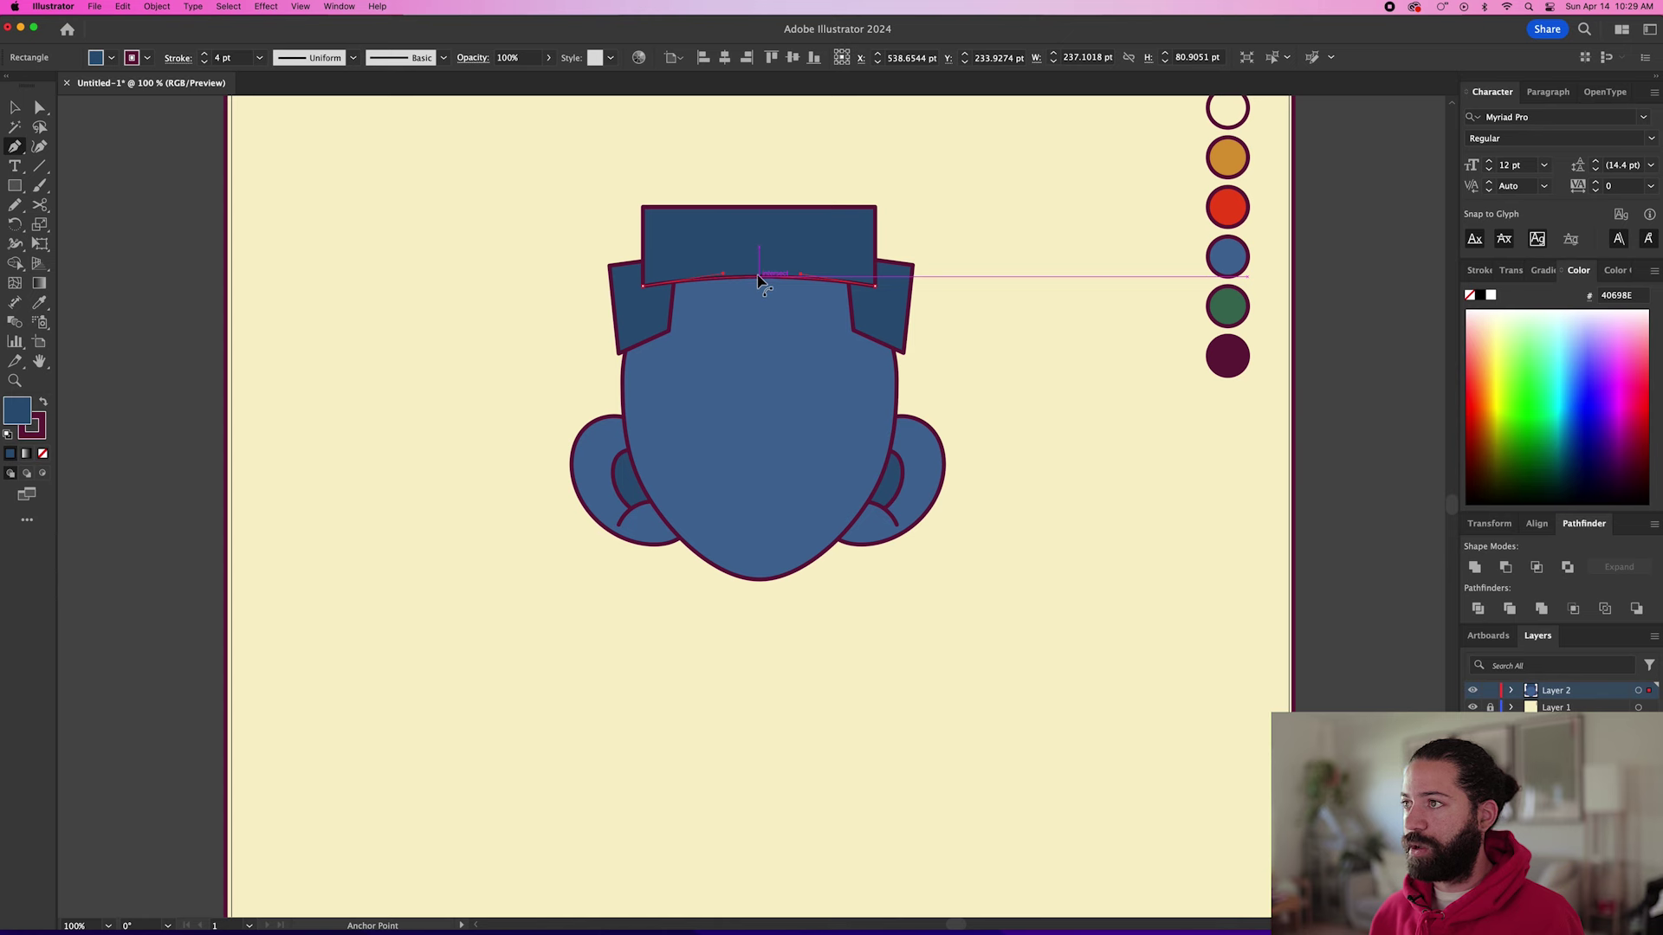
key("v")
left_click_drag(902, 222, 628, 320)
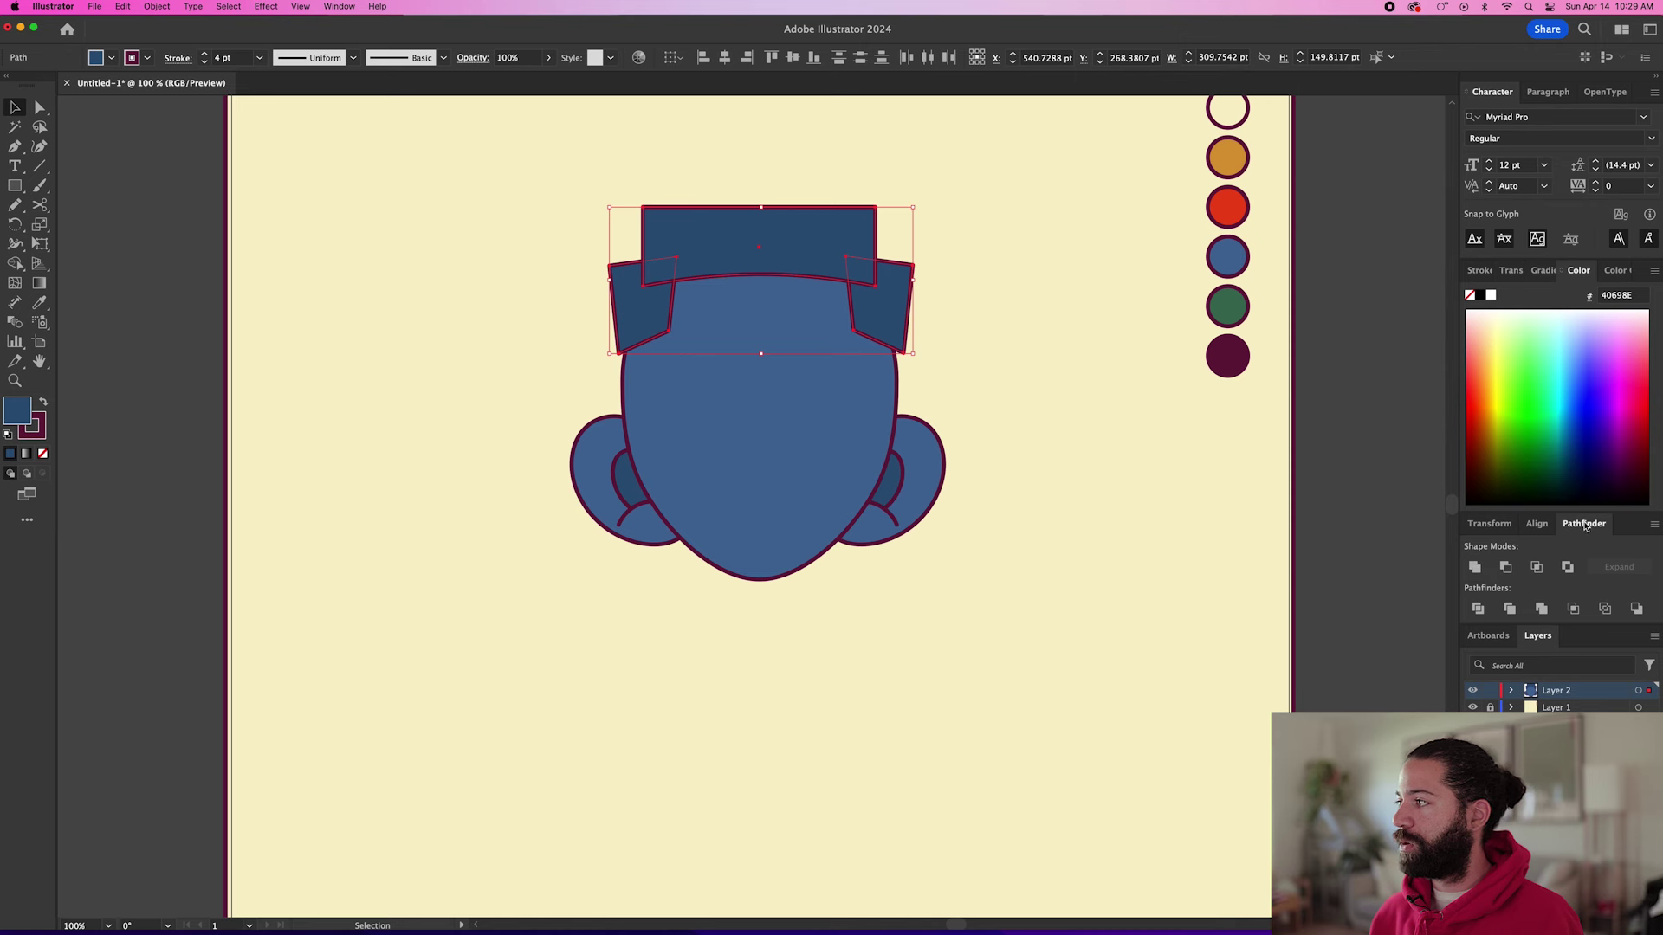
left_click(1479, 568)
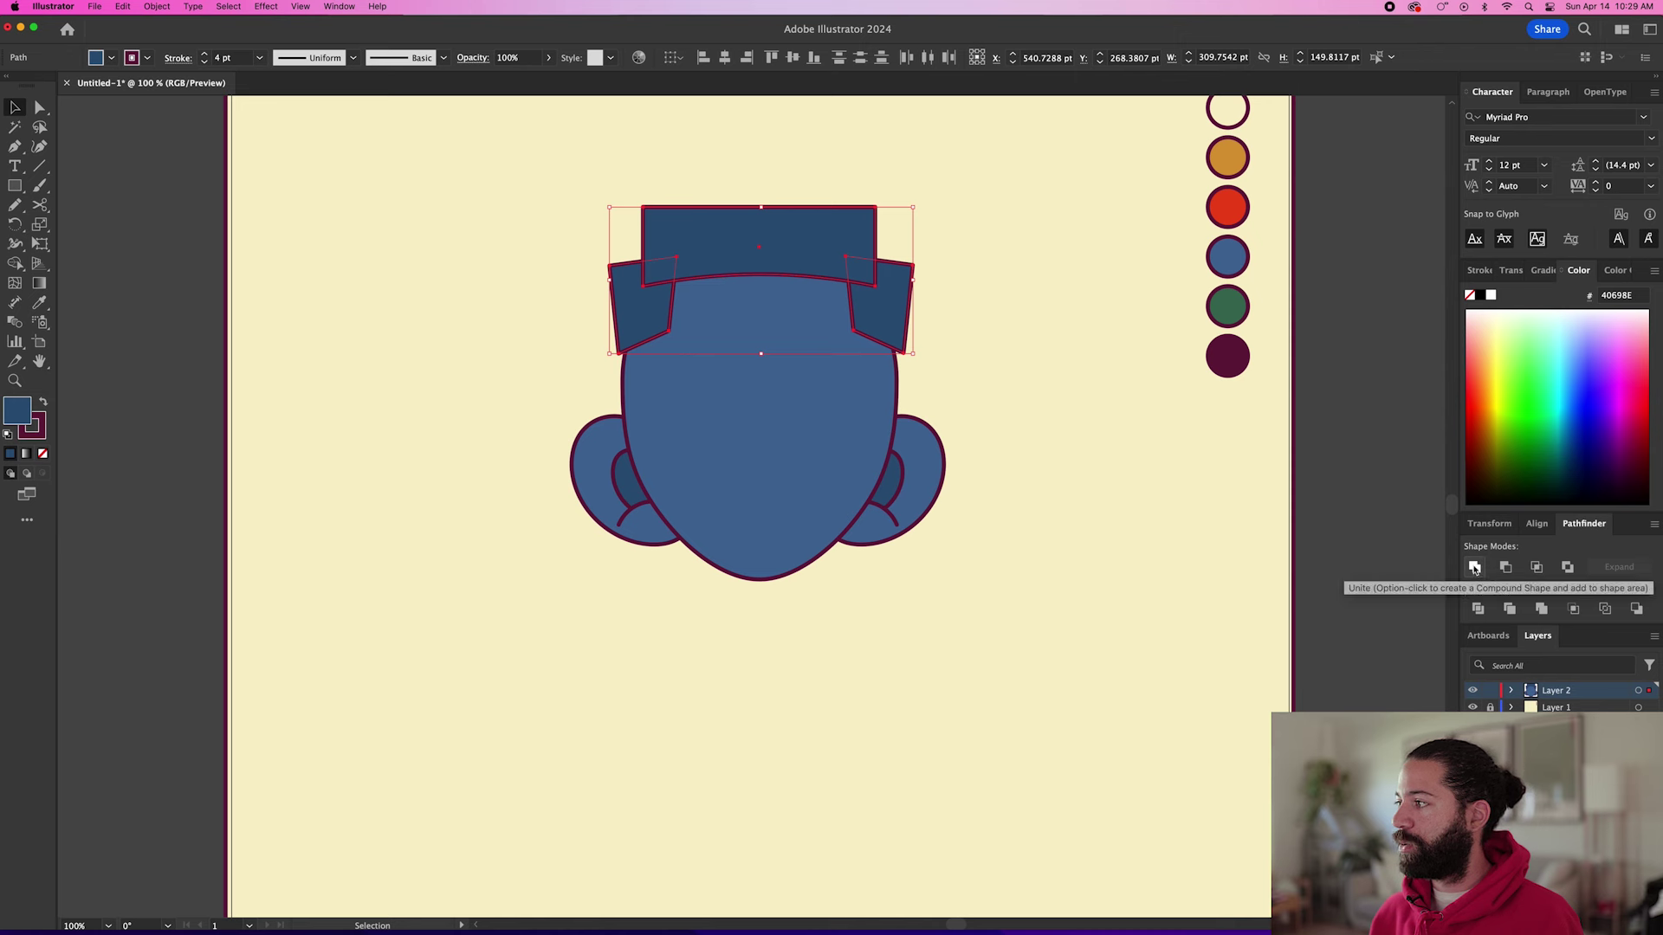
left_click(1475, 568)
Subtract the merged top shape from the face with Minus Front.
key("super+shift+a")
left_click(850, 252)
left_click(794, 398, "shift")
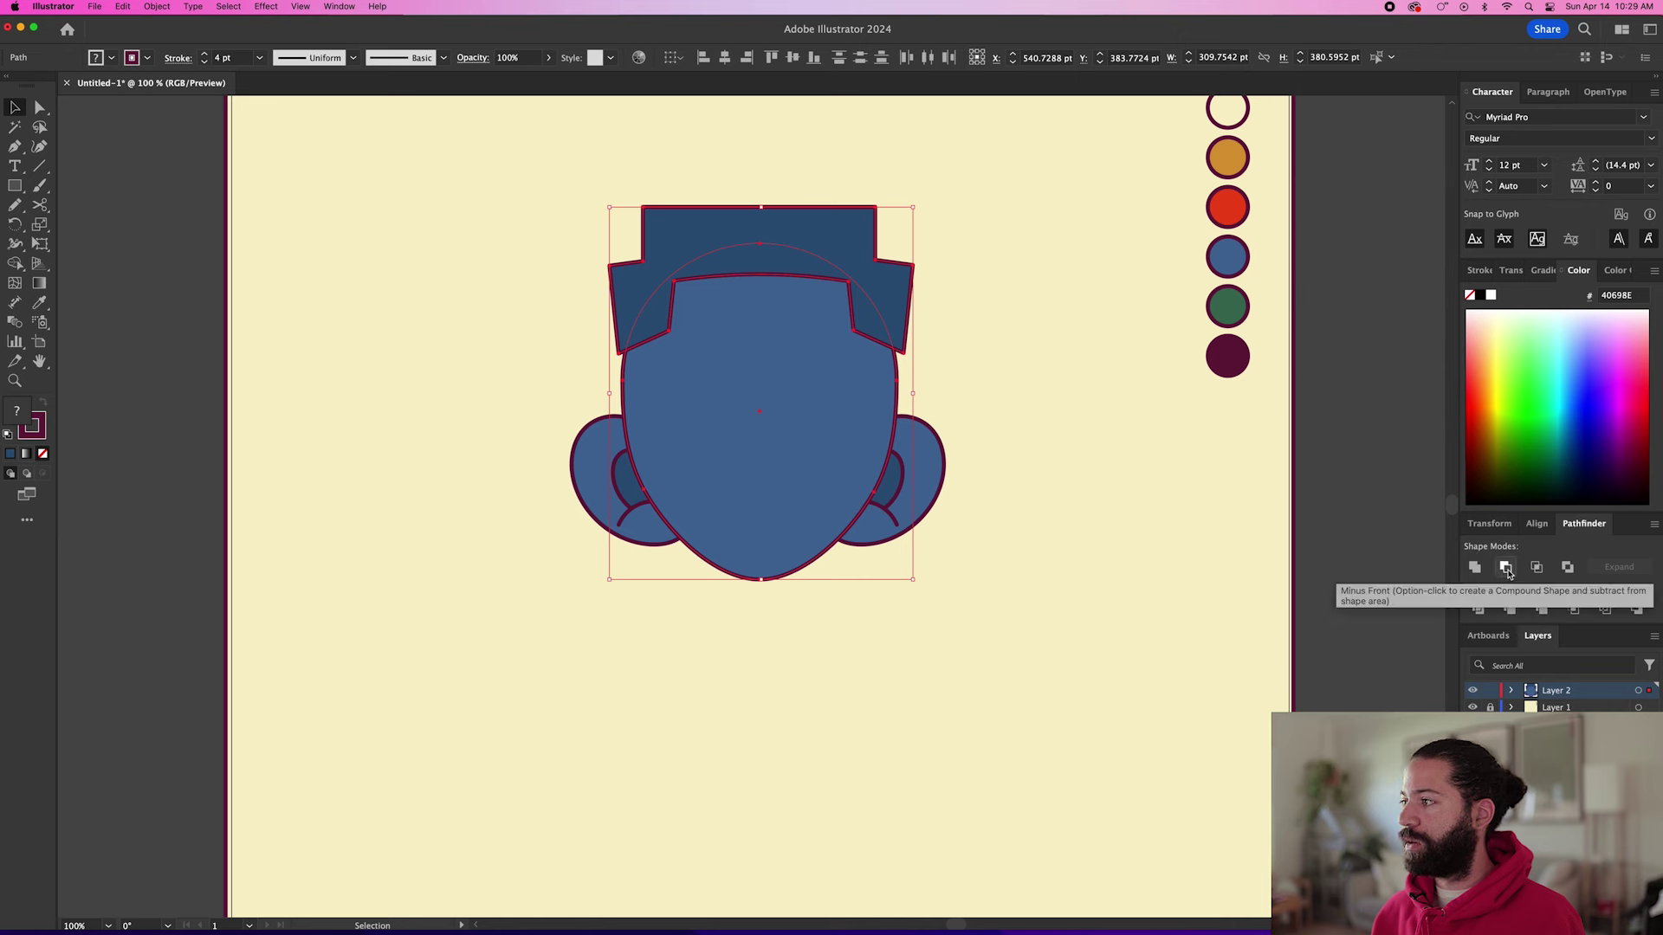
left_click(1507, 568)
left_click(1152, 428)
key("a")
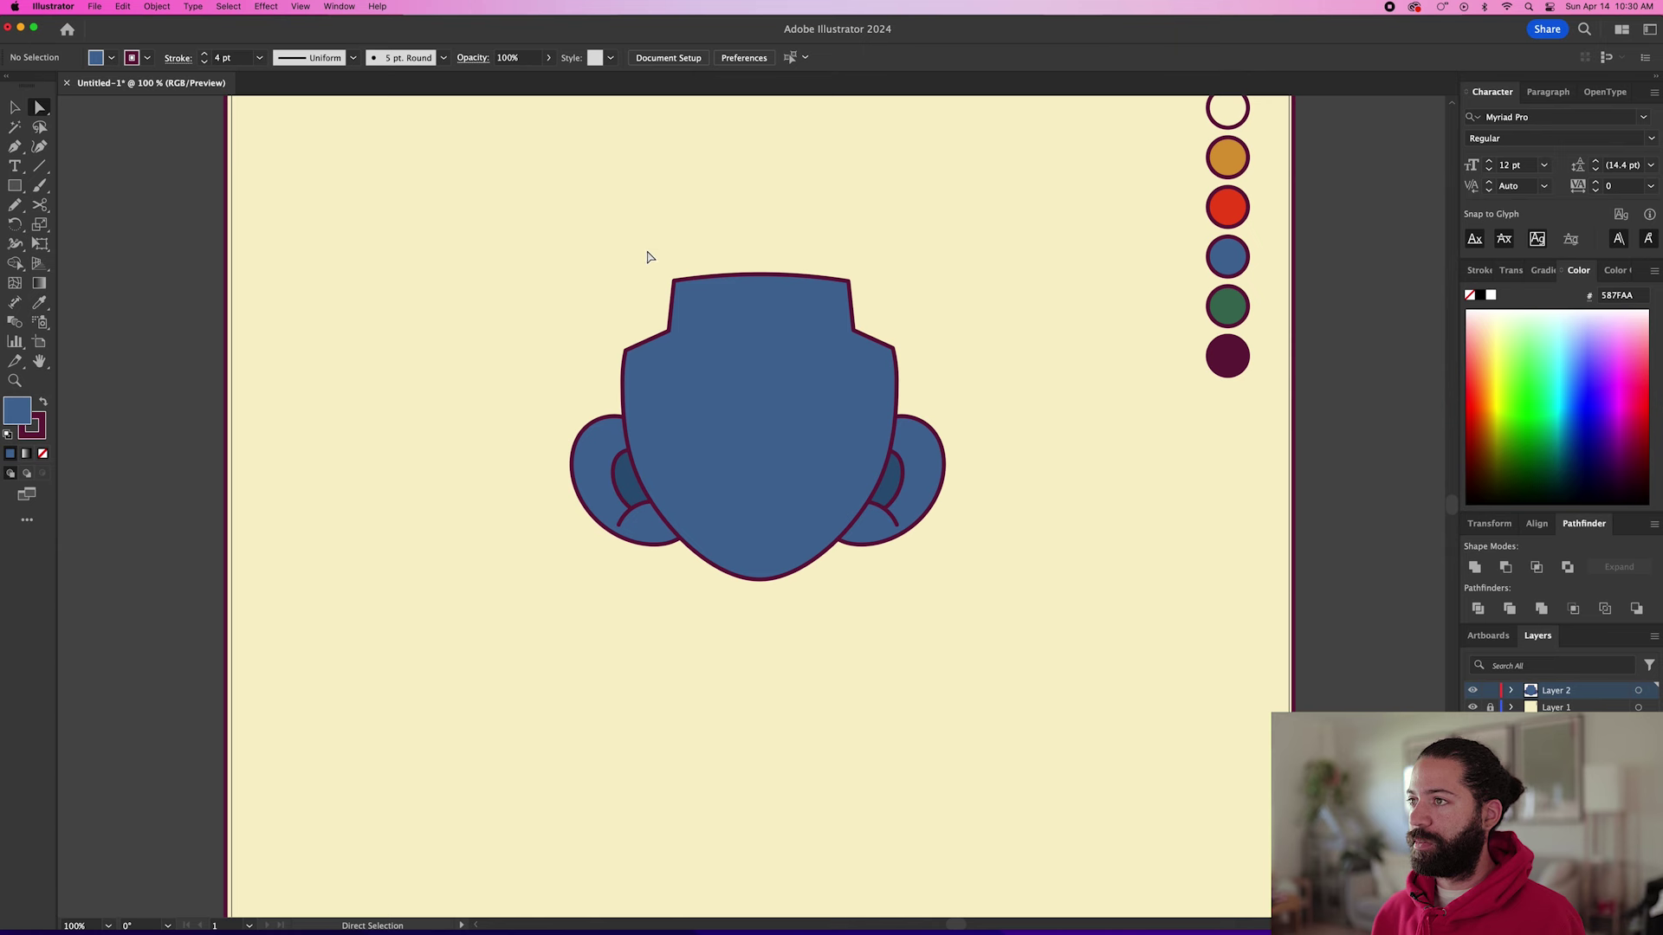
Shift-nudge the face's top-left corner left and top-right corner right.
left_click(690, 357)
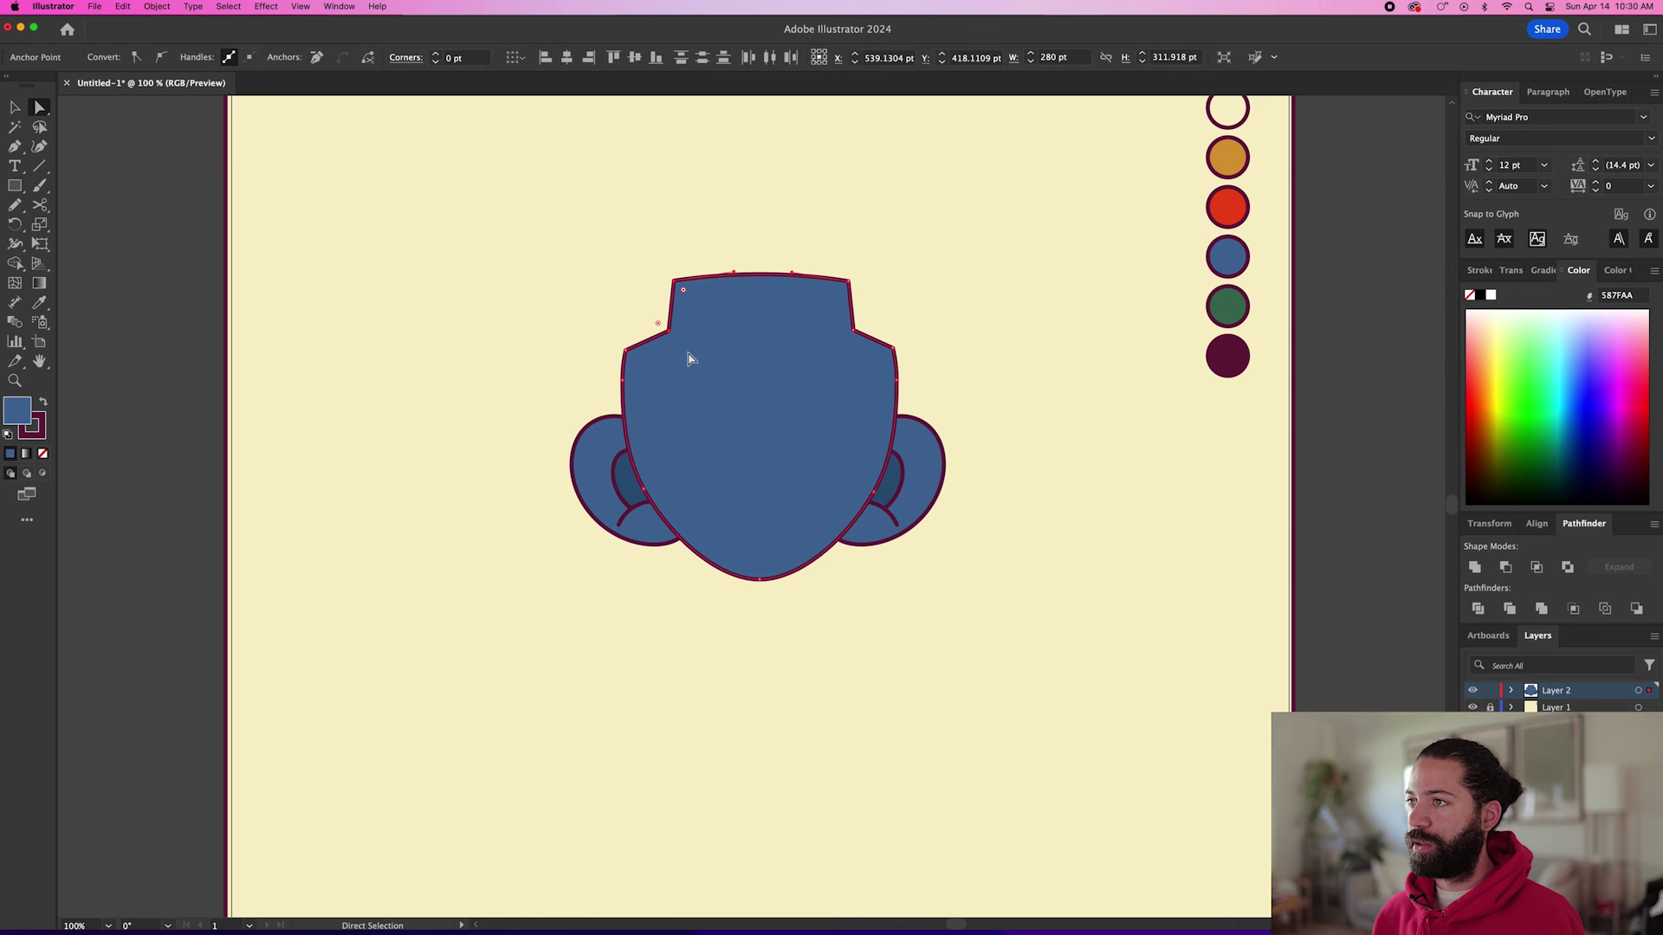
key("shift+Left")
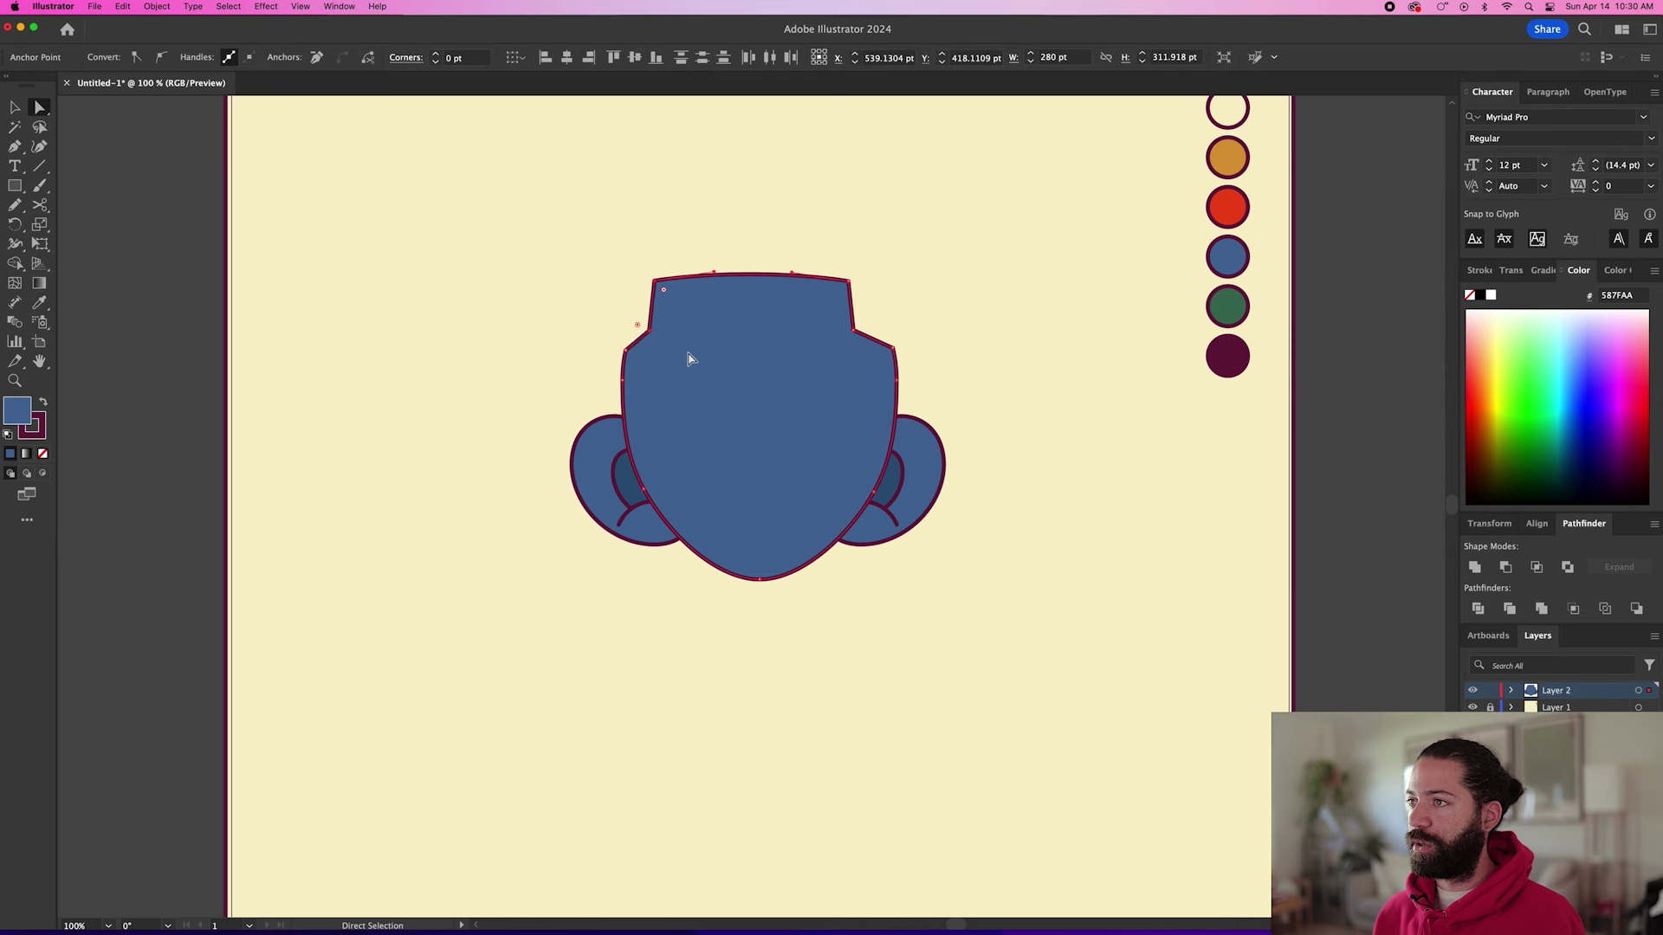
left_click_drag(864, 306, 848, 266)
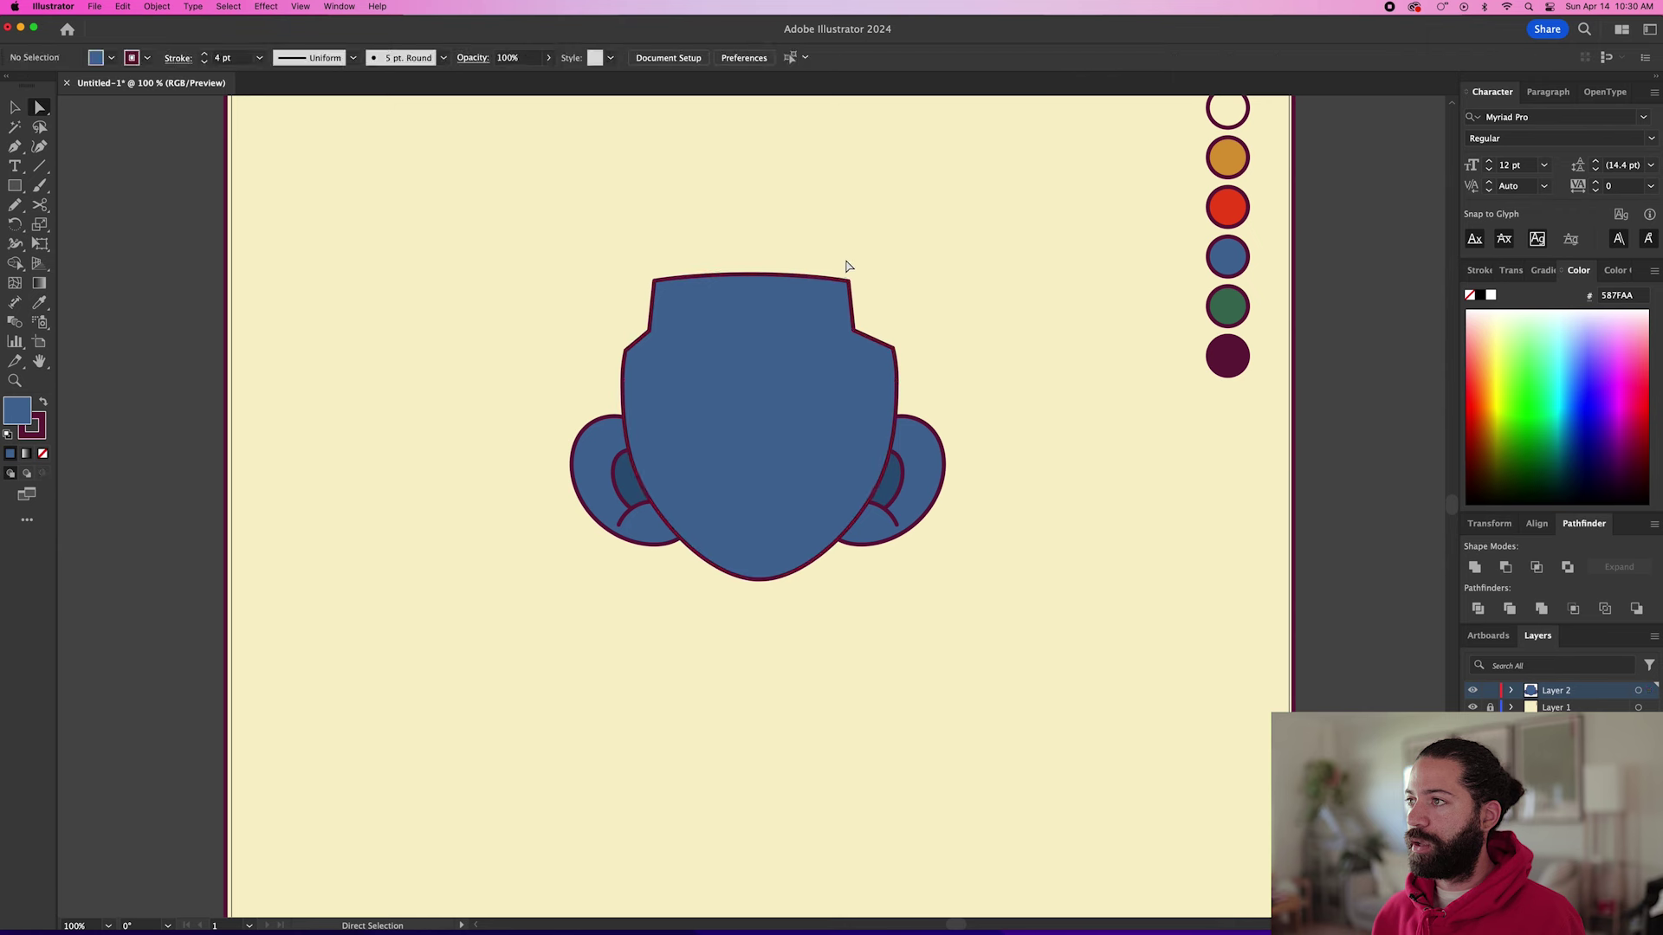
left_click(860, 342)
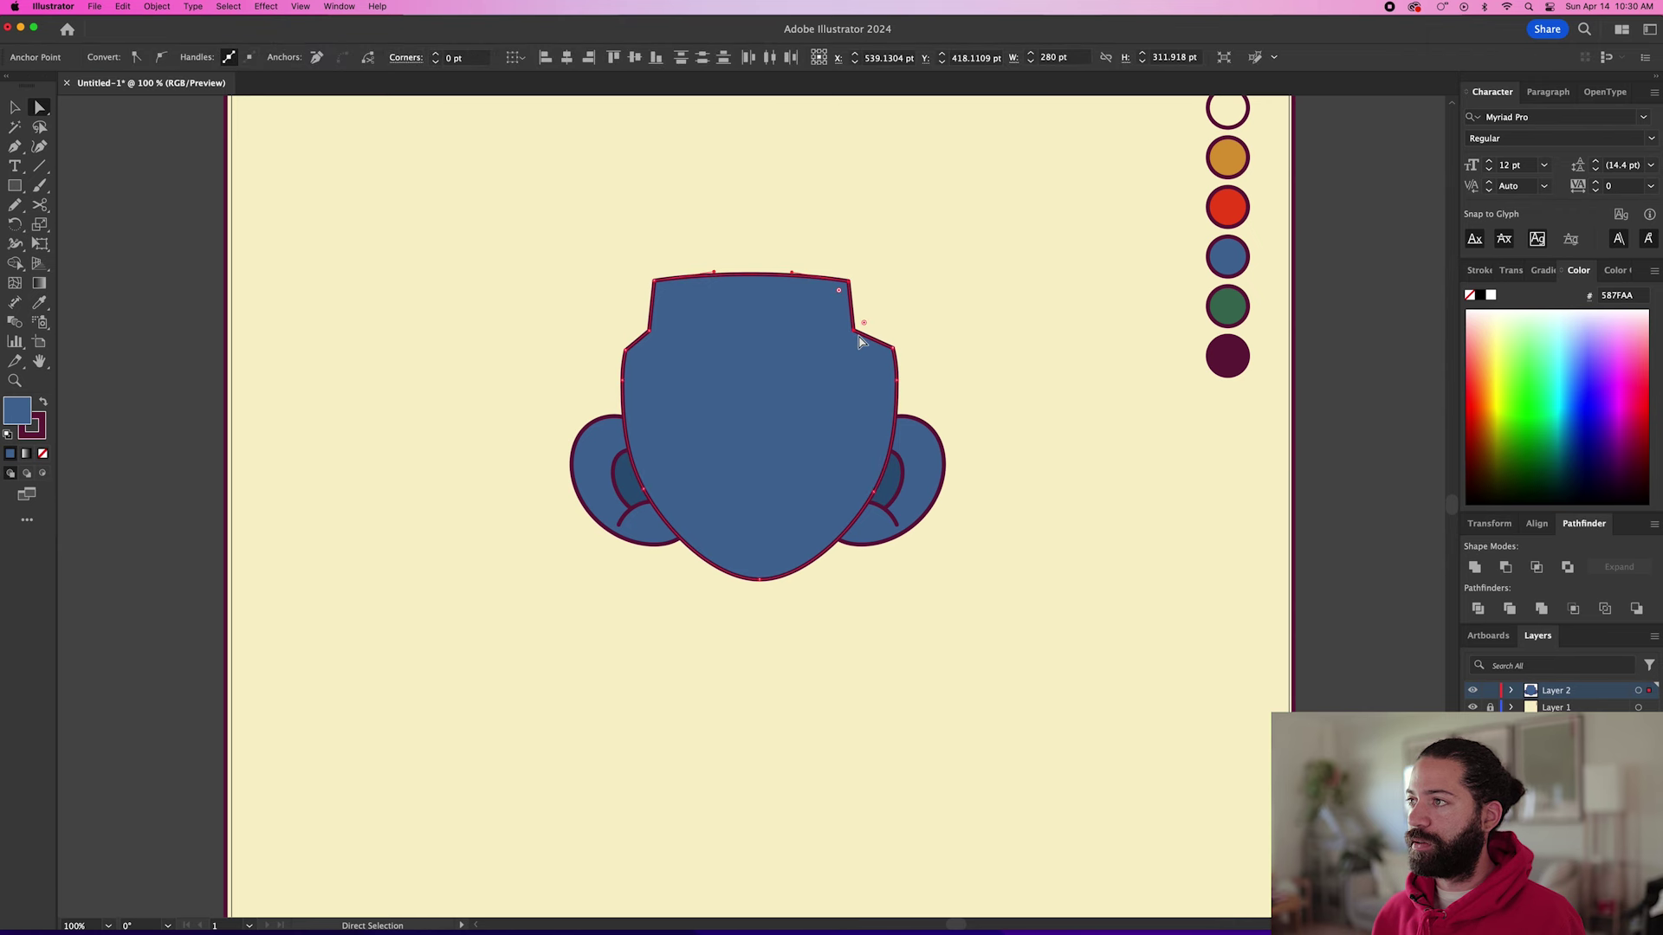
key("shift+Right")
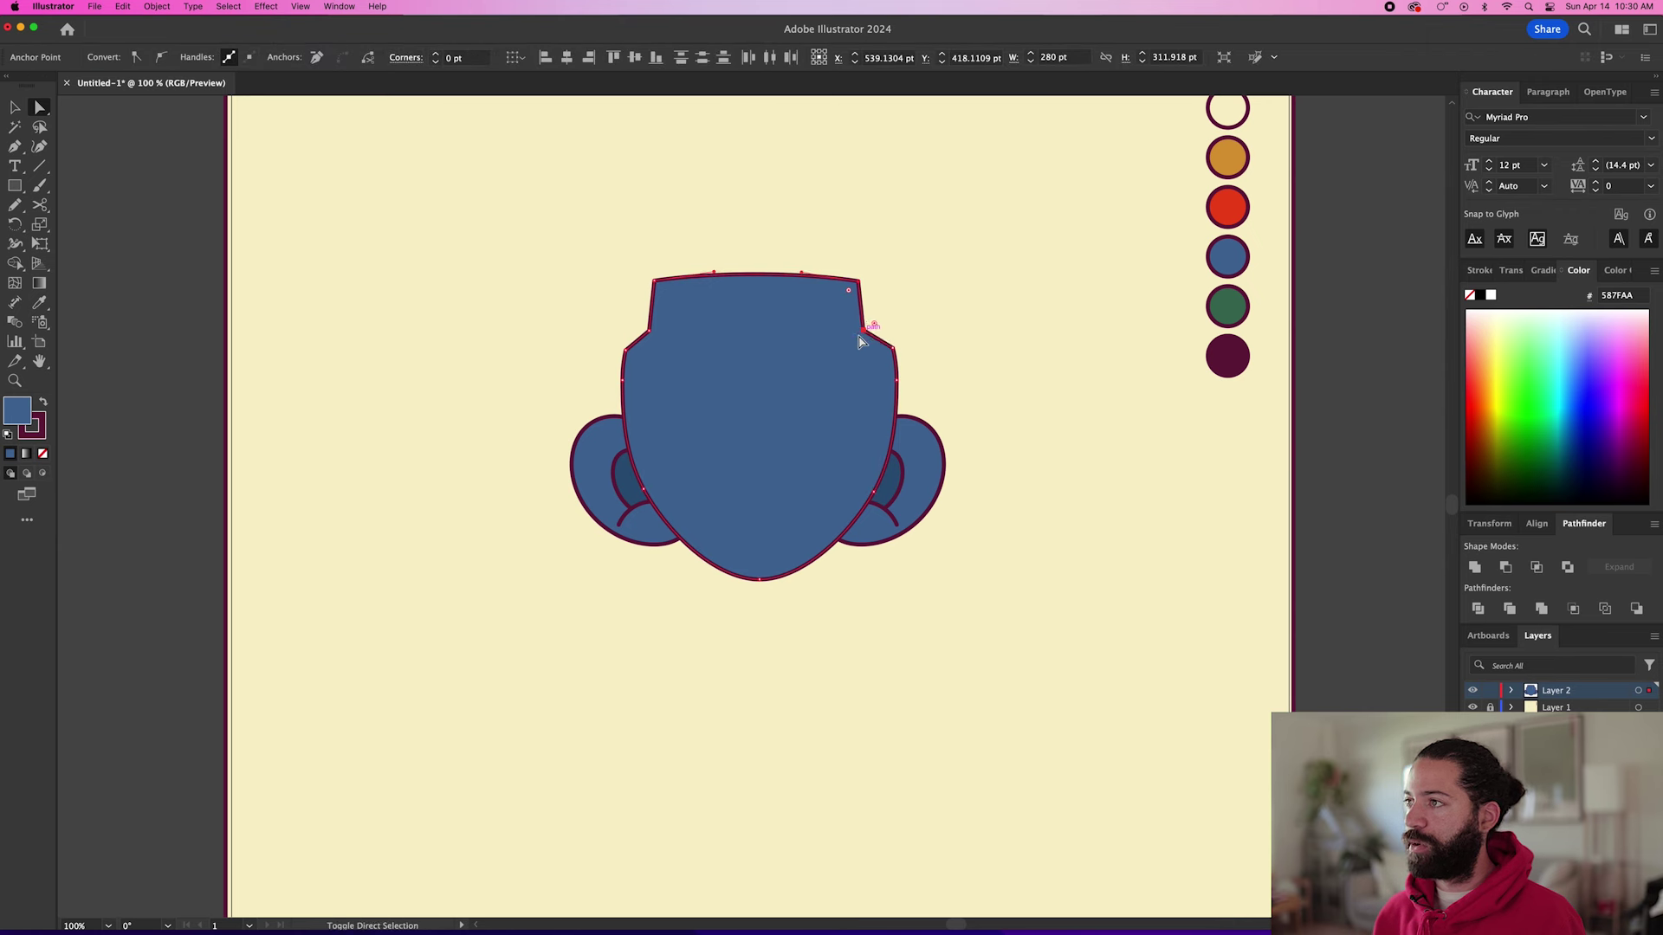
left_click(999, 321)
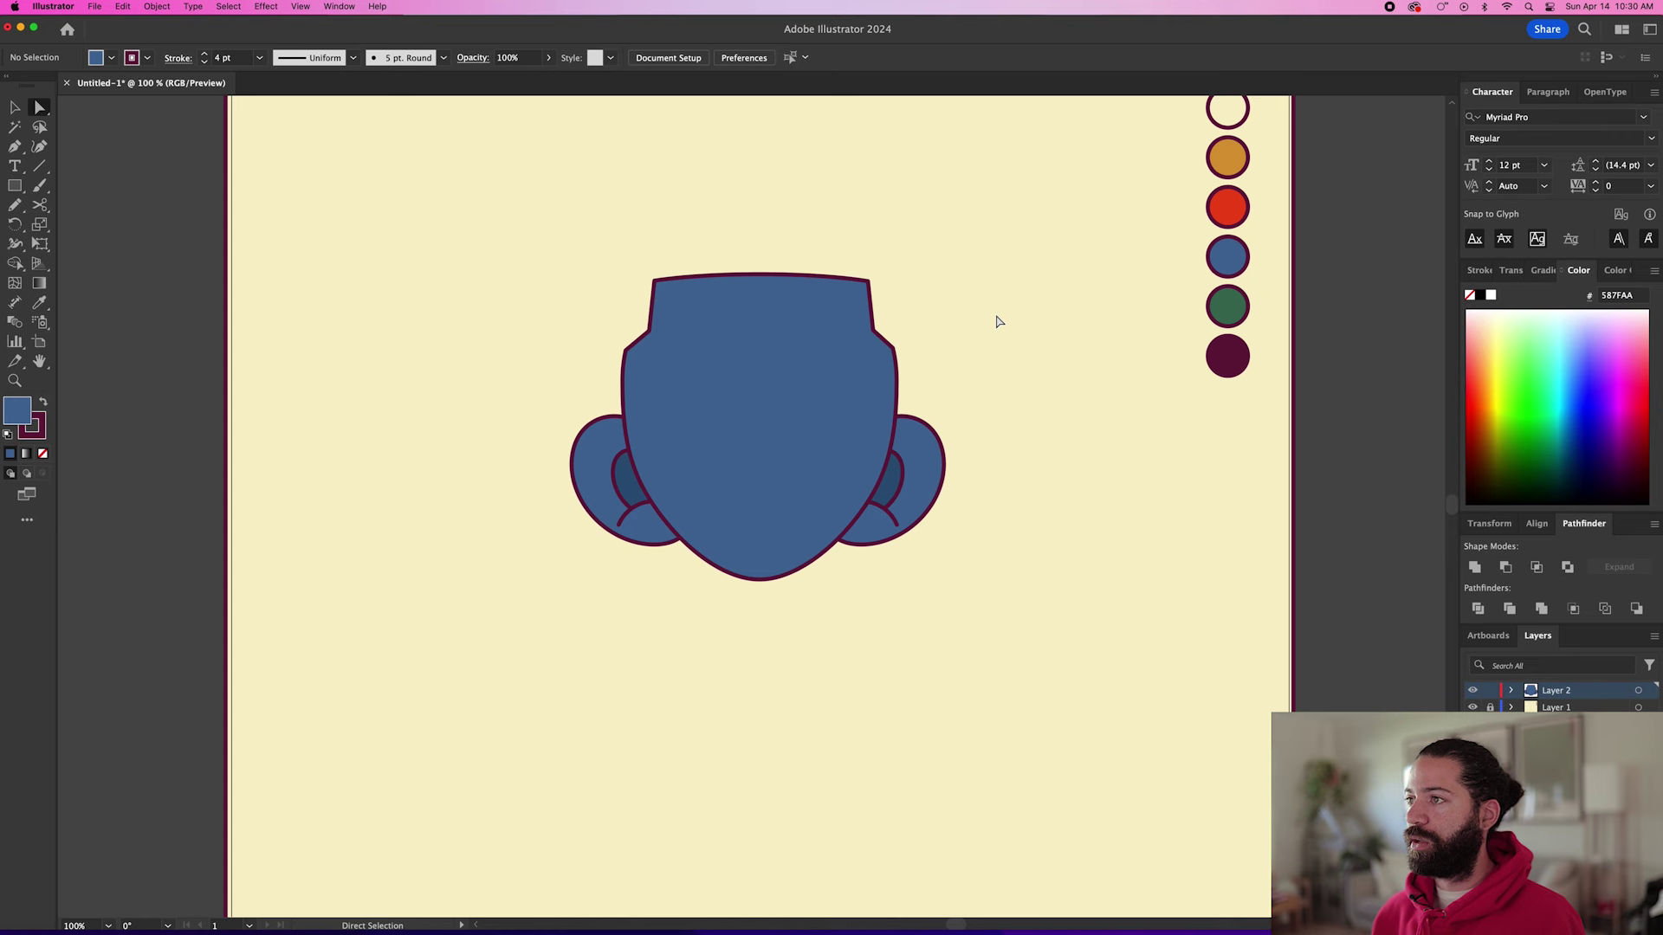
left_click_drag(660, 342, 675, 355)
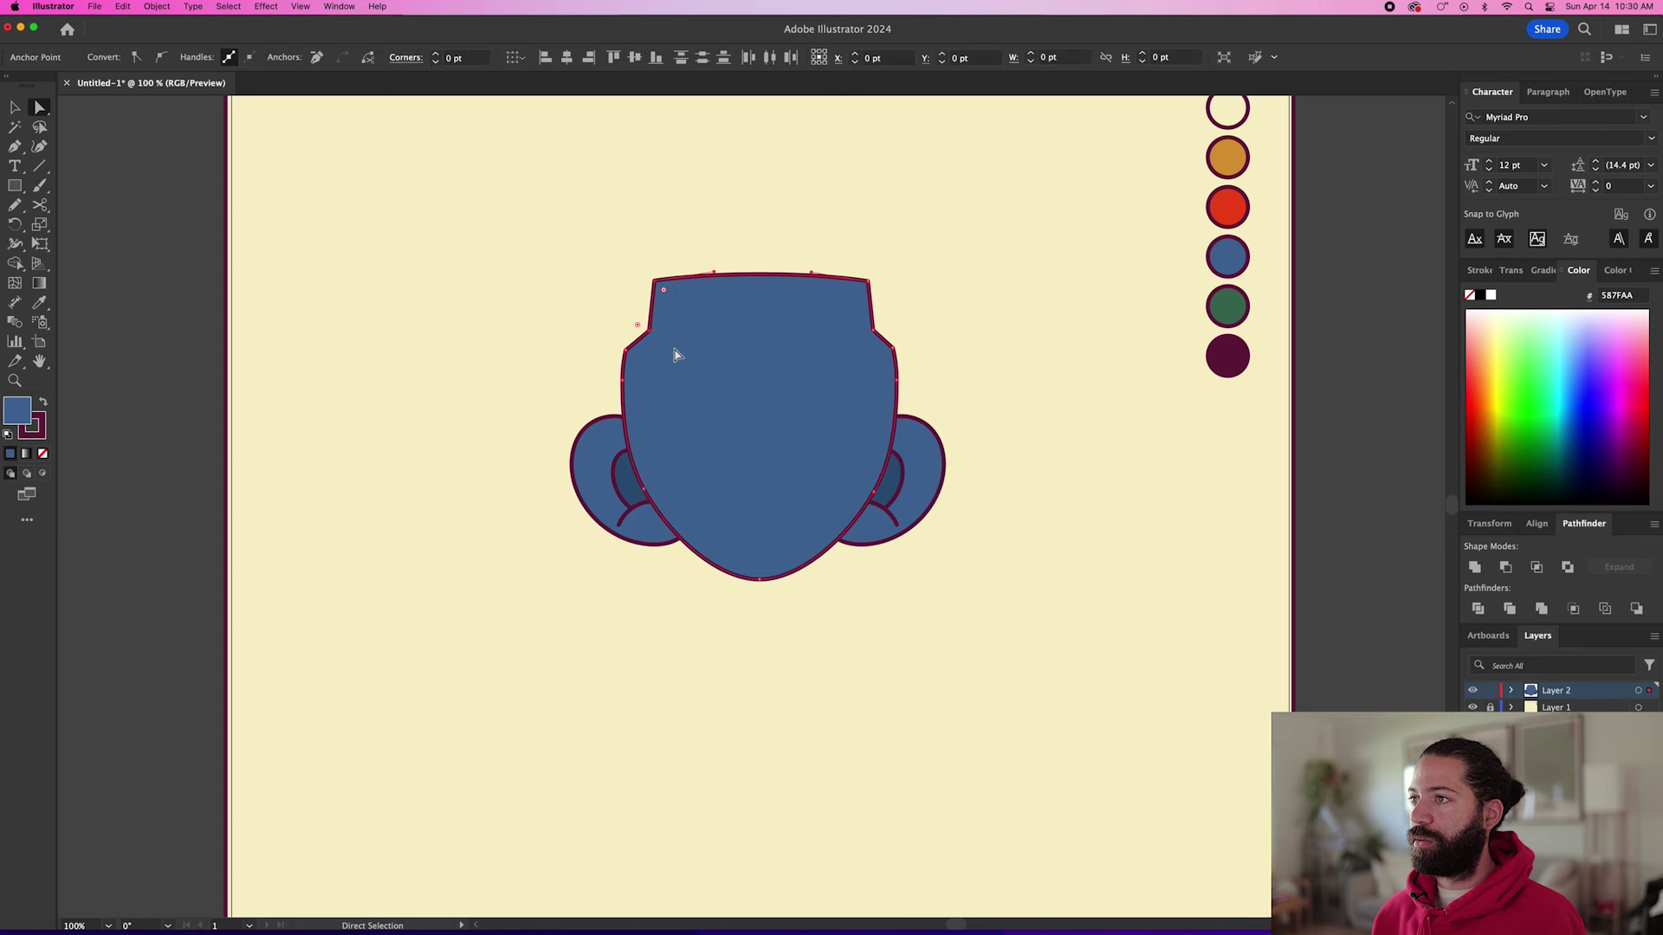
left_click(1019, 346)
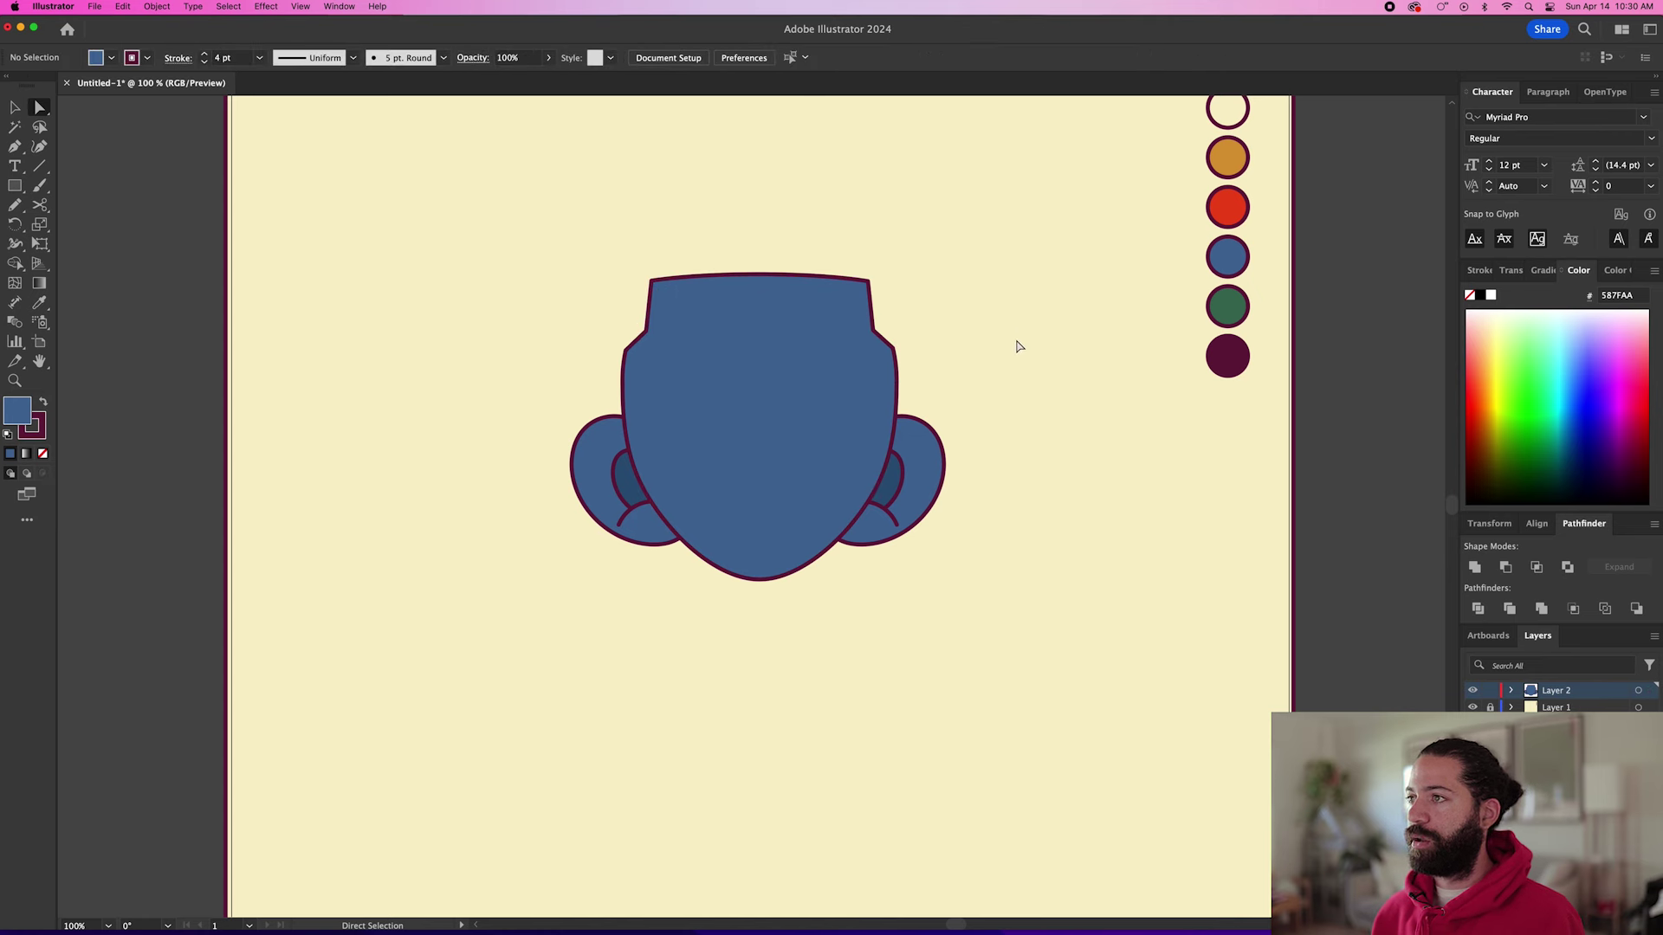
key("l")
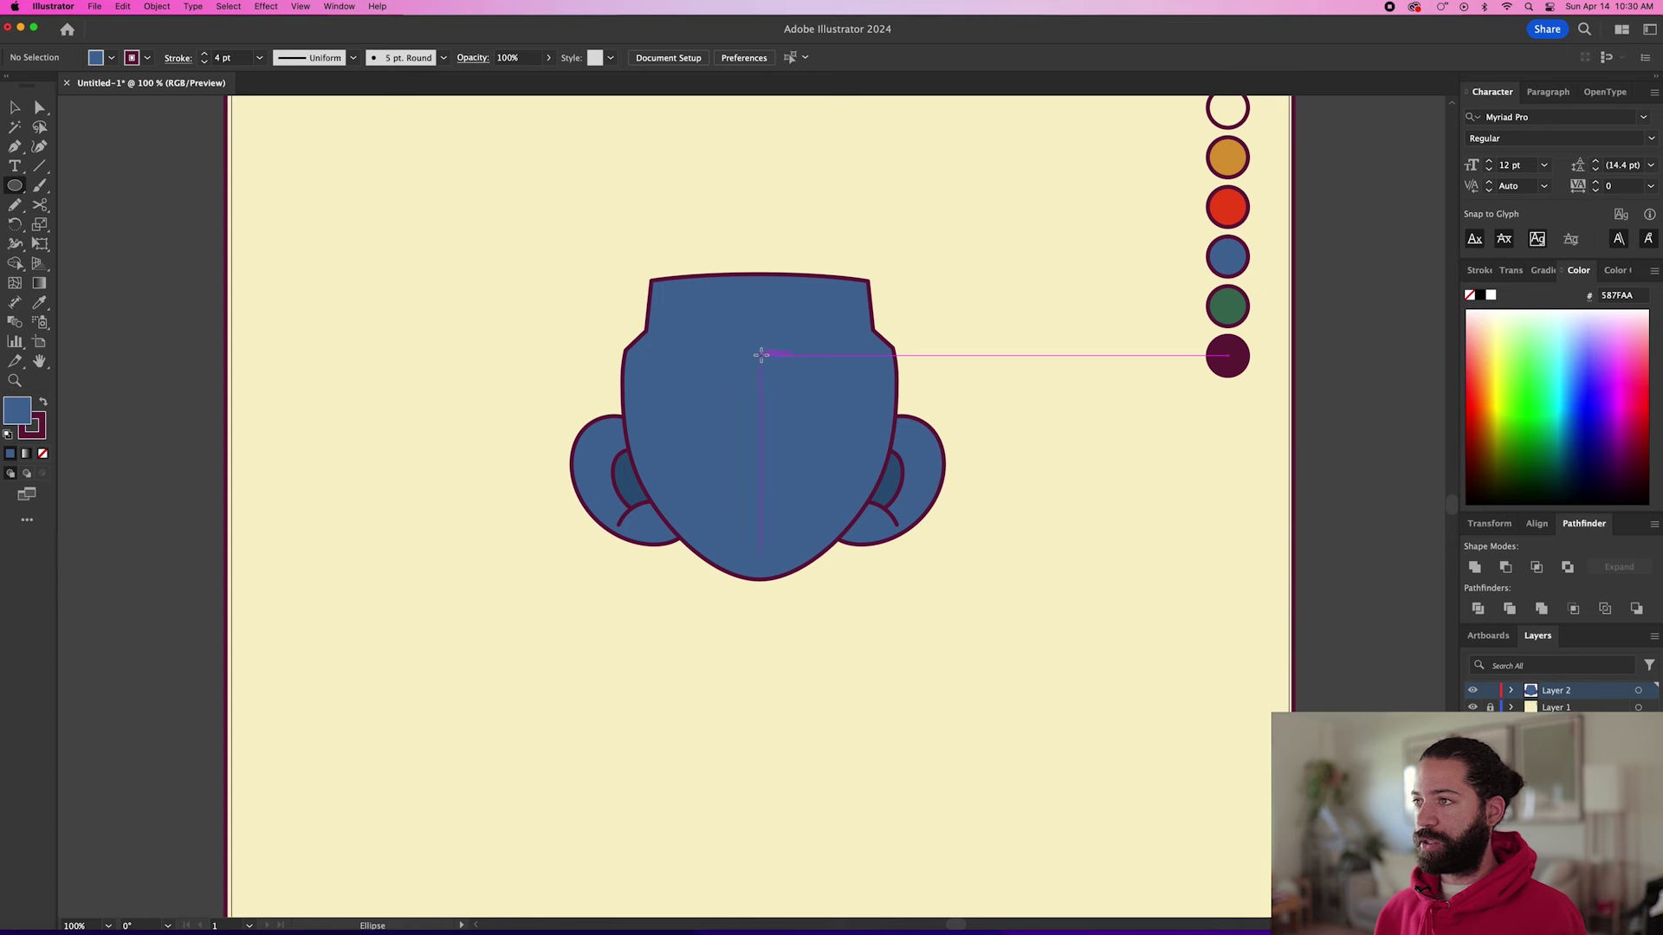
Draw a large orange circle over the upper head and send it behind the face.
left_click_drag(760, 355, 930, 525)
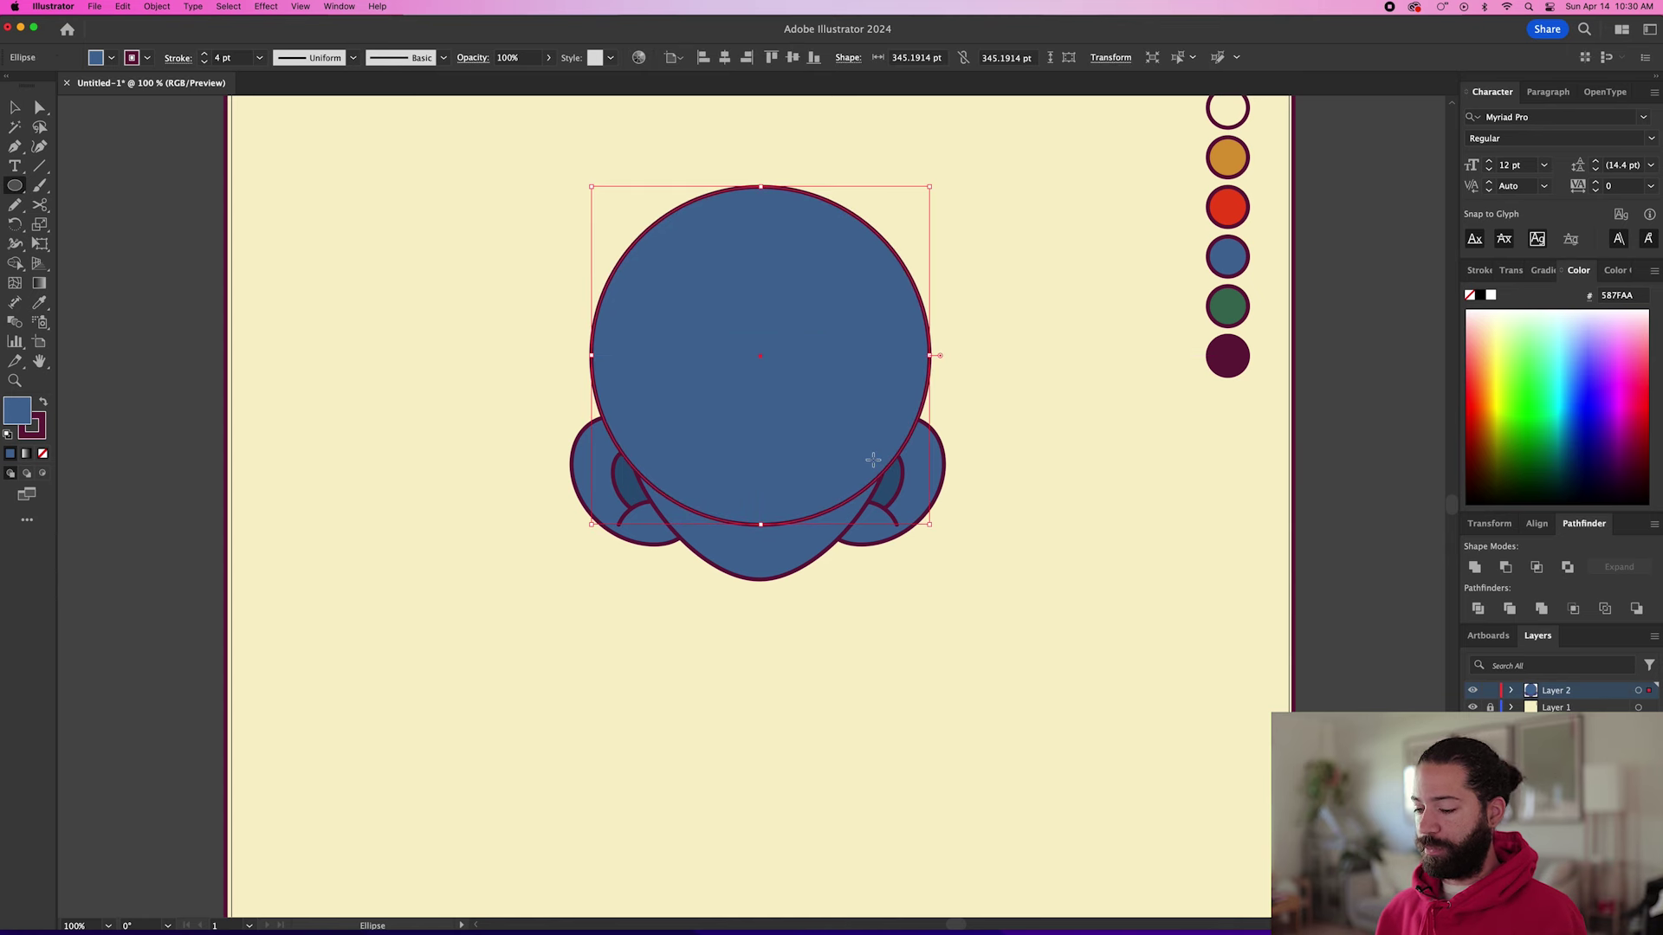
key("i")
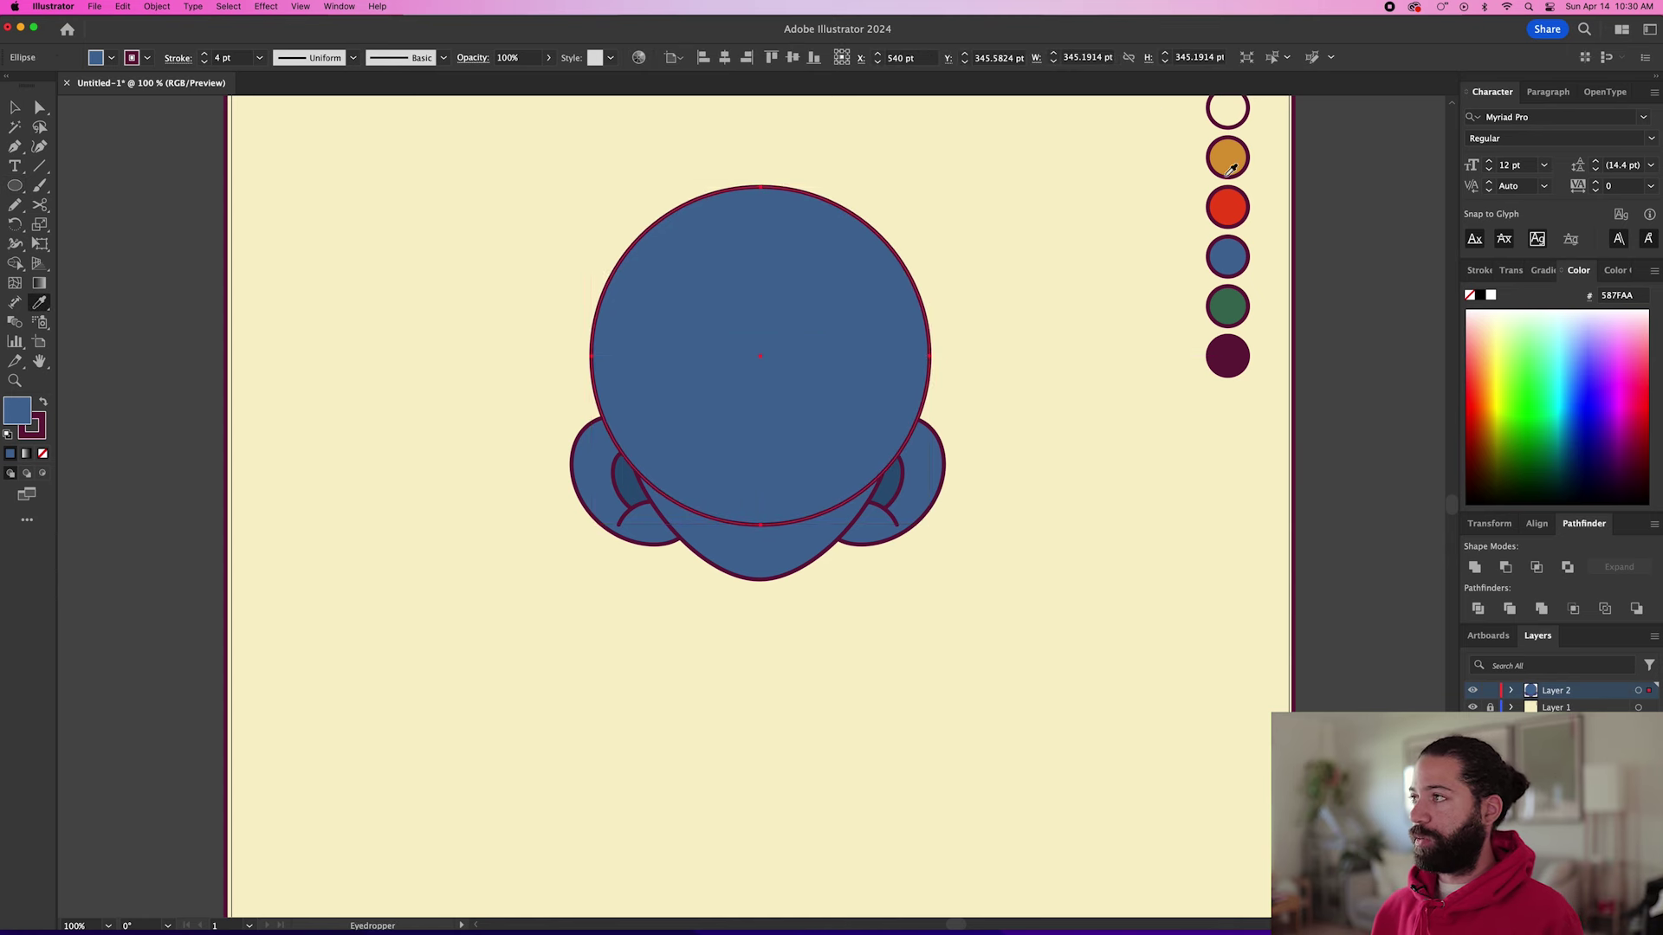
left_click(1234, 156)
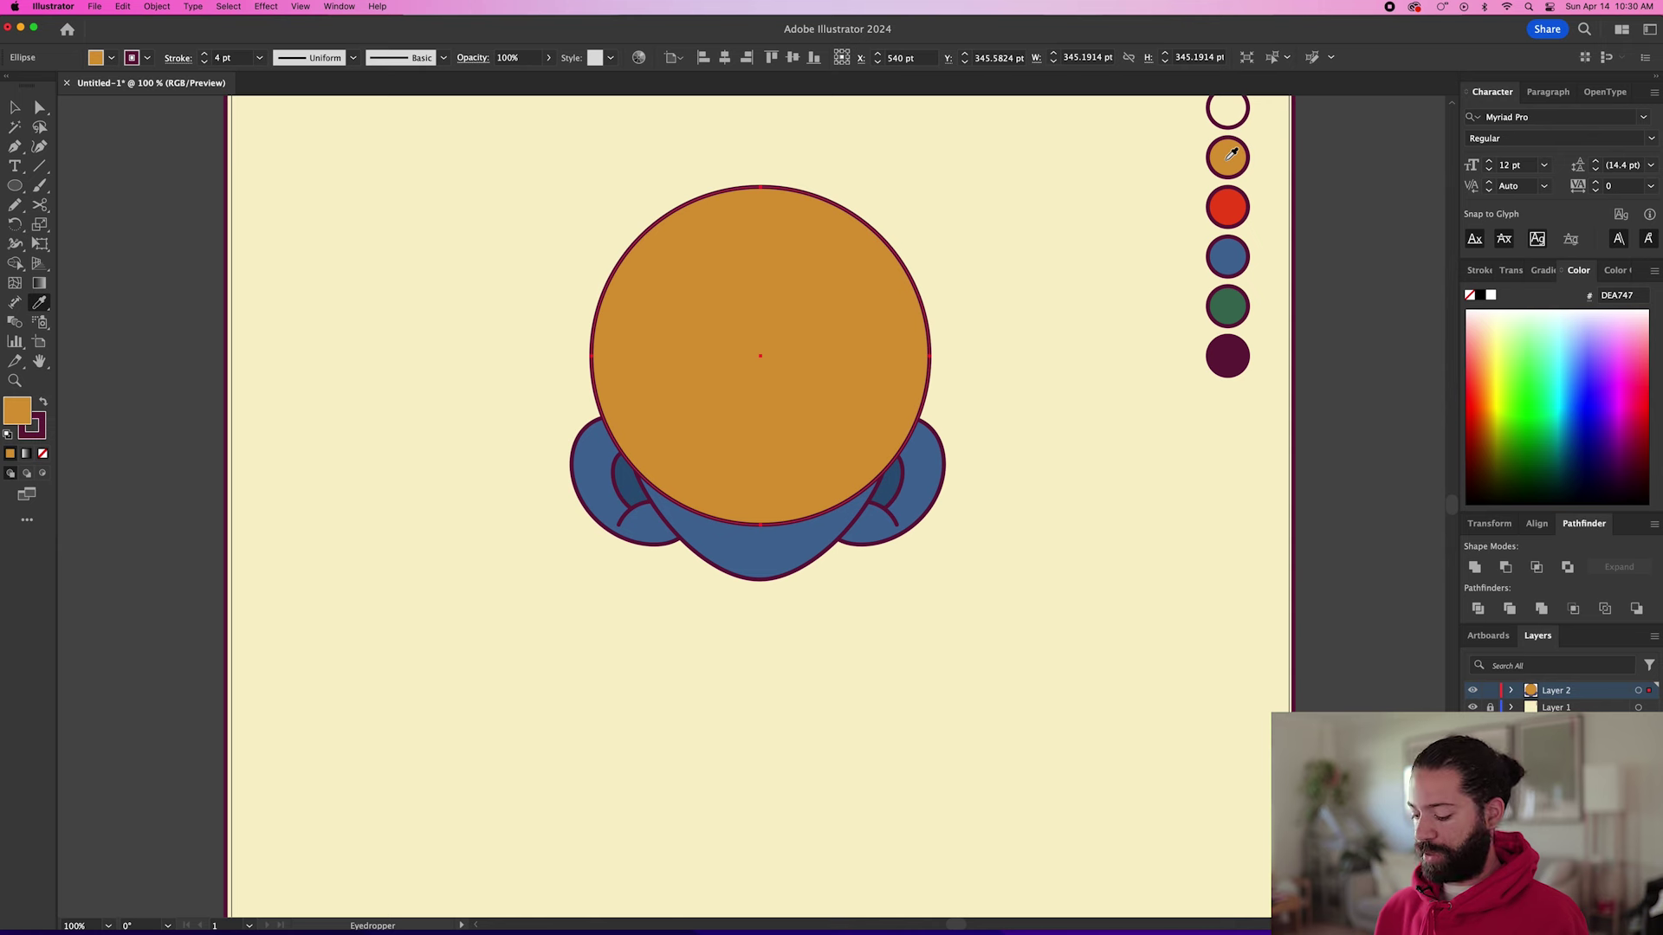
key("super+shift+bracketleft")
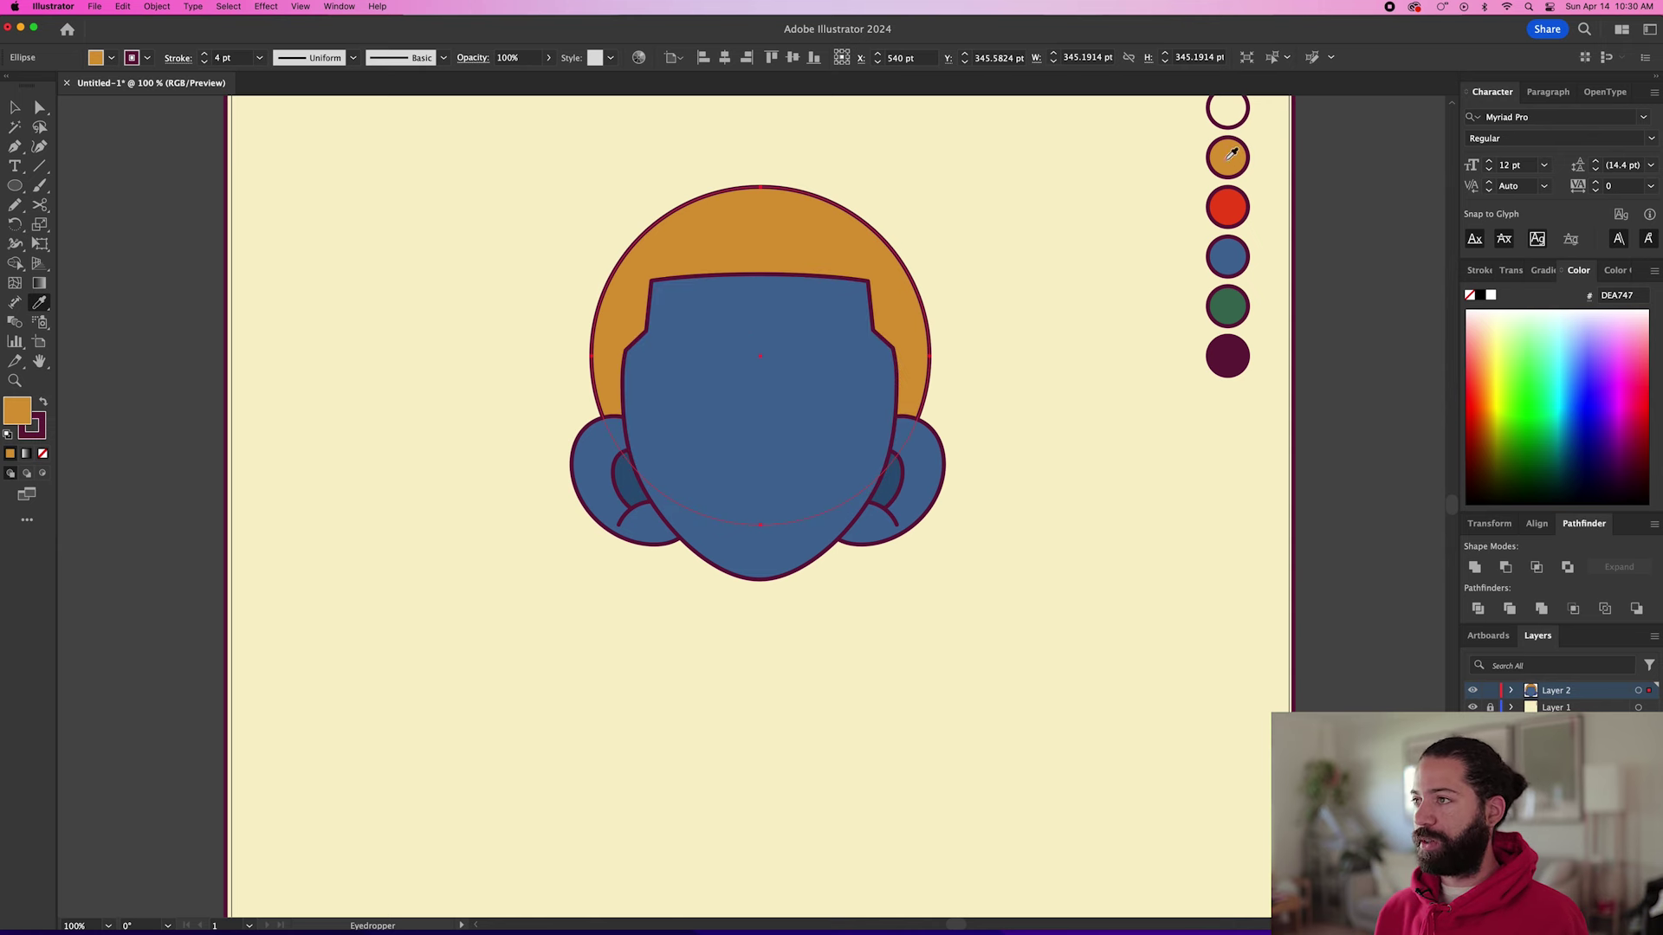
Shrink the orange hair circle slightly and lower its top anchor.
key("v")
left_click_drag(930, 187, 928, 177)
key("a")
left_click(760, 178)
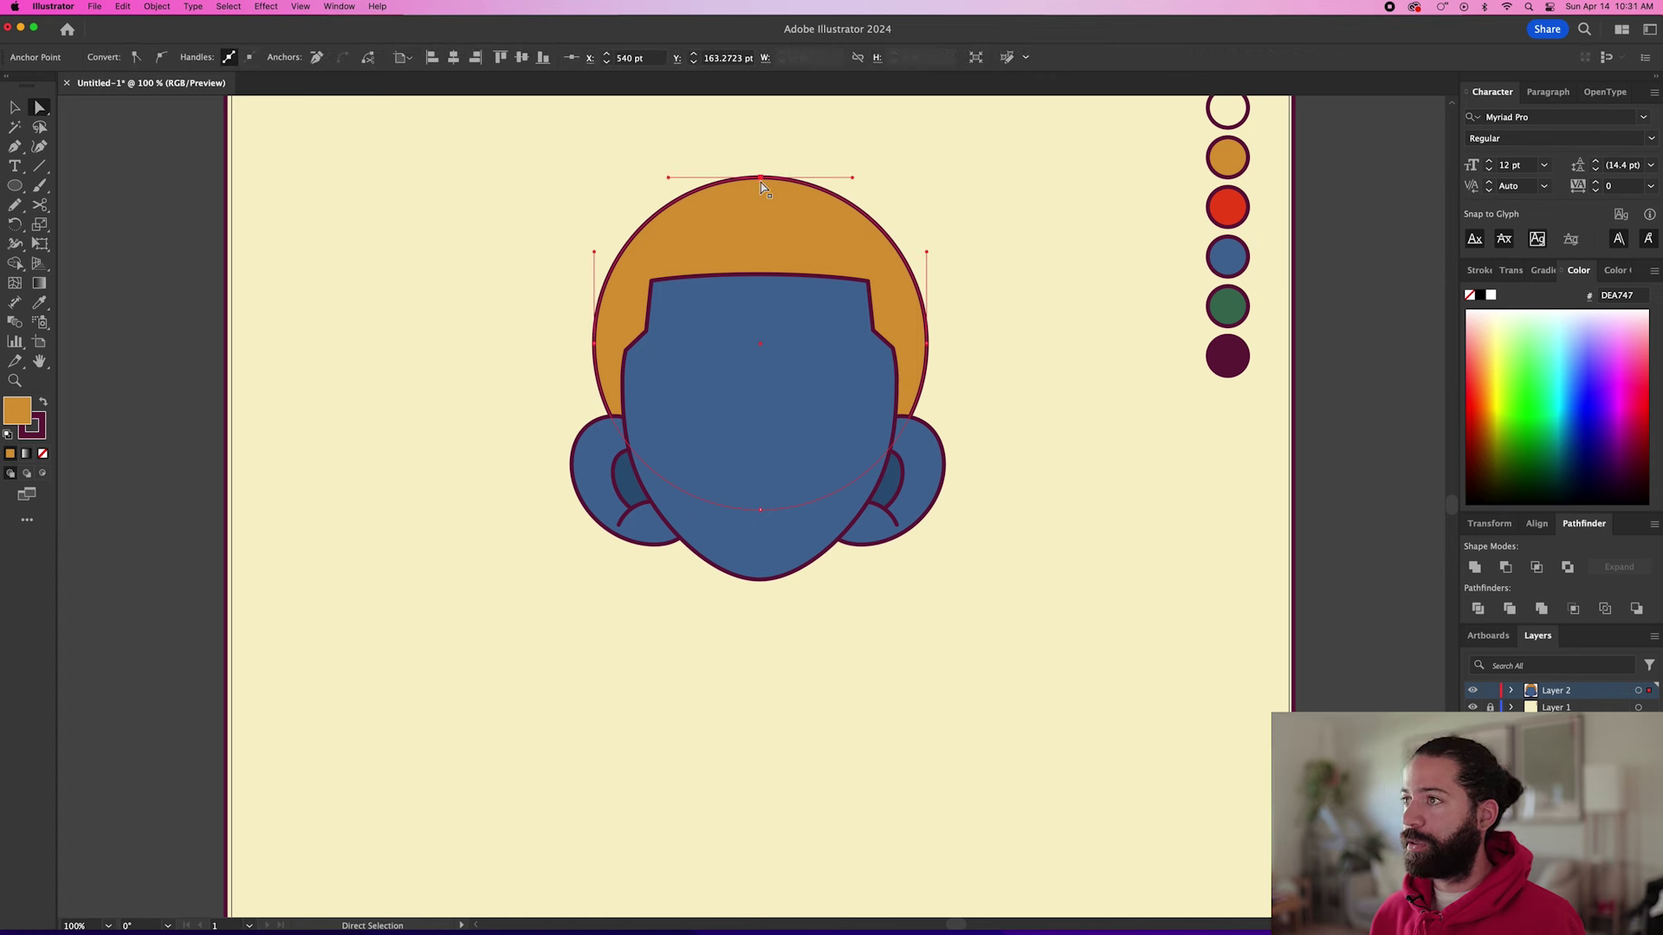
key("shift+Down")
key("shift+Down")
left_click(776, 234)
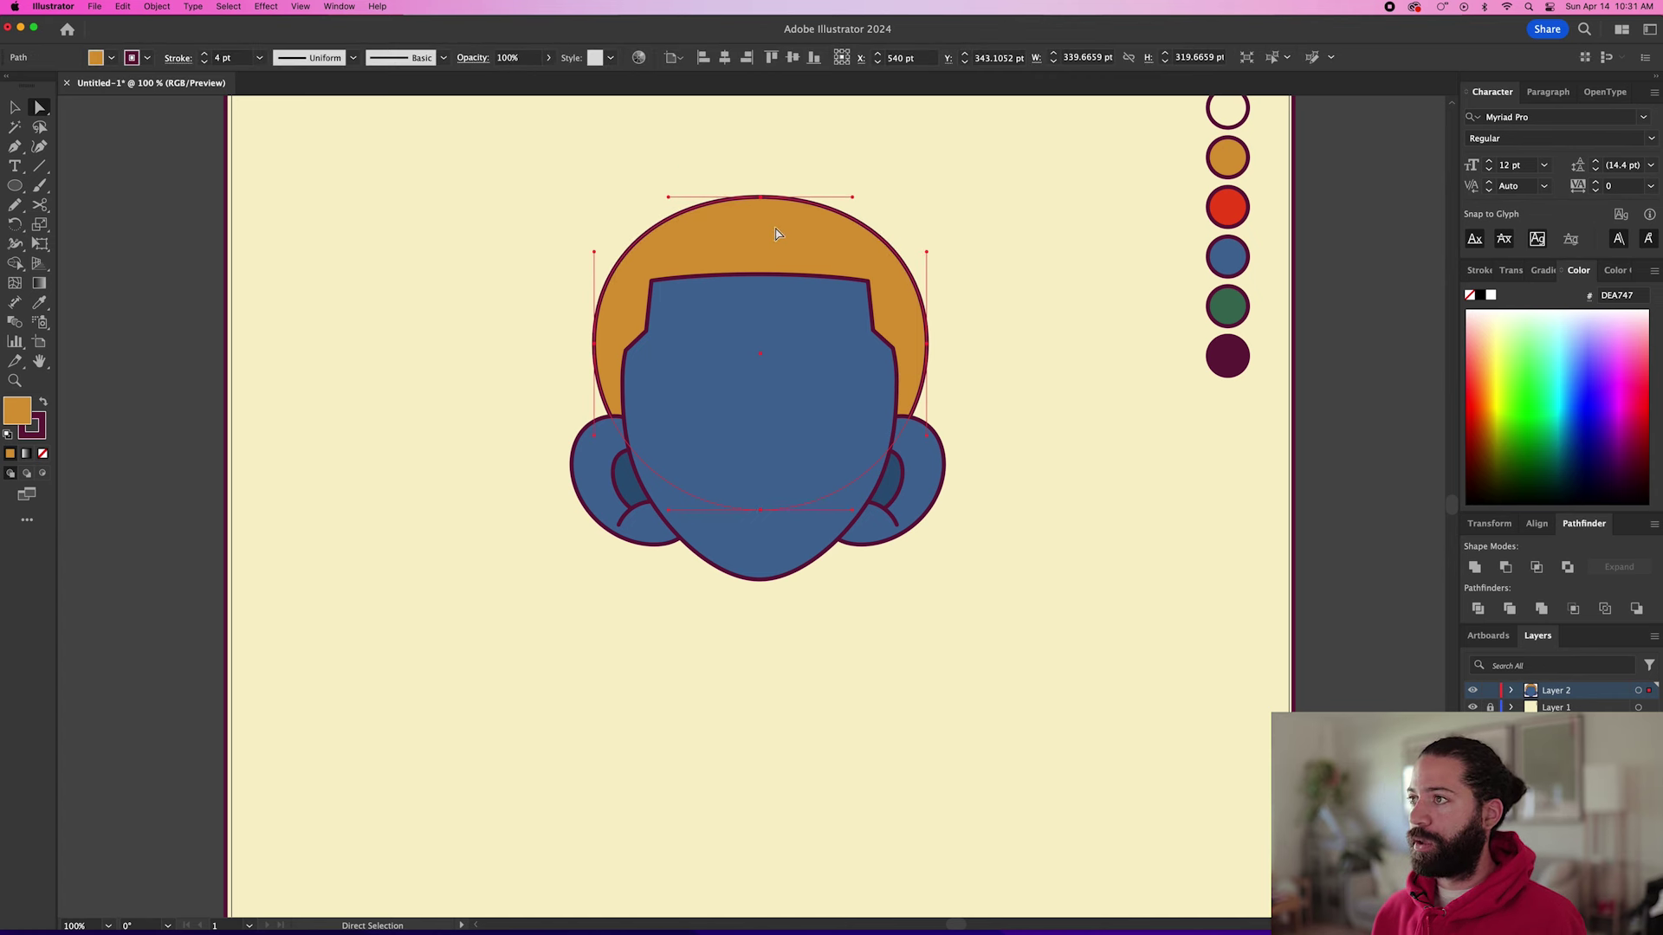
left_click(264, 9)
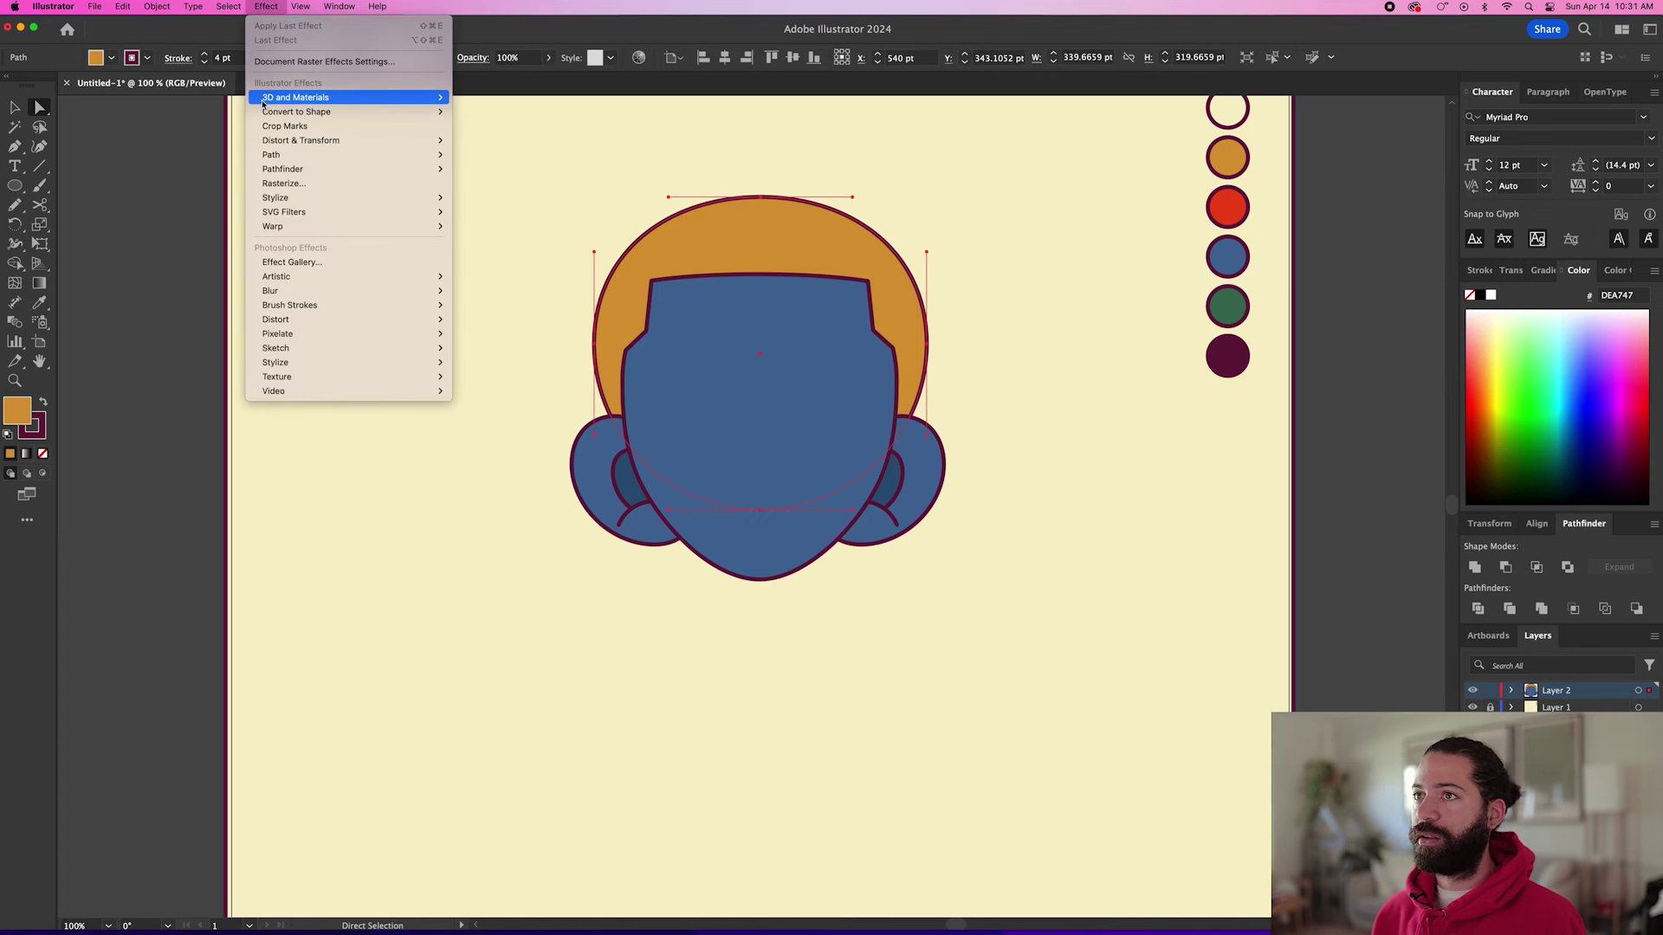
Apply a Smooth 3 pt Zig Zag to the hair, tune its ridges, then draw a small circle atop.
mouse_move(448, 144)
left_click(482, 226)
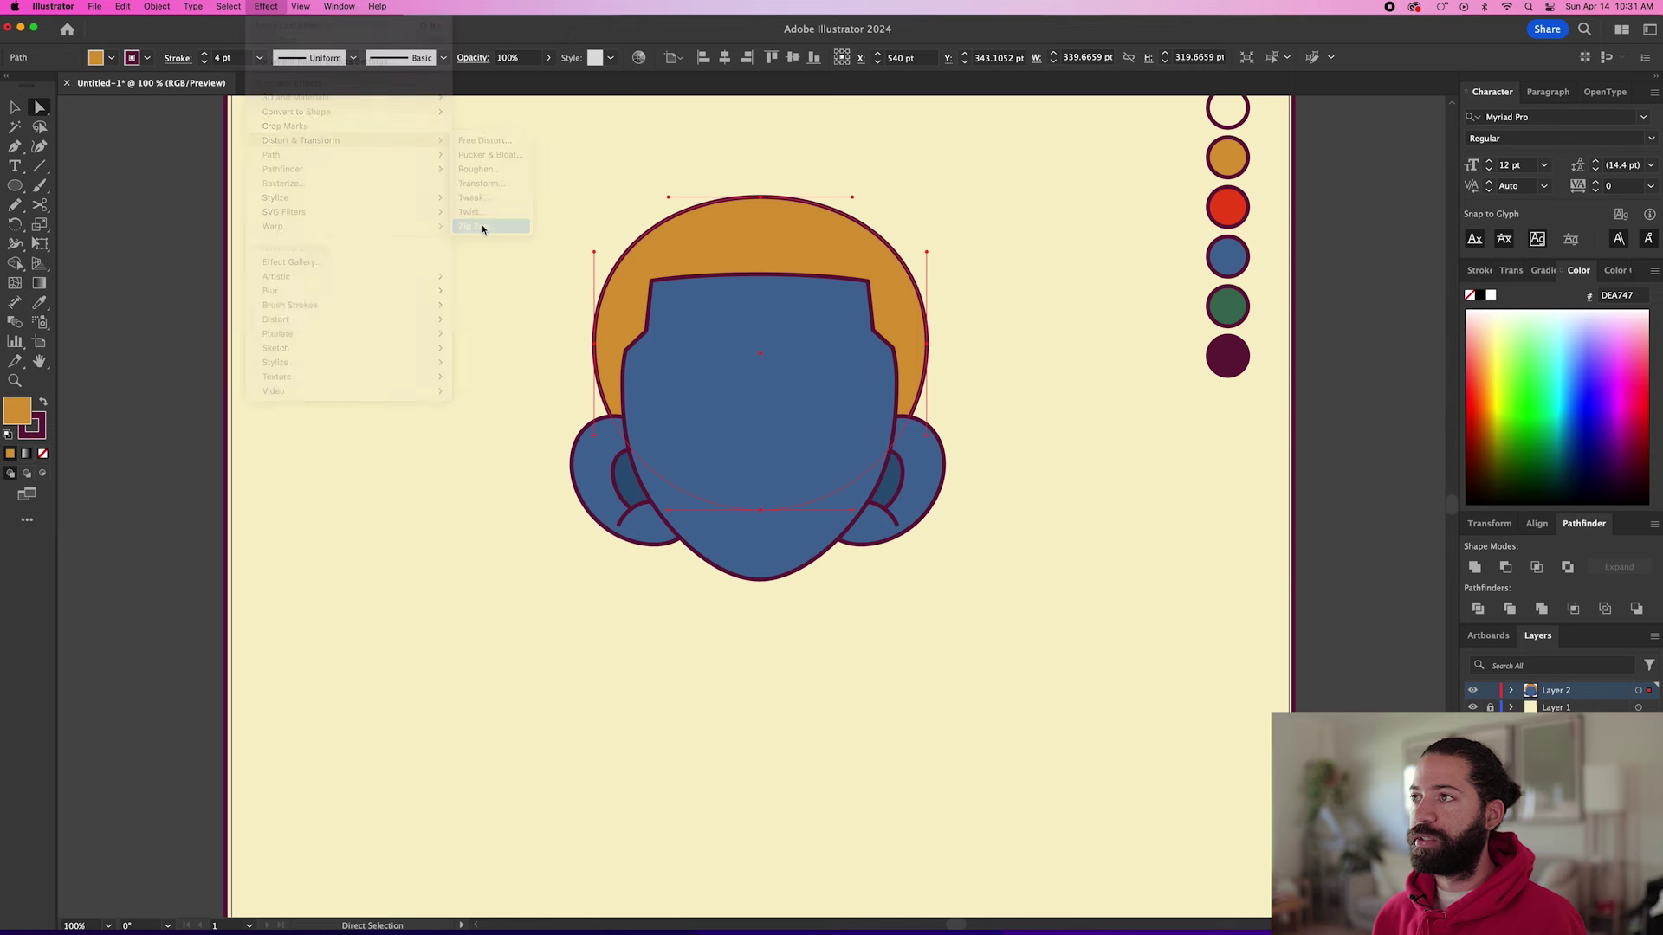
left_click_drag(509, 138, 284, 158)
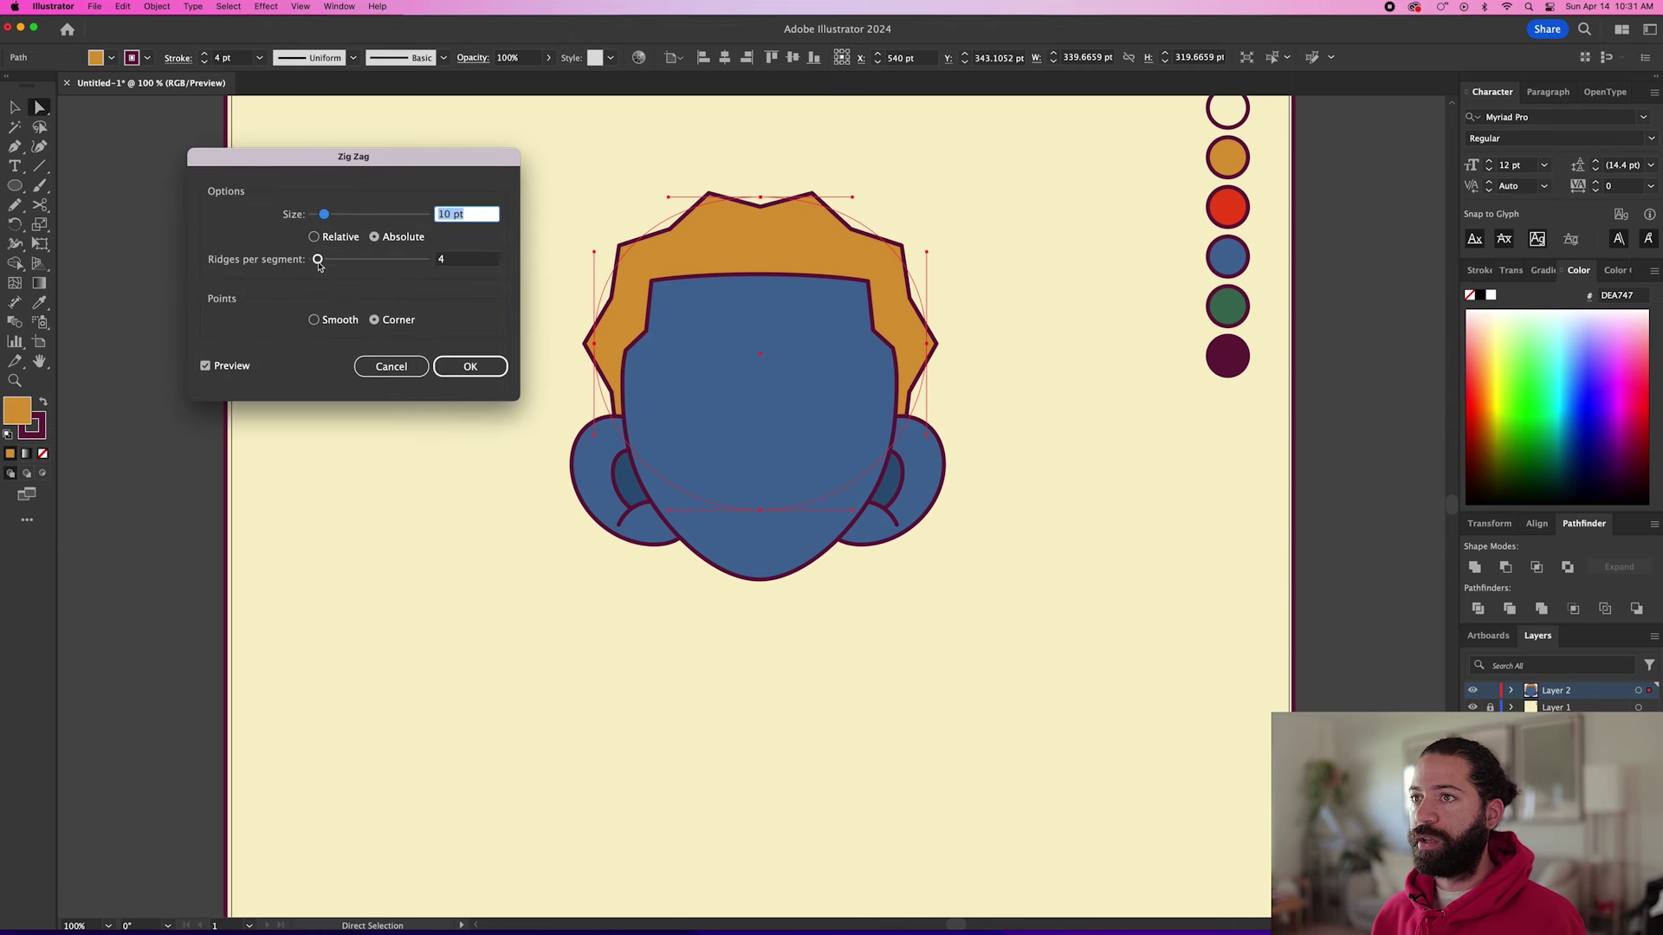
left_click_drag(318, 263, 314, 221)
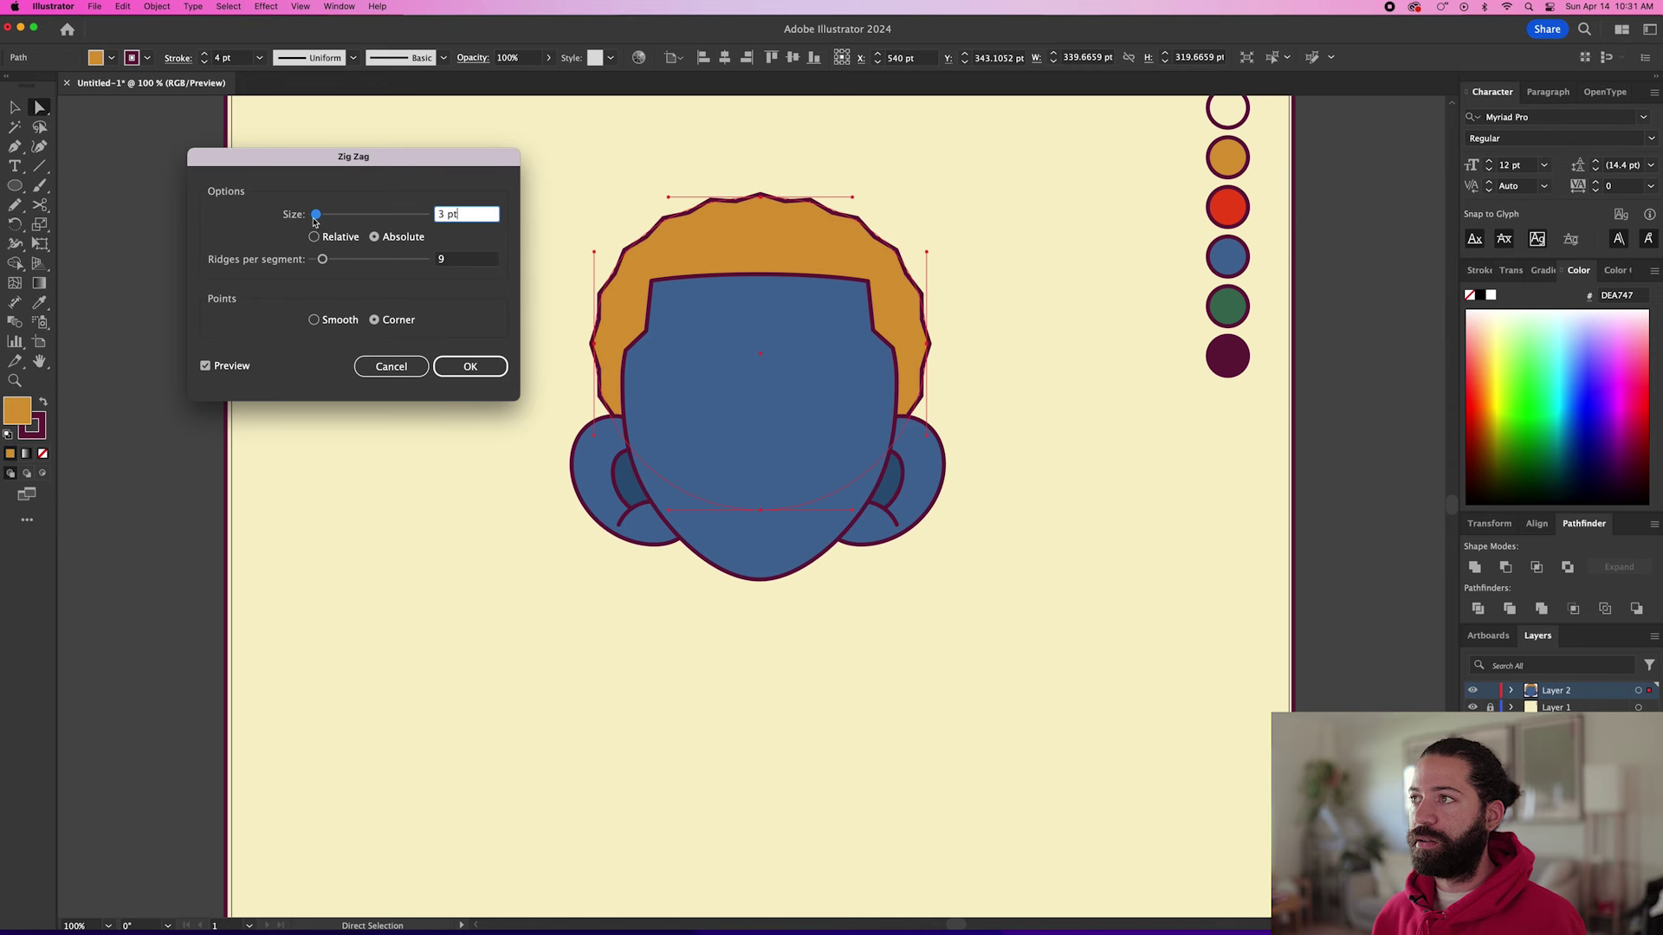
left_click(314, 321)
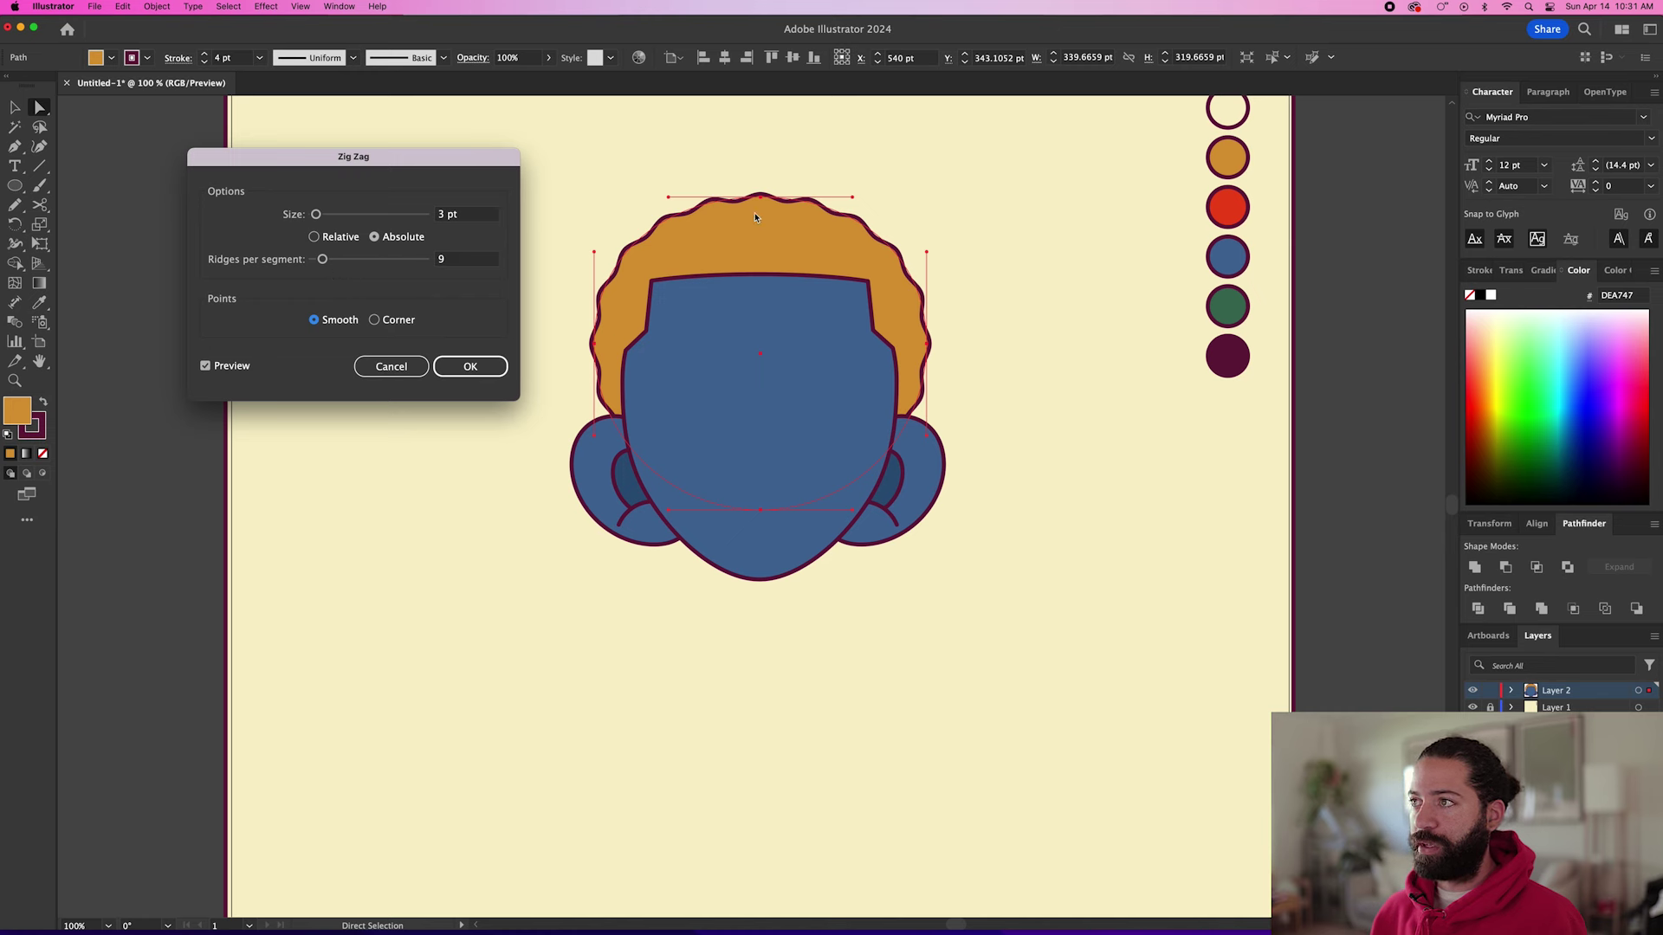
left_click(322, 260)
key("Down")
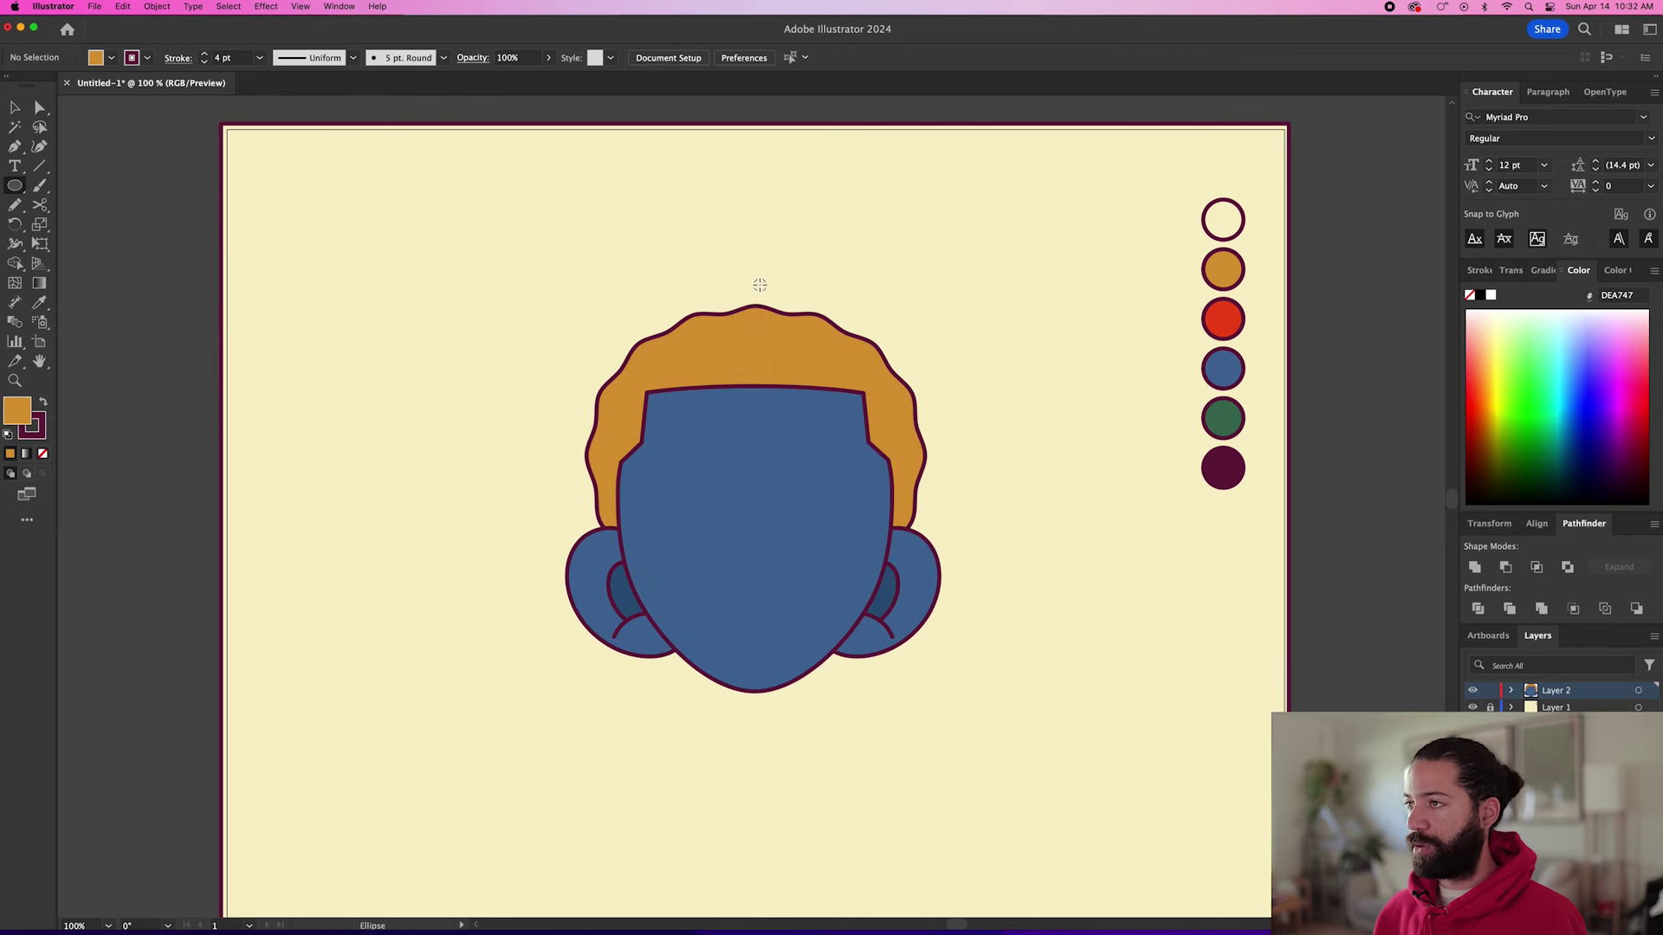
left_click_drag(754, 283, 818, 352)
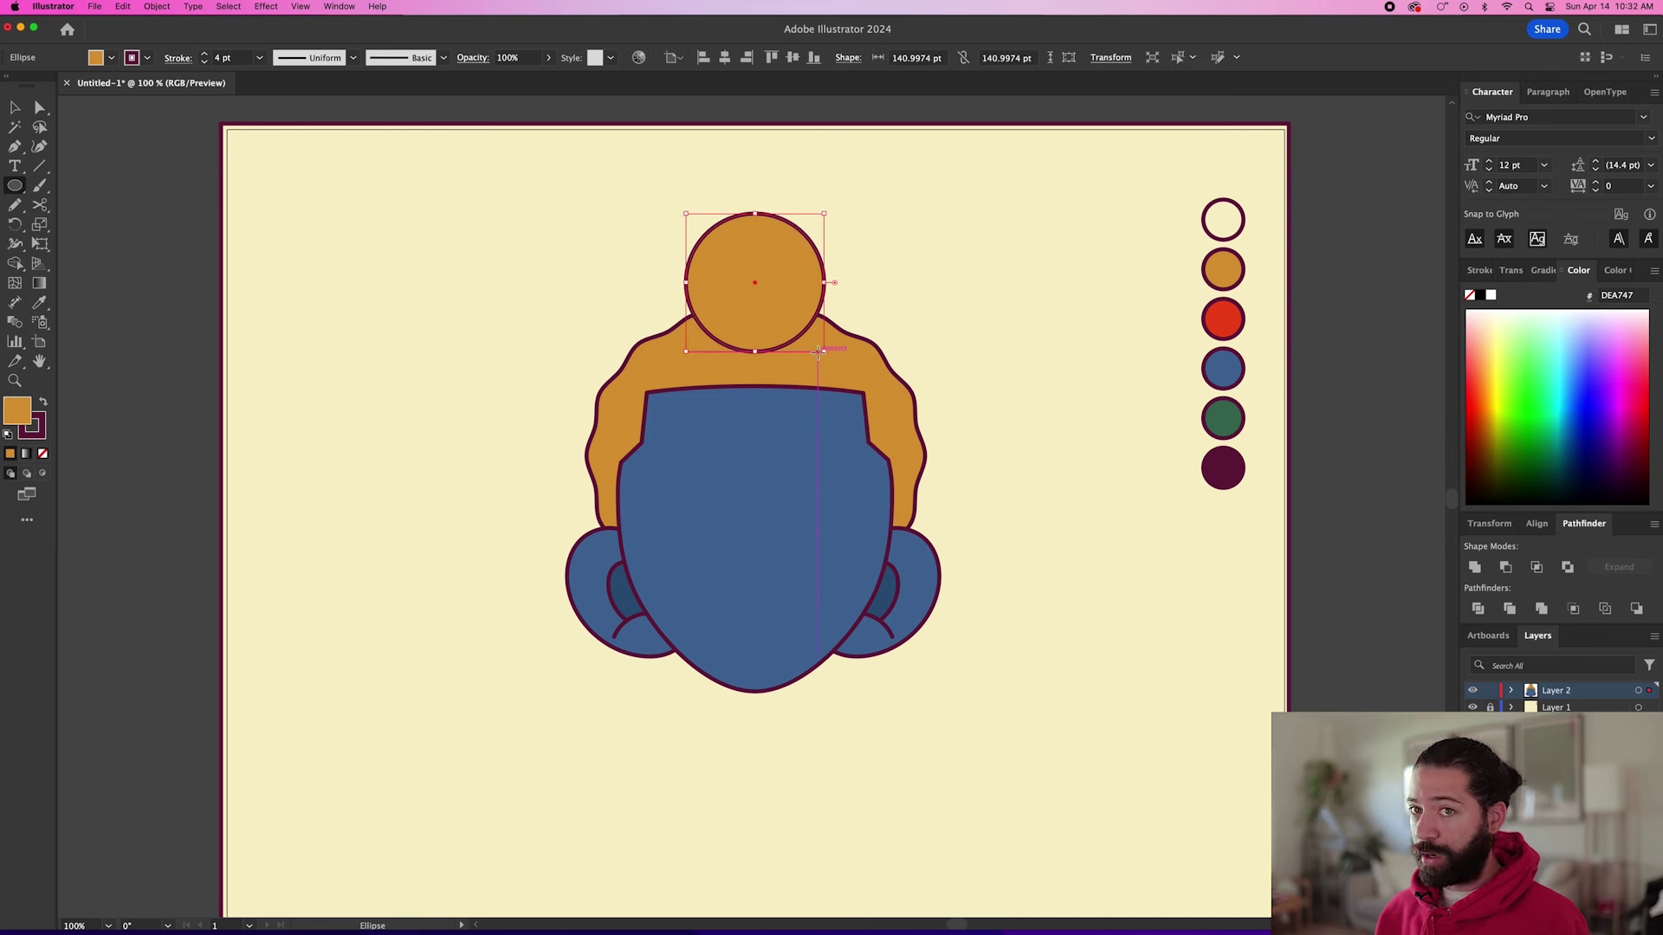
Send the top circle behind the hair and apply a Smooth Zig Zag of 2 pt, 4 ridges.
key("super+shift+bracketleft")
key("super+shift+a")
key("v")
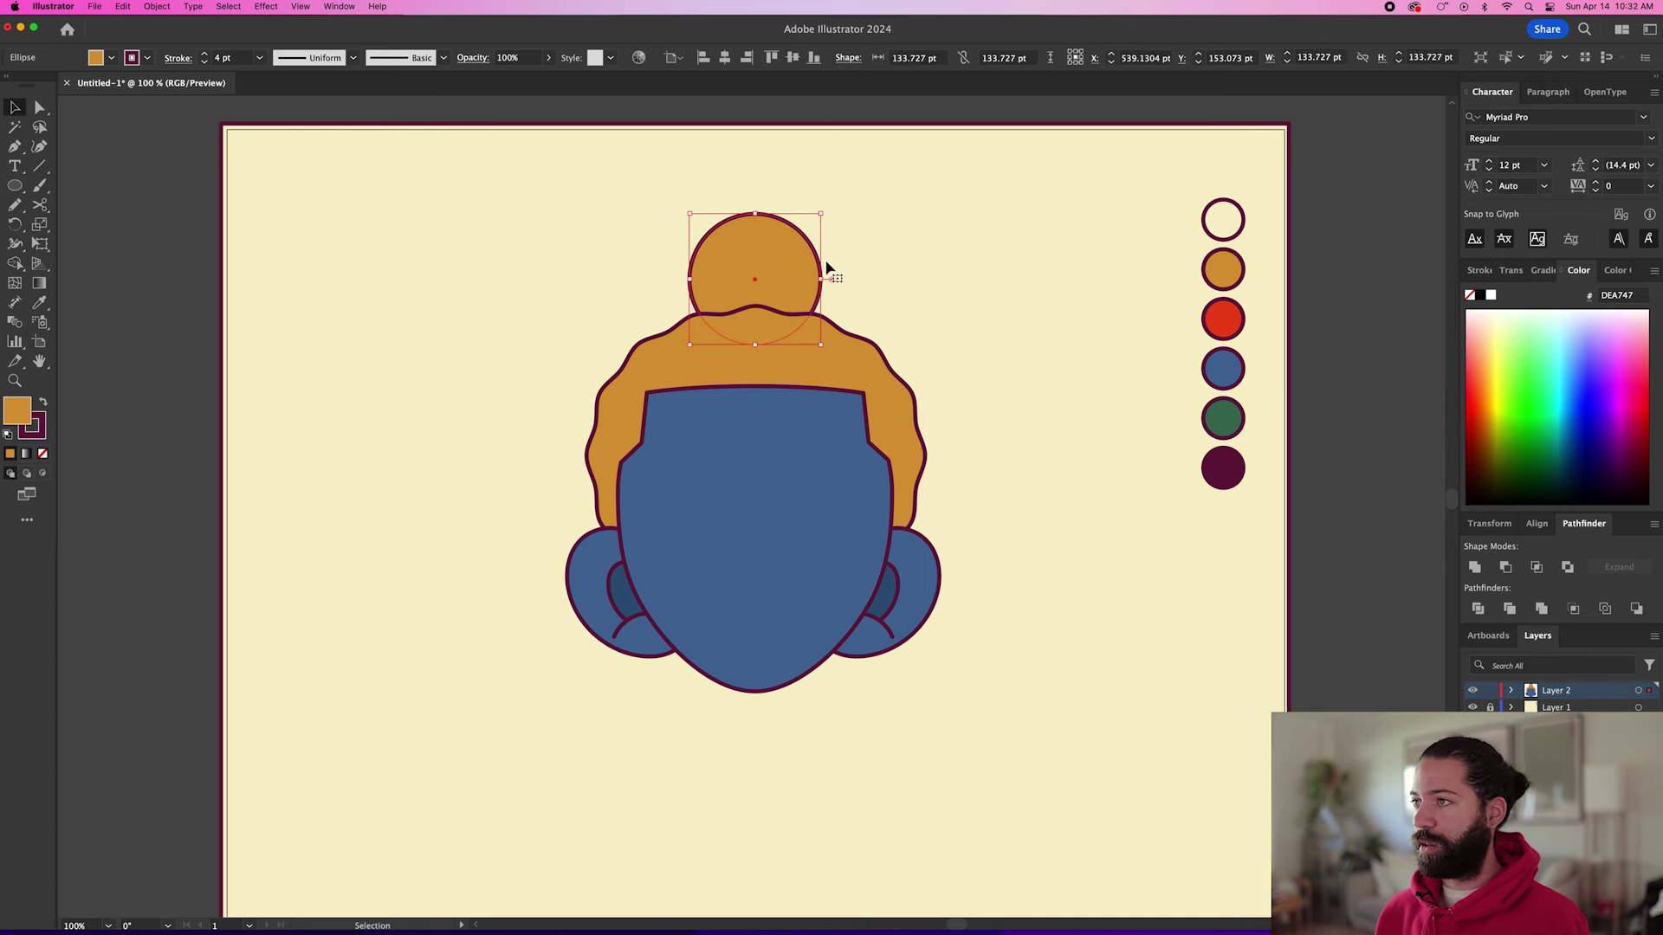
left_click(788, 267)
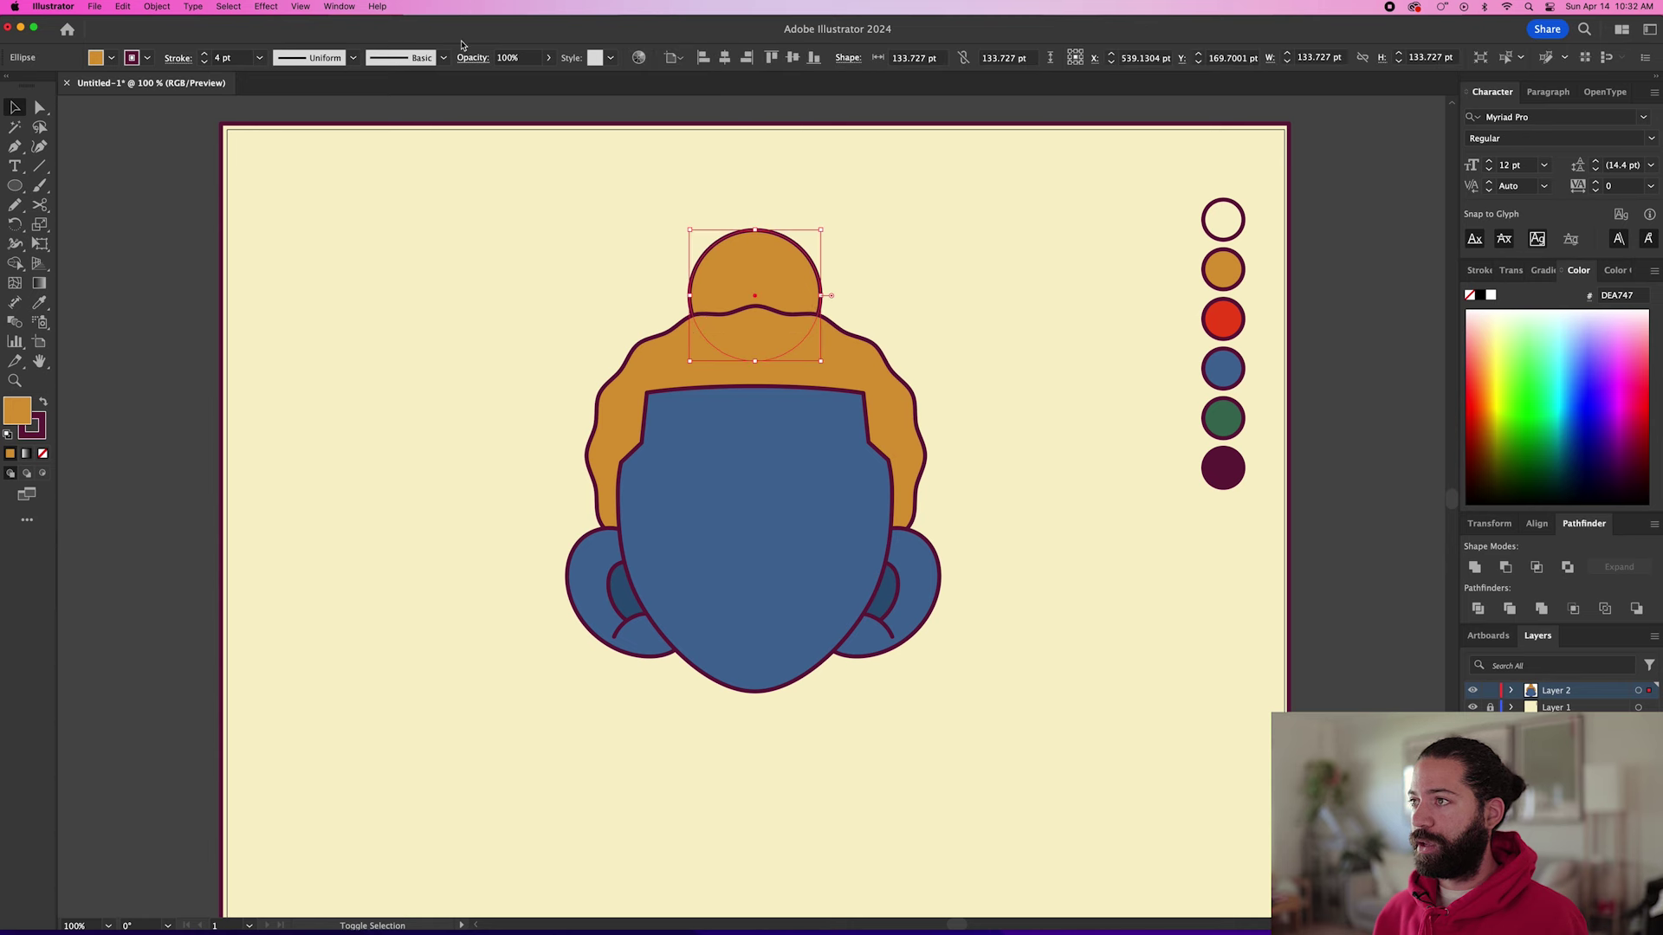
left_click(266, 7)
mouse_move(364, 141)
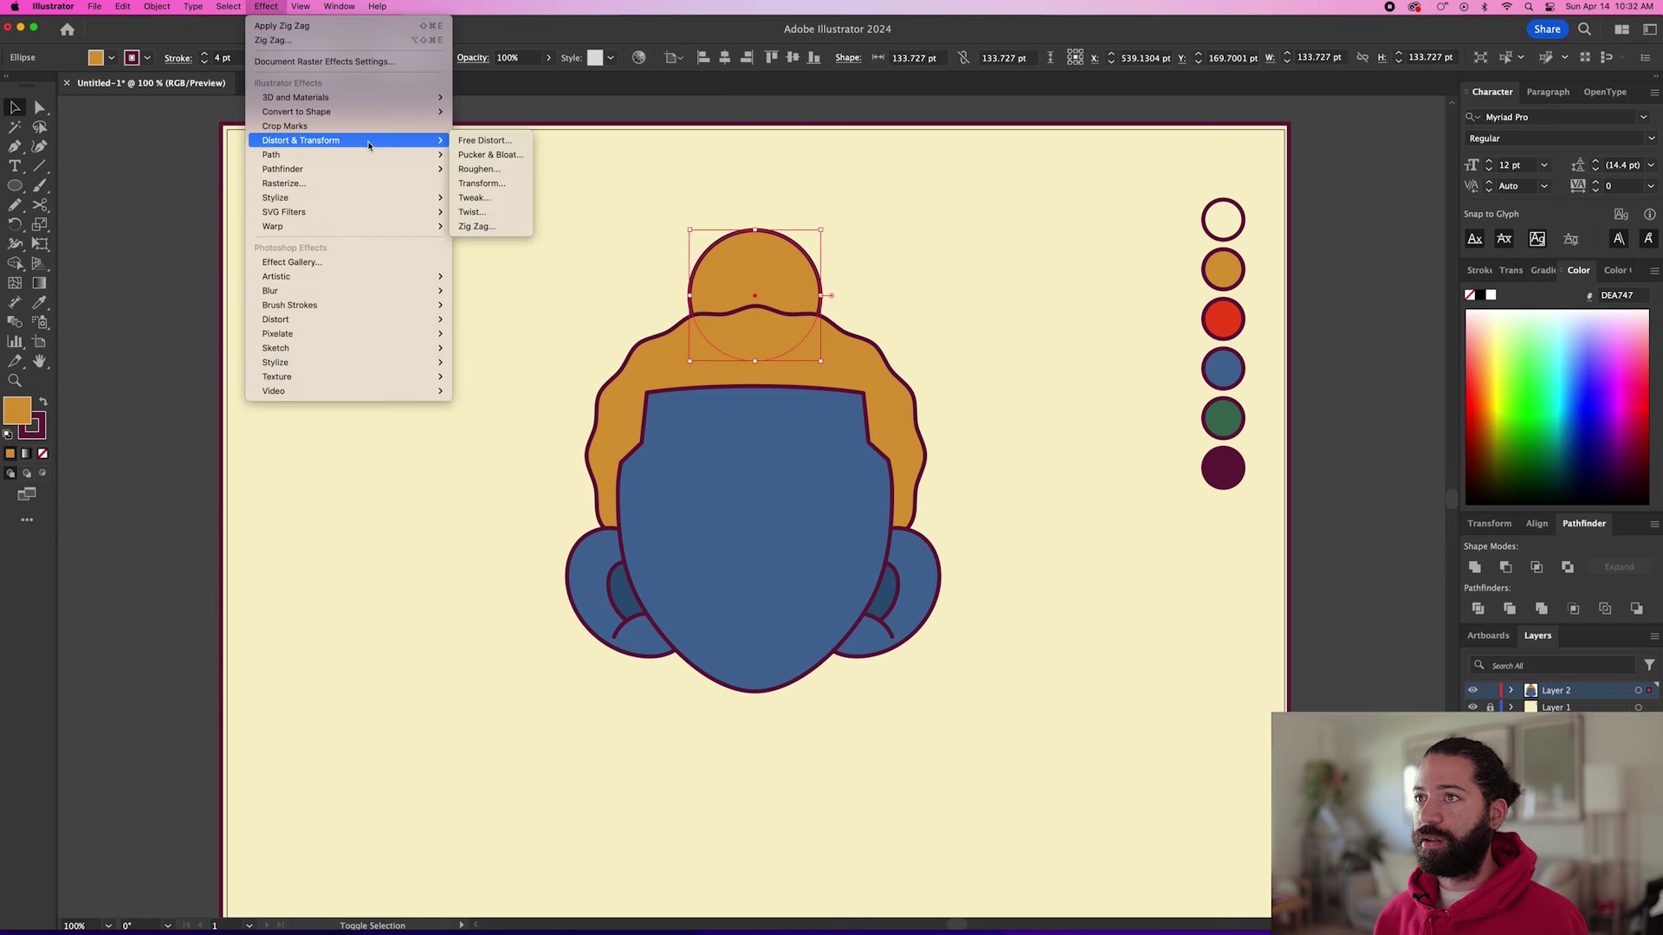
left_click(477, 226)
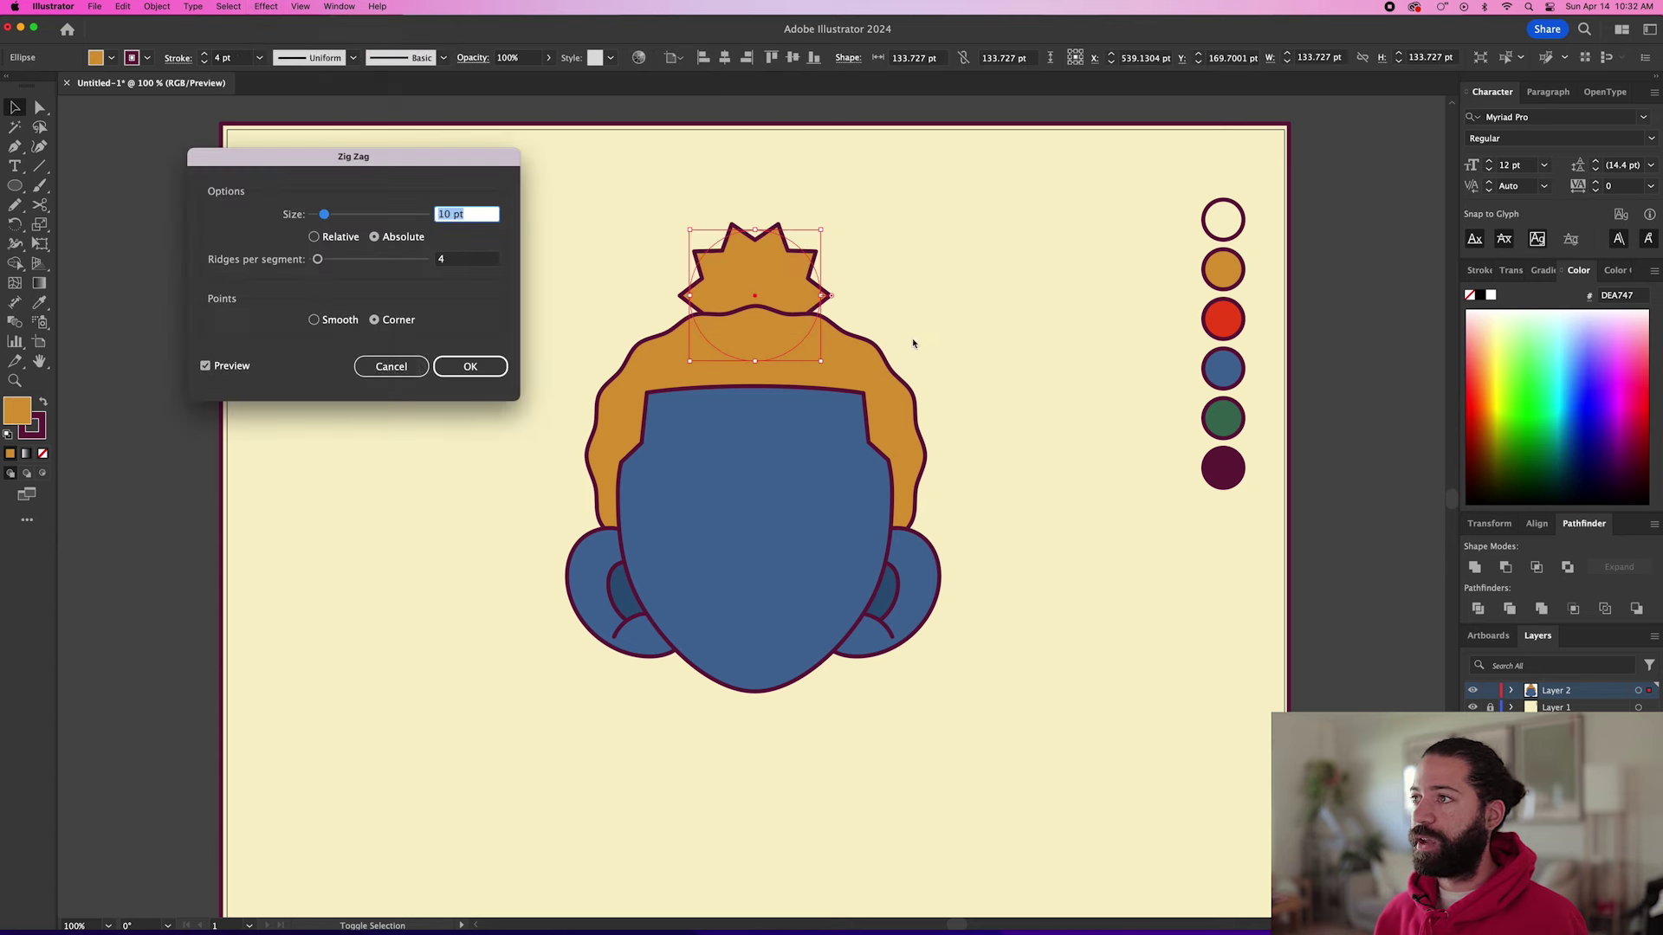
left_click(315, 320)
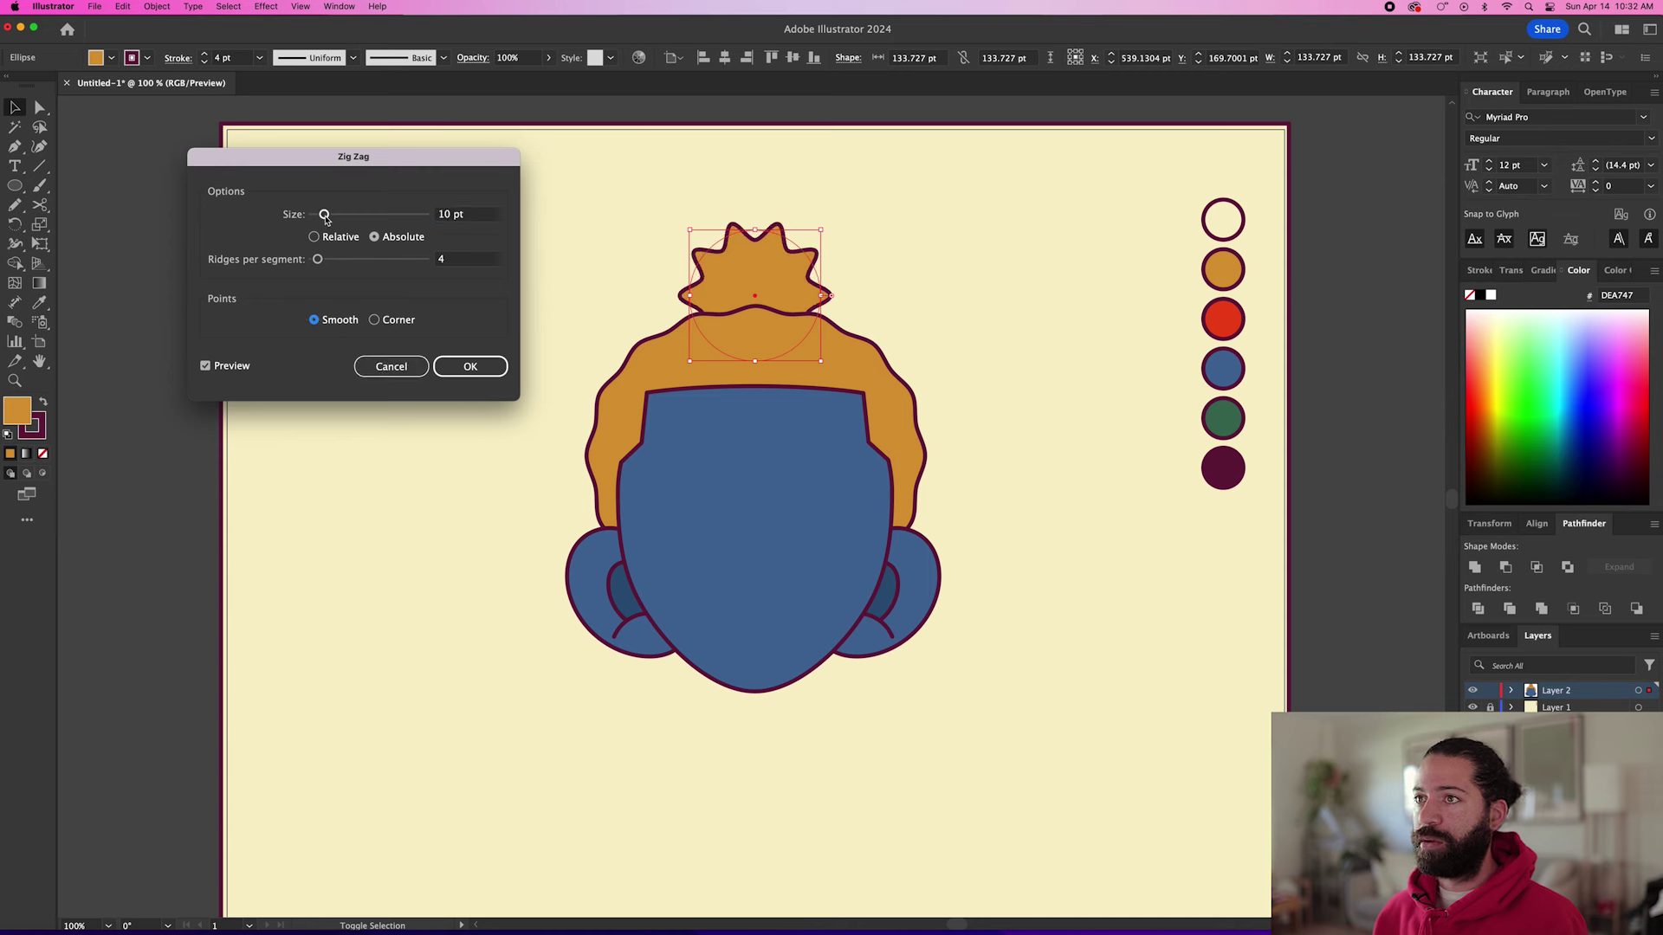
left_click_drag(325, 216, 321, 217)
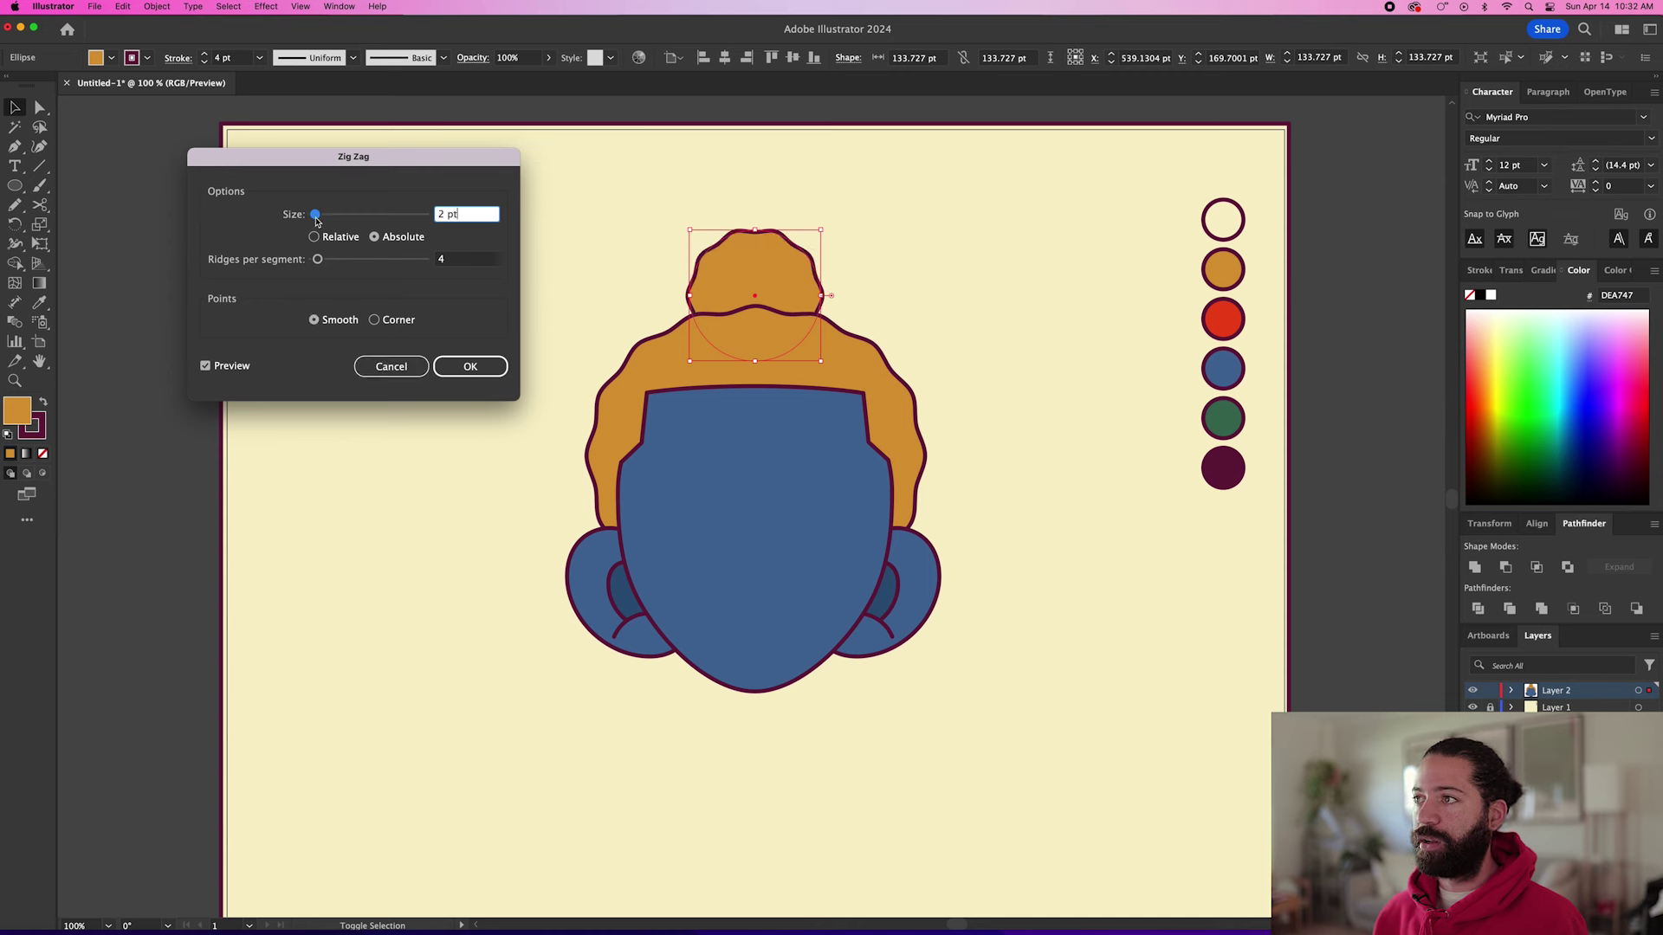
left_click(318, 259)
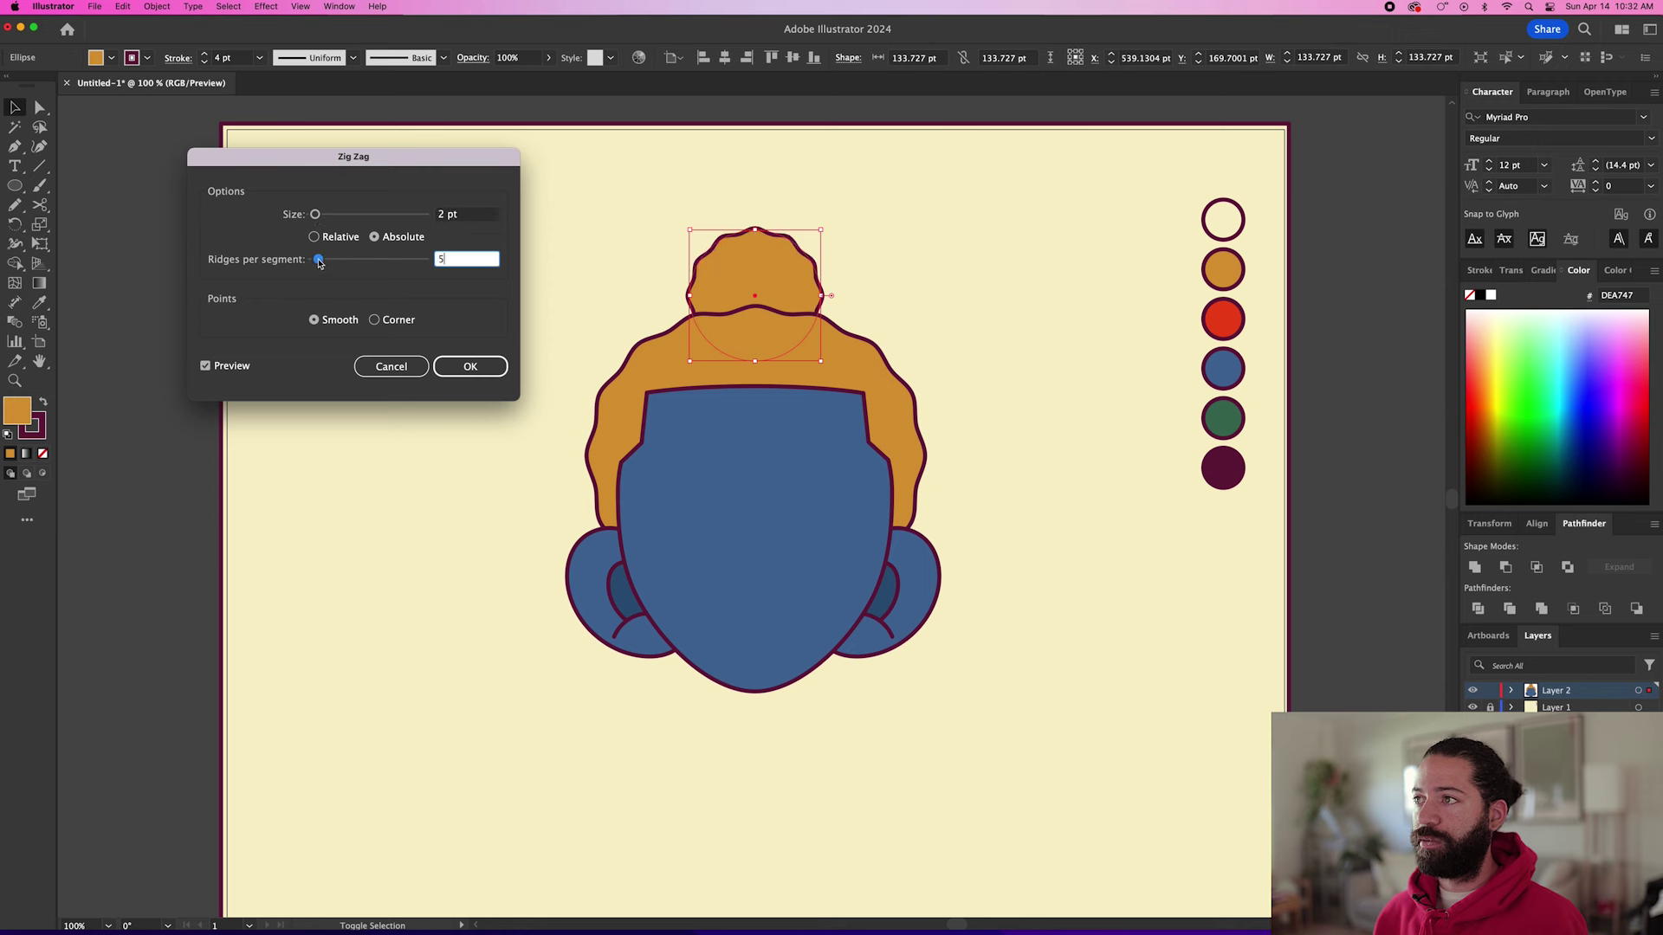
left_click(468, 368)
Move the wavy bun up above the hair and tilt it slightly.
left_click(900, 245)
left_click_drag(783, 279, 825, 217)
left_click(834, 245)
left_click(797, 257)
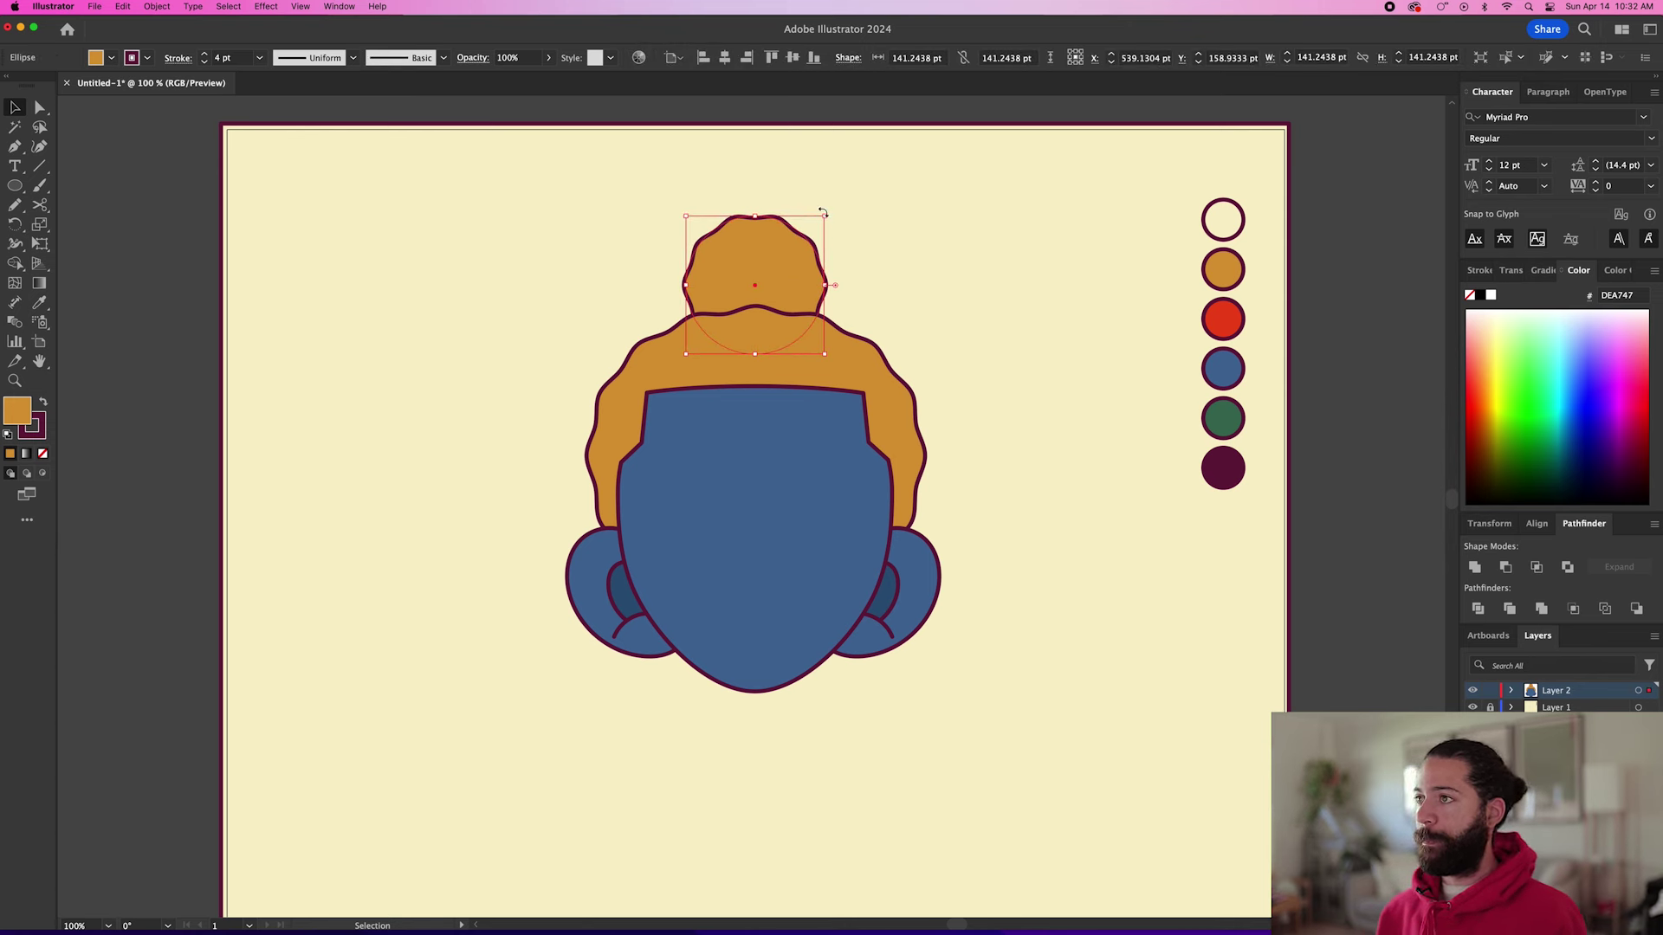
left_click_drag(823, 213, 873, 226)
left_click(873, 225)
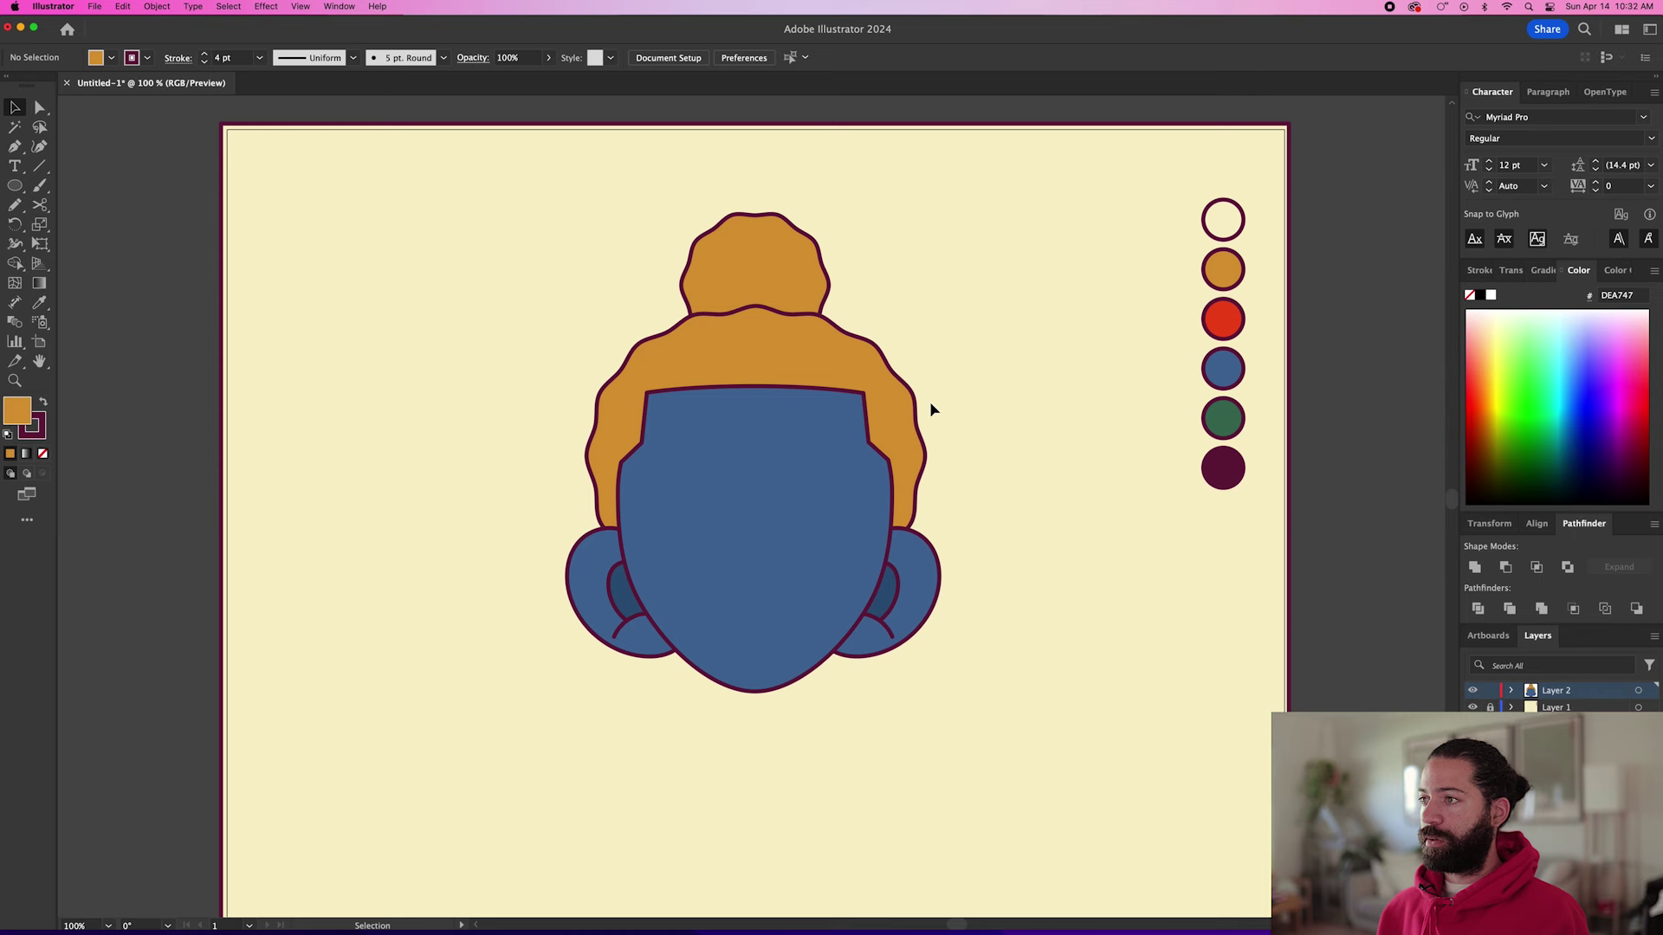
scroll(675, 420, "up", 3)
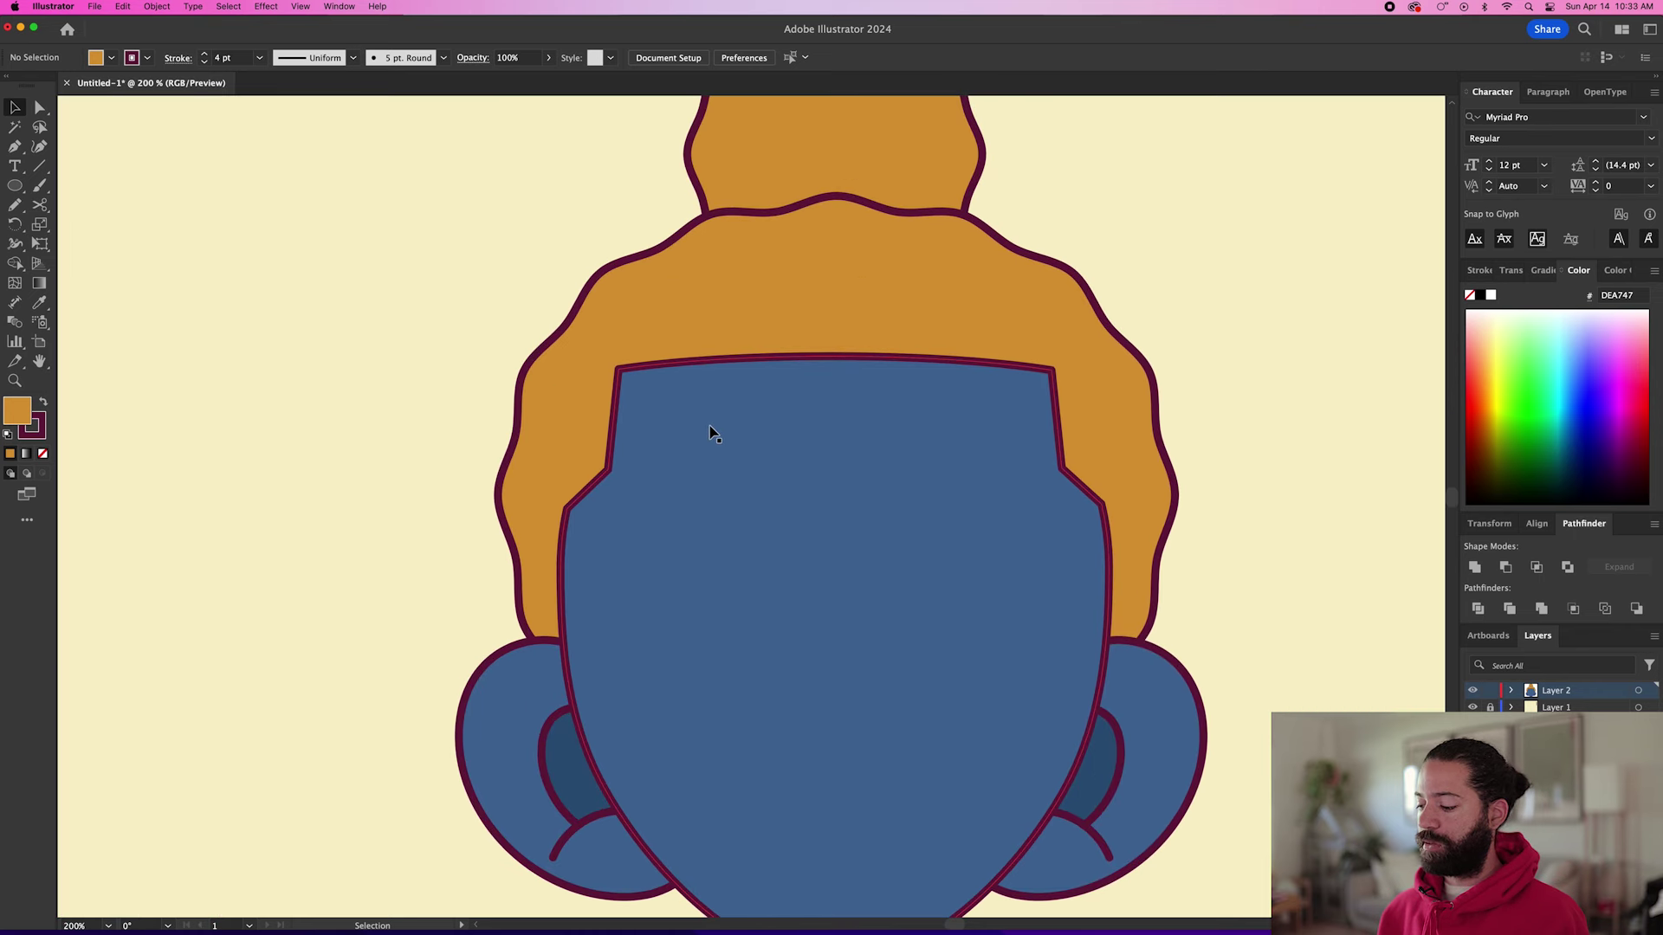
Add a first sharp peak on the left part of the face's top edge.
left_click_drag(693, 423, 831, 368)
key("super+z")
left_click_drag(774, 421, 787, 383)
key("super+z")
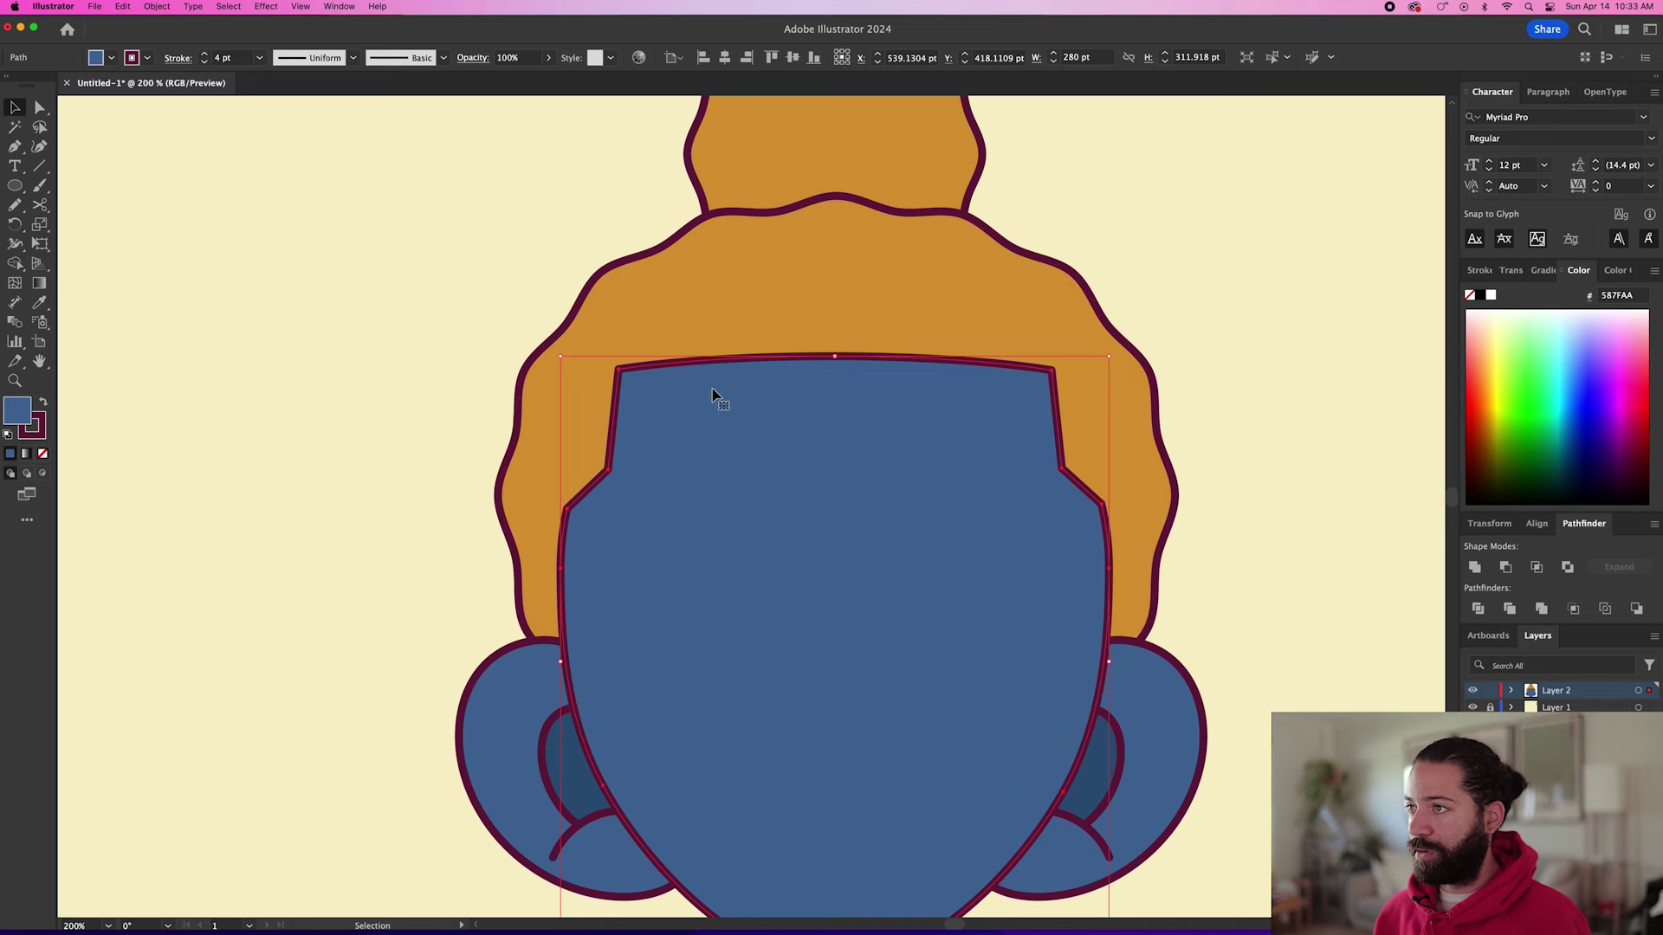
scroll(698, 386, "up", 3)
key("p")
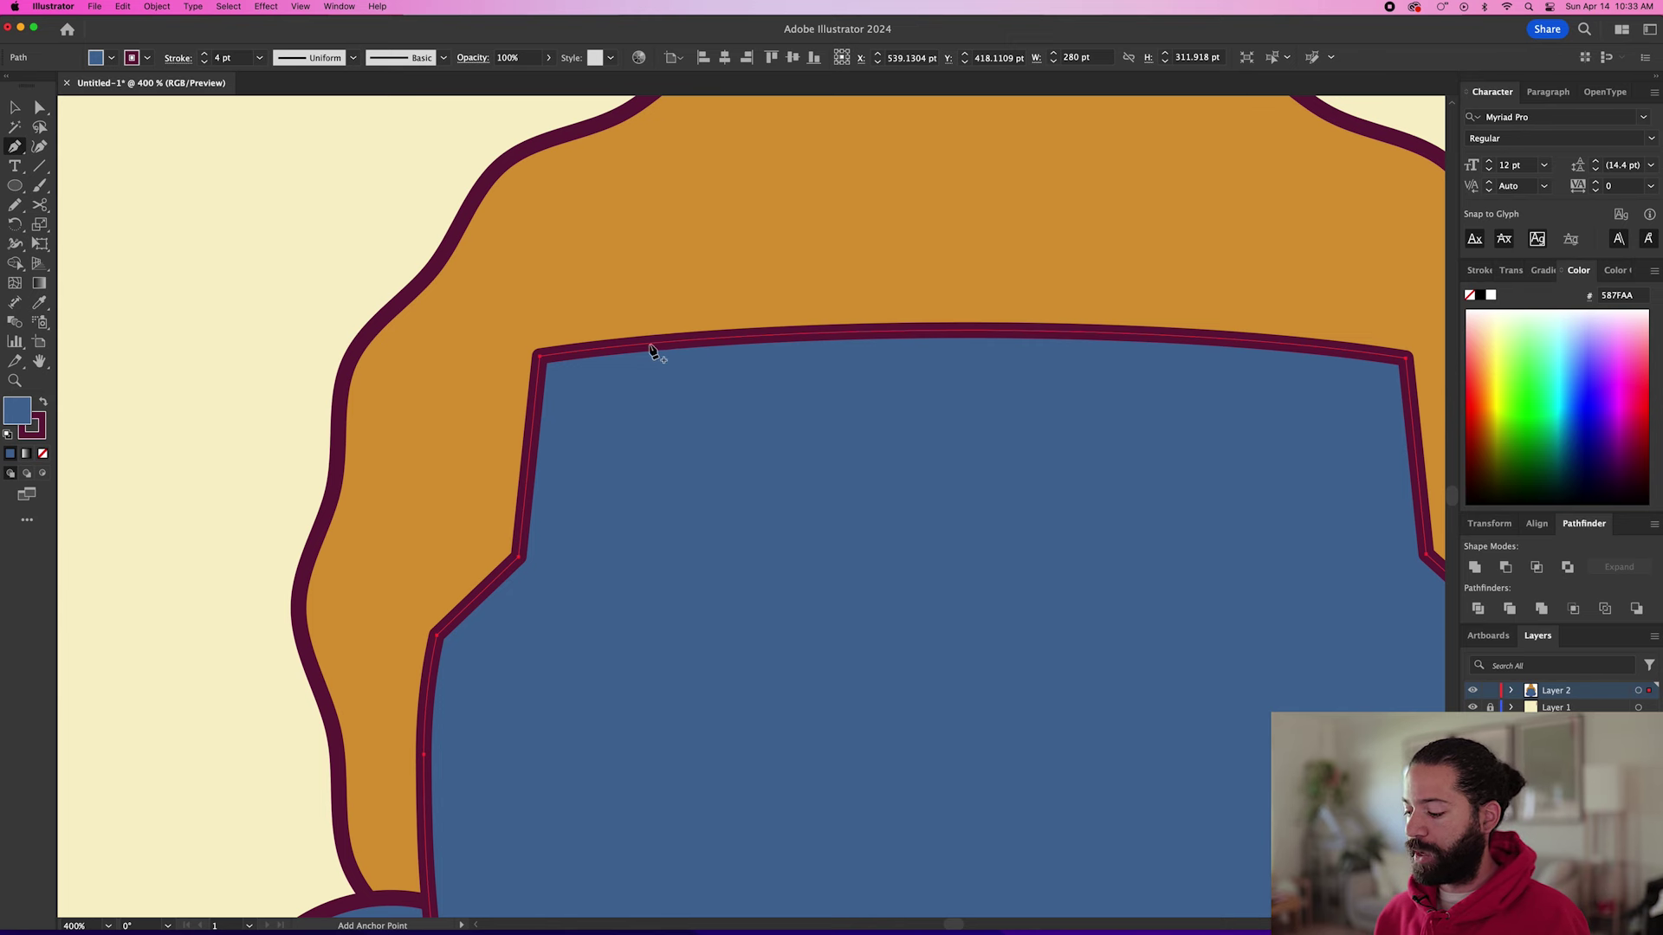
left_click(612, 348)
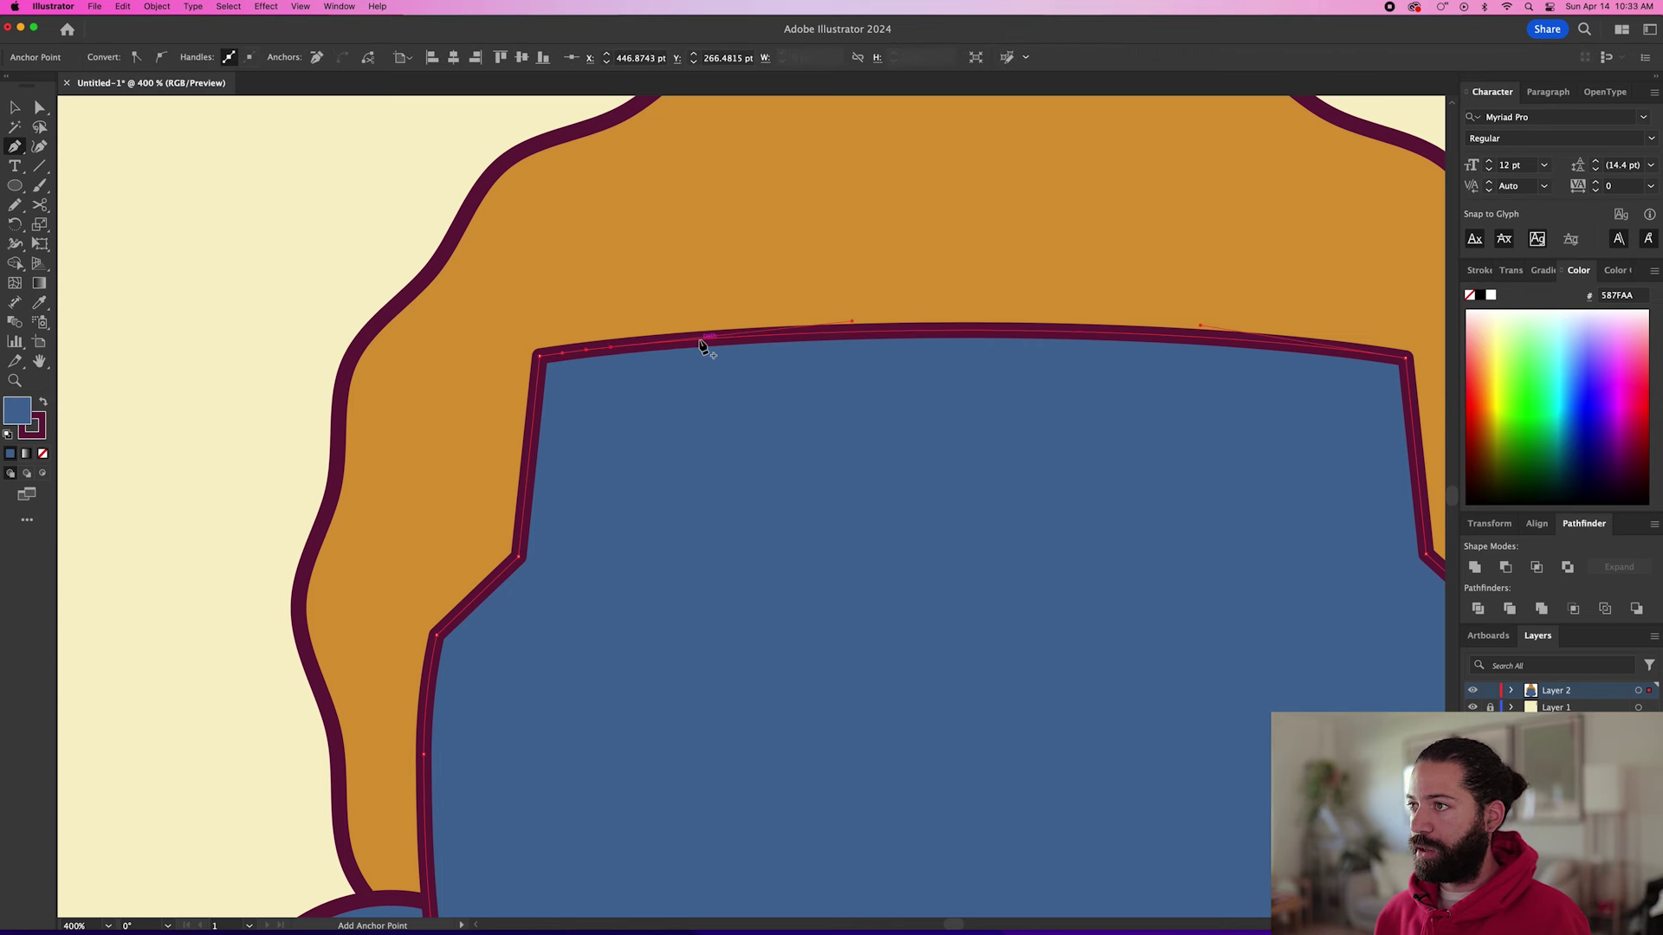
key("a")
left_click_drag(656, 346, 652, 305)
key("p")
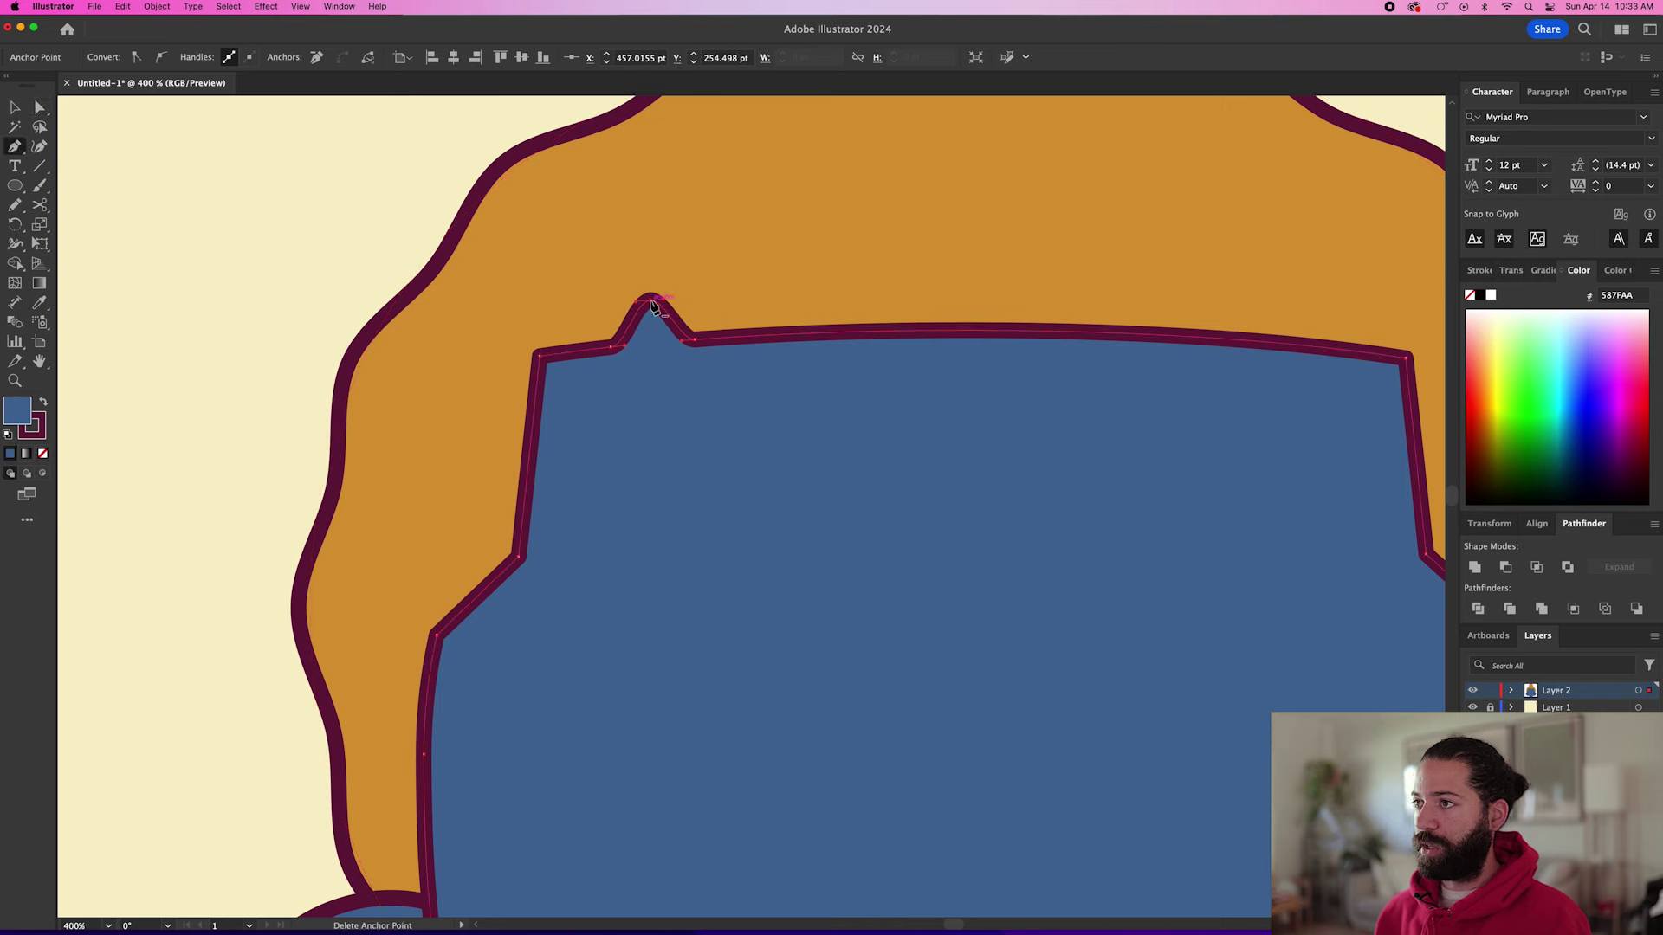
key("alt")
left_click(651, 305, "alt")
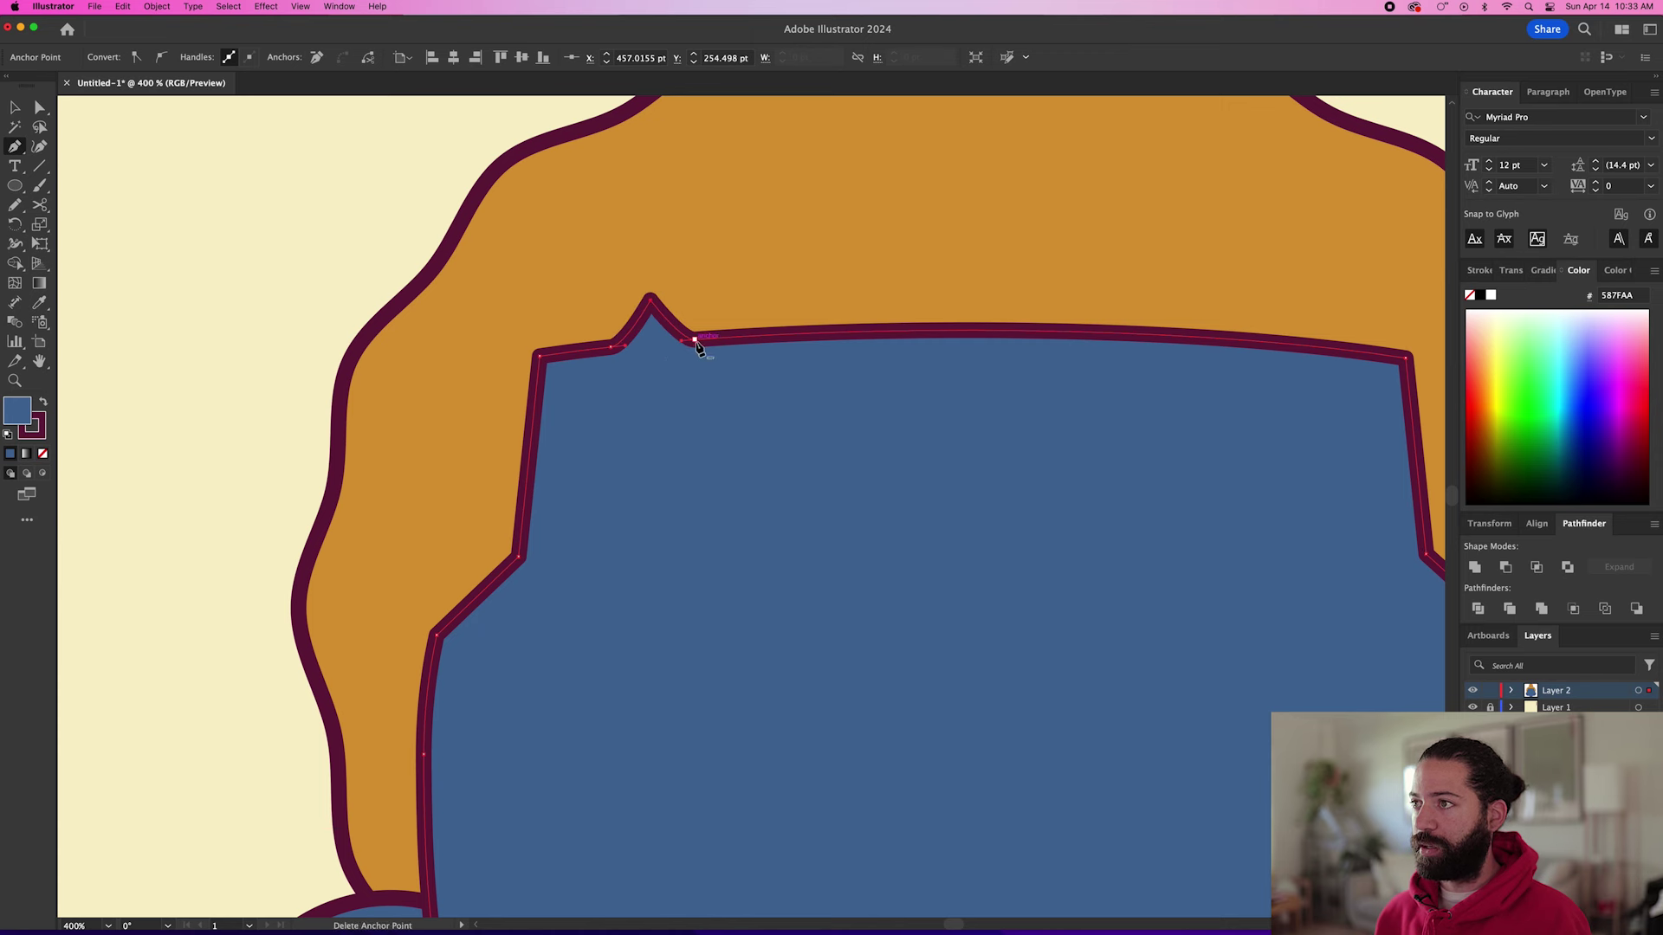
Add two more sharp peaks further along the face's top edge.
left_click(837, 332)
left_click(875, 332)
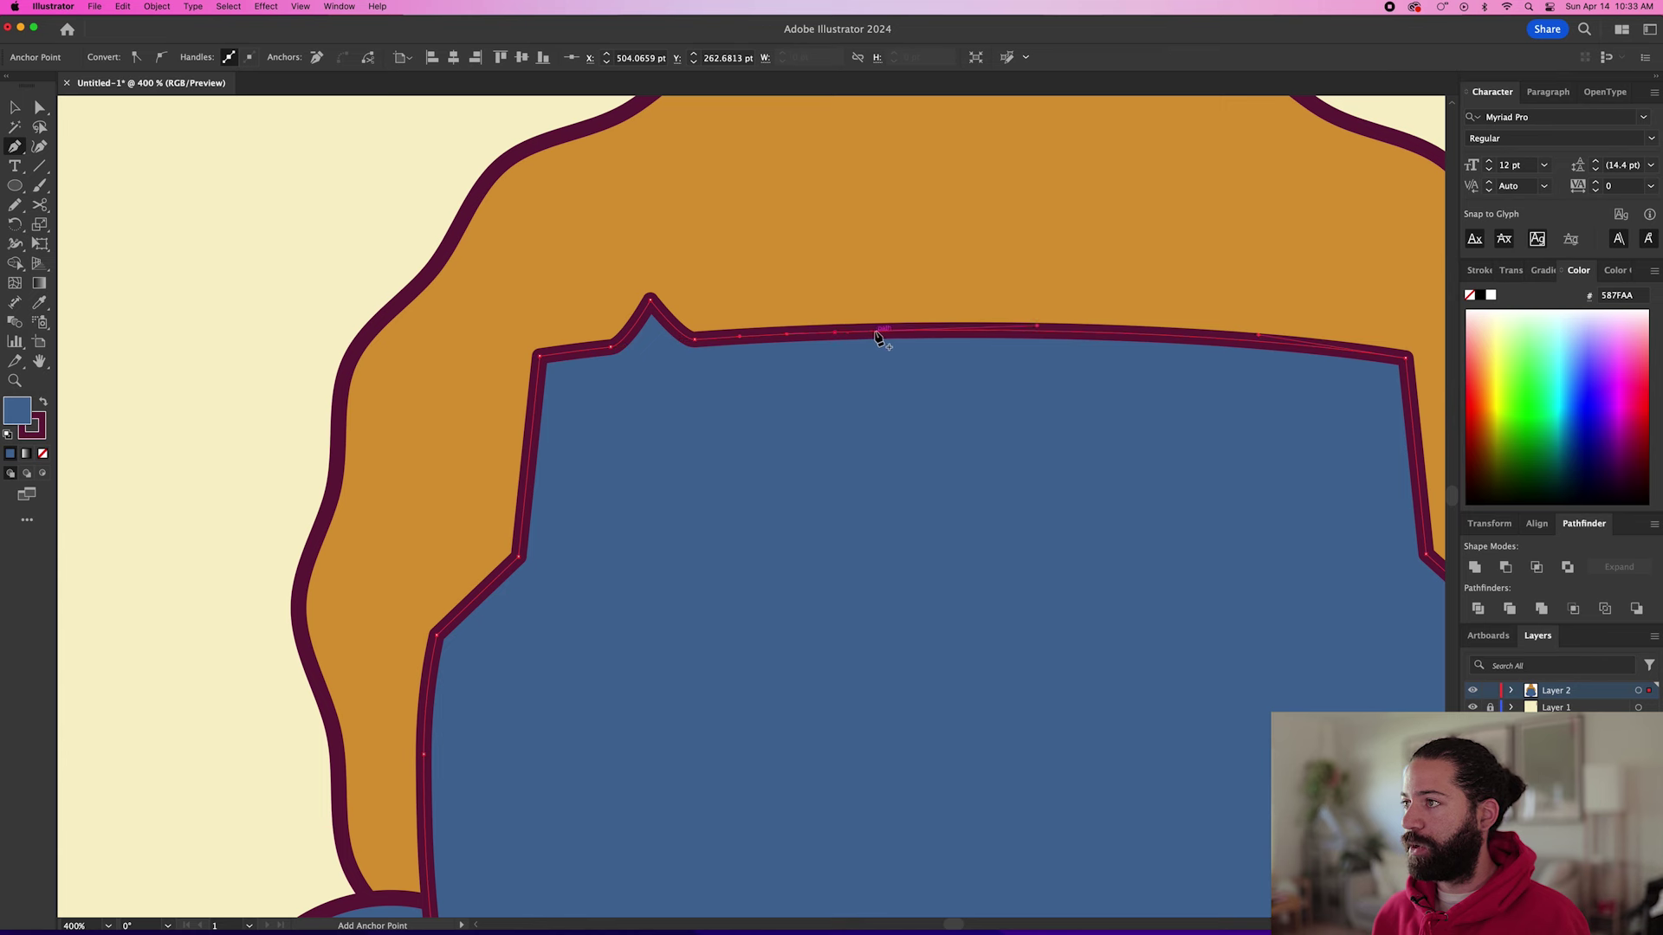
left_click_drag(875, 332, 872, 305)
key("p")
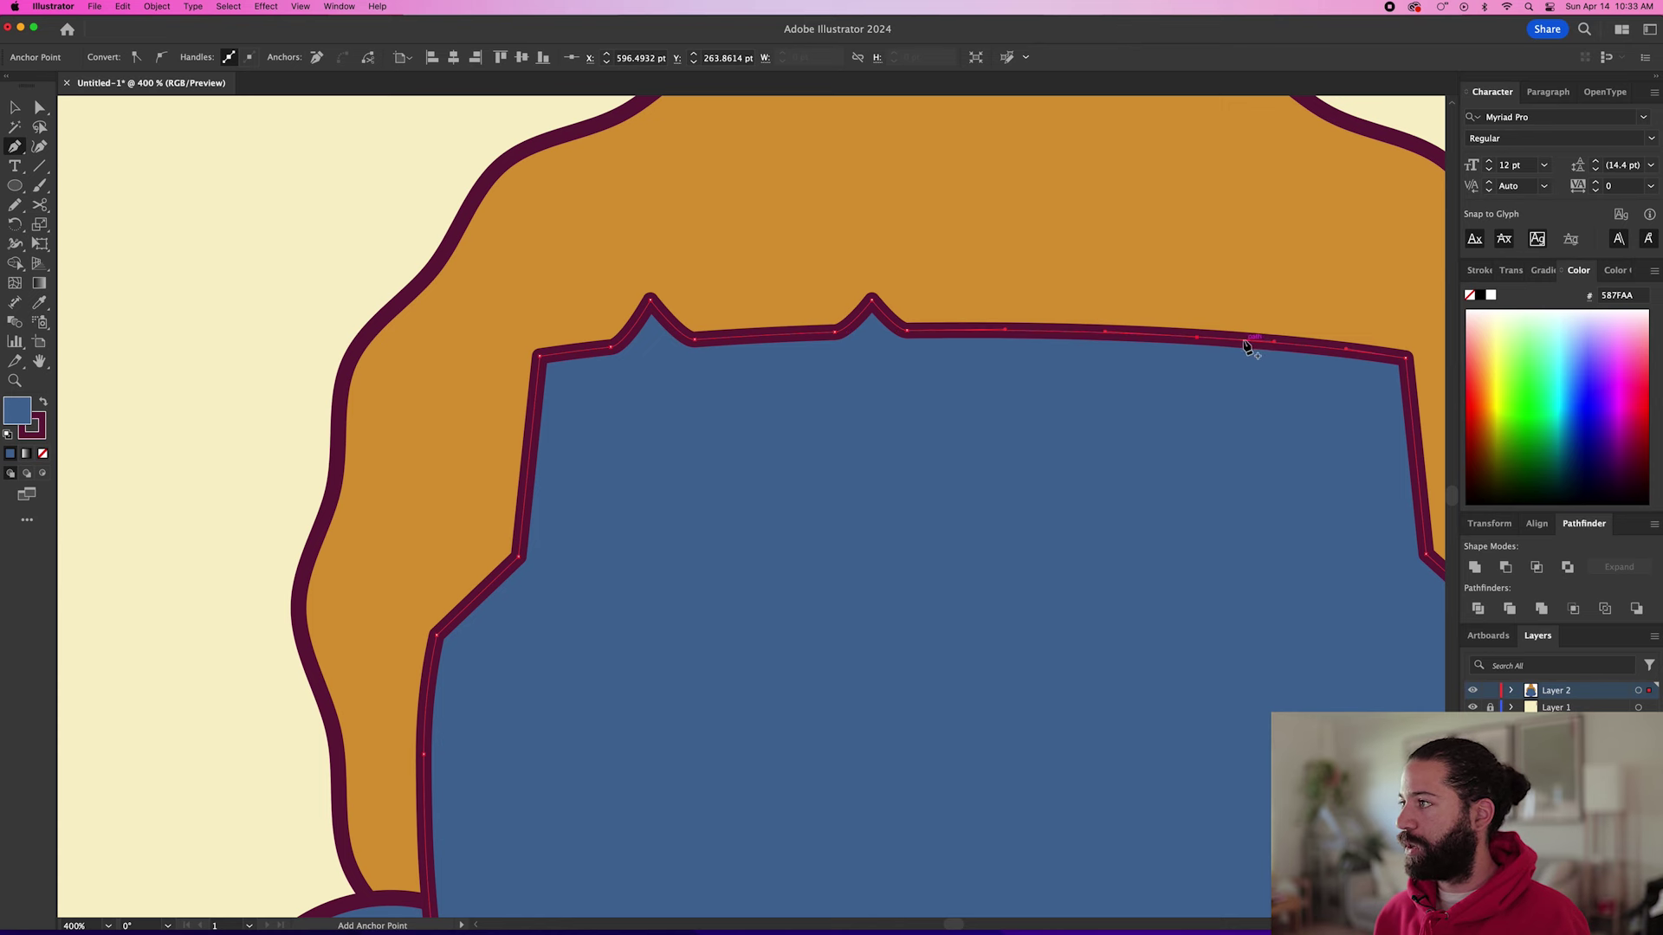
key("a")
left_click_drag(1244, 341, 1238, 304)
key("shift+c")
left_click(1240, 308, "alt")
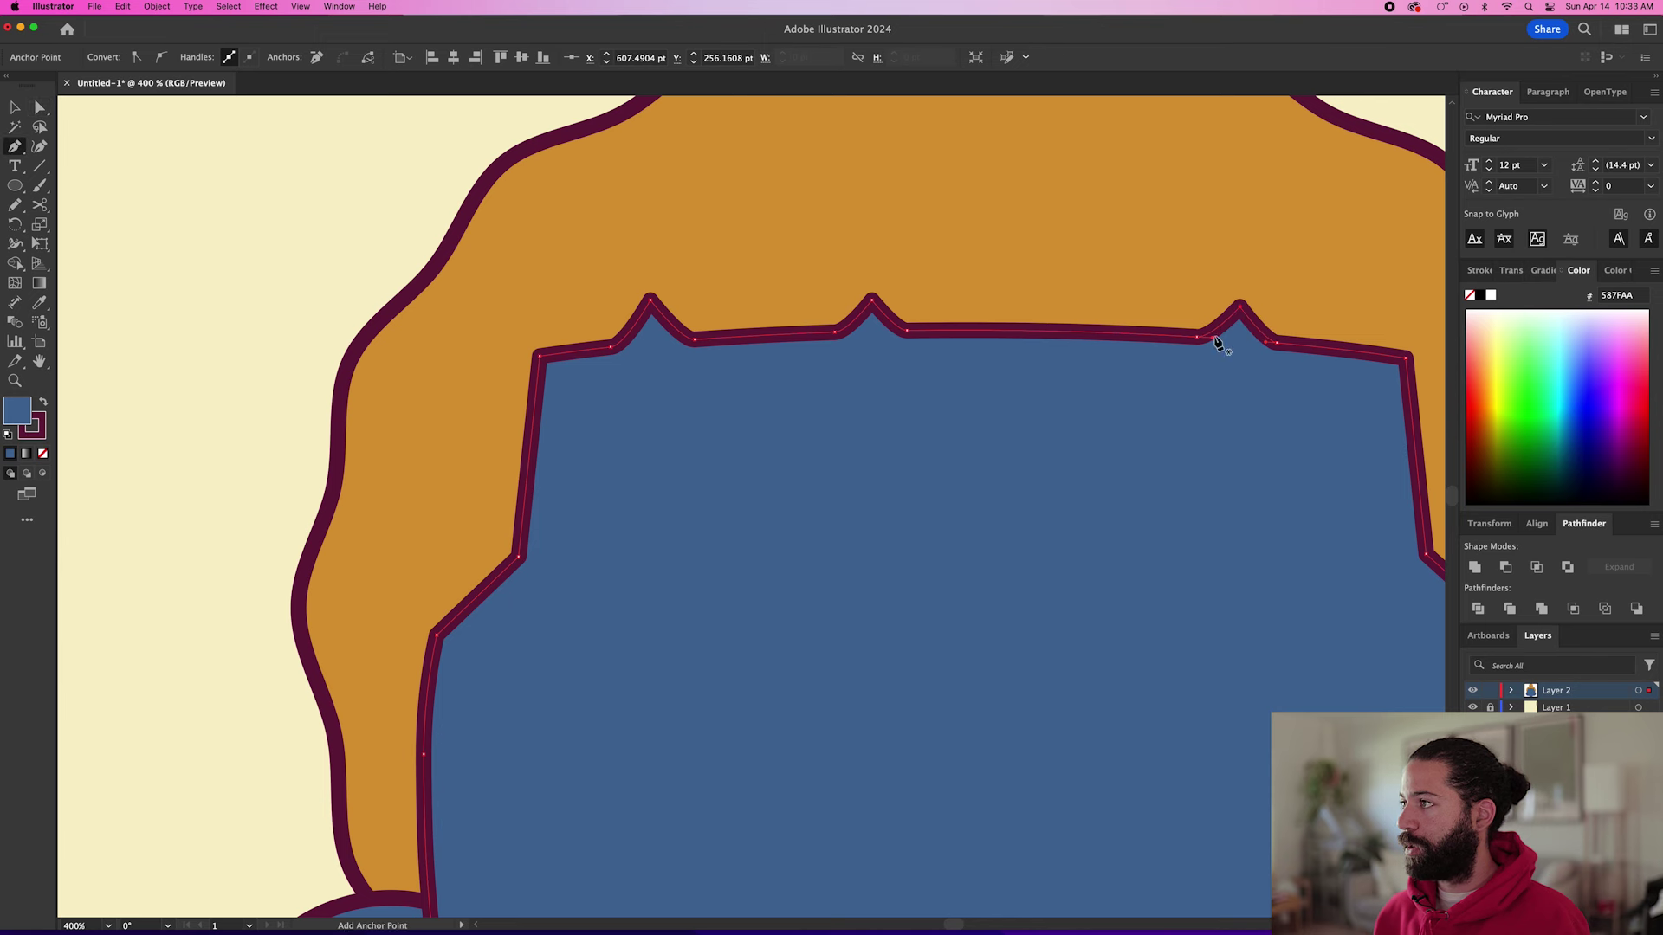
Add three anchors on the face's left edge and pull the middle one out into a spike.
left_click(529, 464)
left_click(532, 423)
left_click(535, 398)
key("a")
left_click_drag(531, 424, 490, 431)
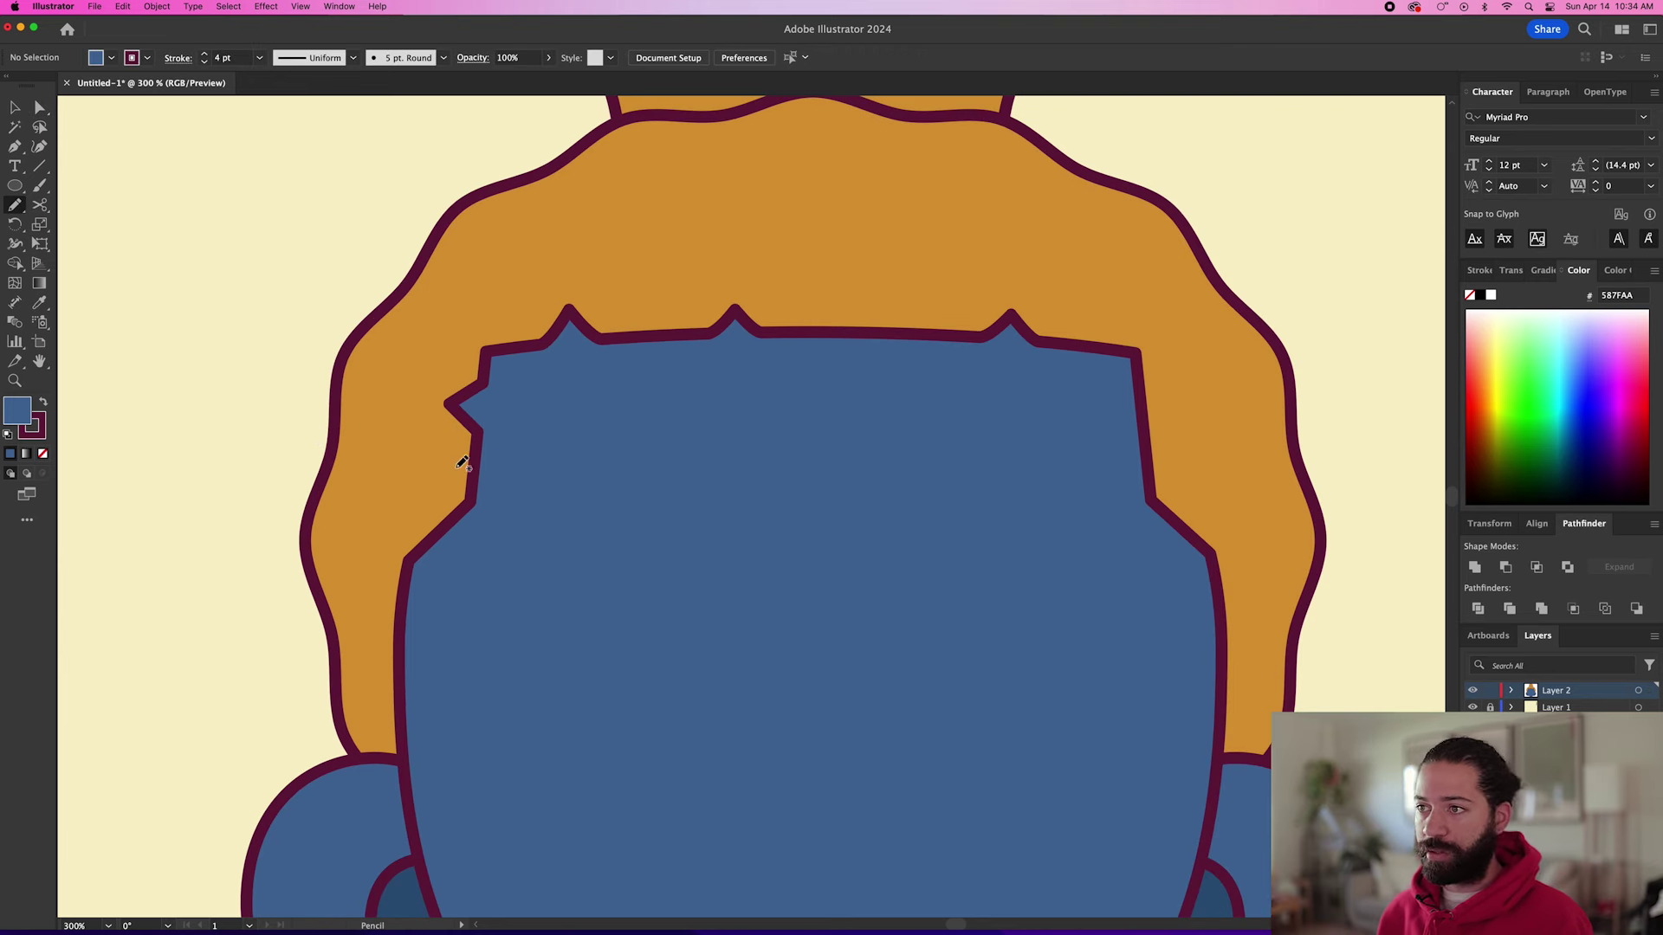
Draw short unfilled strand strokes in the hair around the face's hairline.
left_click(43, 454)
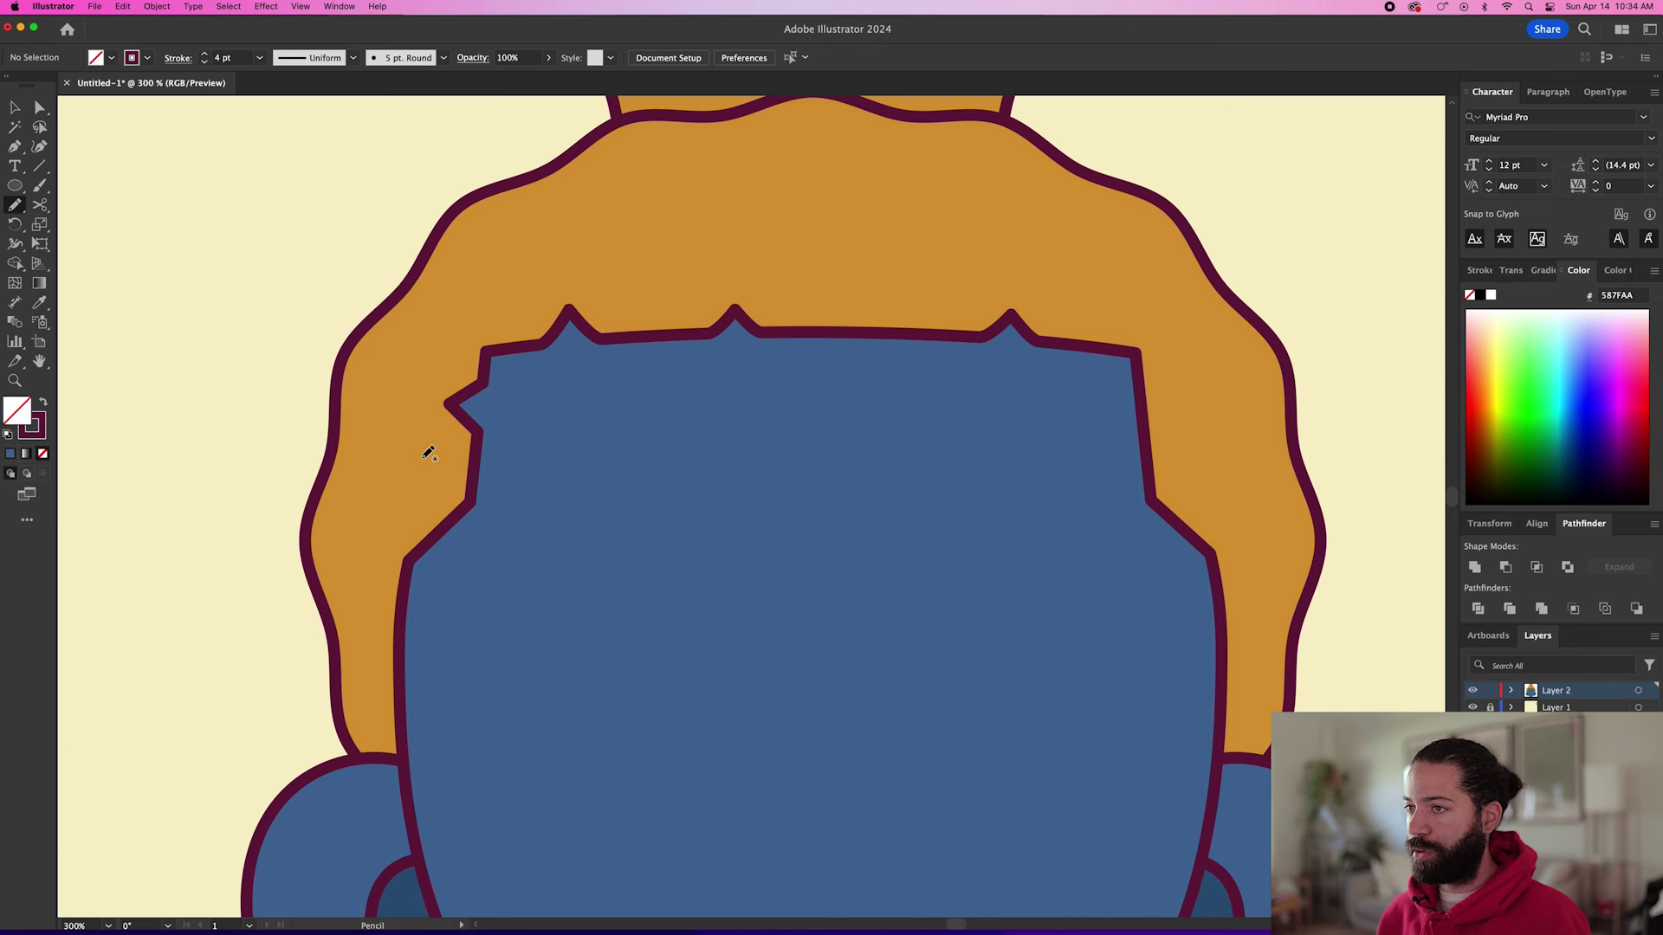
left_click_drag(478, 462, 392, 463)
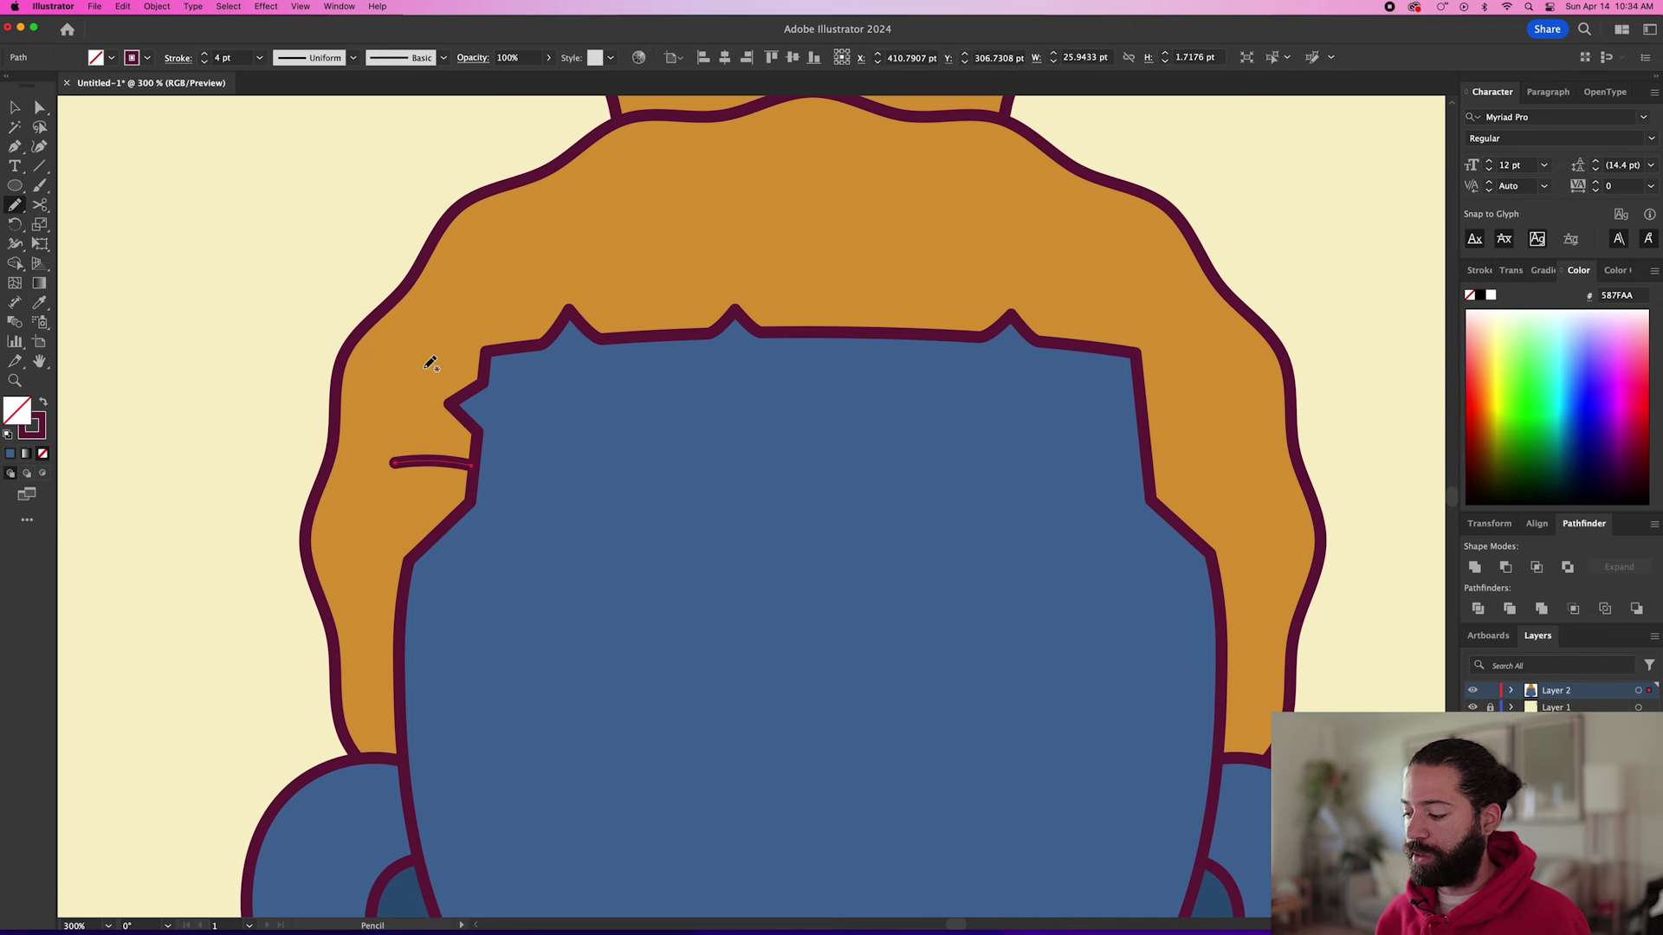
left_click_drag(484, 370, 441, 369)
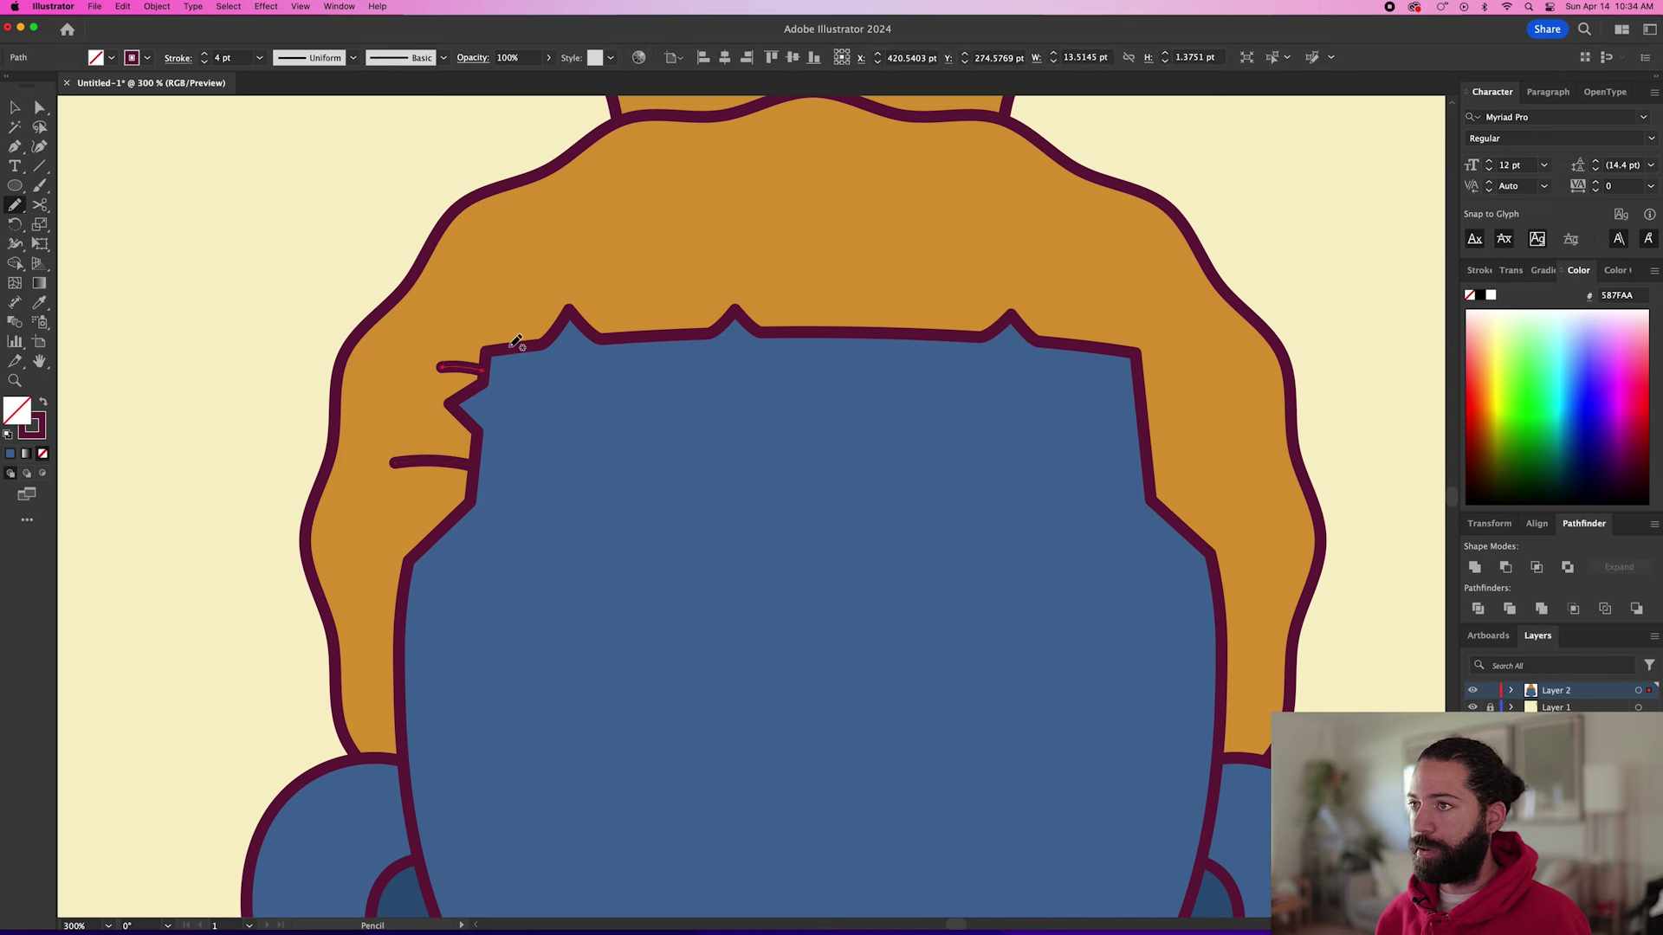
left_click_drag(518, 277, 508, 347)
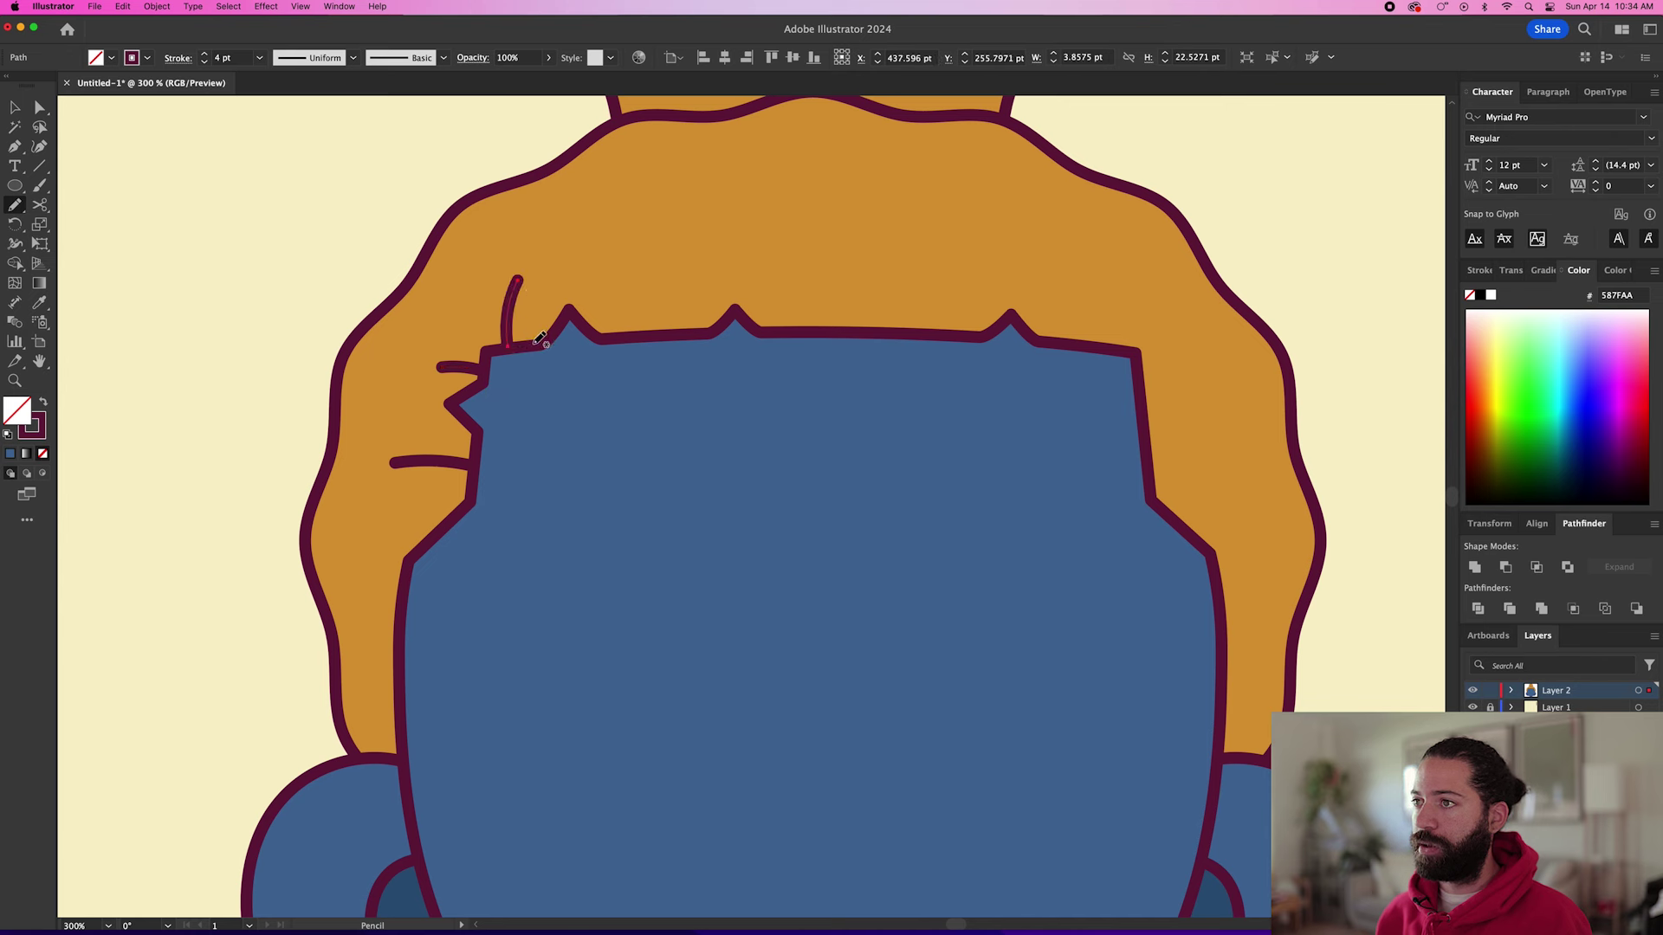
left_click_drag(567, 261, 568, 258)
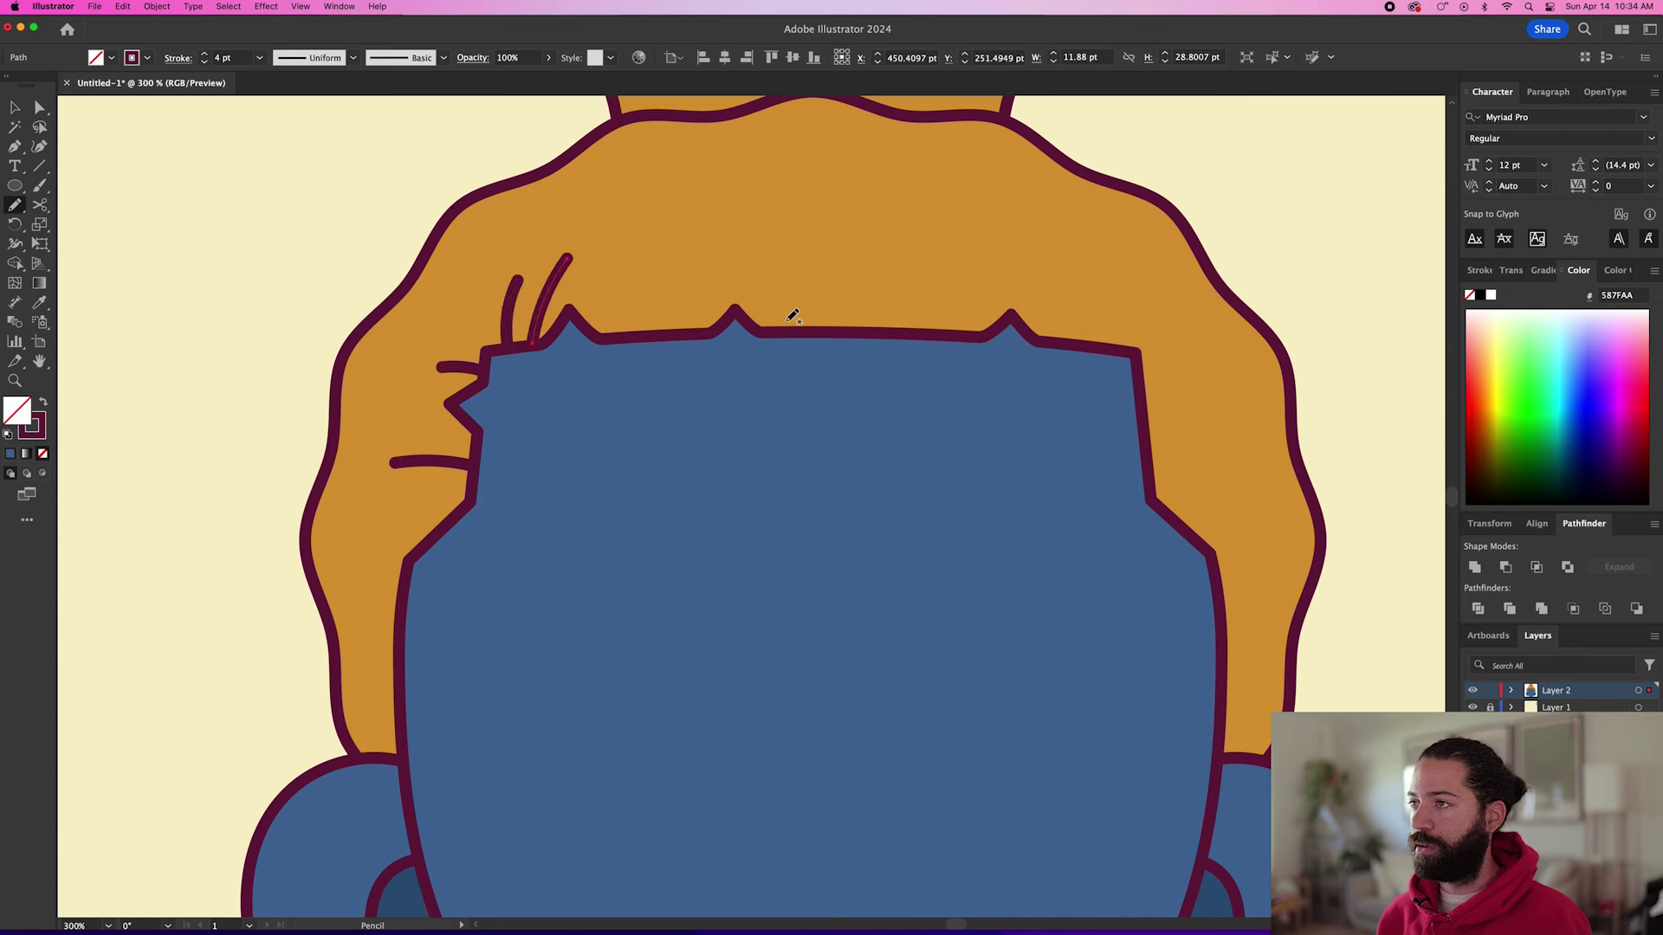
left_click_drag(799, 310, 783, 251)
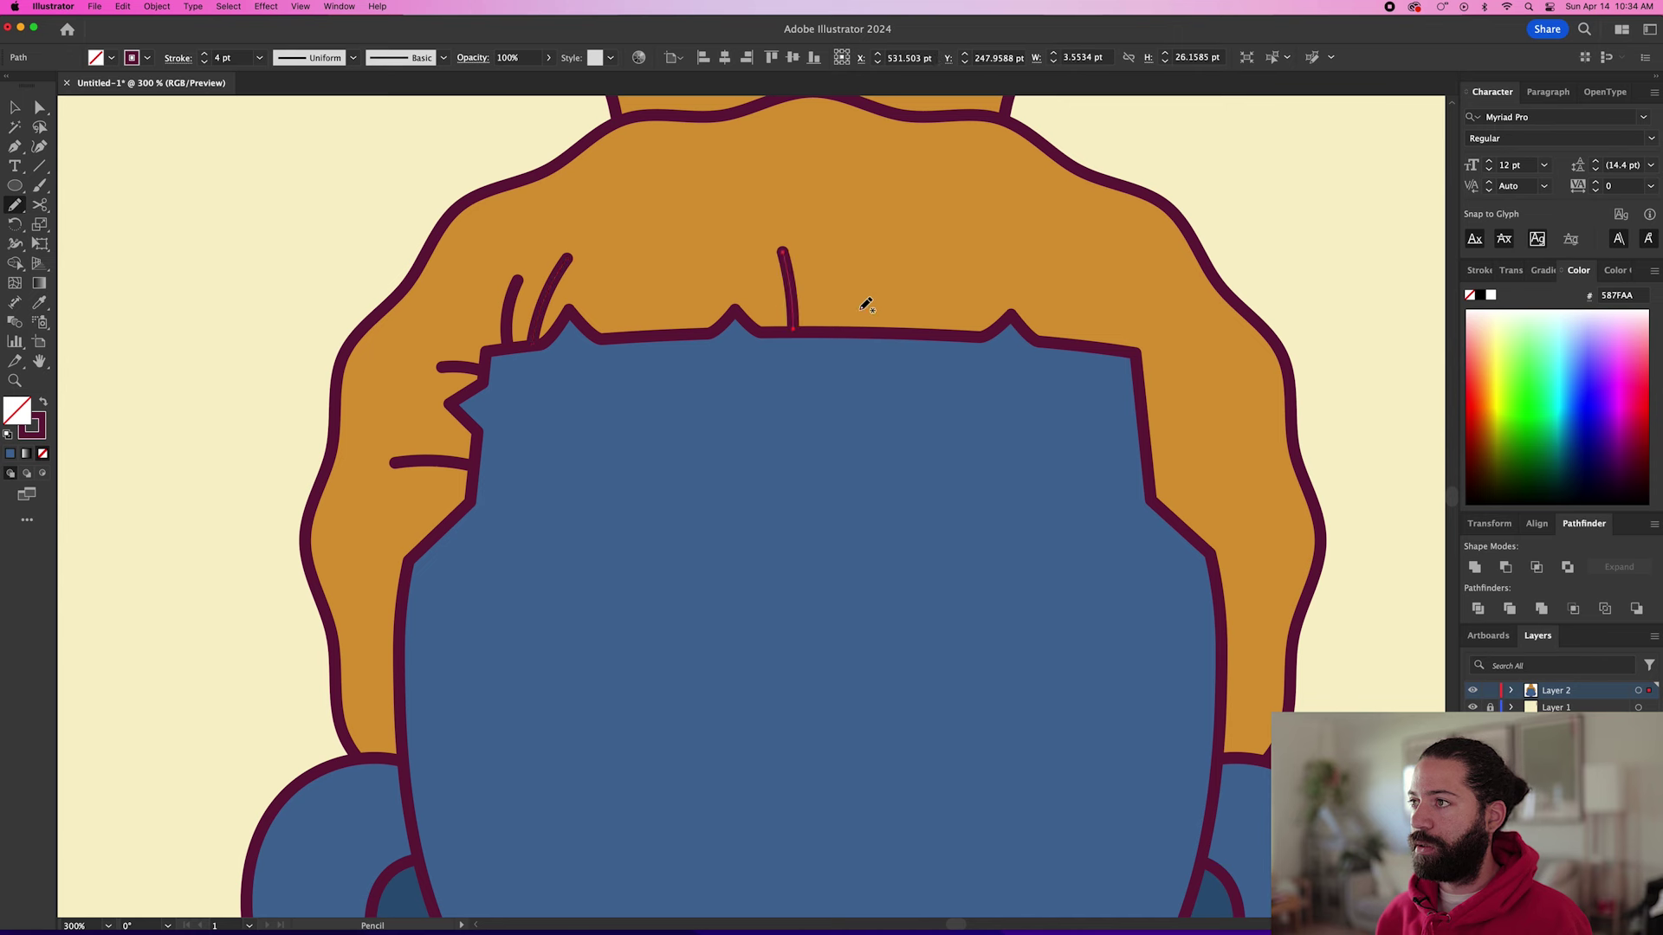
left_click_drag(868, 332, 862, 284)
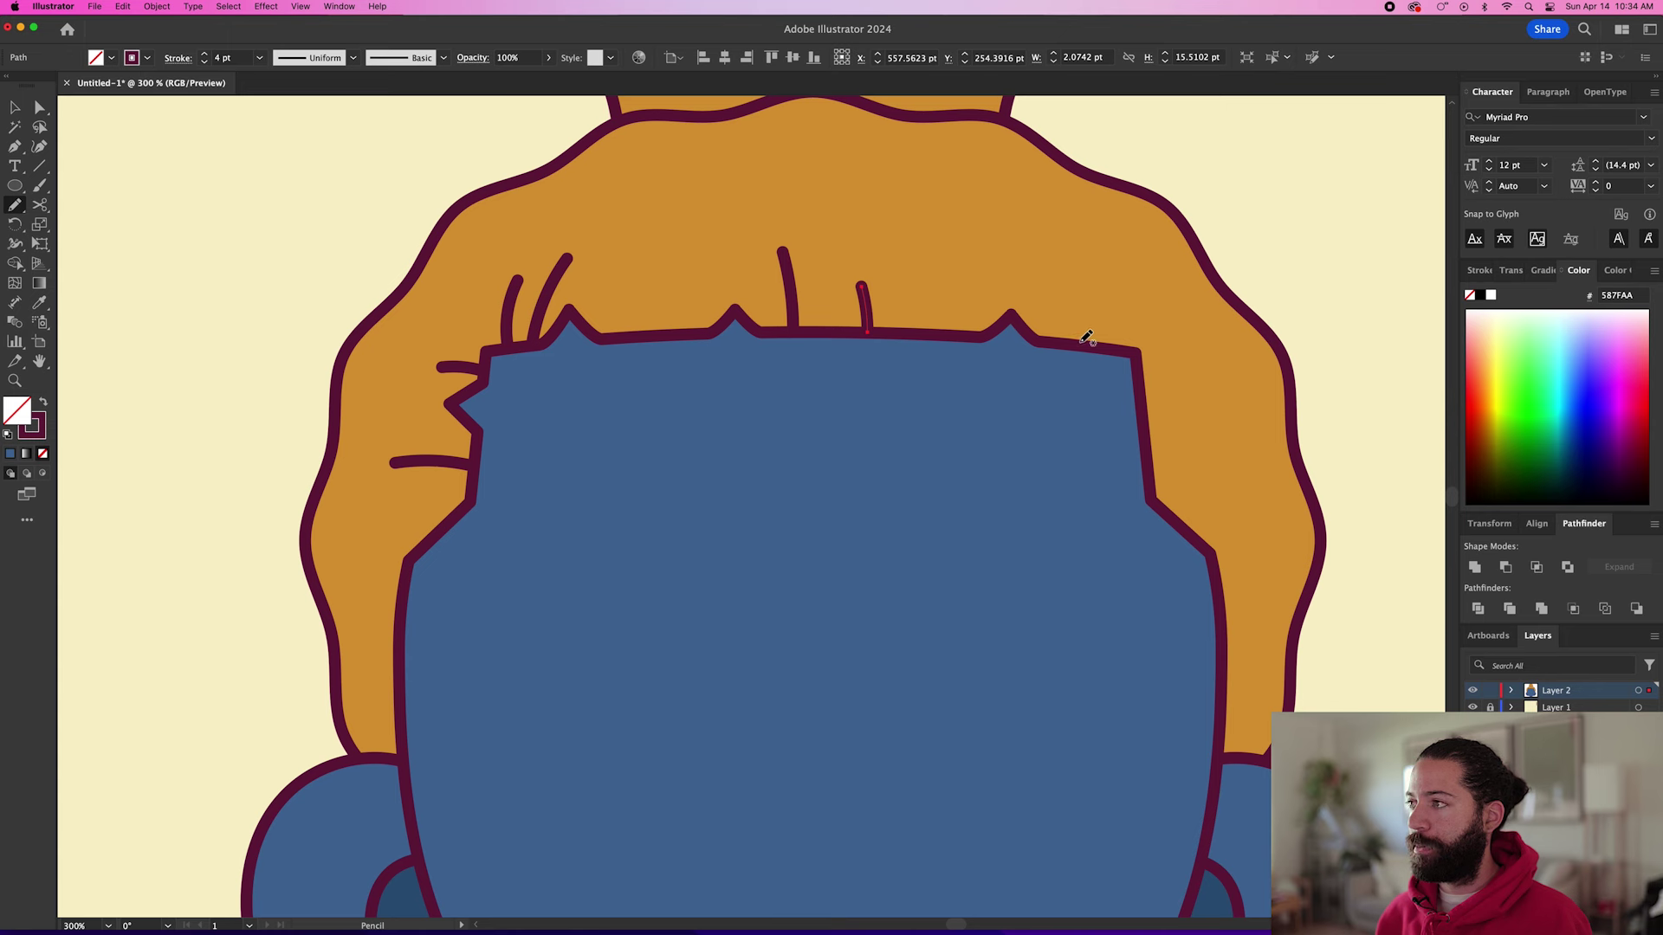
left_click_drag(1072, 284, 1068, 282)
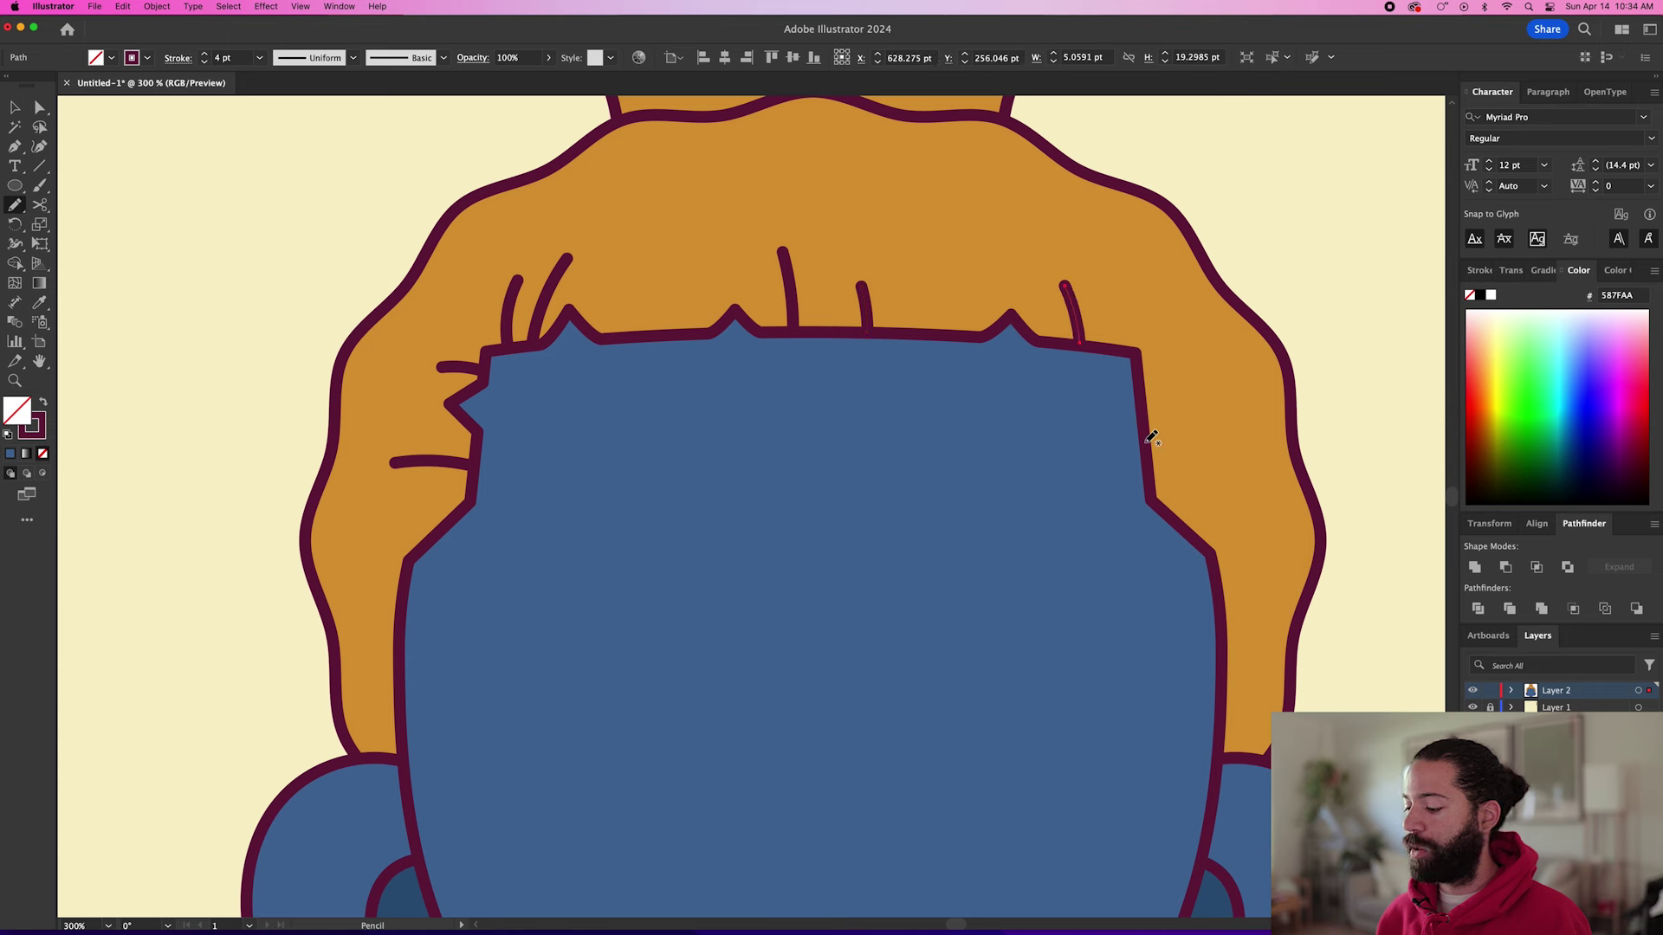
left_click_drag(1187, 382, 1209, 387)
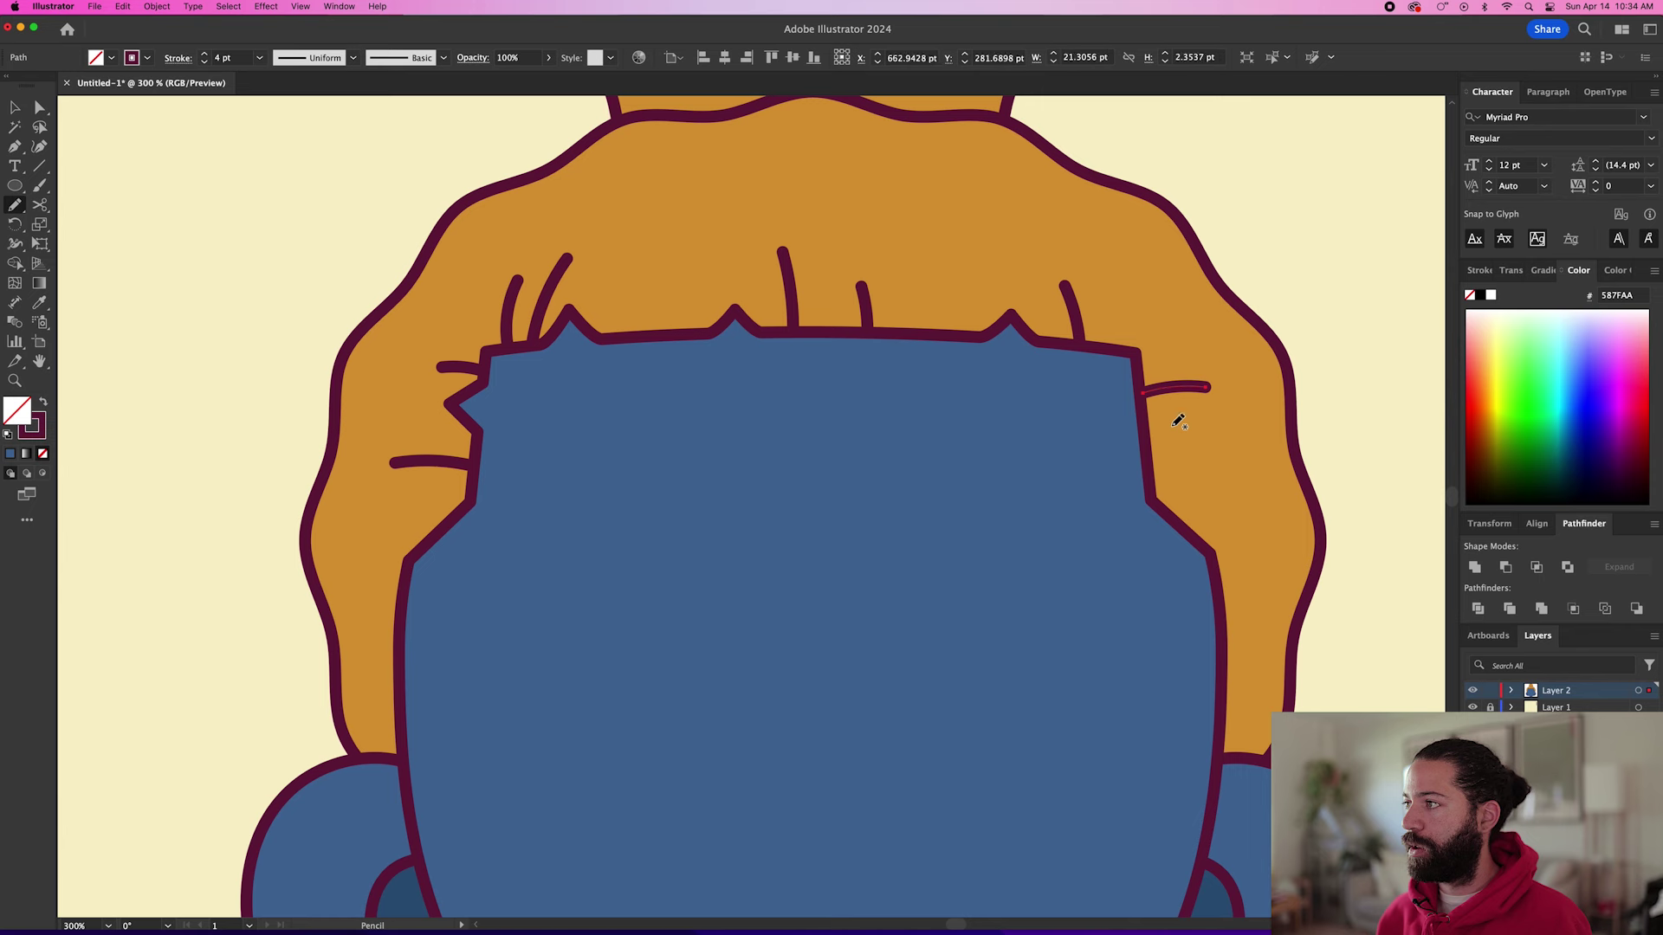
left_click_drag(1146, 439, 1251, 445)
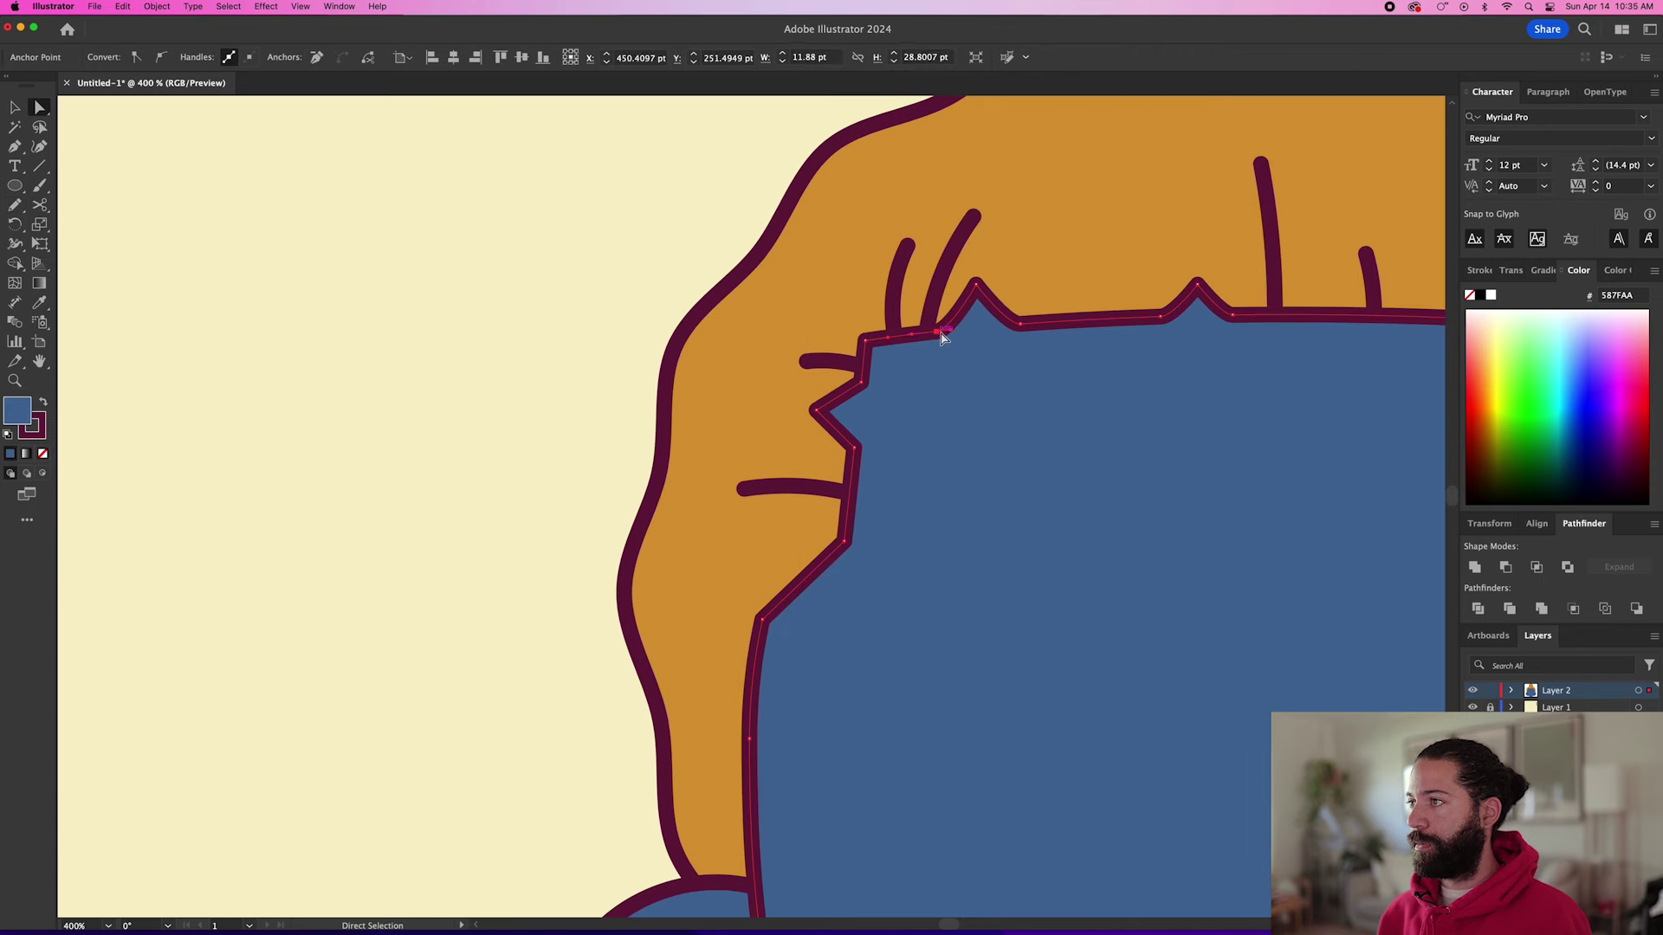
Shift the leftmost top peak and its valley anchor slightly to the right.
left_click(938, 332)
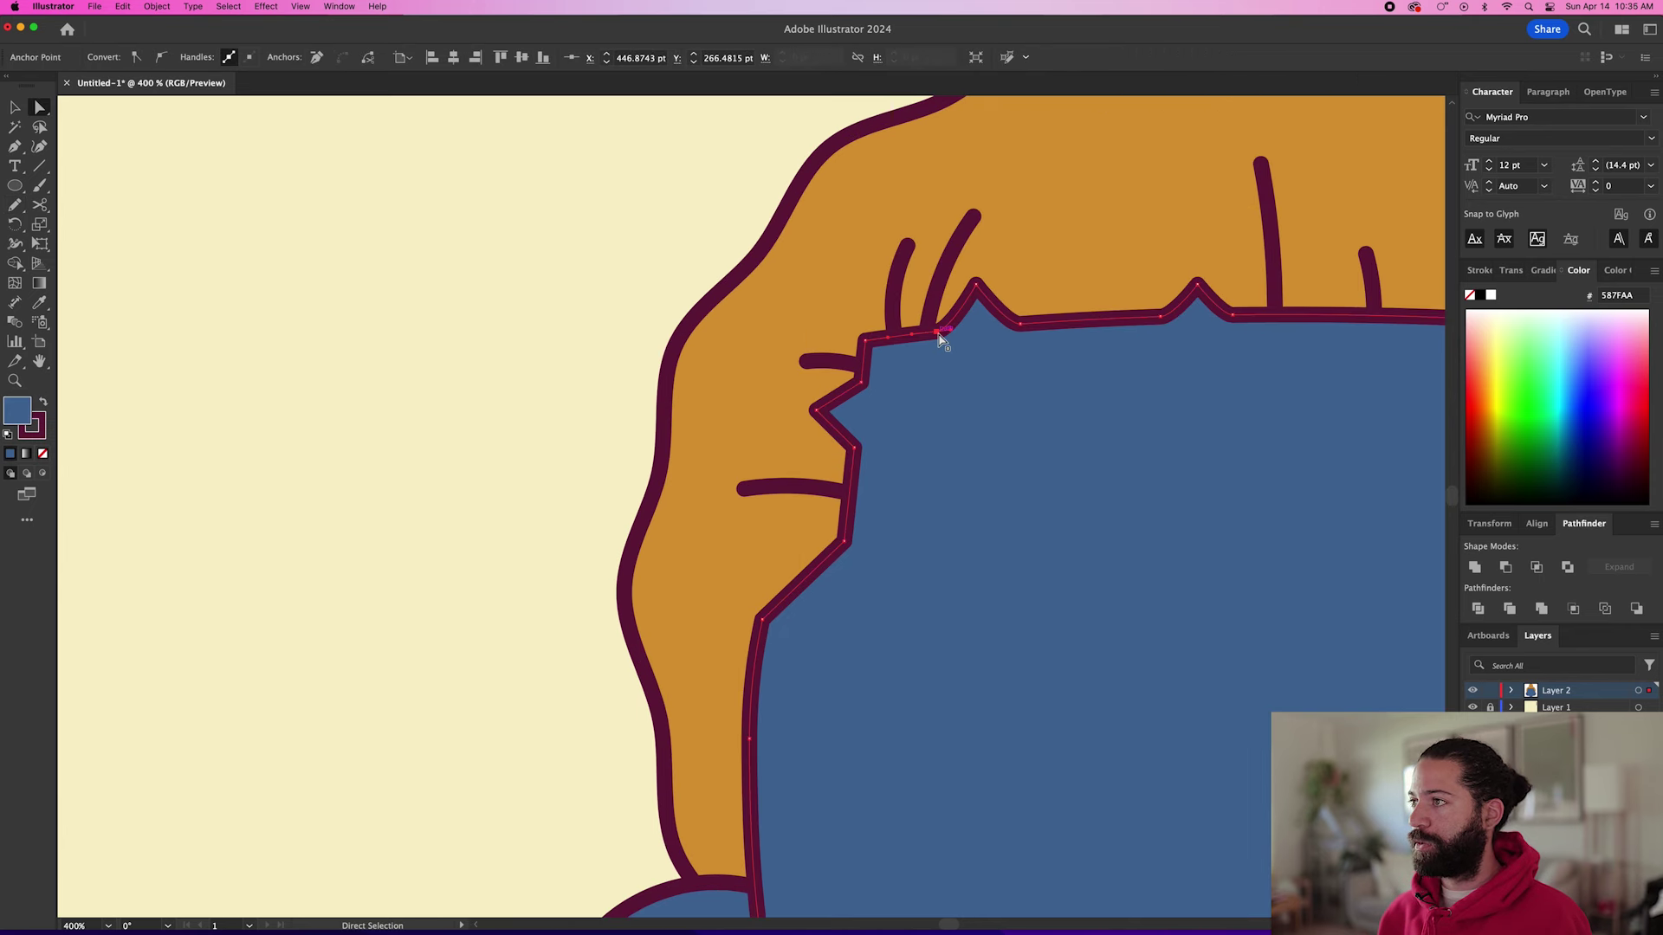
left_click(1020, 324)
left_click_drag(1020, 324, 1038, 324)
mouse_move(939, 333)
left_mouse_down()
mouse_move(1003, 293)
mouse_move(966, 332)
left_mouse_up()
left_click(970, 331)
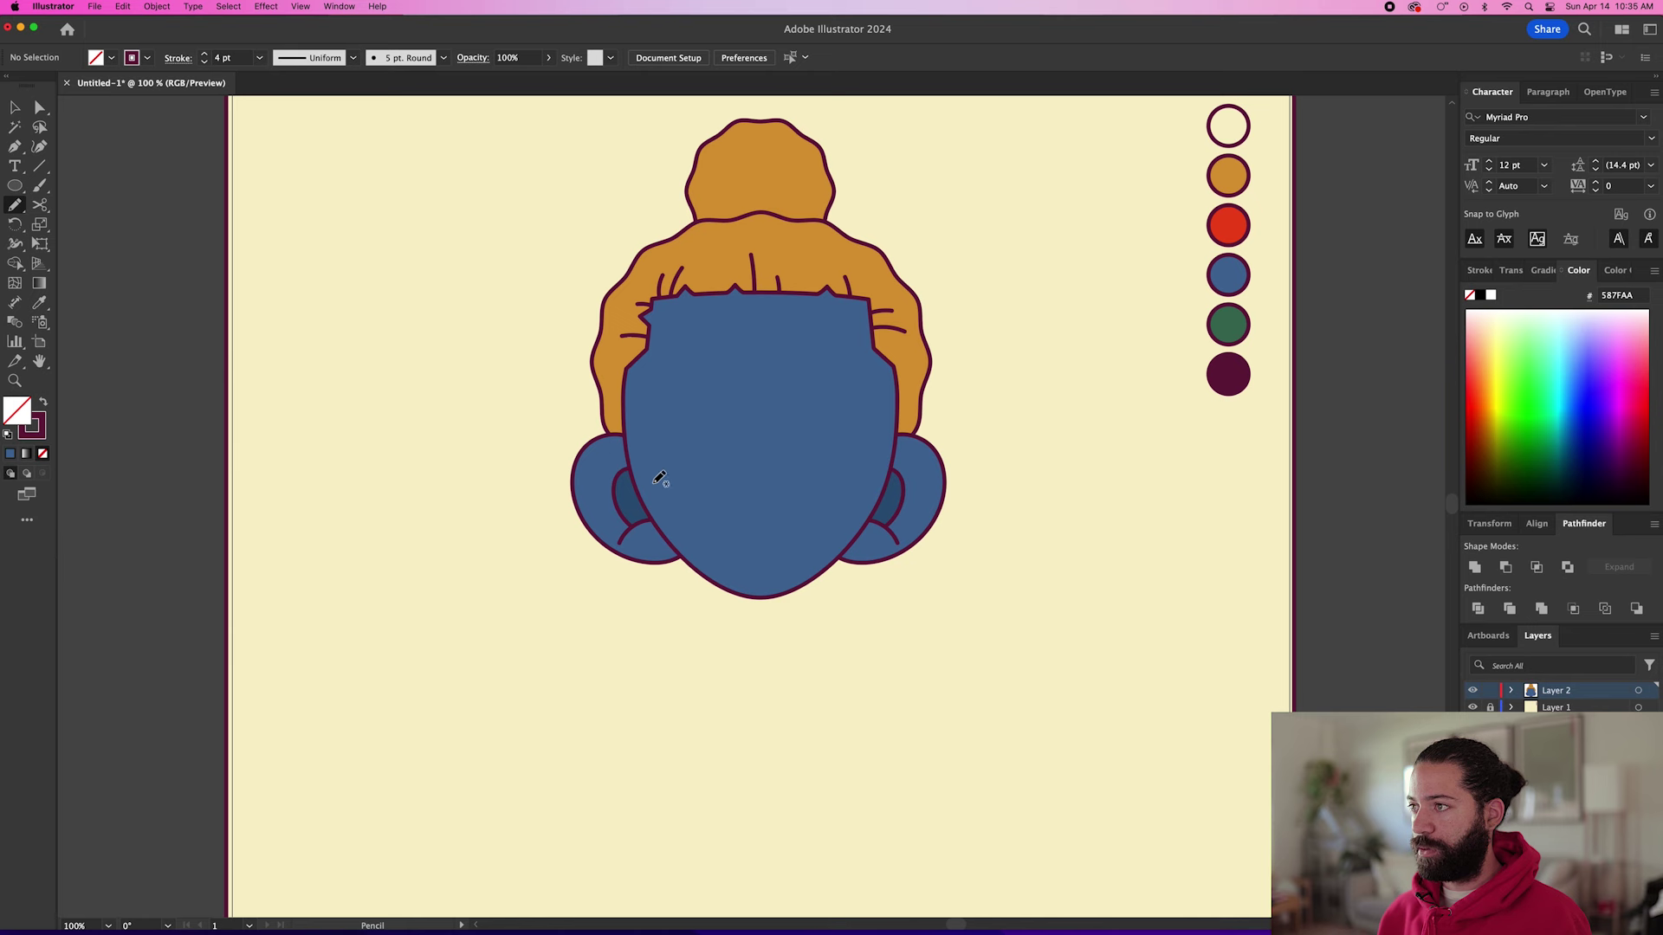
Draw a closed cutting shape over the lower face with a scalloped top edge.
key("p")
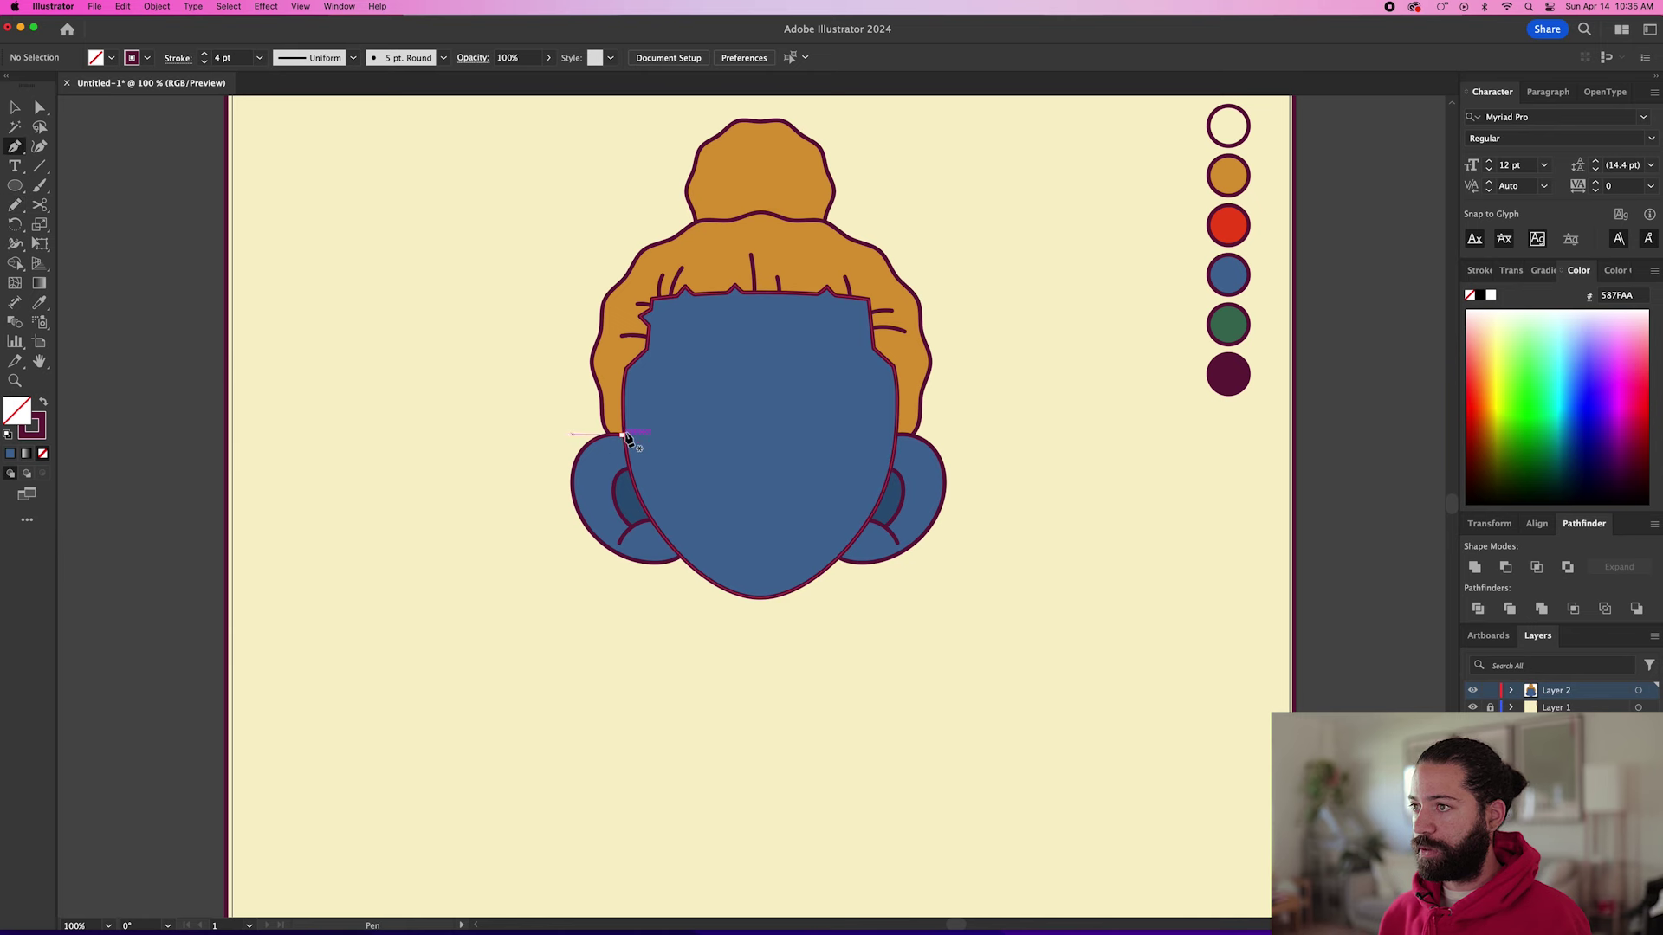
left_click(625, 430)
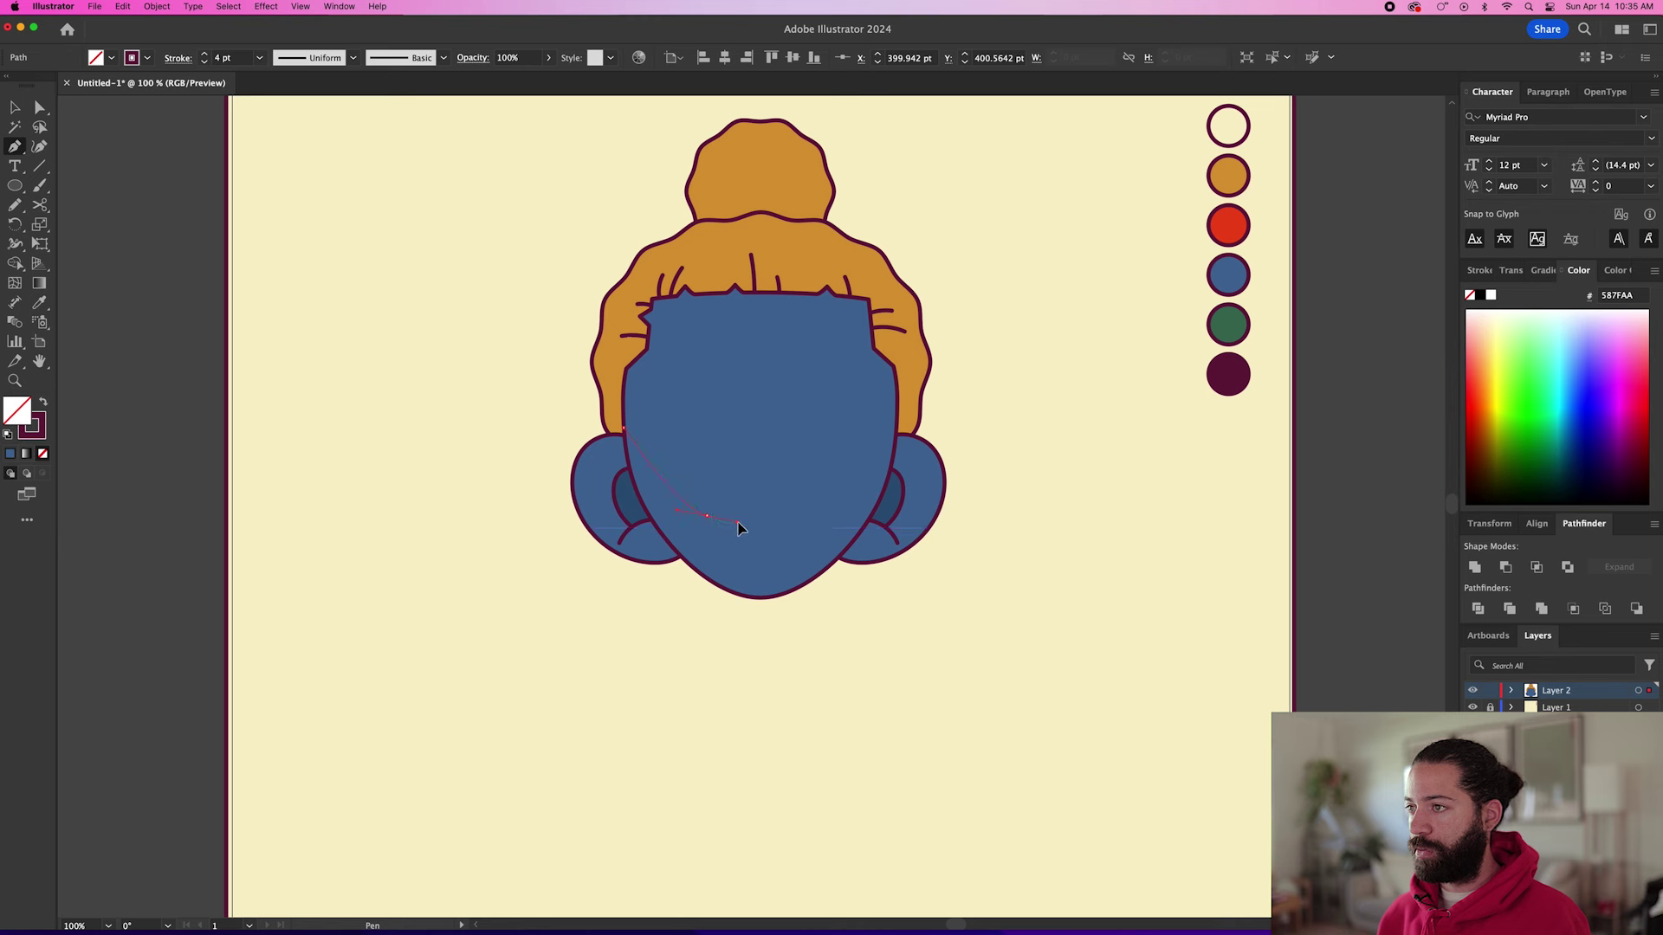
left_click_drag(708, 516, 750, 525)
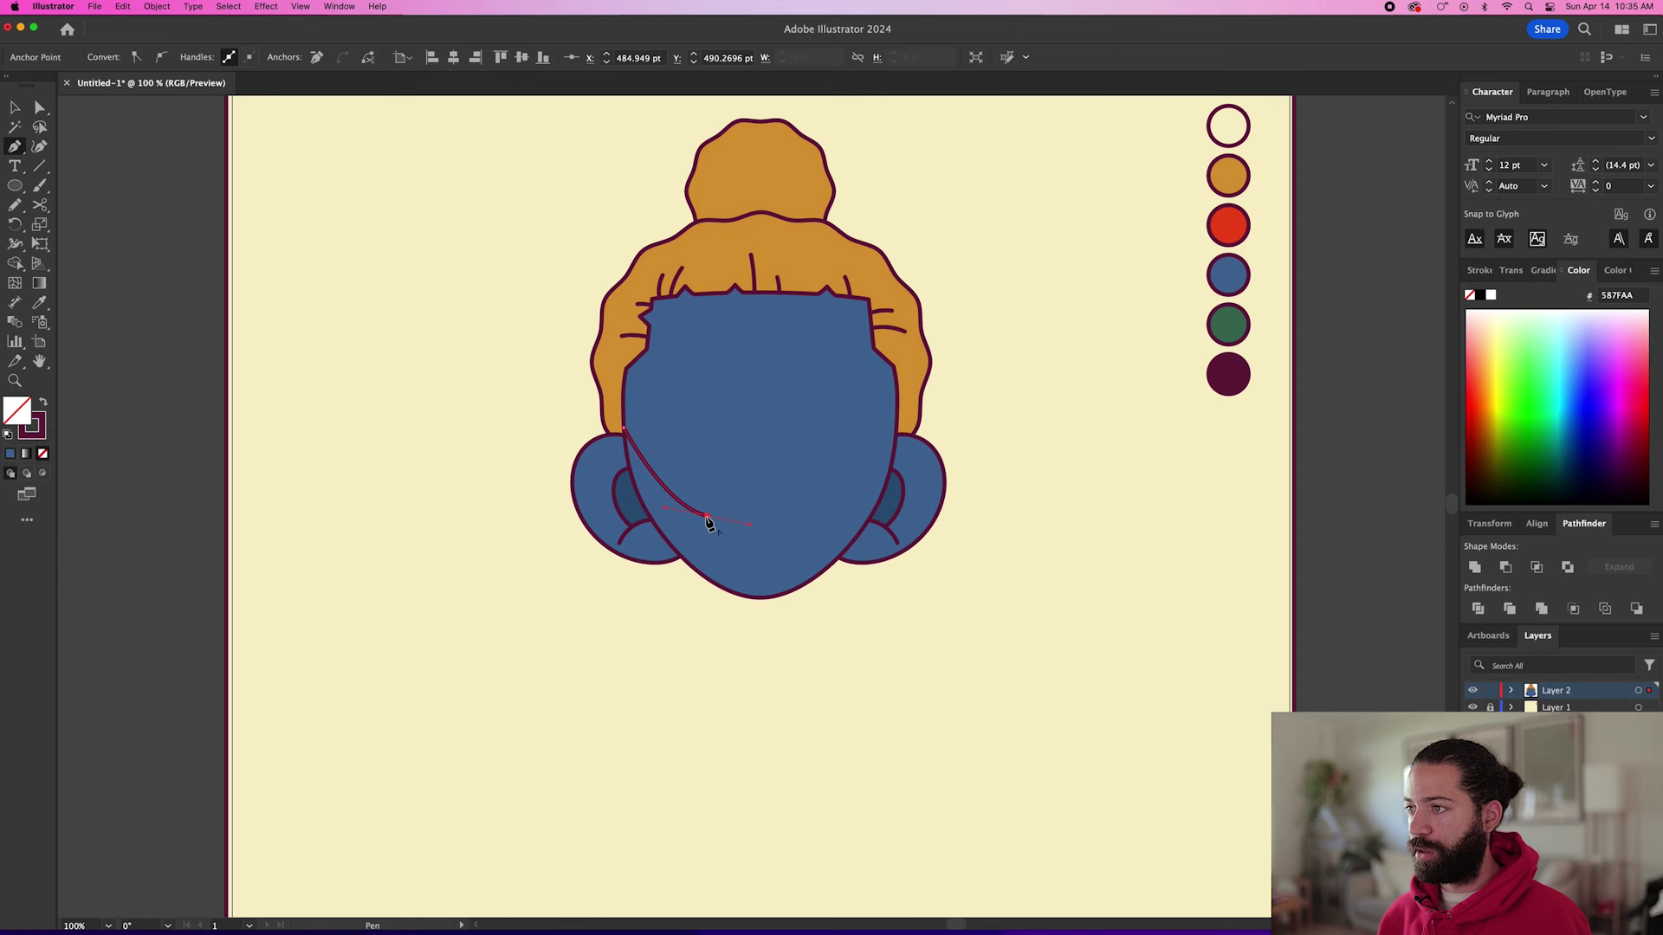
left_click_drag(708, 518, 664, 515)
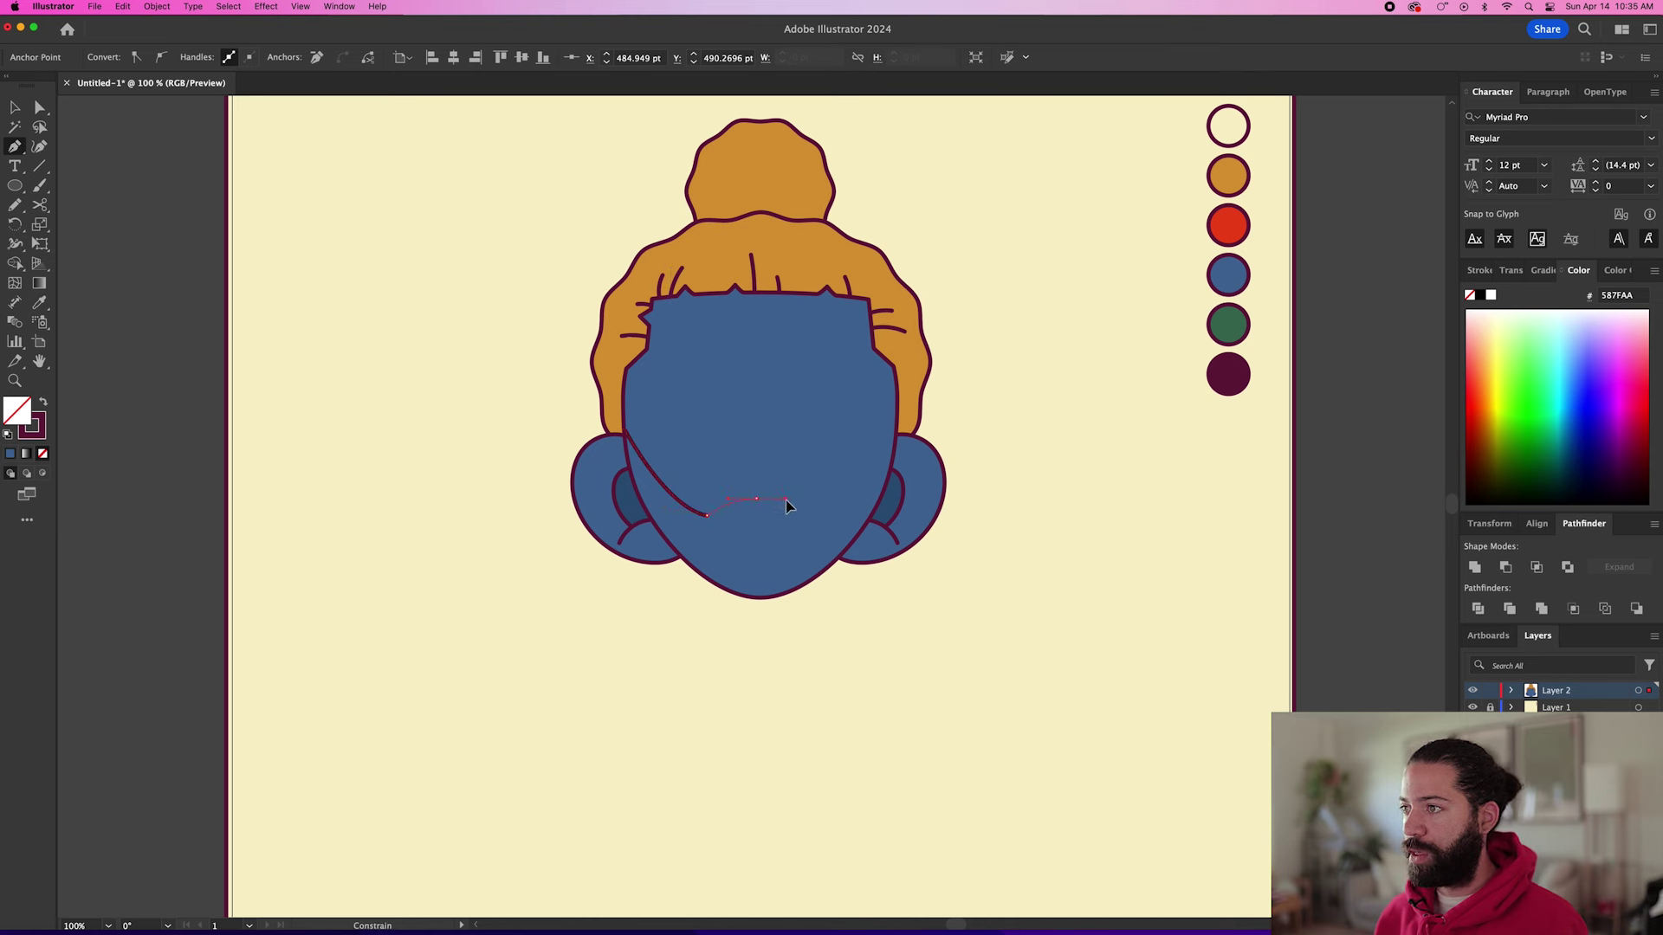
left_click_drag(792, 502, 792, 503)
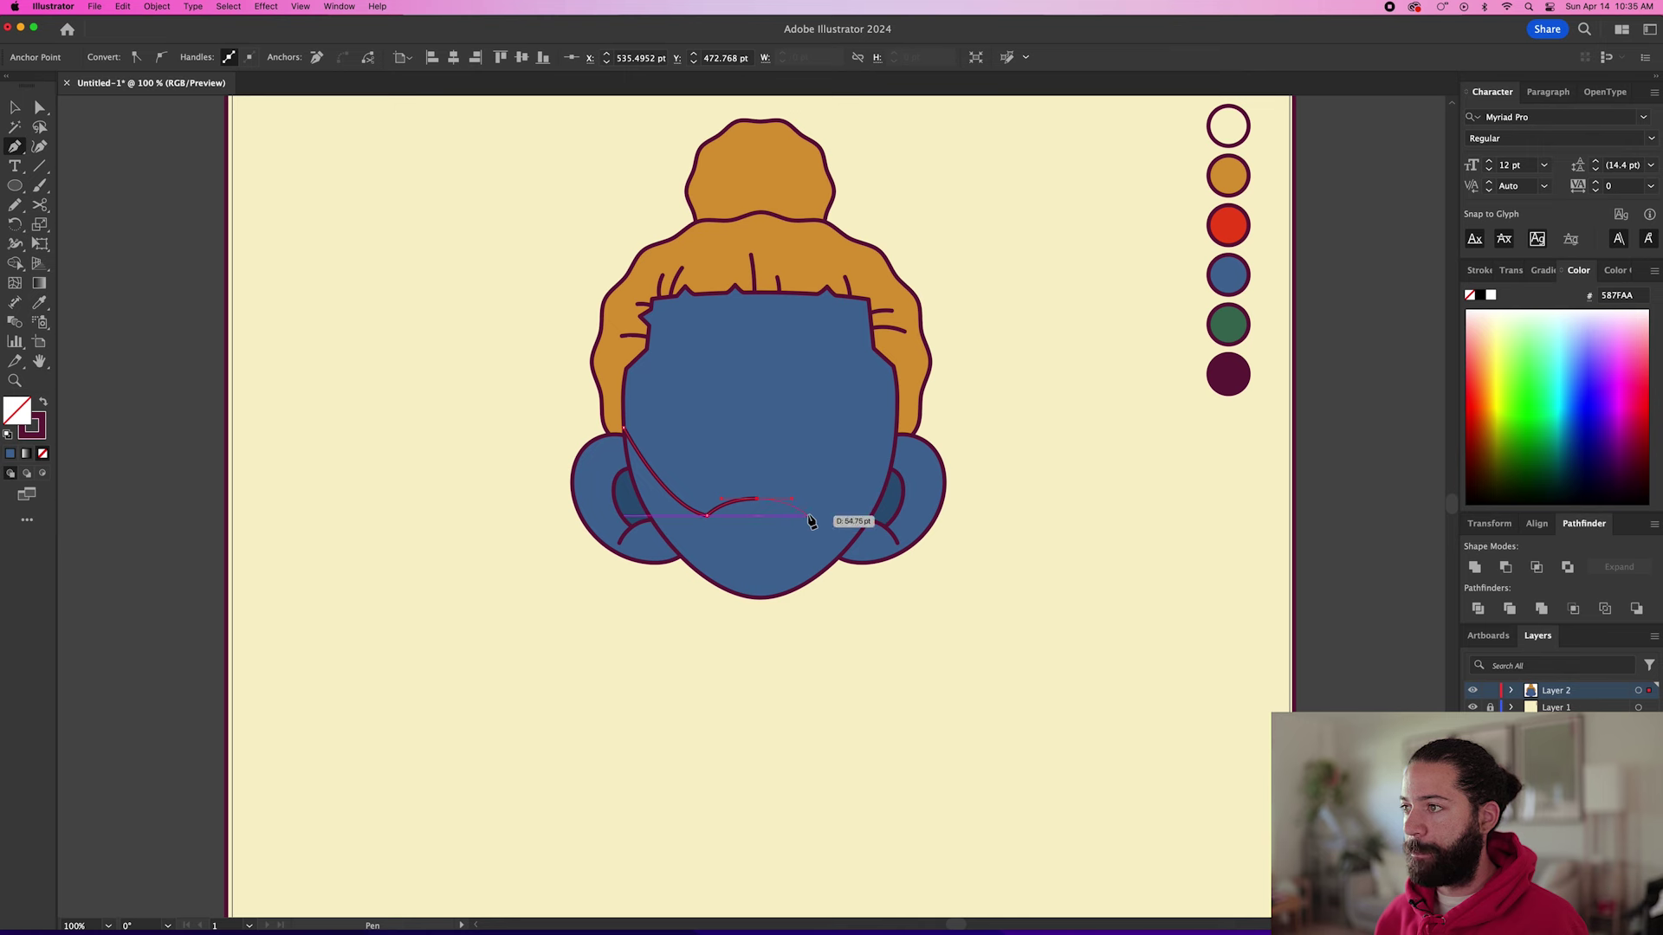
left_click(809, 516)
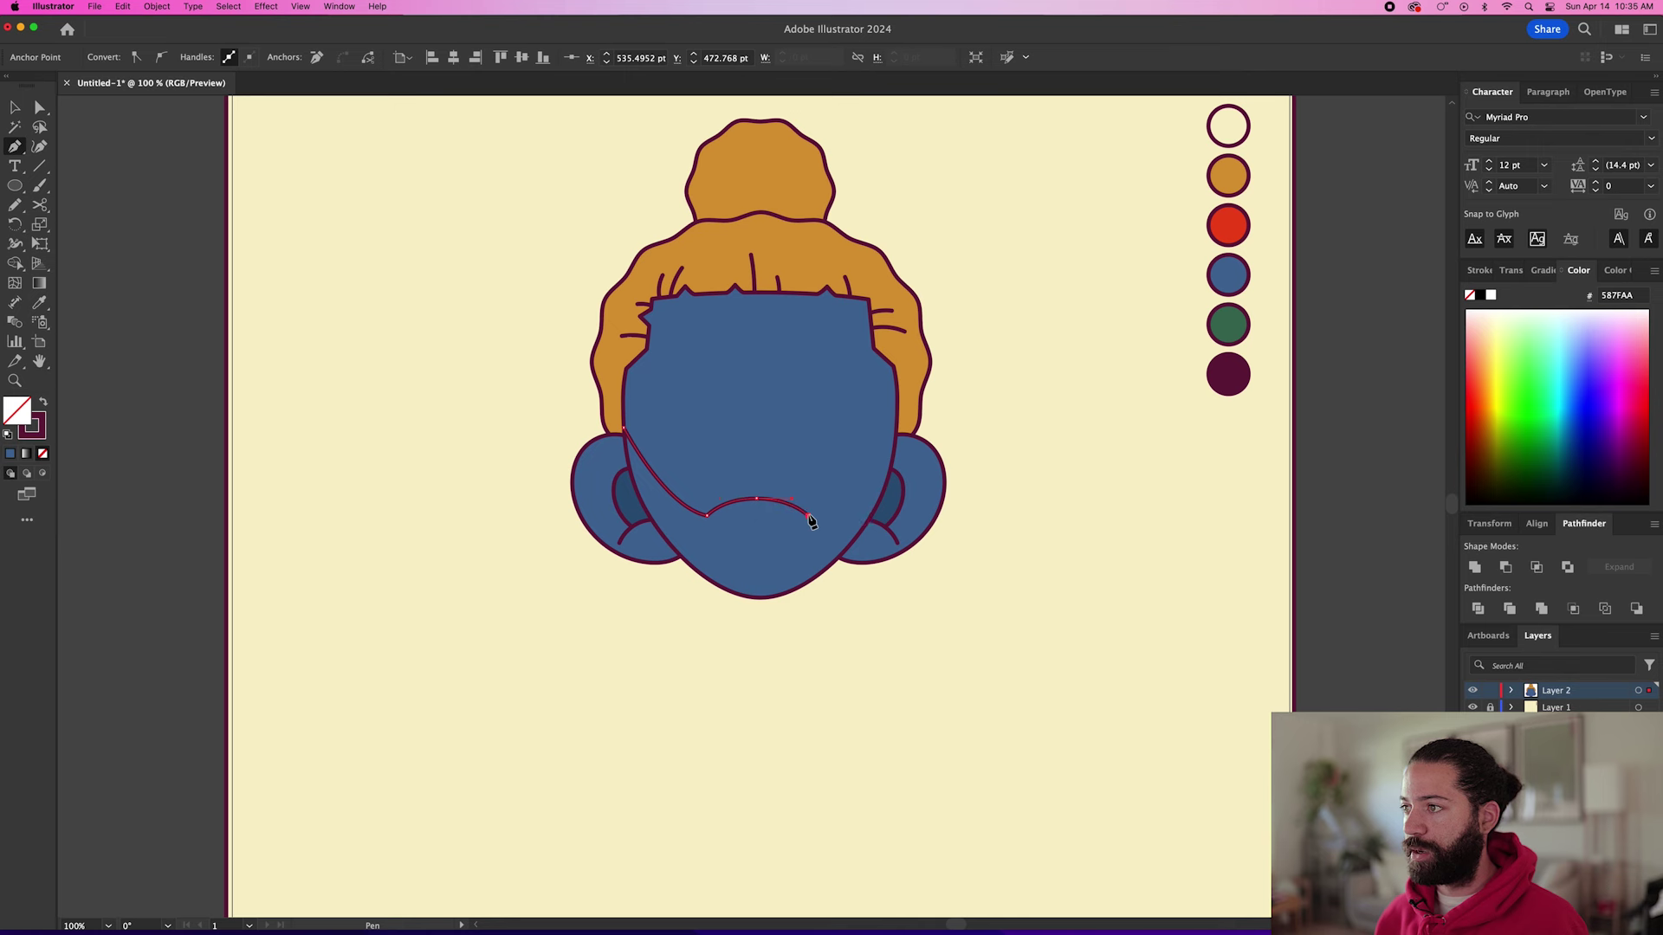
left_click(897, 429)
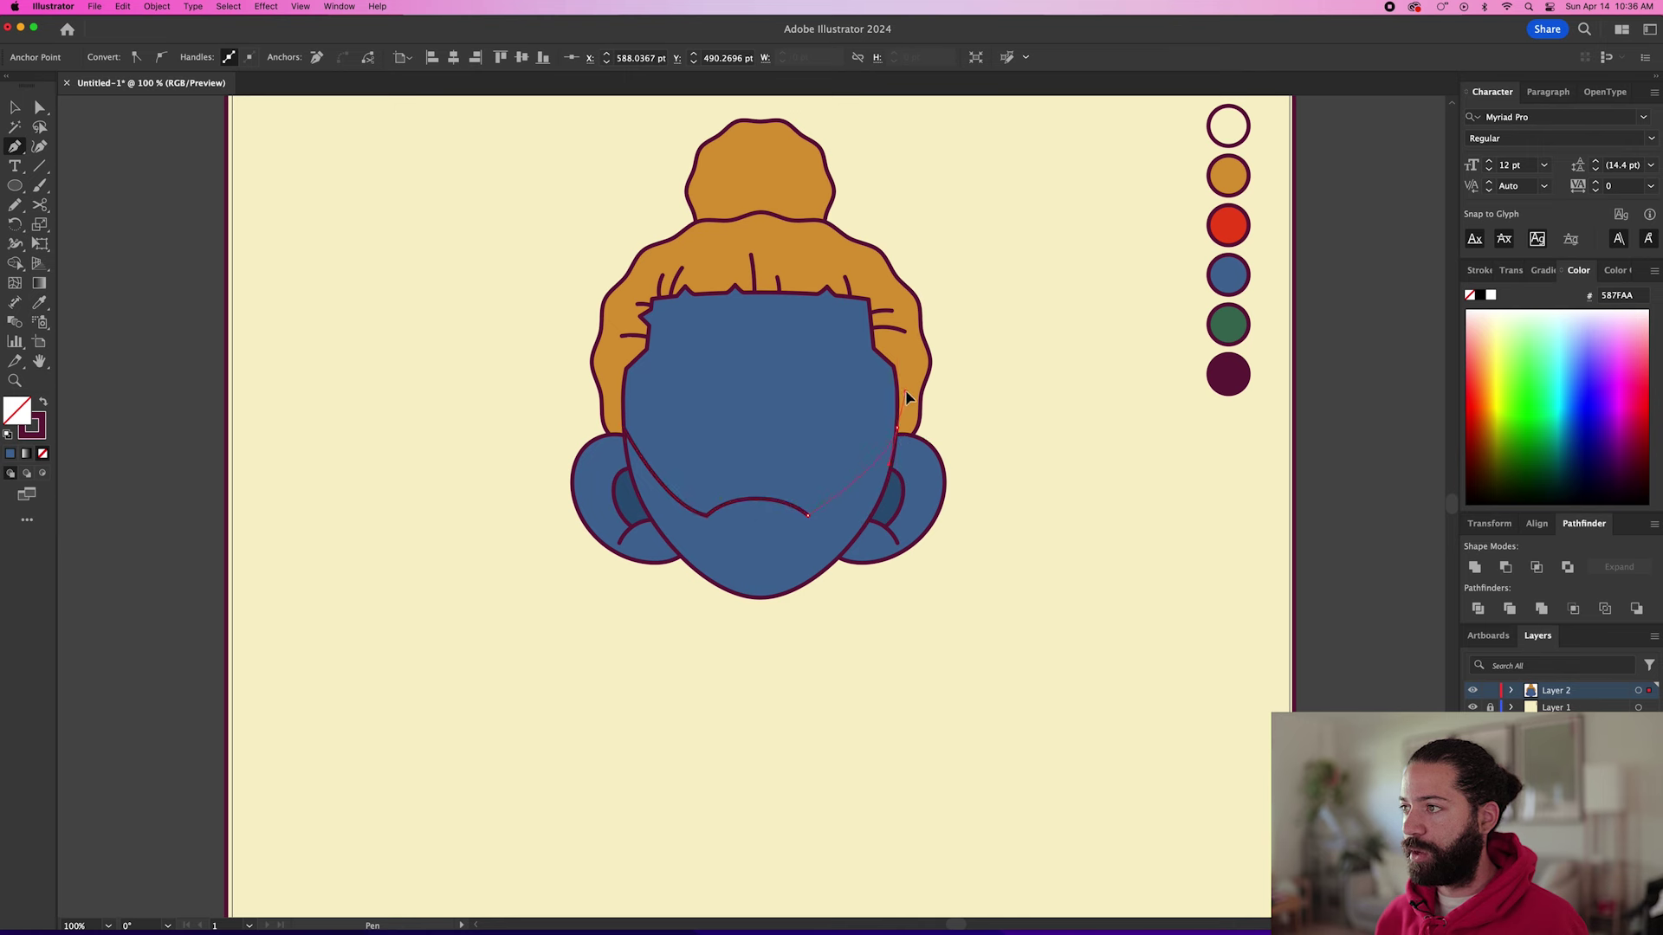
left_click(934, 616)
left_click(584, 669)
left_click(531, 491)
left_click(621, 430)
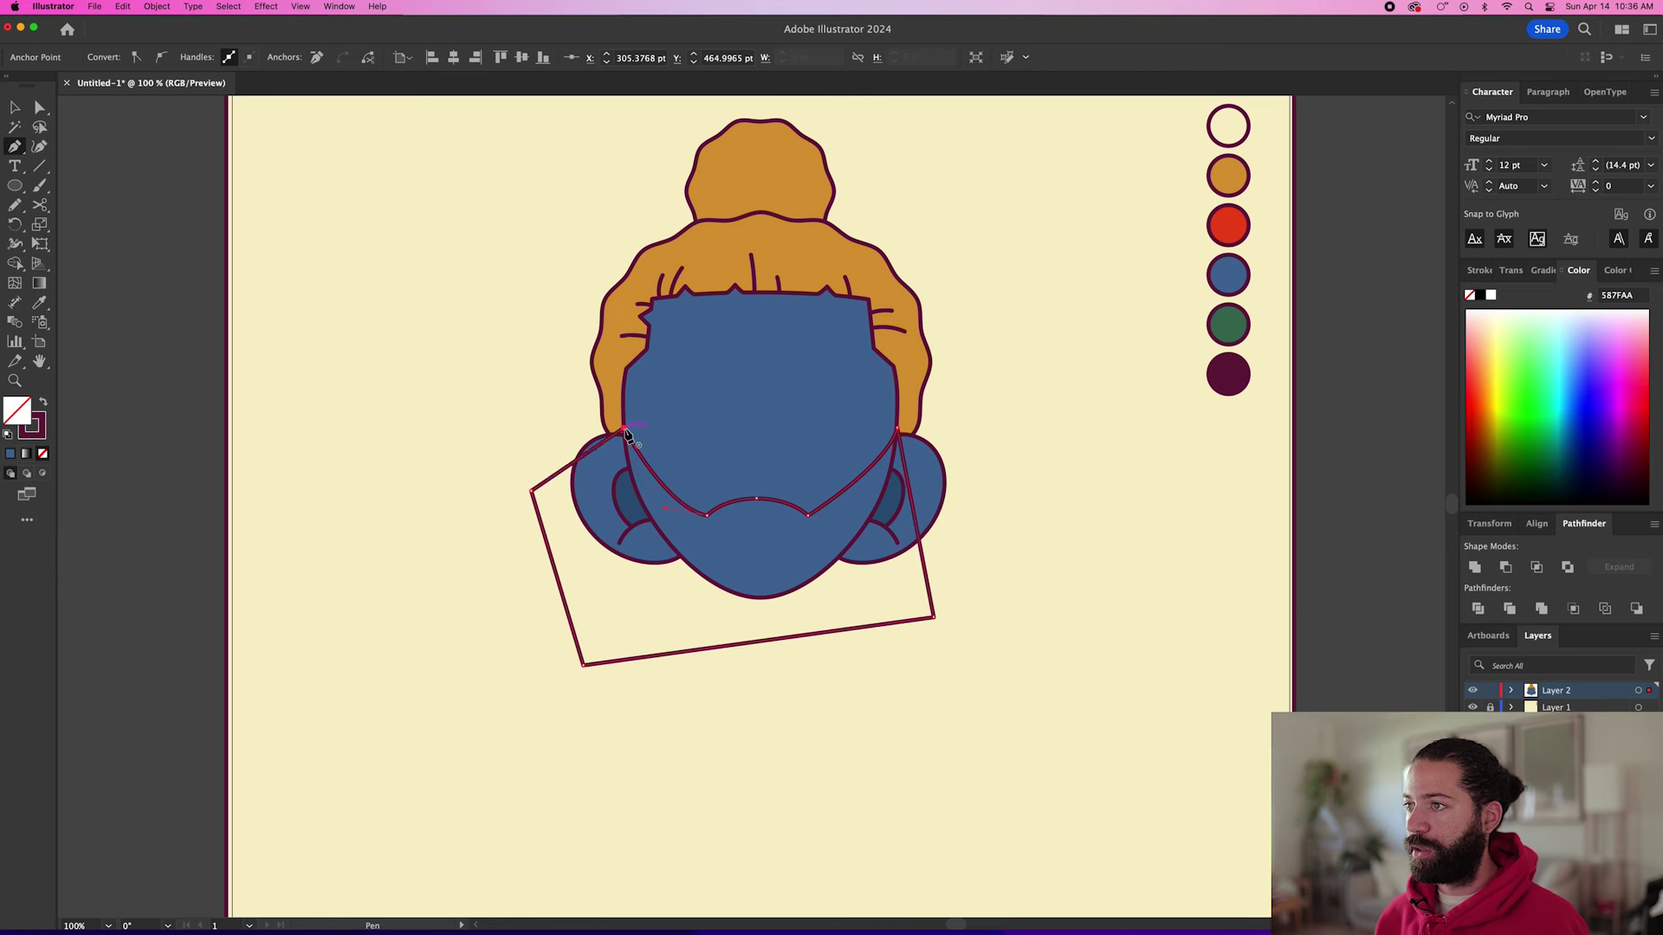
Intersect the blue face with the cutting shape in Pathfinder to form the beard.
key("v")
left_click(774, 390)
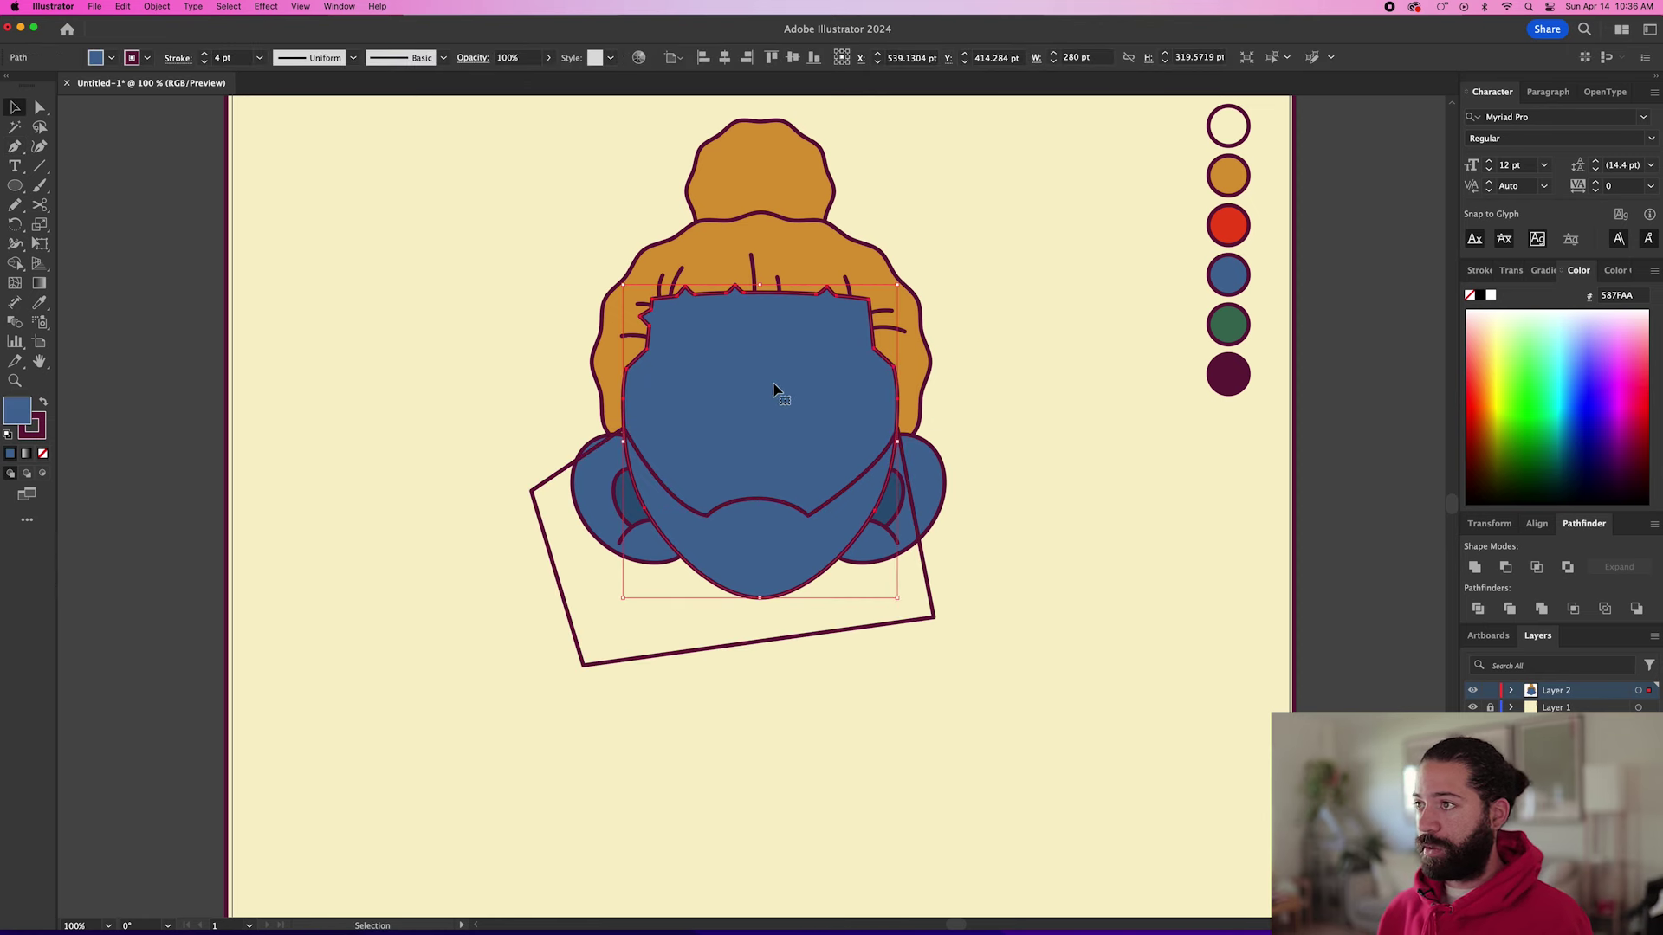
key("a")
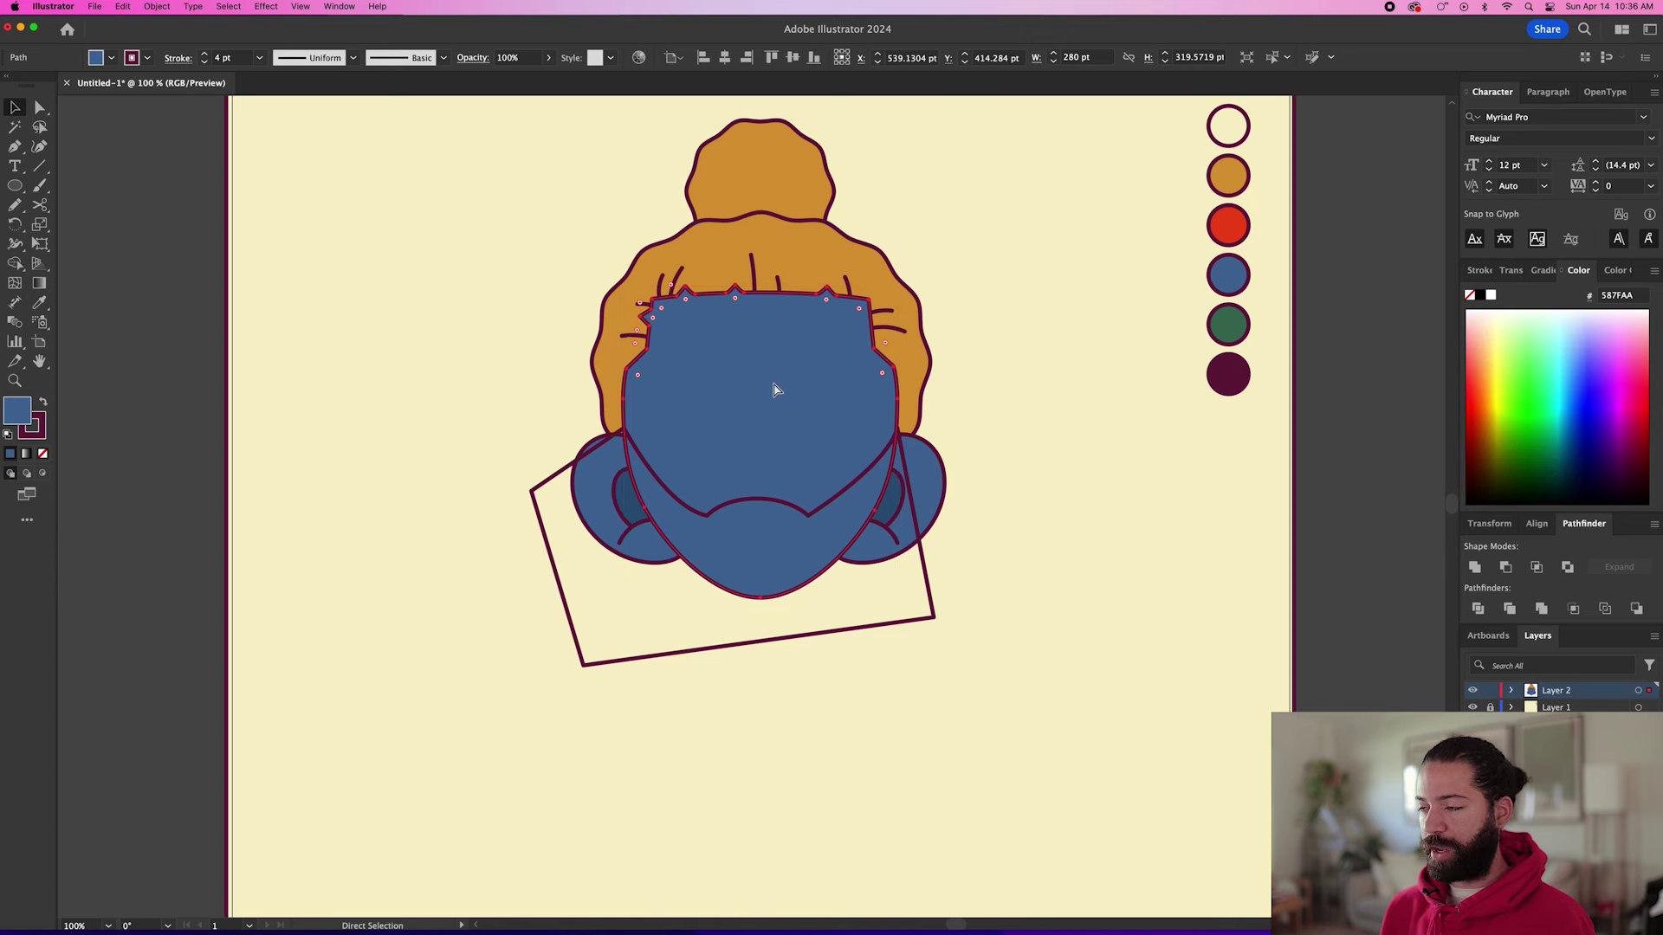
key("v")
left_click_drag(766, 475, 951, 438)
key("super+z")
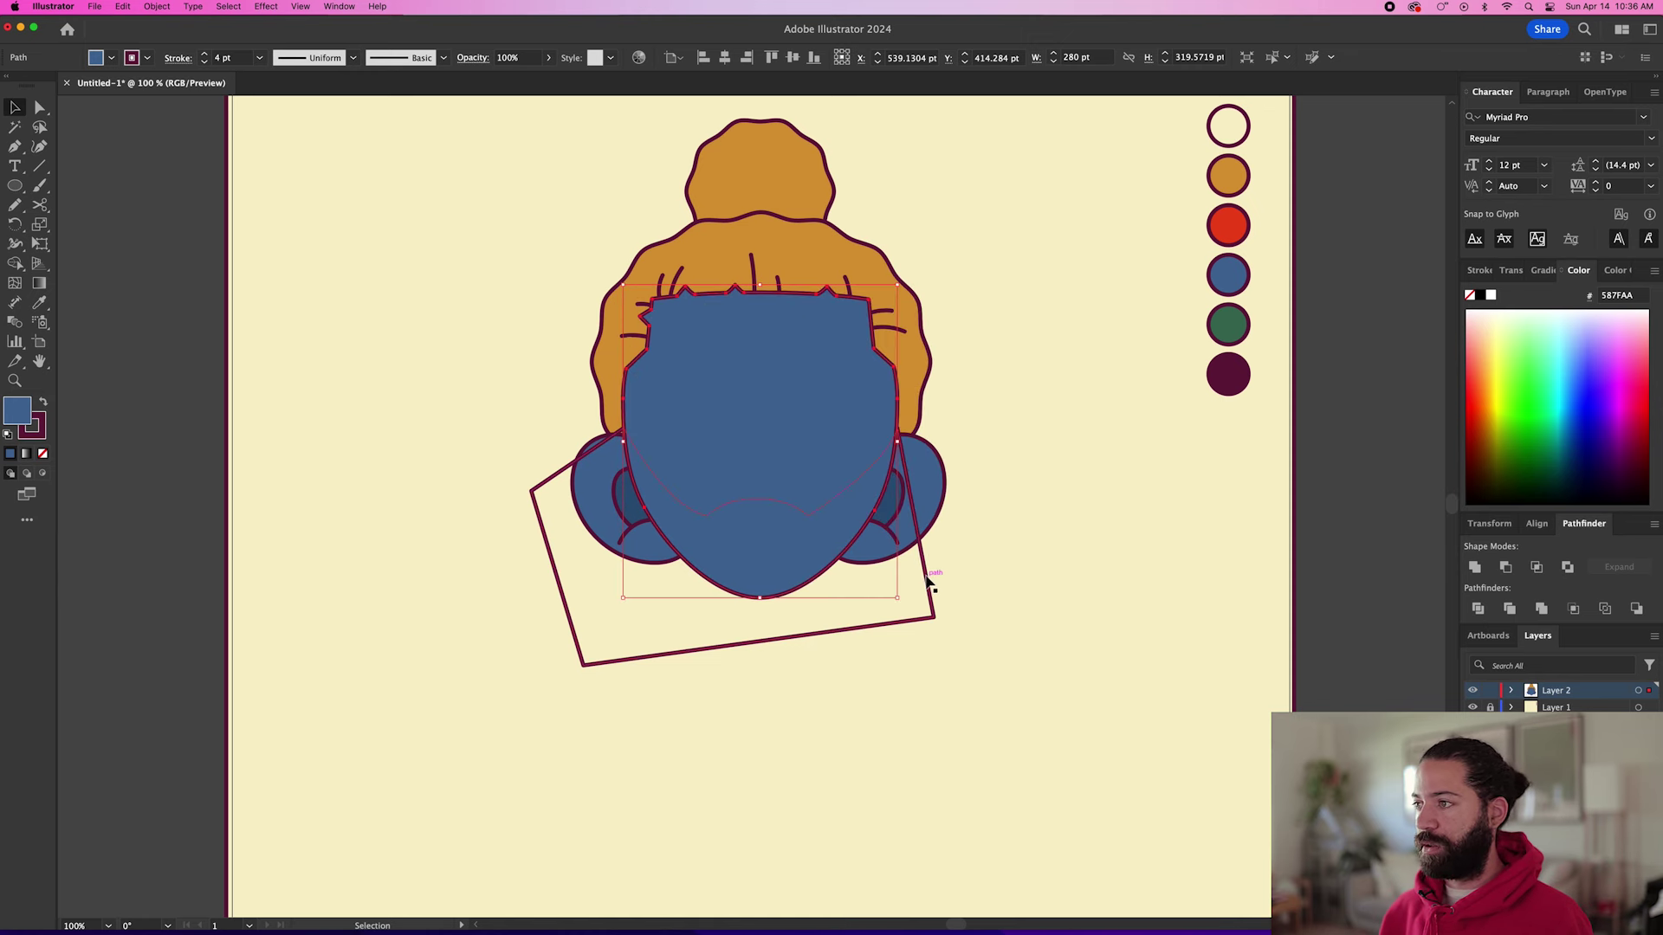
left_click(927, 575, "shift")
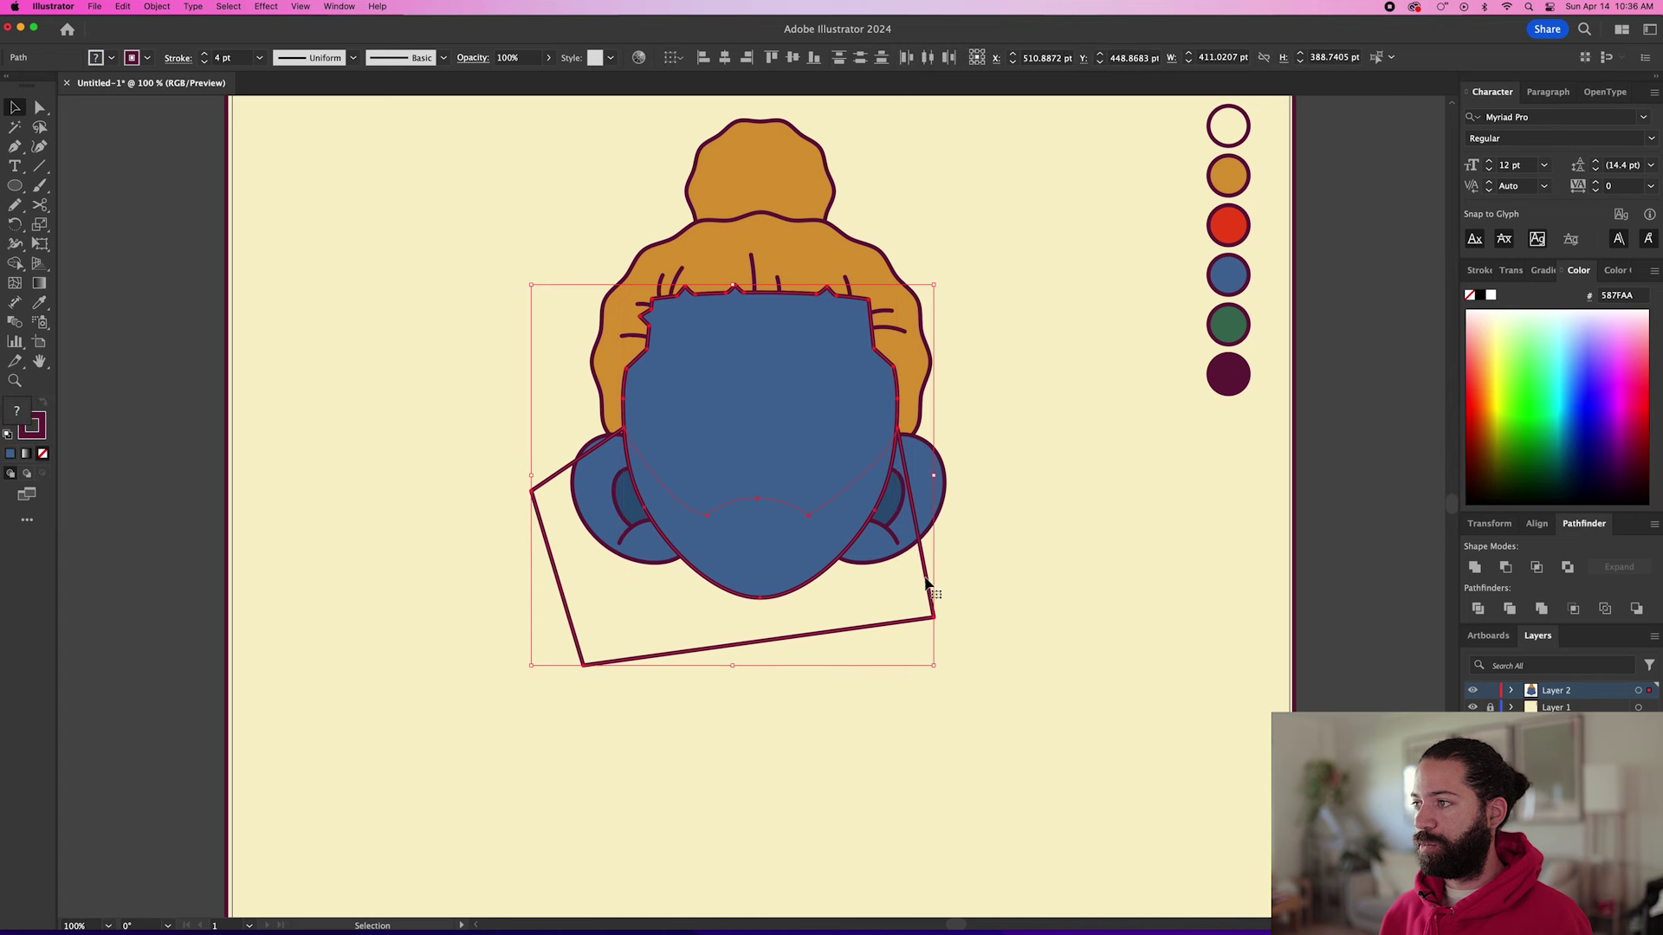
left_click(1537, 567)
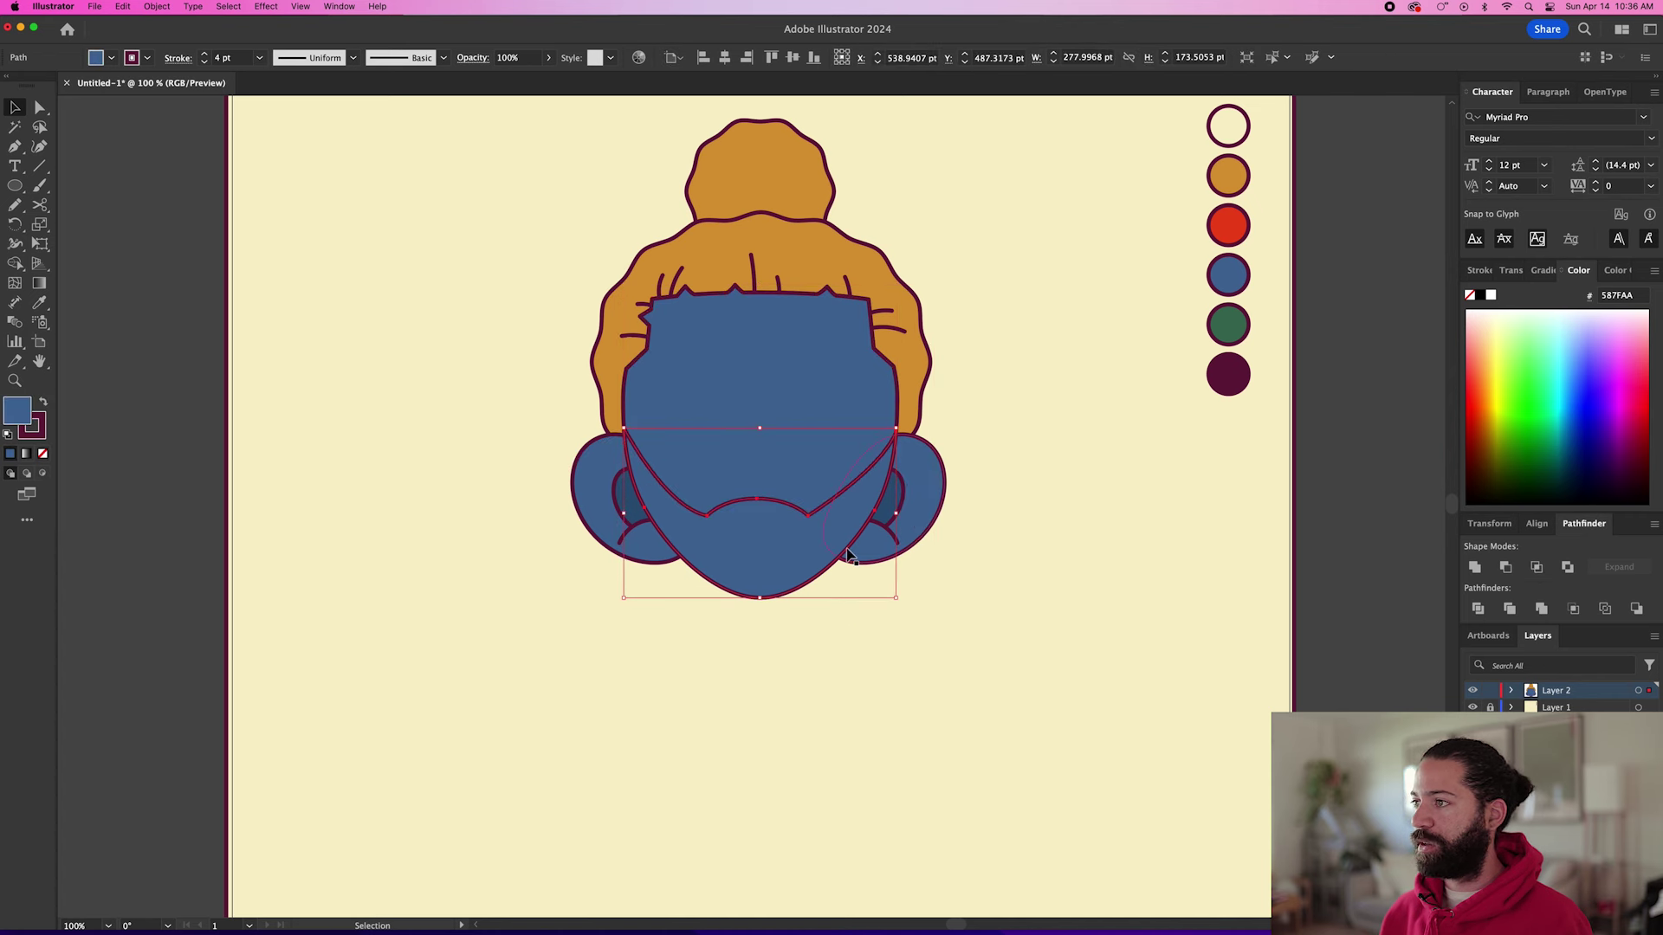
left_click_drag(814, 541, 1040, 486)
key("super+z")
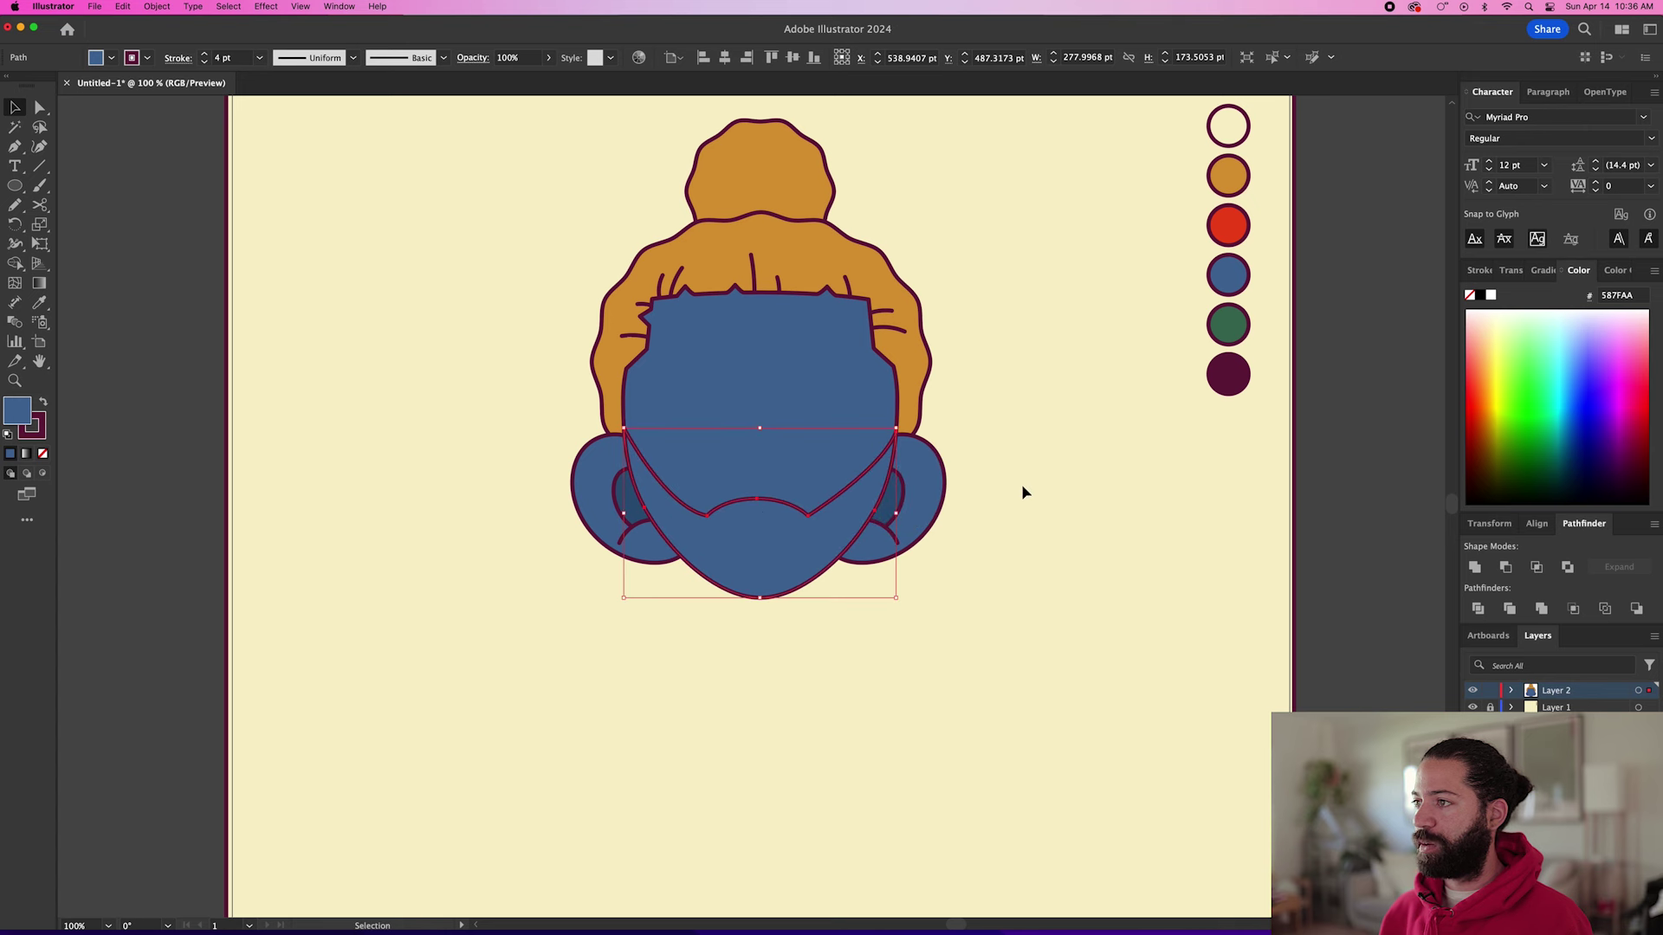
Fill the beard with the hair's orange using the eyedropper.
scroll(770, 451, "down", 1)
key("i")
left_click(914, 353)
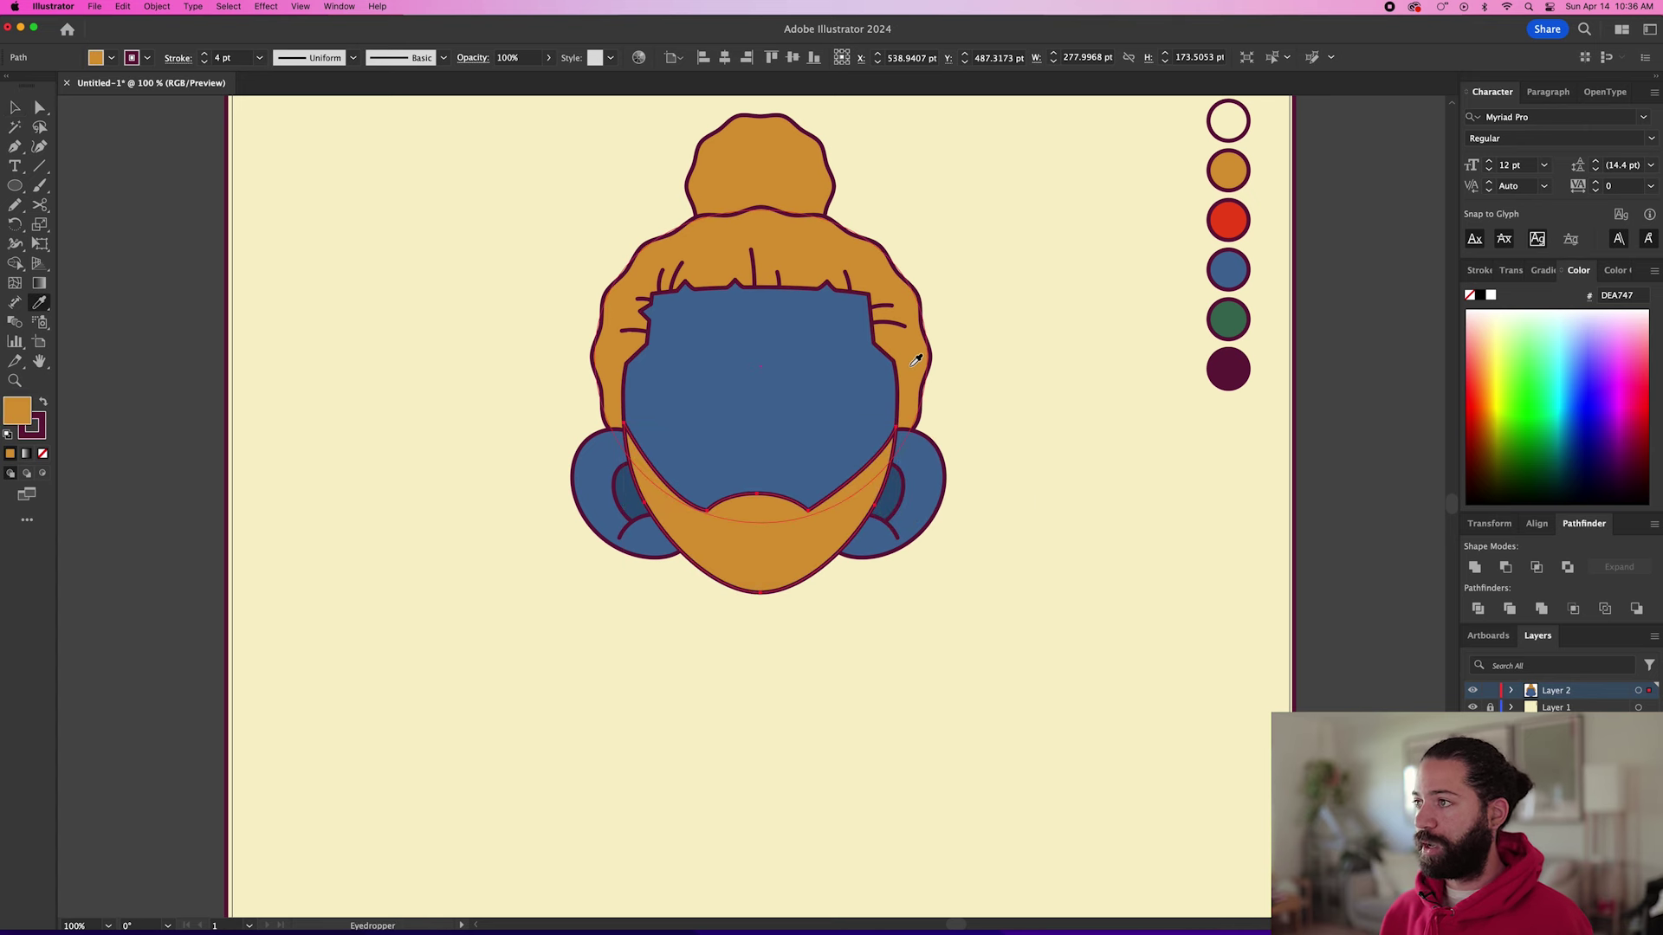
Raise the beard's top middle into a moustache bump and widen its bottom curve.
key("a")
left_click(706, 511)
left_click(809, 511, "shift")
left_click(757, 495, "shift")
left_click_drag(760, 502, 757, 491)
left_click(962, 594)
left_click(765, 593)
key("p")
left_click_drag(763, 594, 820, 598)
key("v")
left_click(960, 603)
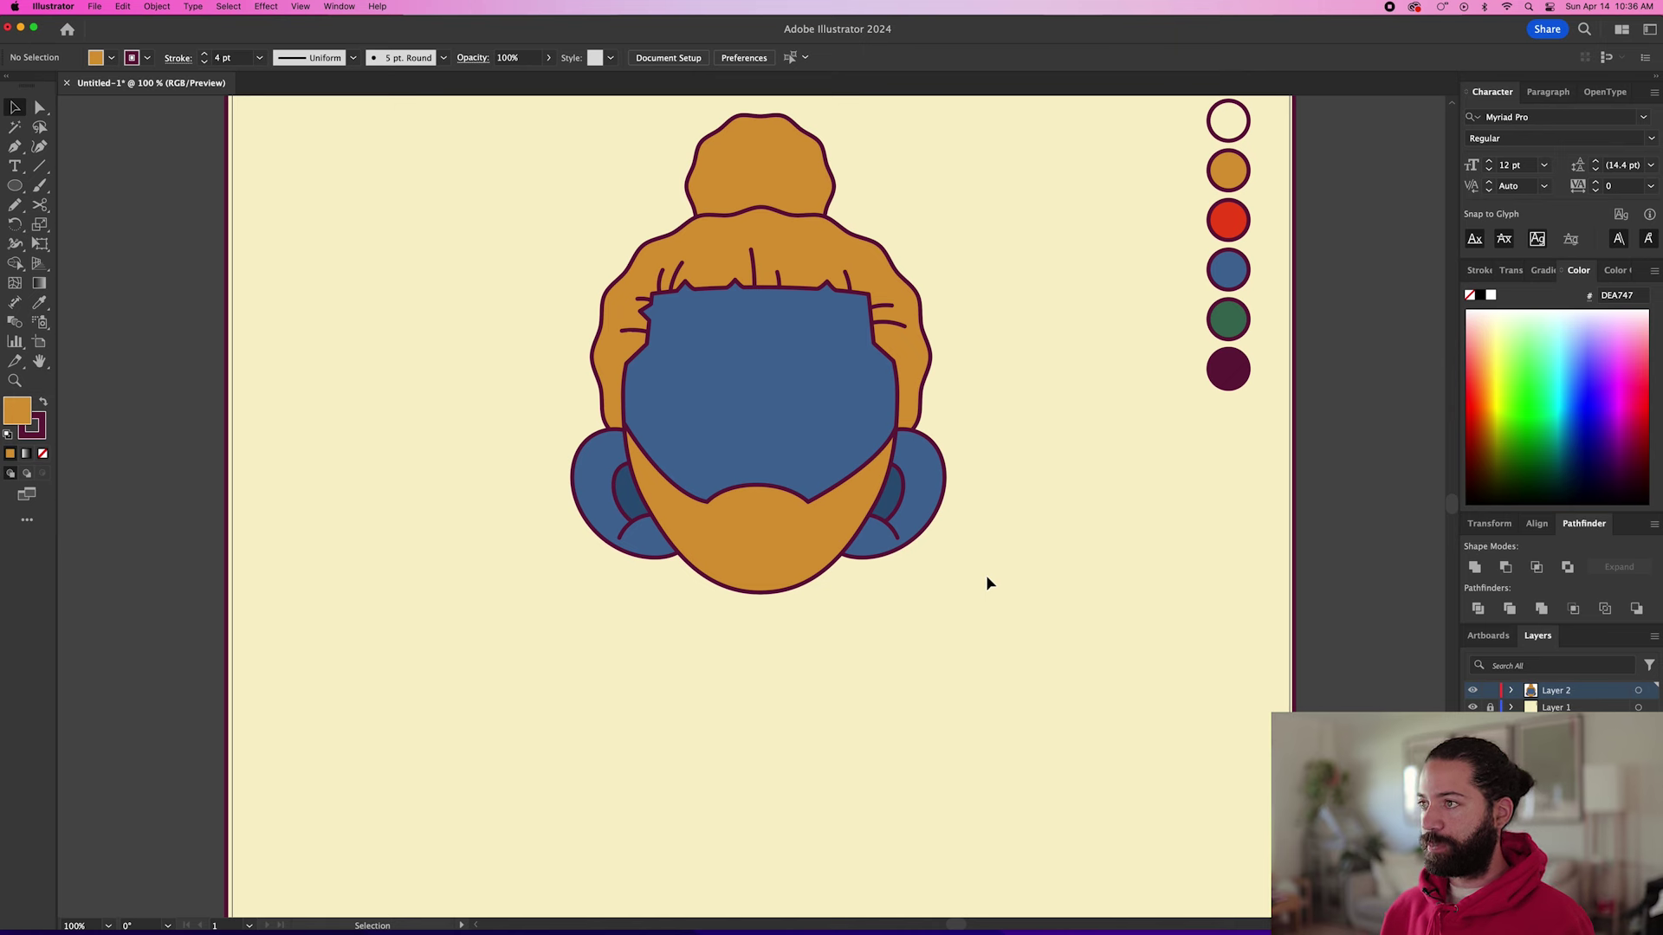
Draw a curved mouth line just below the moustache and nudge it into place.
key("n")
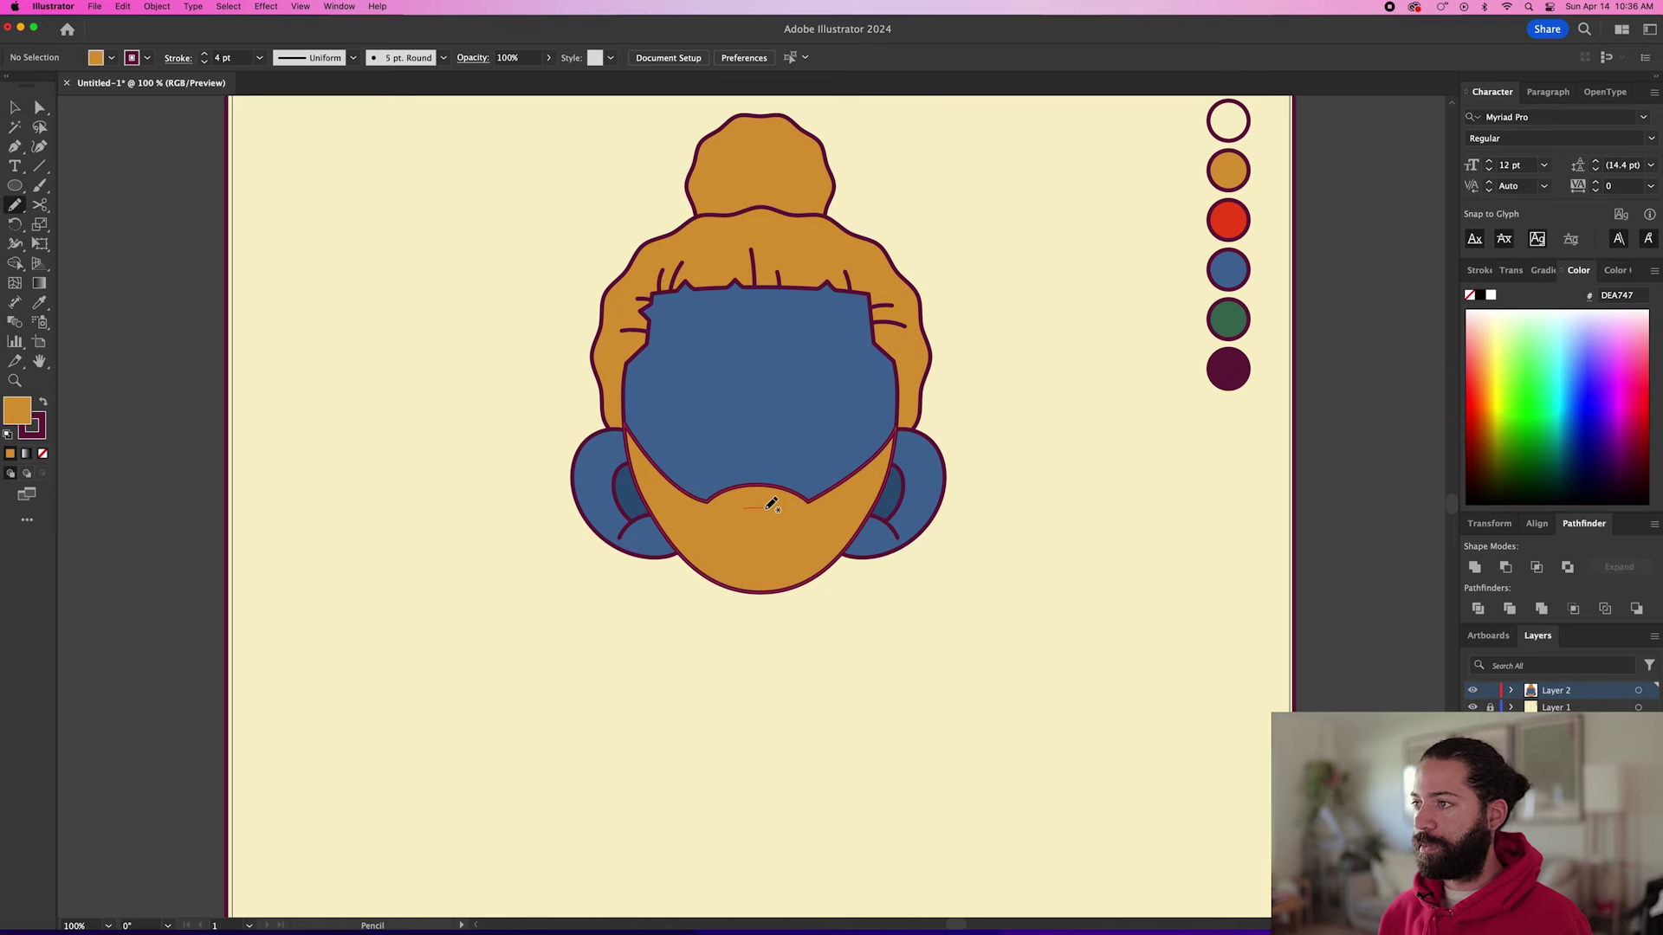
left_click_drag(792, 514, 795, 516)
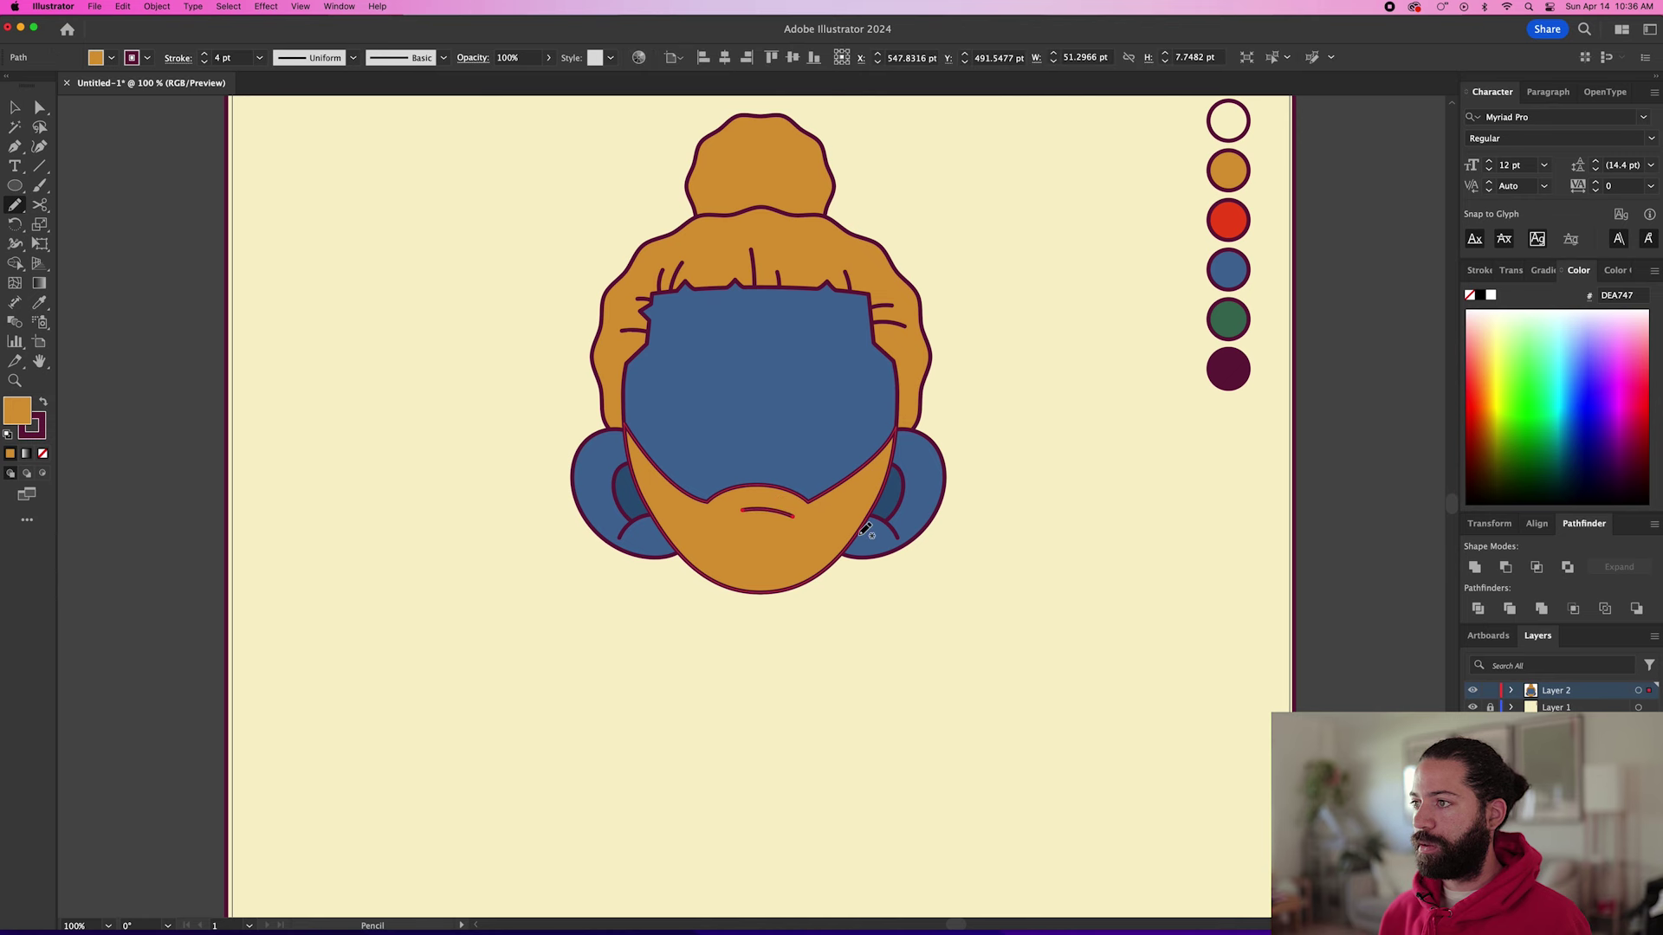
key("Left")
key("Left")
key("Left")
key("Left")
key("Down")
key("Down")
left_click(973, 571, "super")
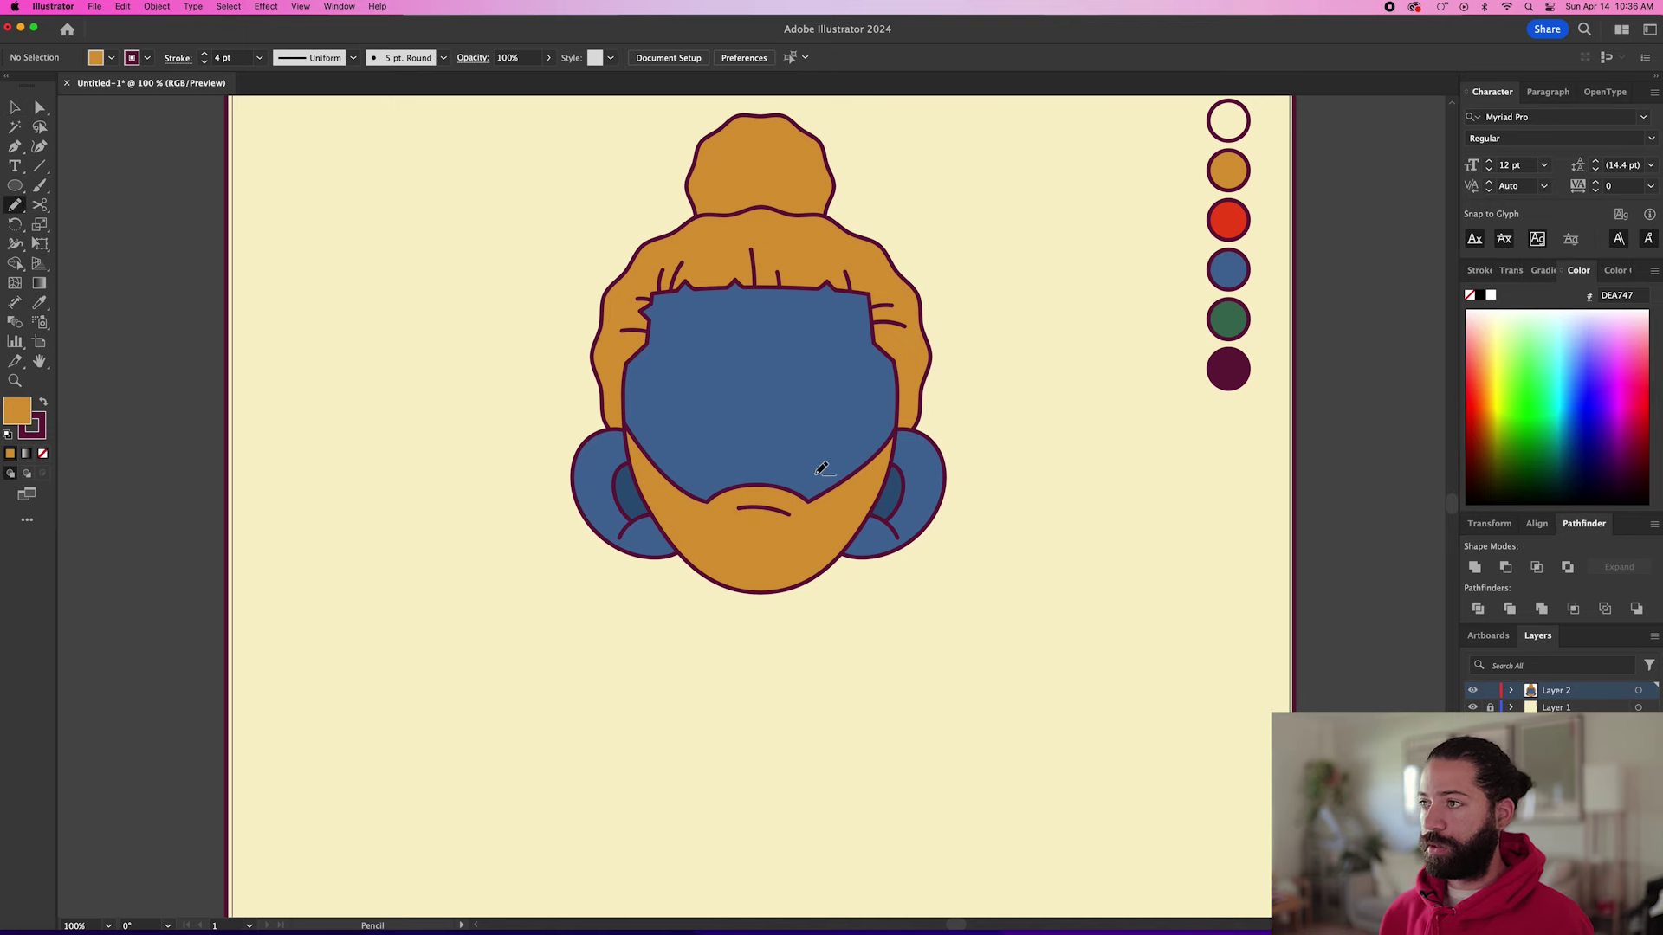
Draw a small unfilled hook-shaped nose stroke on the face.
scroll(791, 459, "up", 5)
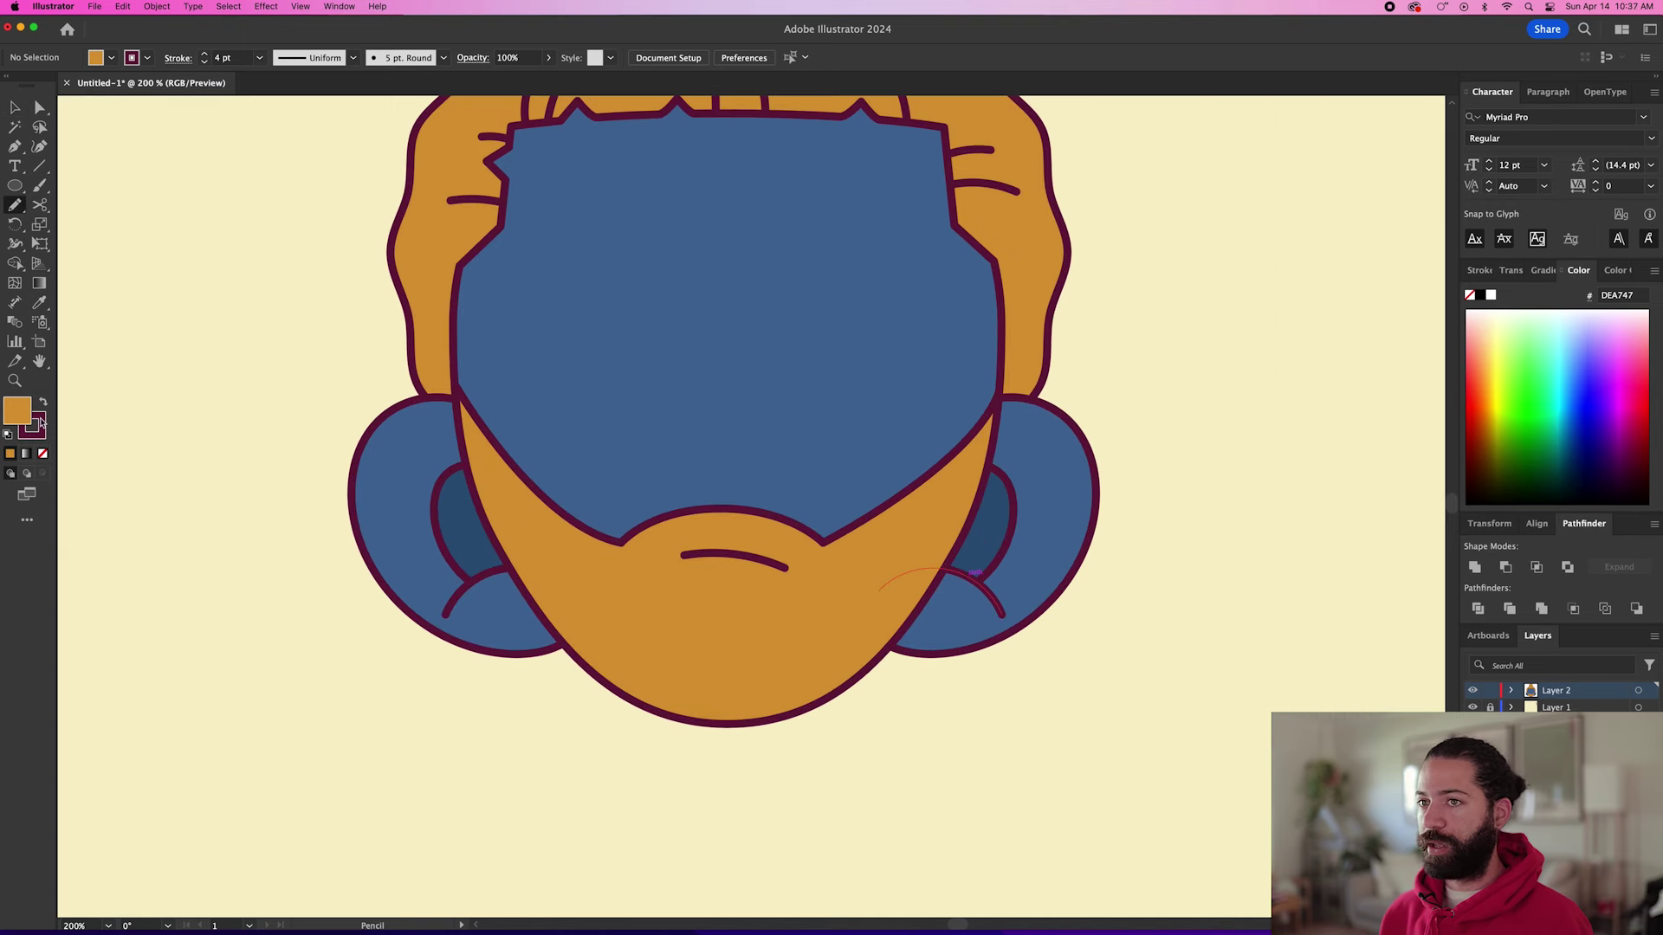
left_click(43, 455)
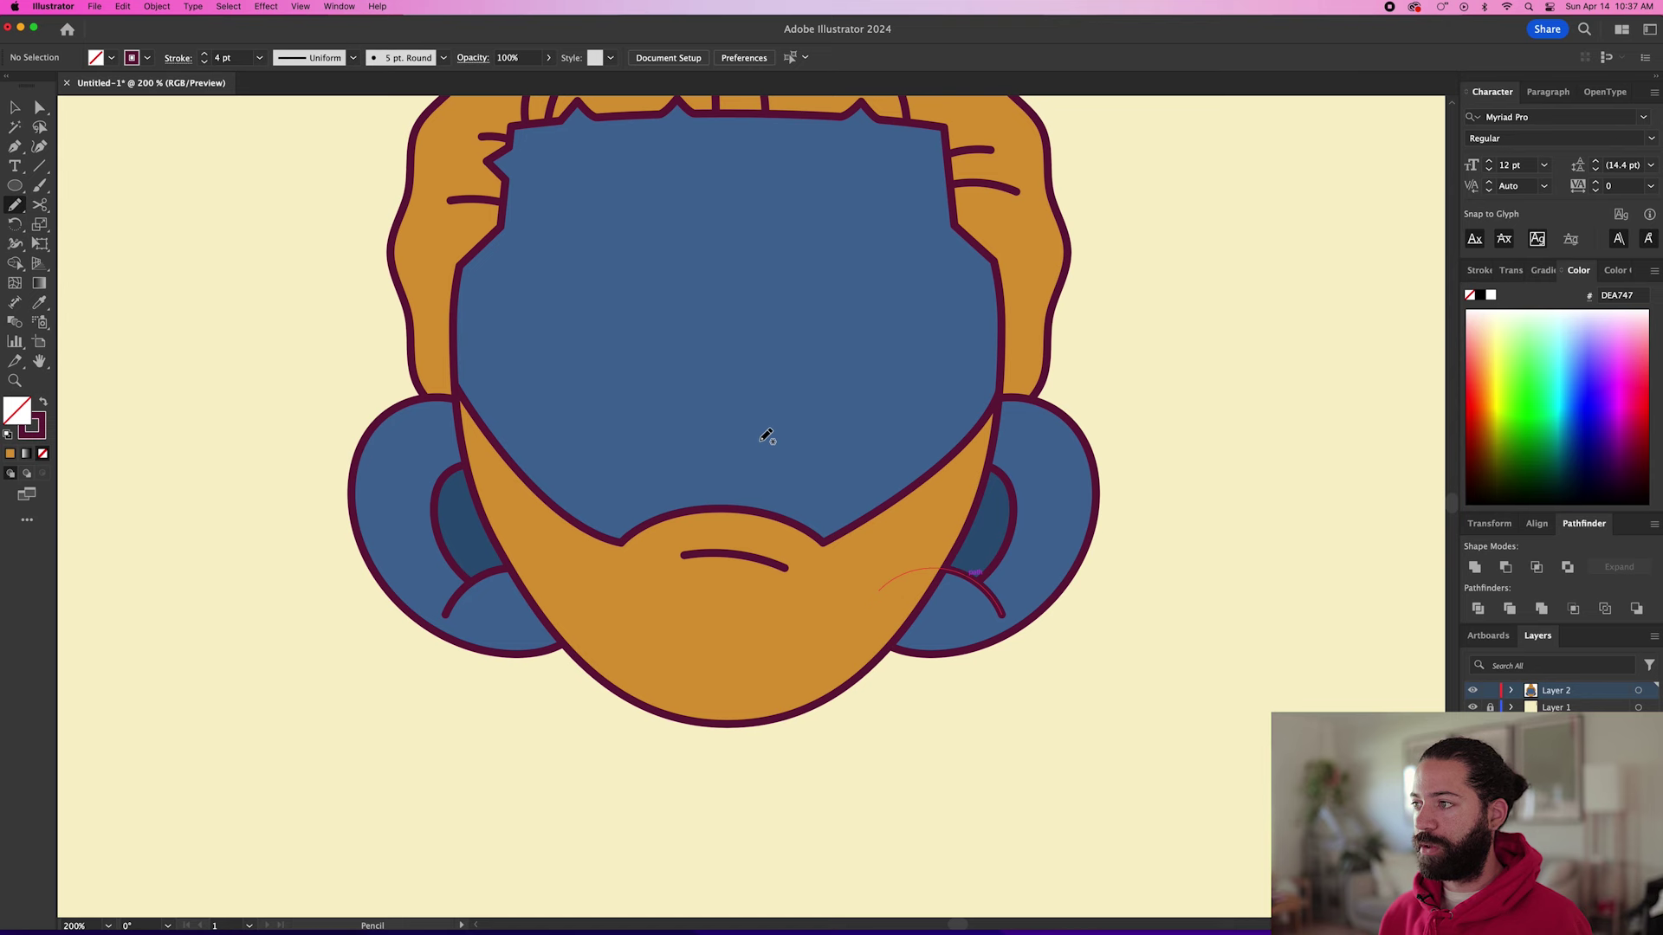
mouse_move(710, 451)
left_mouse_down()
mouse_move(759, 444)
mouse_move(762, 483)
left_mouse_up()
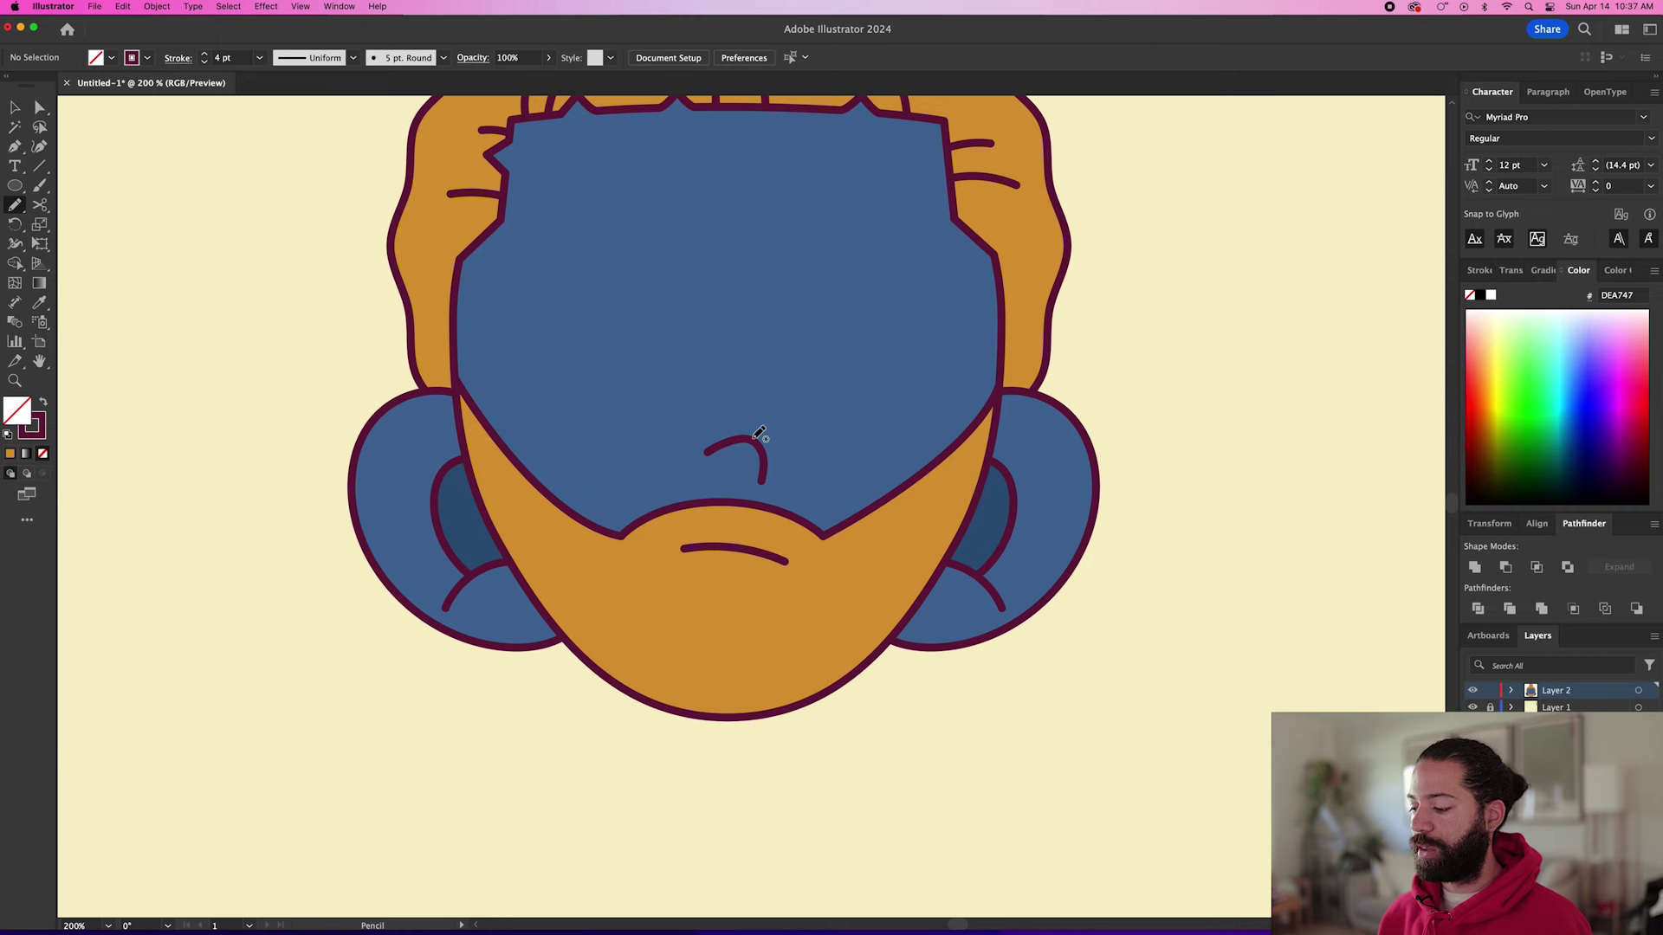
left_click_drag(757, 416, 755, 413)
left_click(1184, 479, "super")
Sample the cream colour from the palette with the eyedropper.
key("i")
scroll(715, 406, "down", 6)
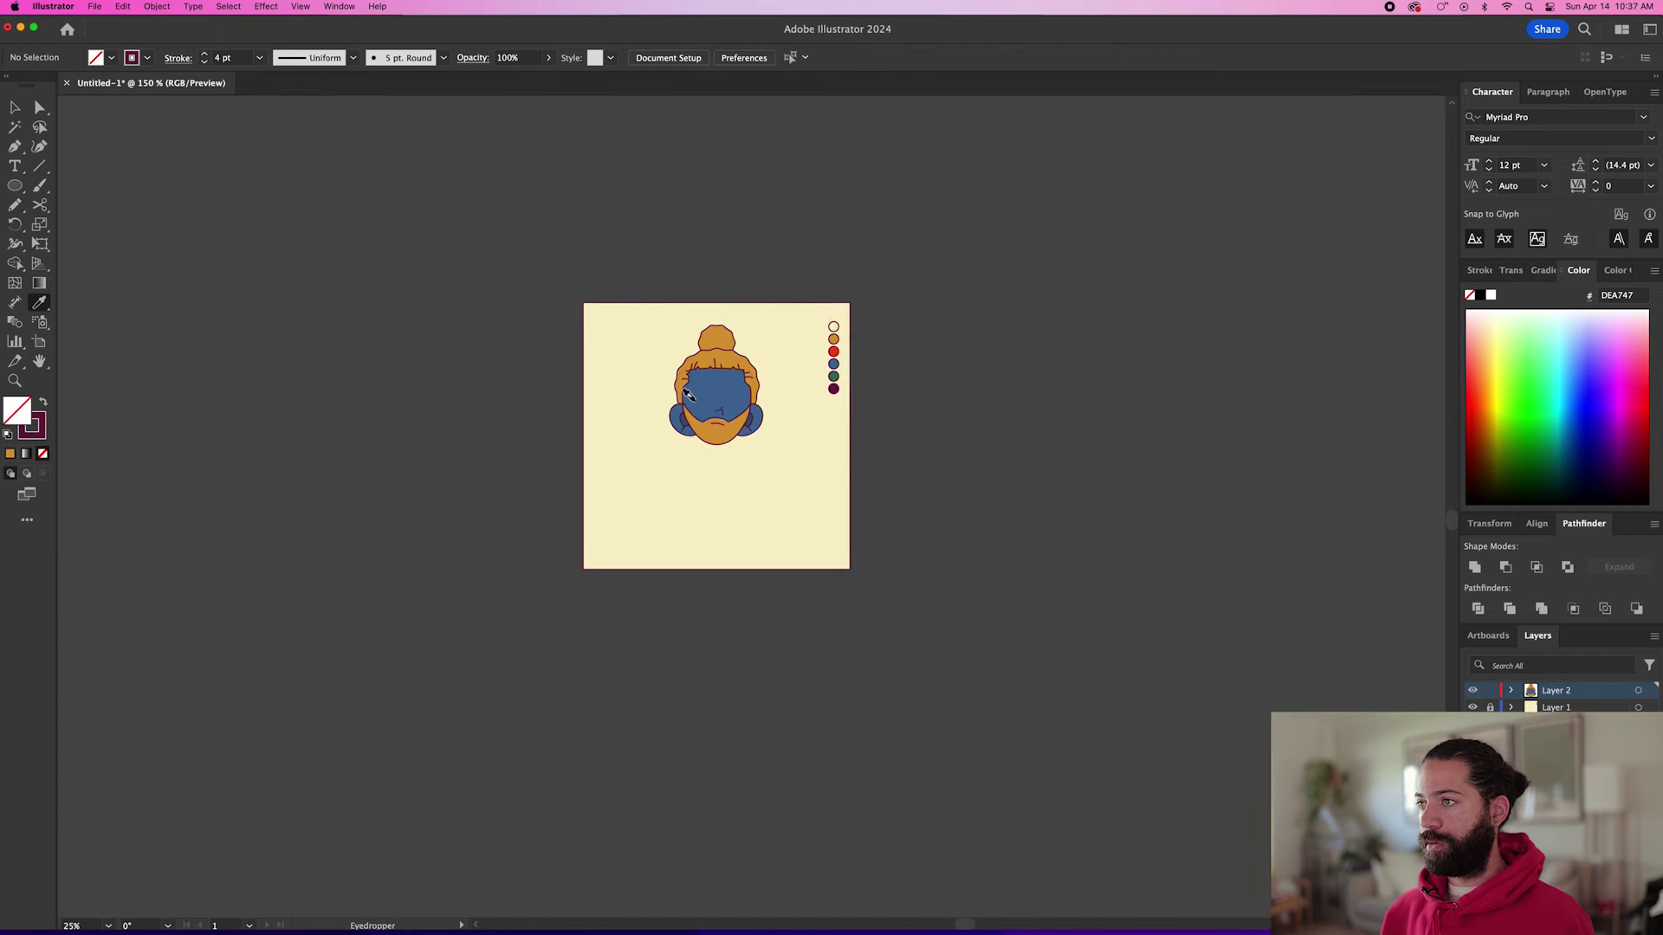
scroll(753, 362, "up", 5)
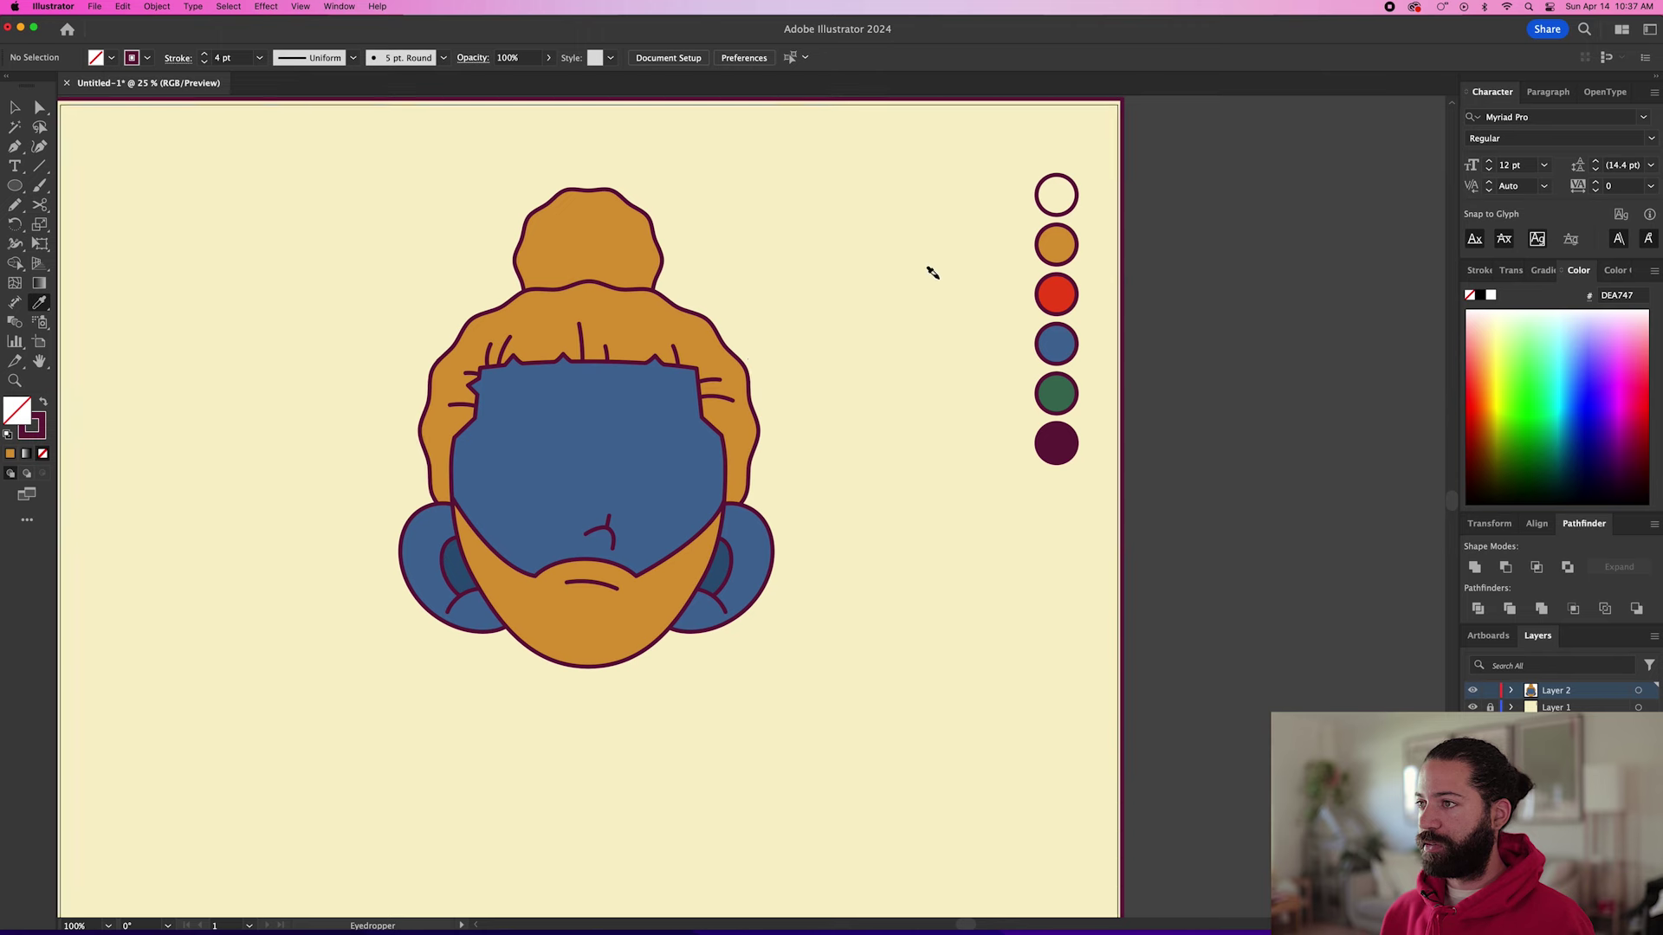
left_click(1052, 193)
scroll(568, 498, "up", 4)
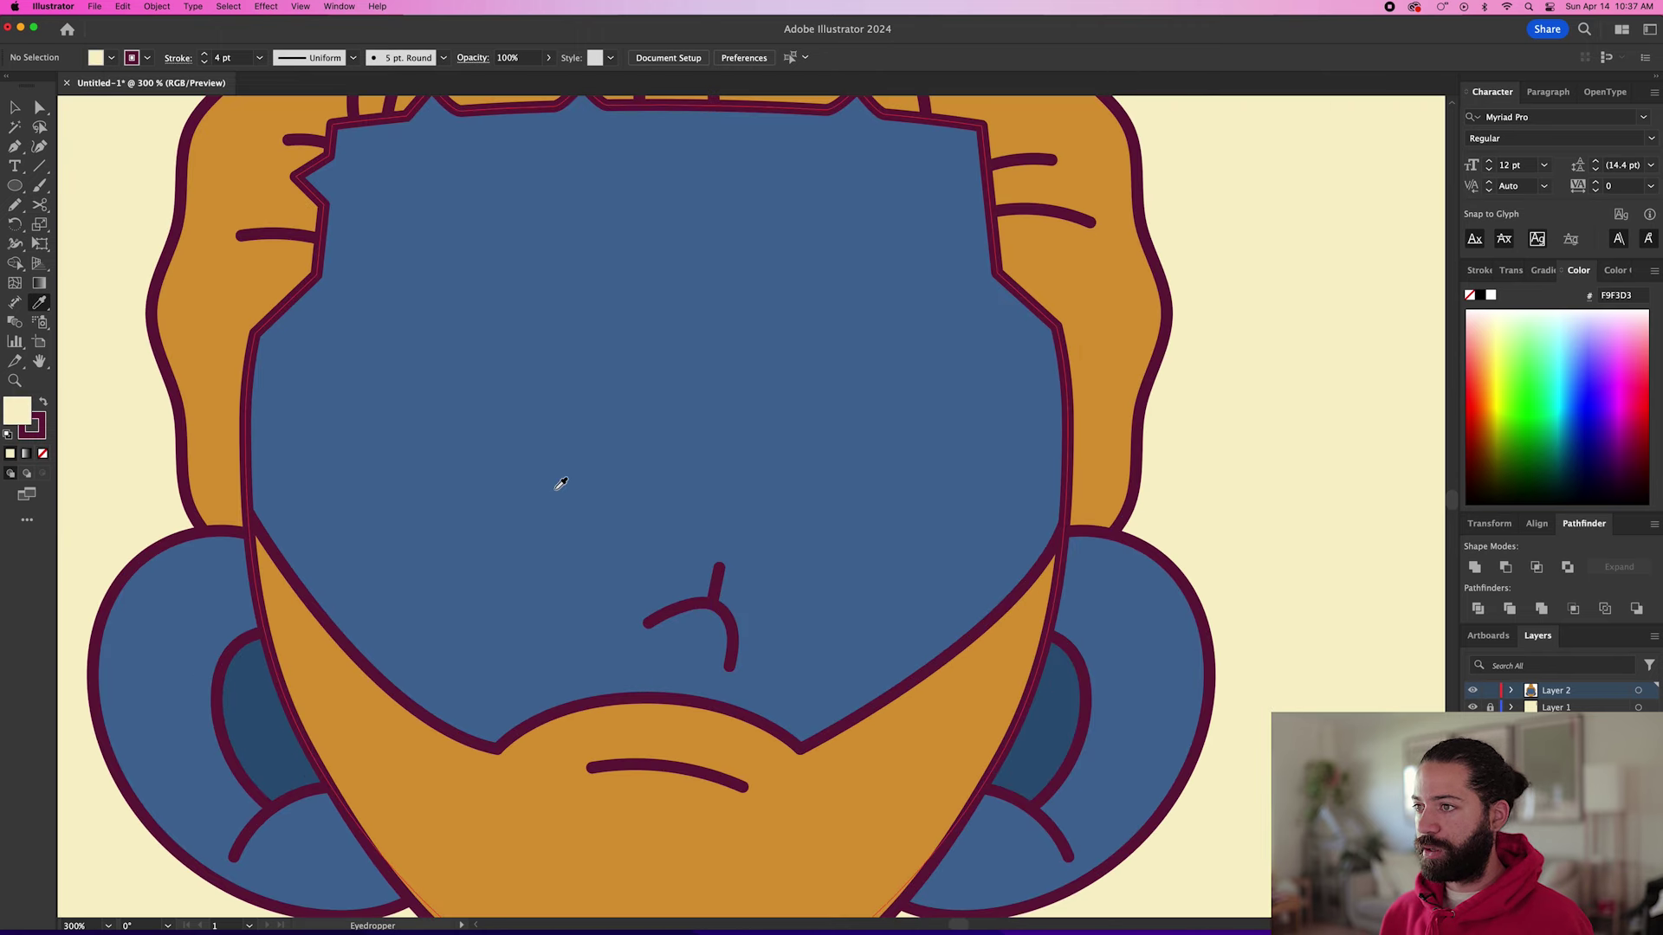
Draw a cream-filled drooping left eye with an iris curve inside.
key("n")
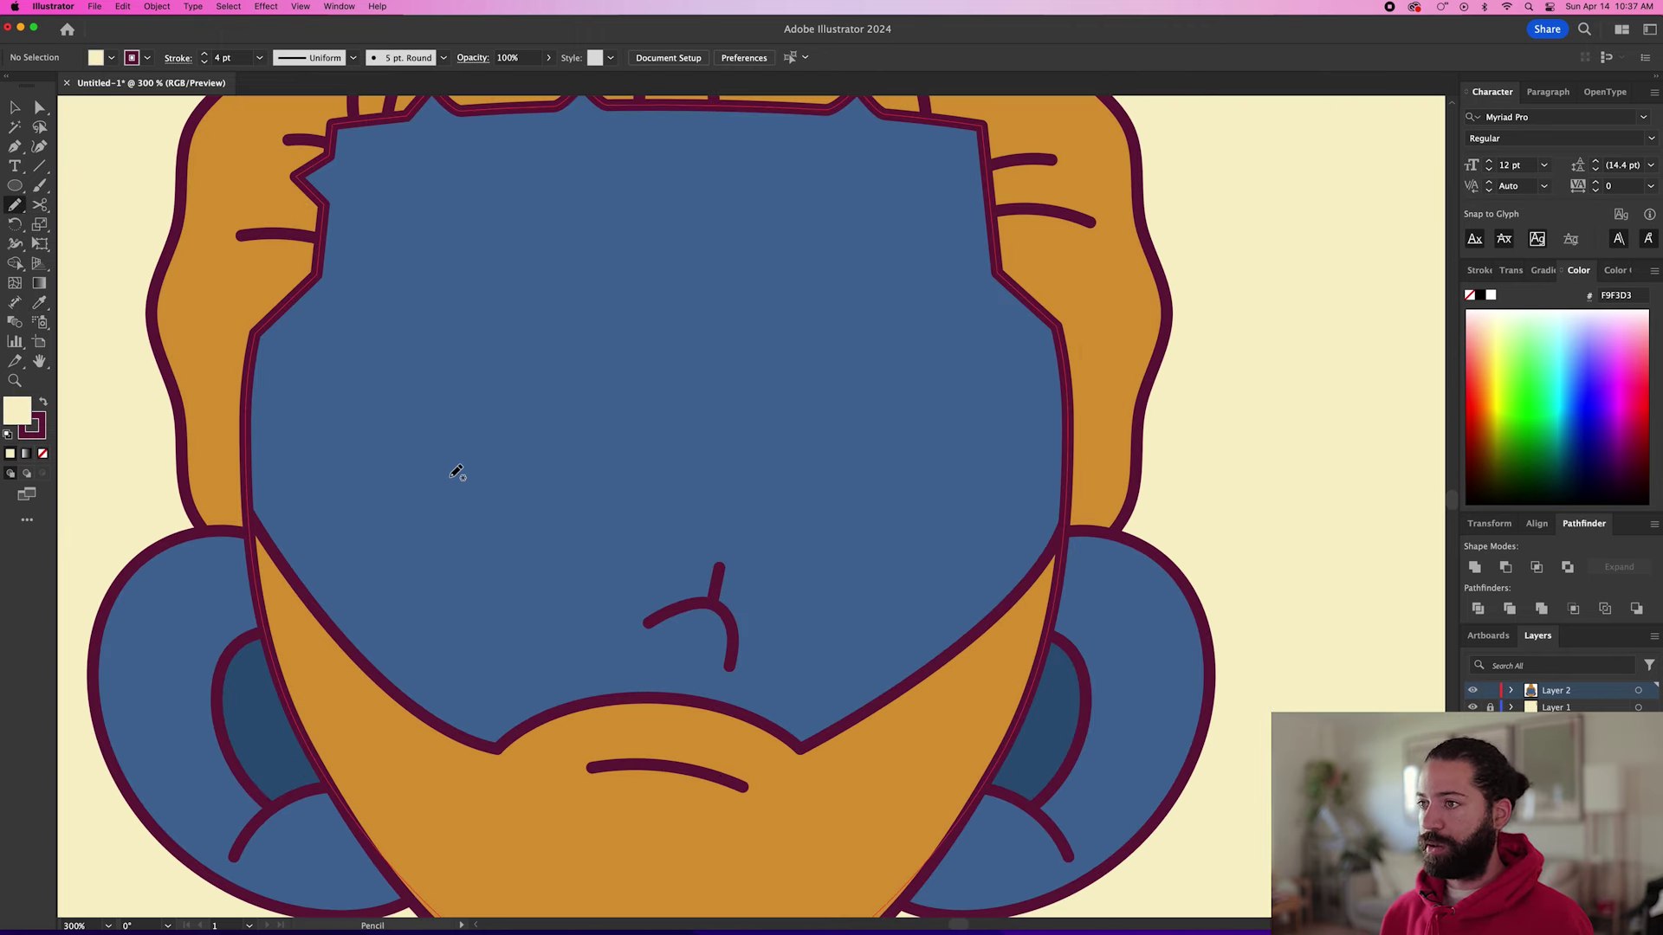
scroll(452, 478, "down", 1)
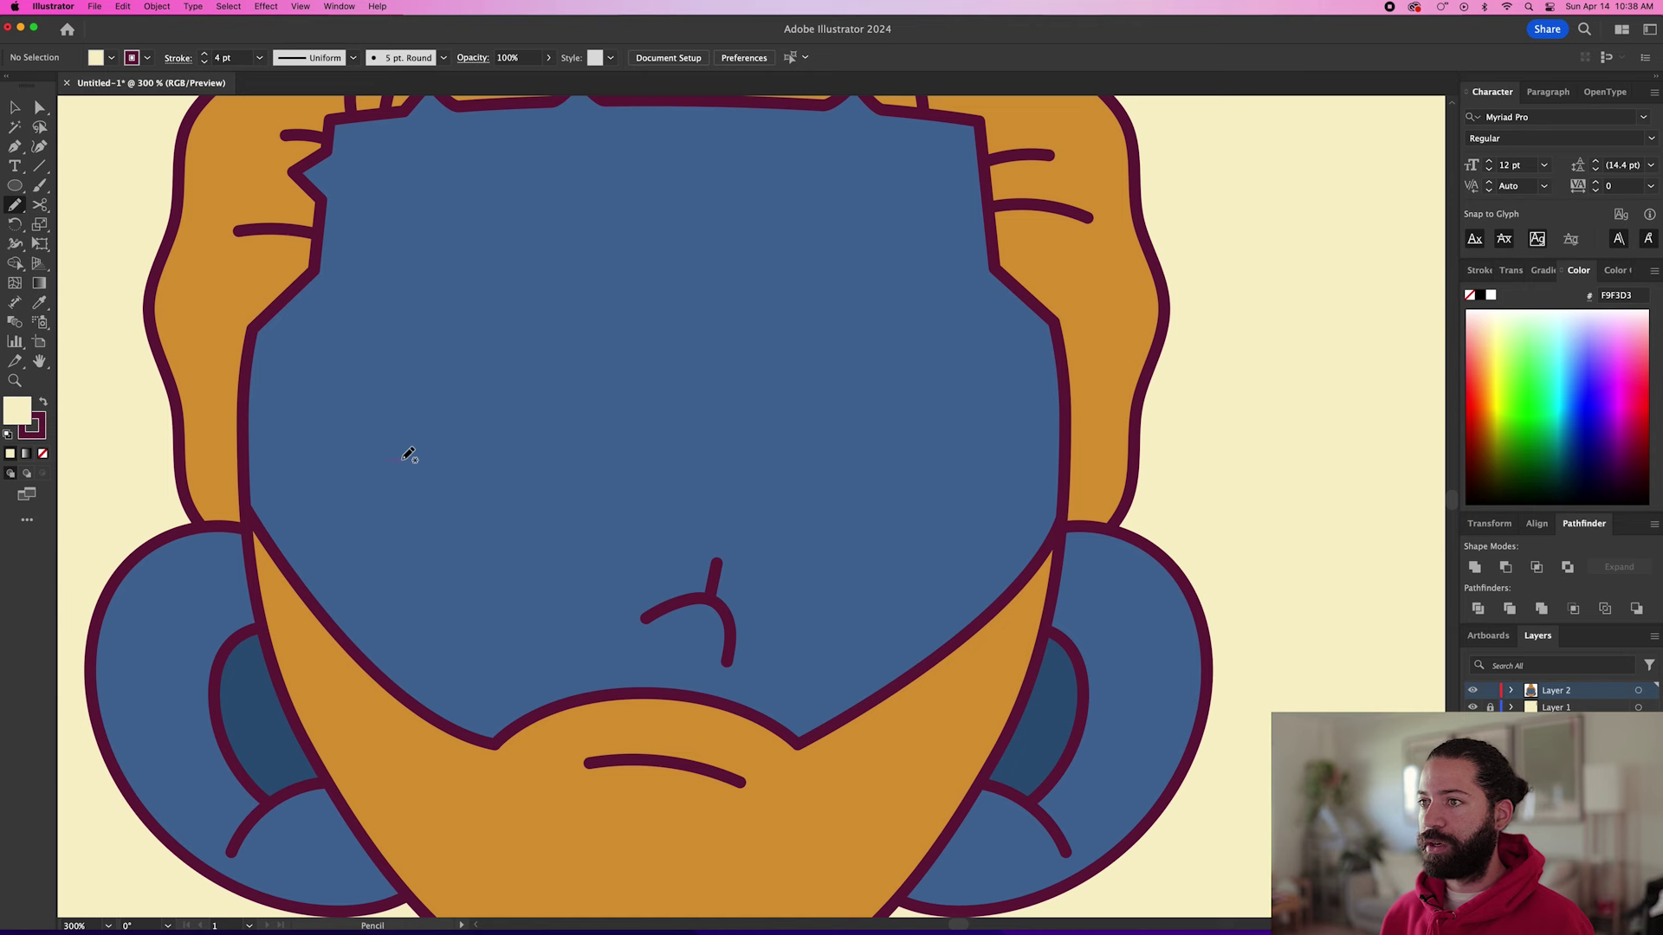
left_click_drag(491, 448, 583, 465)
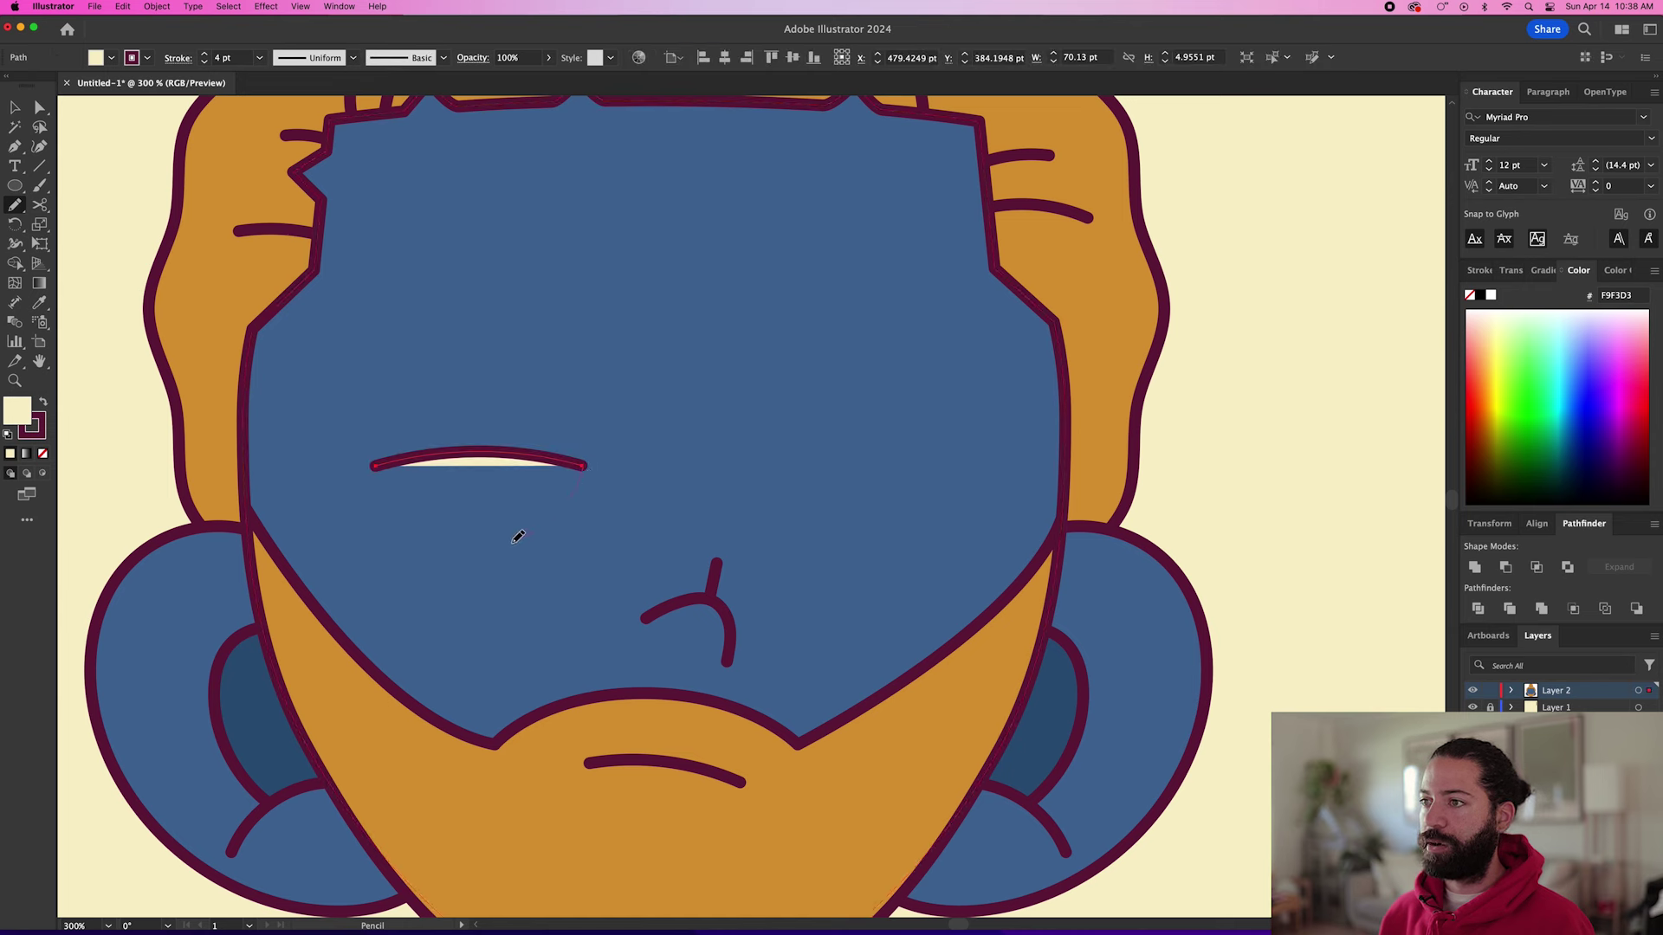
left_click_drag(379, 484, 582, 468)
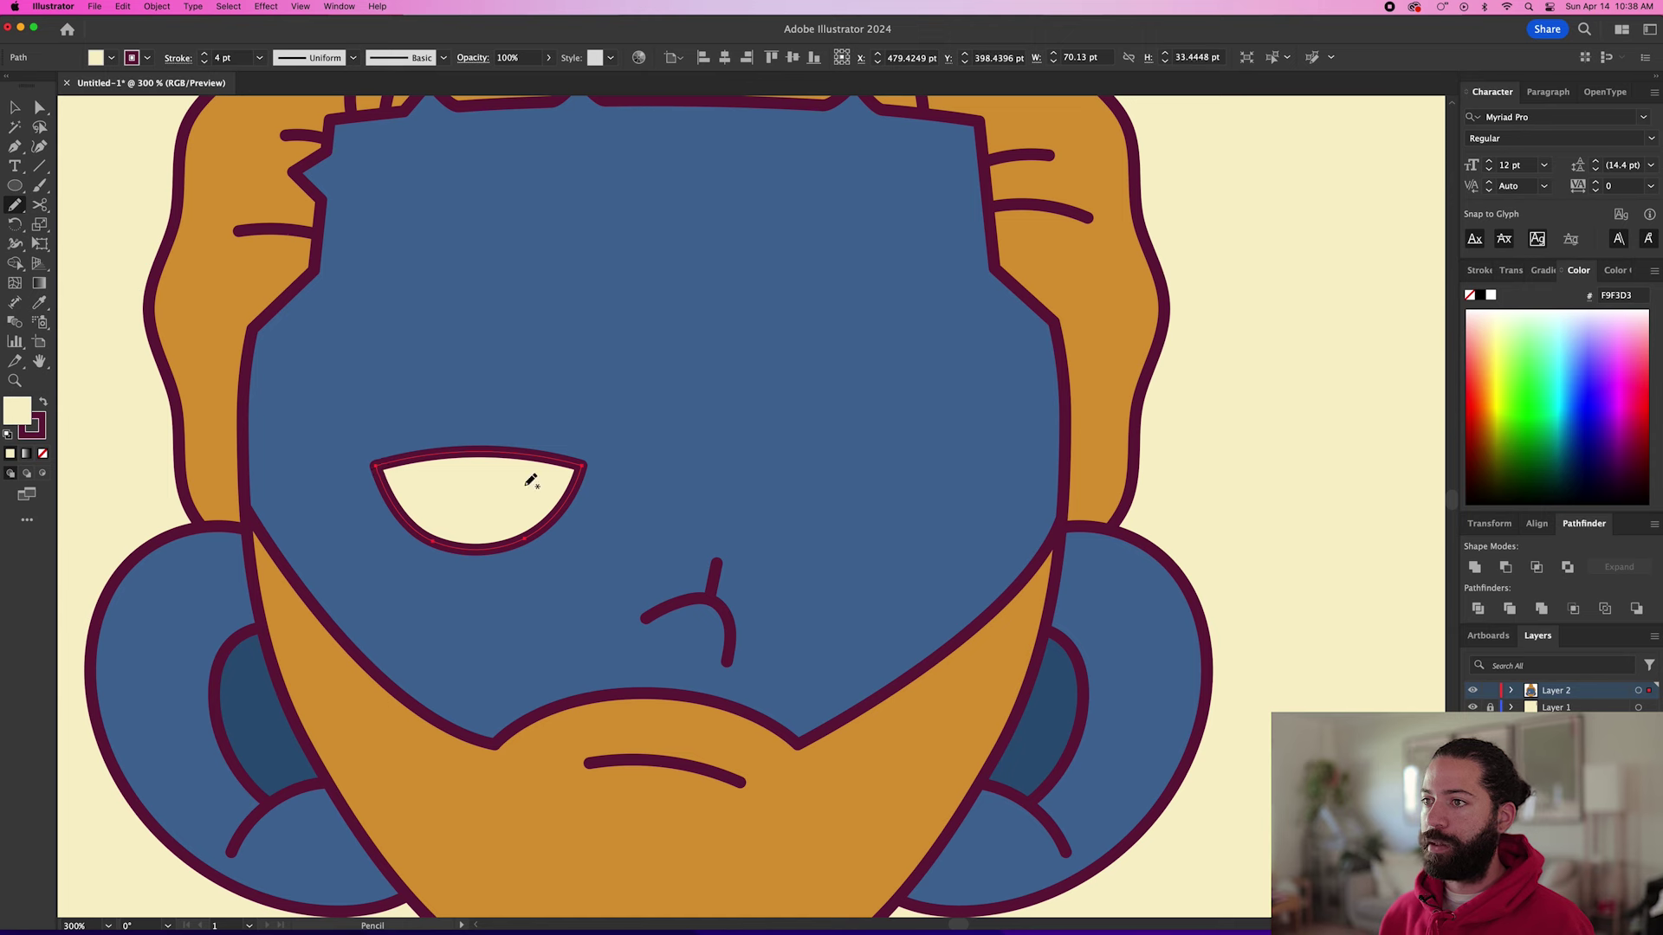
key("v")
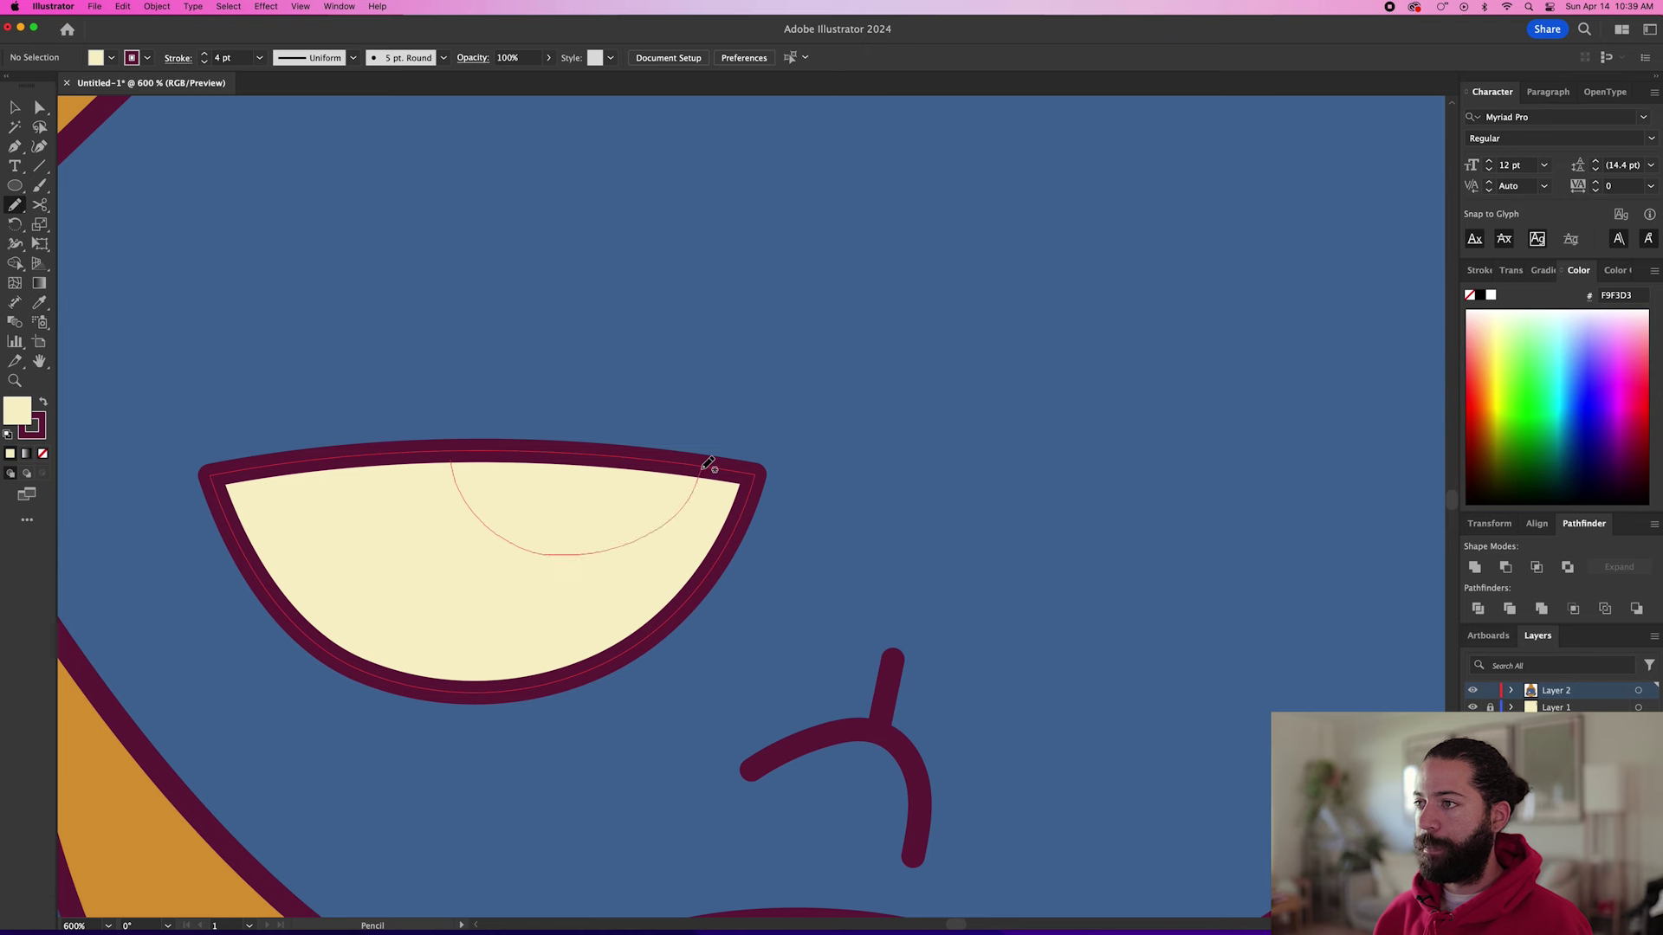
left_click_drag(702, 468, 702, 469)
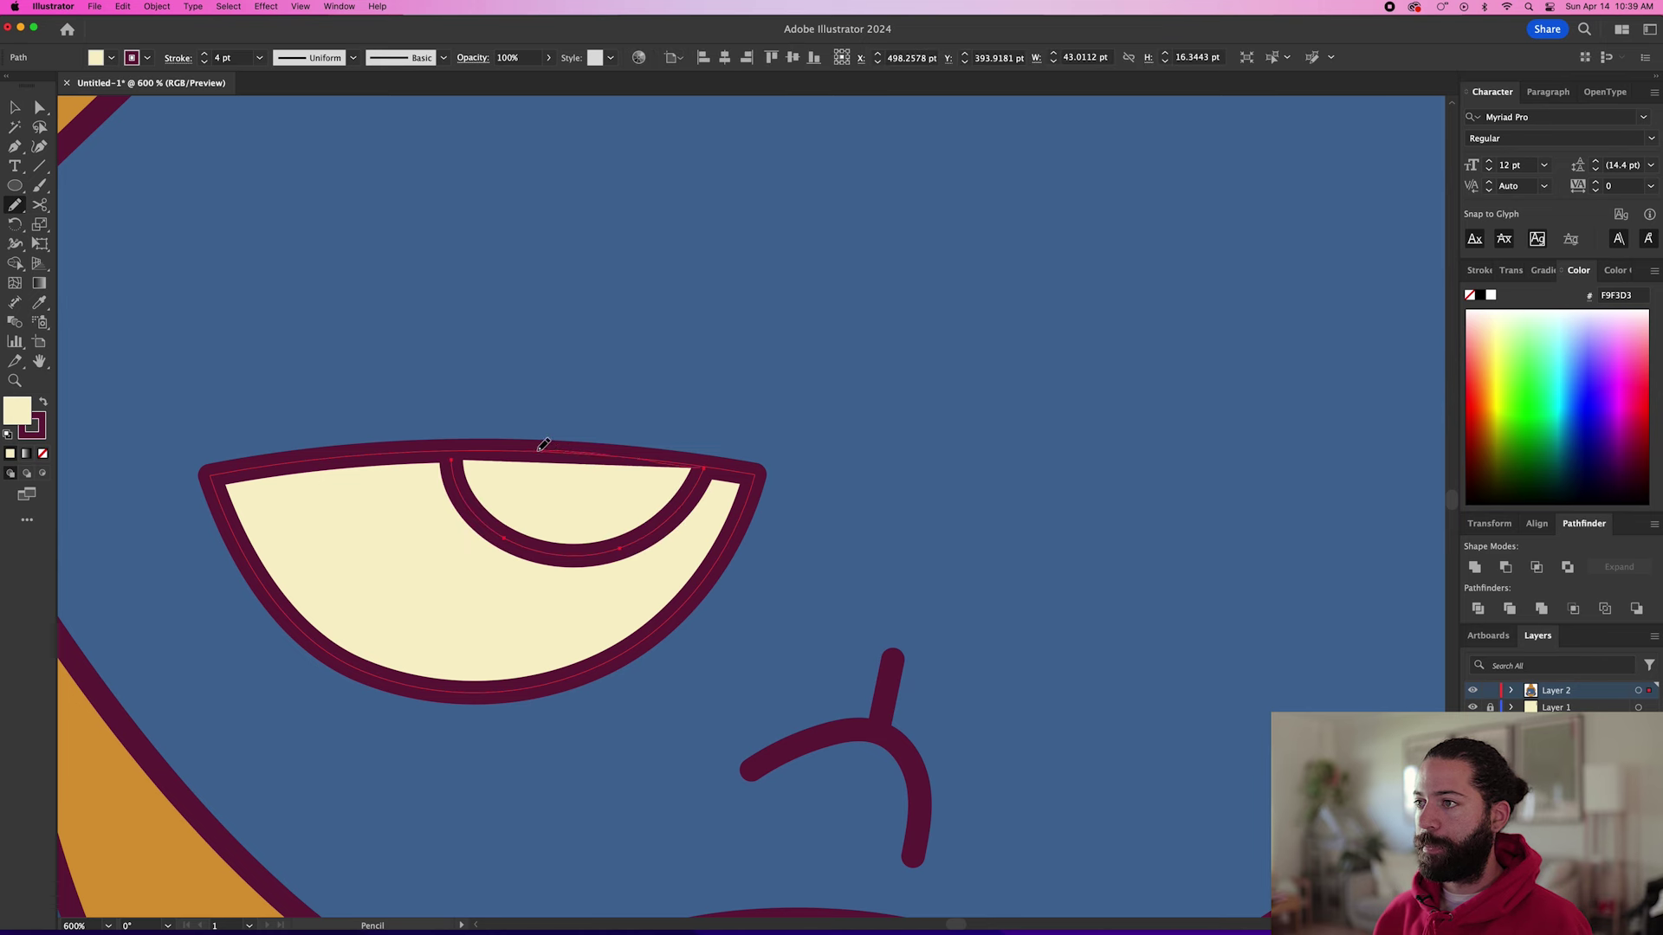
left_click_drag(475, 448, 468, 452)
Colour the pupil maroon from the palette swatch and enlarge it.
key("i")
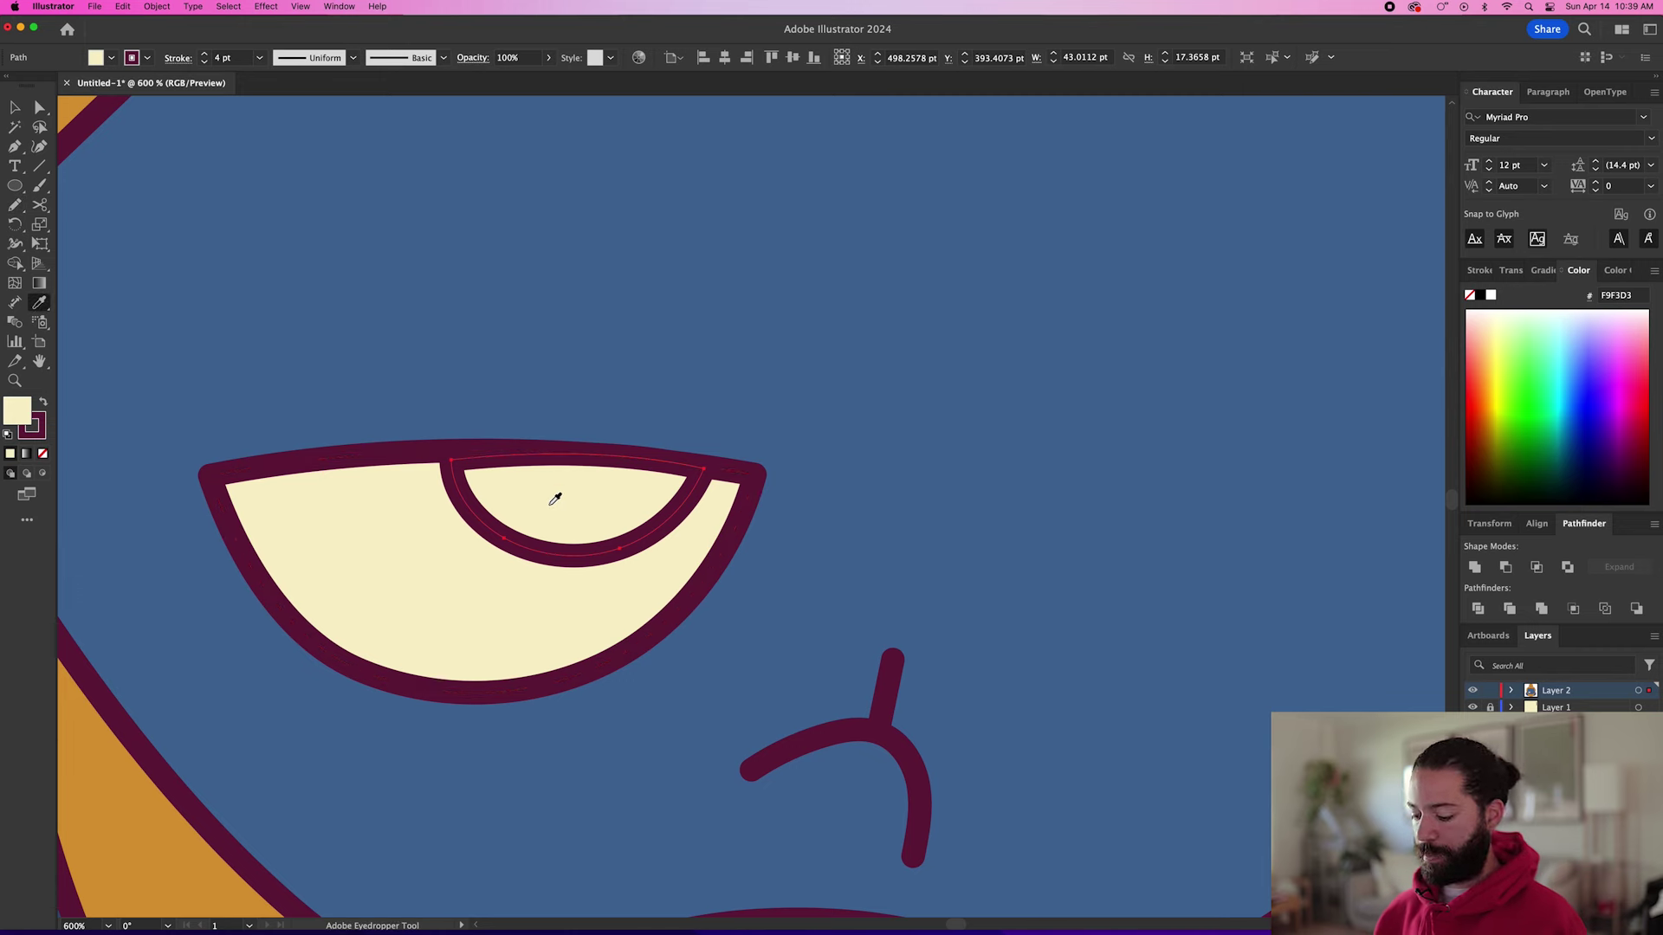
key("ctrl+minus")
key("ctrl+minus")
key("ctrl+minus")
key("ctrl+minus")
left_click(1312, 421)
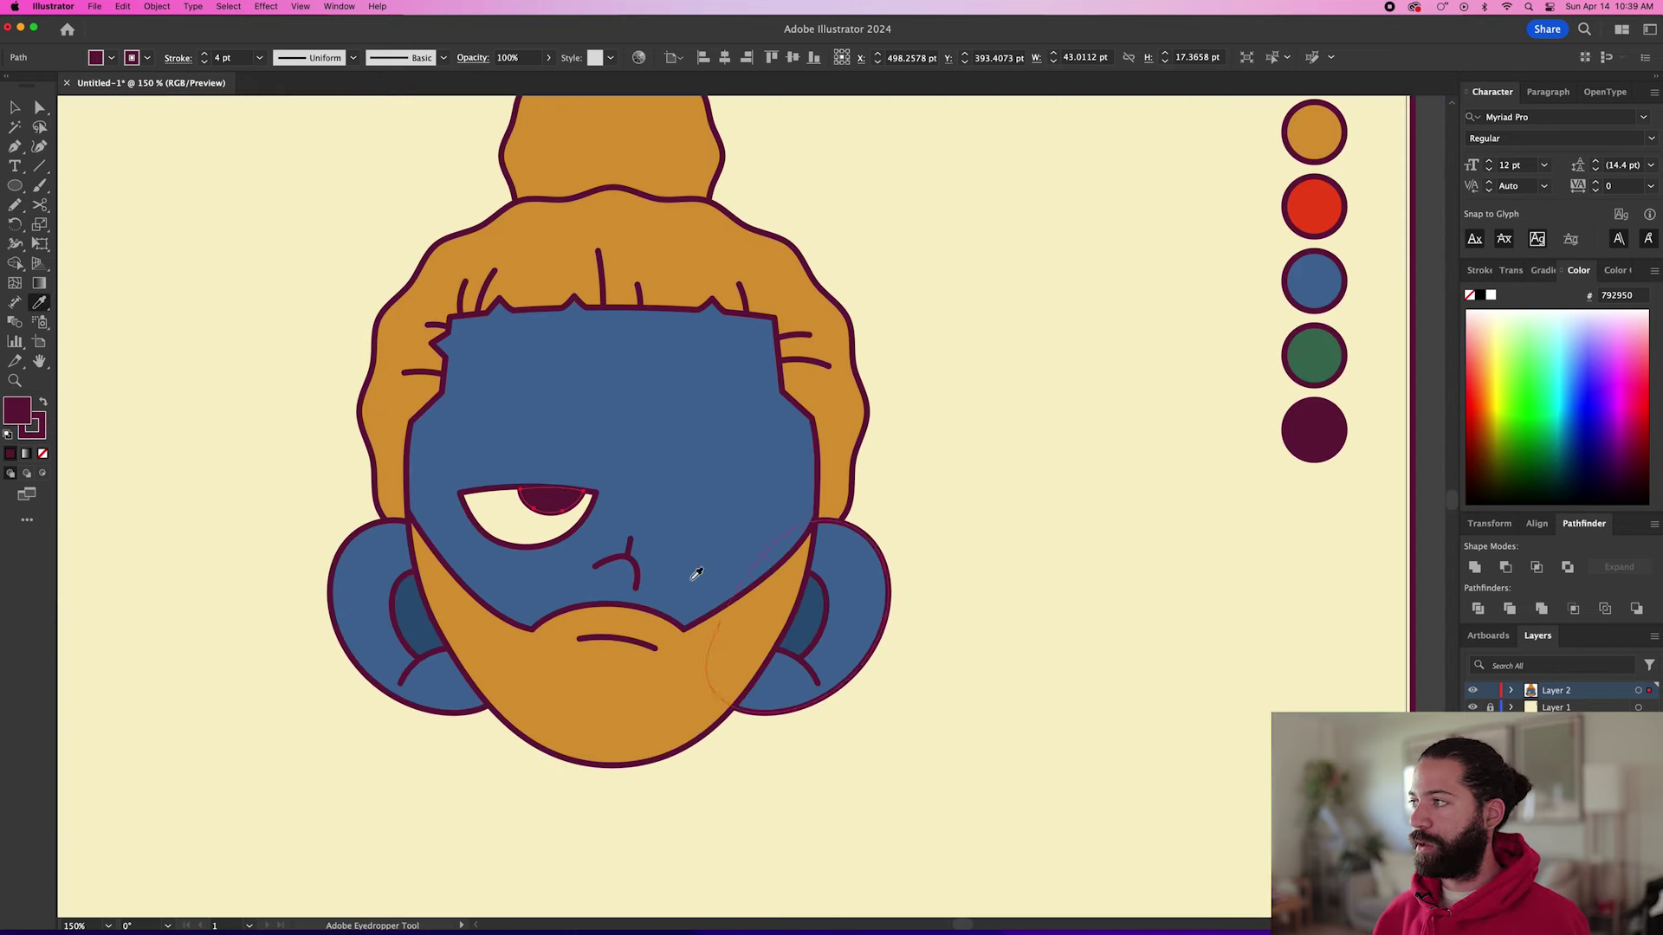
key("v")
key("ctrl+plus")
key("ctrl+plus")
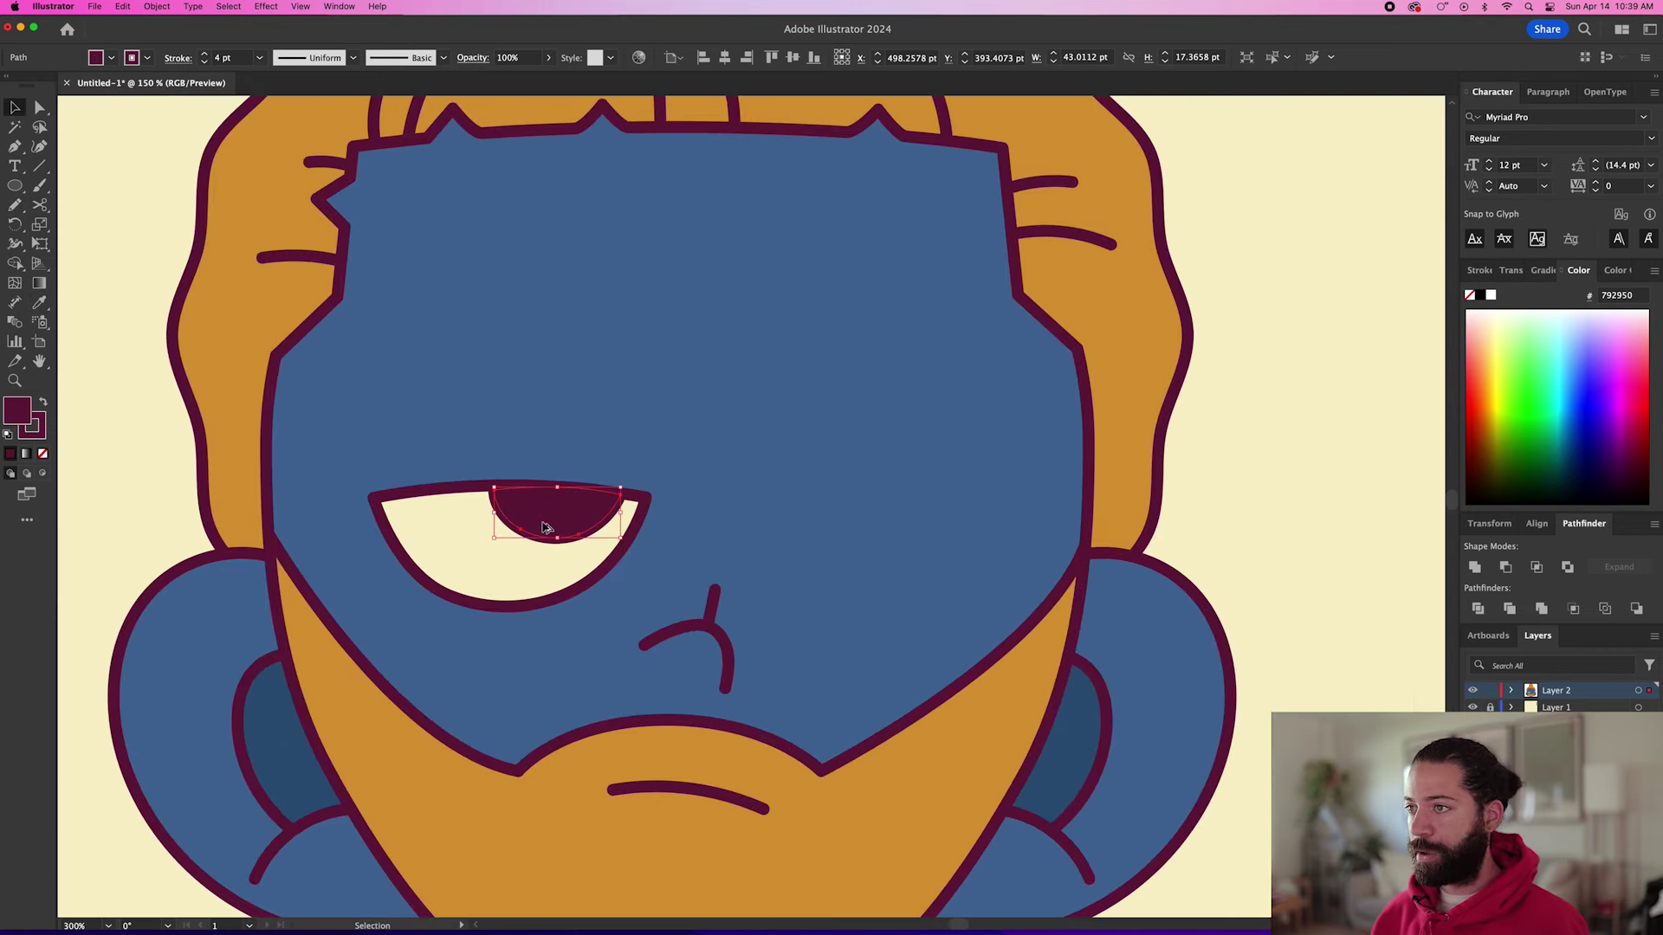
left_click_drag(494, 538, 552, 550)
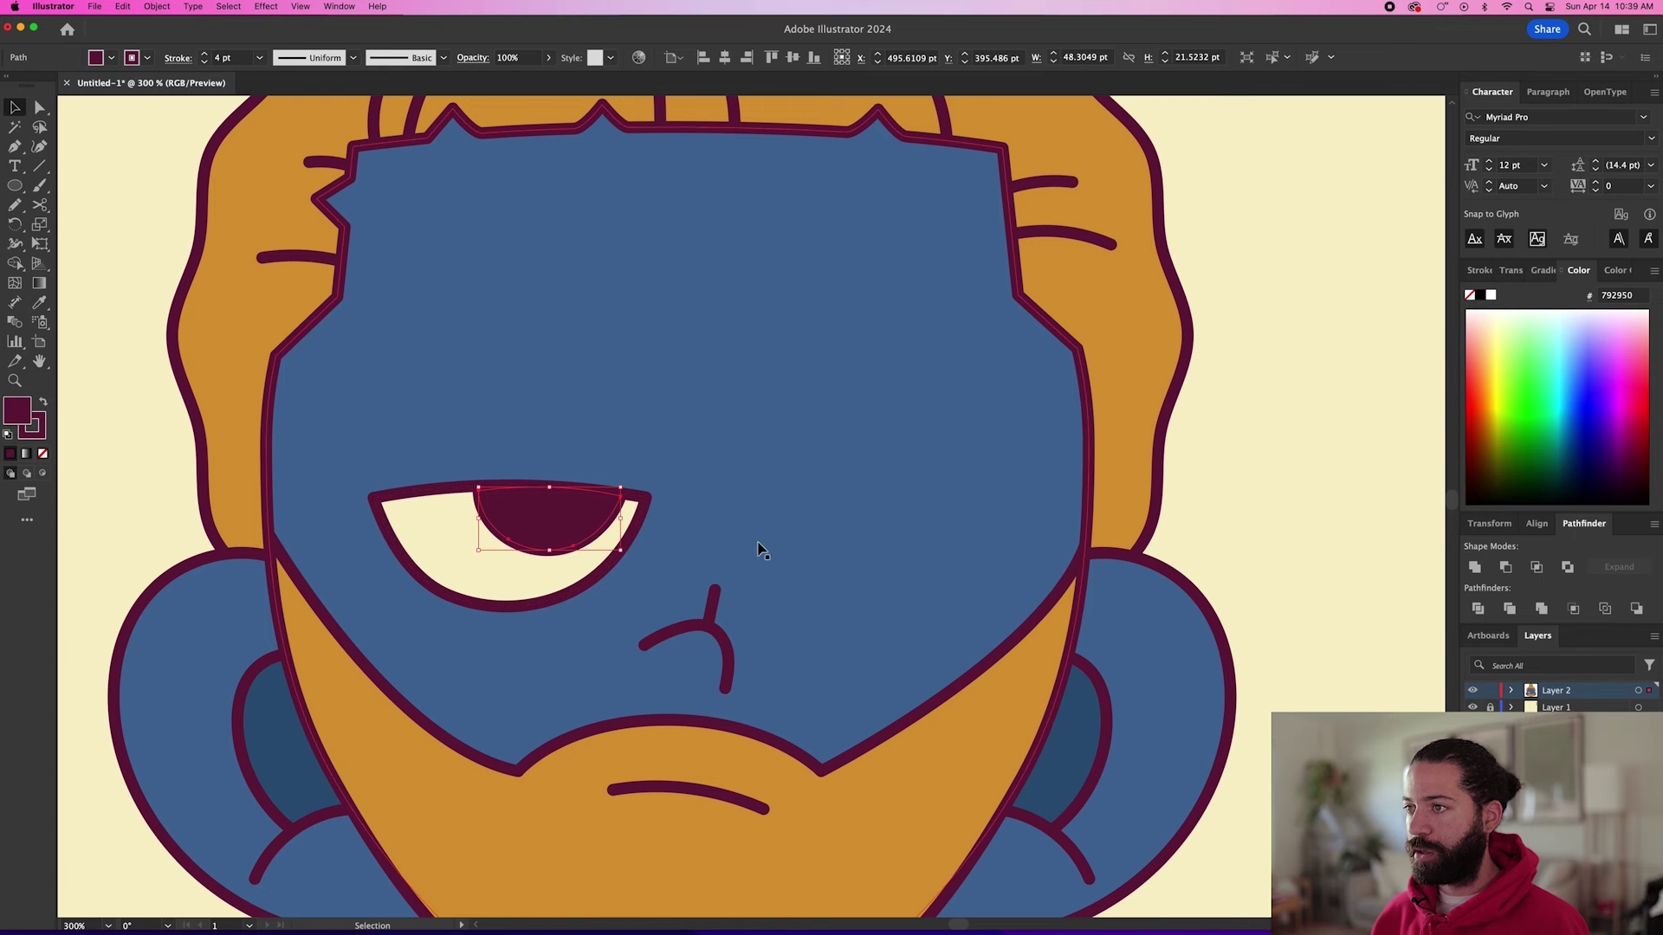
Draw a small cream highlight circle with no outline and duplicate it below-left.
key("l")
scroll(578, 513, "up", 3)
left_click_drag(573, 489, 599, 511)
key("i")
left_click(338, 601)
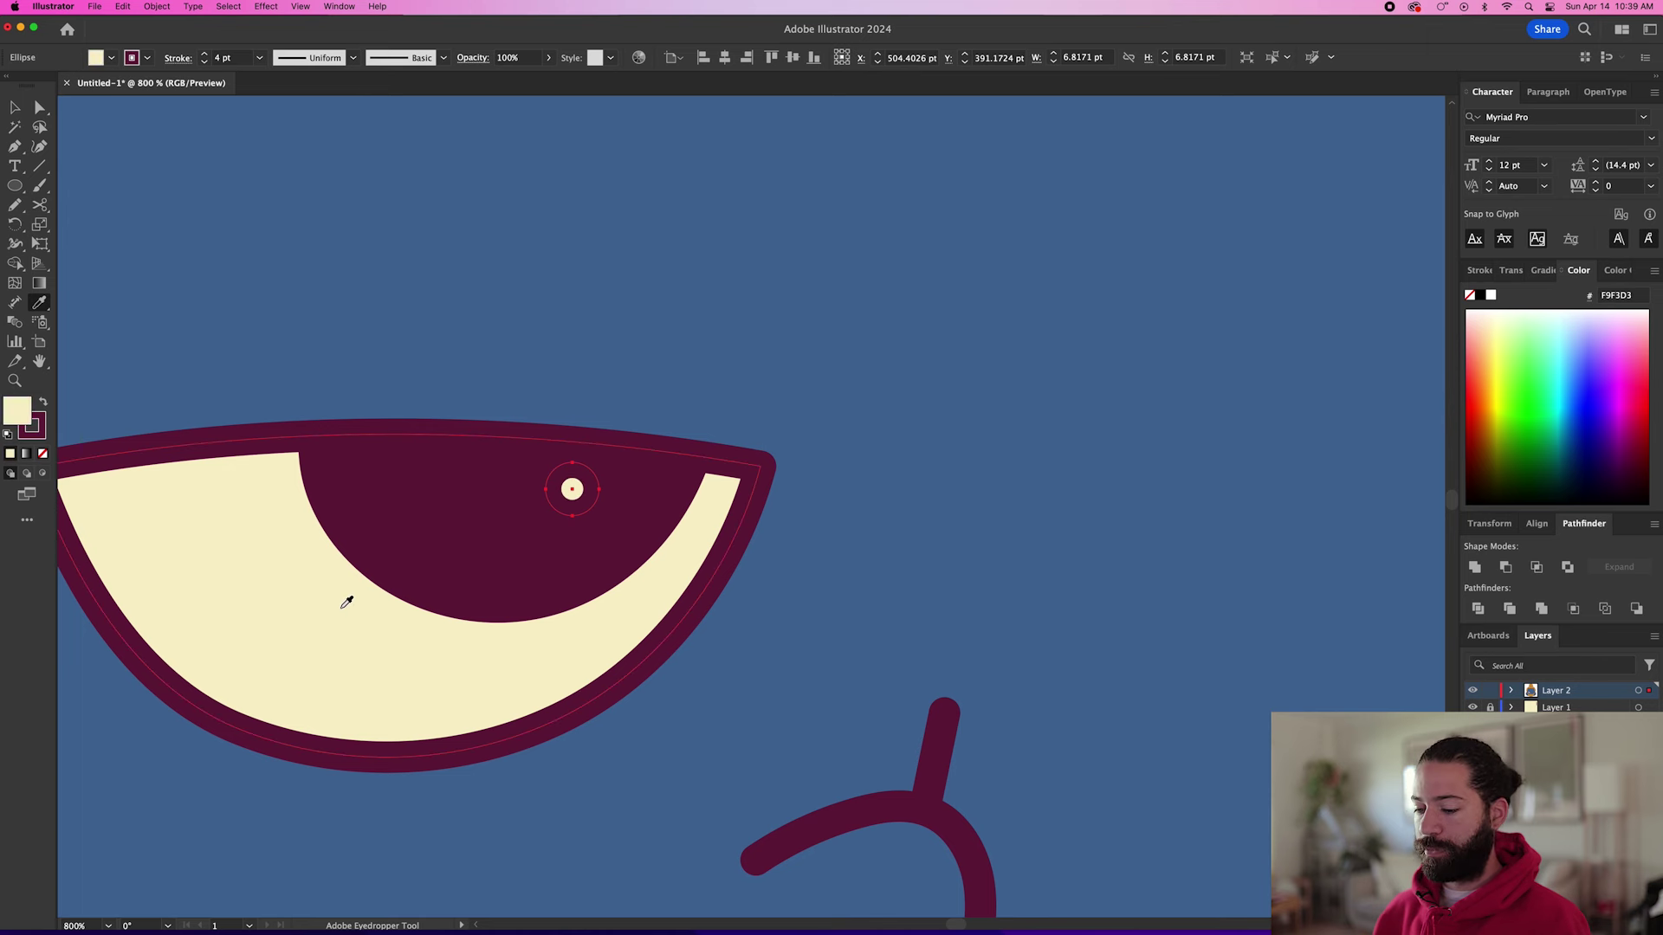
key("v")
left_click(40, 432)
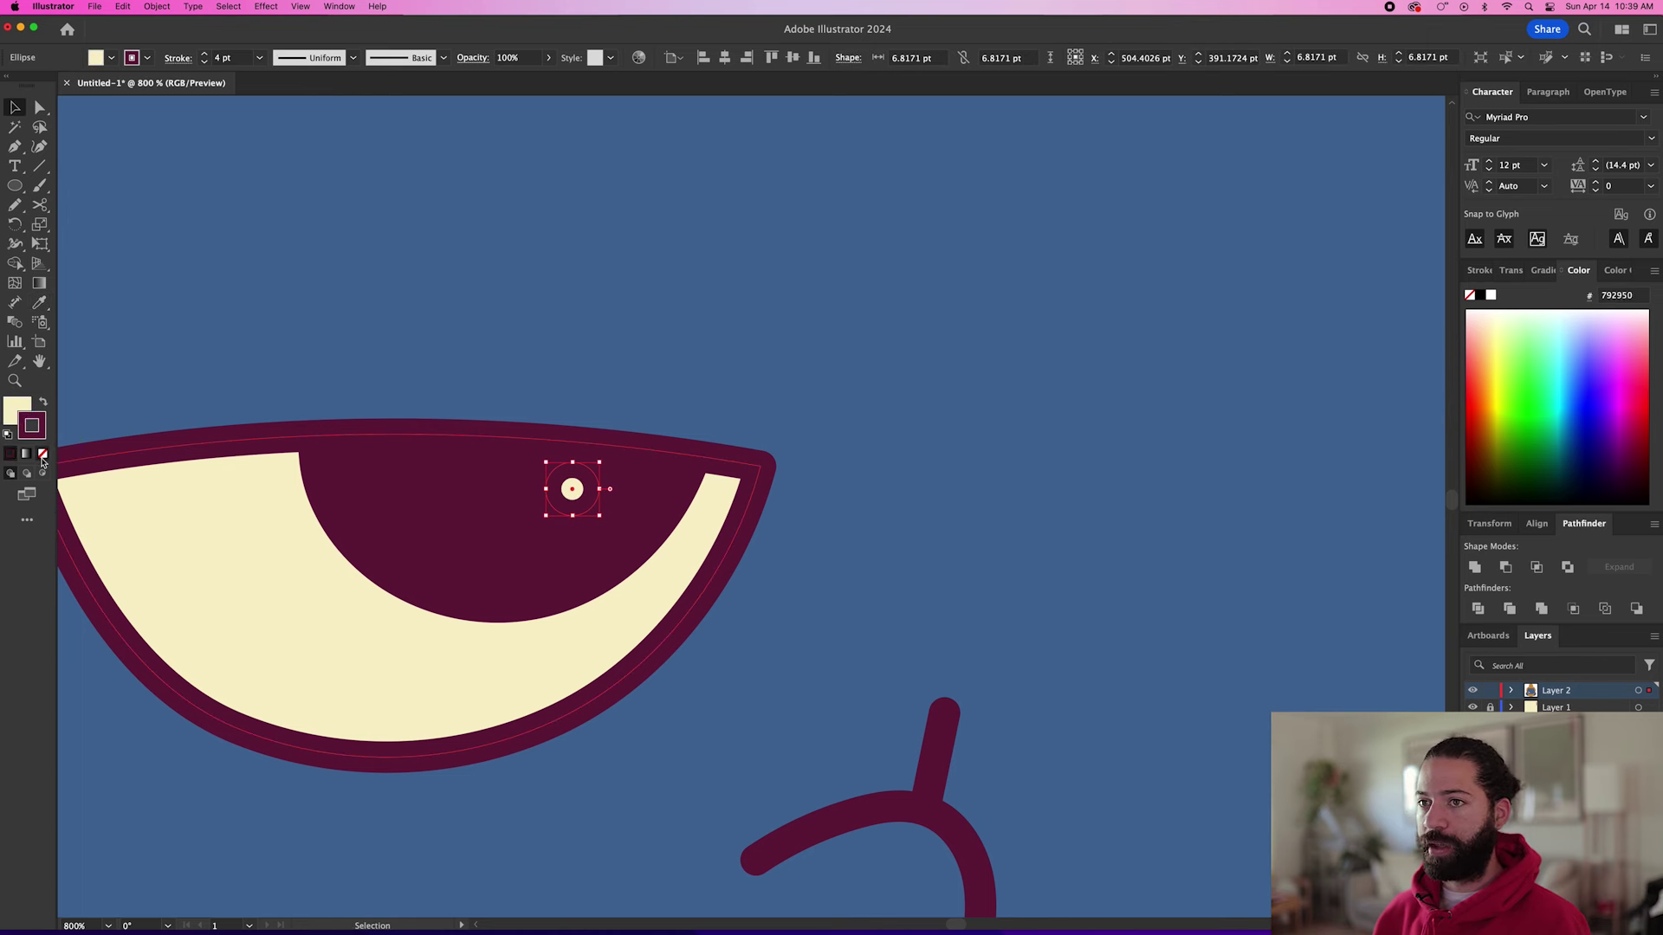
left_click(41, 457)
mouse_move(569, 485)
left_mouse_down()
mouse_move(510, 537)
mouse_move(561, 502)
left_mouse_up()
Scale up both highlight dots and group them.
left_click(508, 539)
left_click(544, 507, "shift")
left_click_drag(491, 559, 477, 571)
key("ctrl+g")
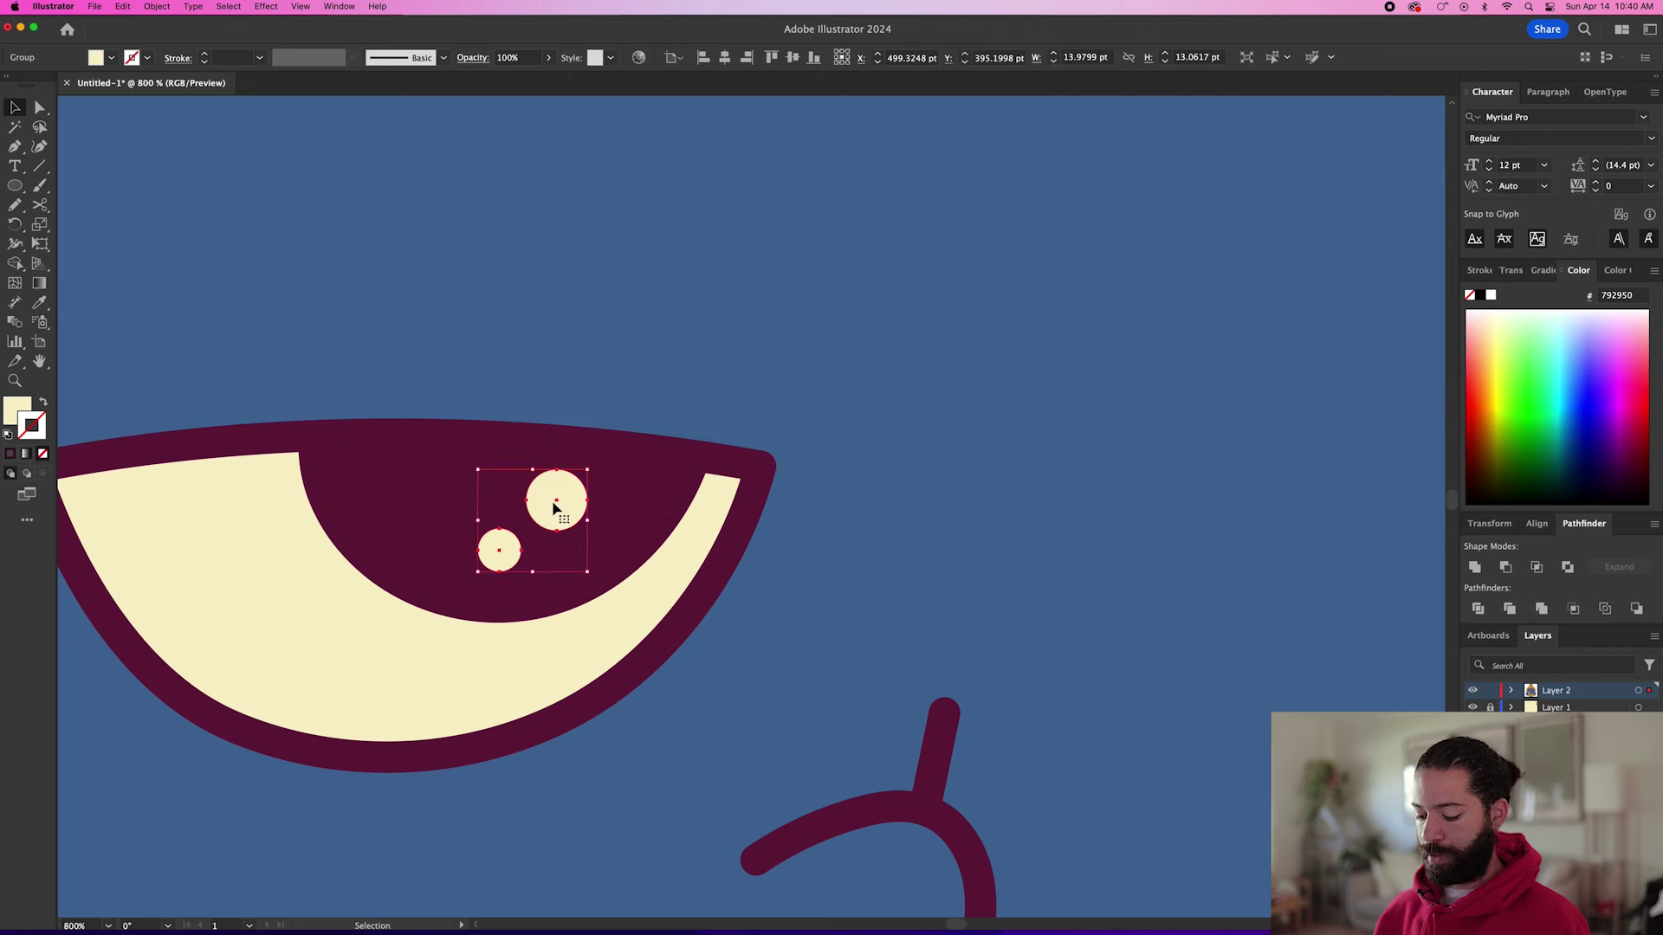
key("ctrl+minus")
key("ctrl+minus")
key("ctrl+minus")
key("ctrl+minus")
left_click(1199, 445)
key("ctrl+minus")
left_click(837, 496)
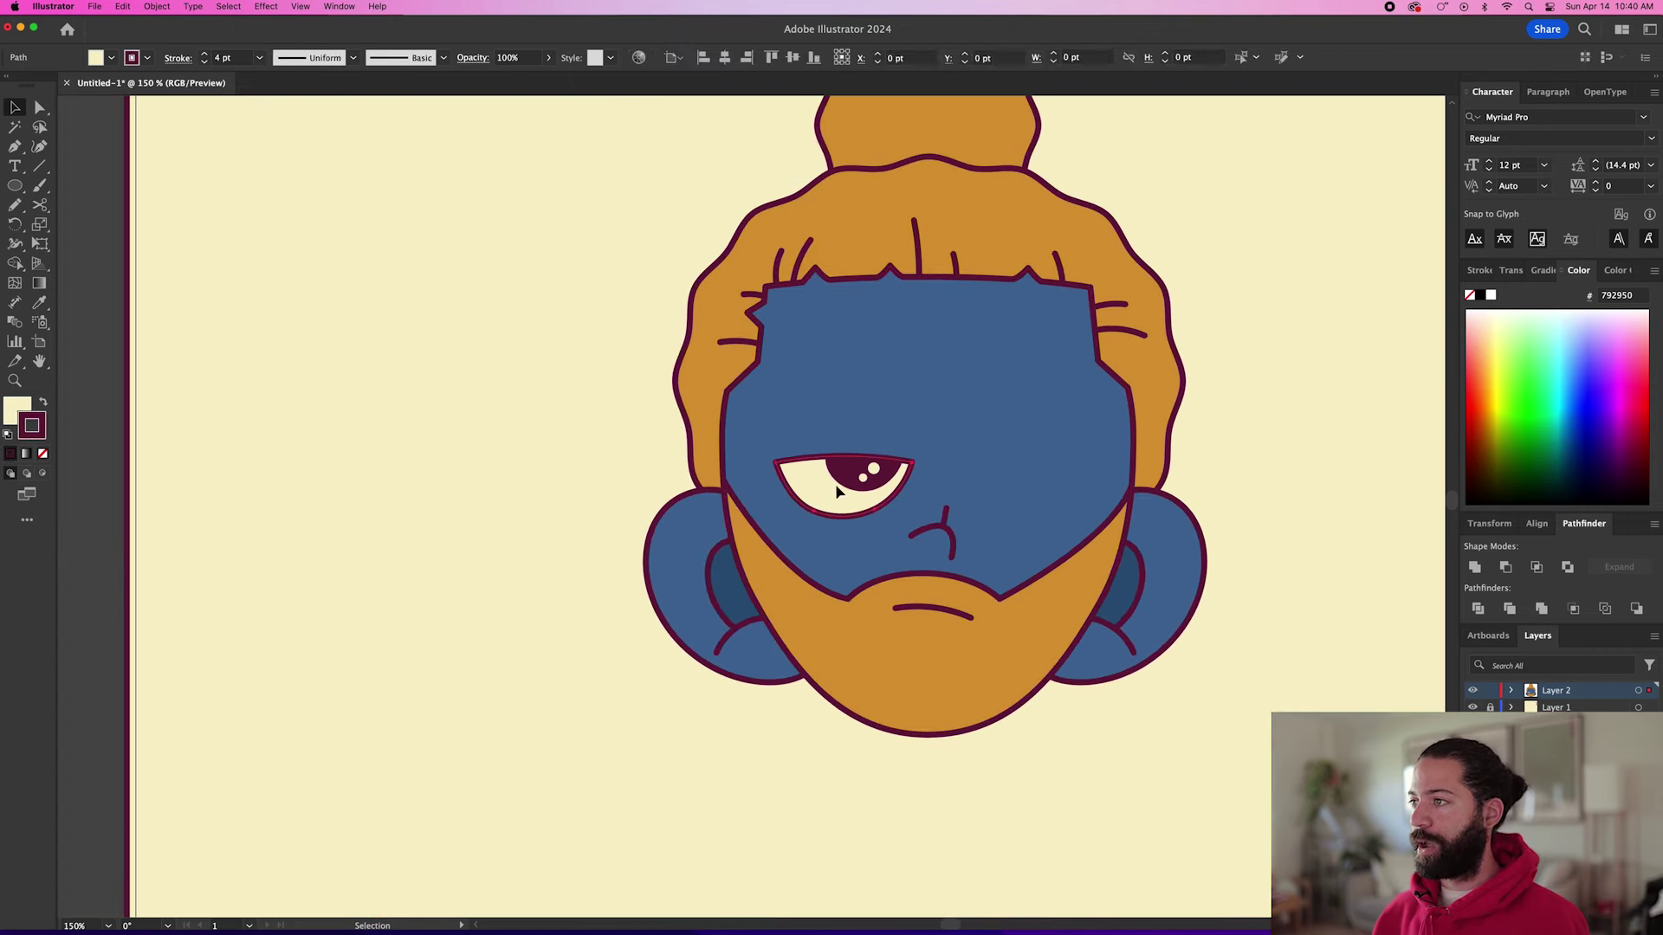
Group the iris and eye white, copy them to the right, and reflect the copy horizontally.
scroll(779, 511, "right", 3)
left_click(699, 512, "shift")
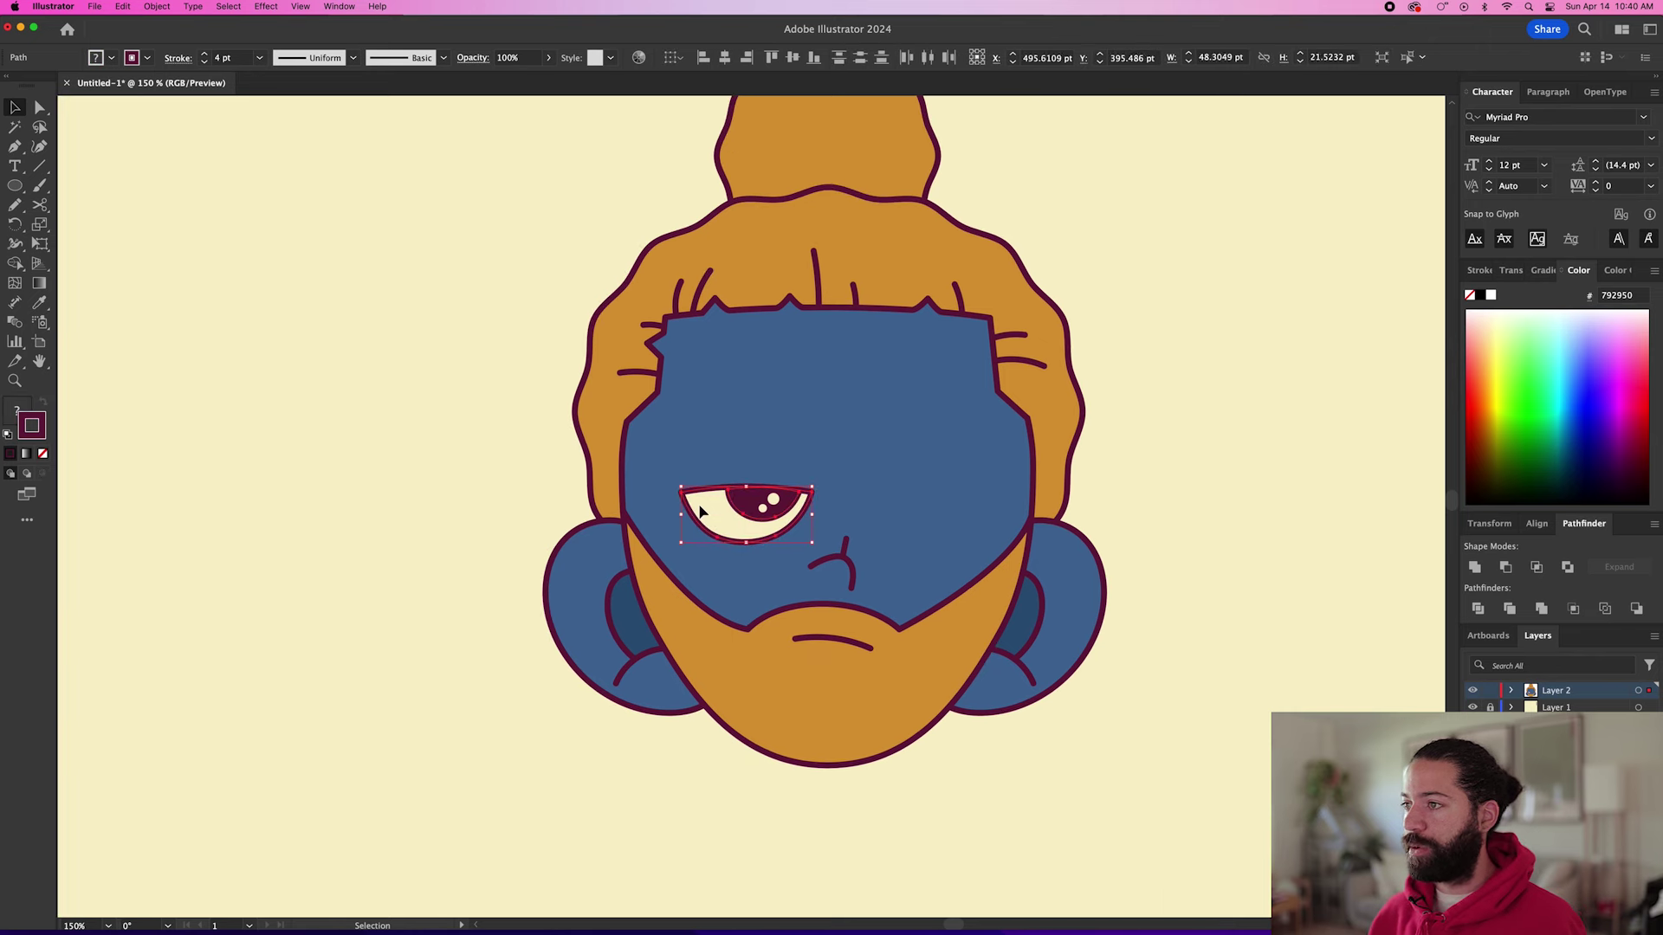
key("super+g")
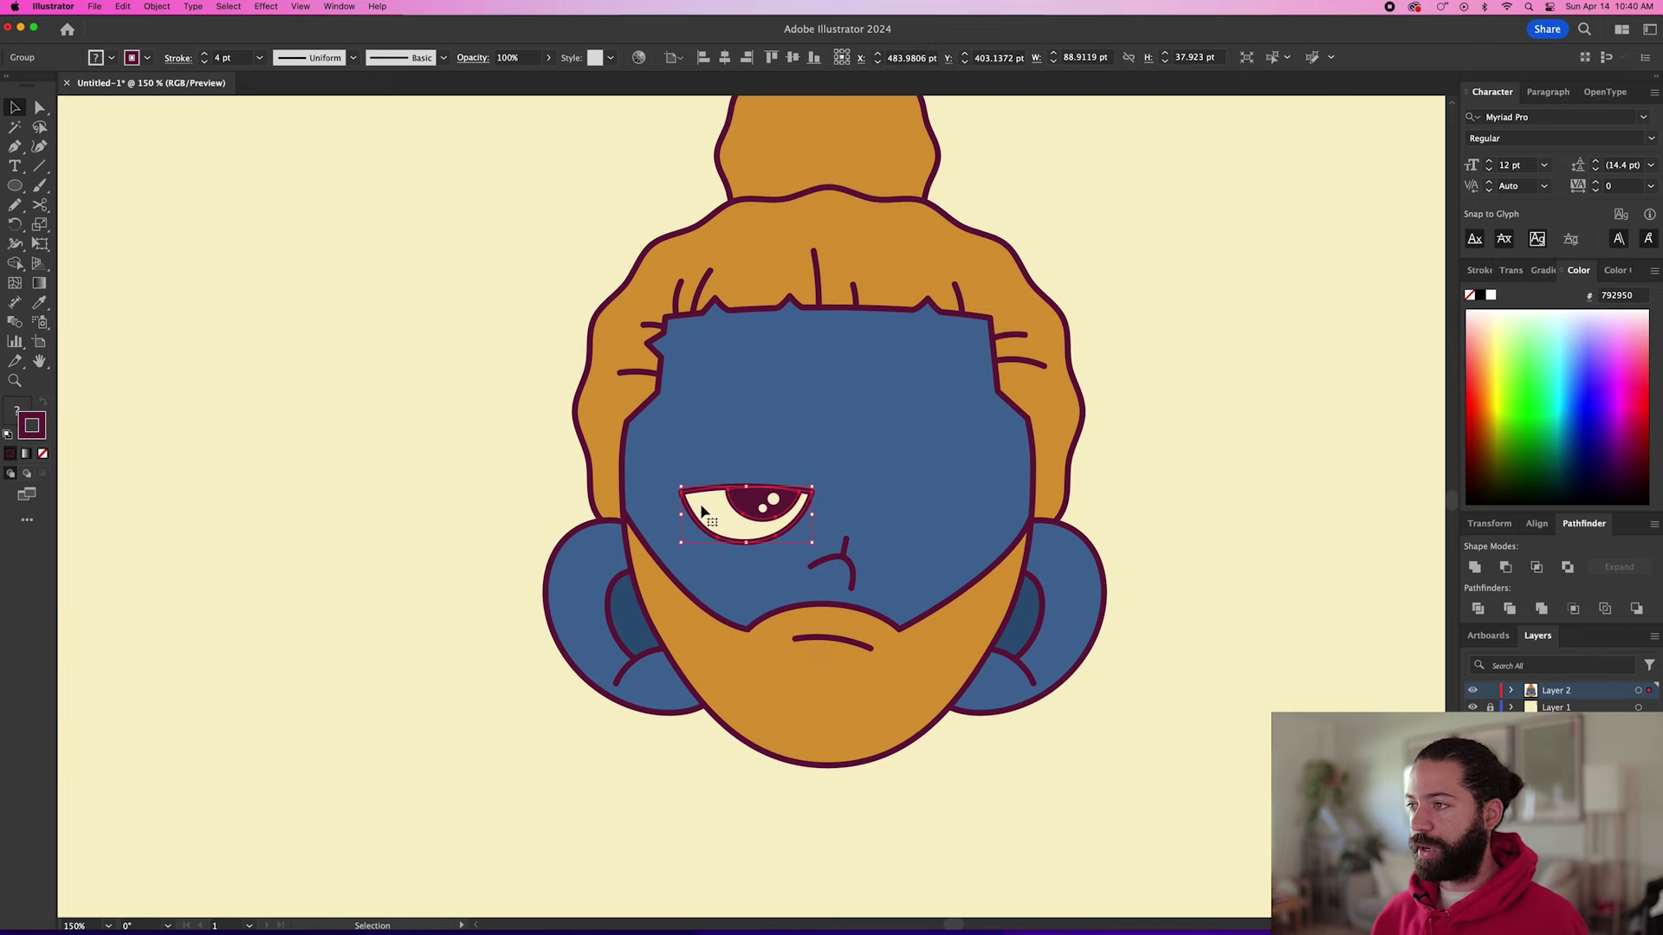
left_click_drag(703, 513, 913, 512)
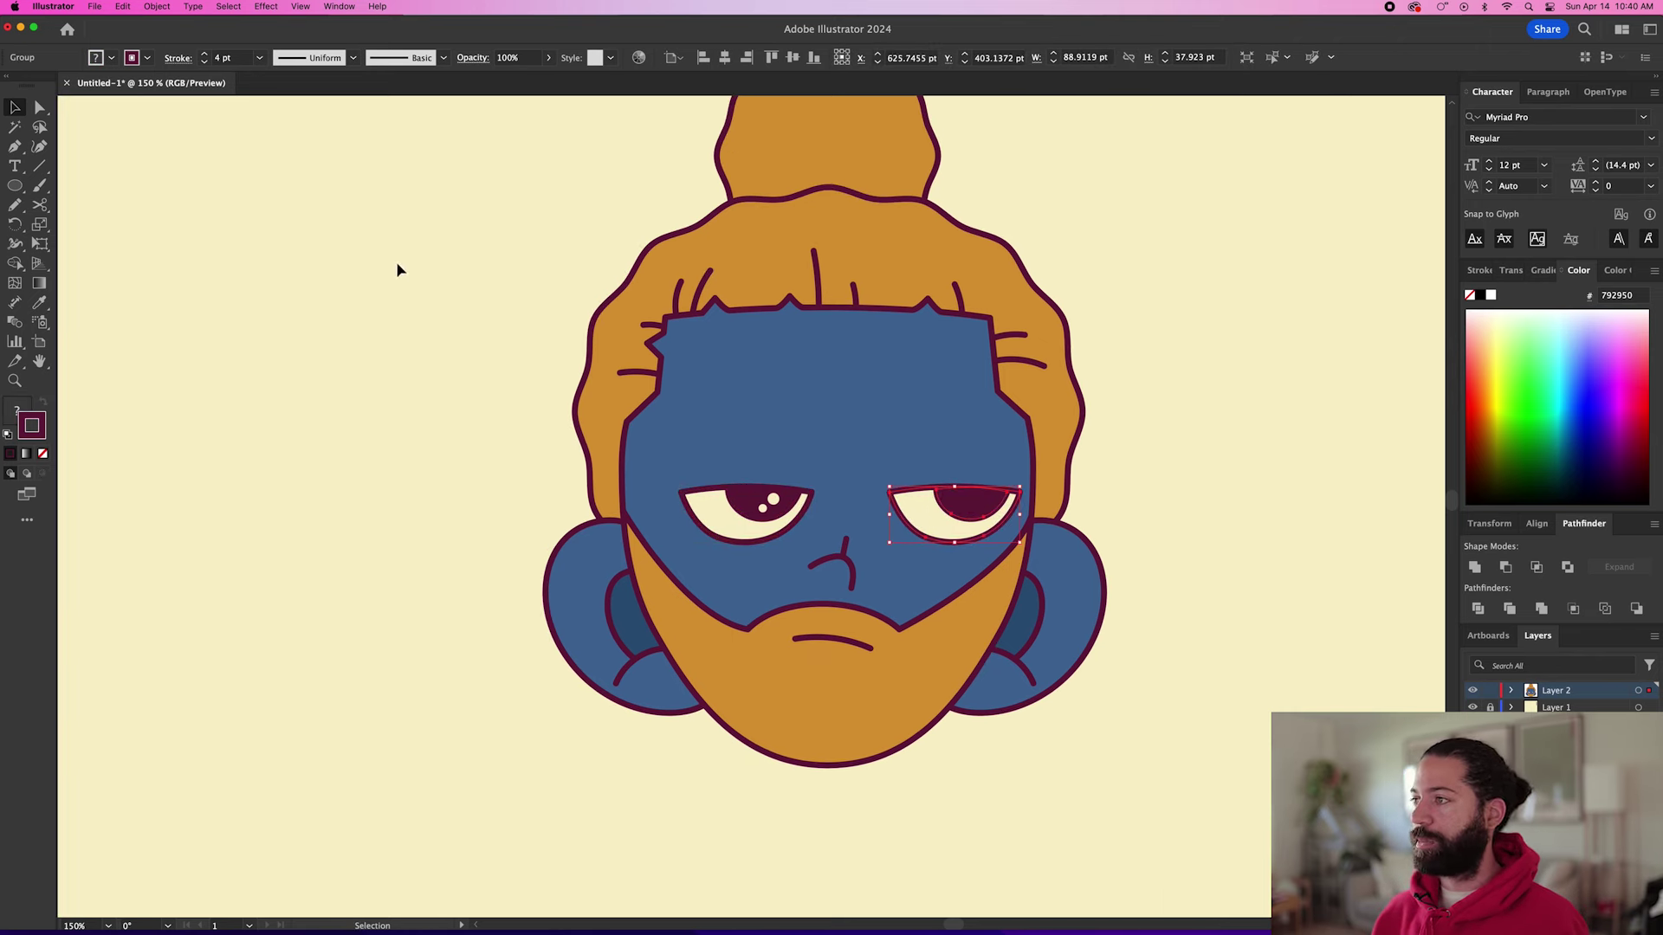
left_click(156, 6)
mouse_move(251, 26)
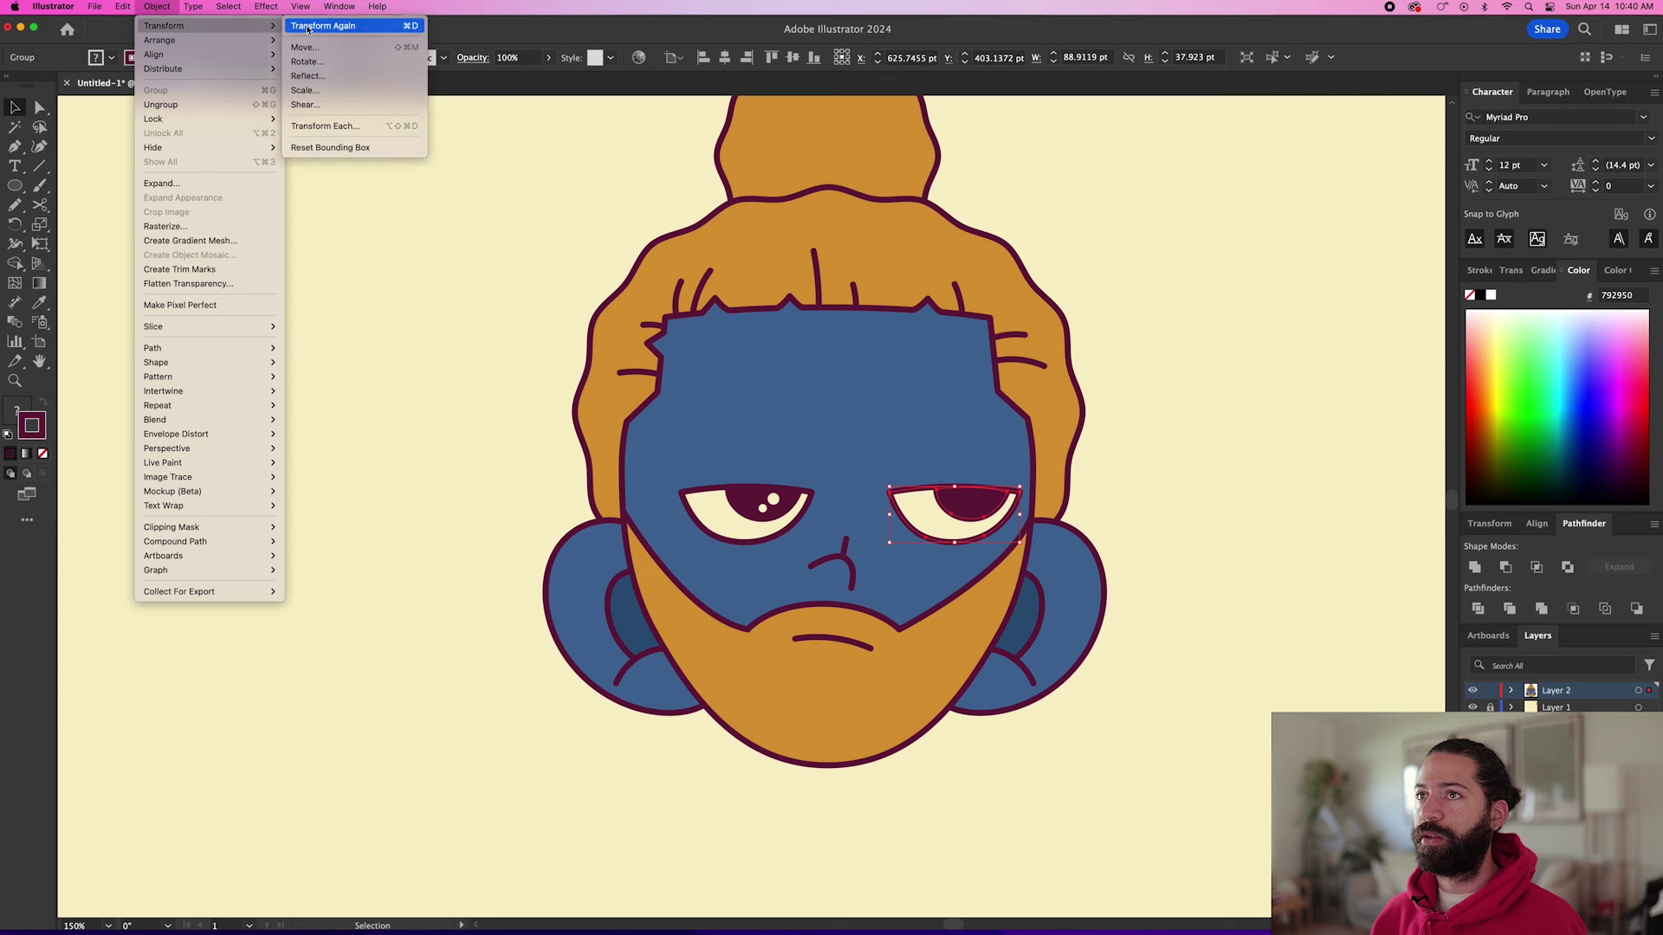
left_click(307, 76)
left_click(823, 404)
left_click_drag(935, 505, 908, 505)
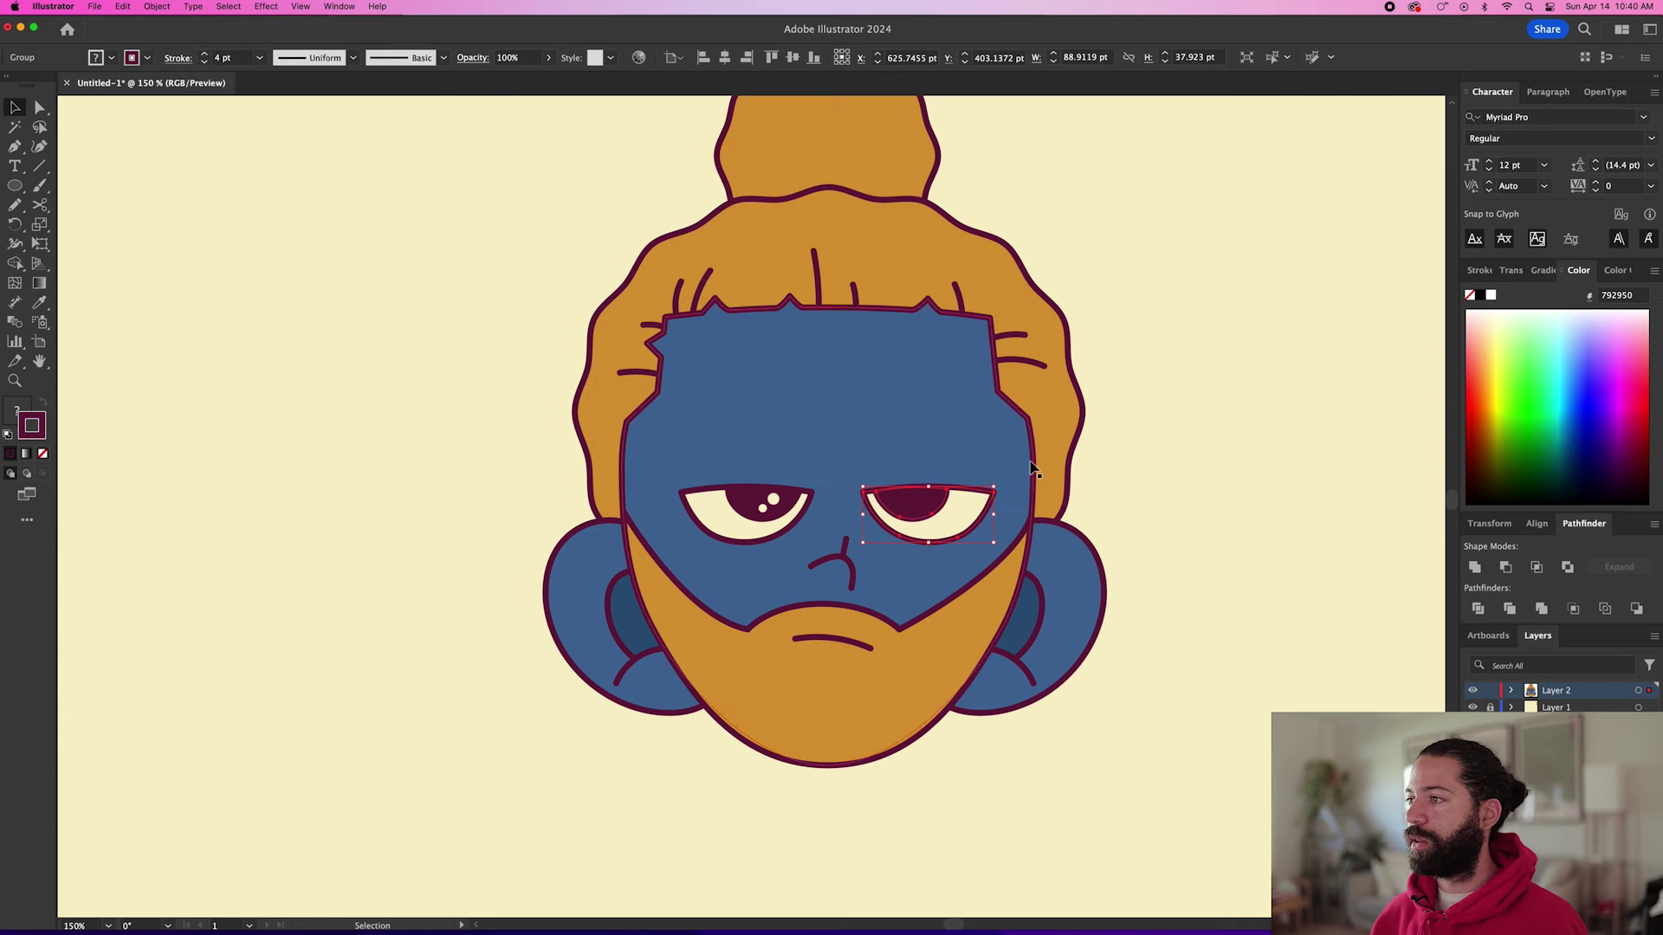
key("super+shift+a")
Copy the highlight dots into the right eye and enlarge both eyes.
left_click_drag(775, 503, 925, 502)
left_click(1187, 471)
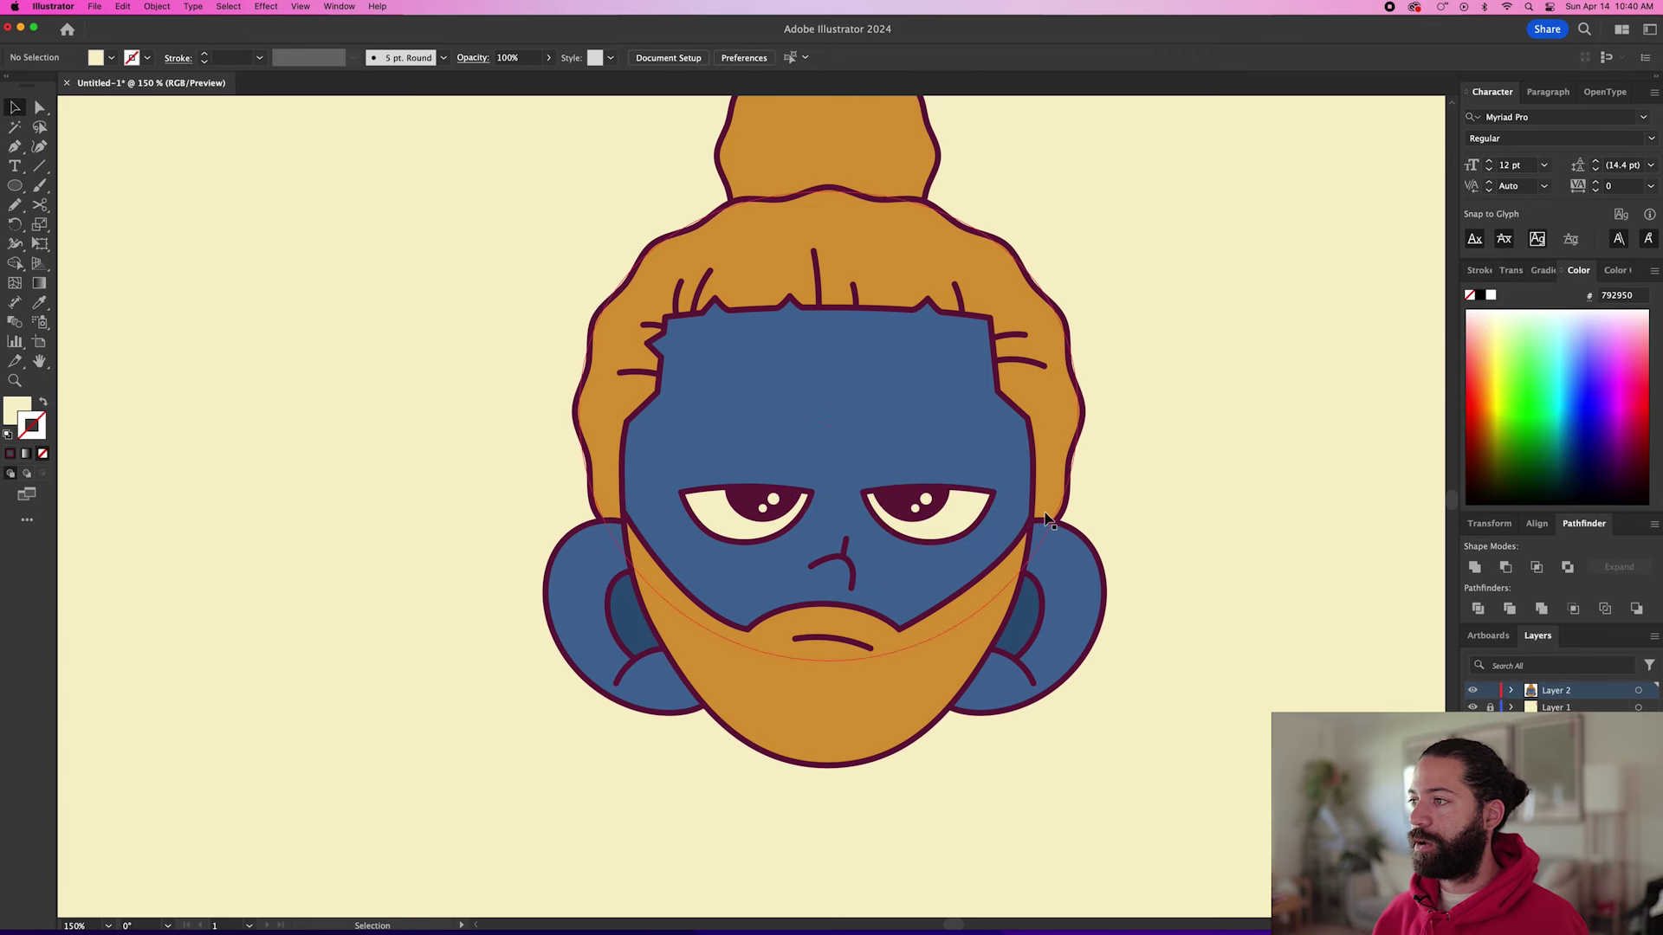
left_click(957, 533)
left_click_drag(998, 485, 1014, 495)
left_click(1134, 486)
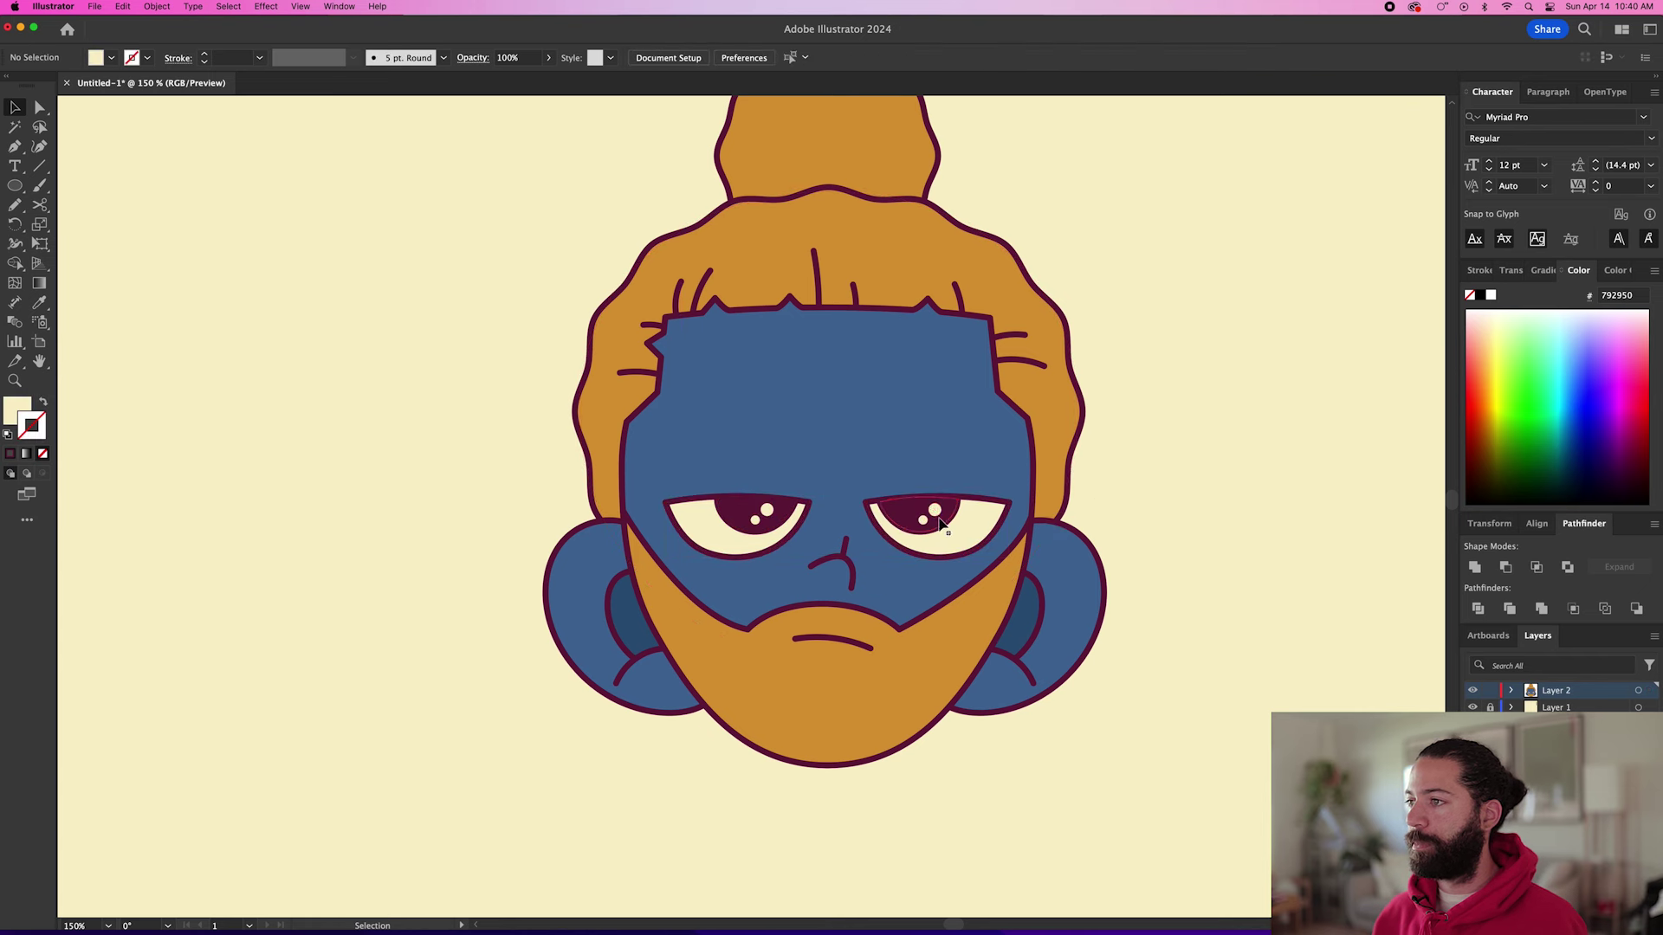
scroll(814, 461, "up", 2)
key("n")
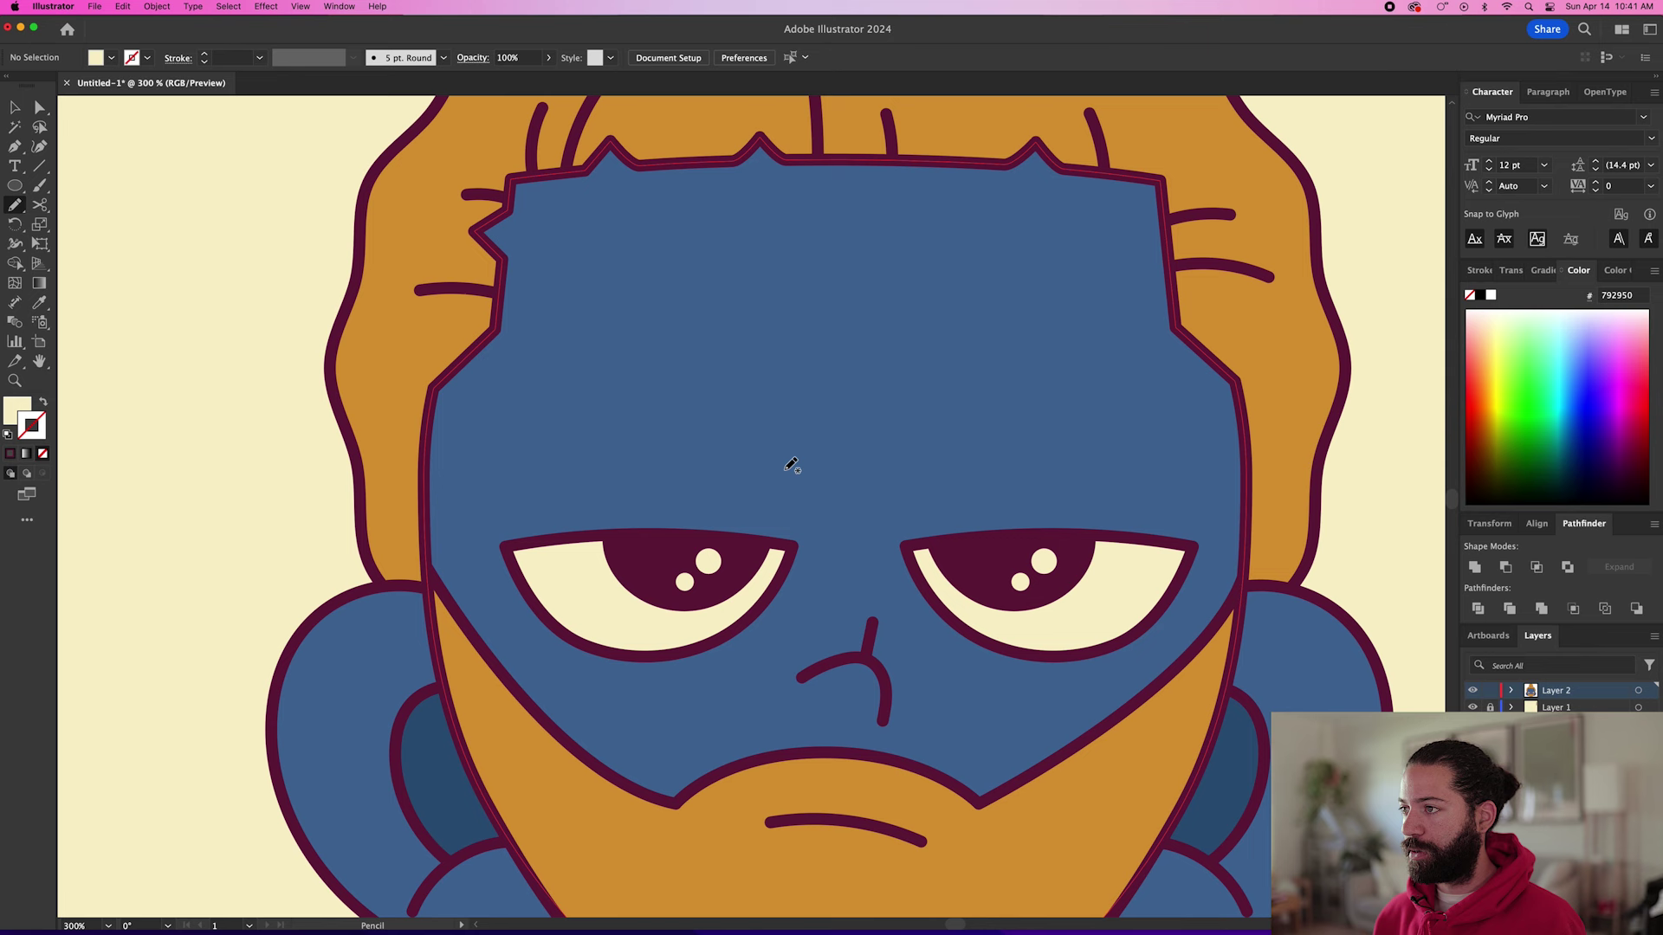
Draw a thick maroon left eyebrow with the Pencil, rounding its right corner and widening it leftward.
left_click(739, 547, "super")
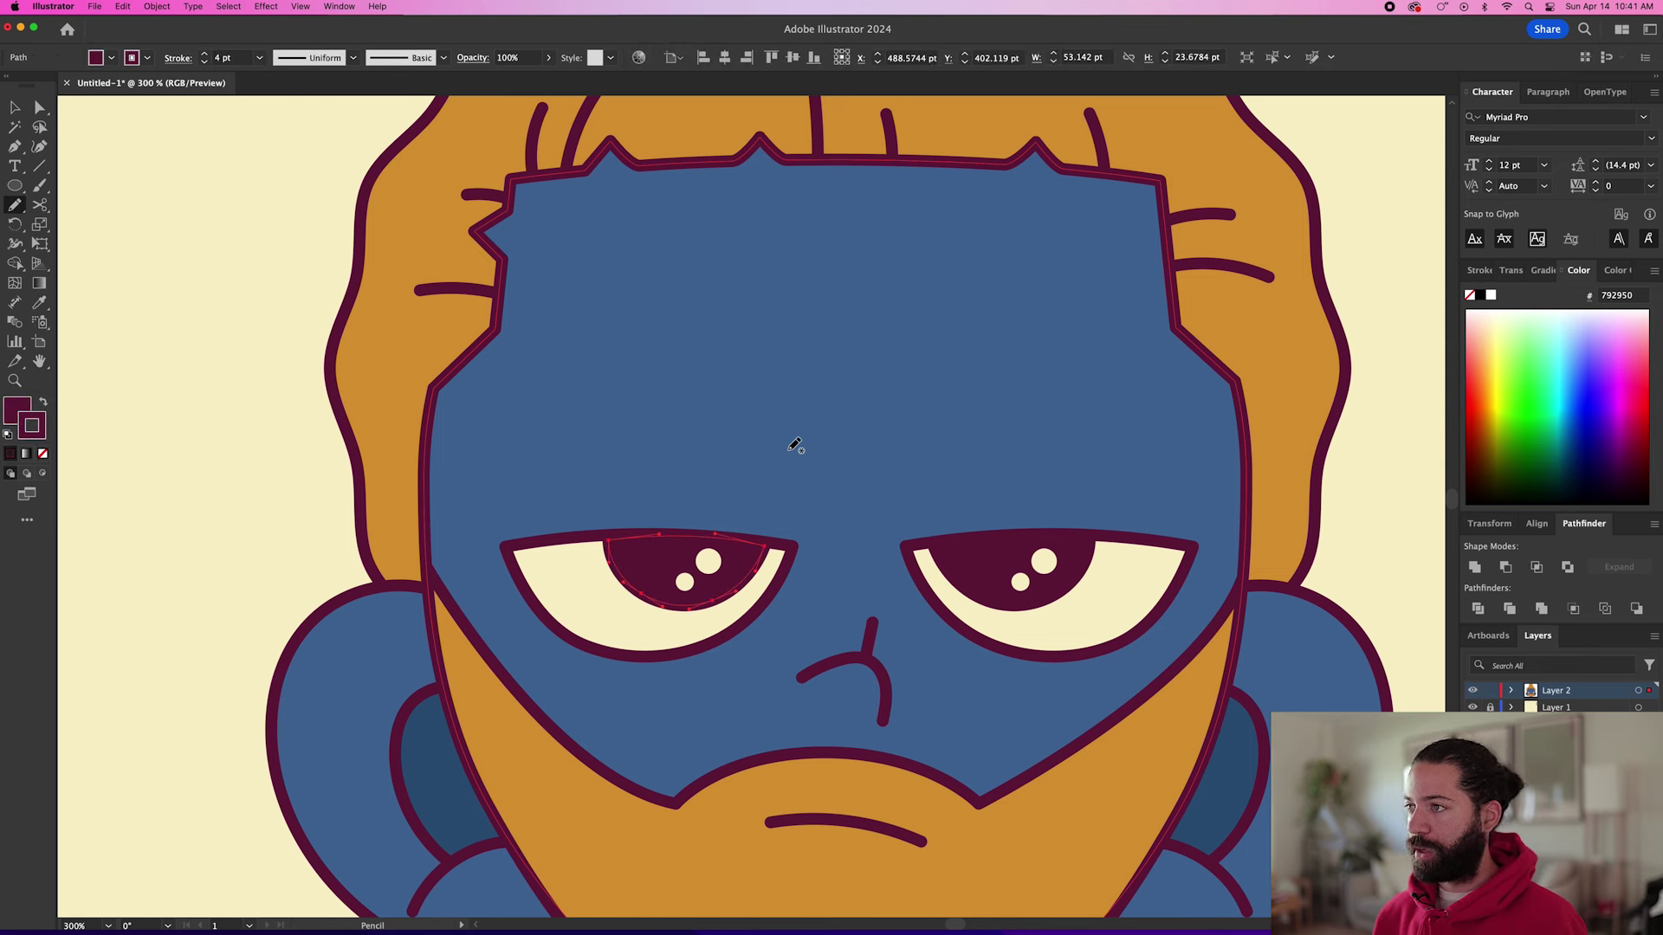
mouse_move(786, 447)
left_mouse_down()
mouse_move(668, 433)
mouse_move(582, 447)
left_mouse_up()
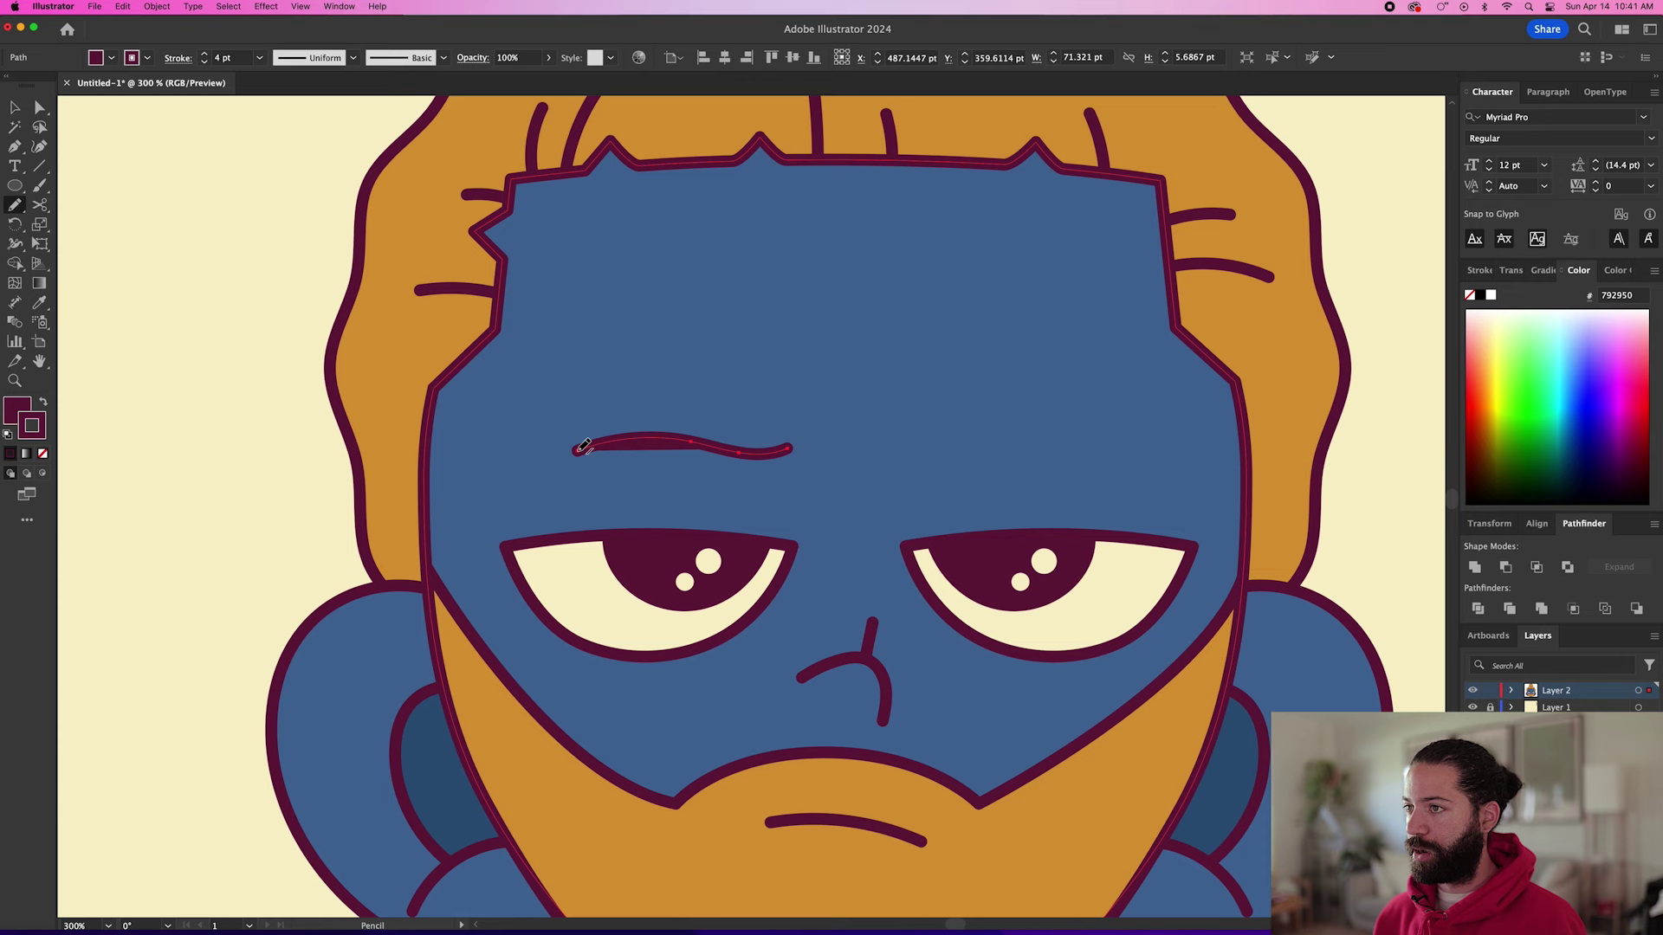
left_click_drag(789, 434, 785, 401)
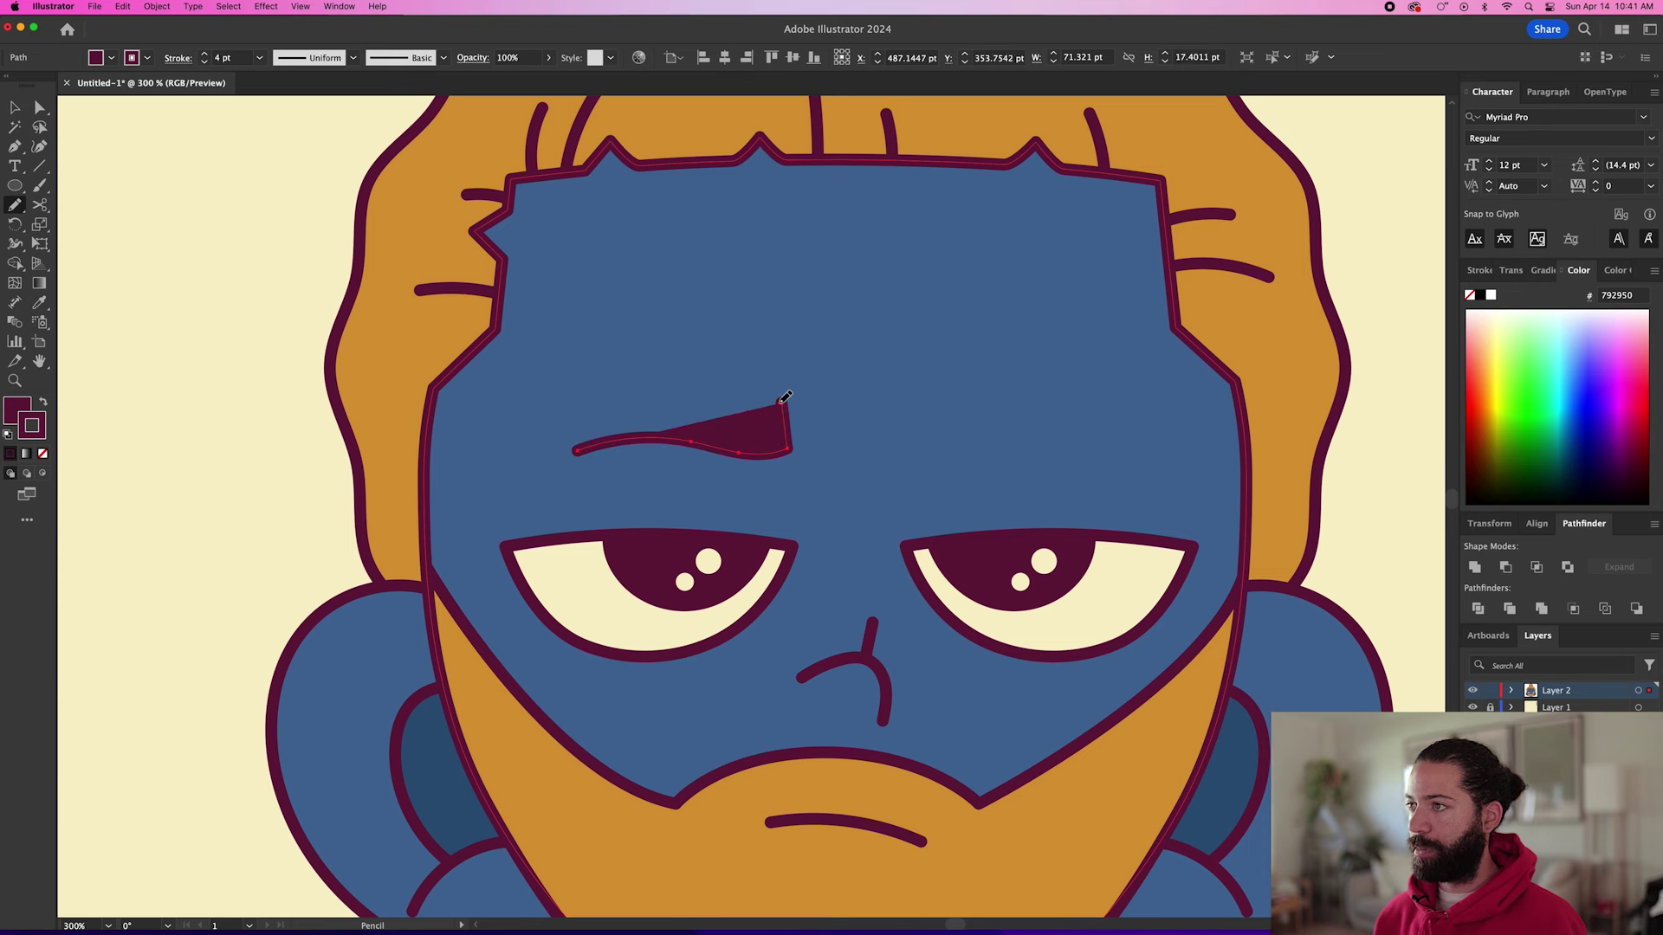
left_click_drag(583, 432, 576, 450)
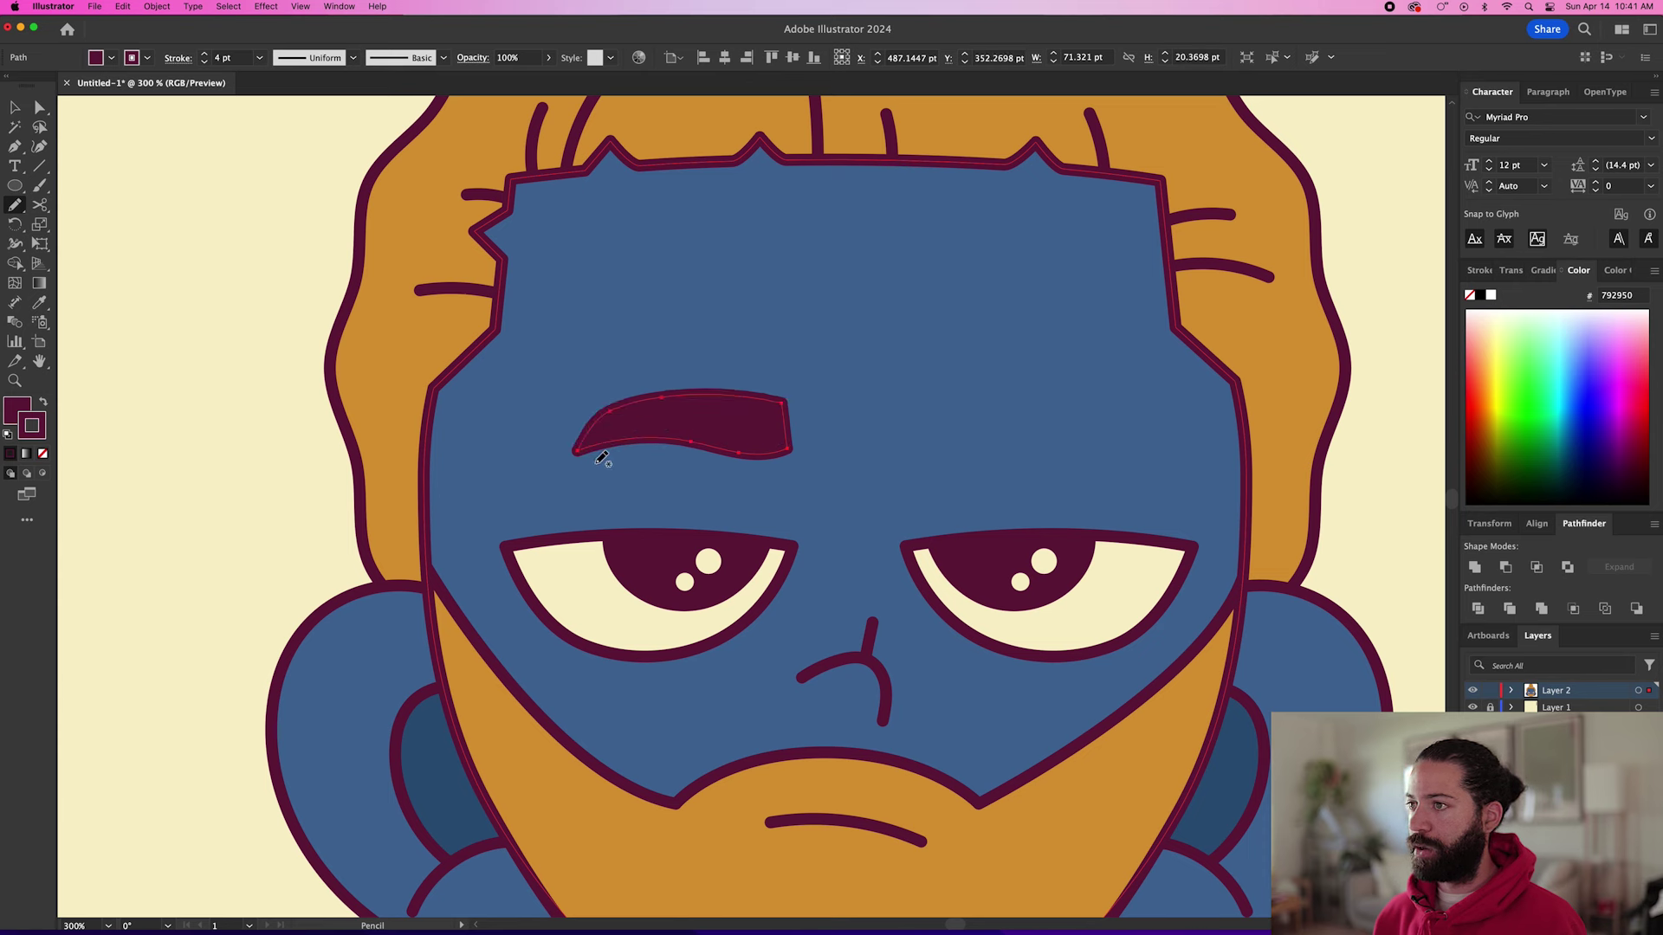
key("a")
left_click(775, 415)
left_click_drag(775, 415, 742, 438)
key("v")
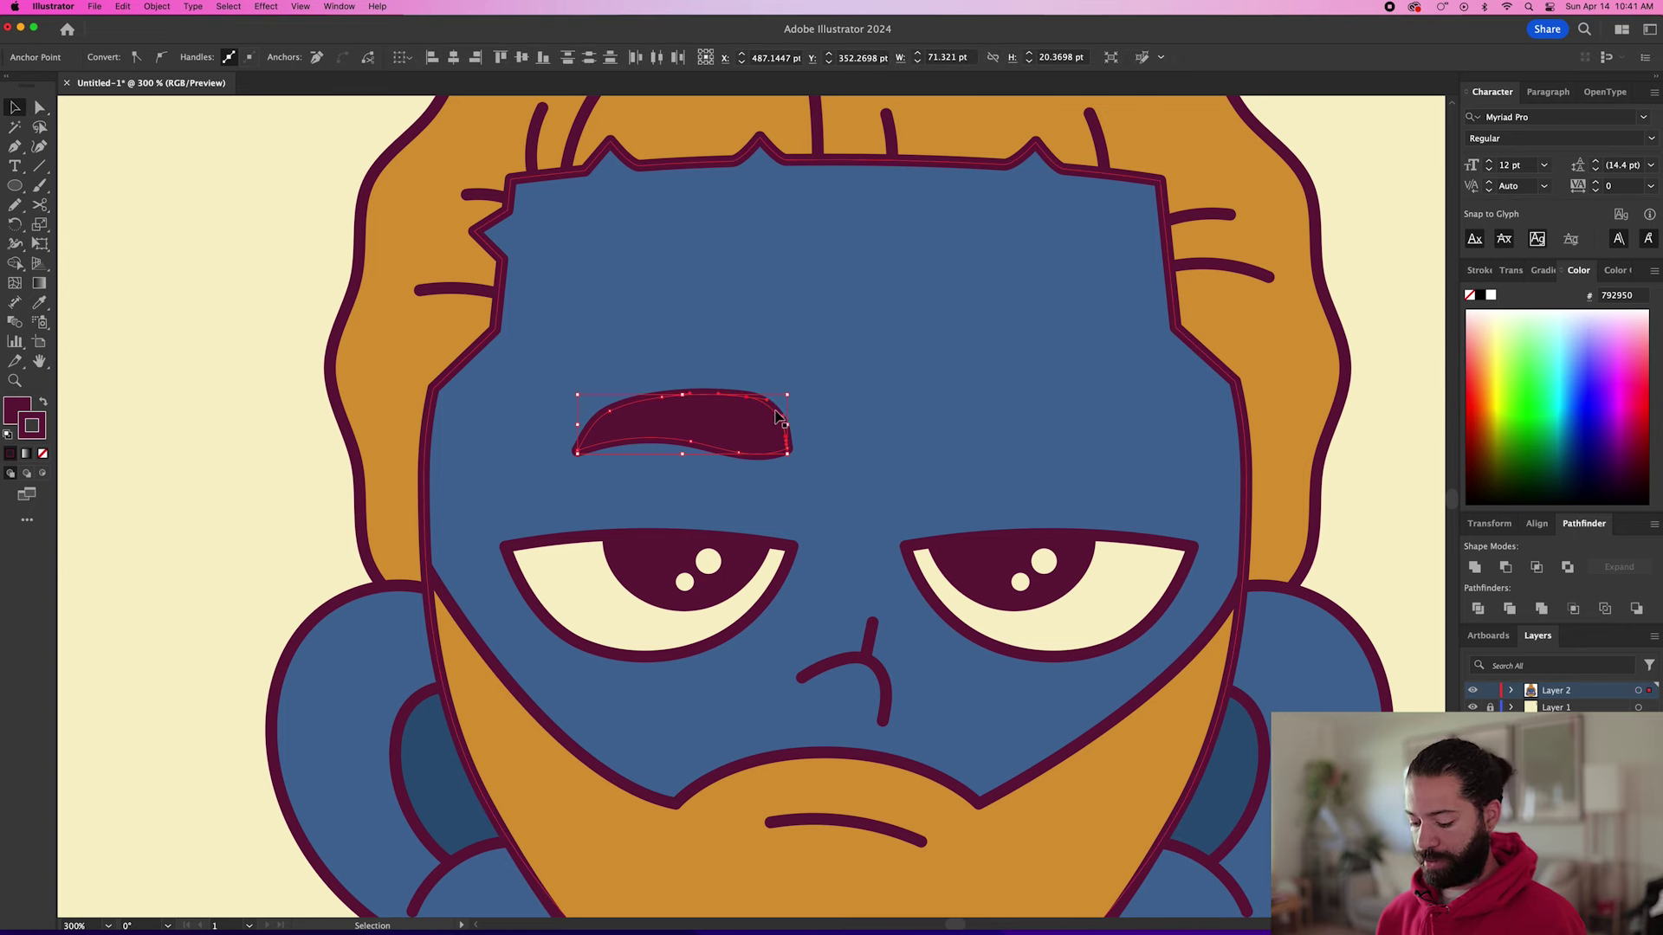
left_click_drag(578, 431, 551, 459)
scroll(718, 438, "up", 1)
Copy the eyebrow to the right, reflect it, and set it slightly lower than the left.
left_click_drag(729, 435, 1023, 440, "alt")
left_click(156, 6)
mouse_move(164, 29)
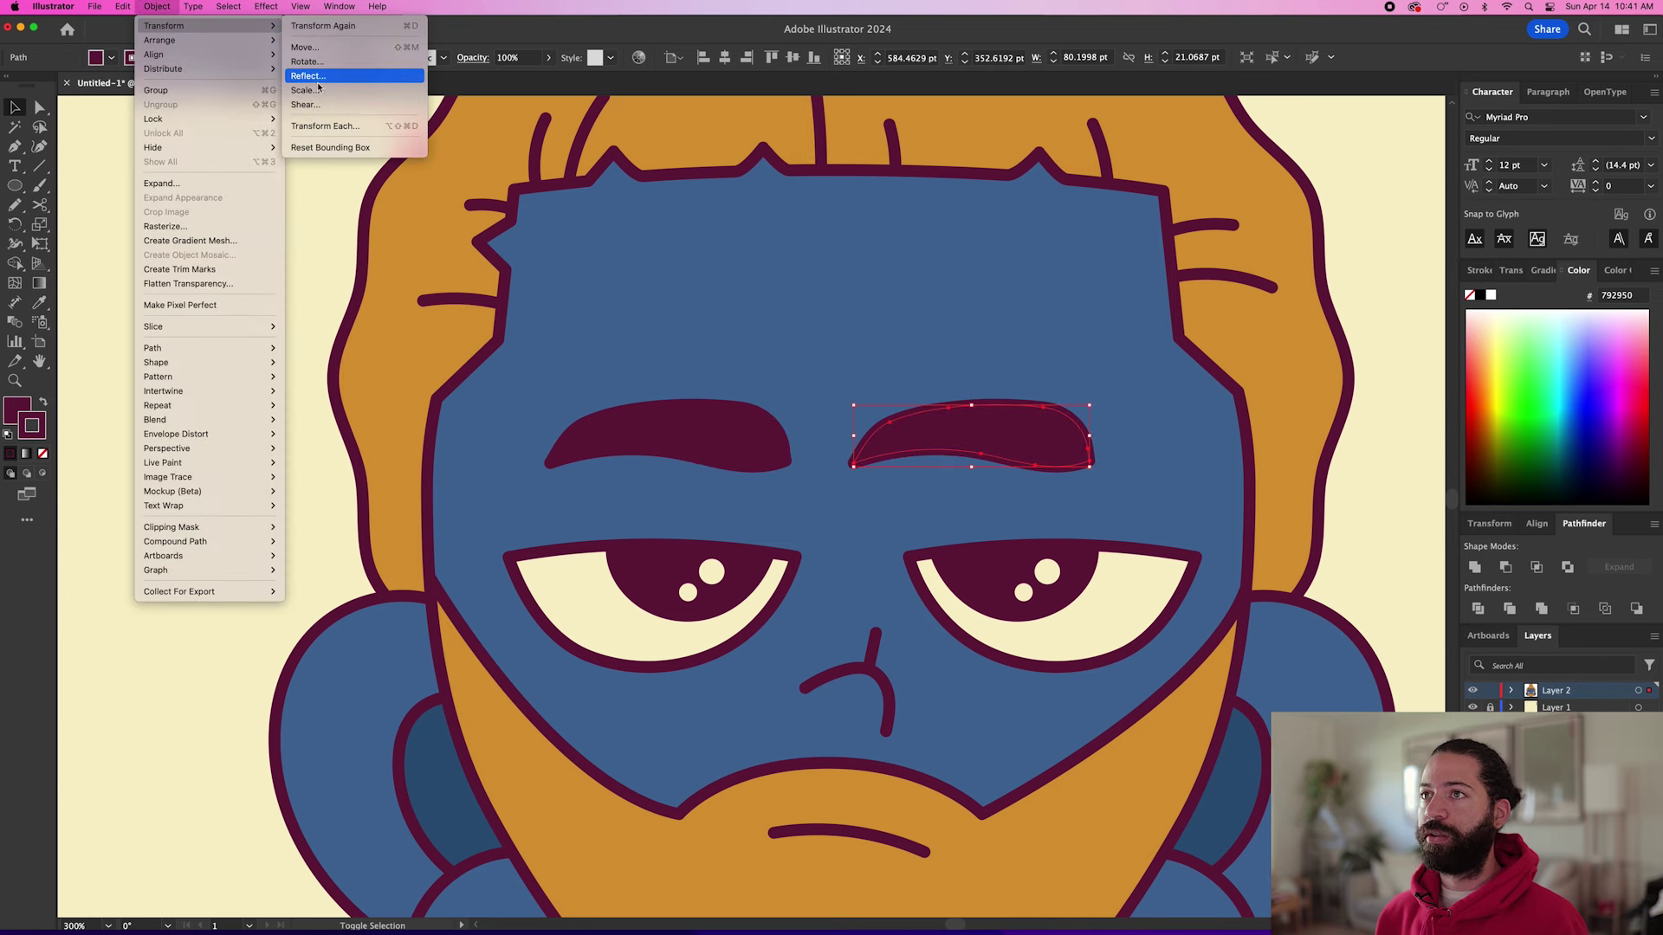
left_click(309, 76)
left_click(853, 398)
left_click_drag(962, 437, 1009, 474)
left_click_drag(735, 429, 730, 408)
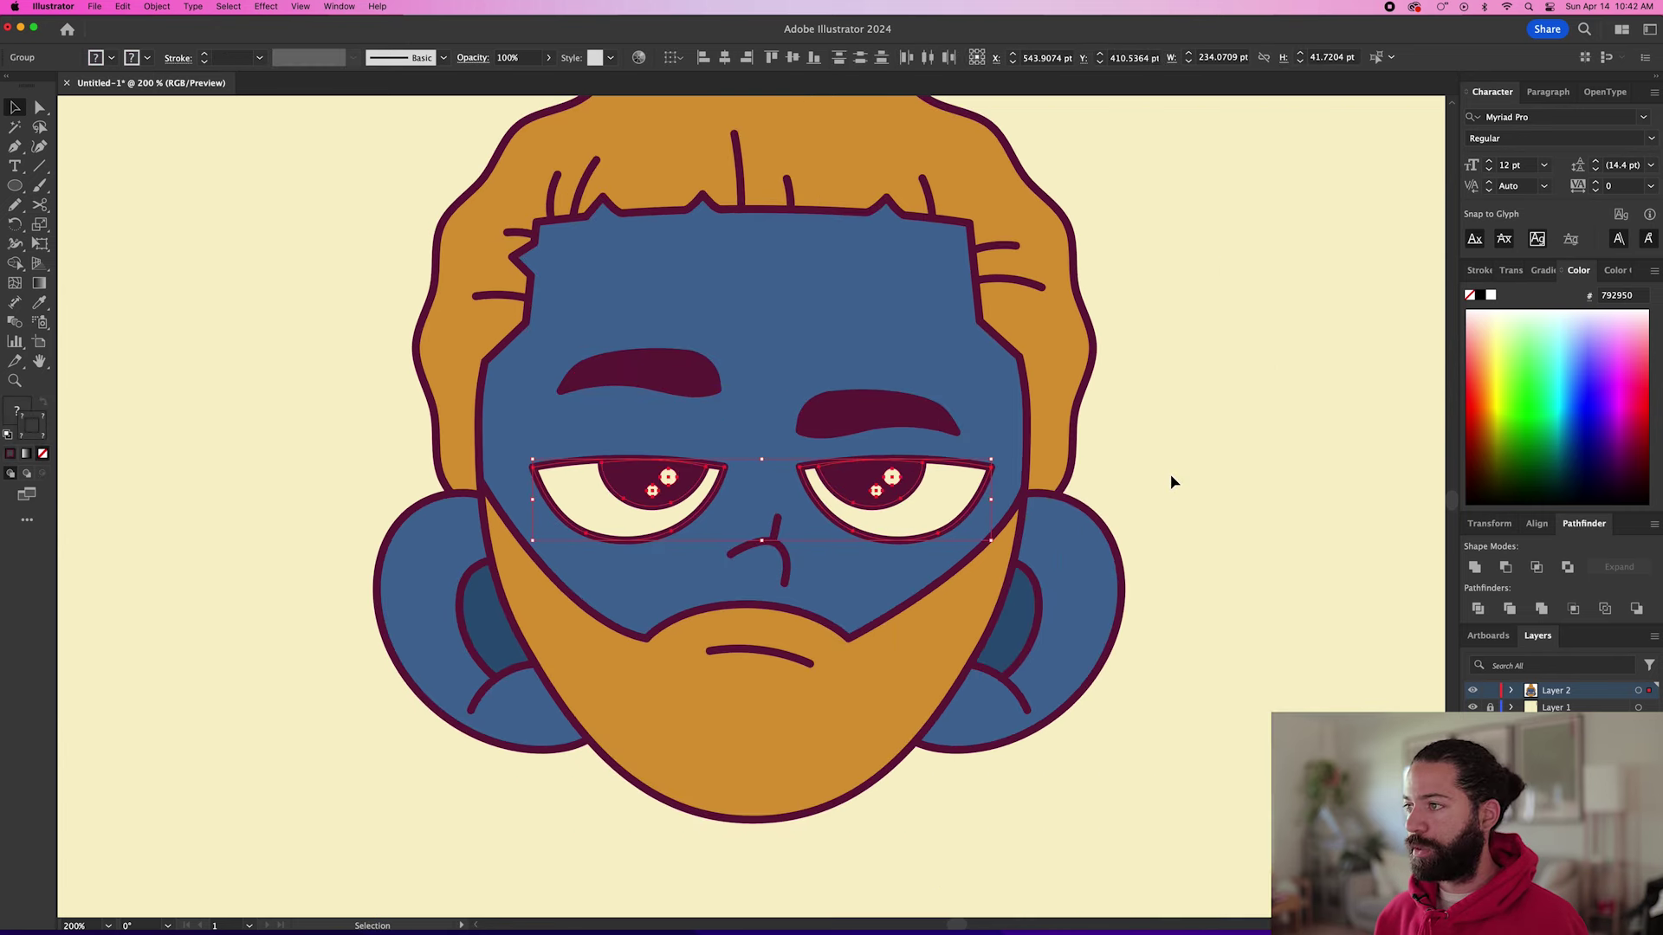
scroll(1165, 475, "up", 1)
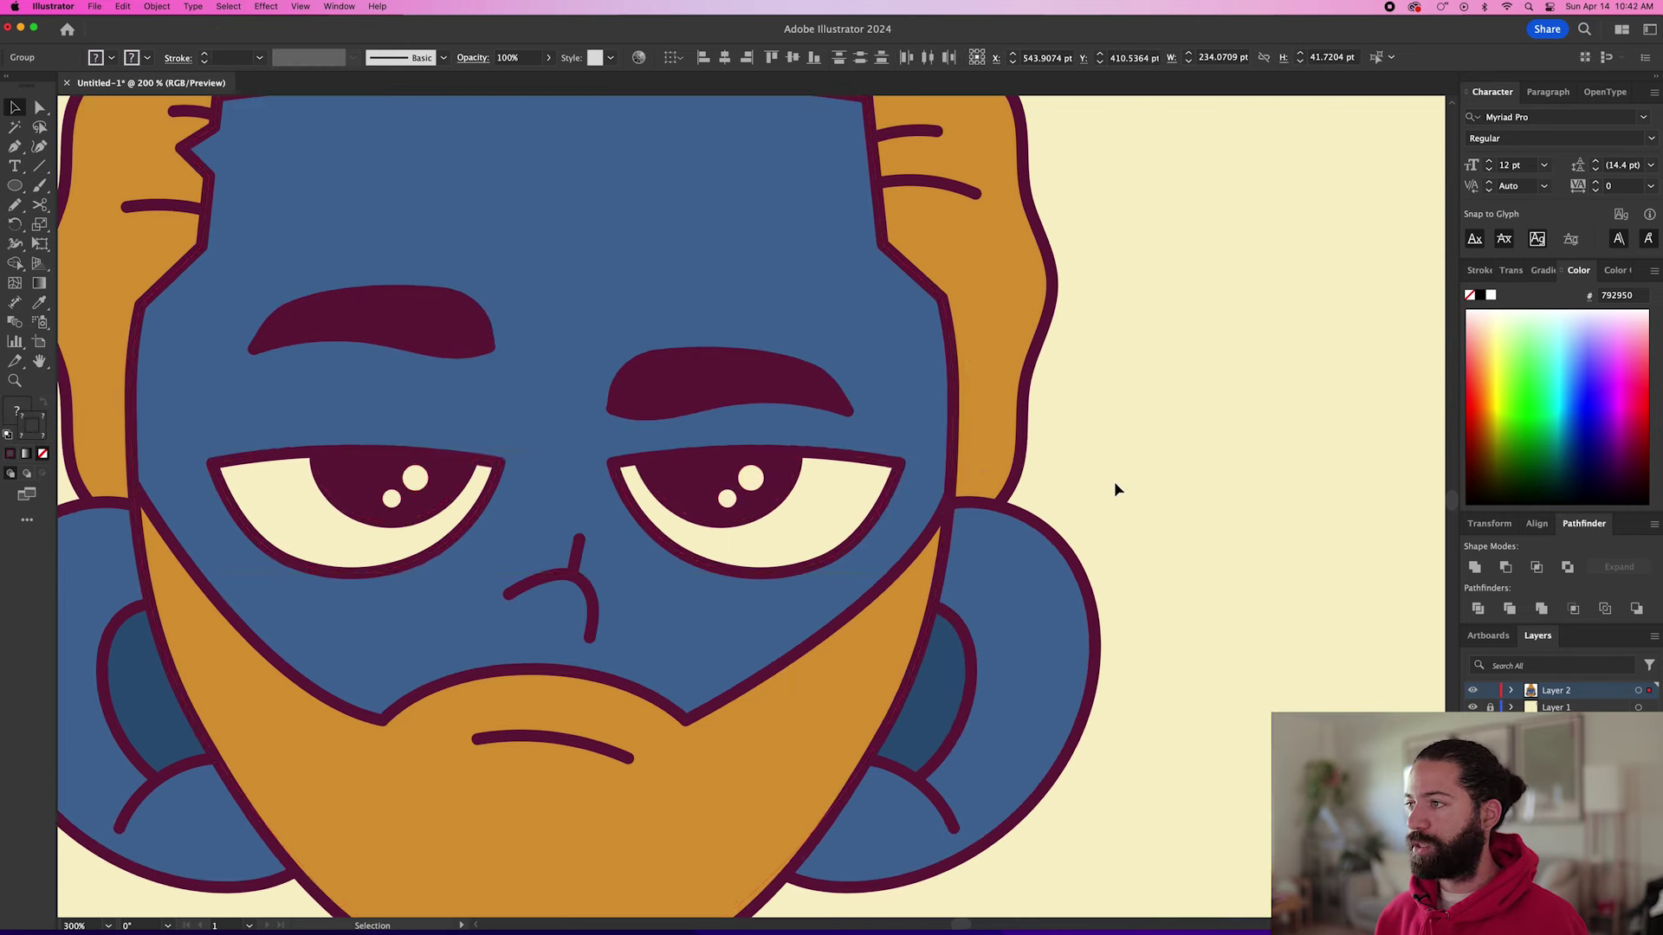
Space the eyes further apart, nudging the right eye right and repositioning the left eye.
left_click_drag(901, 451, 866, 461)
left_click(1128, 454)
left_click(771, 501)
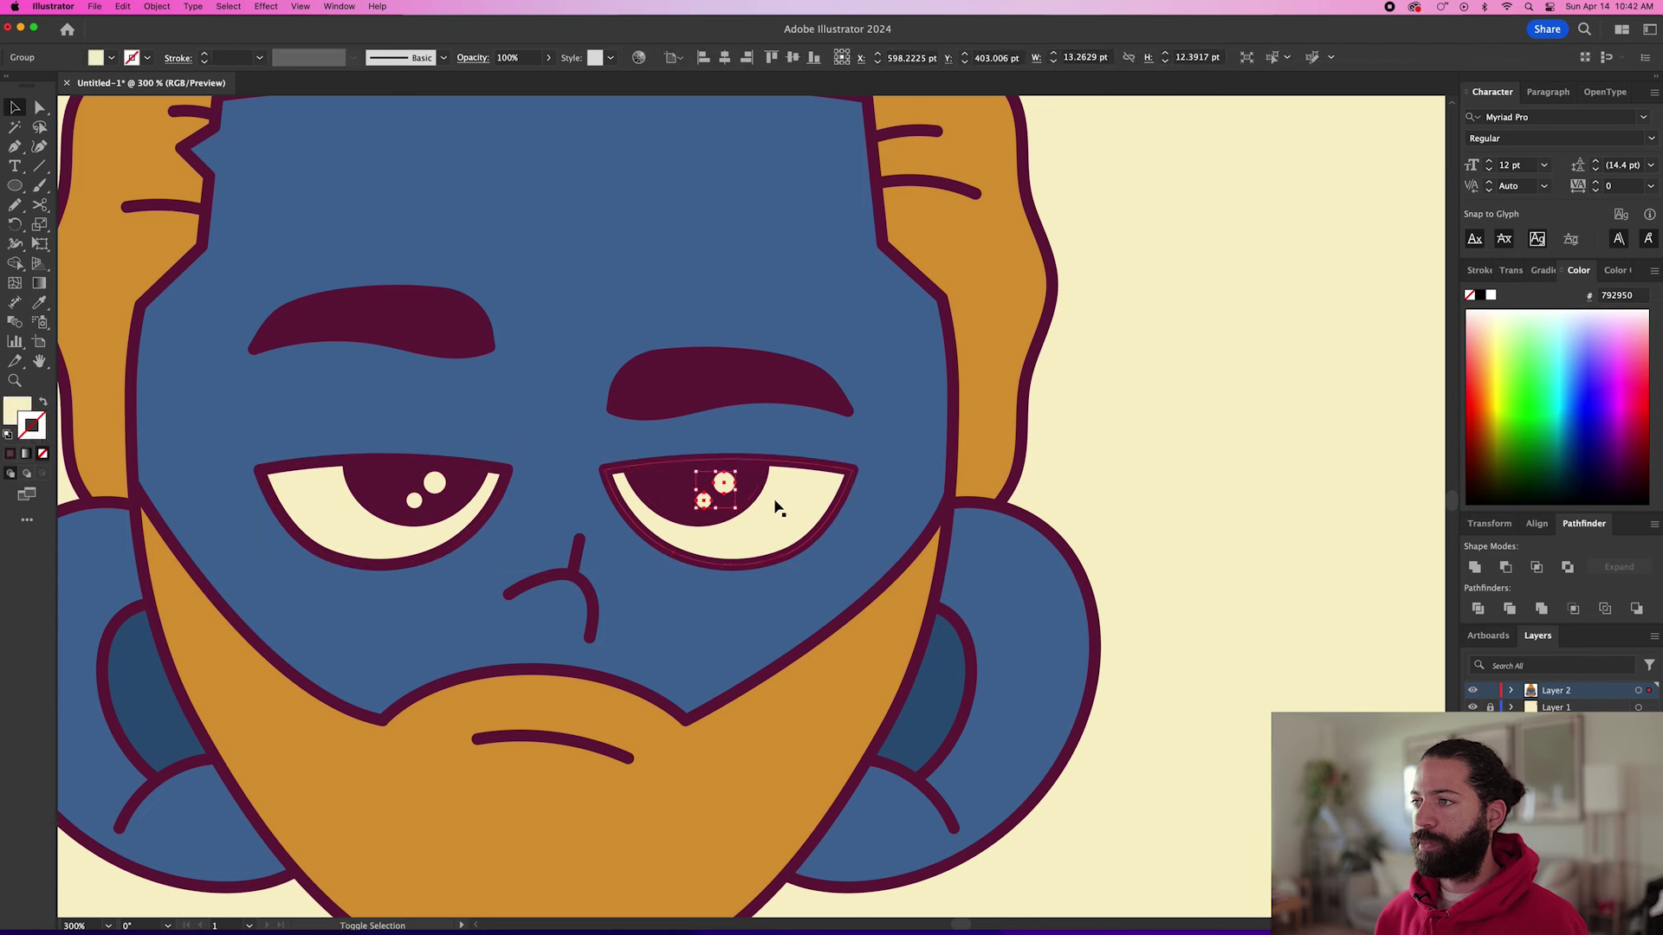
mouse_move(783, 508)
left_mouse_down()
mouse_move(811, 511)
mouse_move(786, 511)
left_mouse_up()
left_click(383, 490)
left_click_drag(362, 491, 360, 491)
left_click(1161, 453)
Lengthen the beard's bottom anchor handles to give the chin a broader, flatter curve.
scroll(1164, 455, "down", 1)
scroll(1165, 454, "down", 1)
scroll(1165, 455, "down", 1)
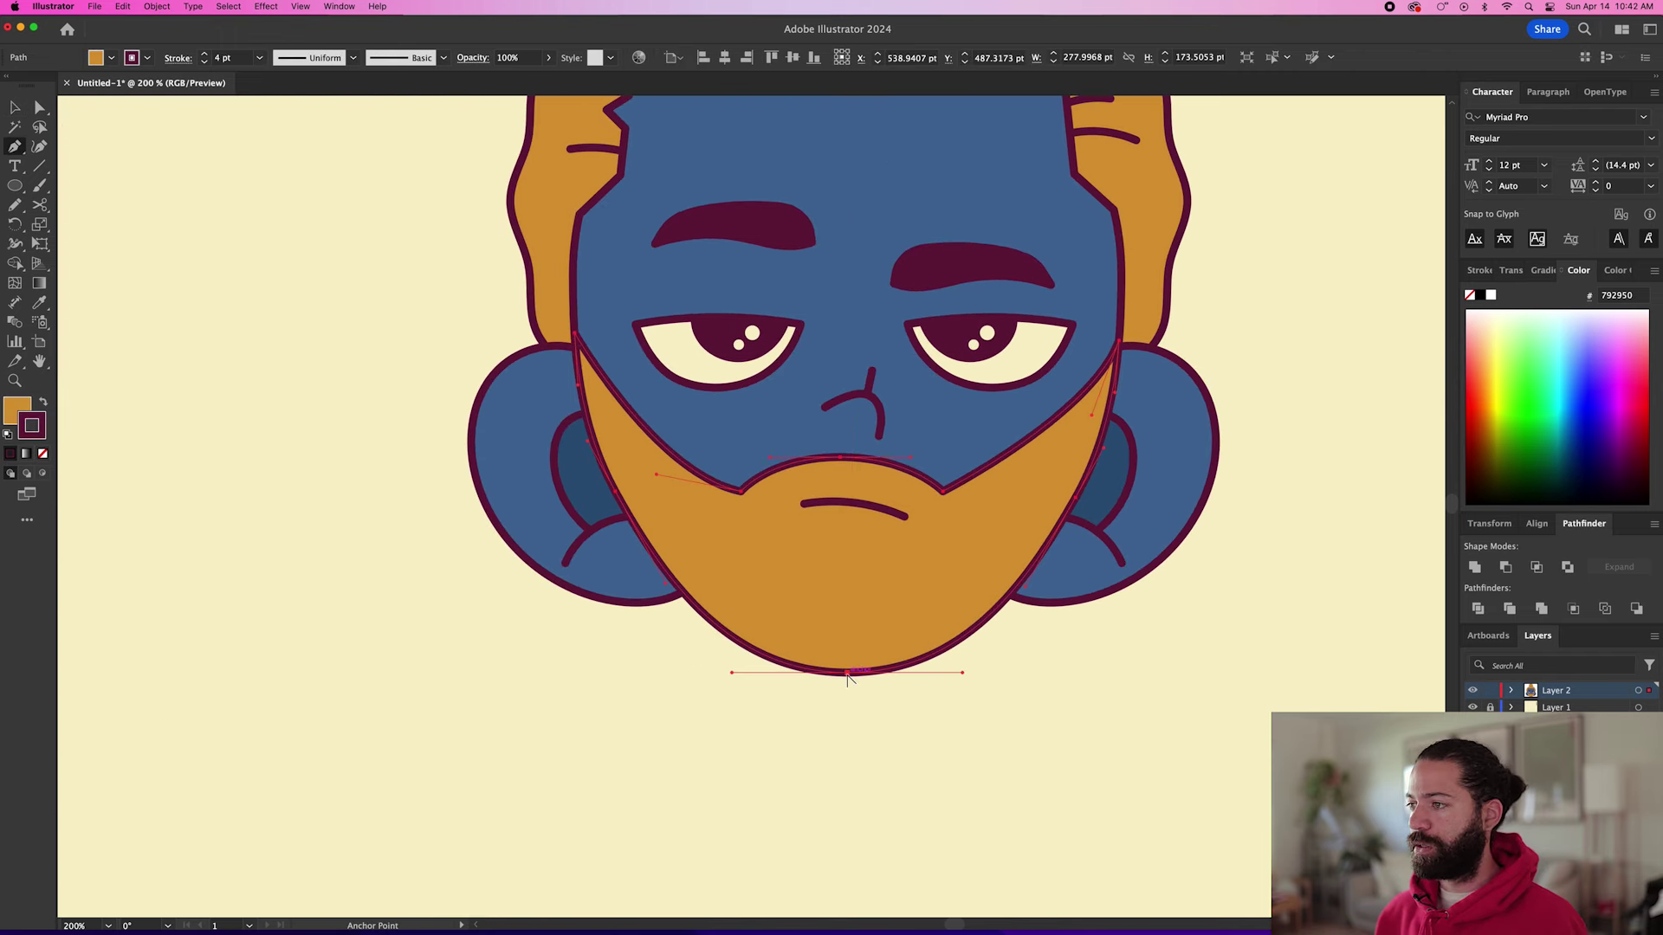
left_click(917, 693, "super")
left_click(849, 674, "super")
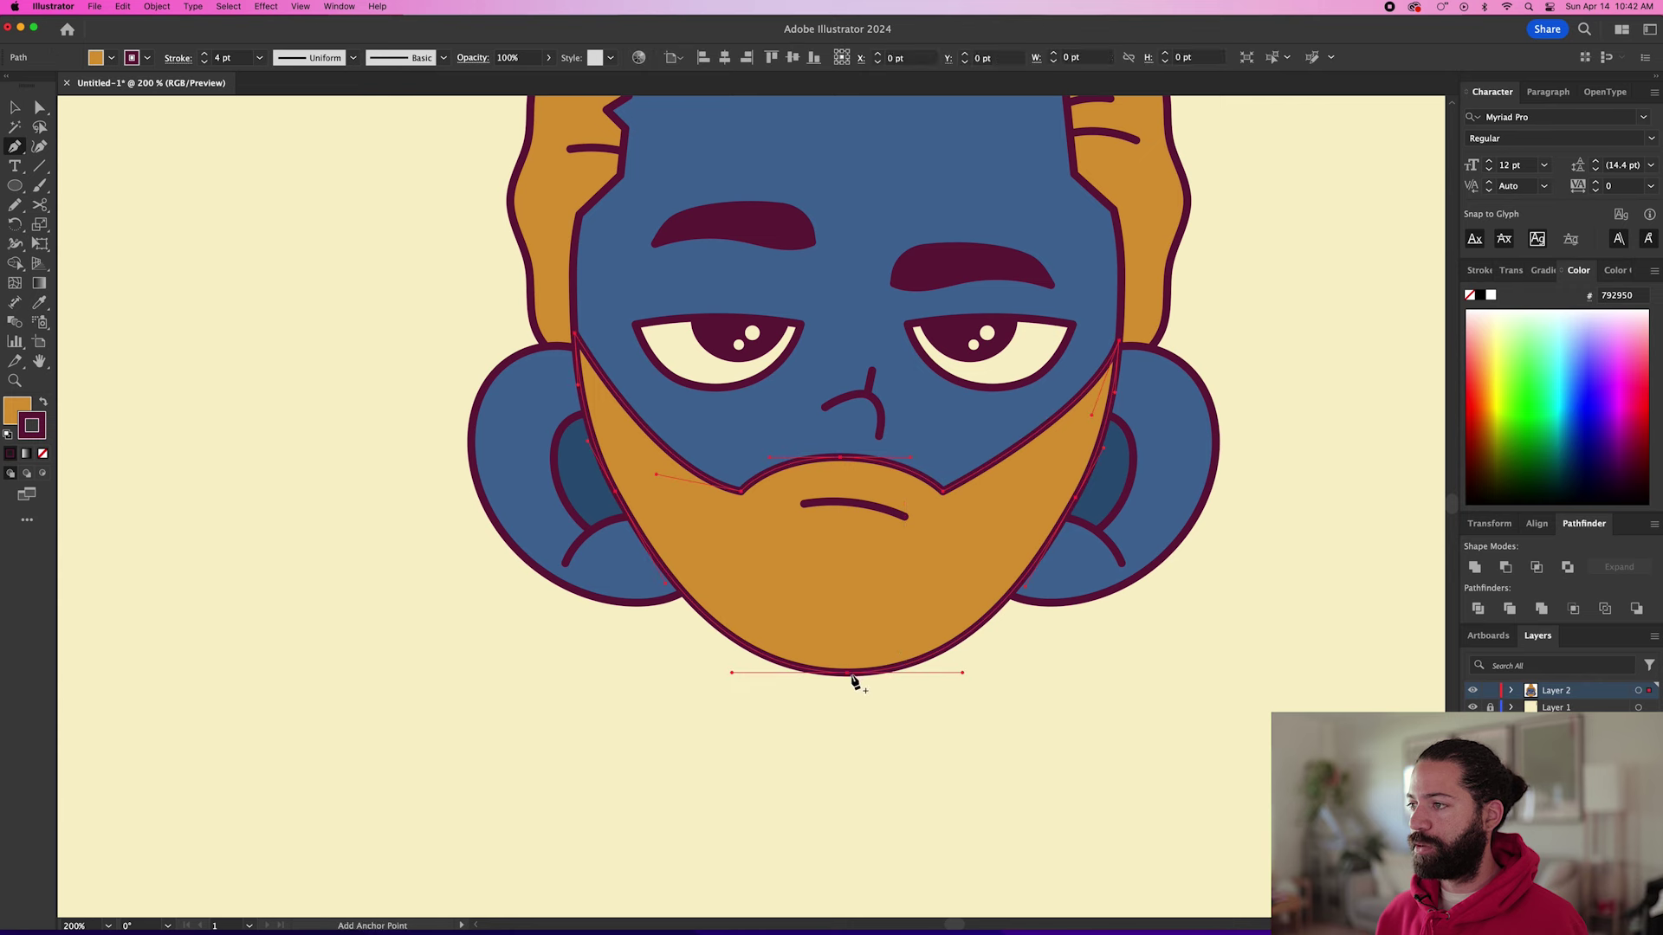
left_click_drag(847, 673, 937, 674)
key("v")
left_click(1043, 679)
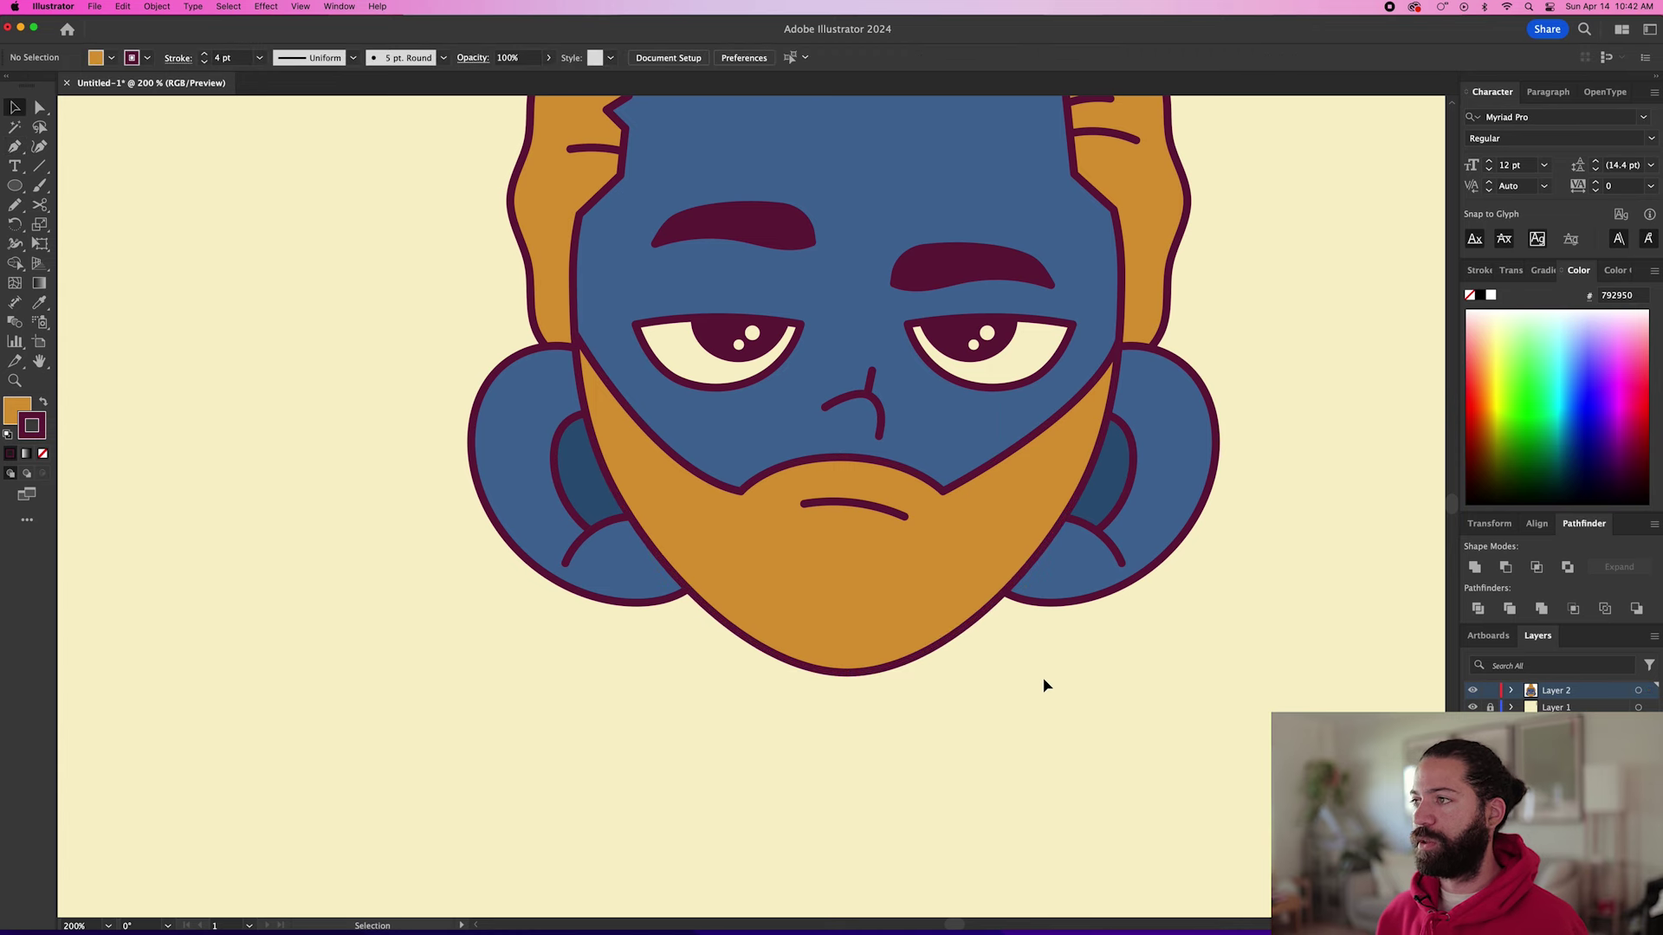
Draw a neck rectangle below the chin and fill it with the face's blue.
key("super+minus")
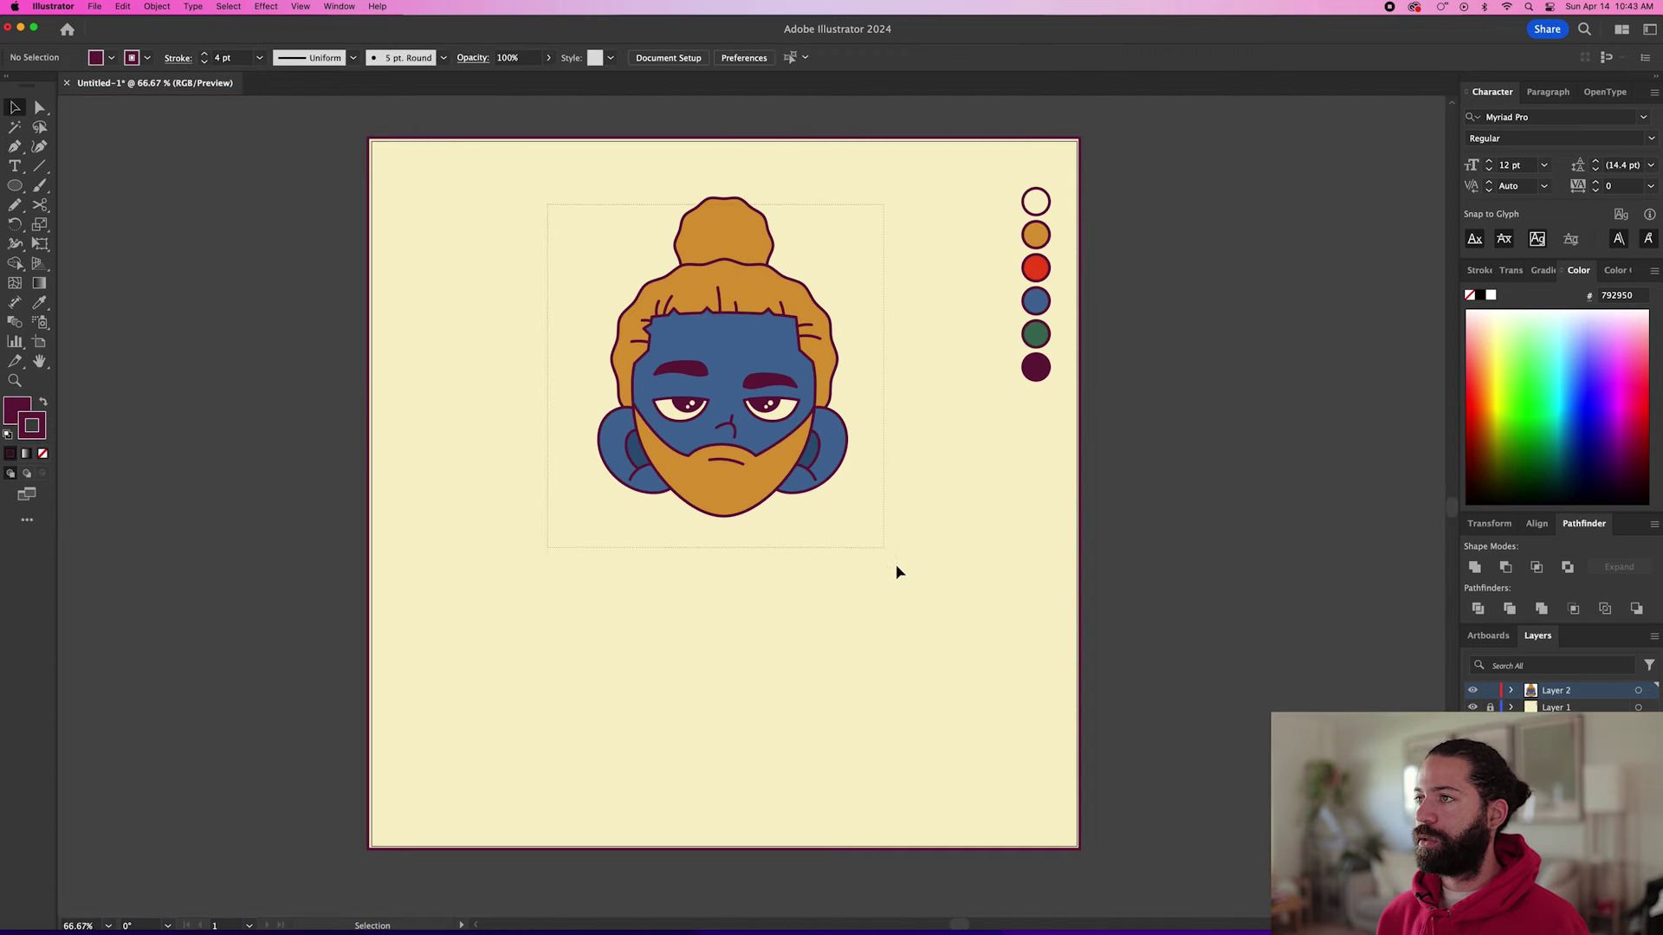
key("super+a")
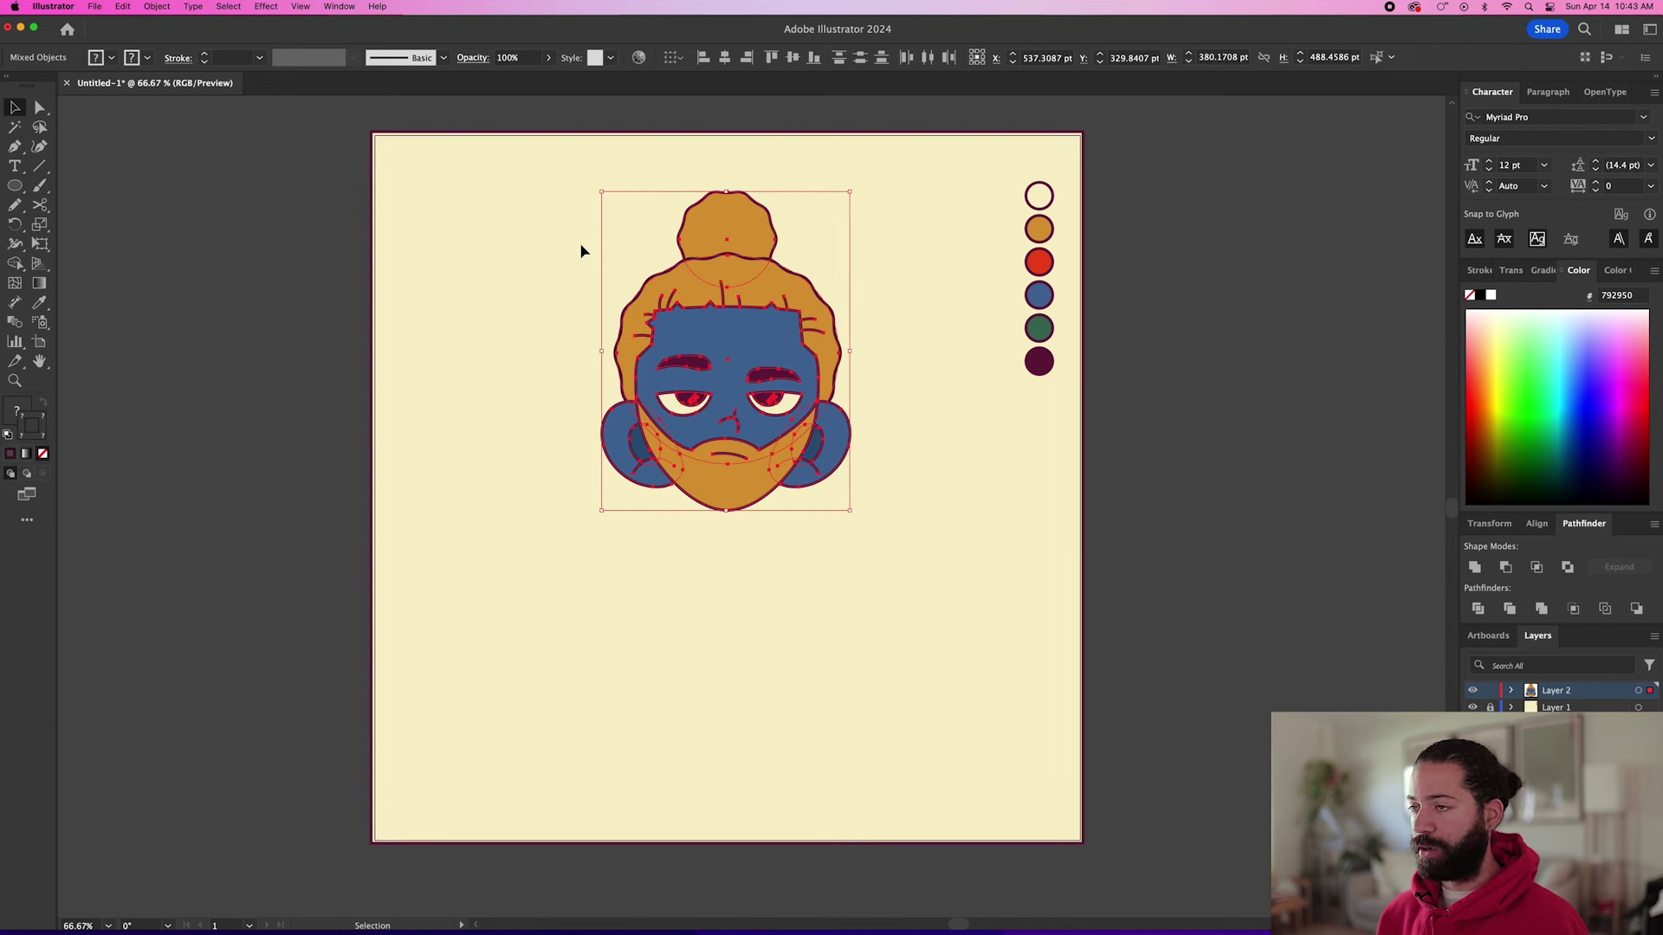
left_click(928, 395)
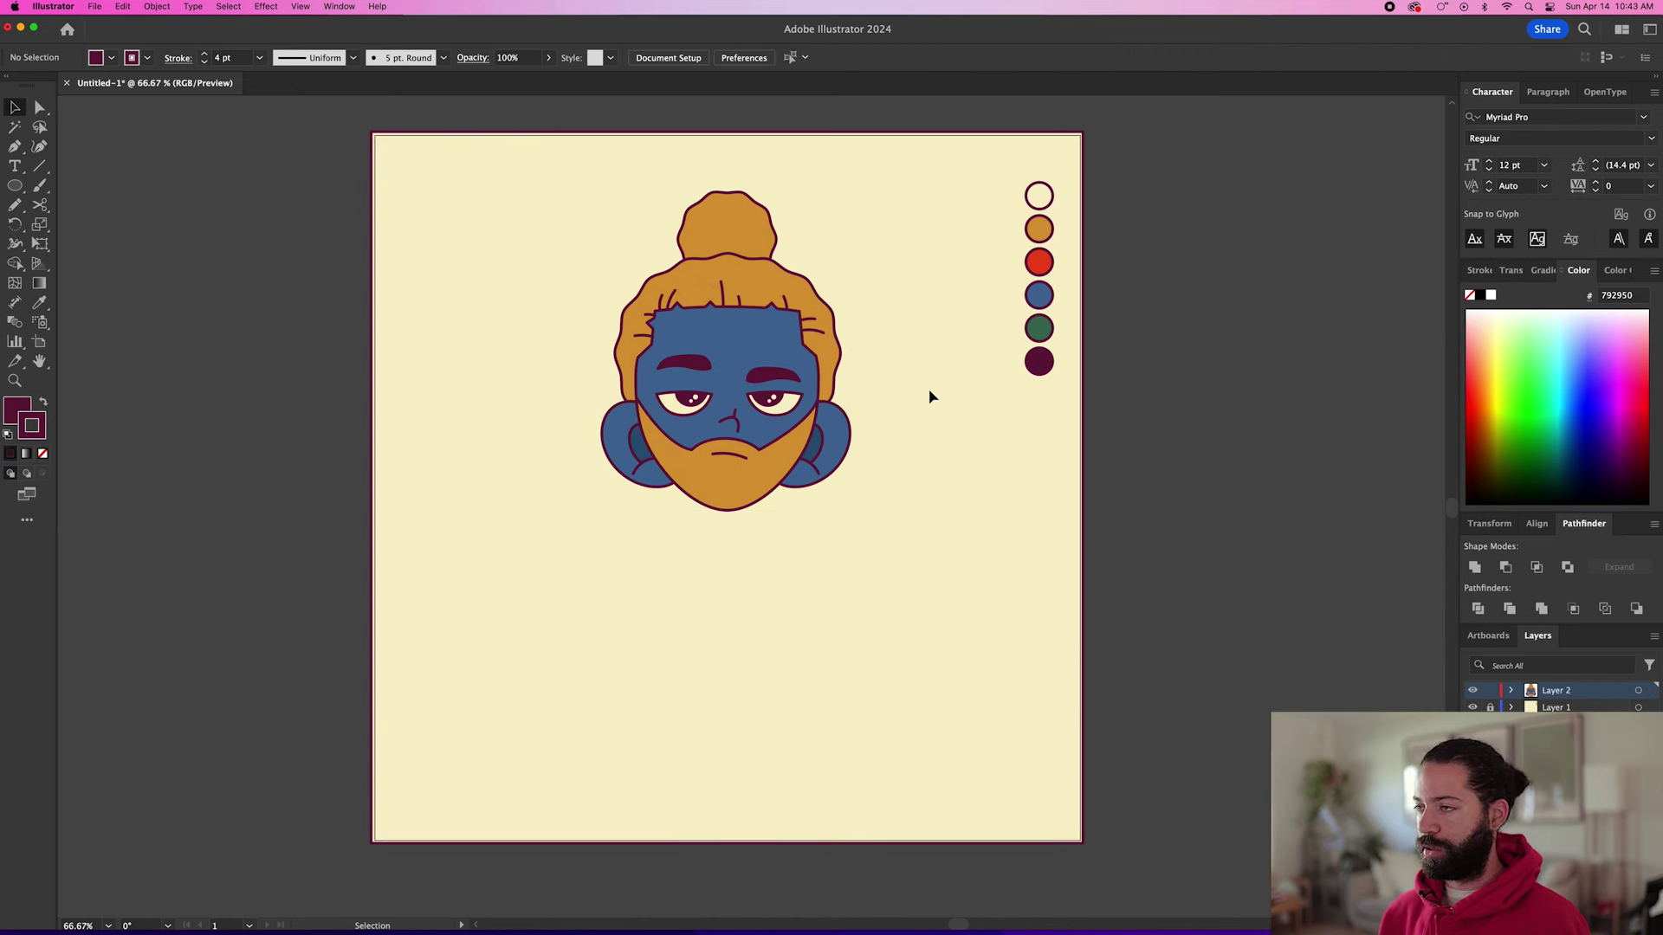
key("m")
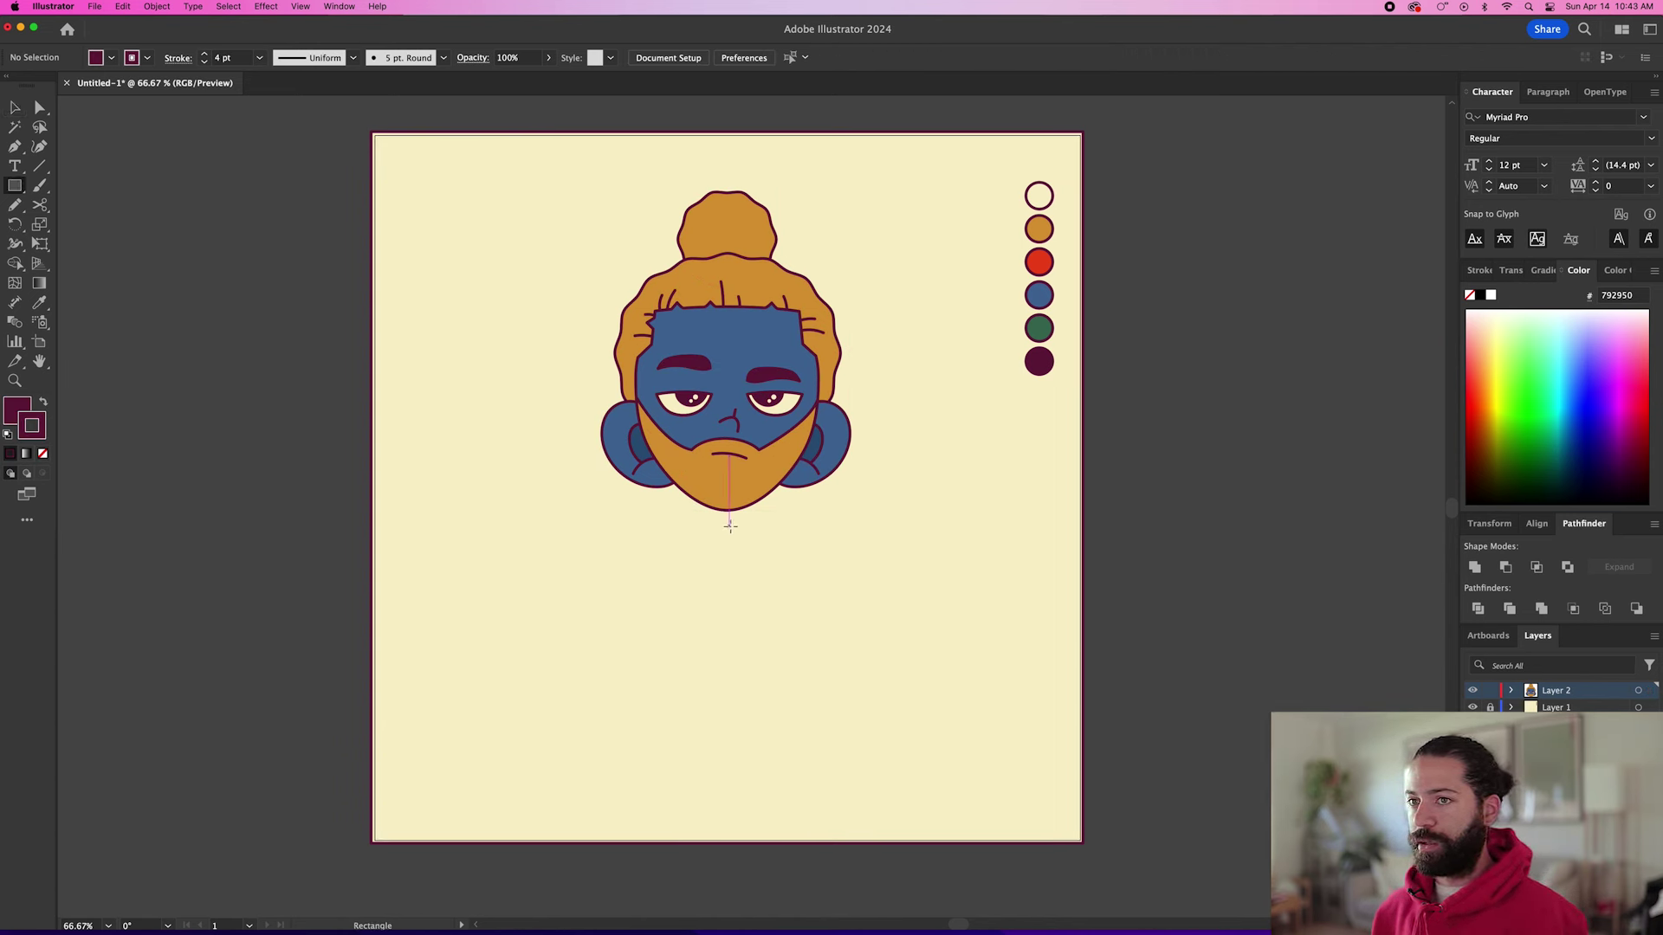
left_click_drag(730, 526, 748, 561)
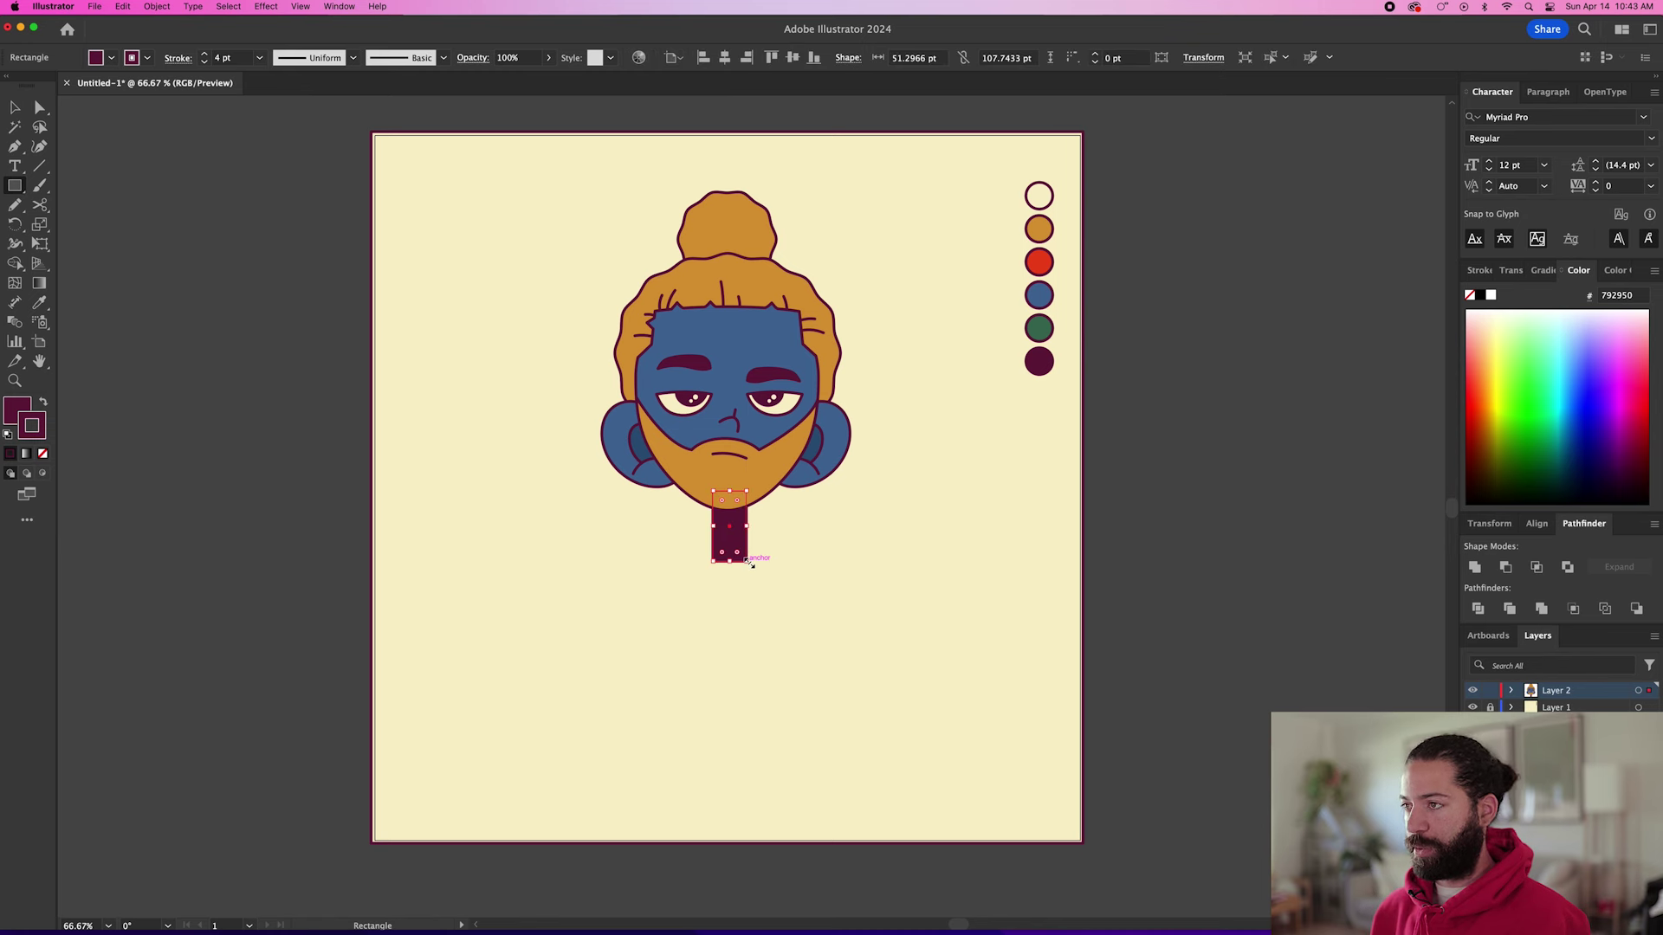
key("i")
left_click(767, 427)
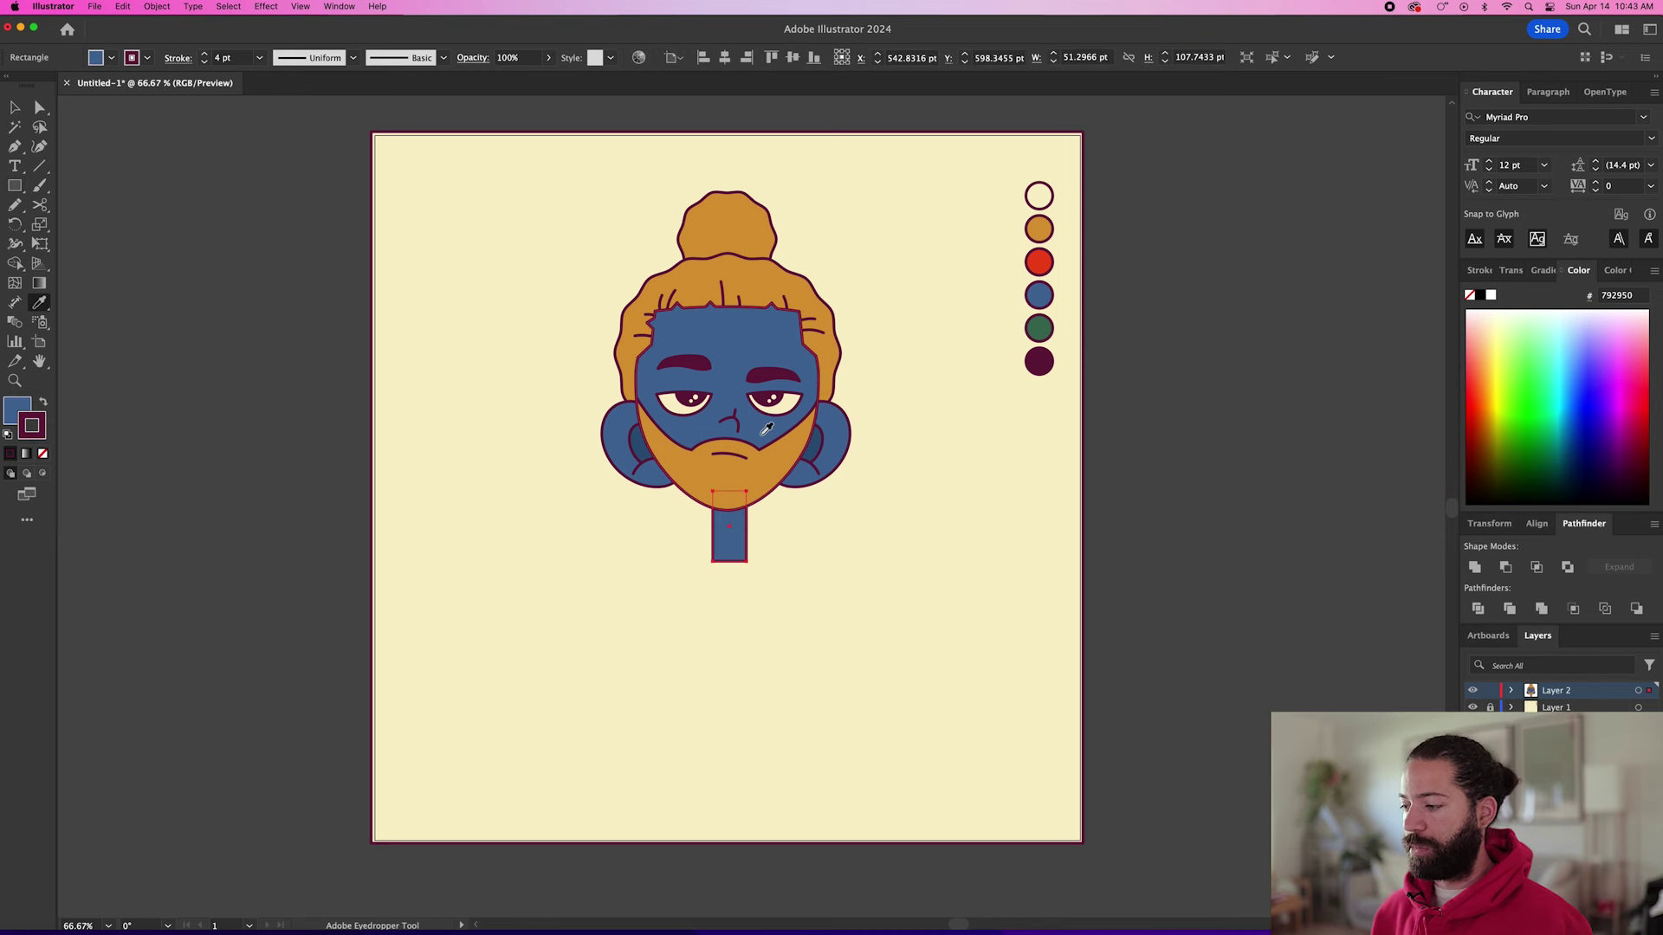
key("p")
key("super+plus")
key("super+plus")
key("super+plus")
key("super+plus")
key("super+plus")
left_click_drag(763, 464, 759, 464)
key("super+shift+a")
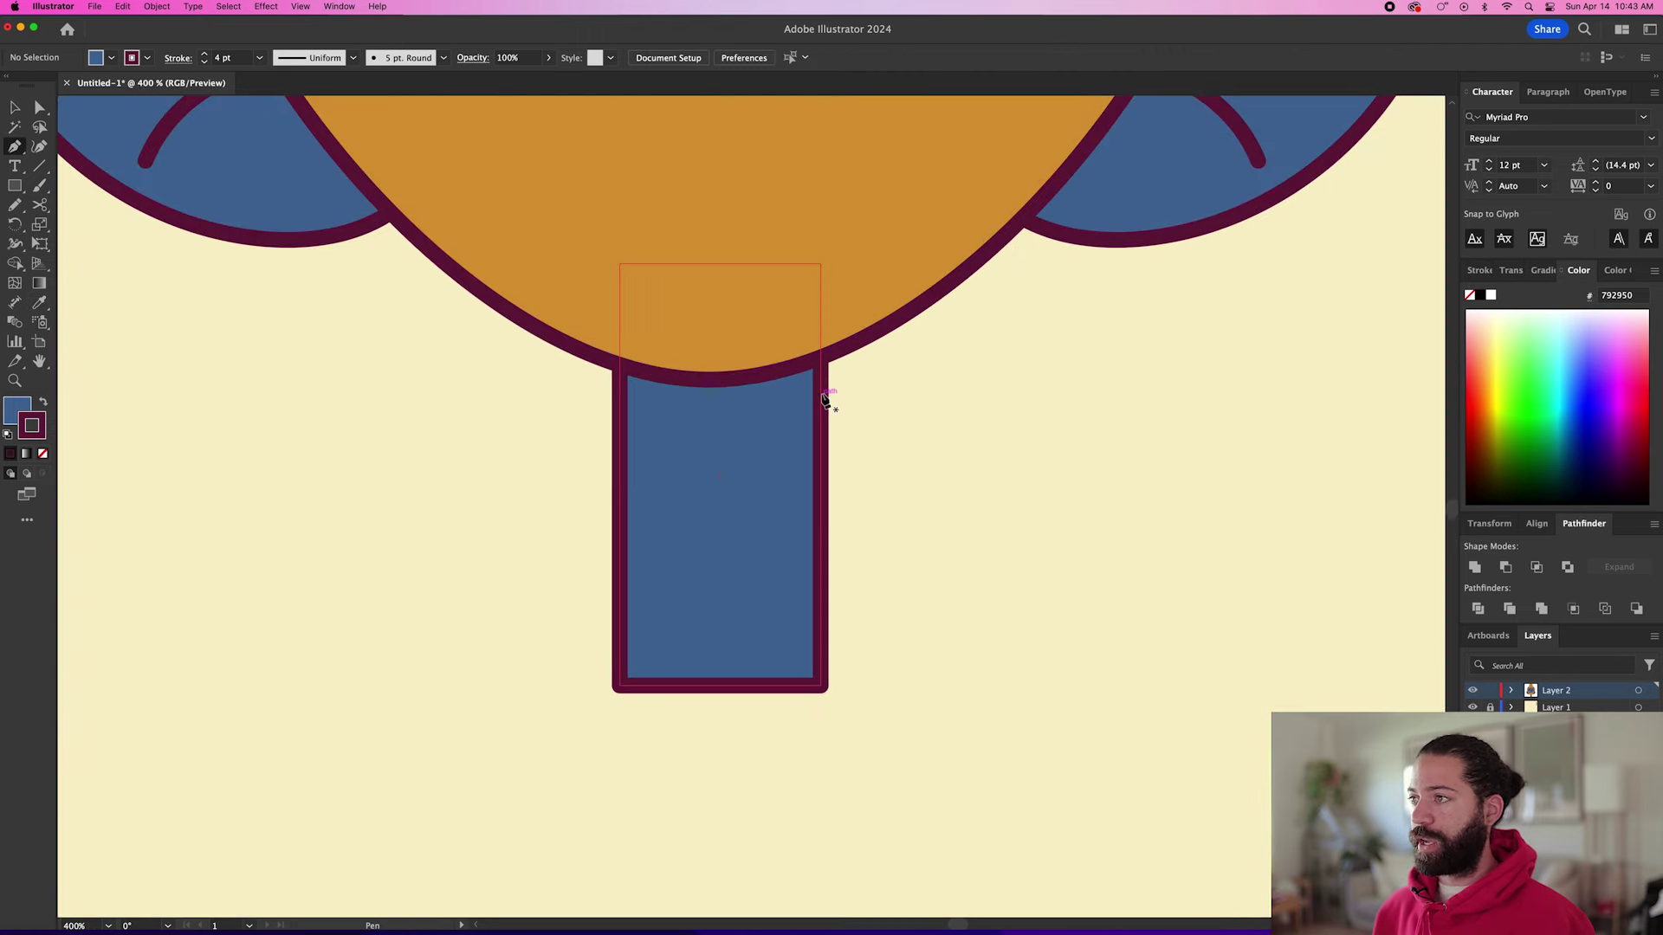
Draw a curved shadow shape across the top of the neck and fill it with maroon.
left_click(821, 391)
left_click_drag(620, 455, 542, 518)
left_click_drag(621, 455, 629, 339)
left_click(622, 335)
left_click(819, 335)
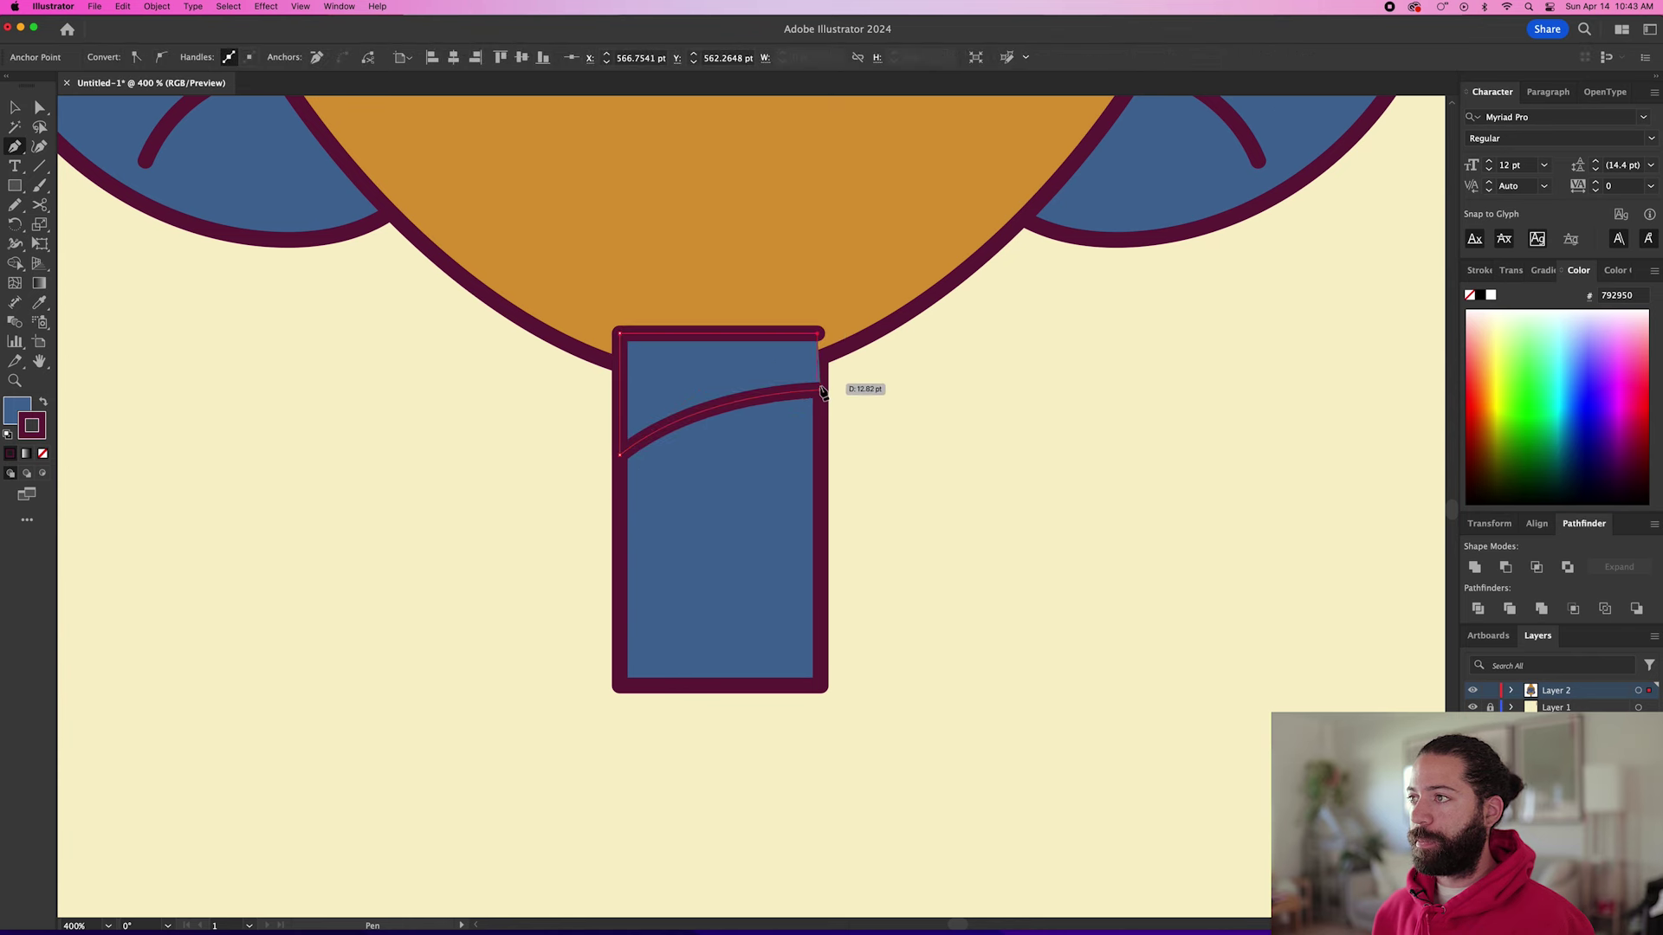
left_click(821, 391)
key("super+h")
key("i")
scroll(821, 389, "down", 2)
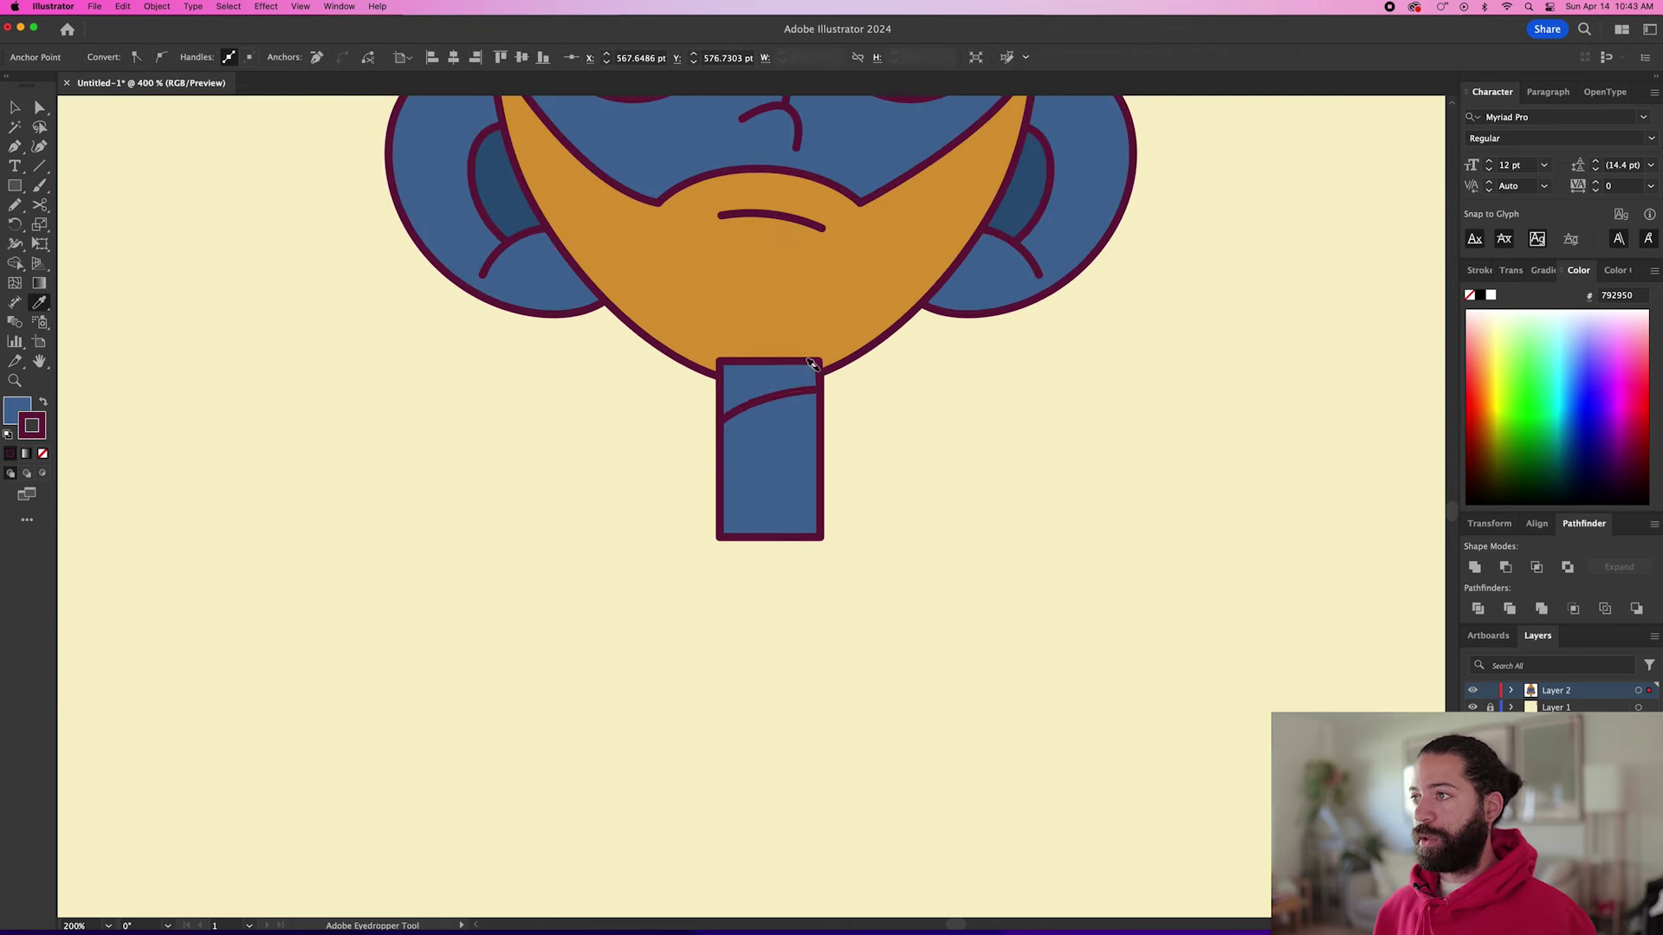
scroll(754, 199, "up", 2)
scroll(740, 159, "up", 1)
left_click(641, 158)
Group the neck with its shadow and send the group behind the beard.
key("v")
key("a")
left_click(767, 574, "shift")
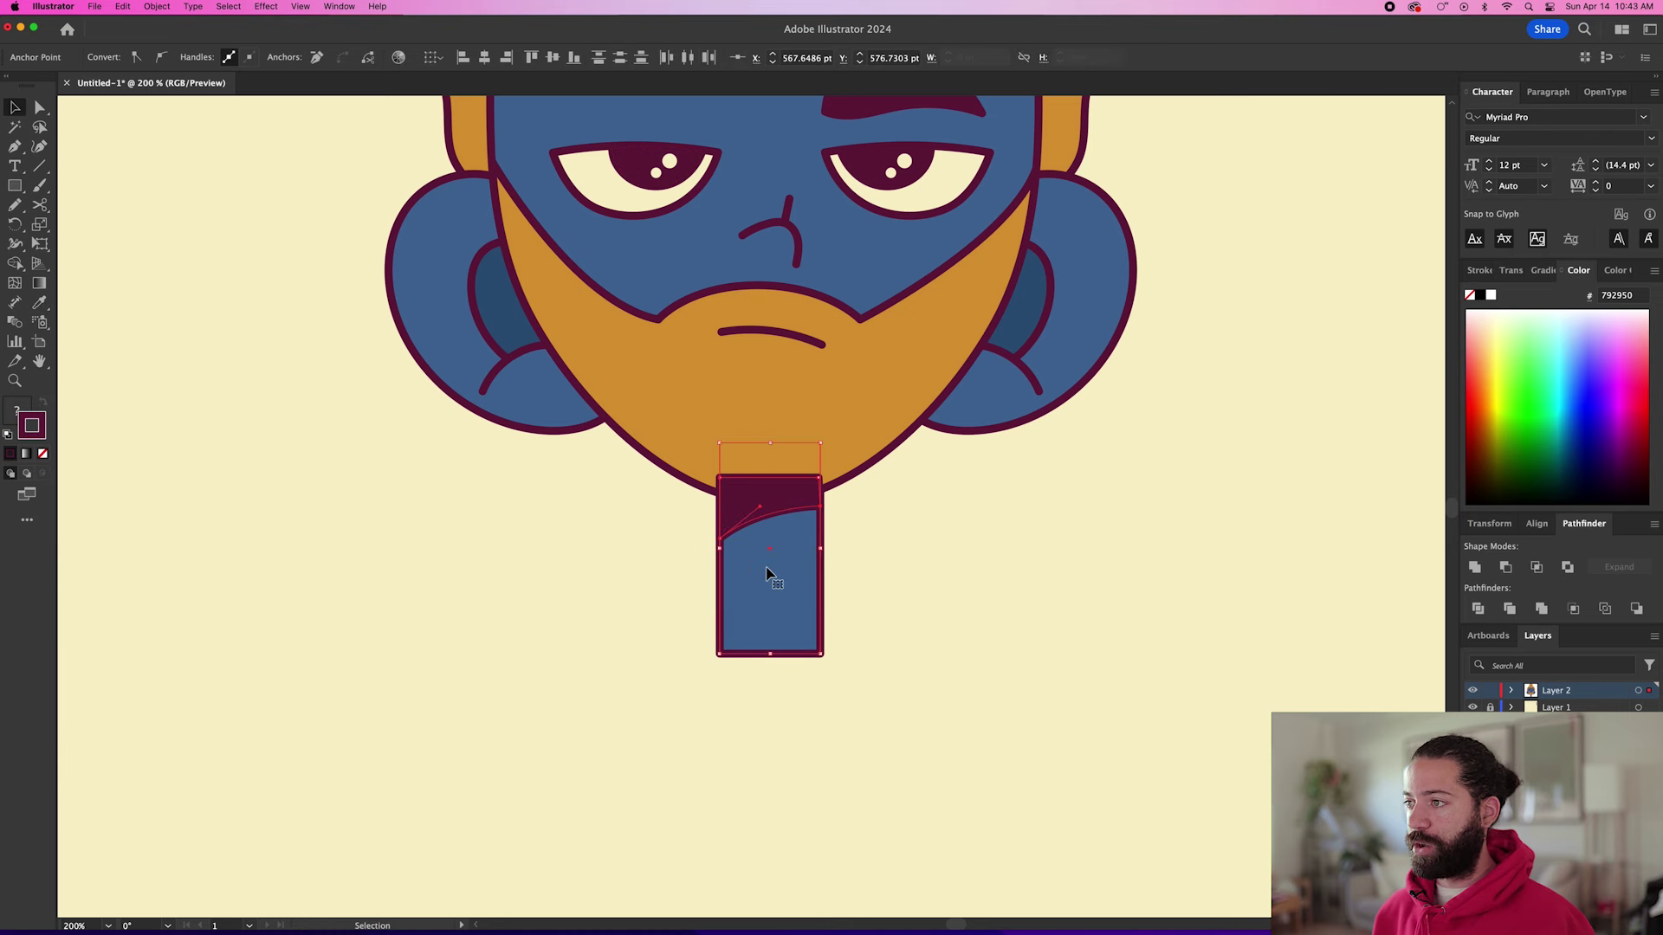
key("v")
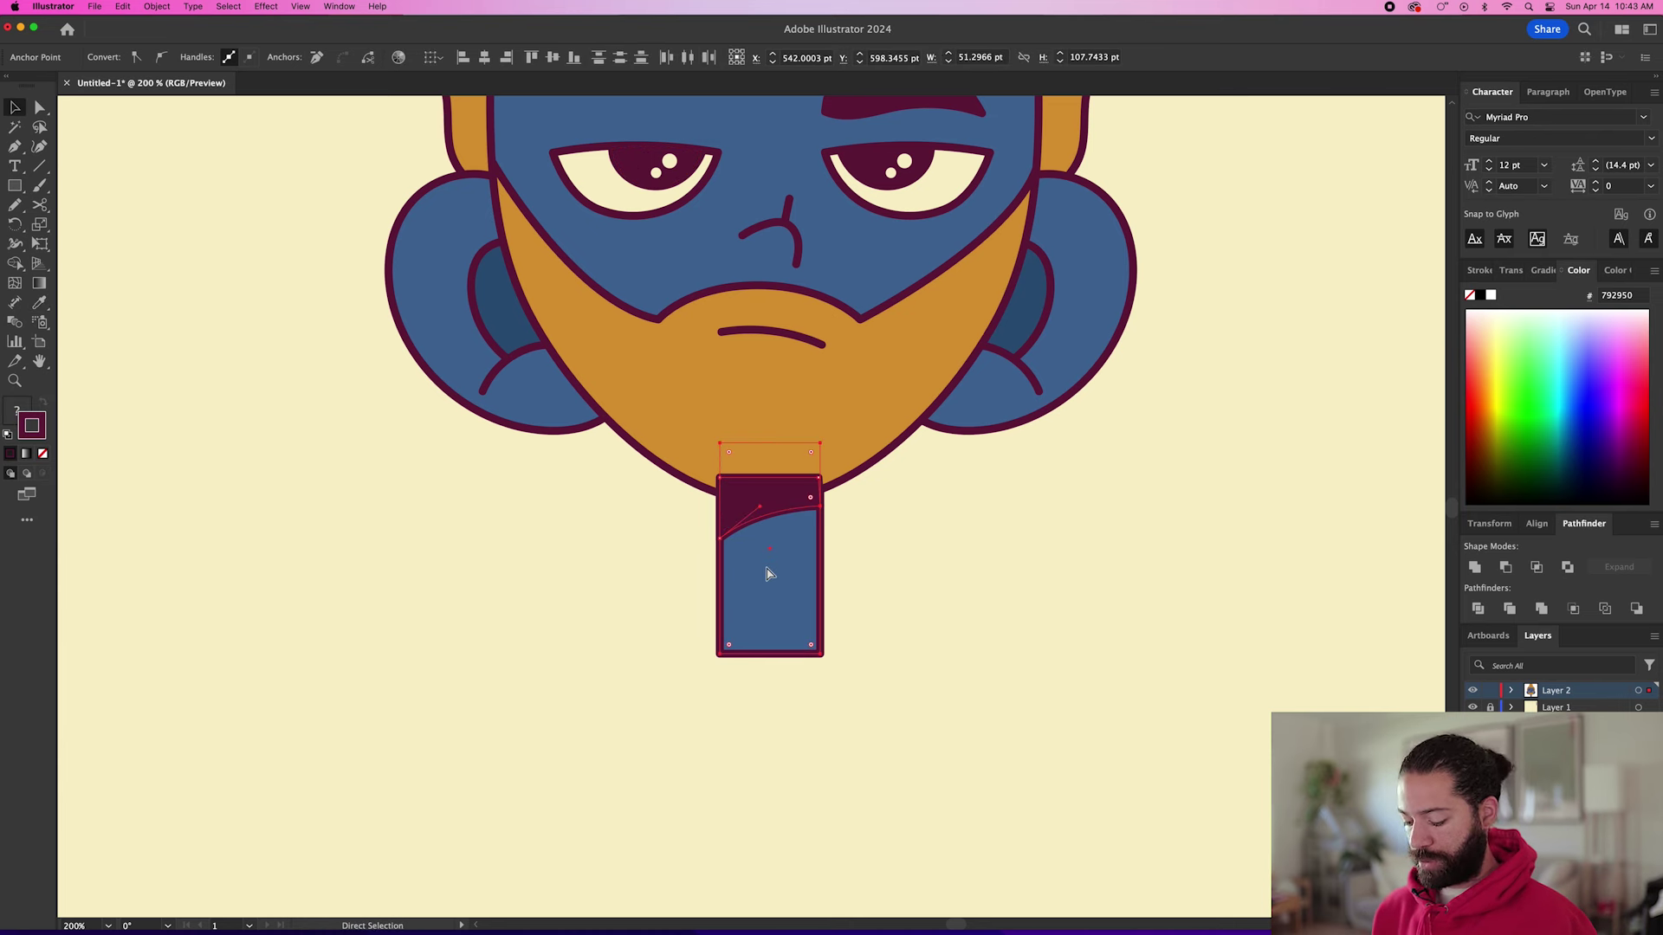
key("super+g")
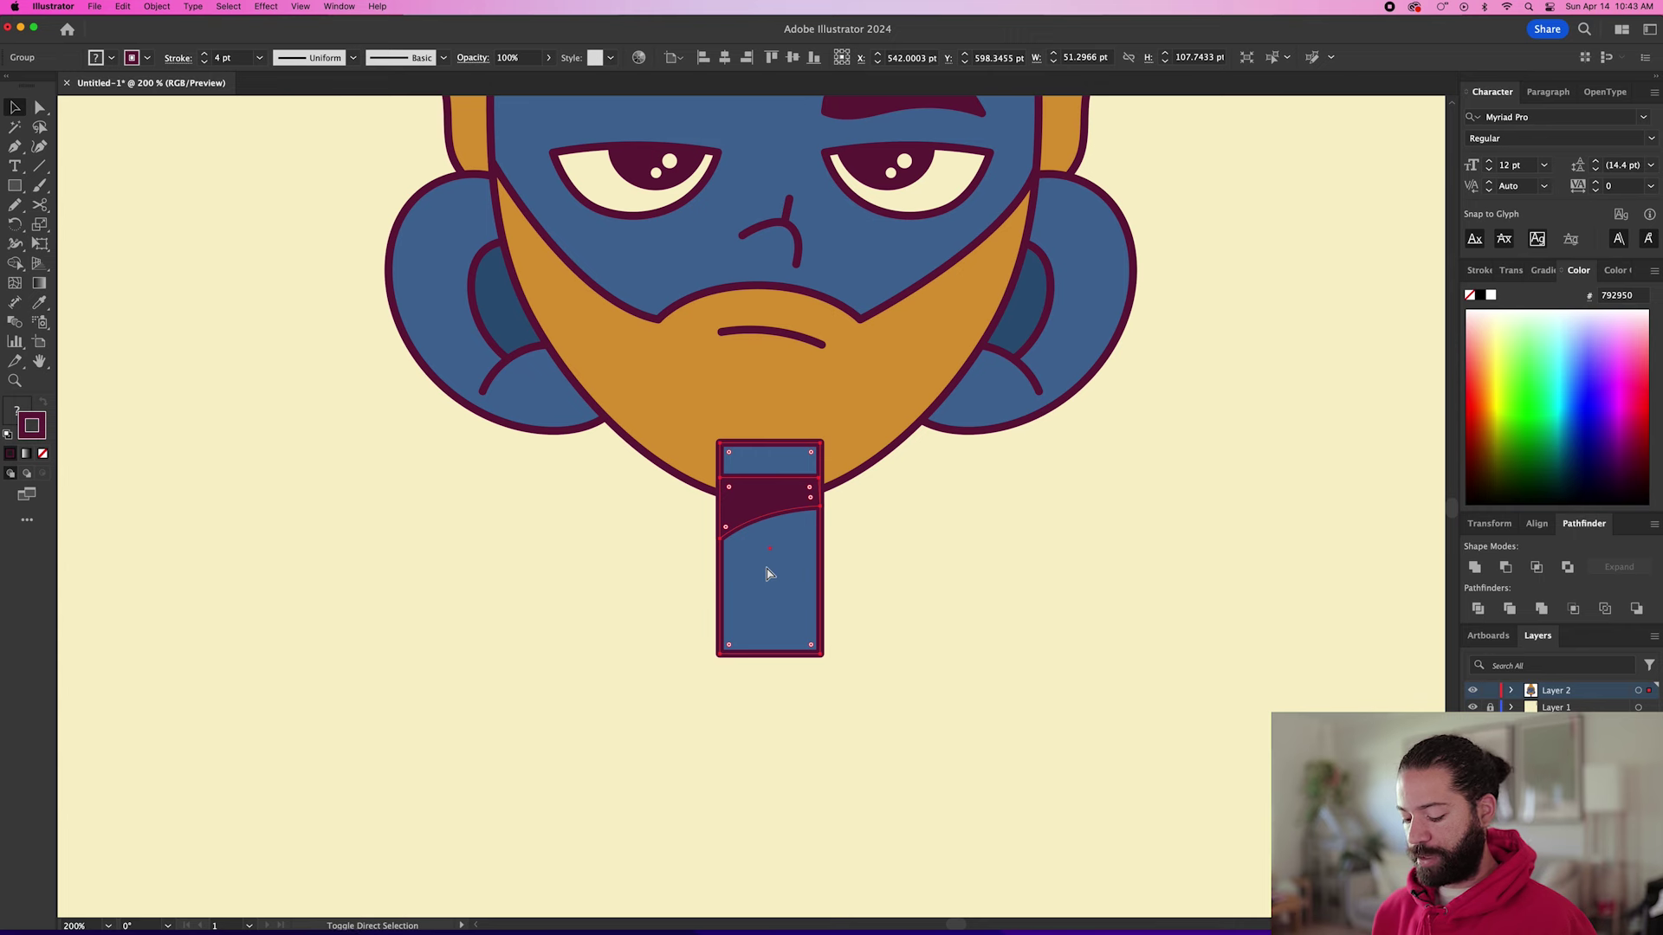
key("super+shift+bracketleft")
scroll(767, 570, "left", 1)
left_click(1031, 548)
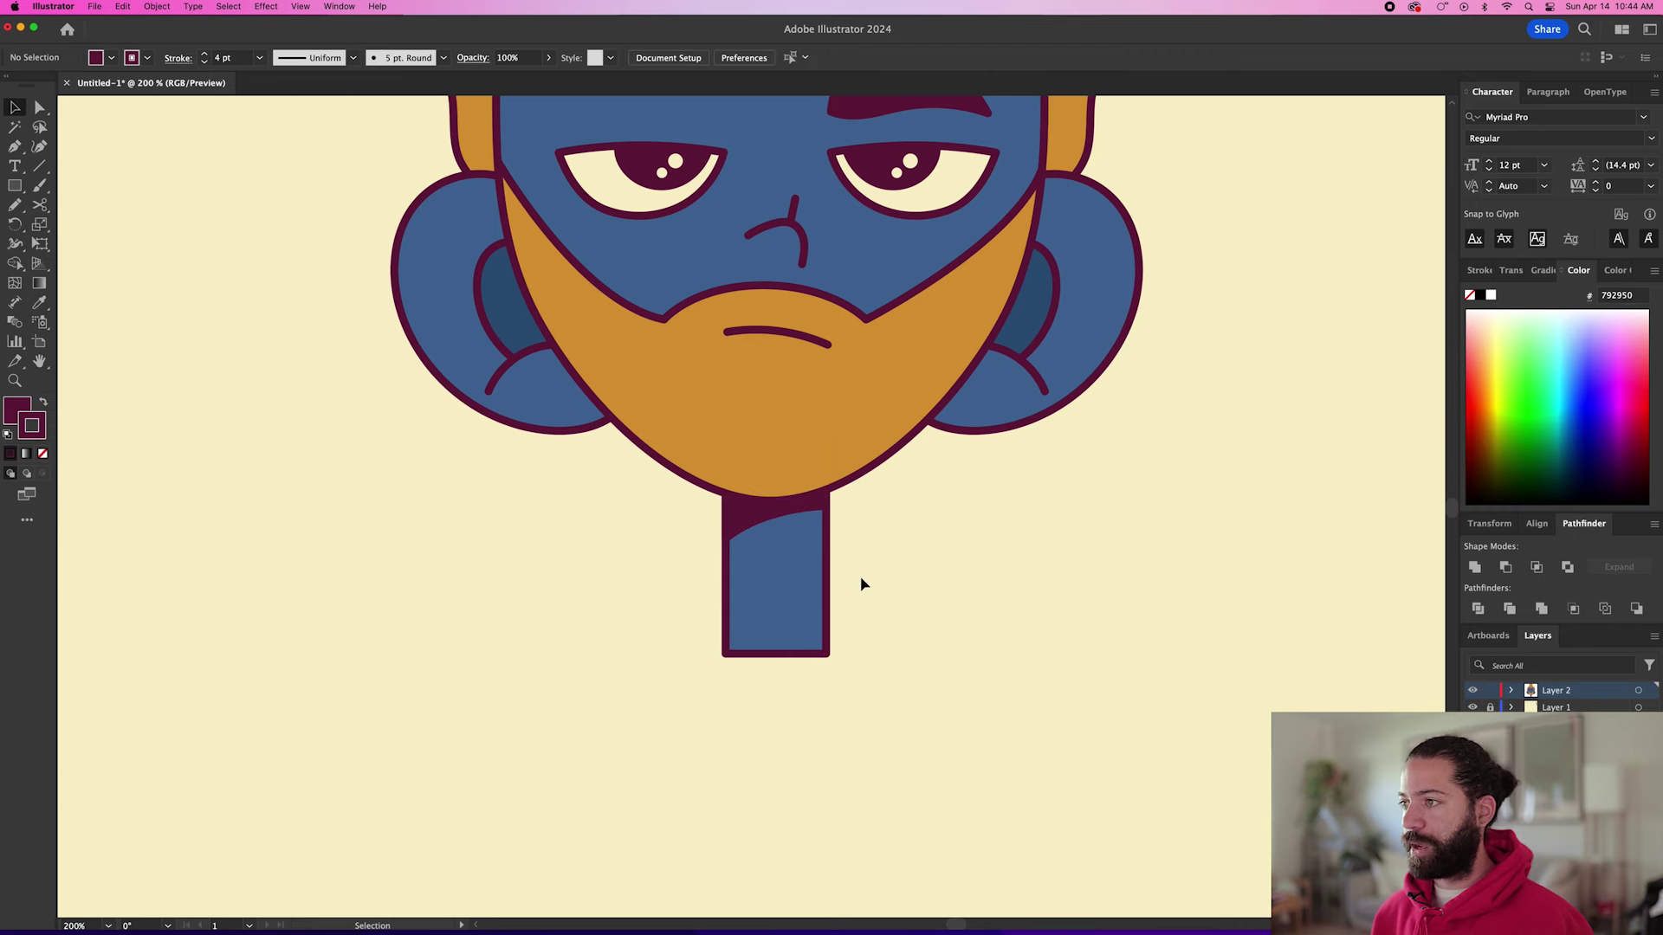
Inside the neck group, draw two curved maroon lines on the neck's left and right.
double_click(787, 583)
scroll(829, 571, "up", 3)
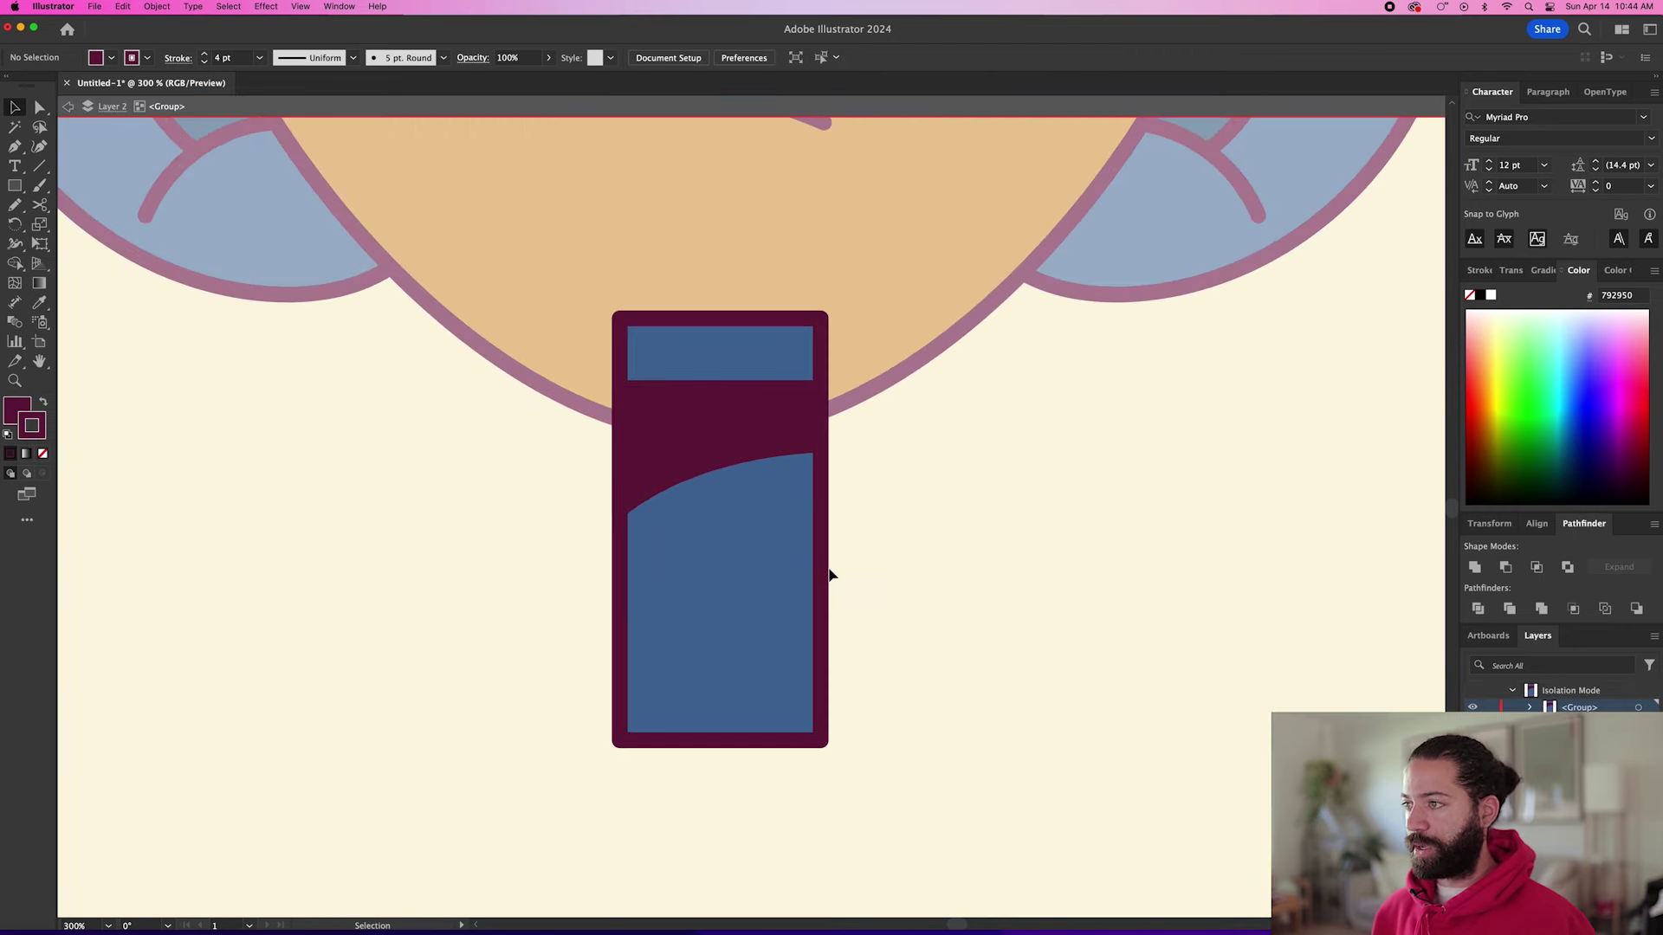
scroll(829, 574, "up", 2)
key("n")
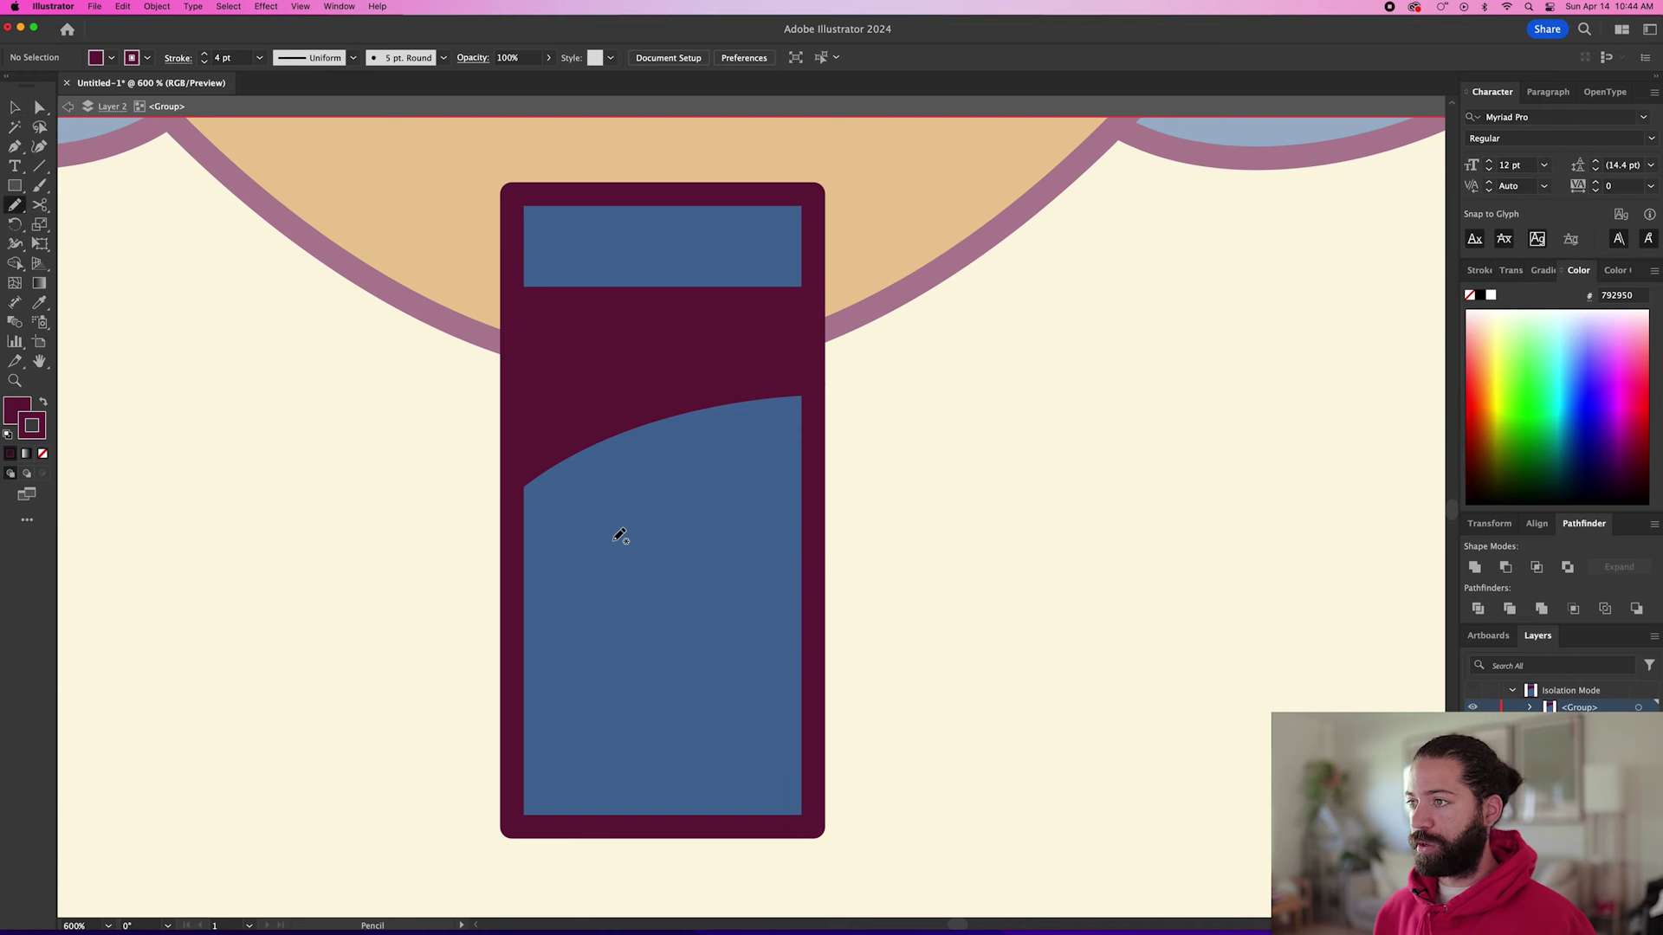
key("super+z")
mouse_move(620, 633)
left_mouse_down()
mouse_move(611, 562)
mouse_move(620, 652)
left_mouse_up()
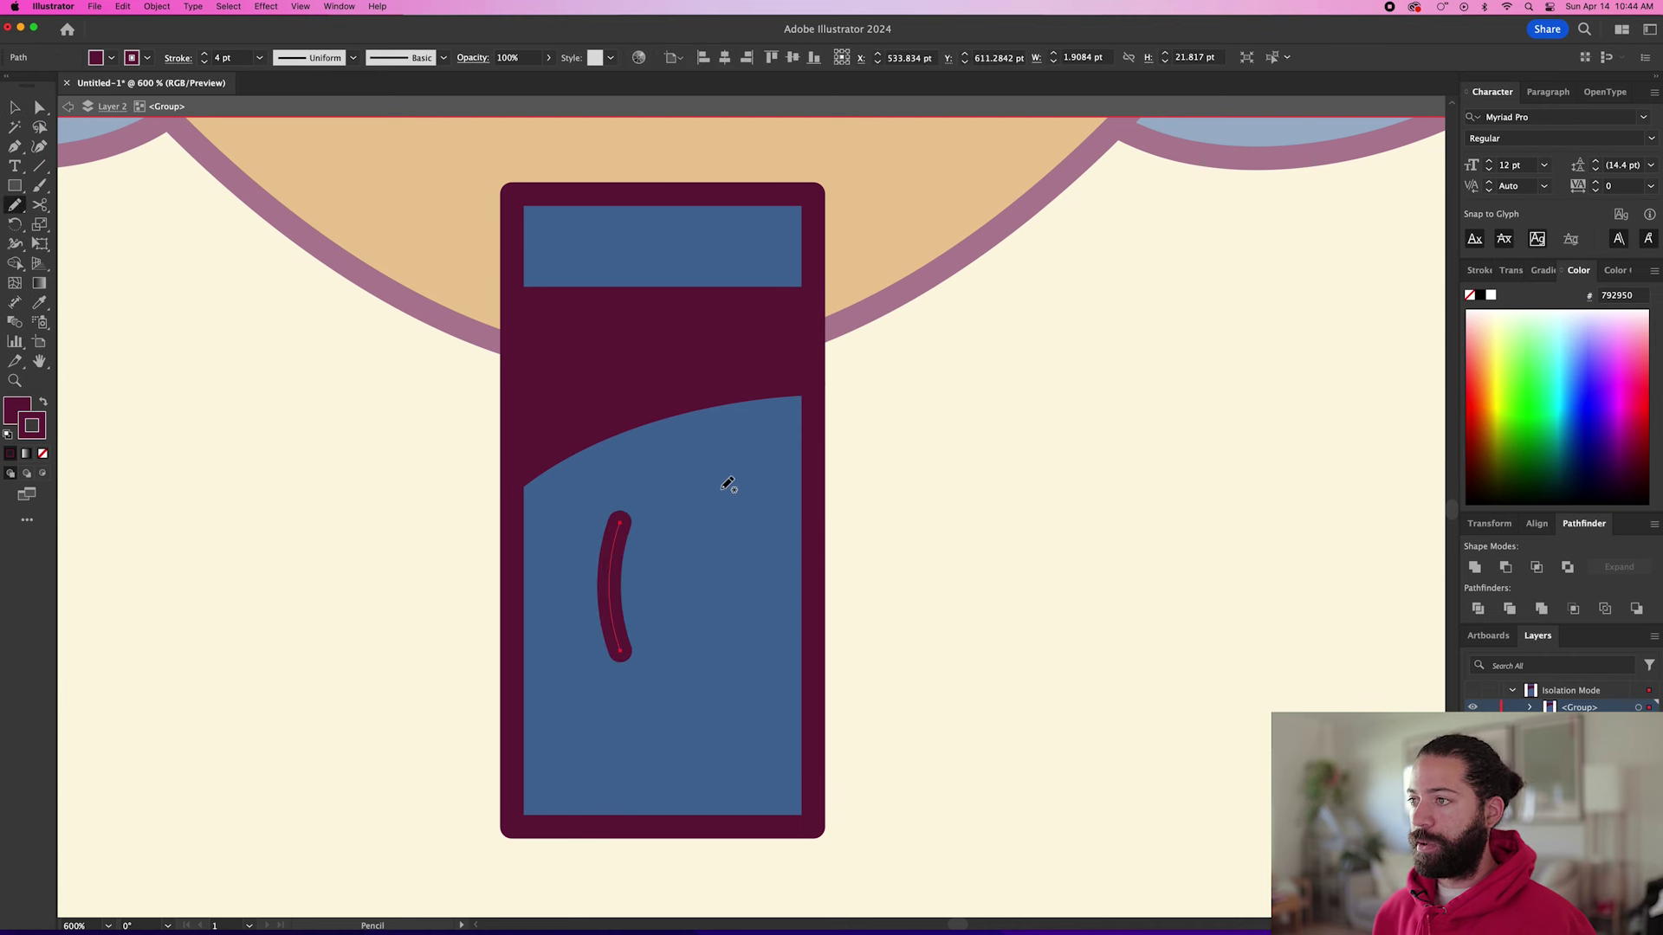
left_click_drag(723, 669, 715, 675)
Shift the right line slightly, set both lines' fill to None, and exit isolation mode.
key("v")
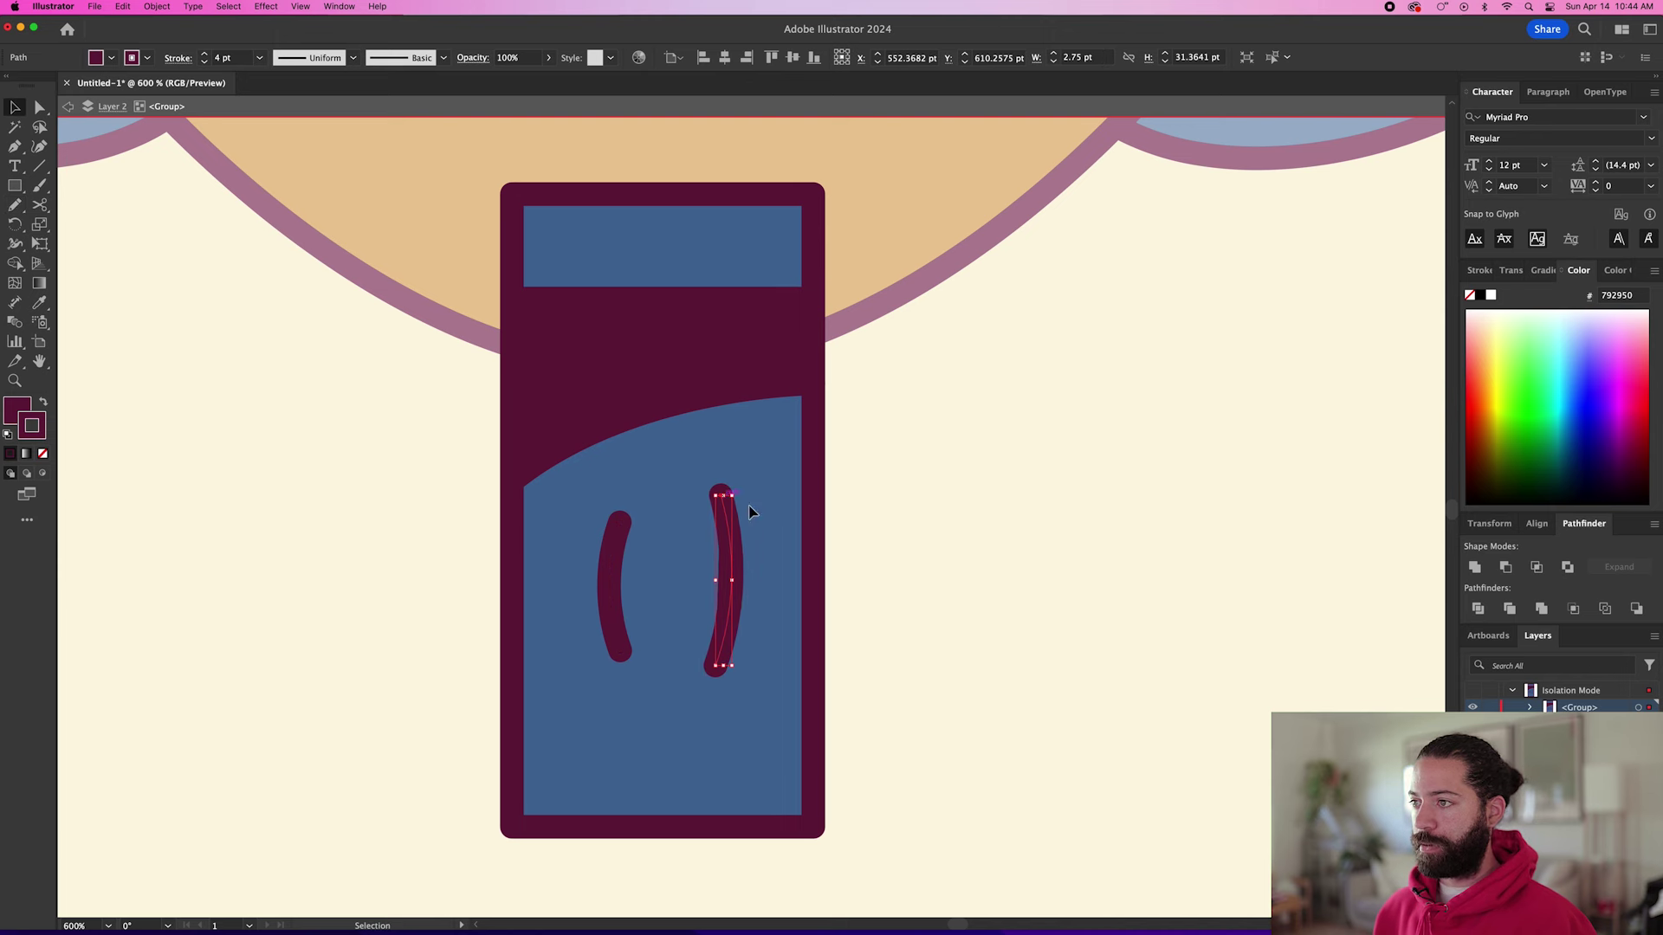
left_click_drag(732, 567, 737, 574)
left_click(629, 585, "shift")
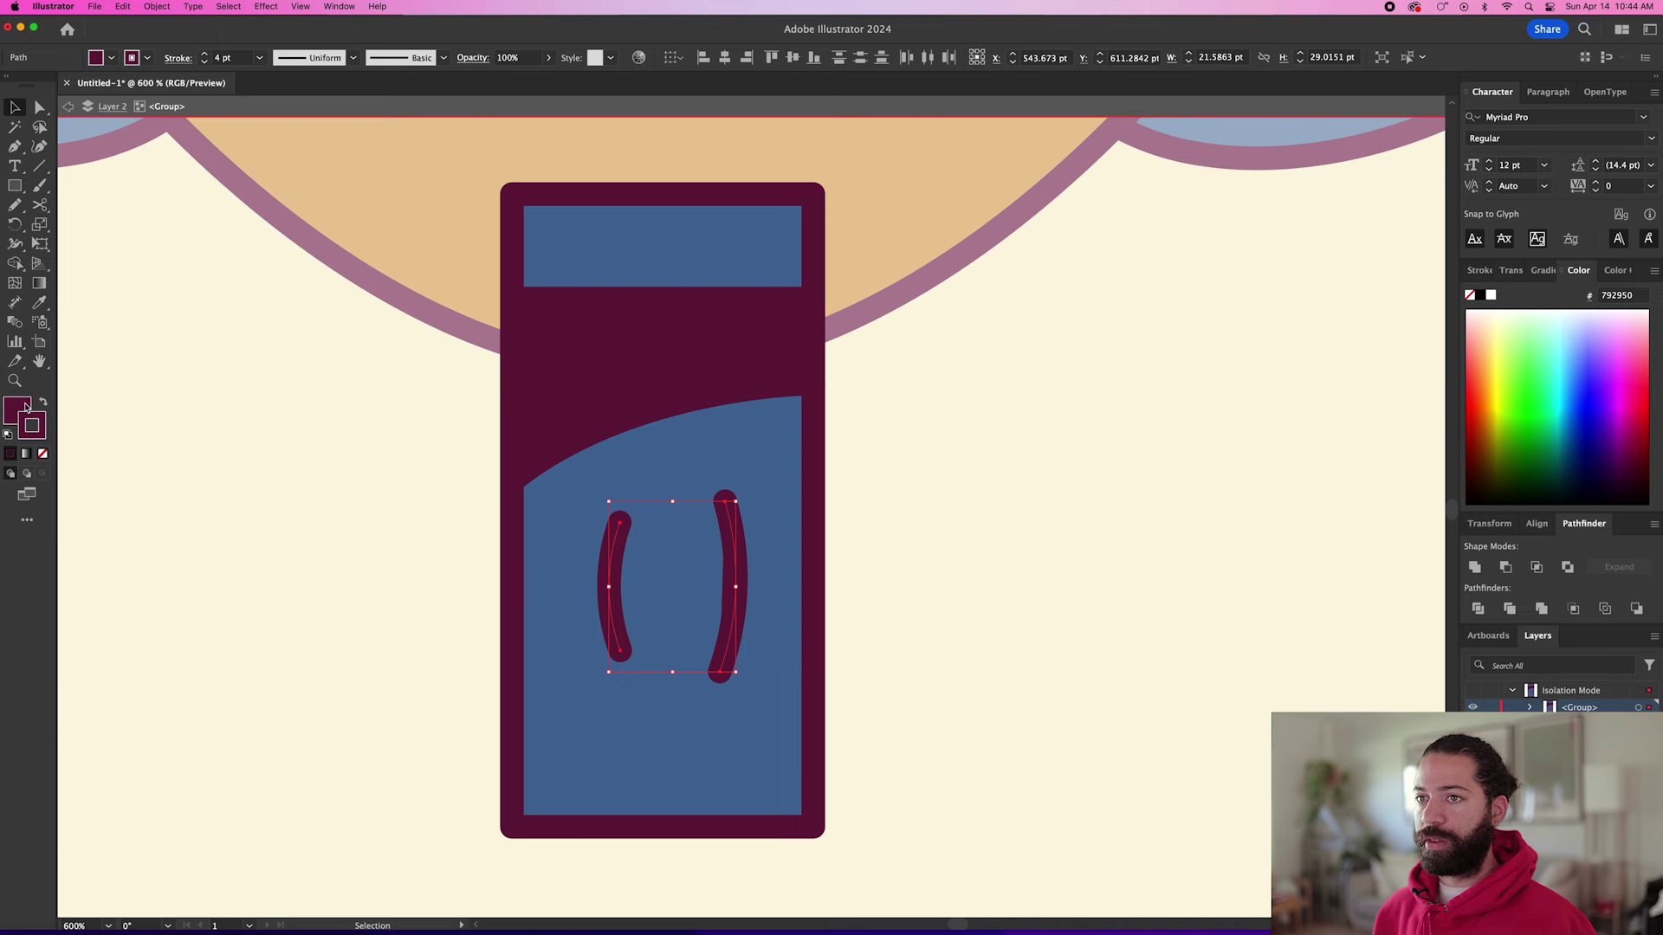
left_click(44, 454)
double_click(910, 508)
scroll(909, 508, "down", 2)
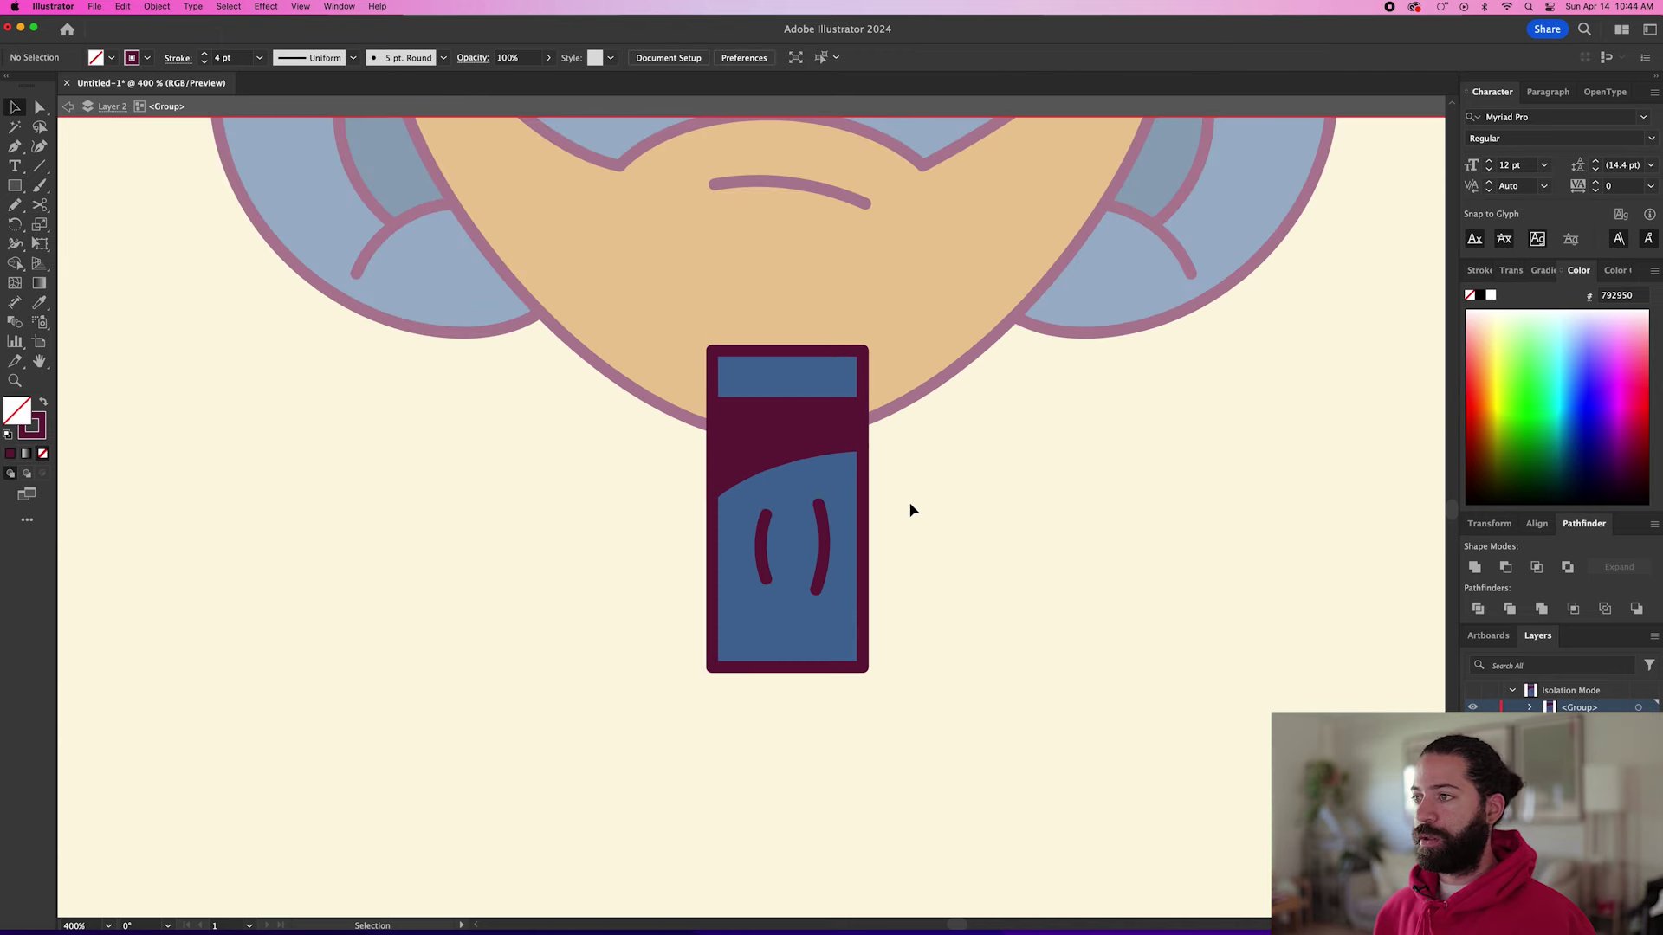
scroll(910, 508, "down", 1)
scroll(906, 501, "right", 2)
scroll(884, 515, "up", 1)
scroll(860, 530, "down", 2)
key("l")
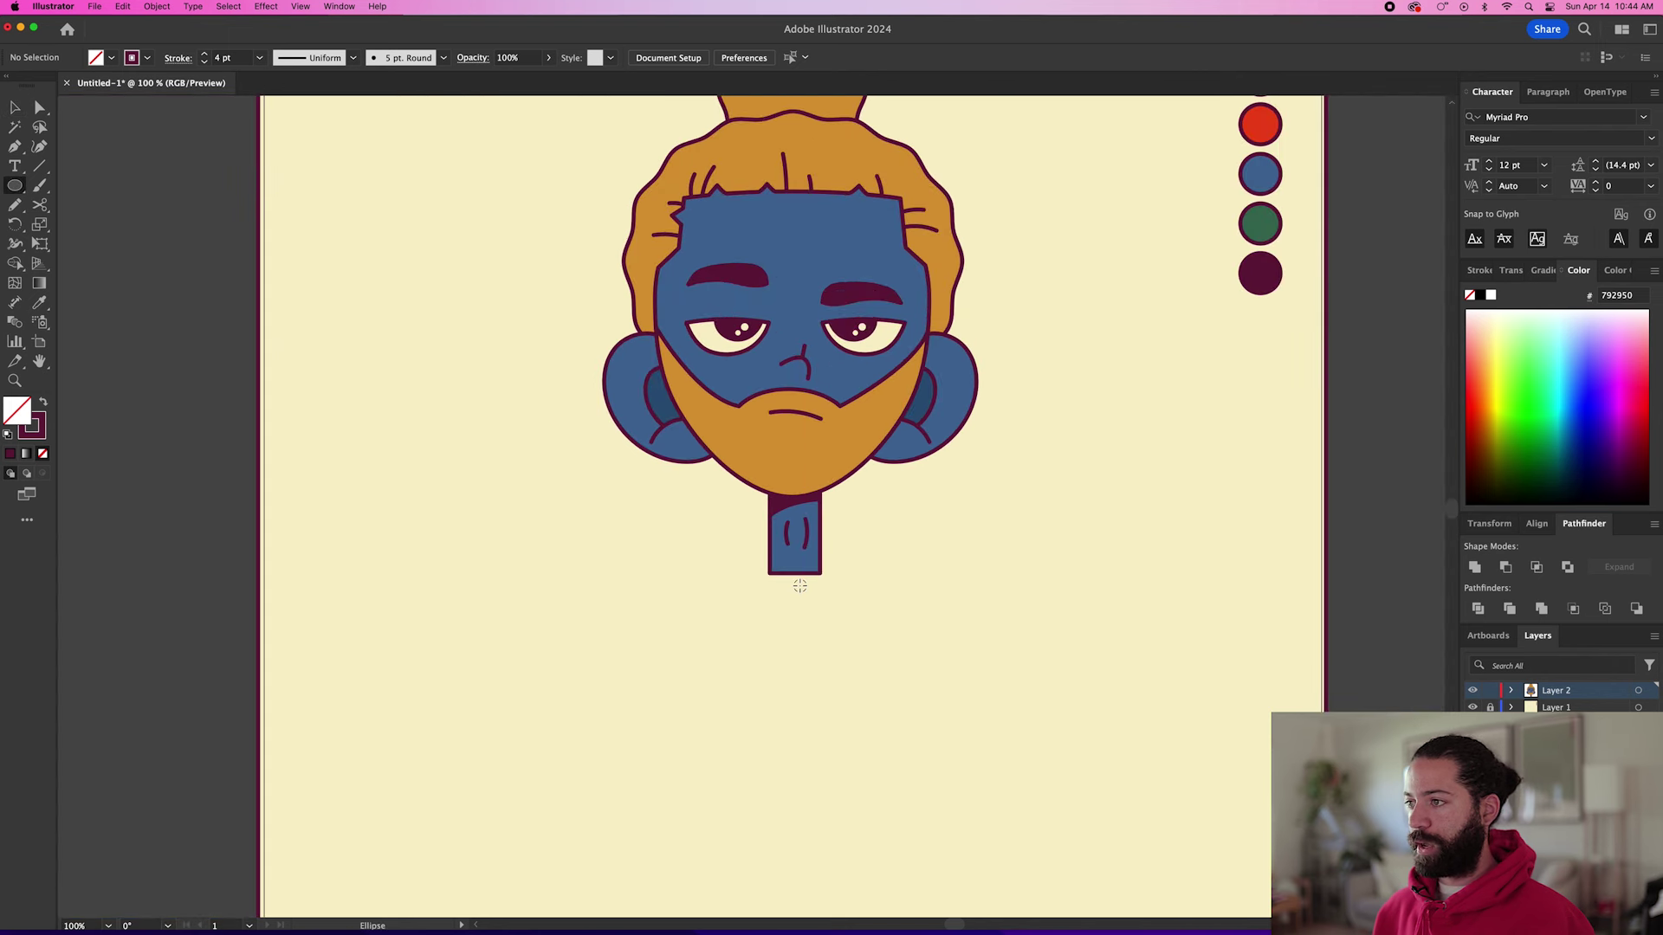
Draw a blue oval at the neck's base, tilt it slightly, and send it behind the neck.
left_click_drag(796, 585, 844, 600)
key("i")
left_click(1260, 173)
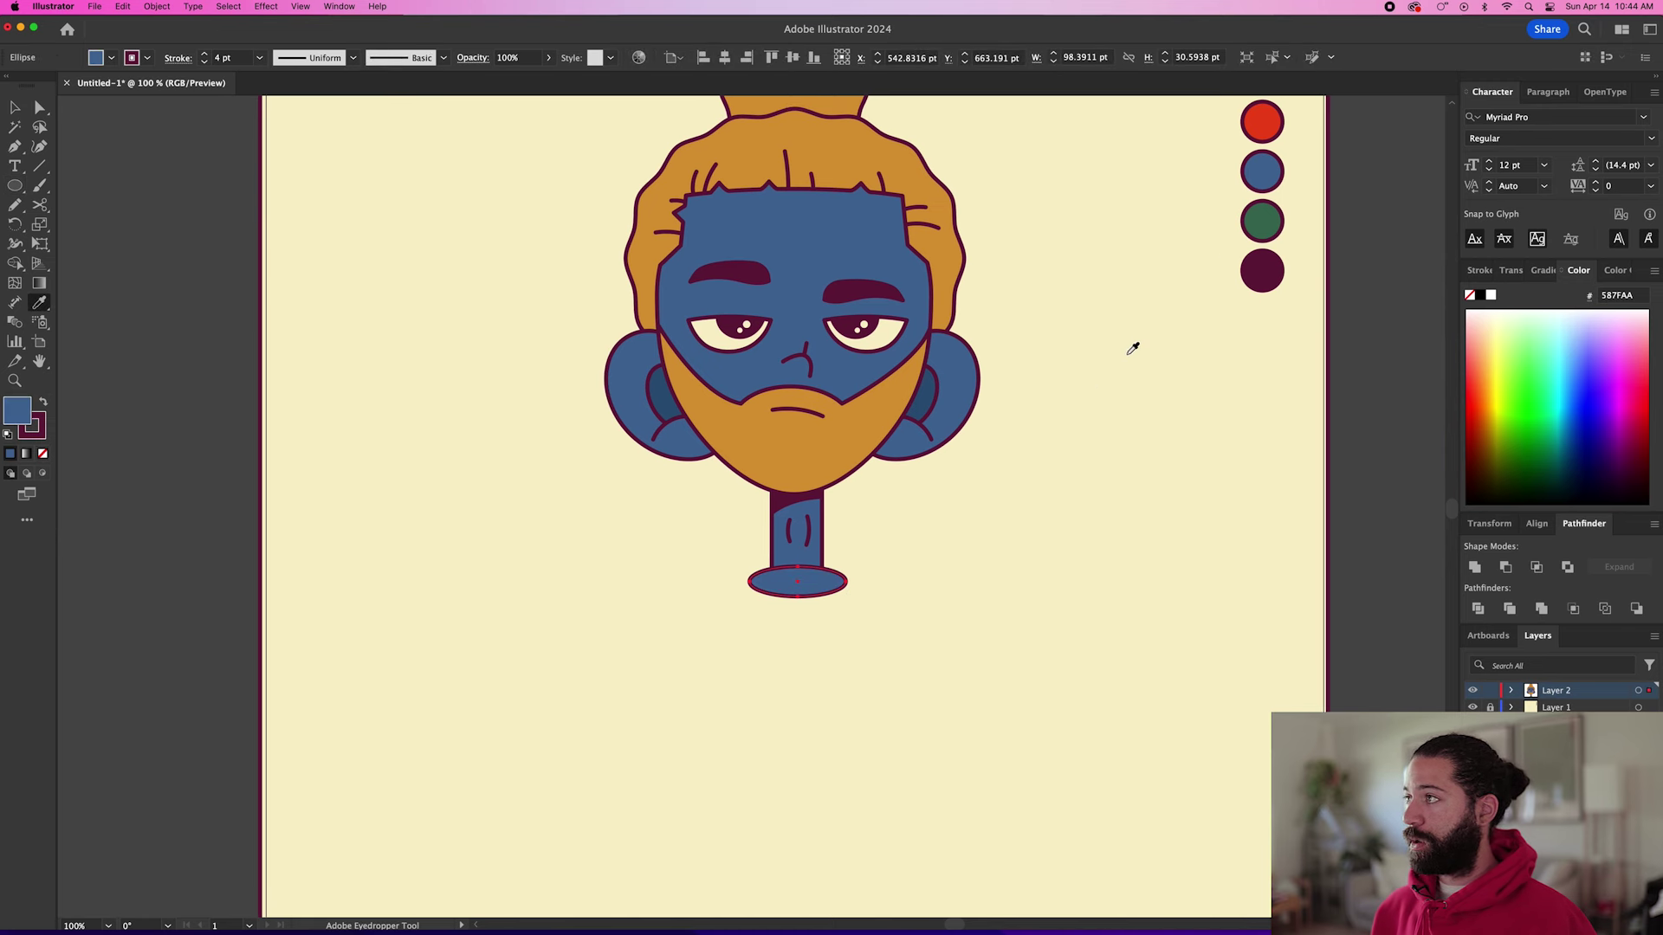
key("v")
scroll(849, 568, "up", 2, "alt")
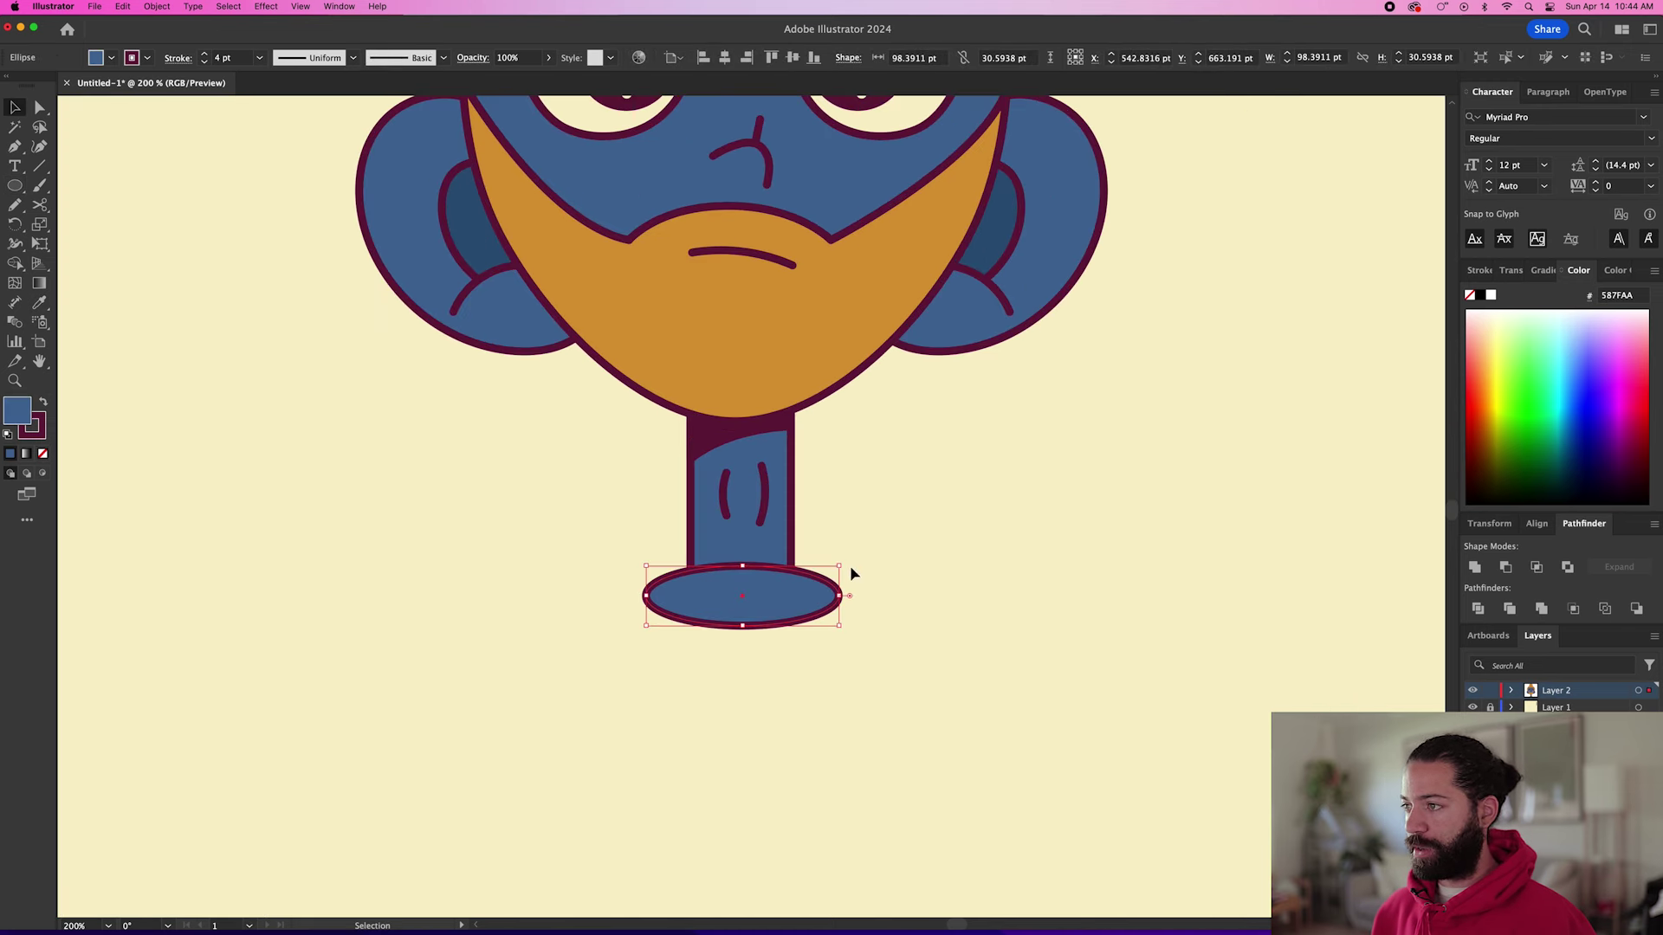
left_click_drag(845, 563, 843, 551)
key("super+shift+[")
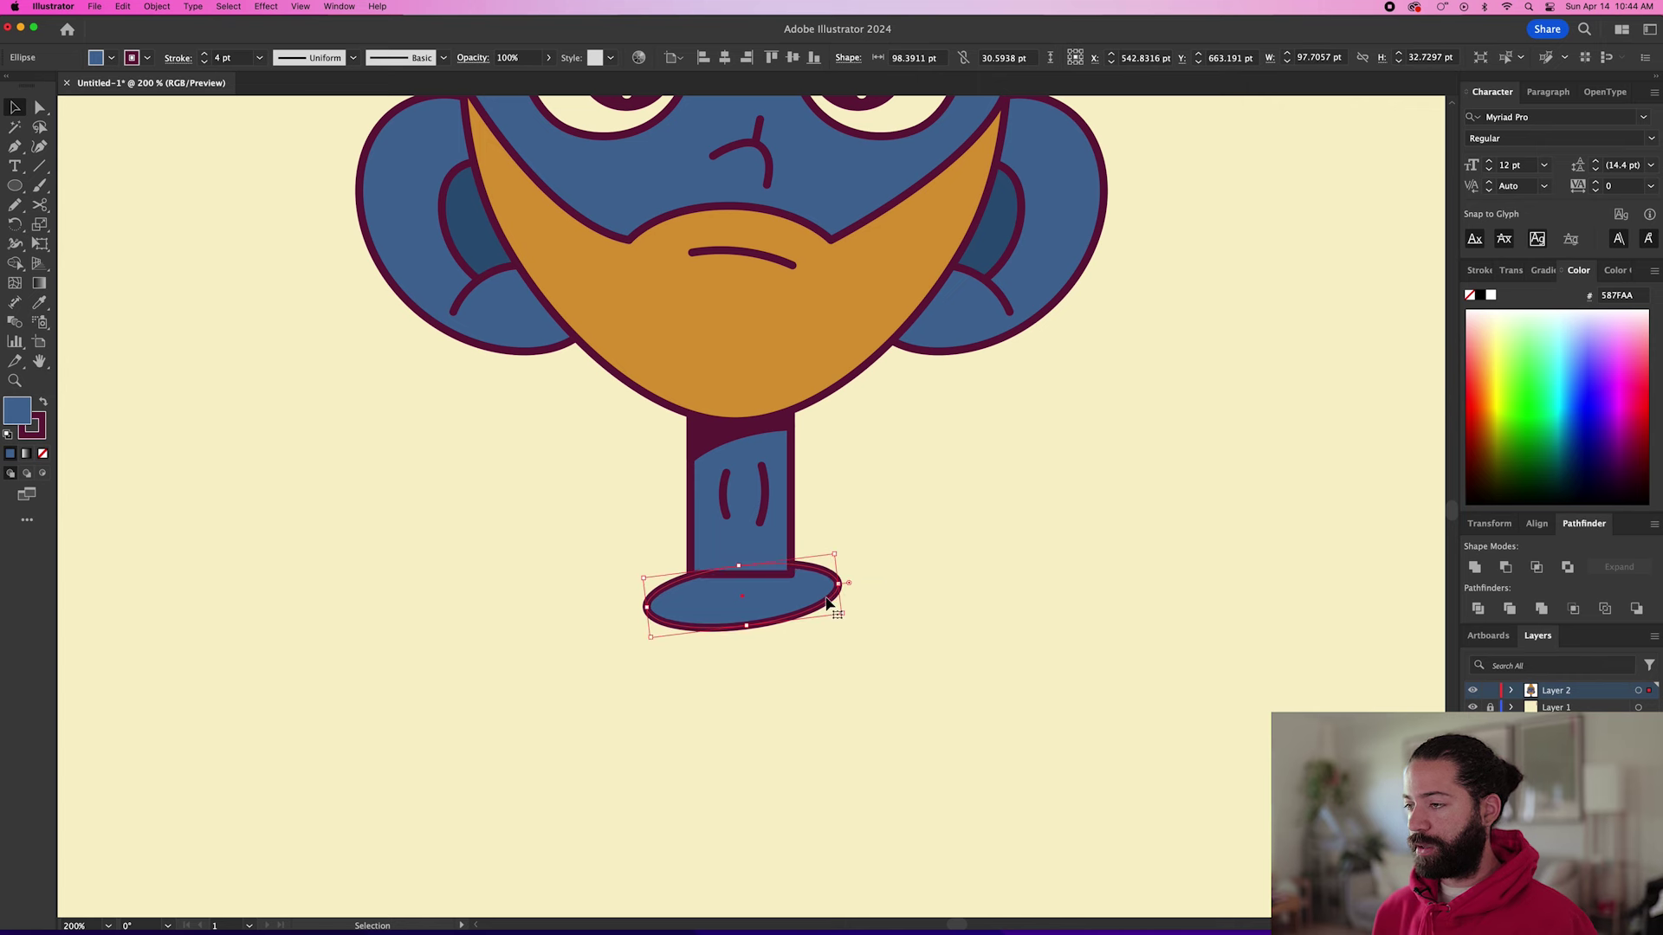
left_click_drag(775, 608, 805, 598)
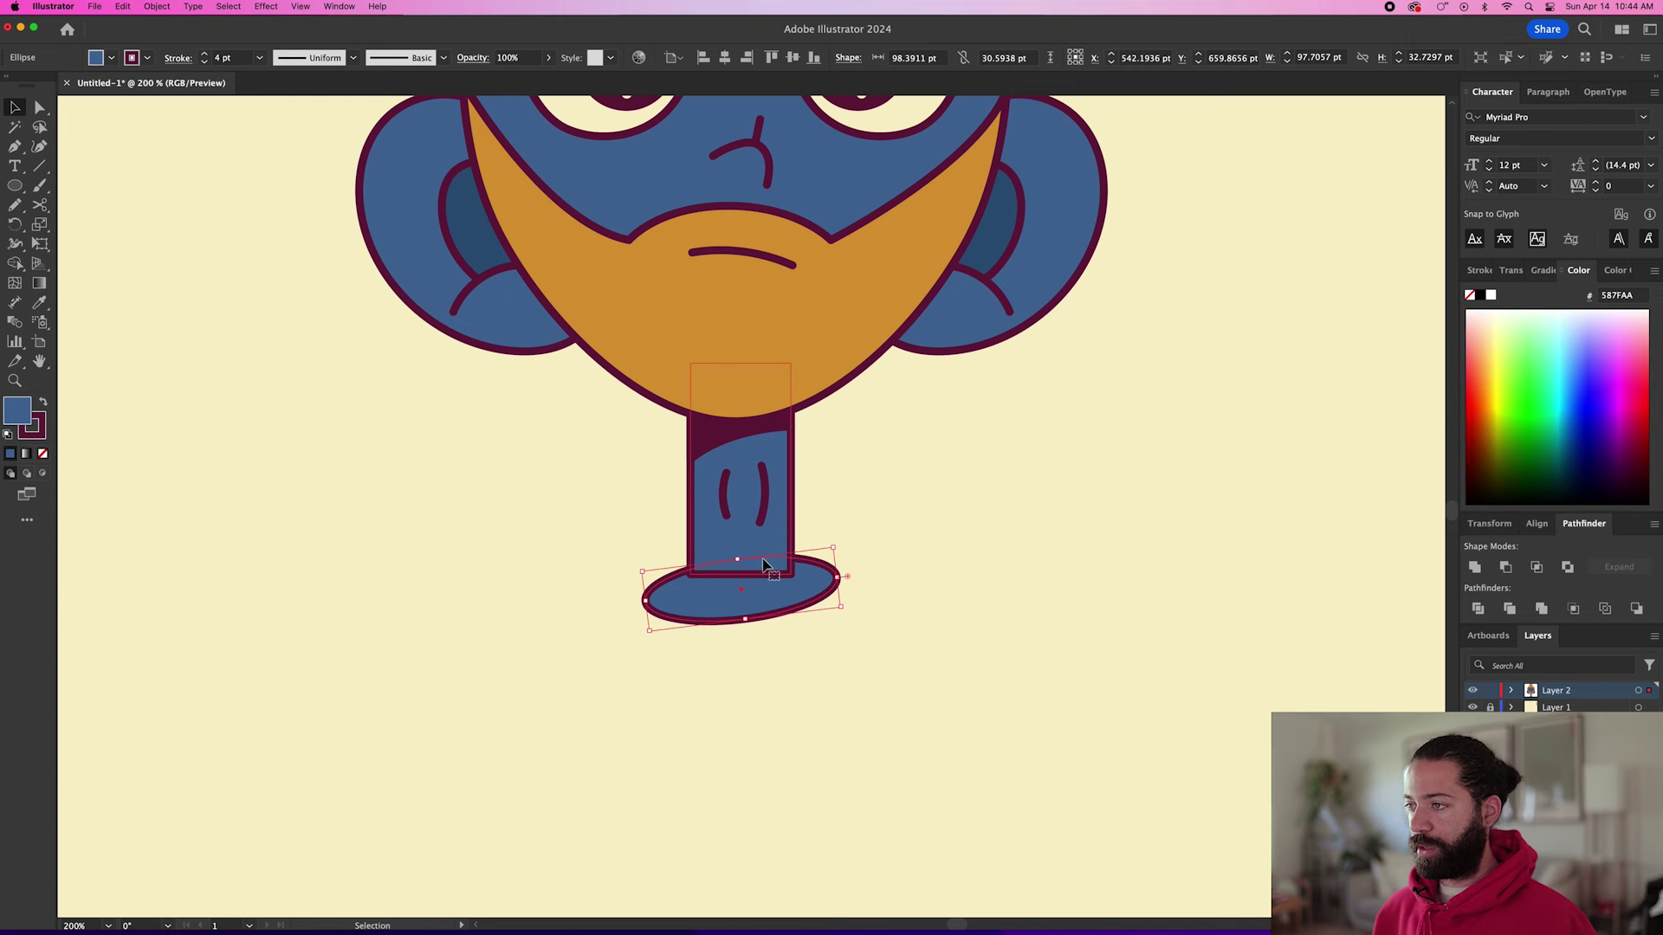
Delete the neck's bottom edge and adjust its end anchors so it merges into the oval.
left_click(788, 533)
key("super+equal")
key("p")
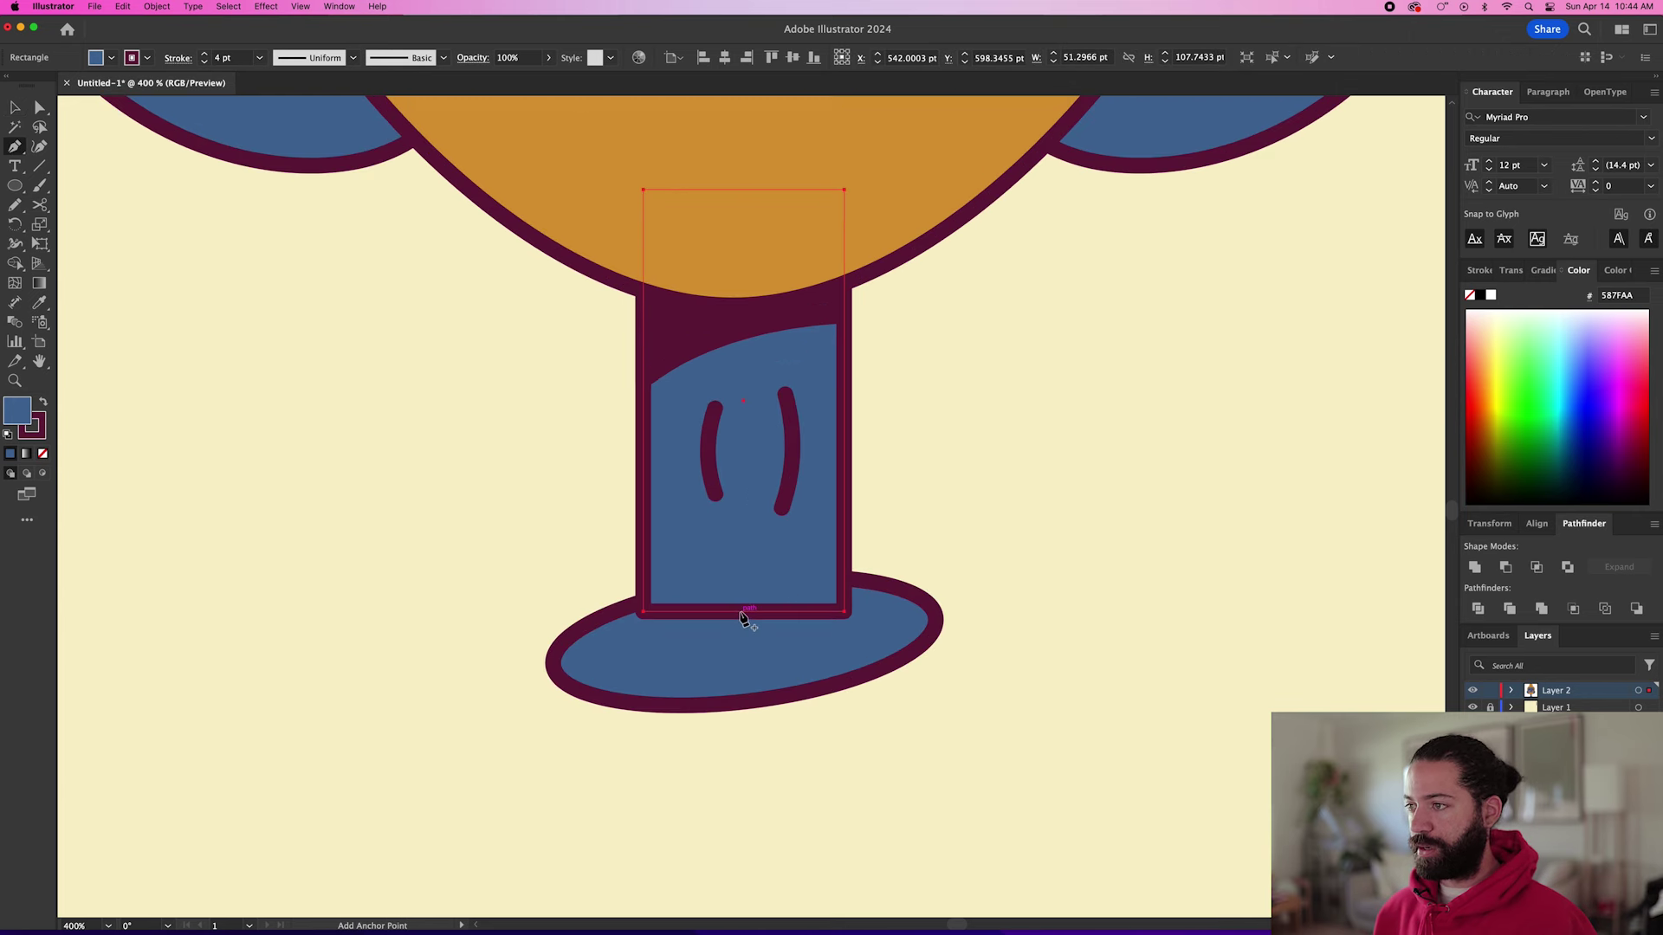
left_click(739, 612)
key("Delete")
key("a")
left_click(845, 612)
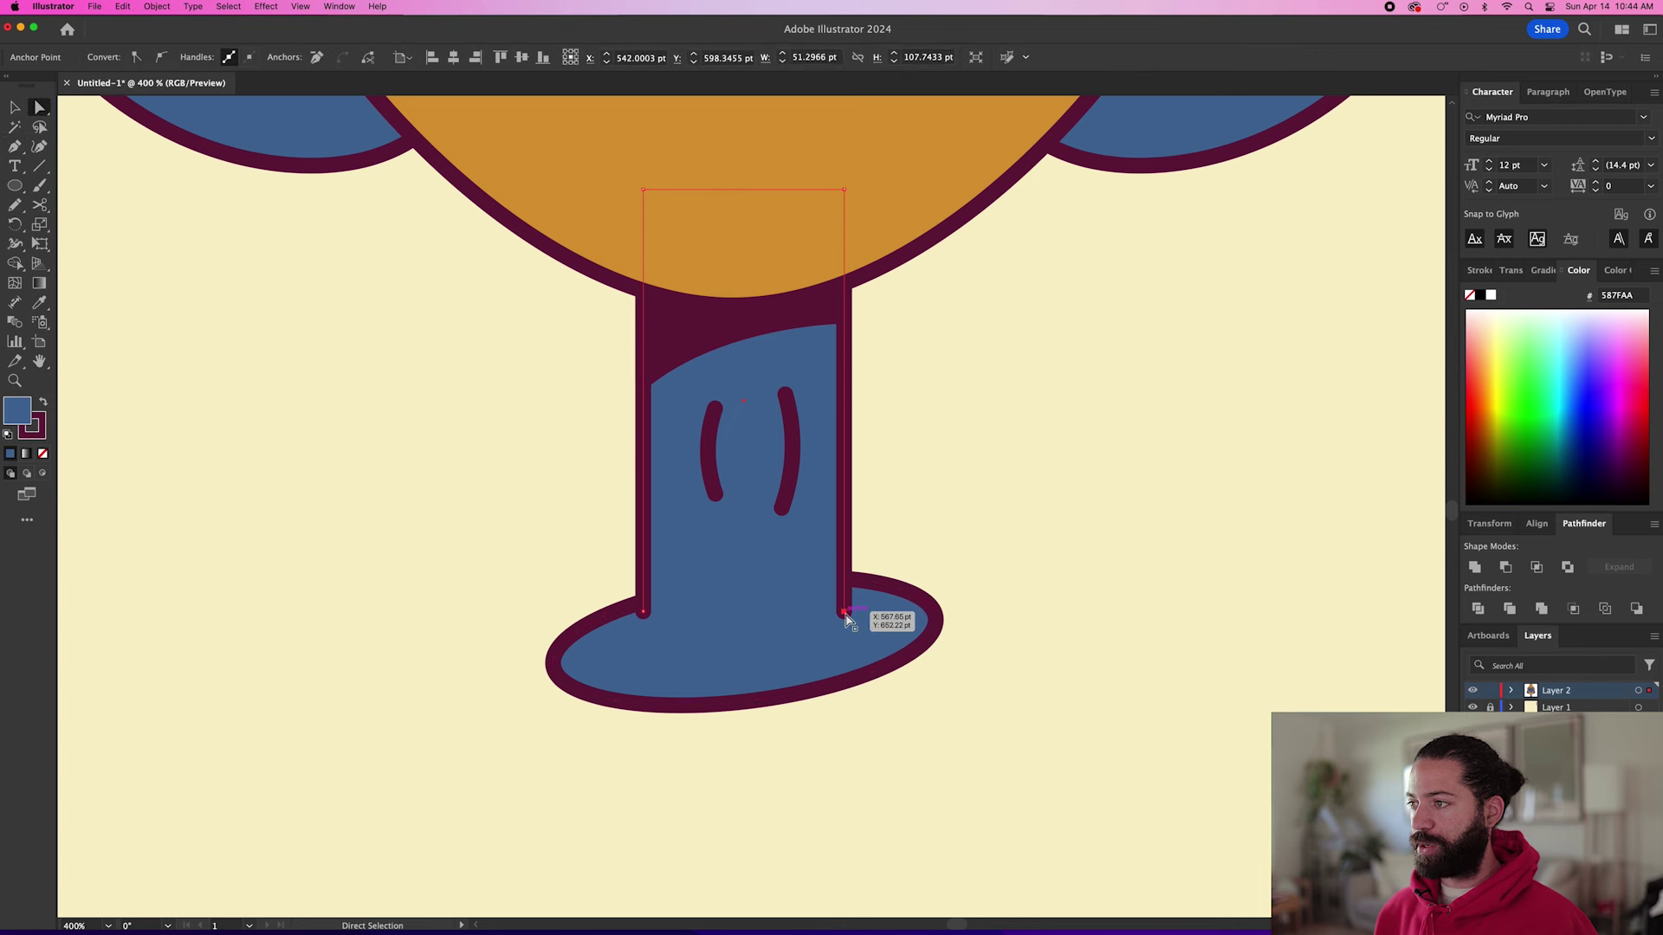
left_click_drag(845, 612, 847, 596)
left_click_drag(644, 614, 643, 619)
left_click(980, 598)
Move the oval up slightly against the opened neck.
key("v")
left_click_drag(780, 660, 780, 656)
left_click(882, 689)
scroll(801, 669, "down", 1)
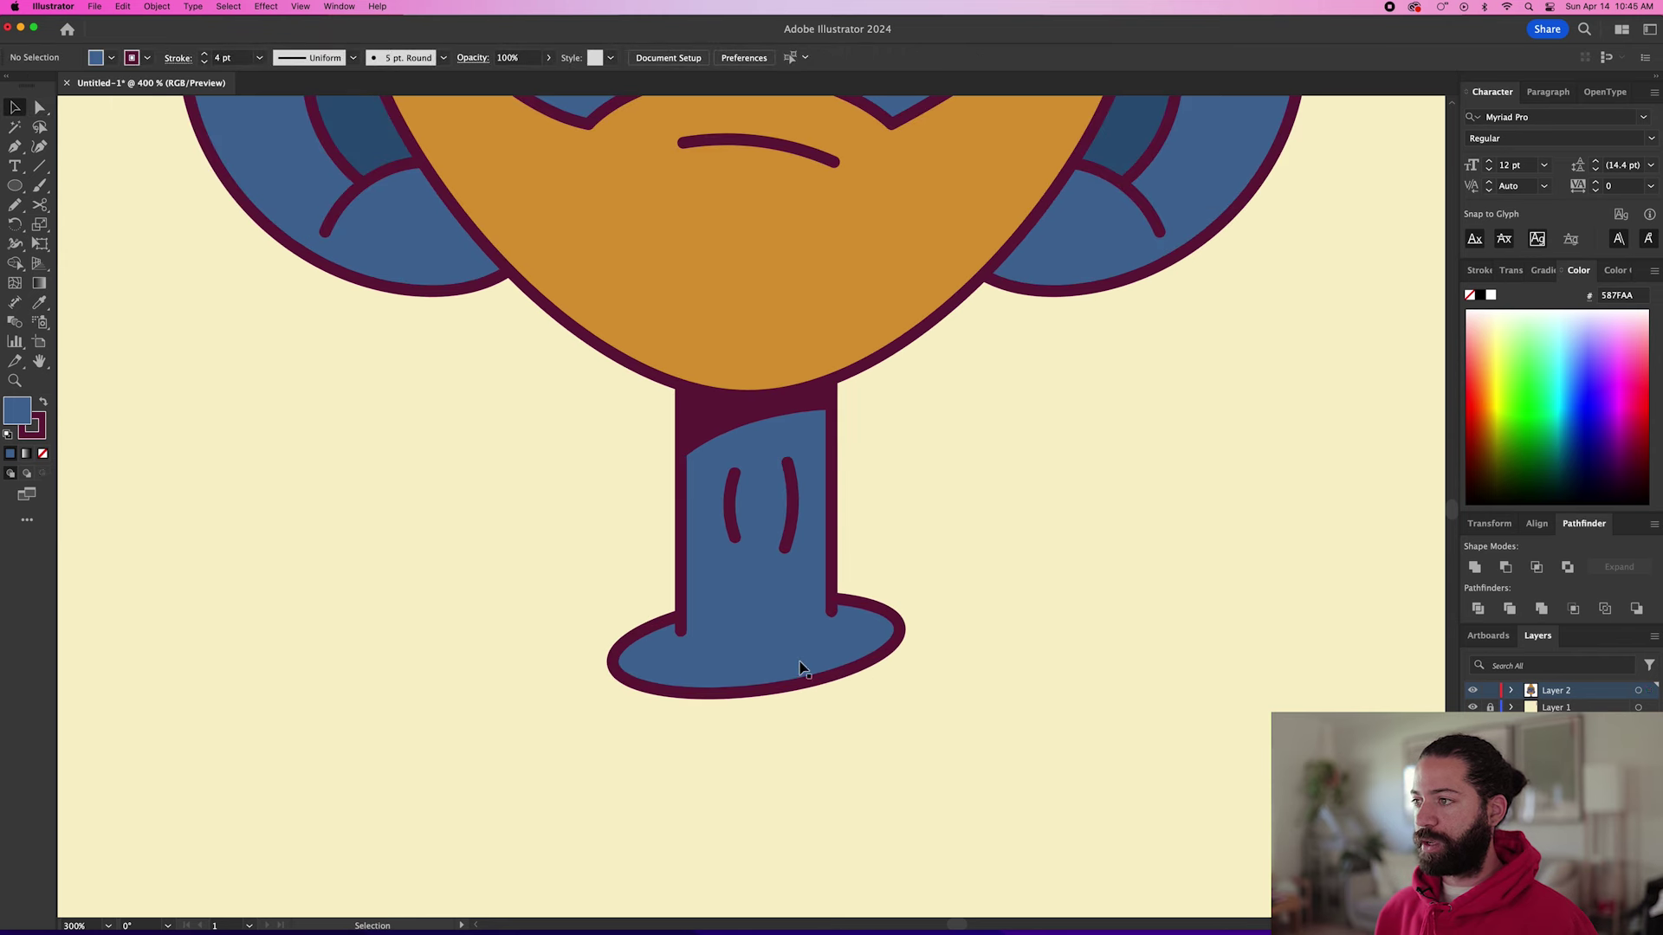
scroll(932, 686, "down", 2)
key("i")
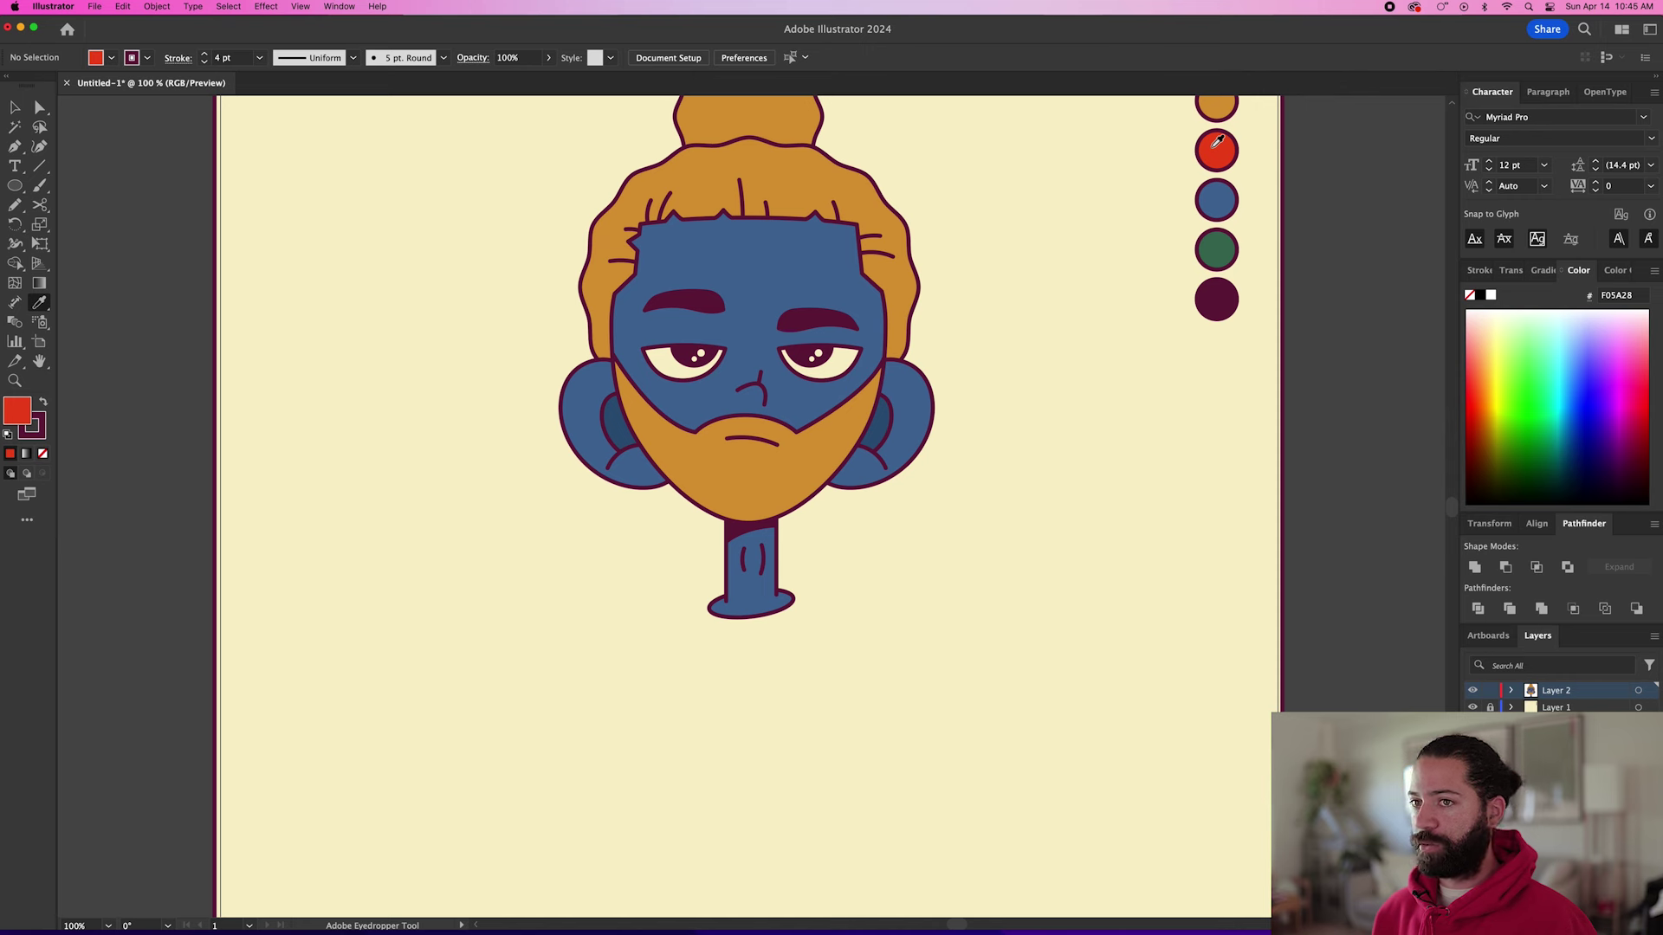
Start the red collar shape with the Pen, placing corners from below the neck up its left edge.
key("p")
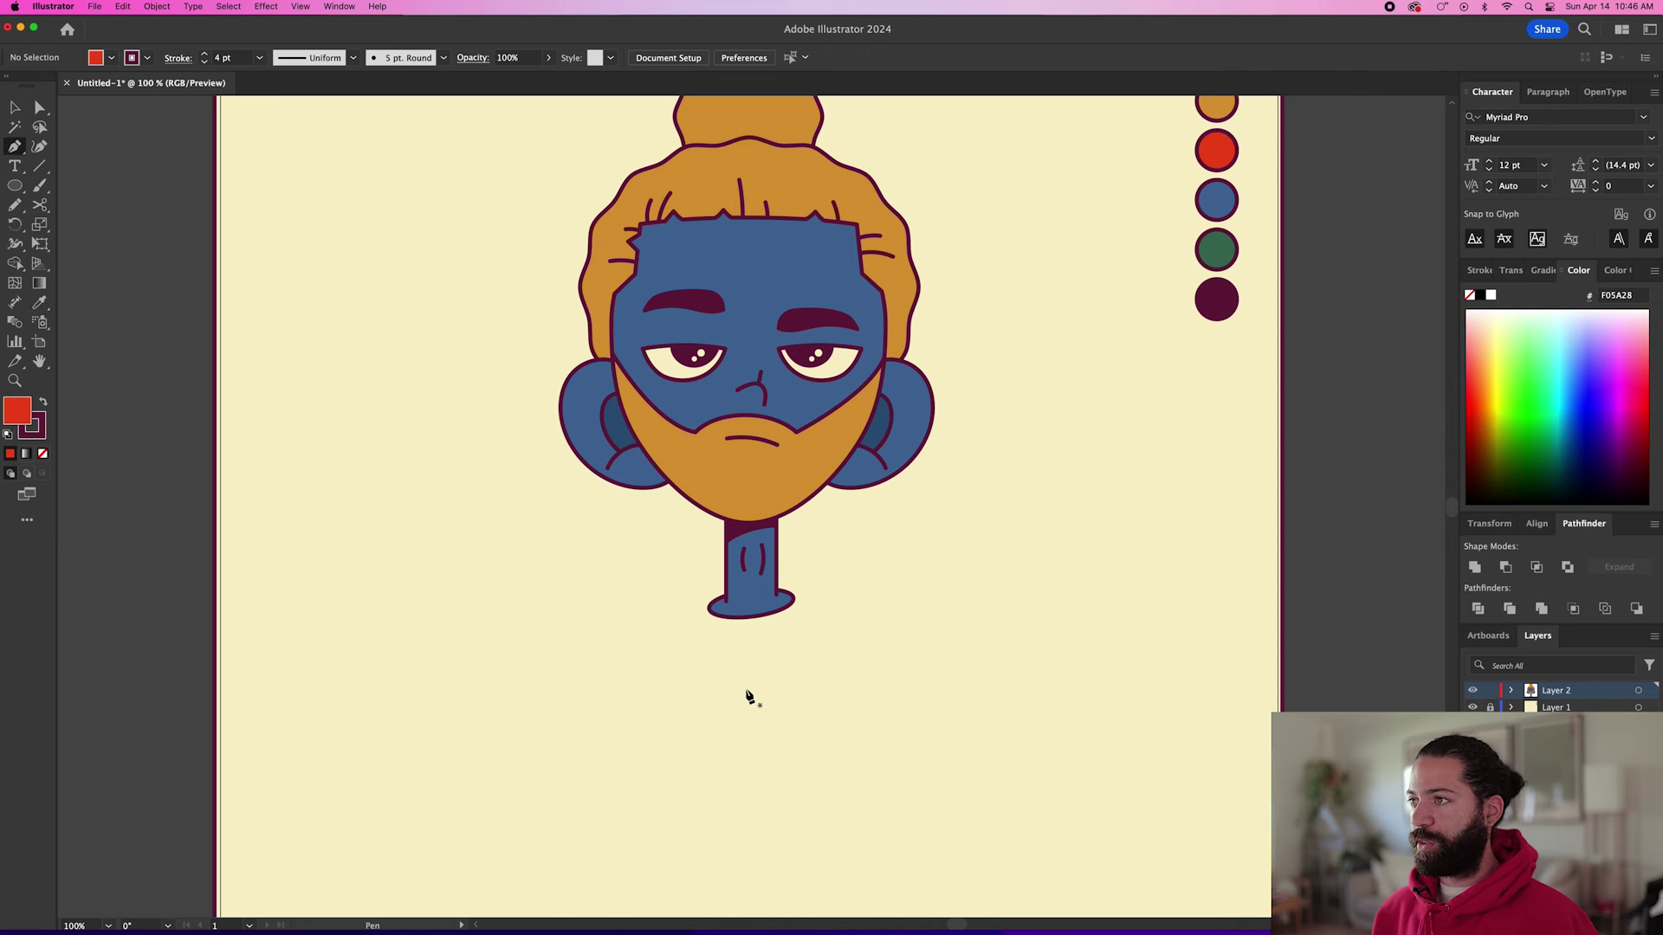
left_click(737, 631)
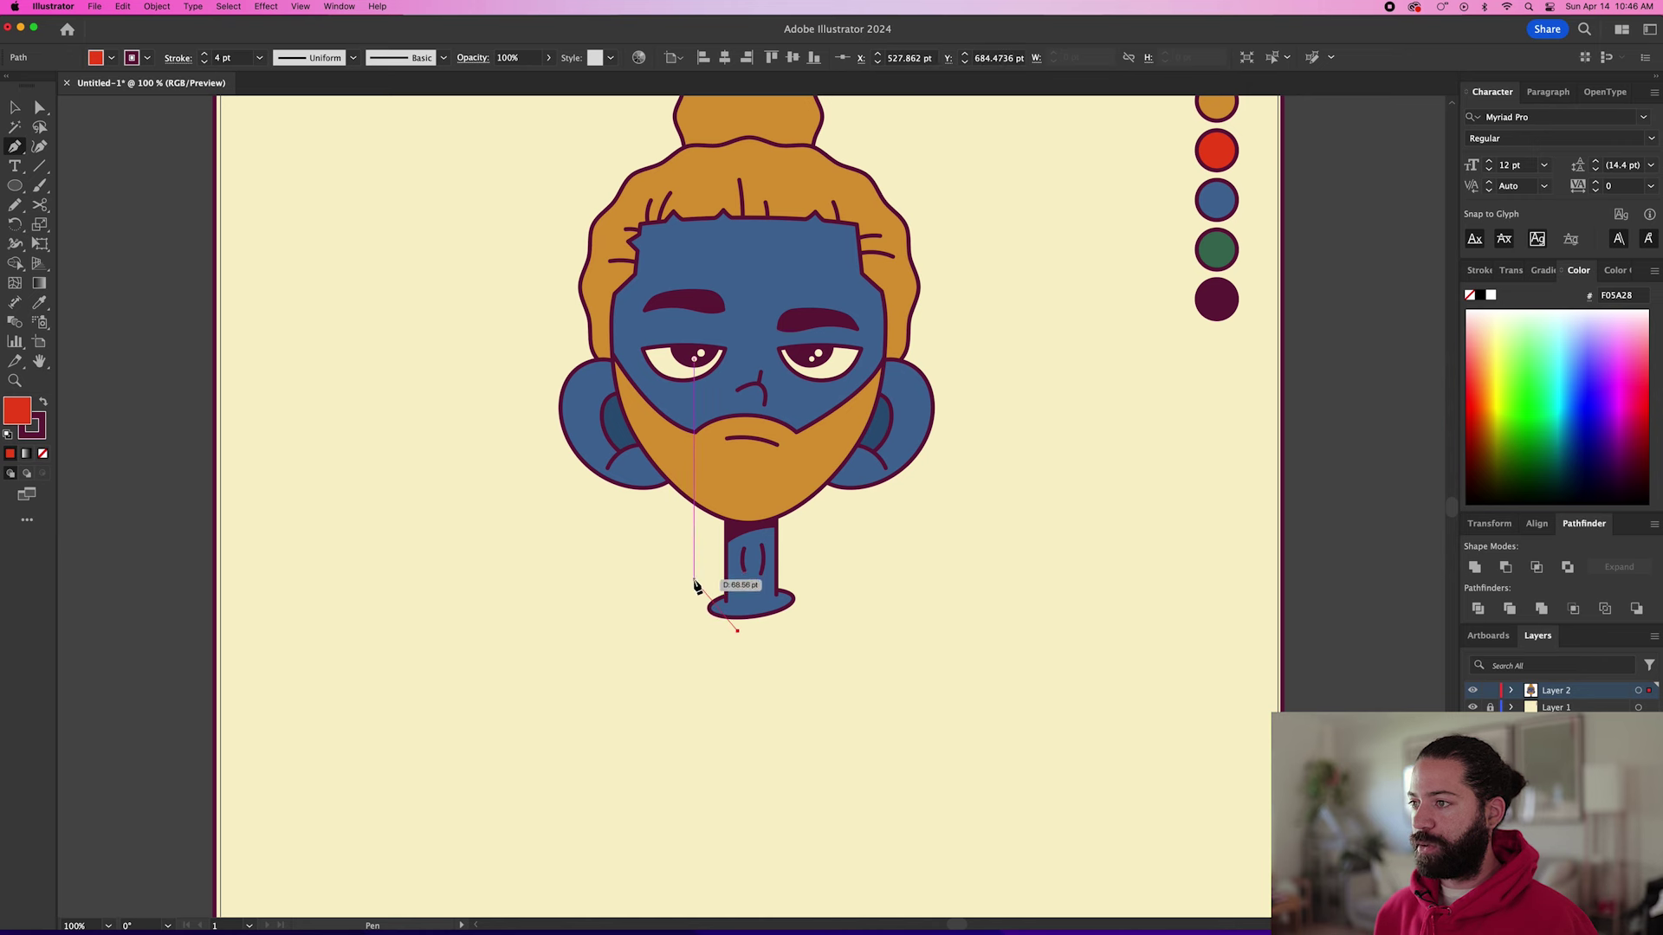
left_click(697, 587)
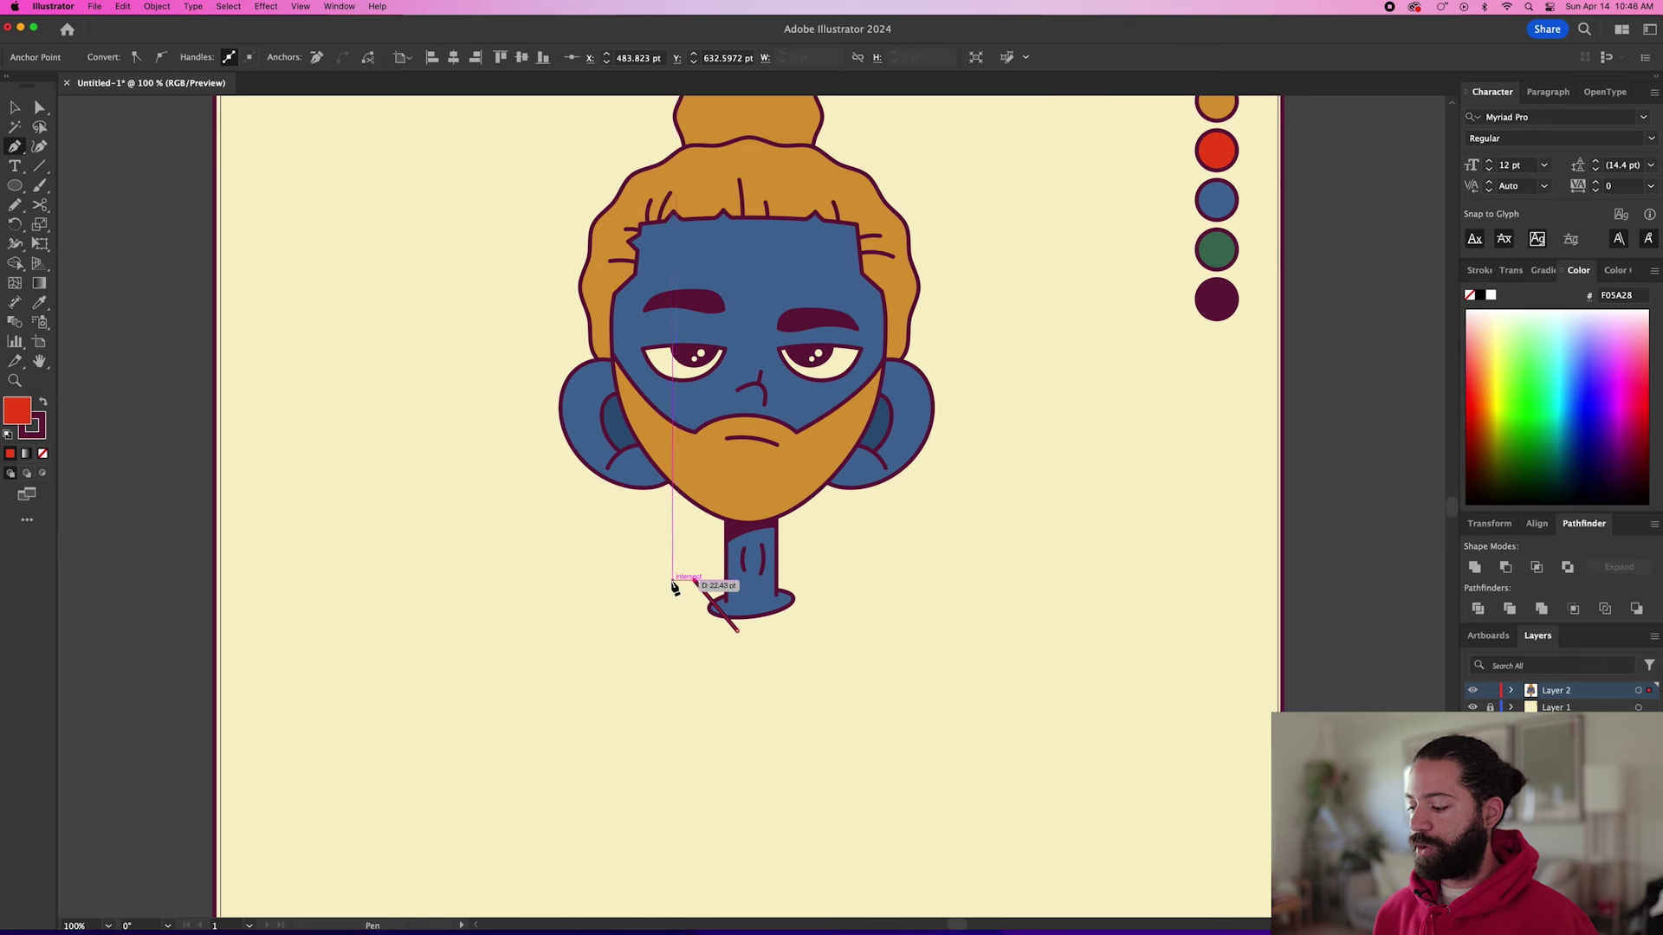
left_click(665, 580)
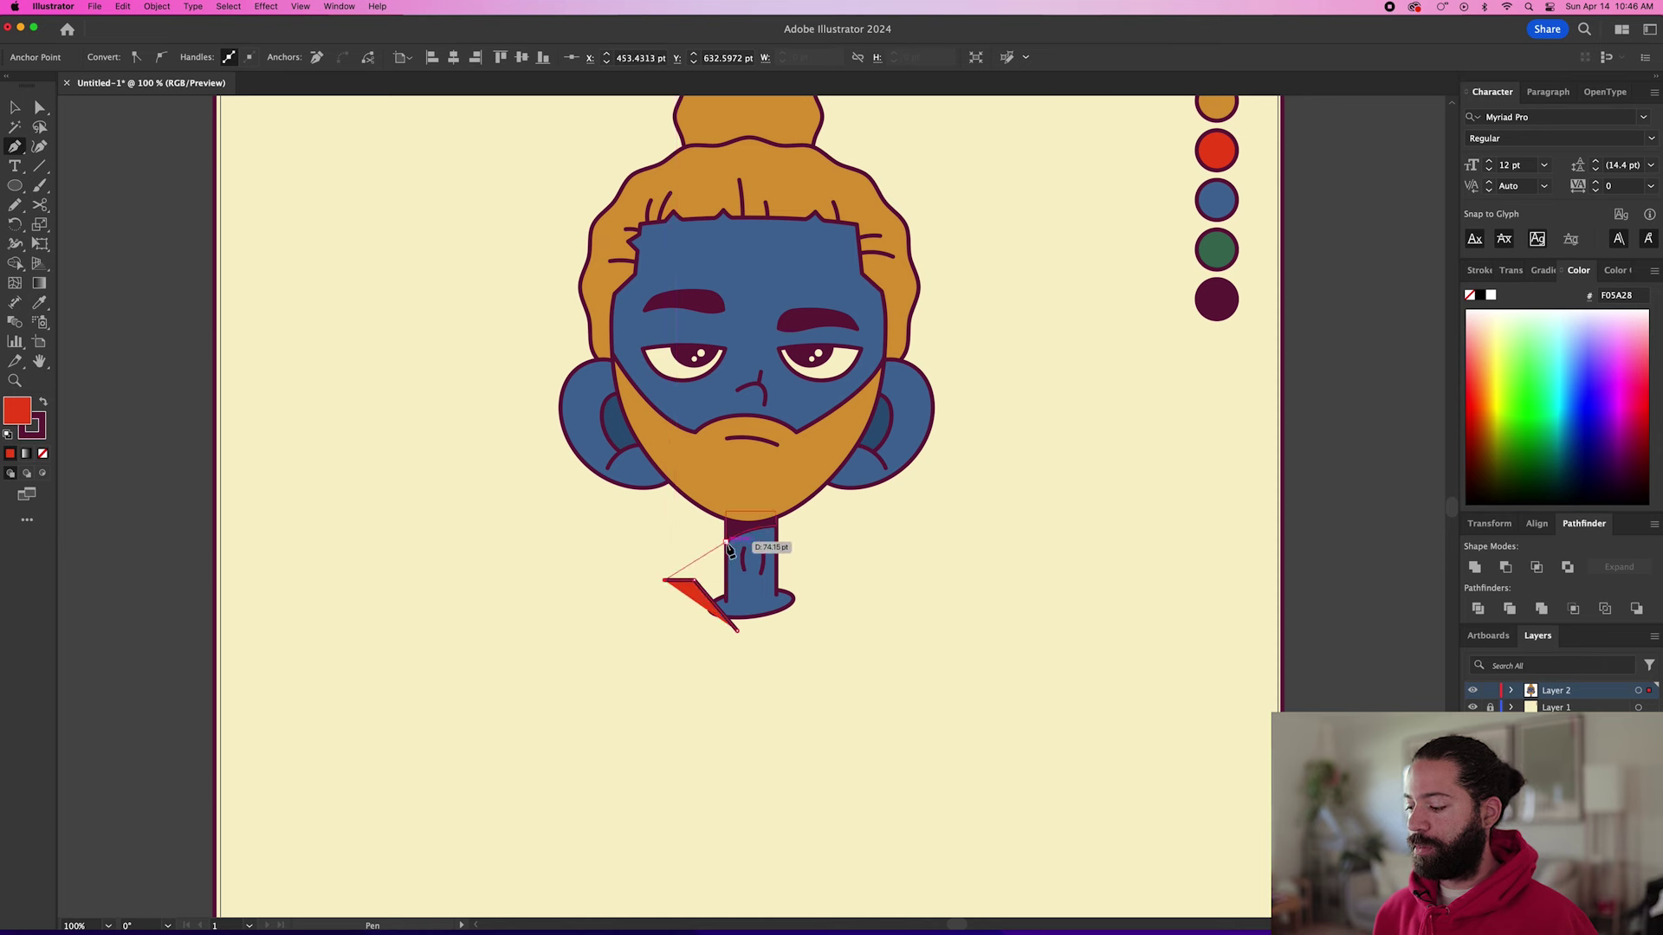
left_click_drag(726, 543, 779, 544)
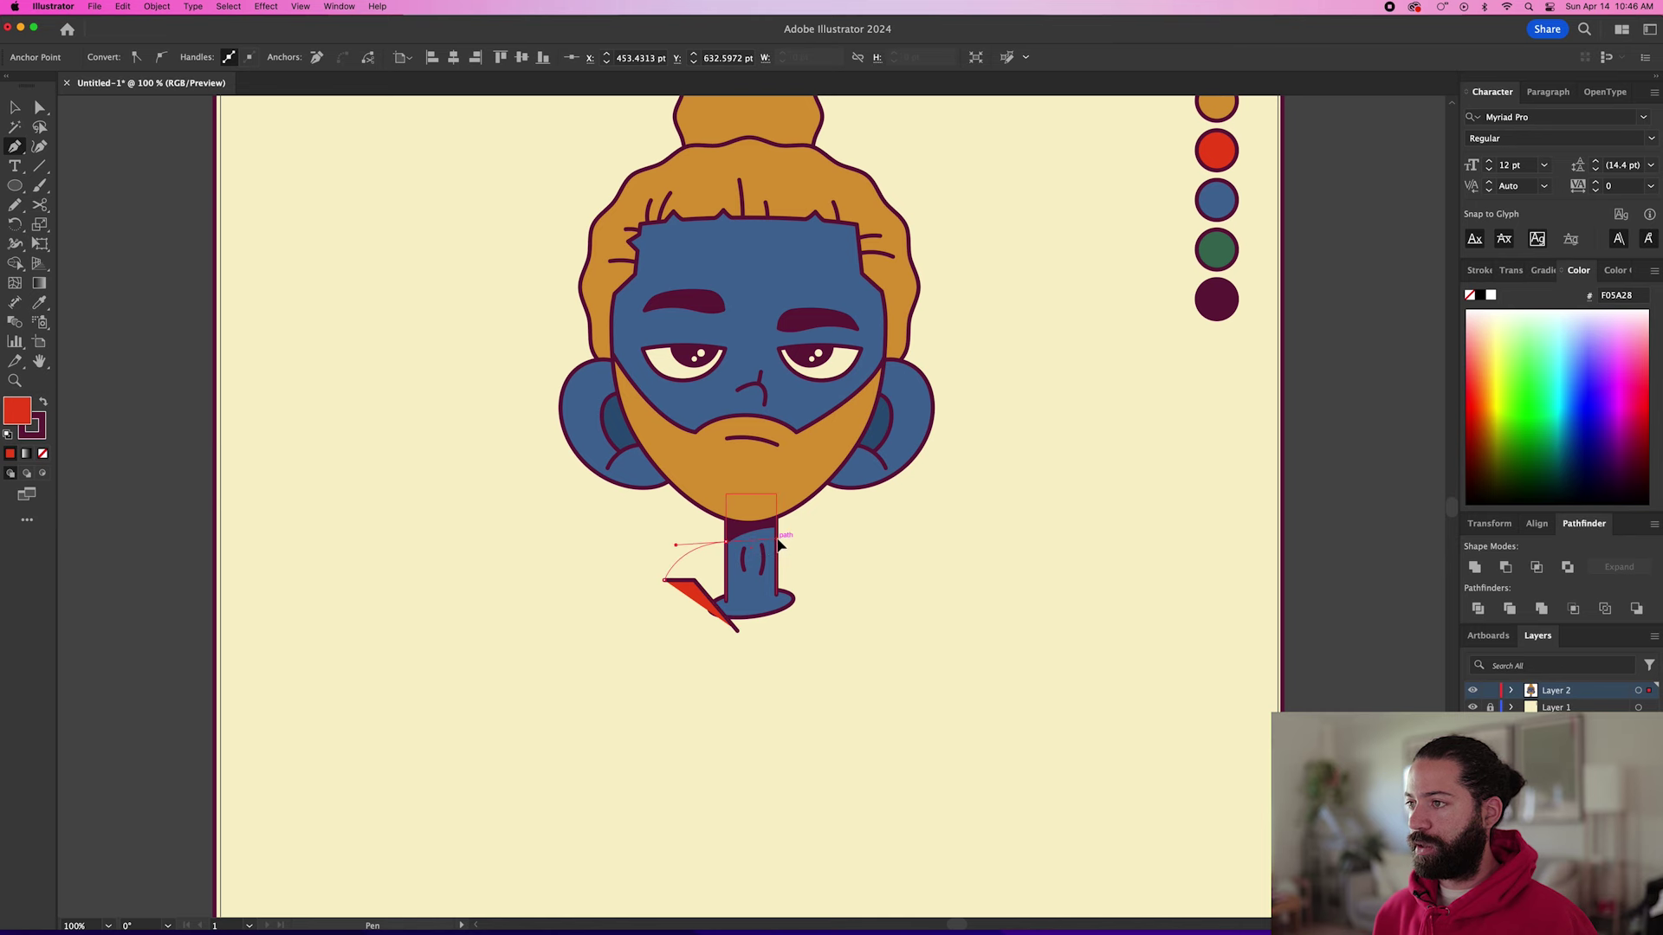
key("super+equal")
key("super+equal")
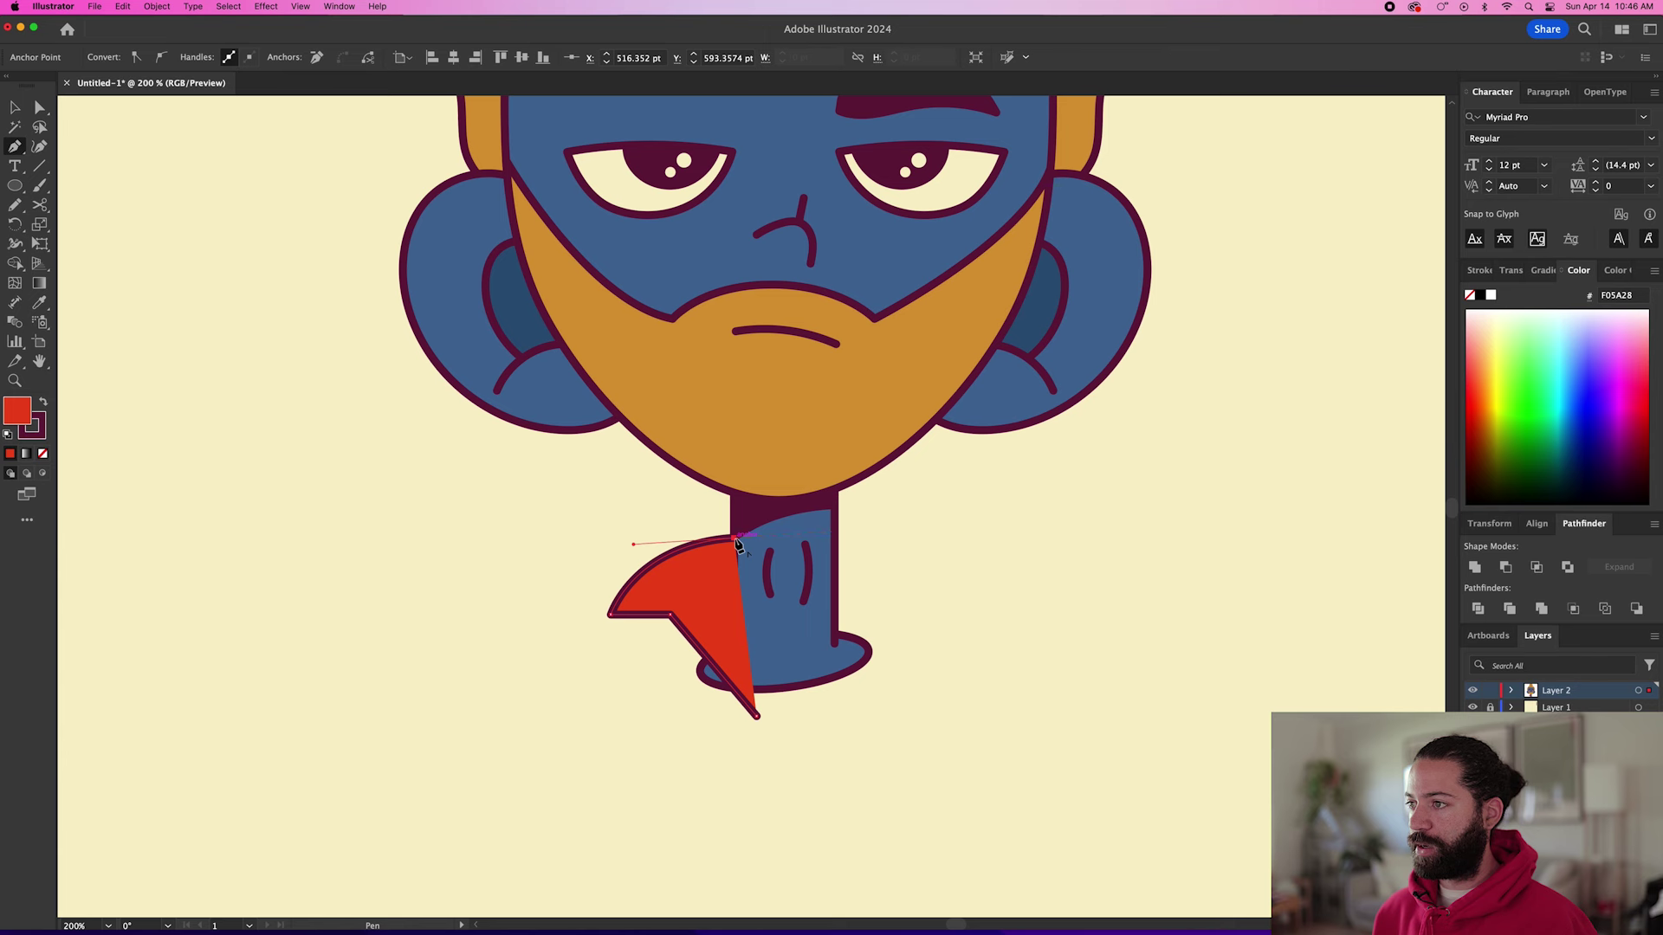
left_click(733, 498)
left_click(718, 492)
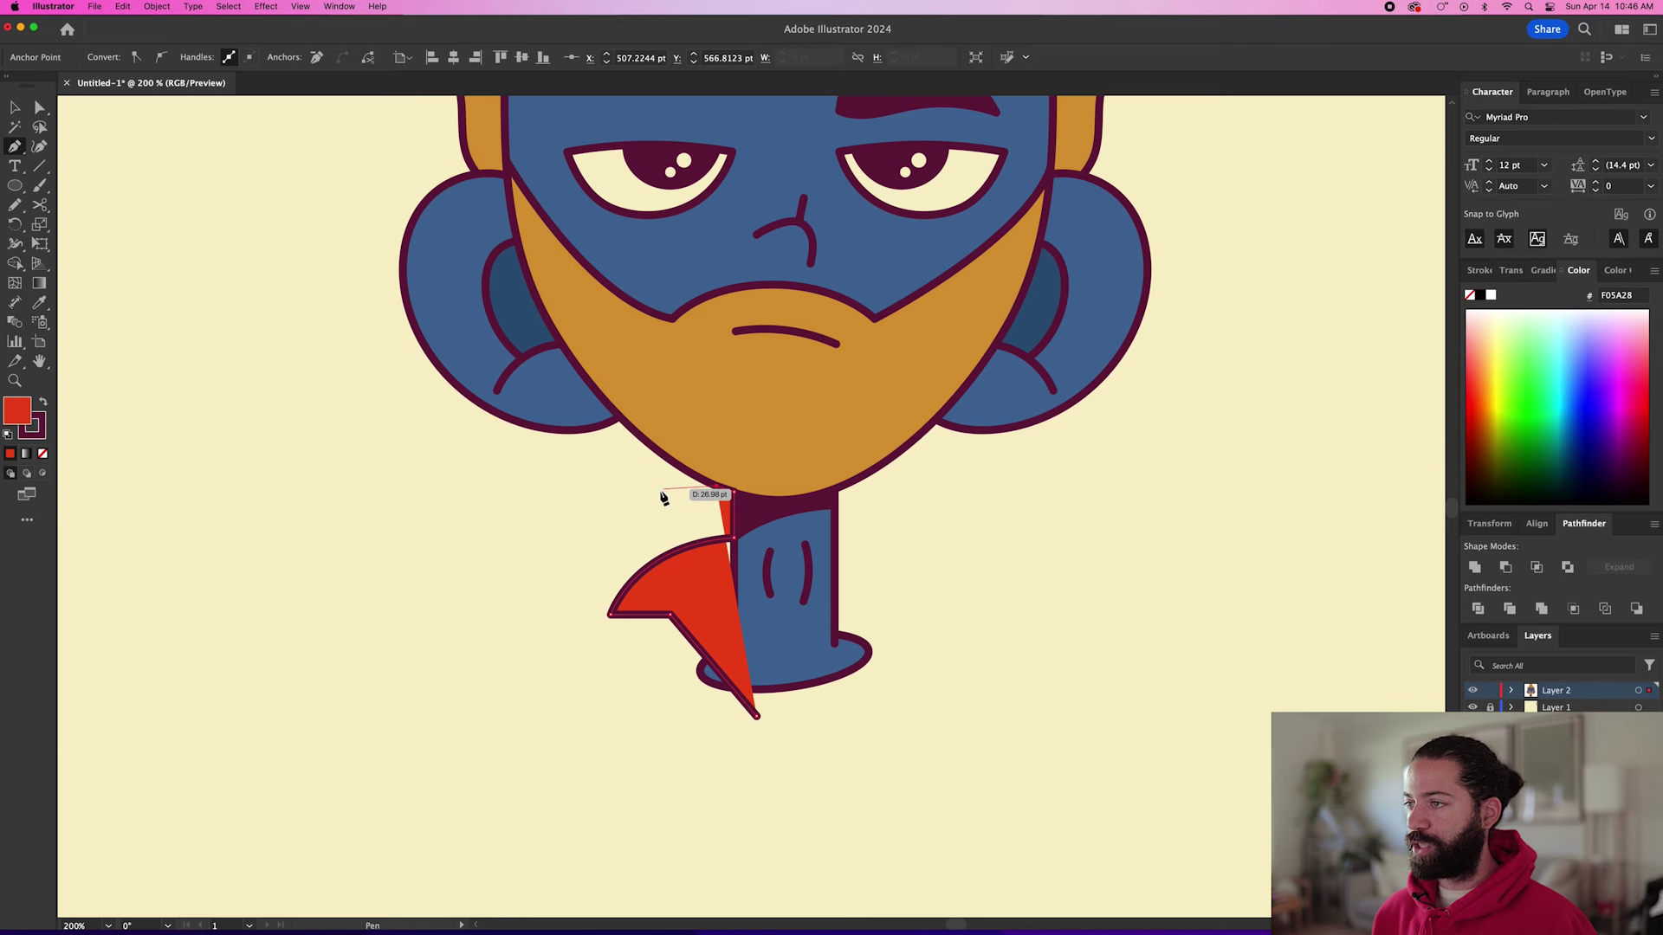
Sweep the collar out into a curved, pointed fold and raise its lower-left corner.
left_click_drag(509, 615, 449, 731)
left_click(510, 616)
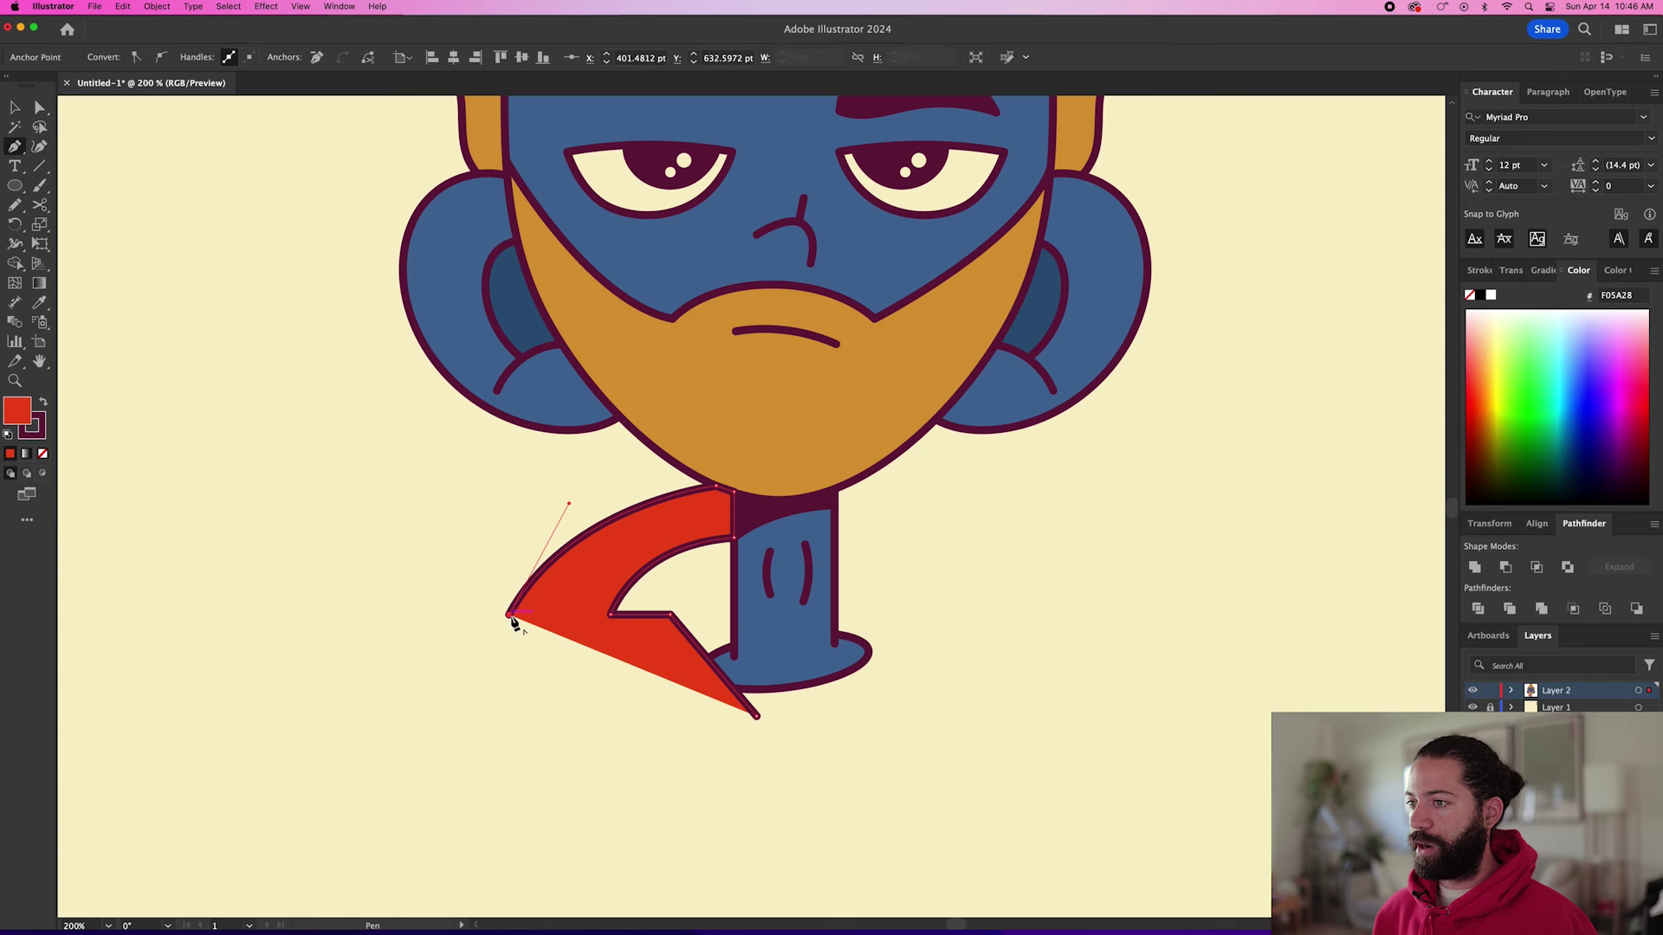
left_click(510, 758)
left_click_drag(511, 759, 608, 726)
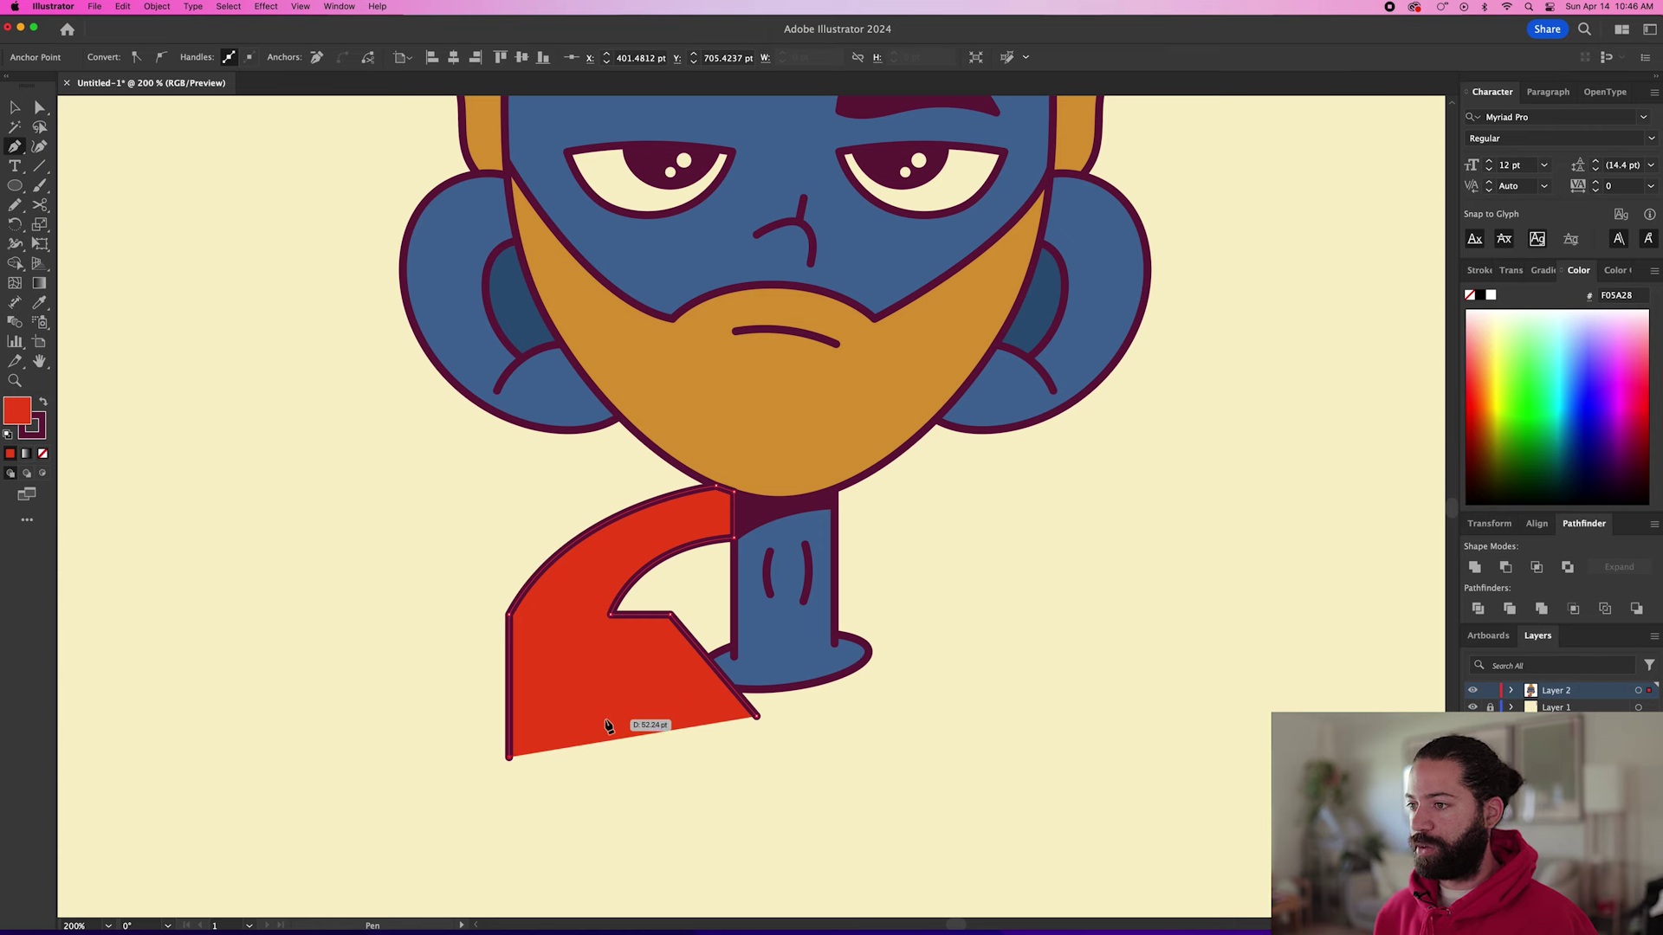
left_click(631, 683)
left_click_drag(631, 685, 761, 754)
key("a")
left_click_drag(509, 758, 511, 730)
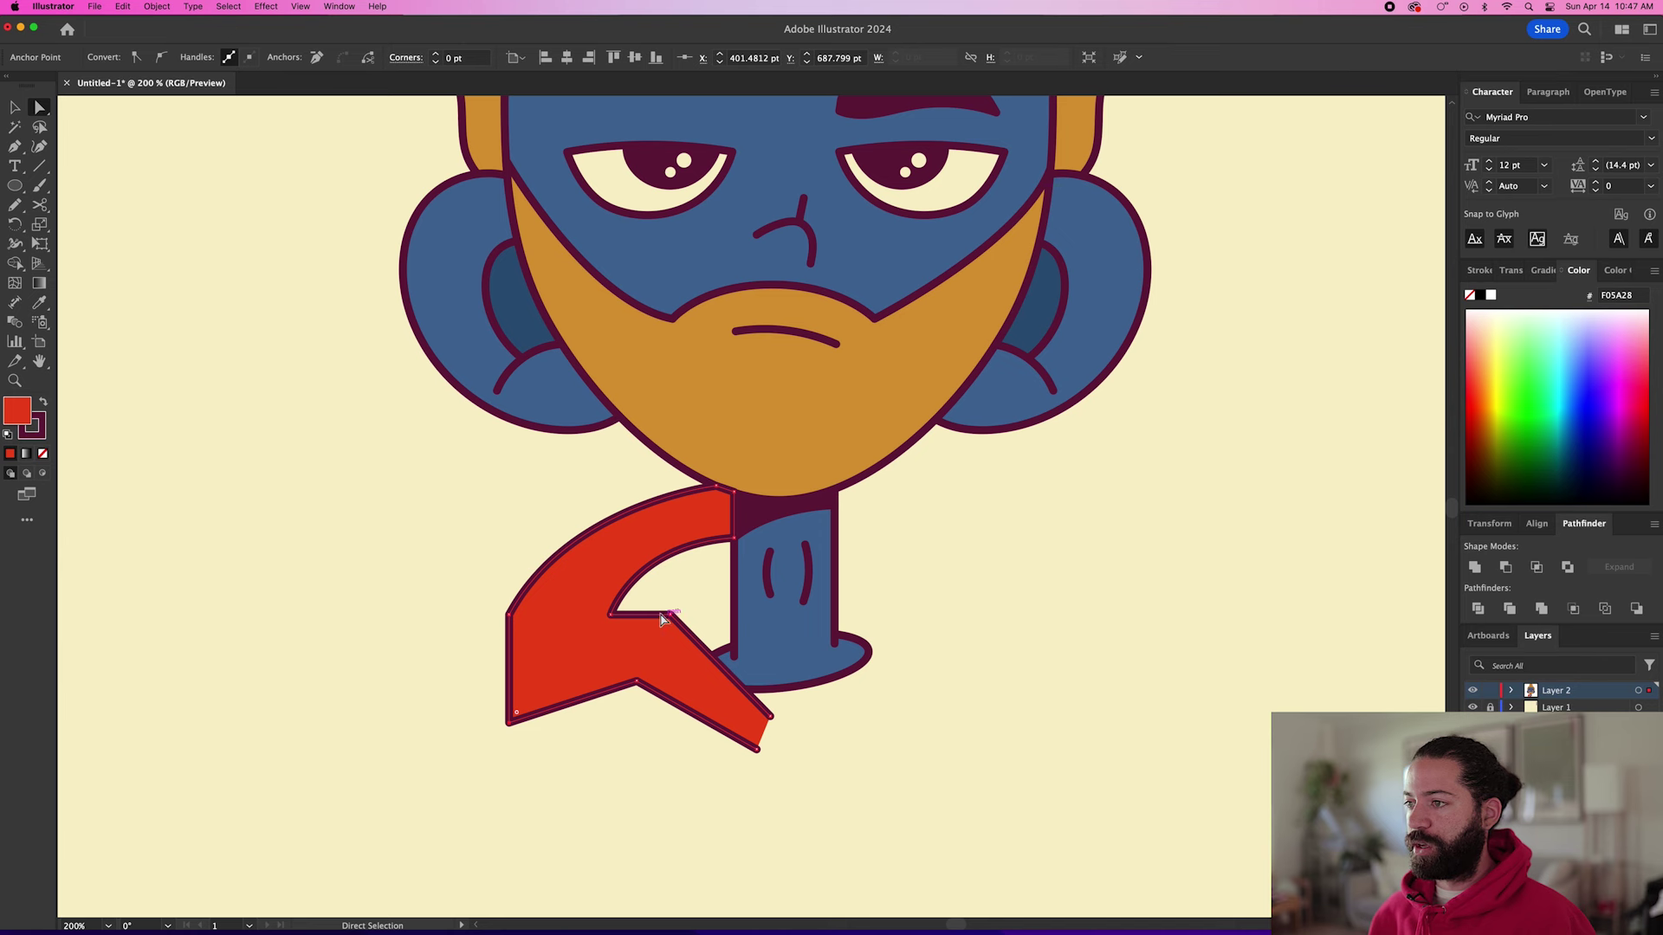
left_click(858, 781)
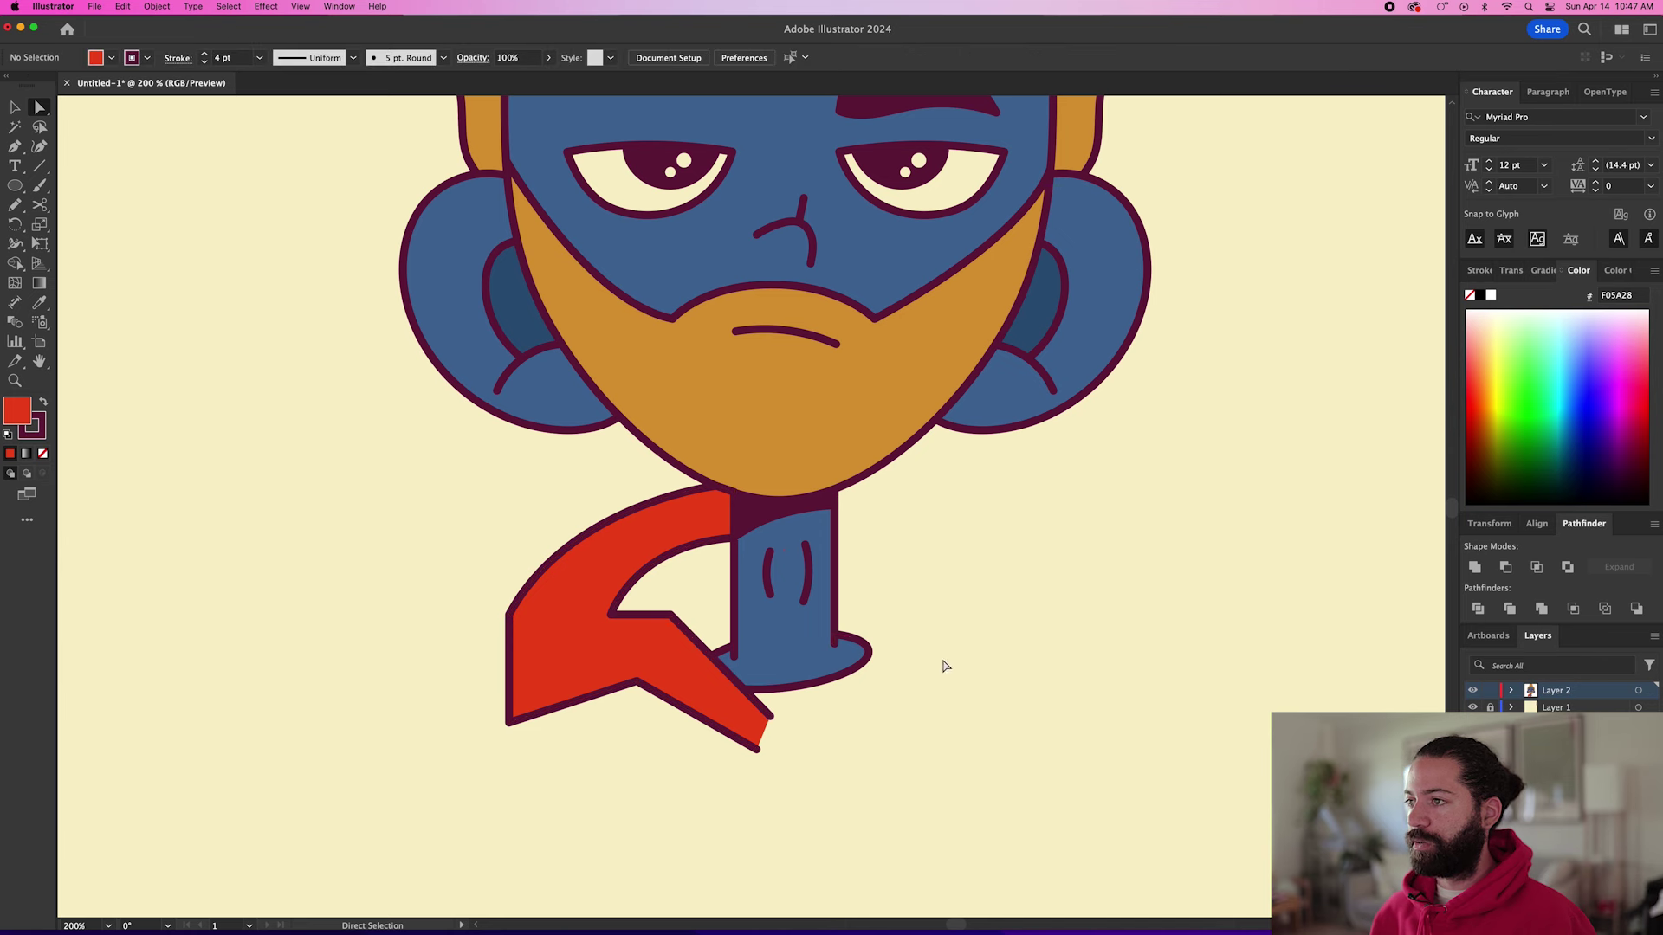
key("v")
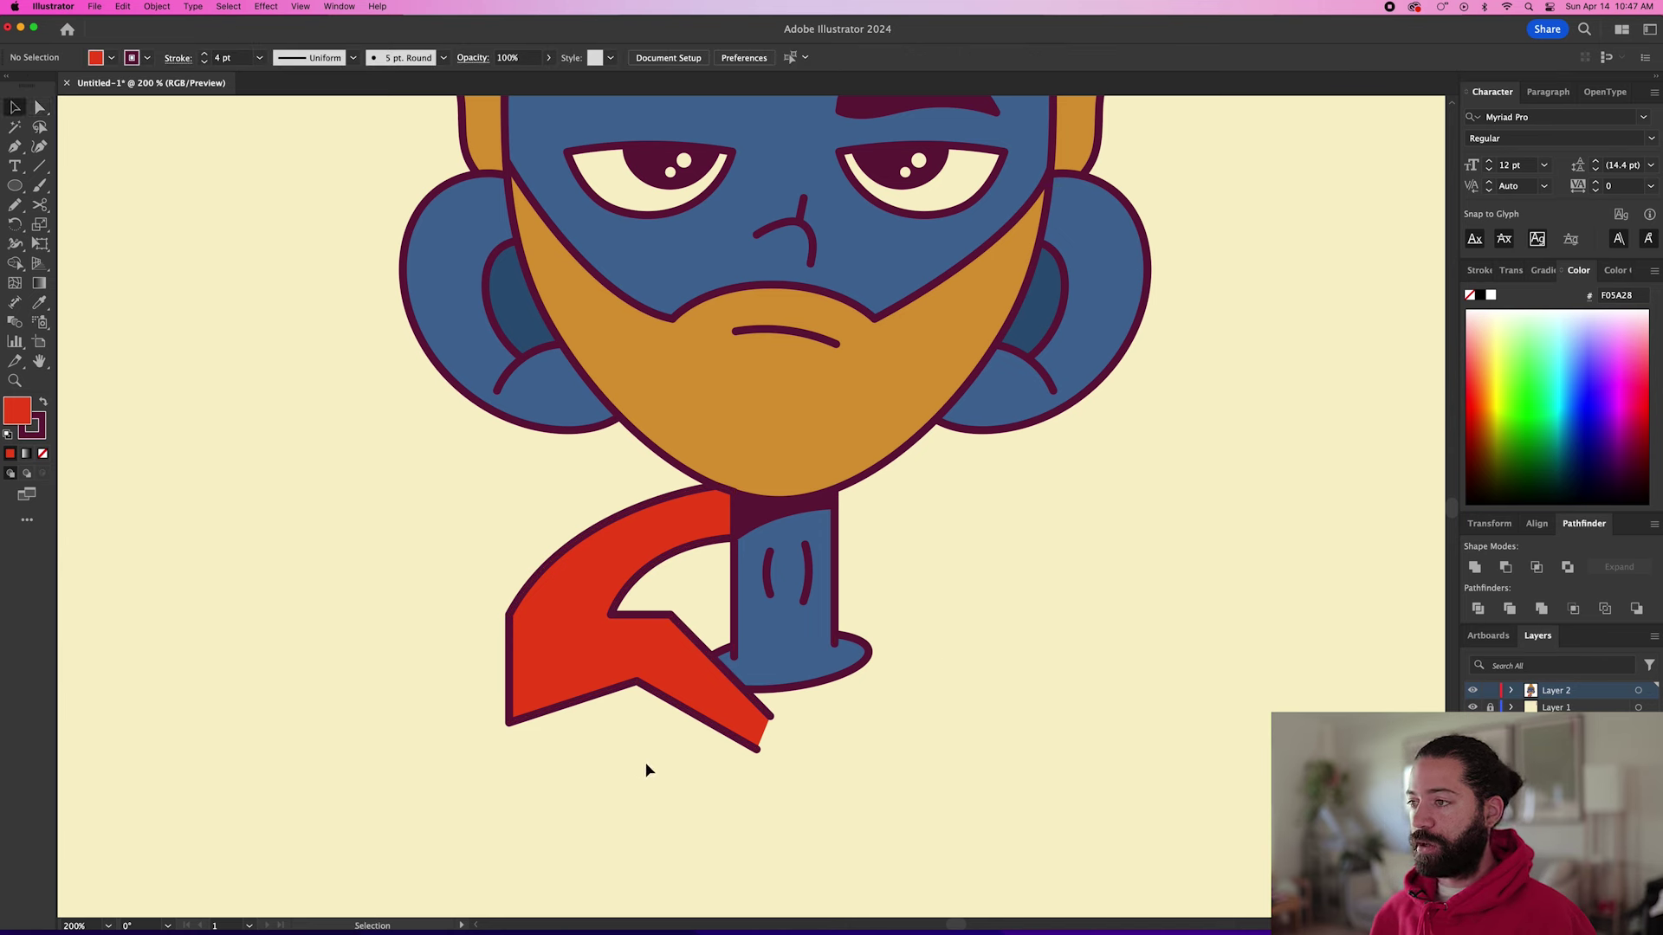
Pull a curve handle from the collar's inner corner to smooth it.
key("p")
left_click_drag(612, 616, 640, 616)
key("v")
left_click(632, 690)
left_click(627, 765)
Duplicate the collar to the right, reflect it on the vertical axis, and slide it against the neck.
left_click_drag(582, 661, 939, 657)
left_click(158, 7)
mouse_move(177, 27)
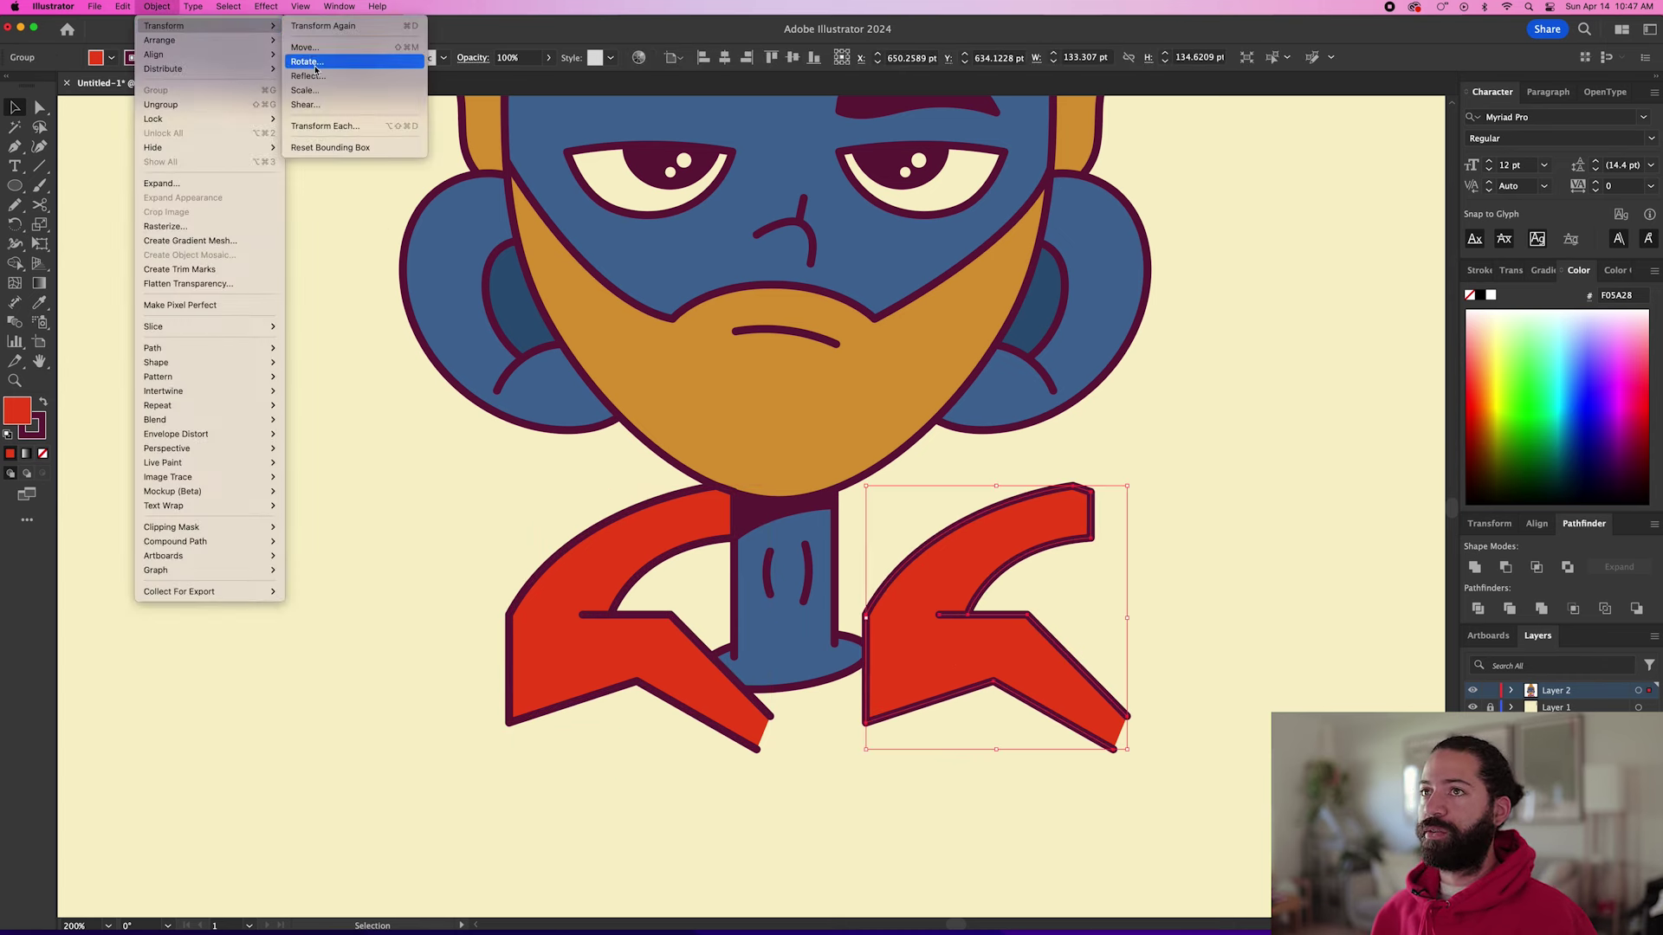
left_click(313, 73)
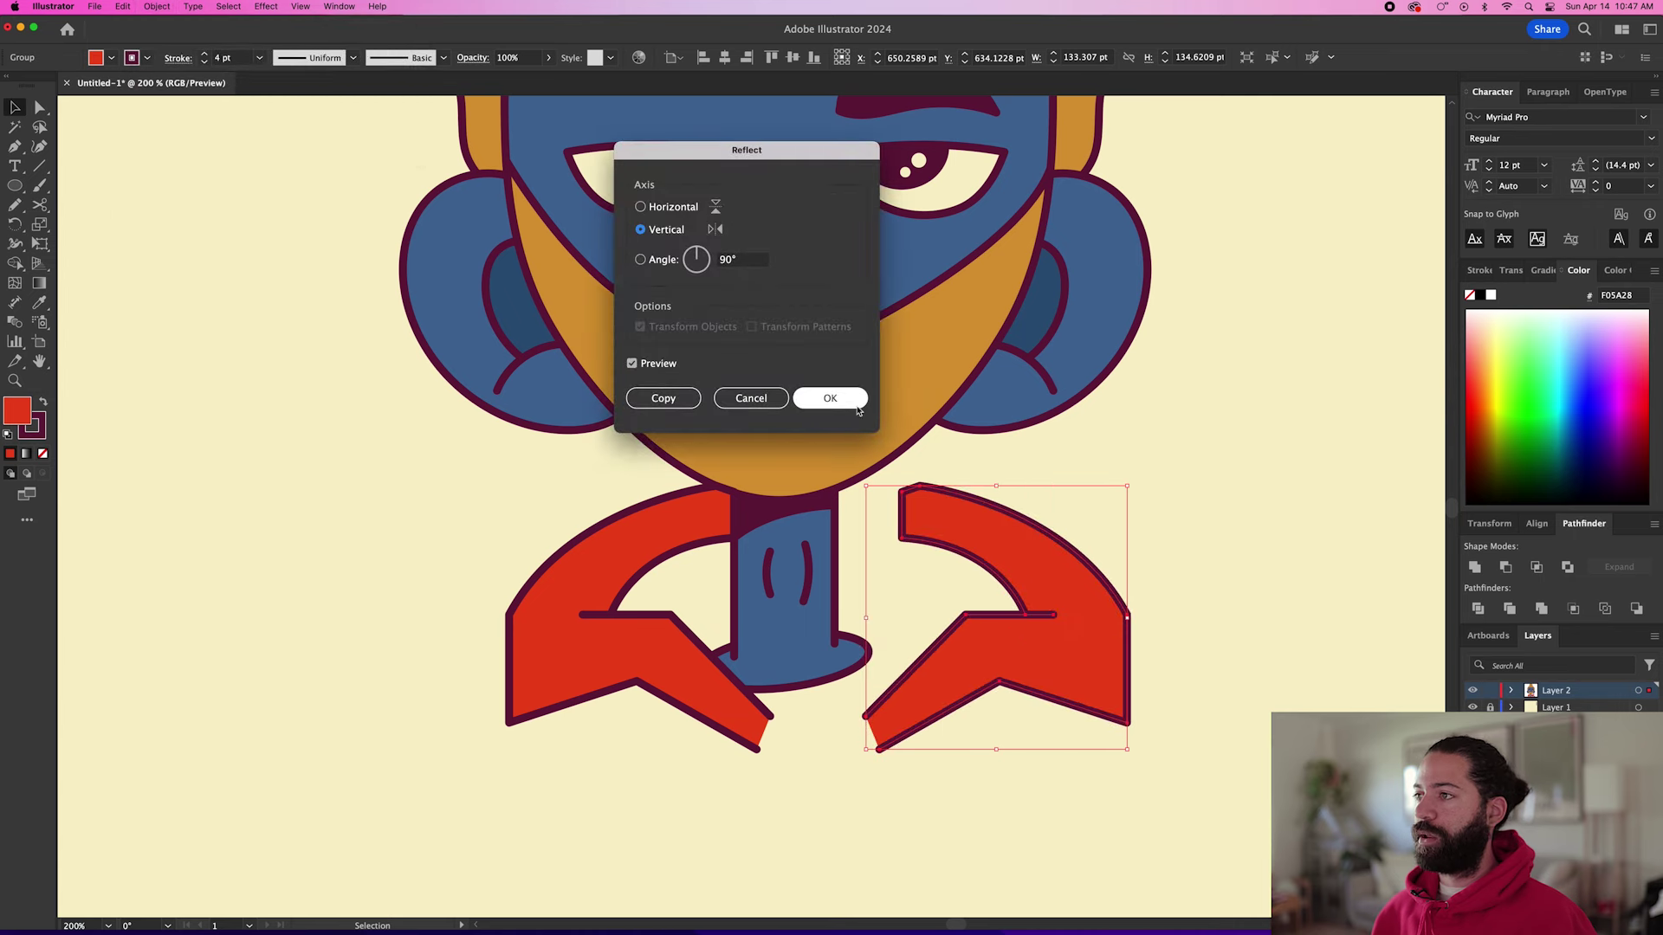
left_click(829, 398)
left_click_drag(973, 531, 921, 533)
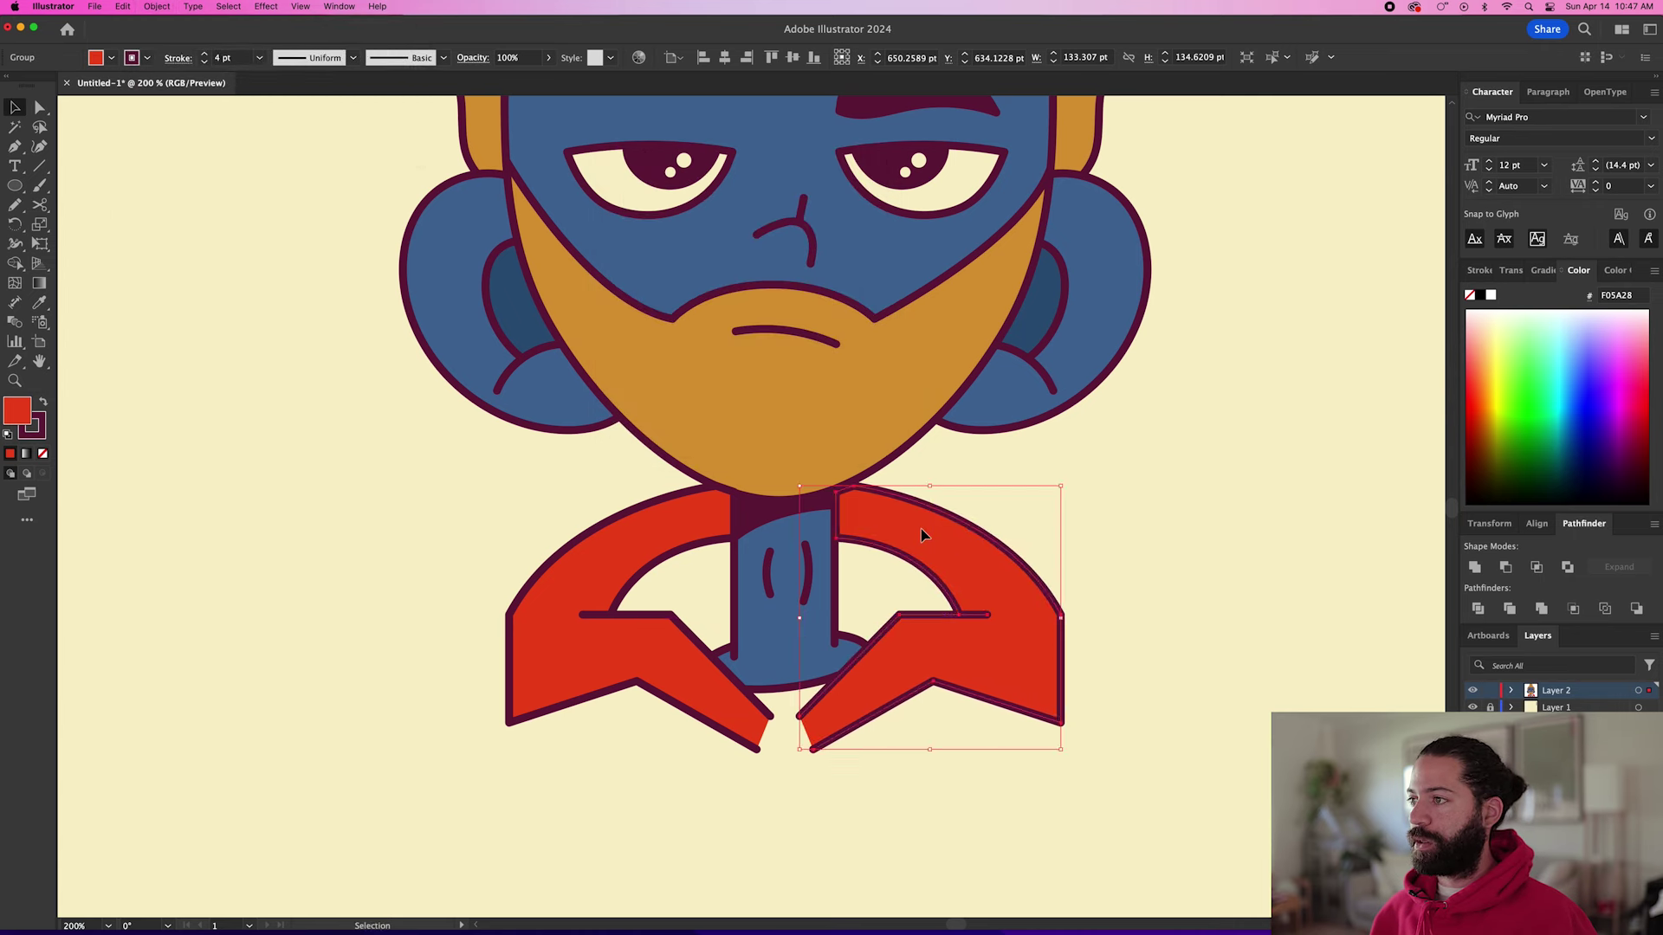
left_click(1109, 524)
key("n")
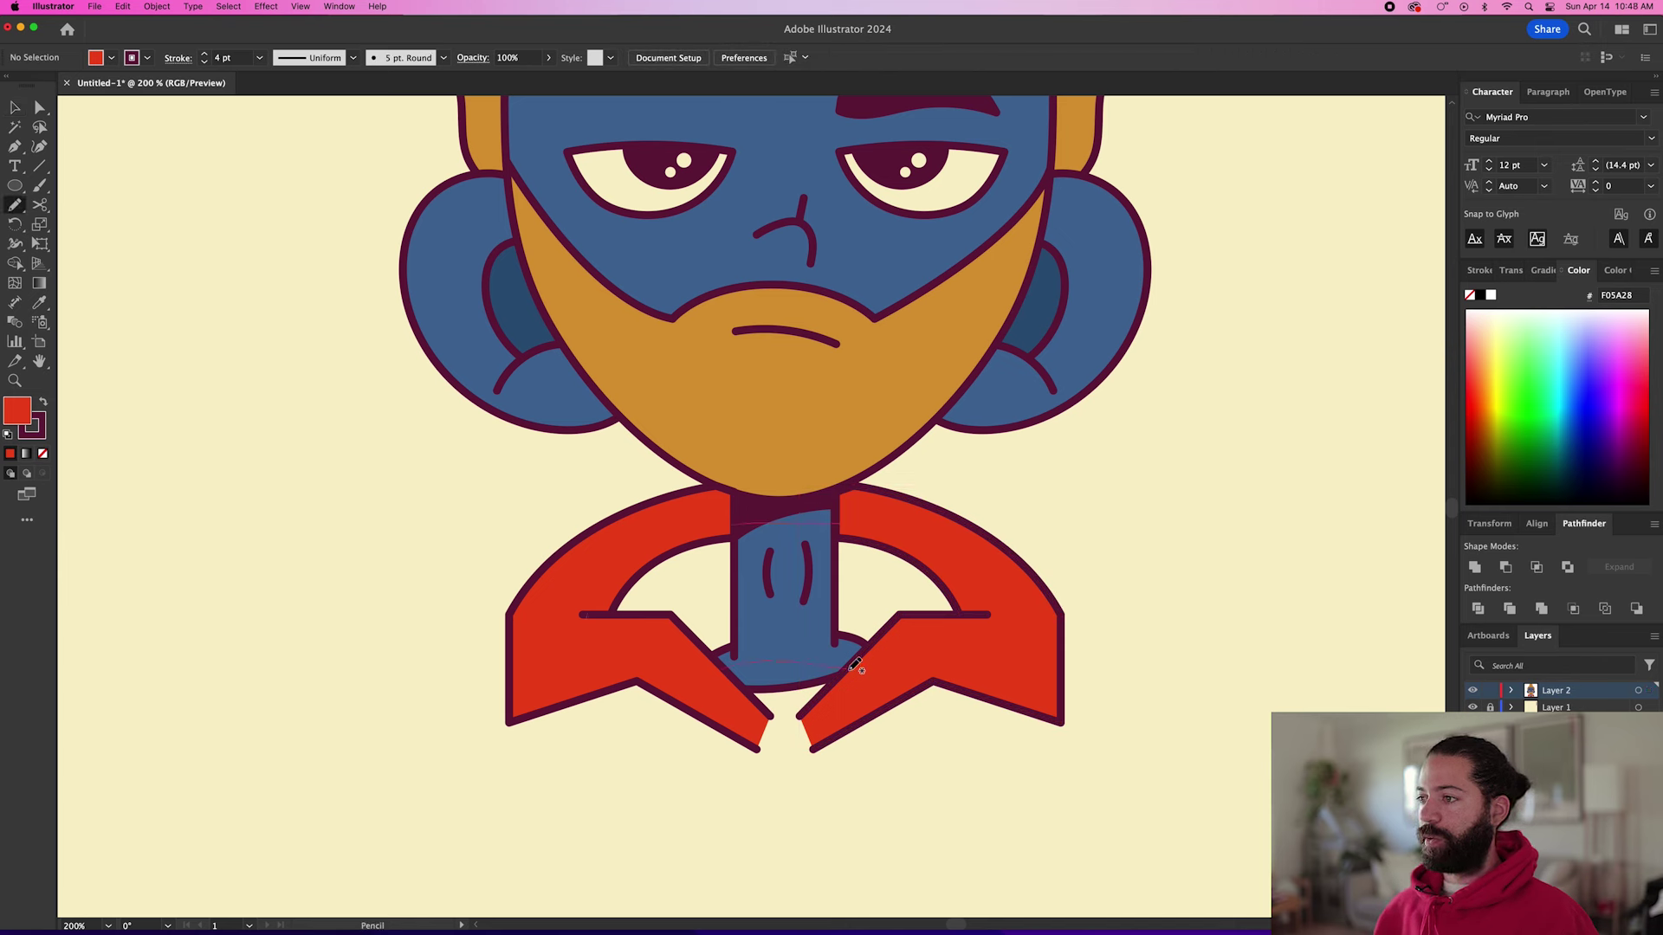
Draw a closed loop across the collar, fill it with the dark eye colour and send it behind the neck.
left_click_drag(918, 542, 916, 539)
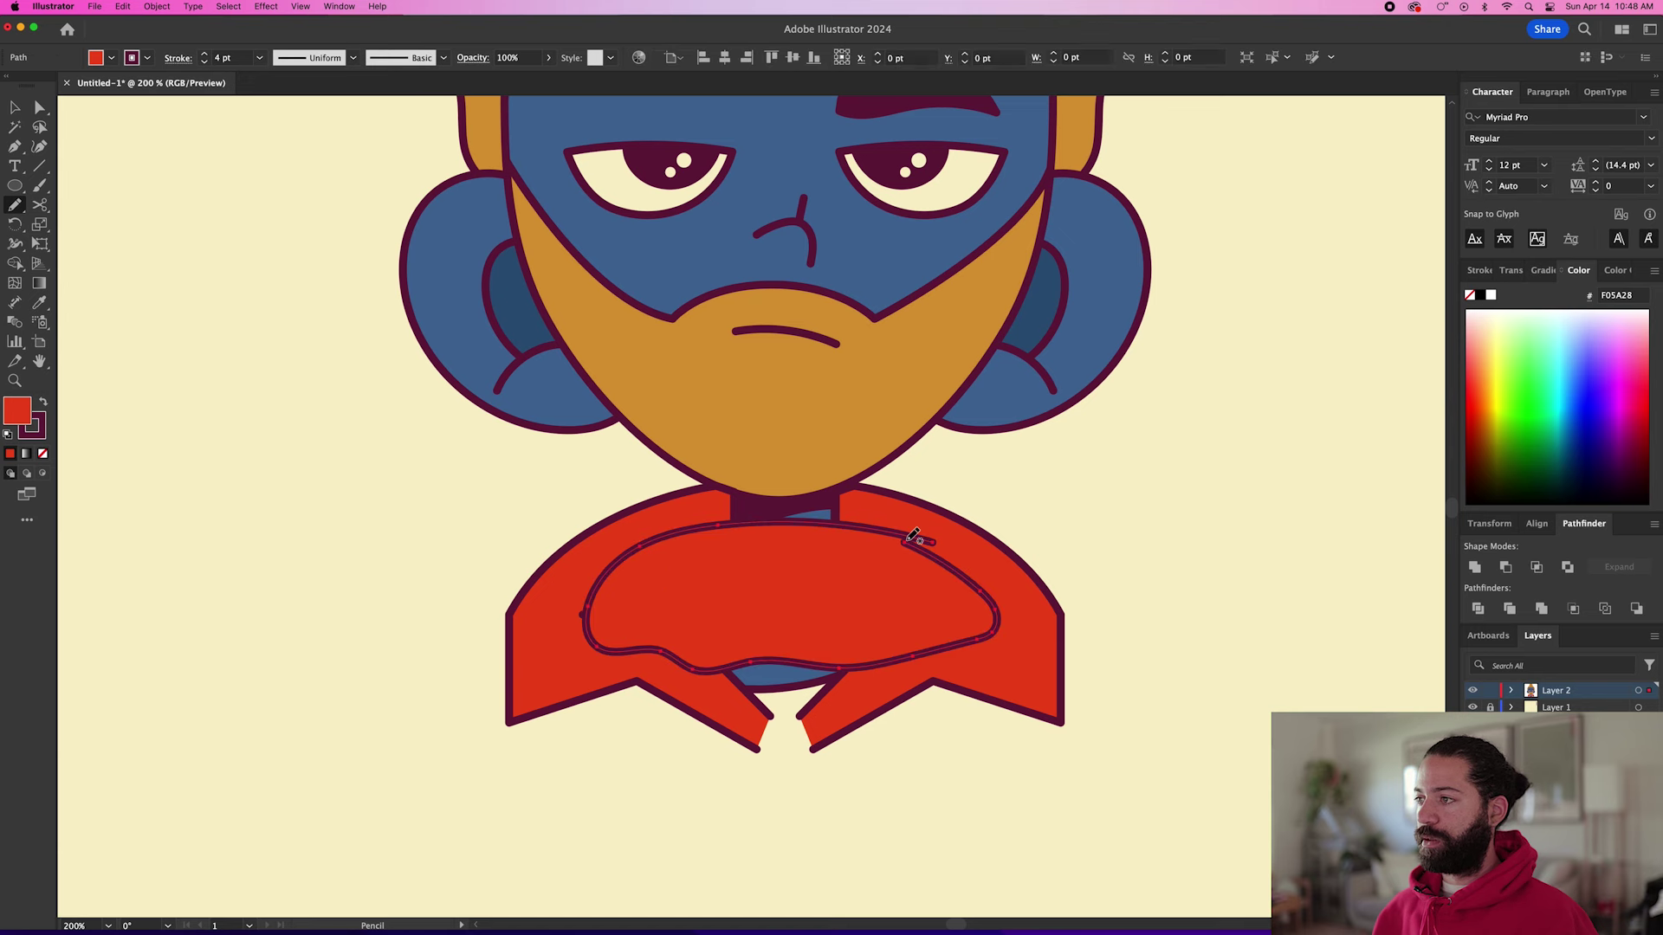
key("i")
left_click(887, 162)
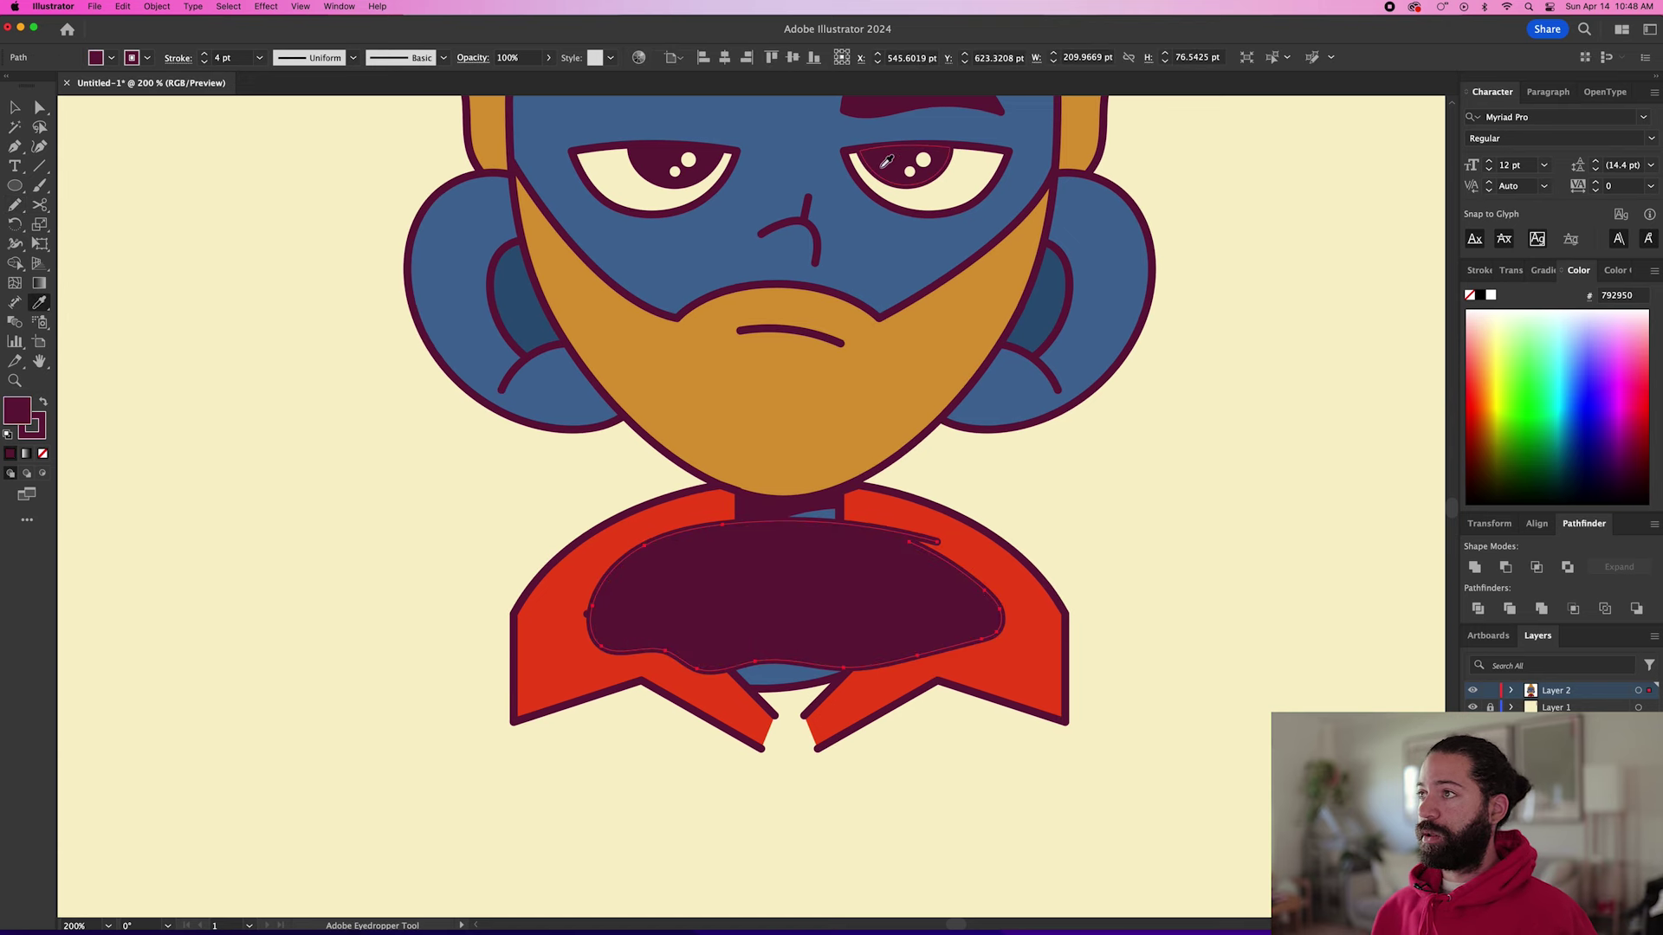
key("super+shift+bracketleft")
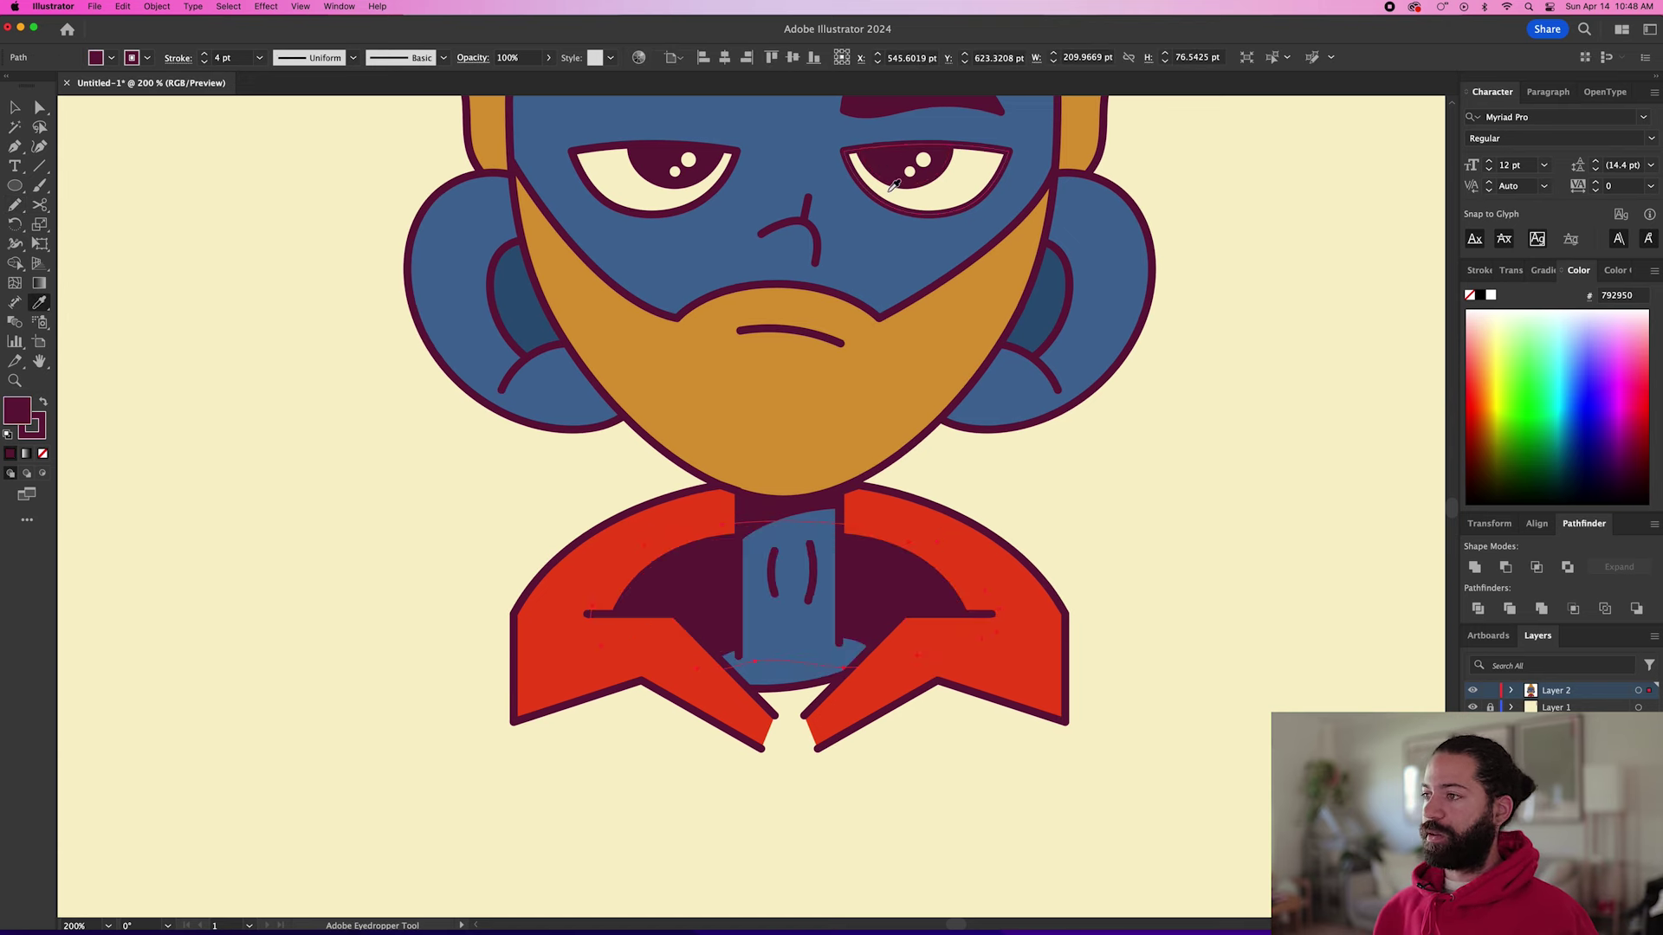
key("v")
left_click(1149, 597)
Move the left collar piece's upper and lower tip anchors to tidy its shape.
left_click(777, 726)
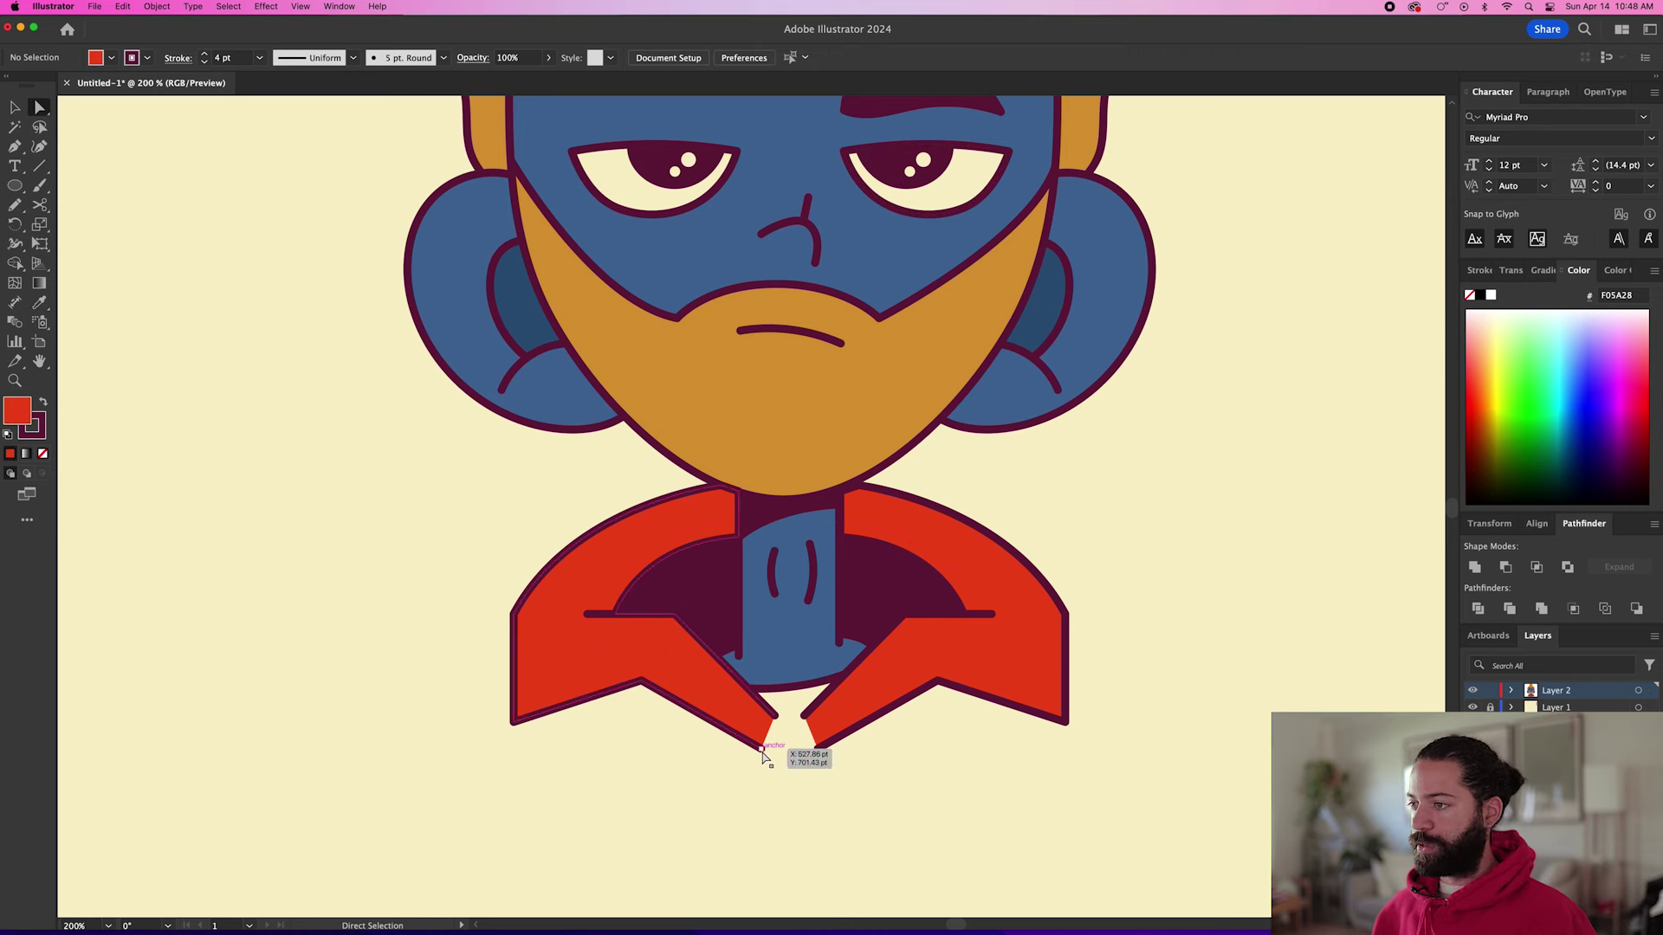
key("a")
left_click_drag(775, 717, 779, 727)
left_click_drag(762, 749, 772, 755)
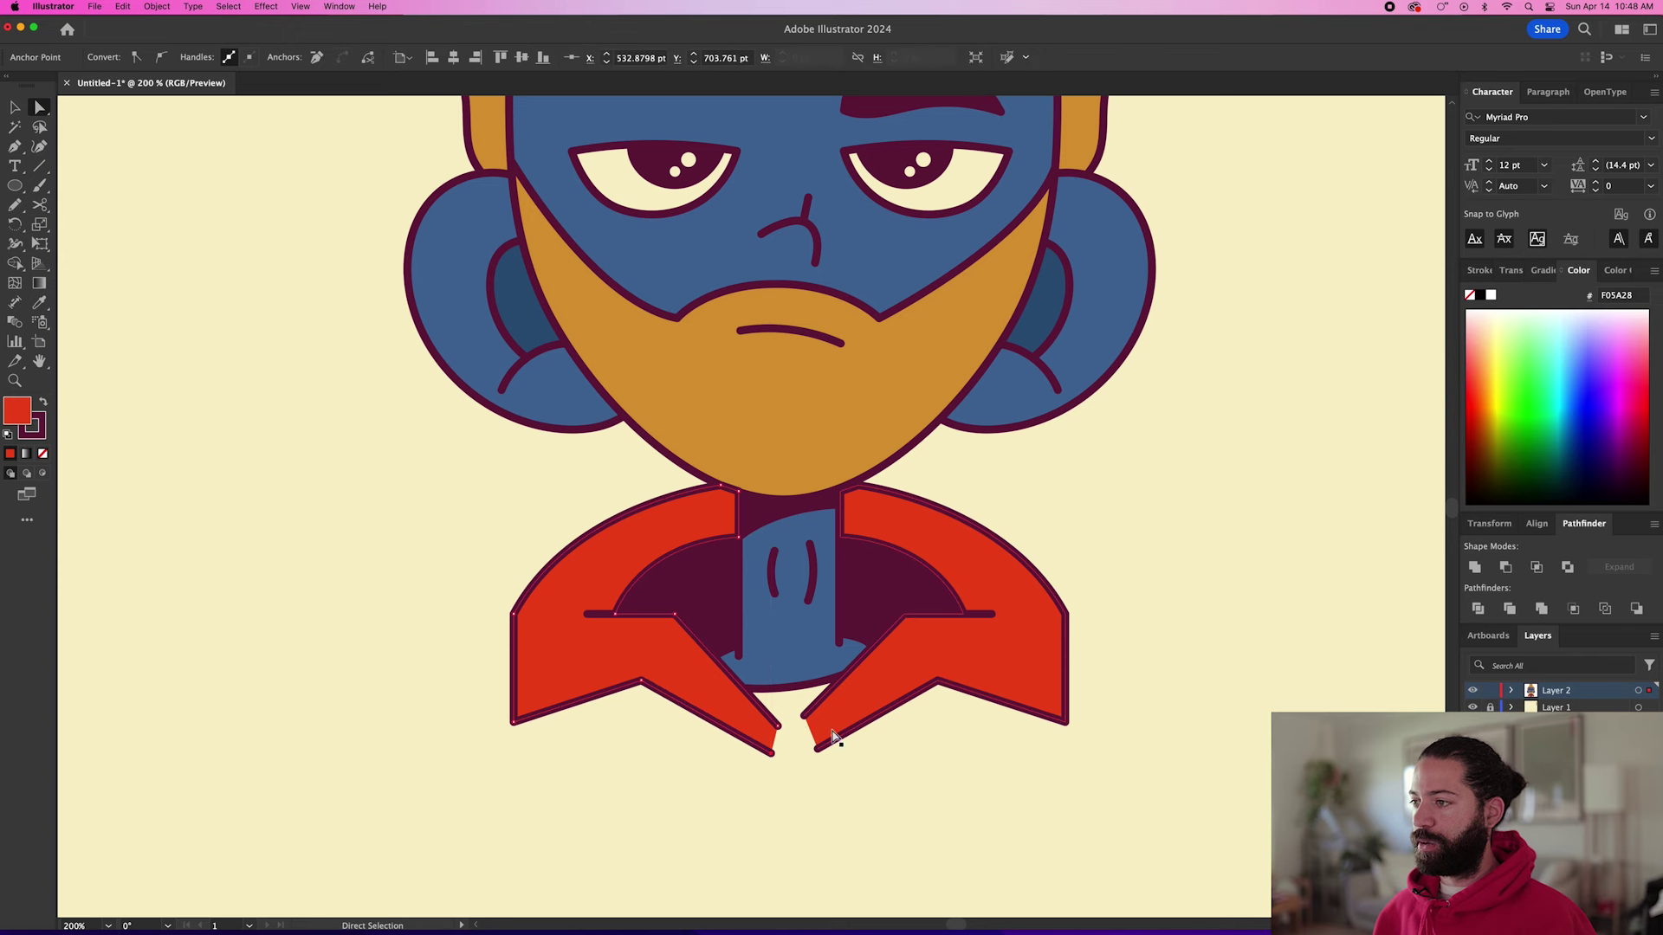
scroll(883, 680, "down", 1)
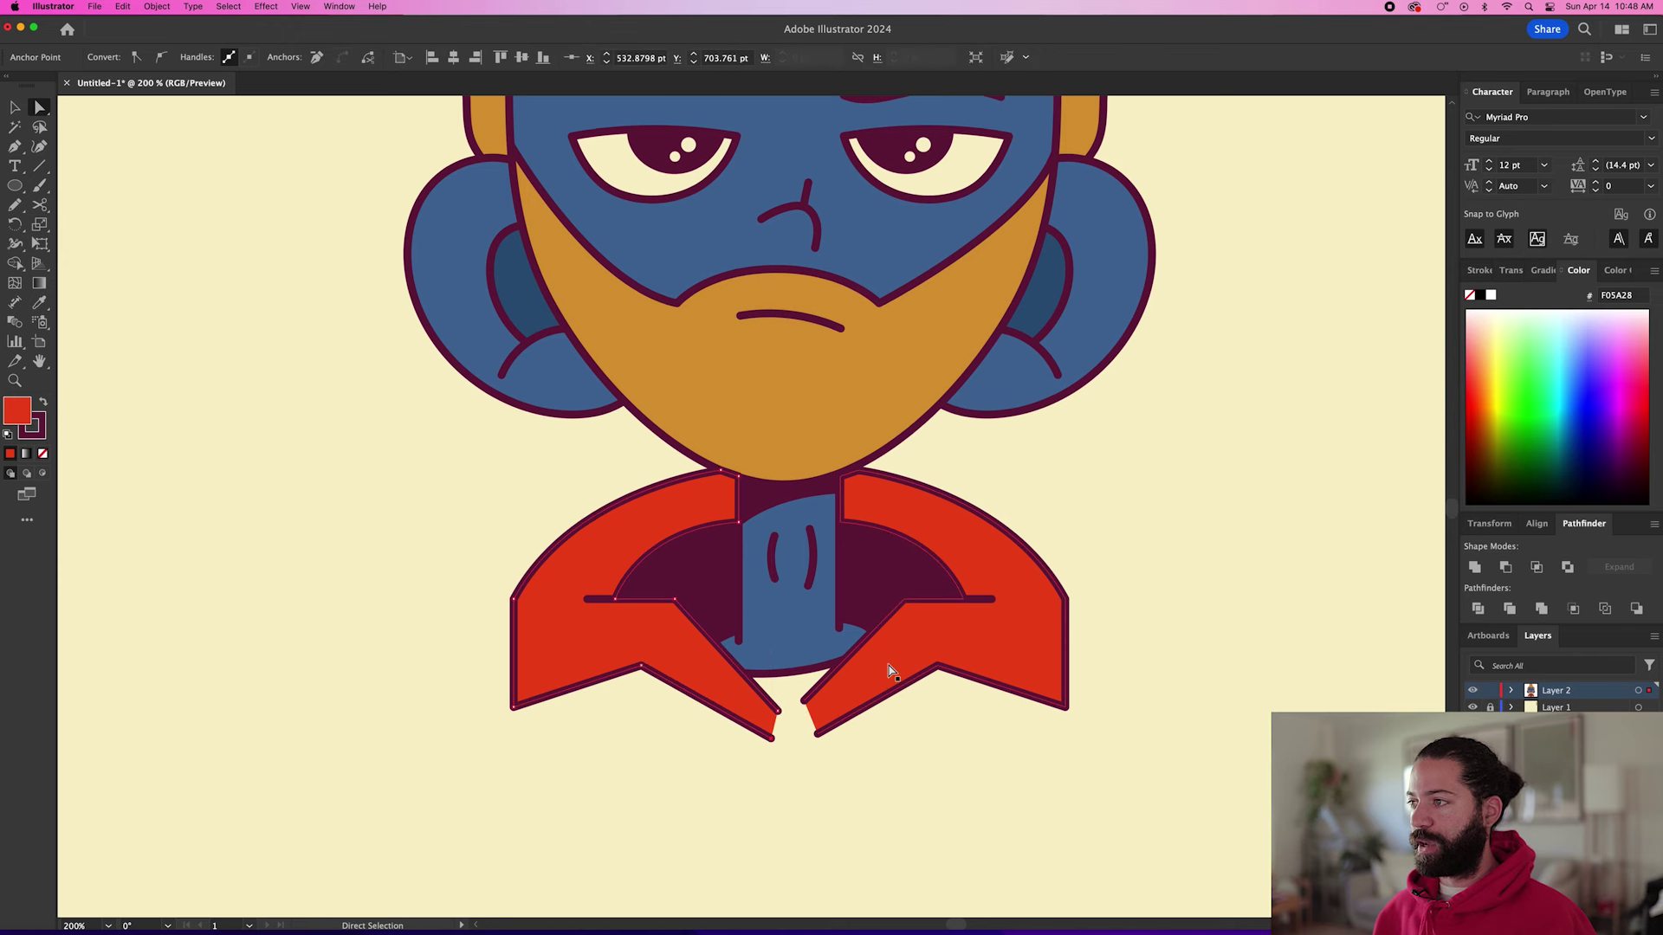
left_click(786, 775)
Draw a rectangle below the neck, fill it with the cream eye-white colour, send it backward and zoom out.
key("p")
key("m")
left_click_drag(718, 652, 854, 698)
key("i")
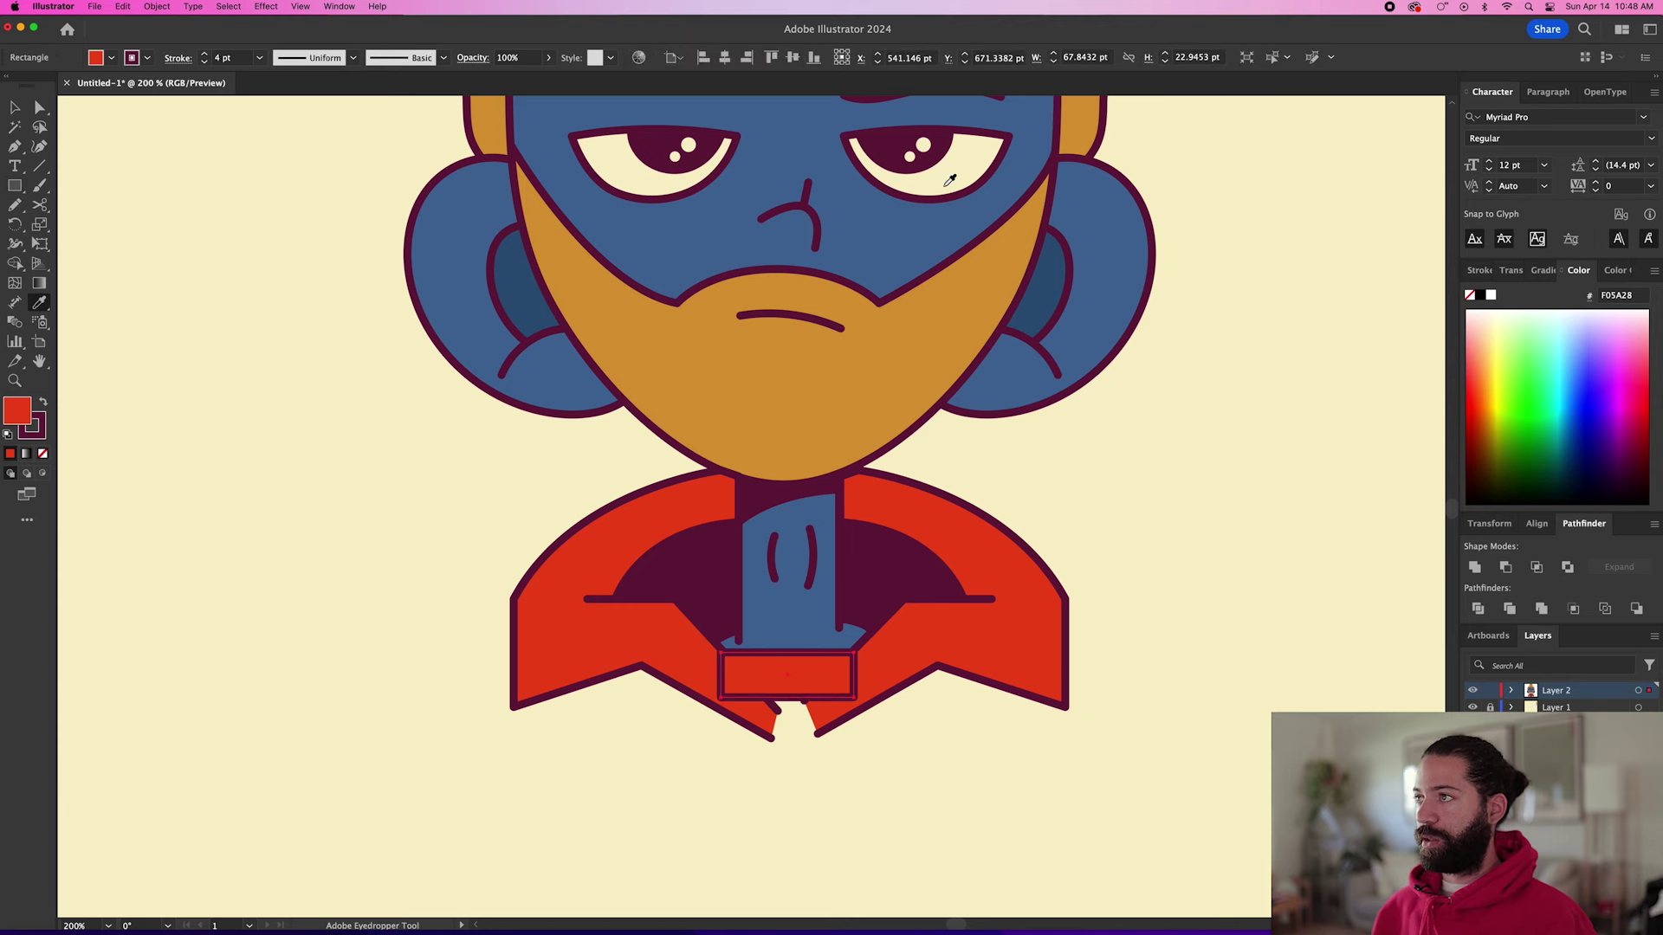
left_click(946, 184)
key("super+shift+bracketleft")
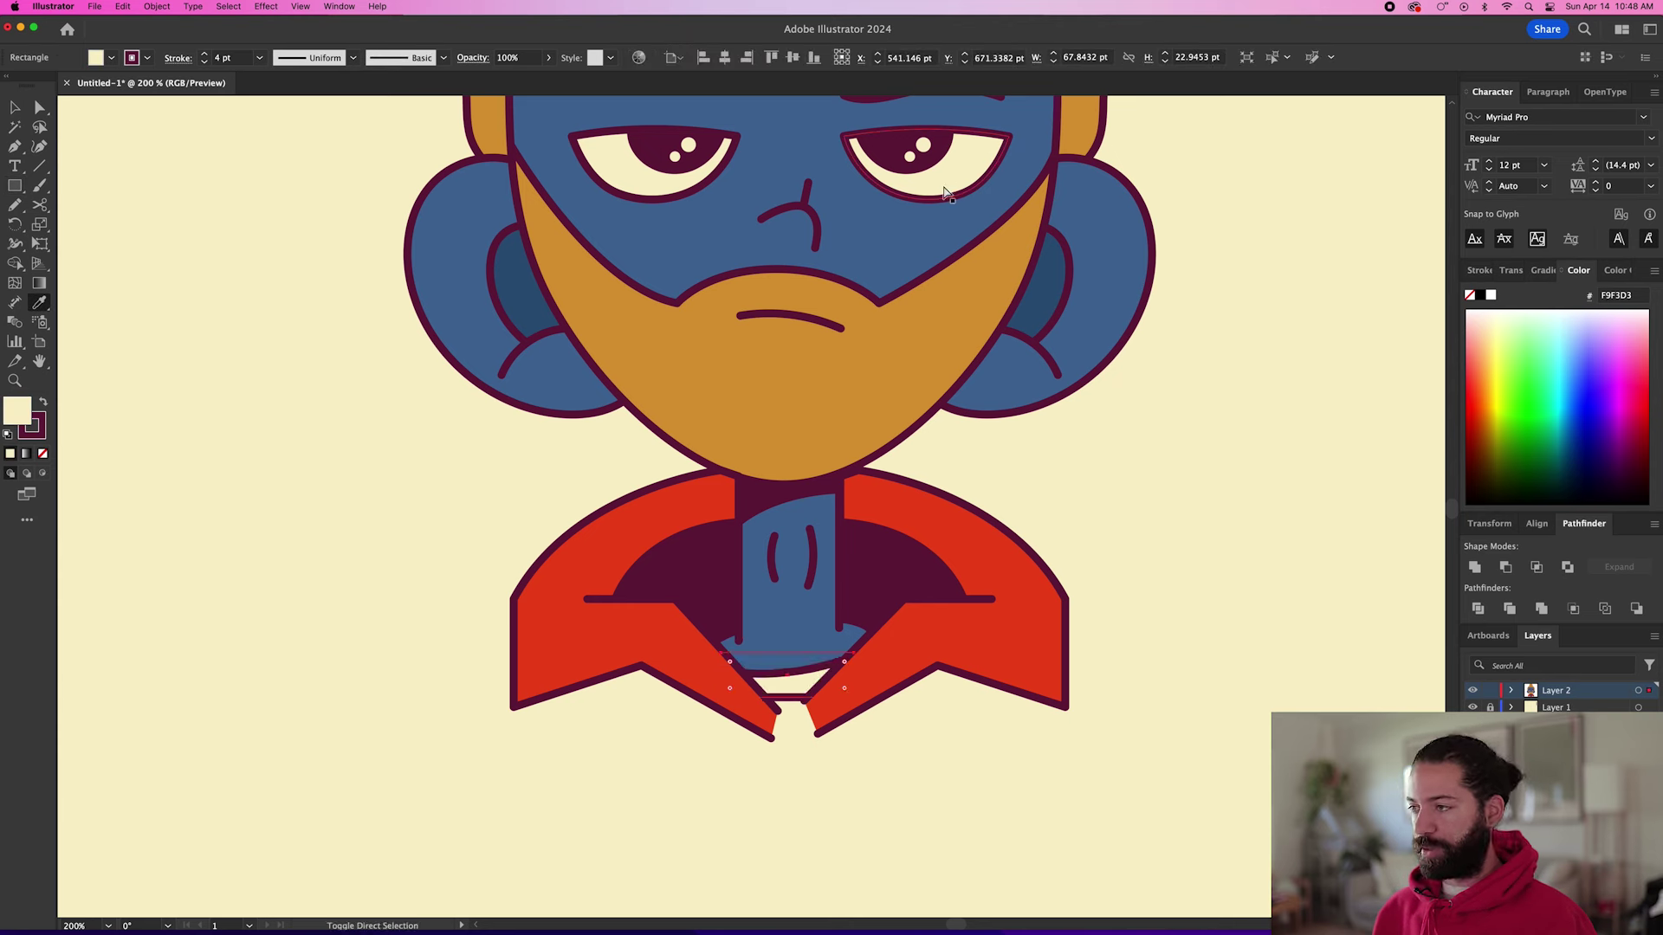
key("super+shift+a")
key("super+1")
key("p")
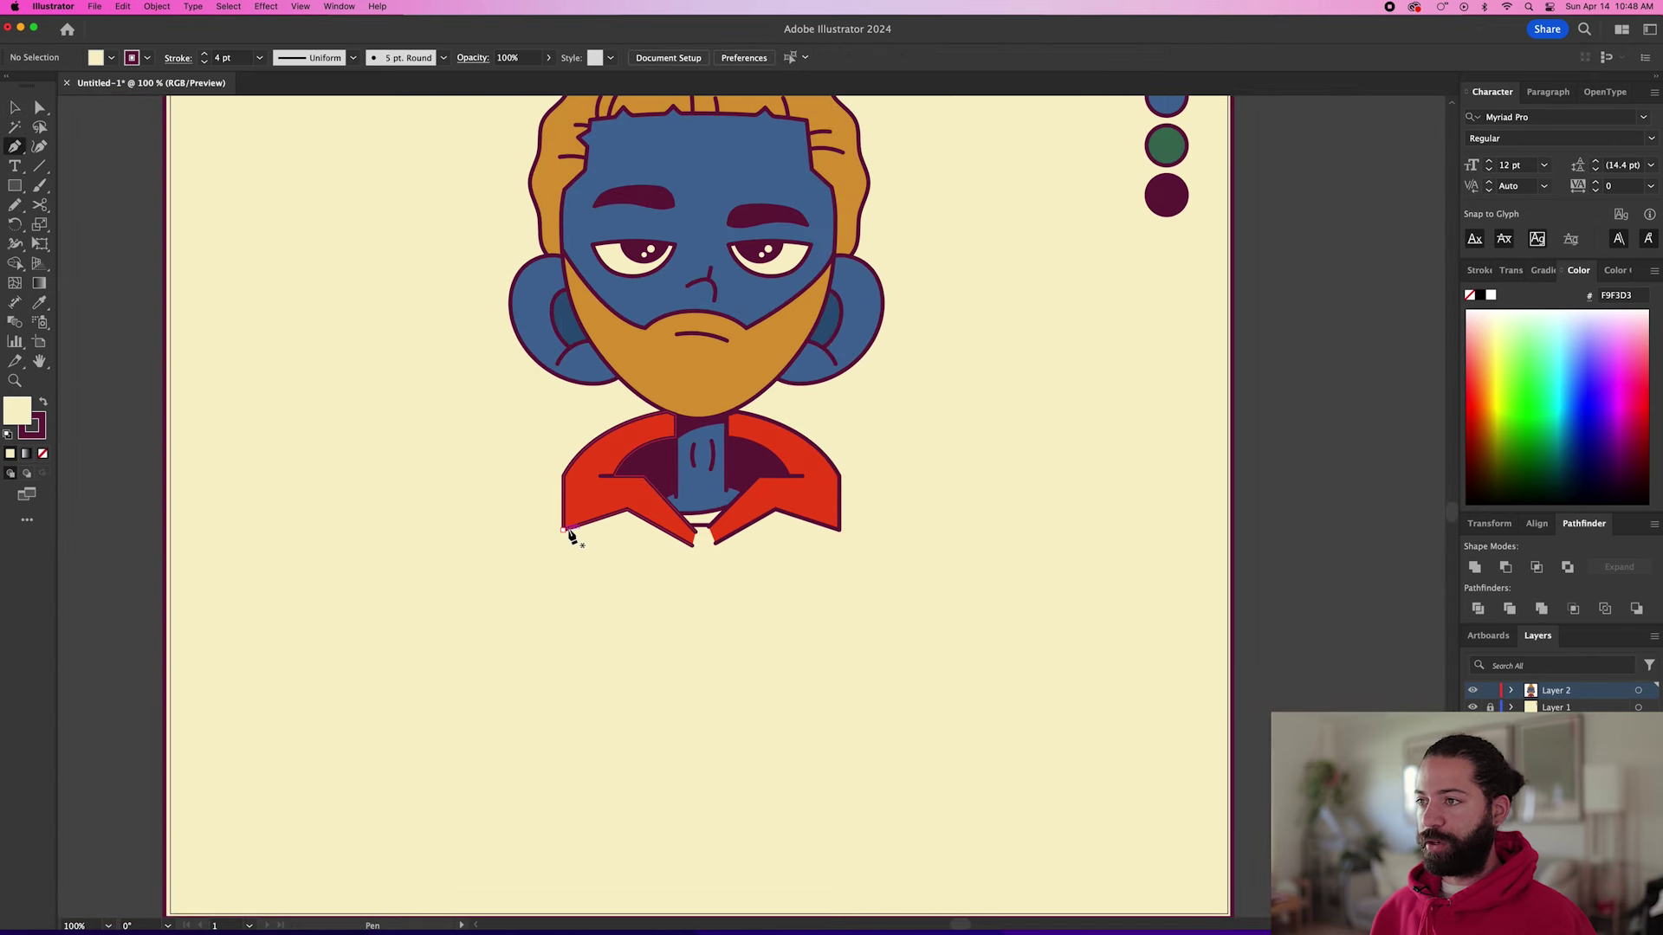
Pen-draw the hoodie body trapezoid below the collar, send it behind, and fill it with the collar red.
left_click(565, 530)
left_click(533, 544)
left_click(482, 673)
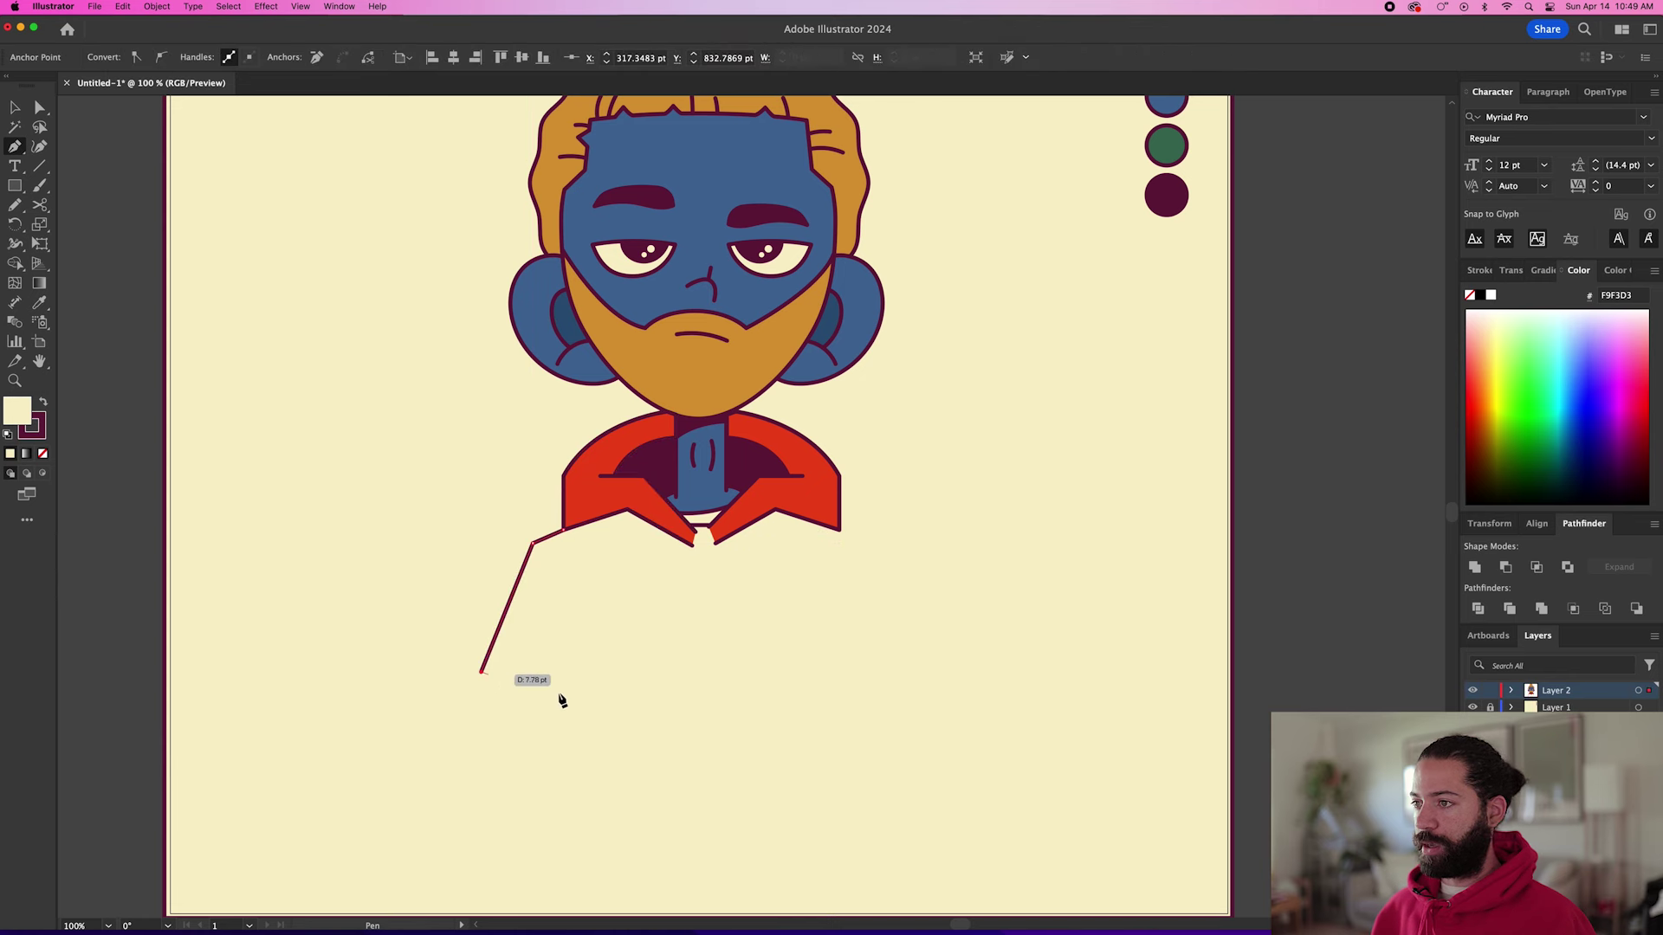
left_click(908, 673)
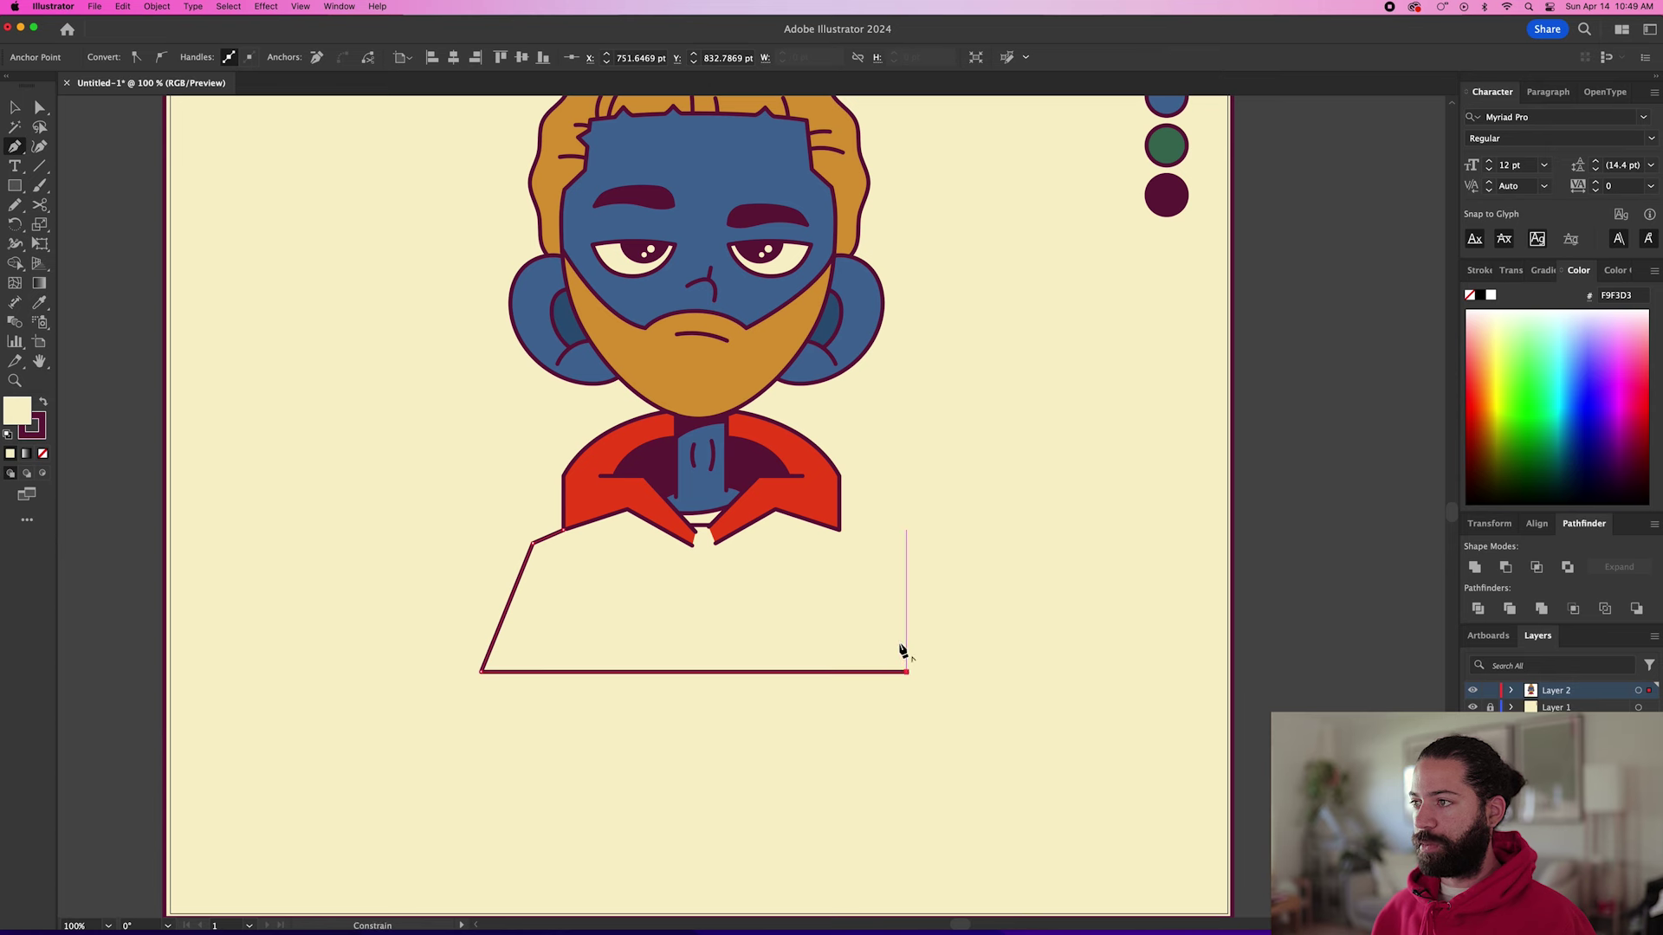
left_click(878, 548)
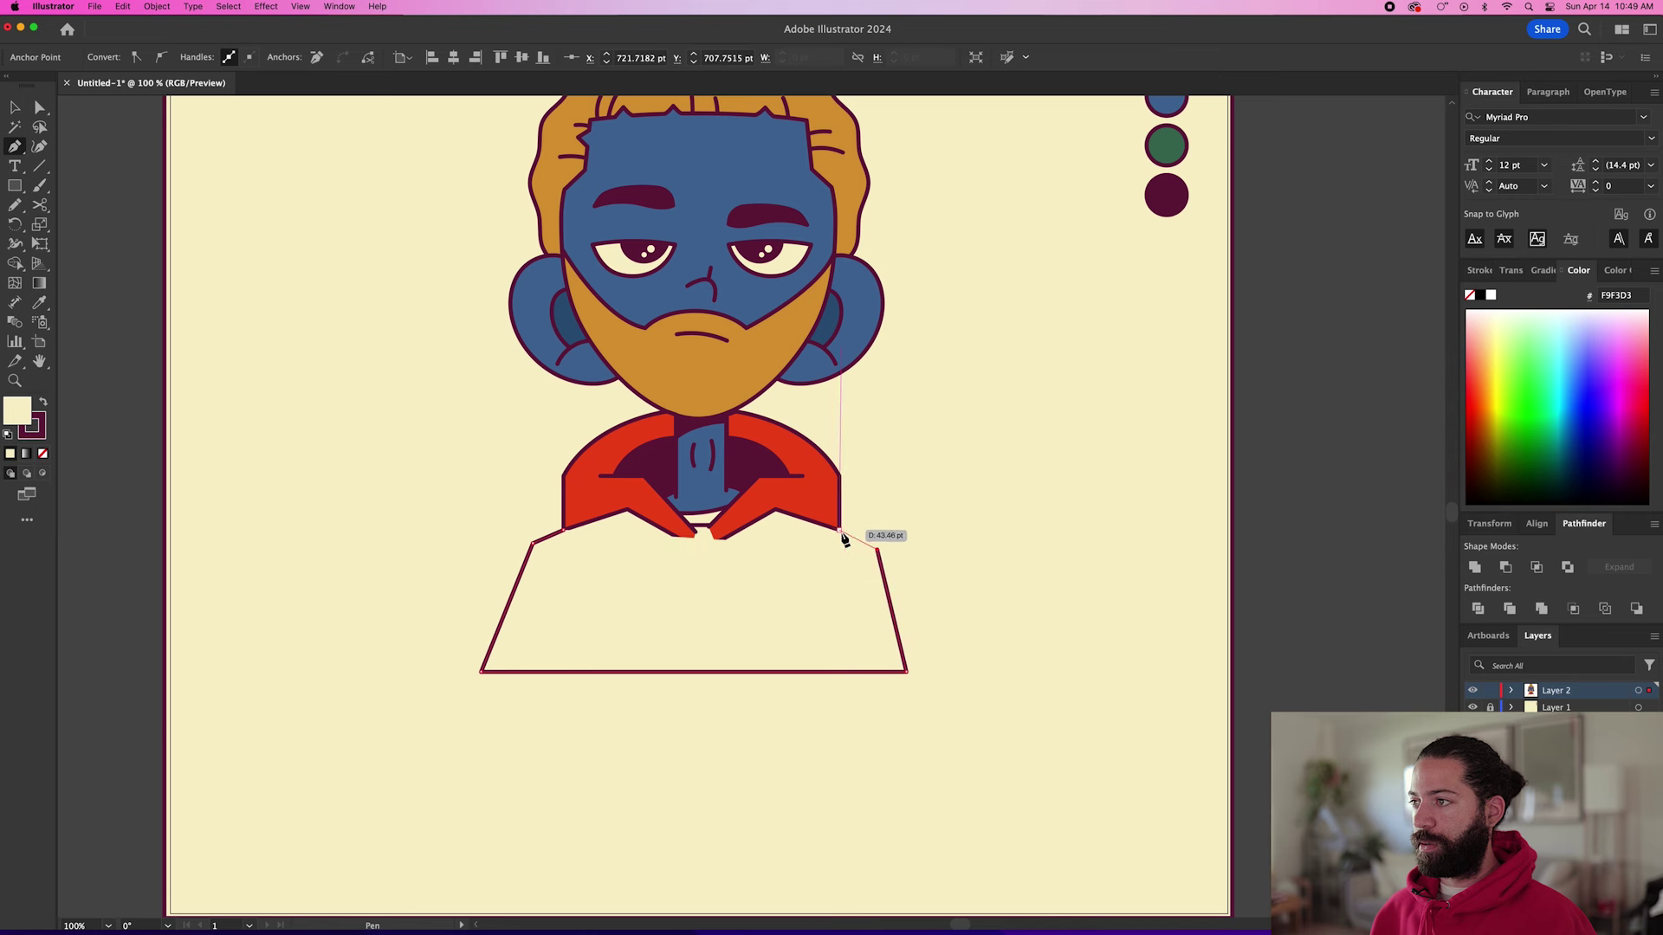
left_click(808, 500)
left_click(607, 492)
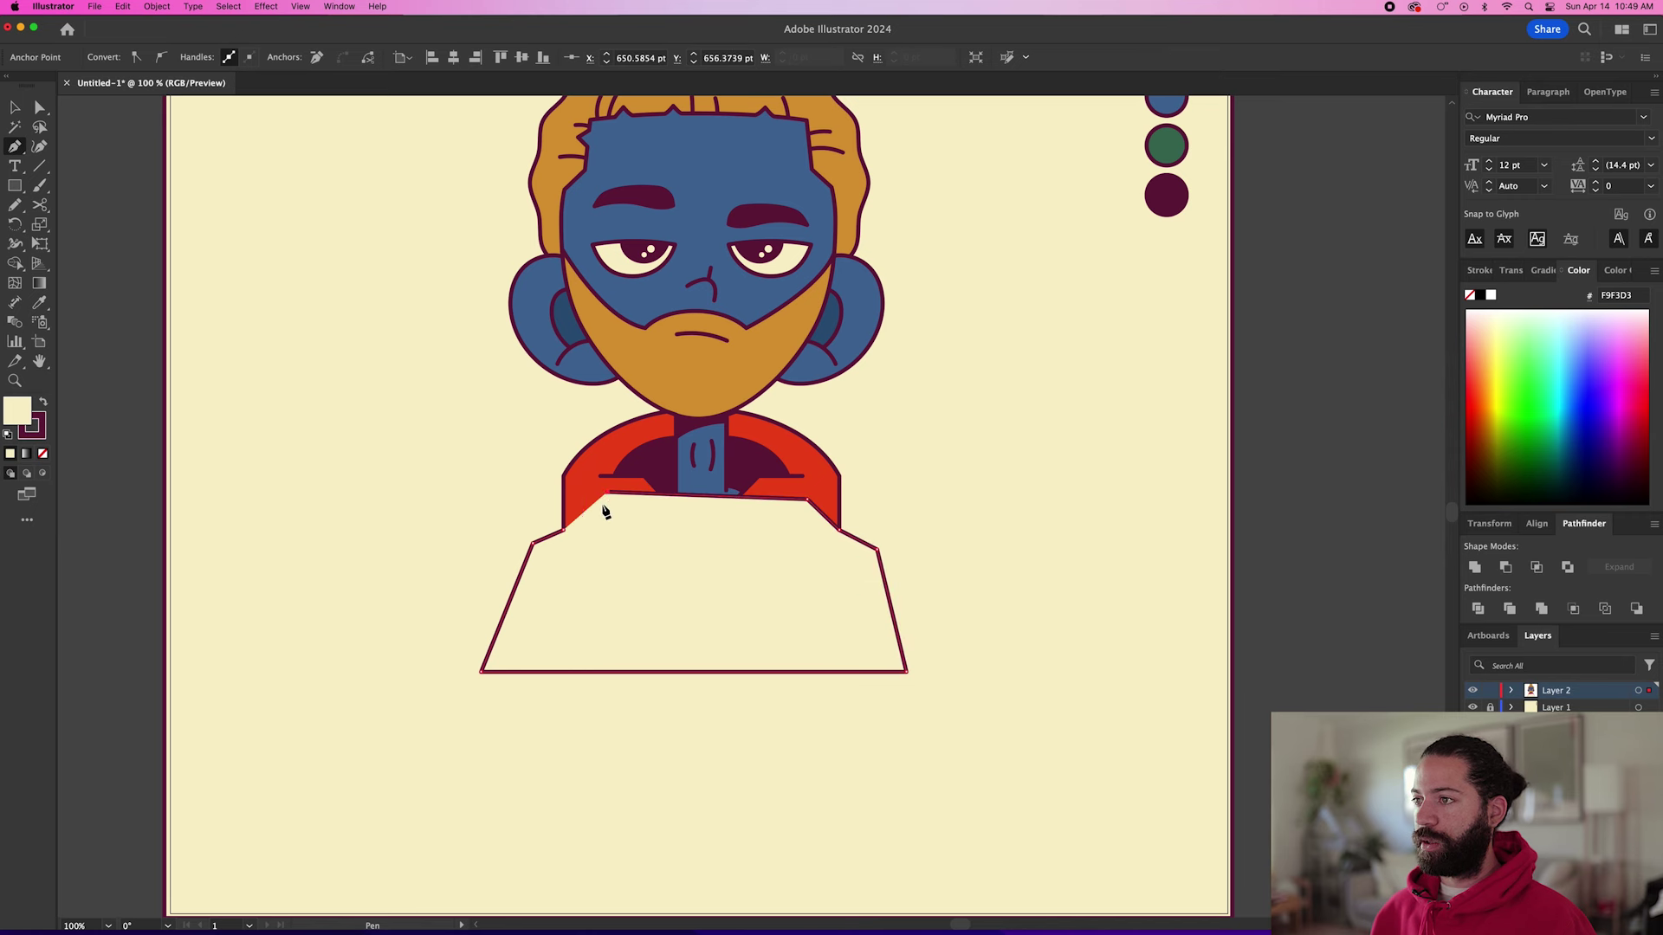
left_click(563, 531)
key("super+shift+bracketleft")
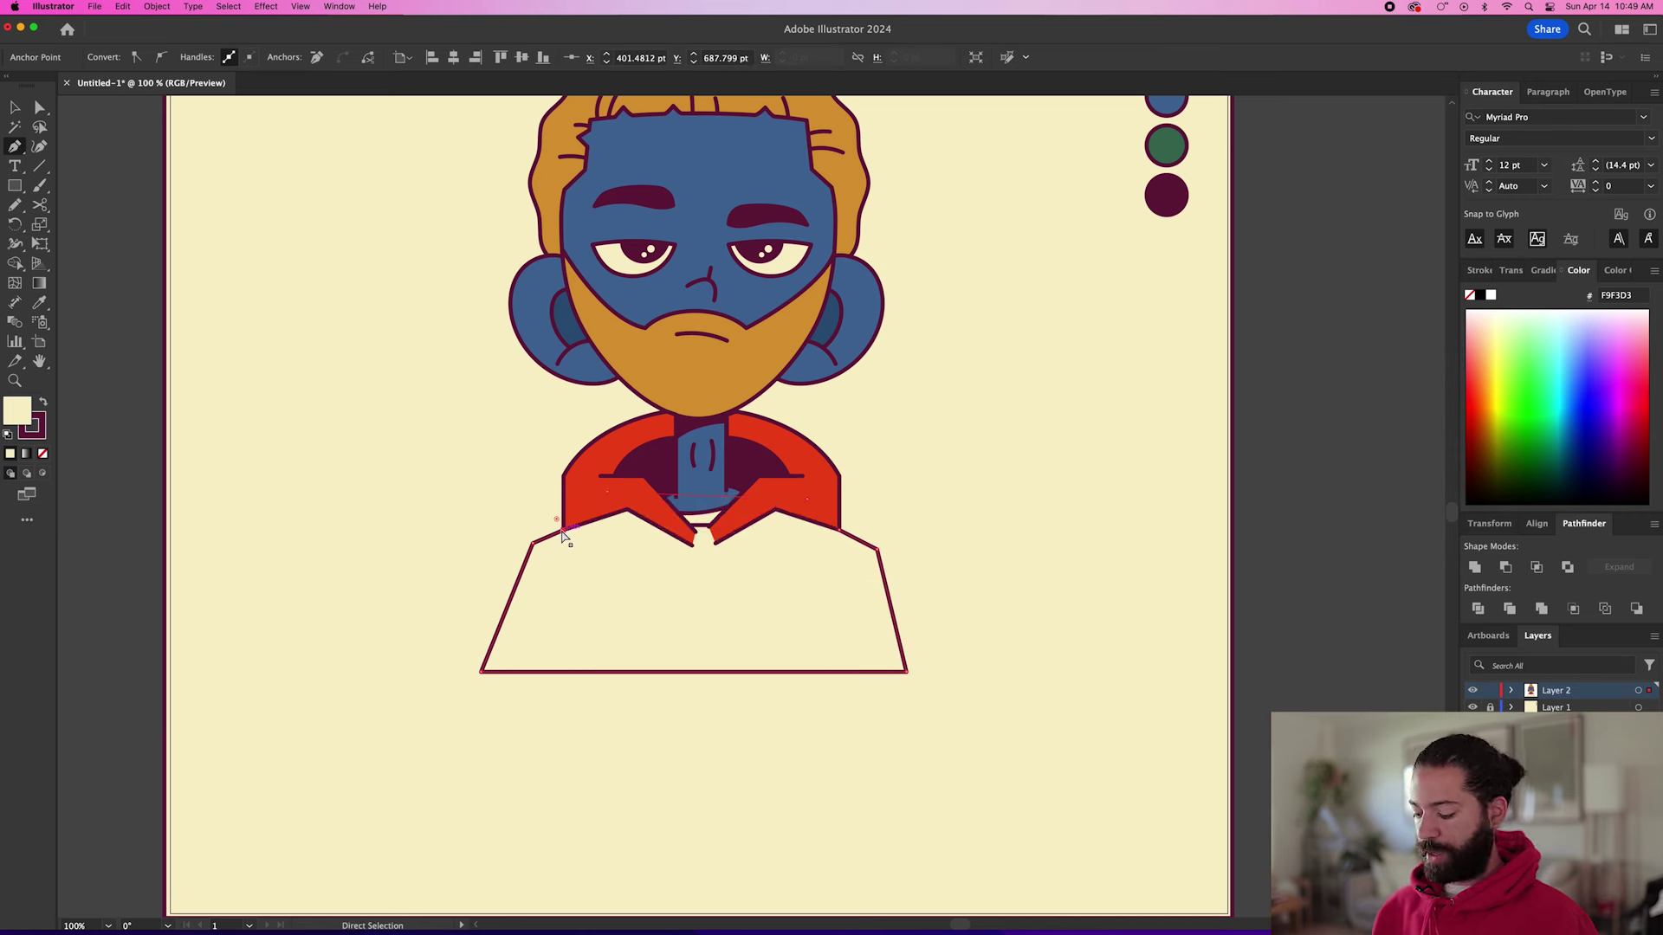
key("i")
left_click(834, 491)
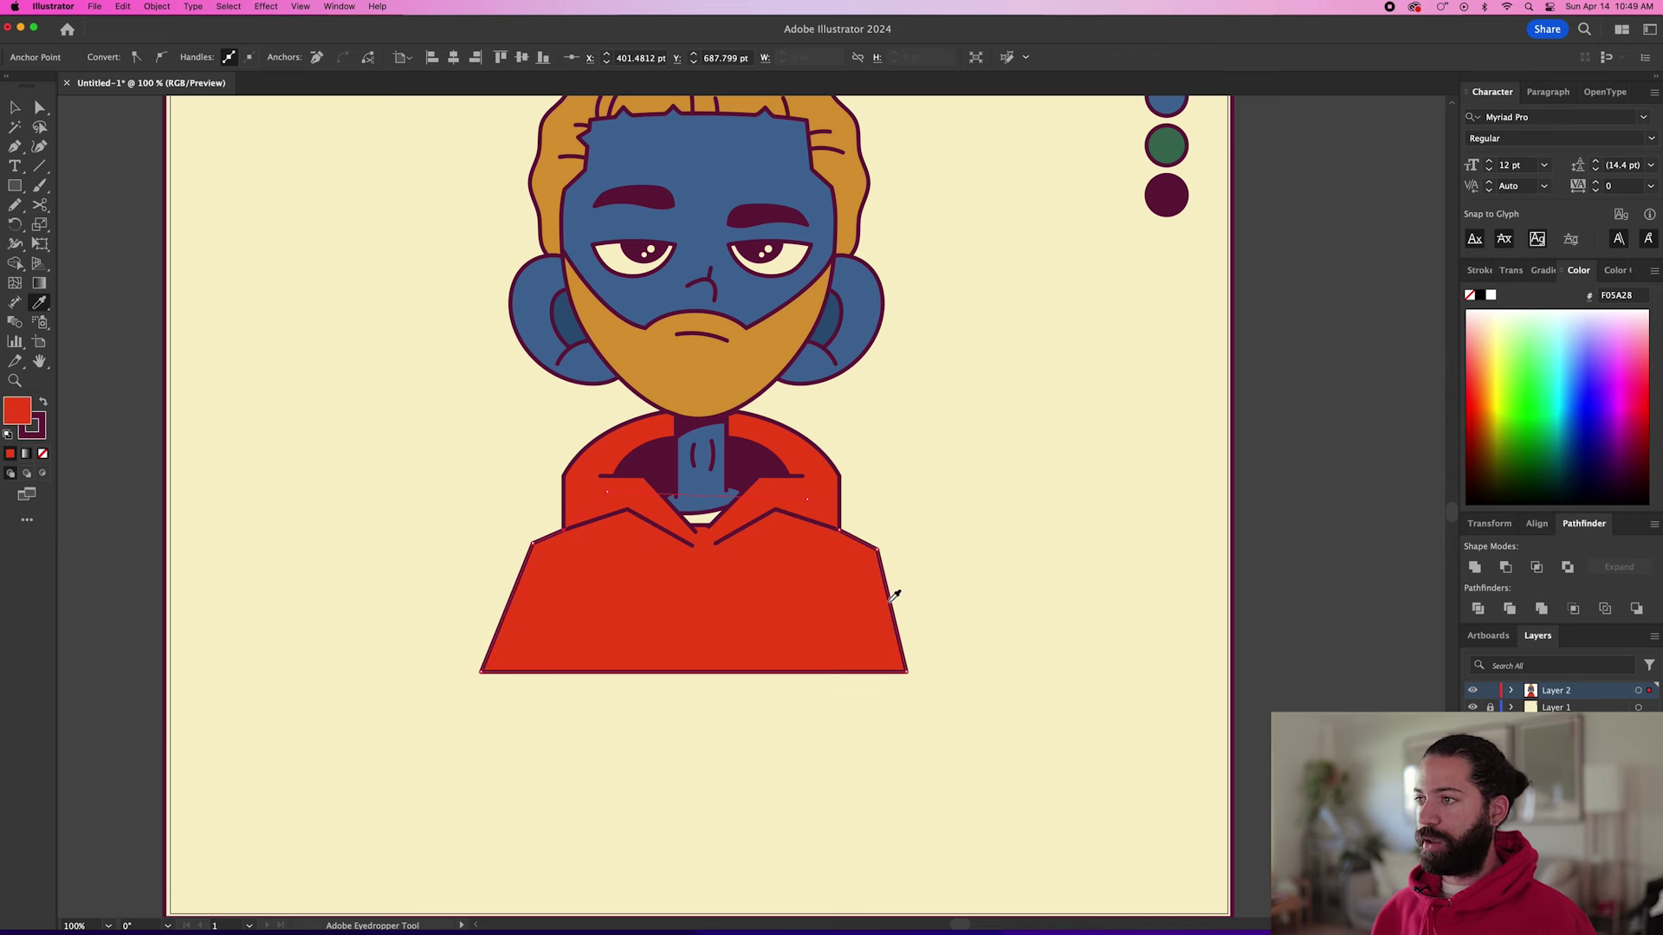
Bend the hoodie's bottom edge into a curve and nudge both bottom corners upward.
key("p")
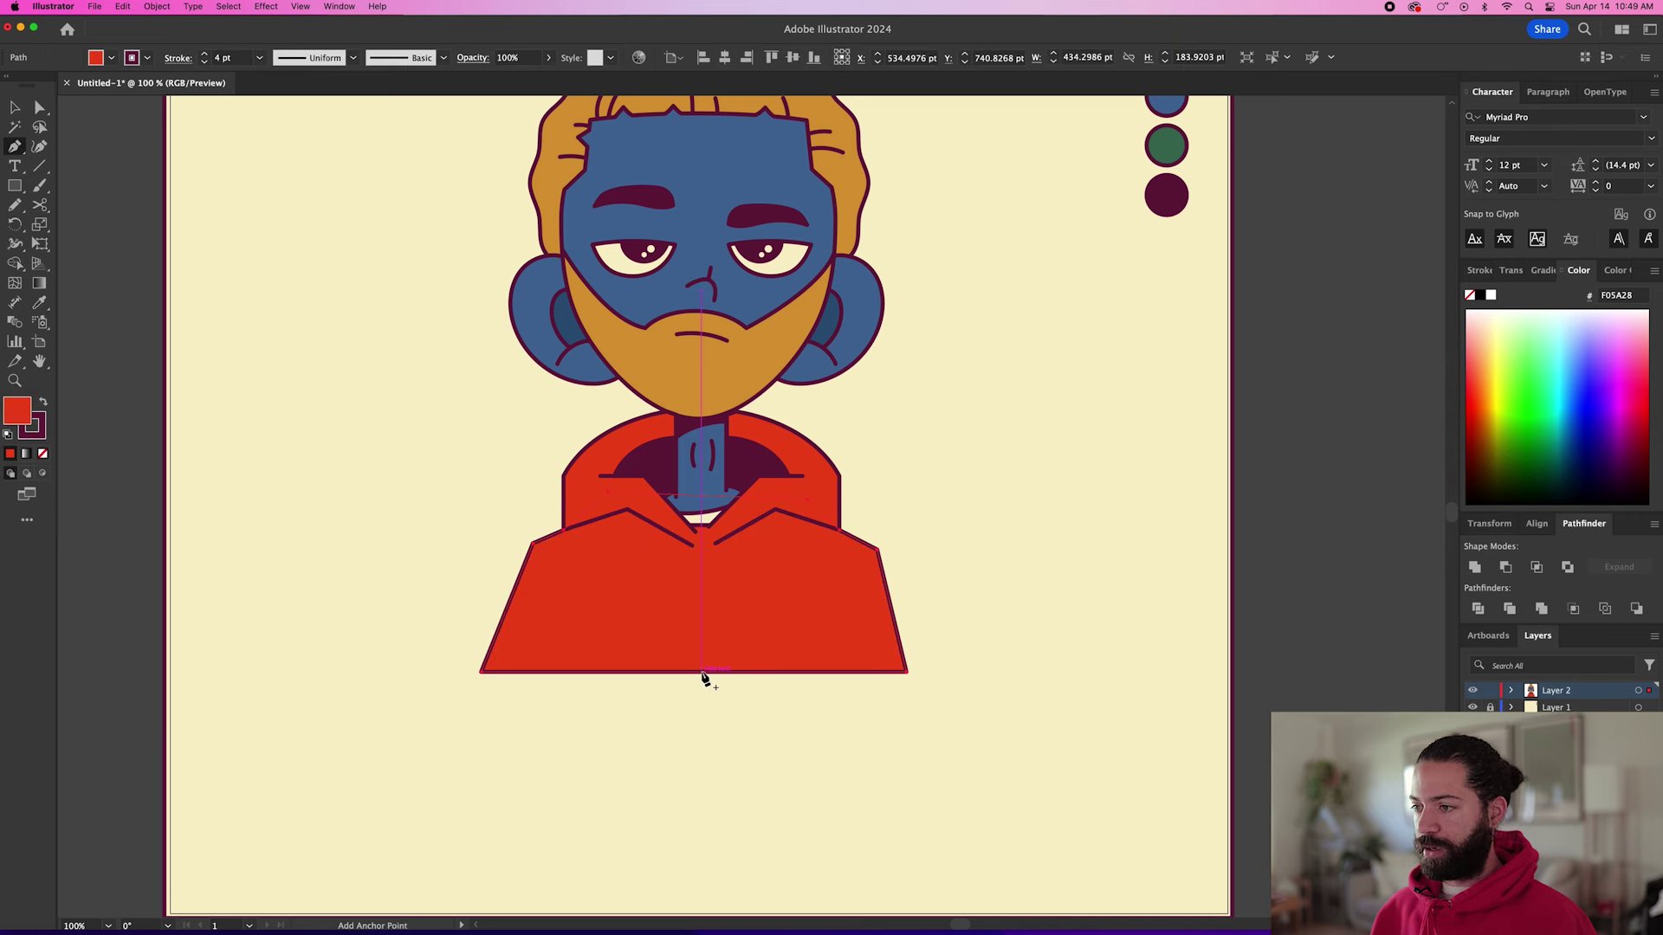
left_click_drag(701, 673, 698, 738)
key("a")
left_click_drag(447, 666, 954, 729)
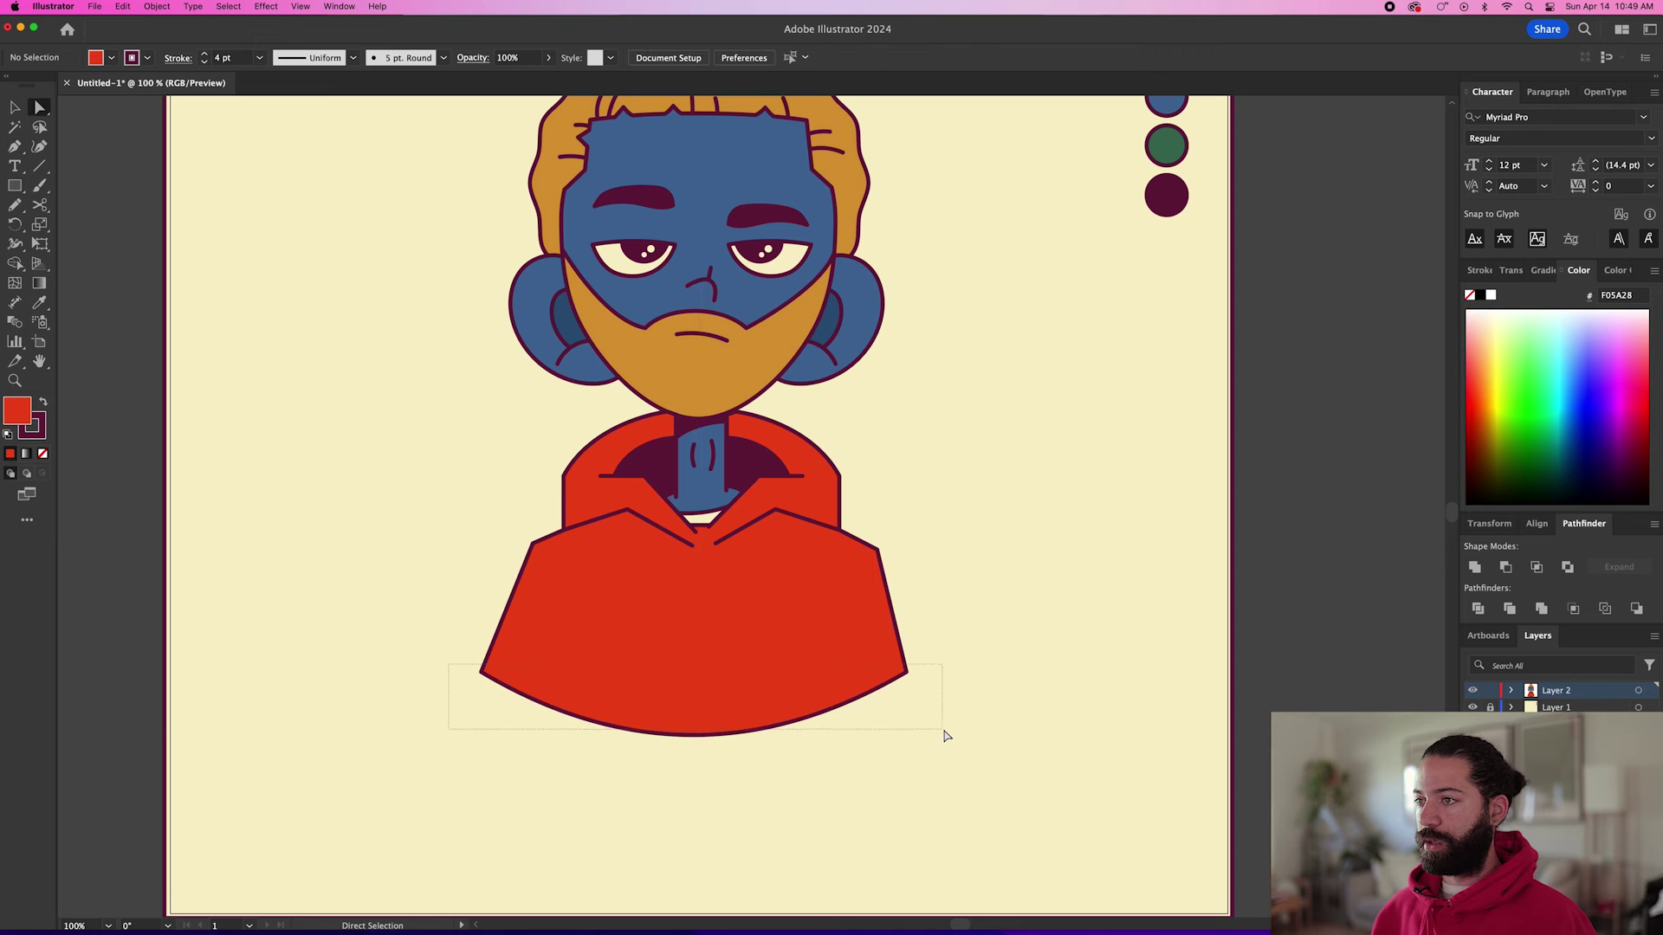
key("shift+Up")
key("shift+Up")
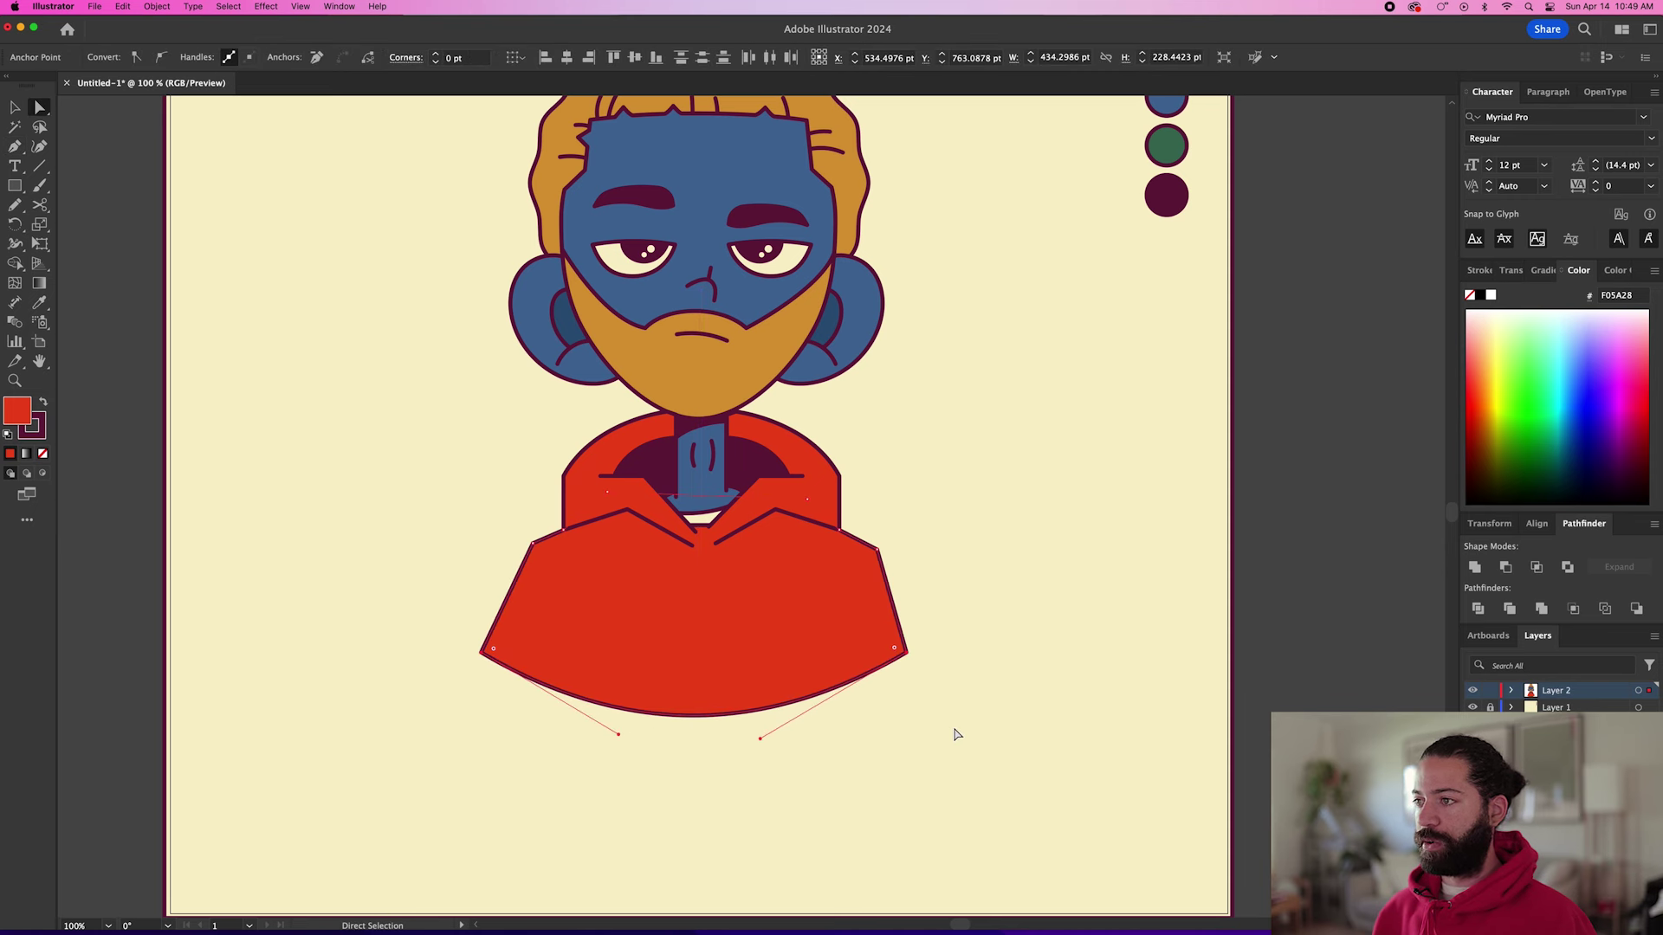
left_click(928, 750)
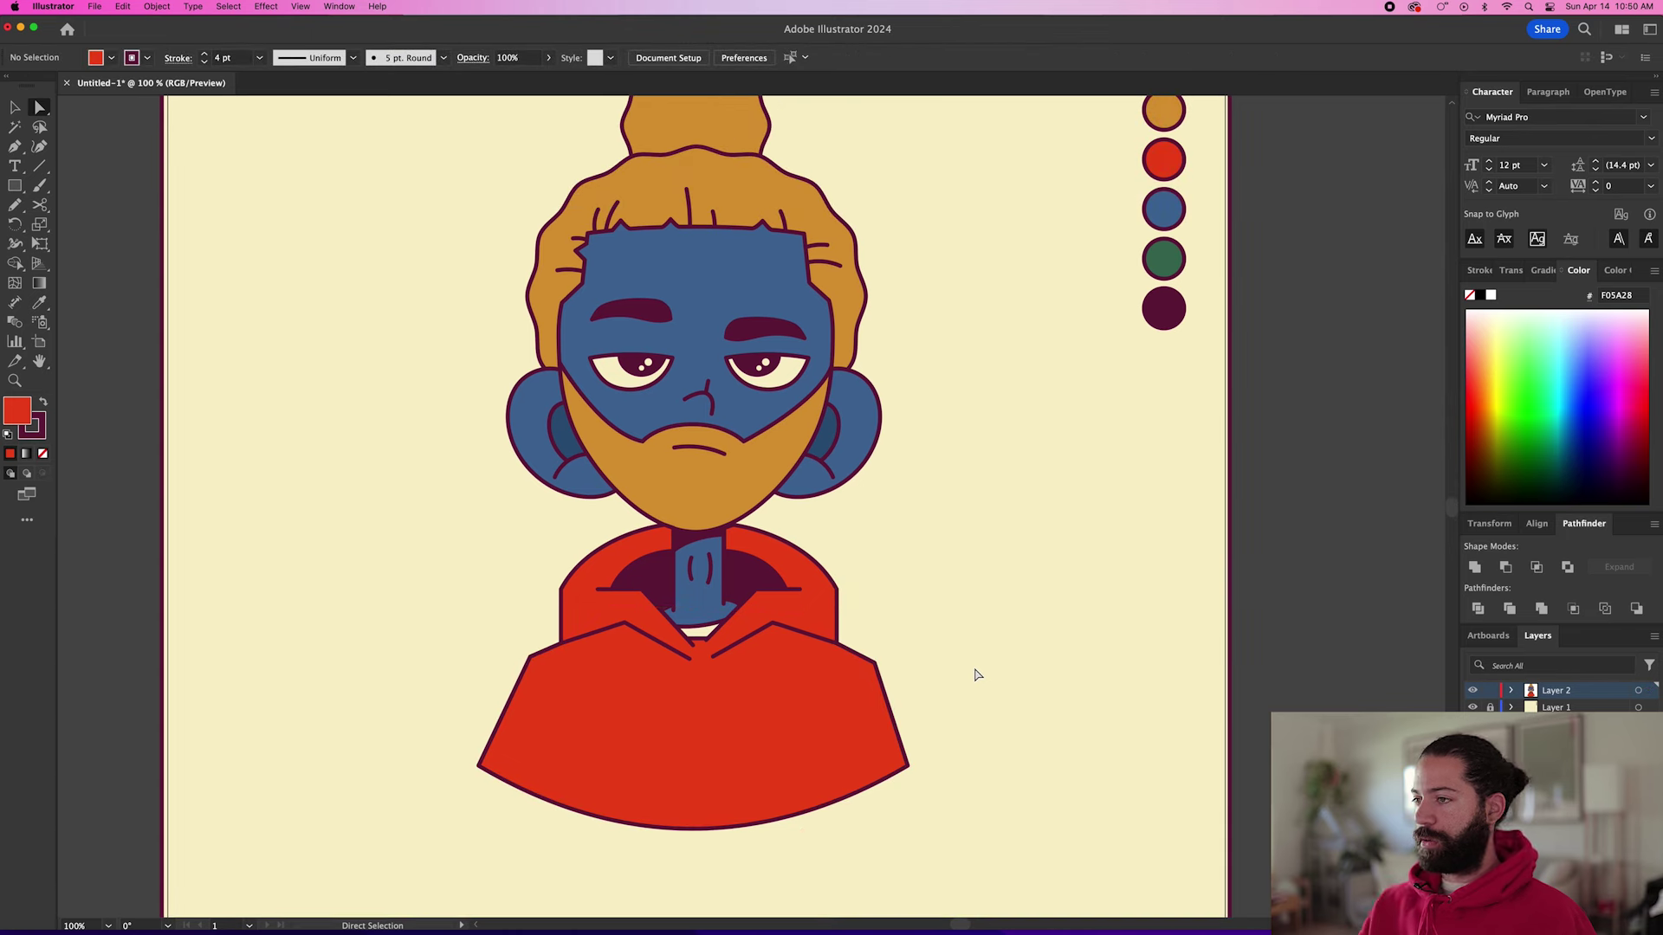
key("p")
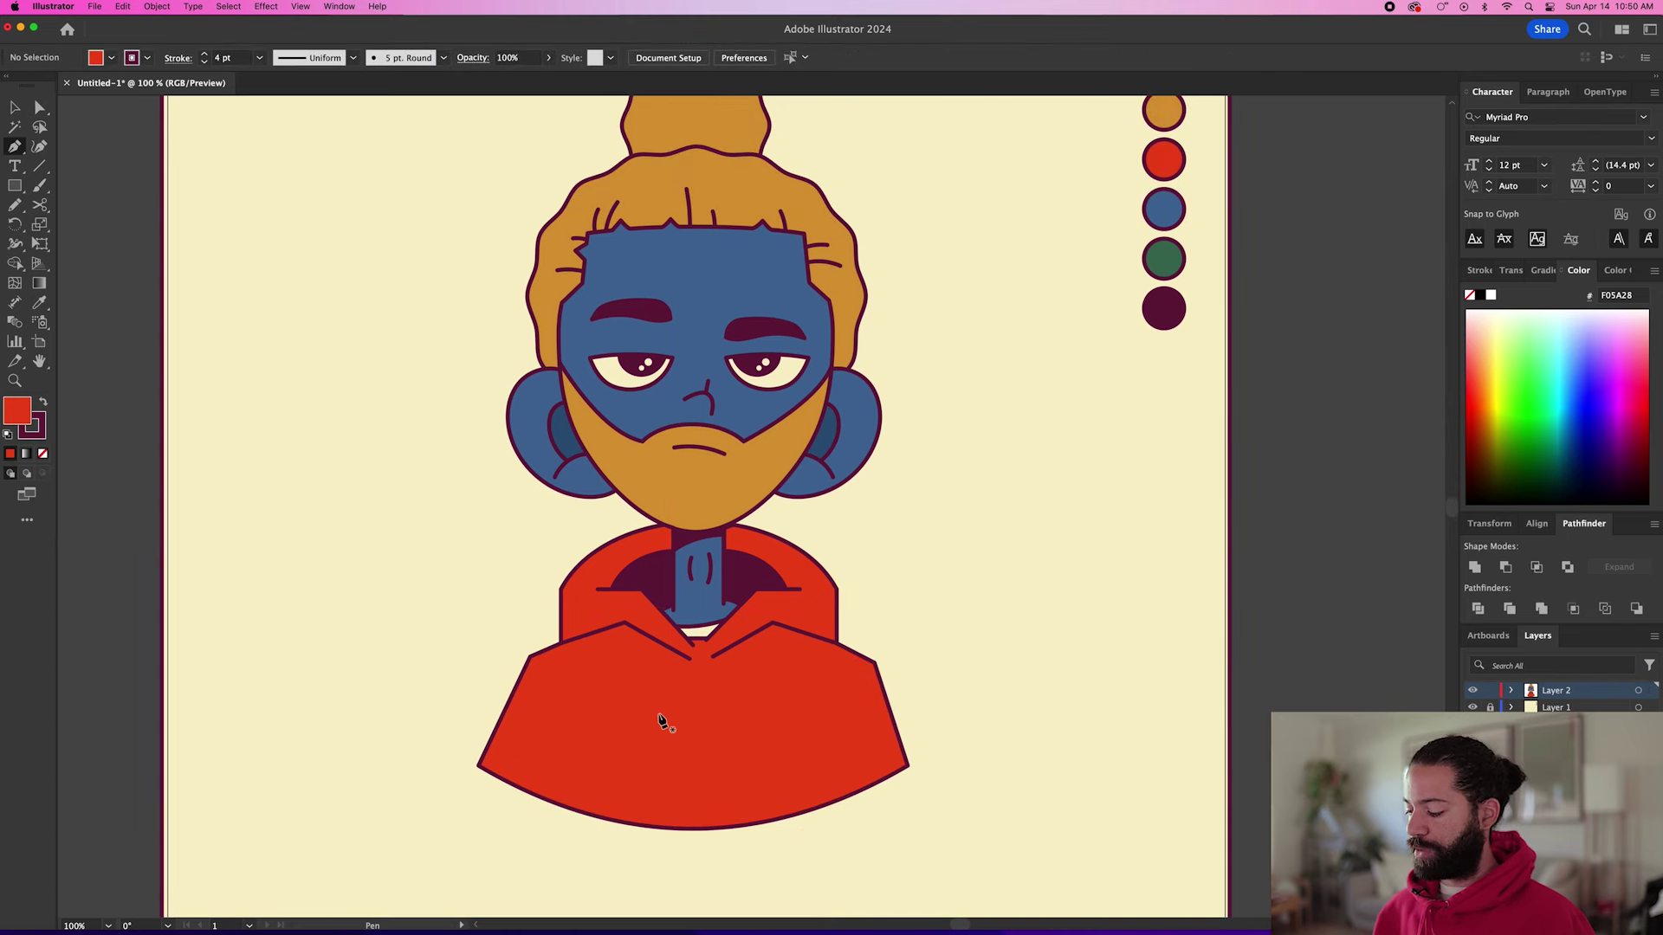
Sample the cream colour and pen-draw a long narrow triangle drawstring below the collar point.
key("i")
left_click(700, 633)
key("p")
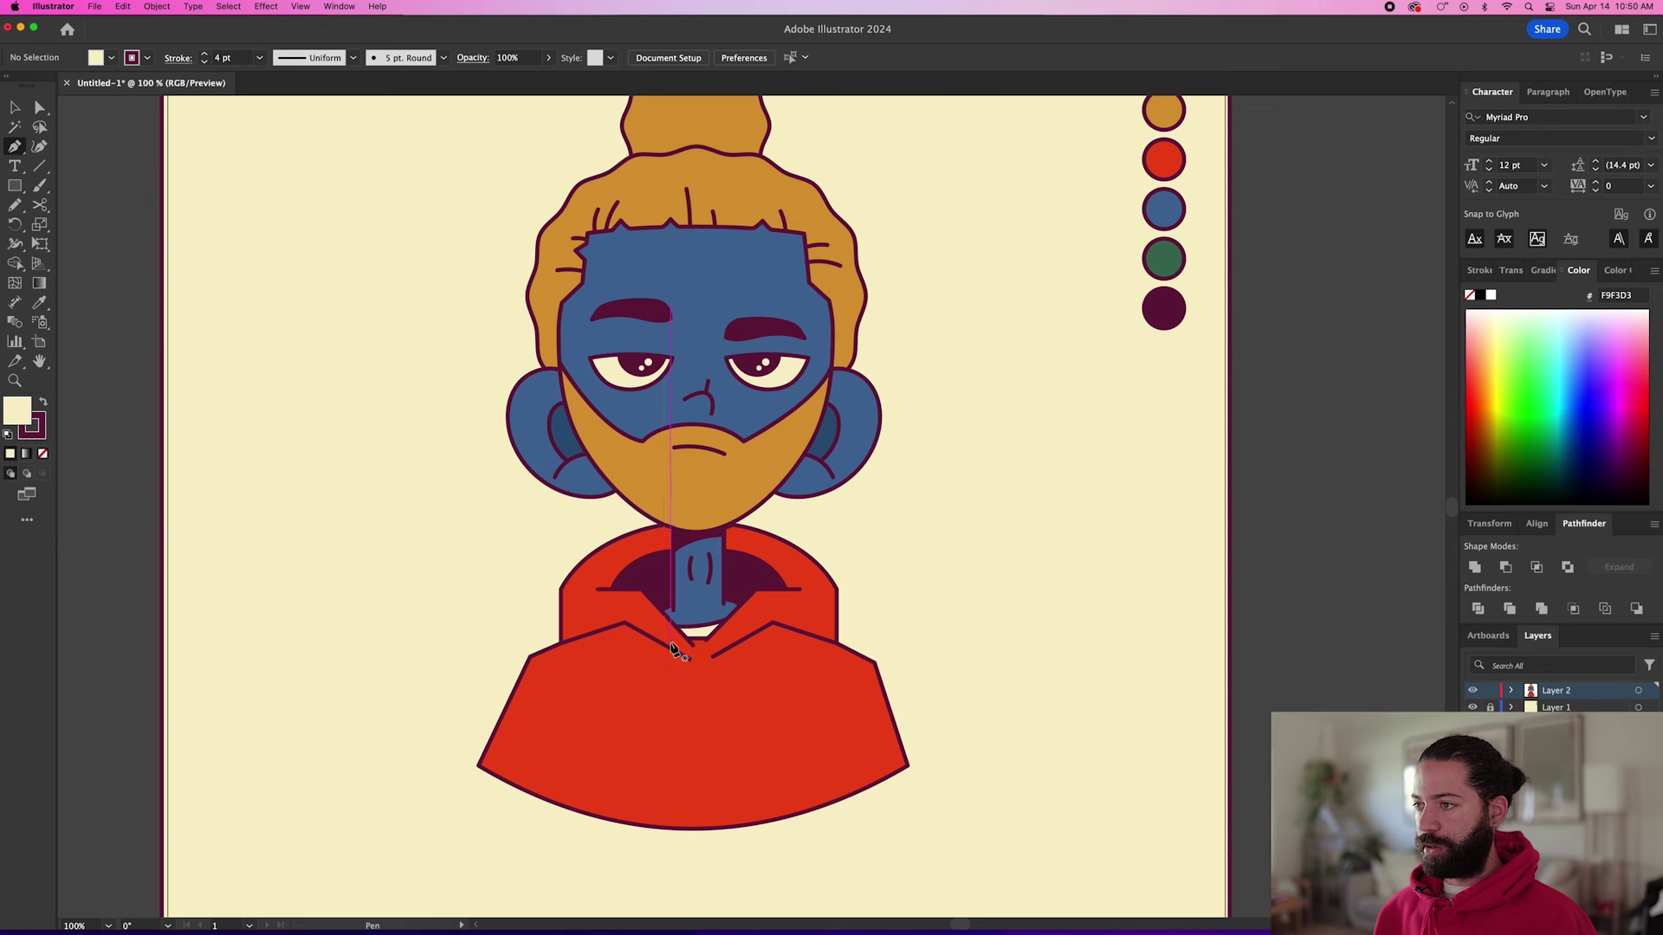
left_click(671, 644)
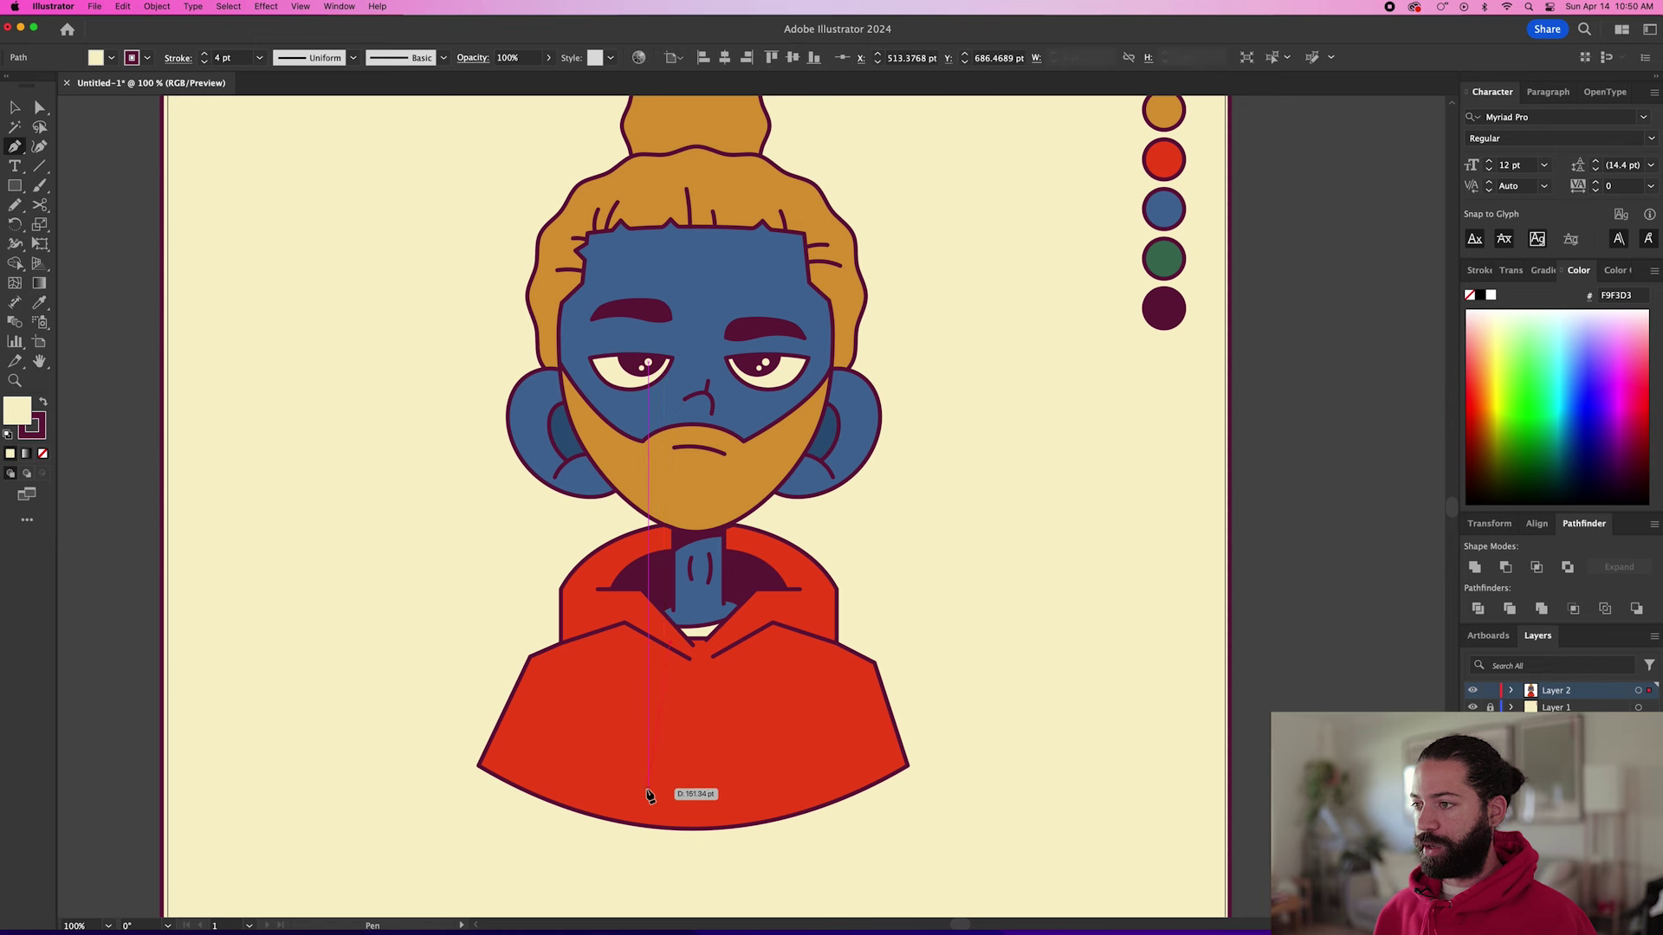
left_click(650, 789)
left_click(693, 788)
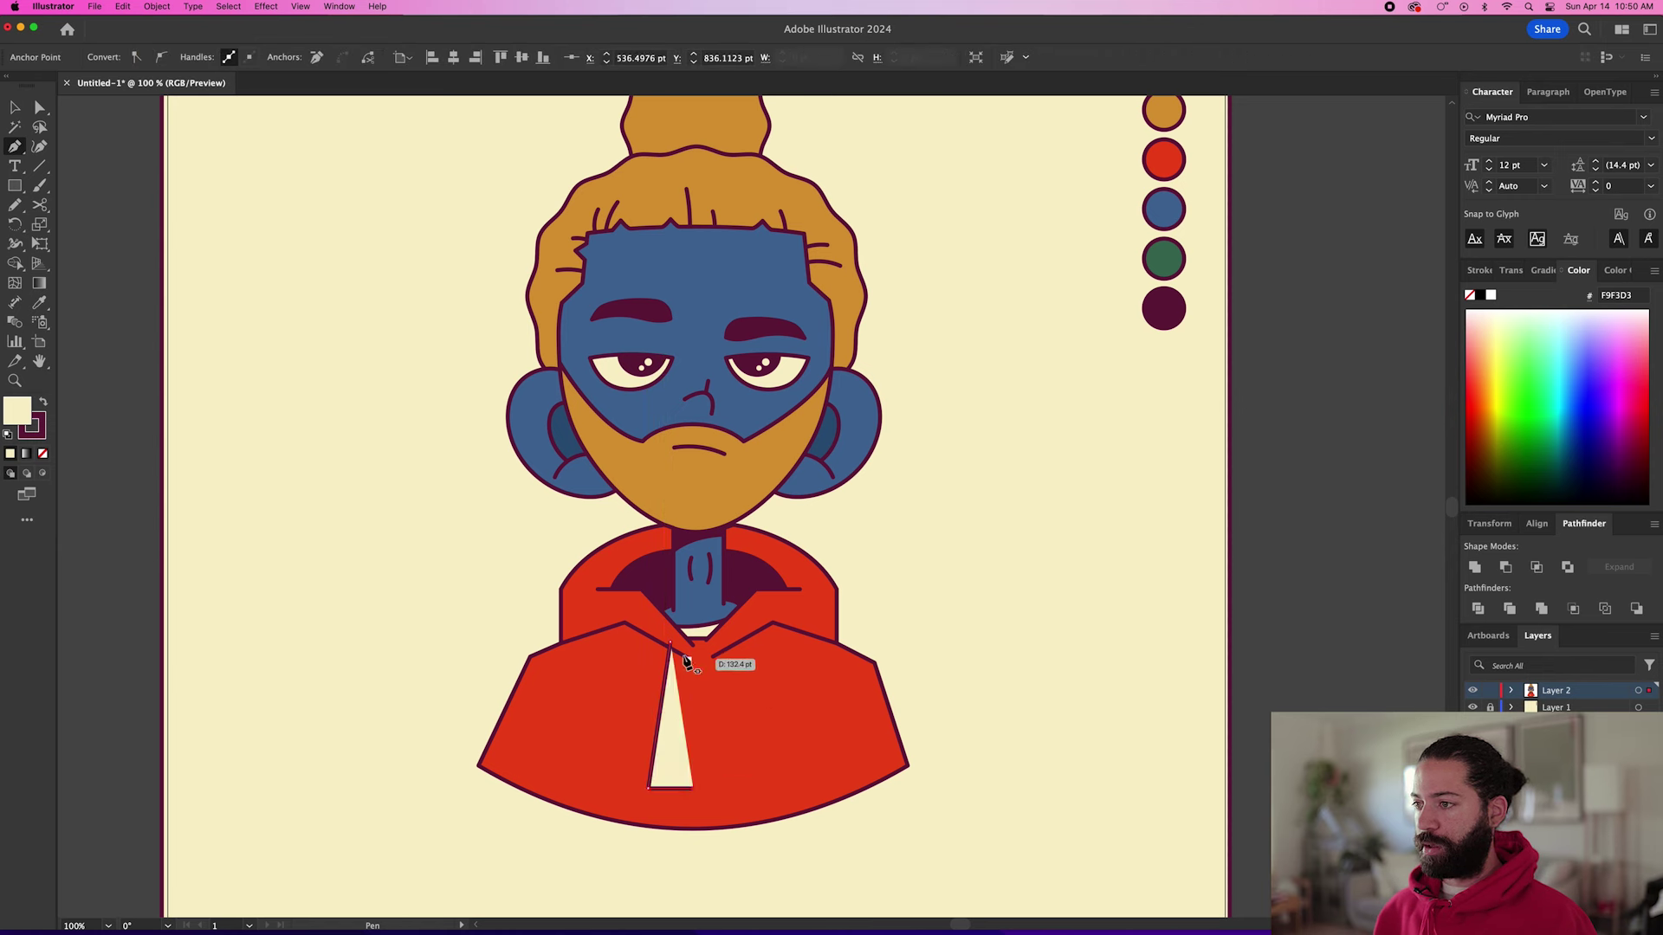
left_click(672, 645)
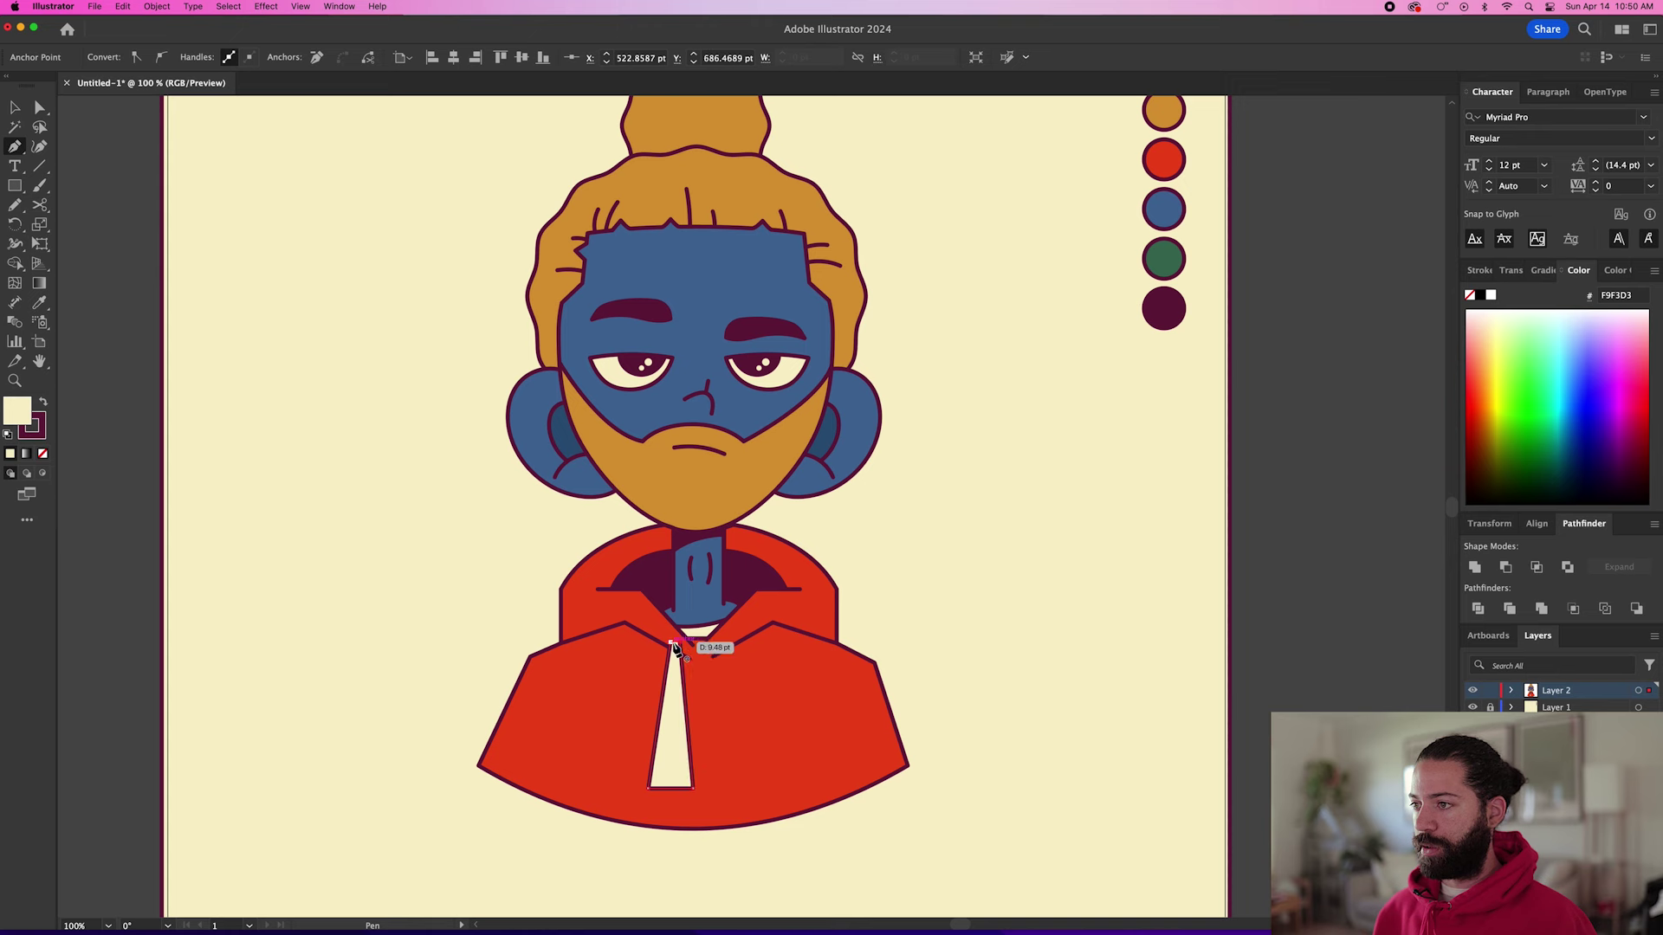
Zoom in and curve the drawstring's bottom edge into a rounded tip.
key("a")
scroll(669, 750, "up", 1)
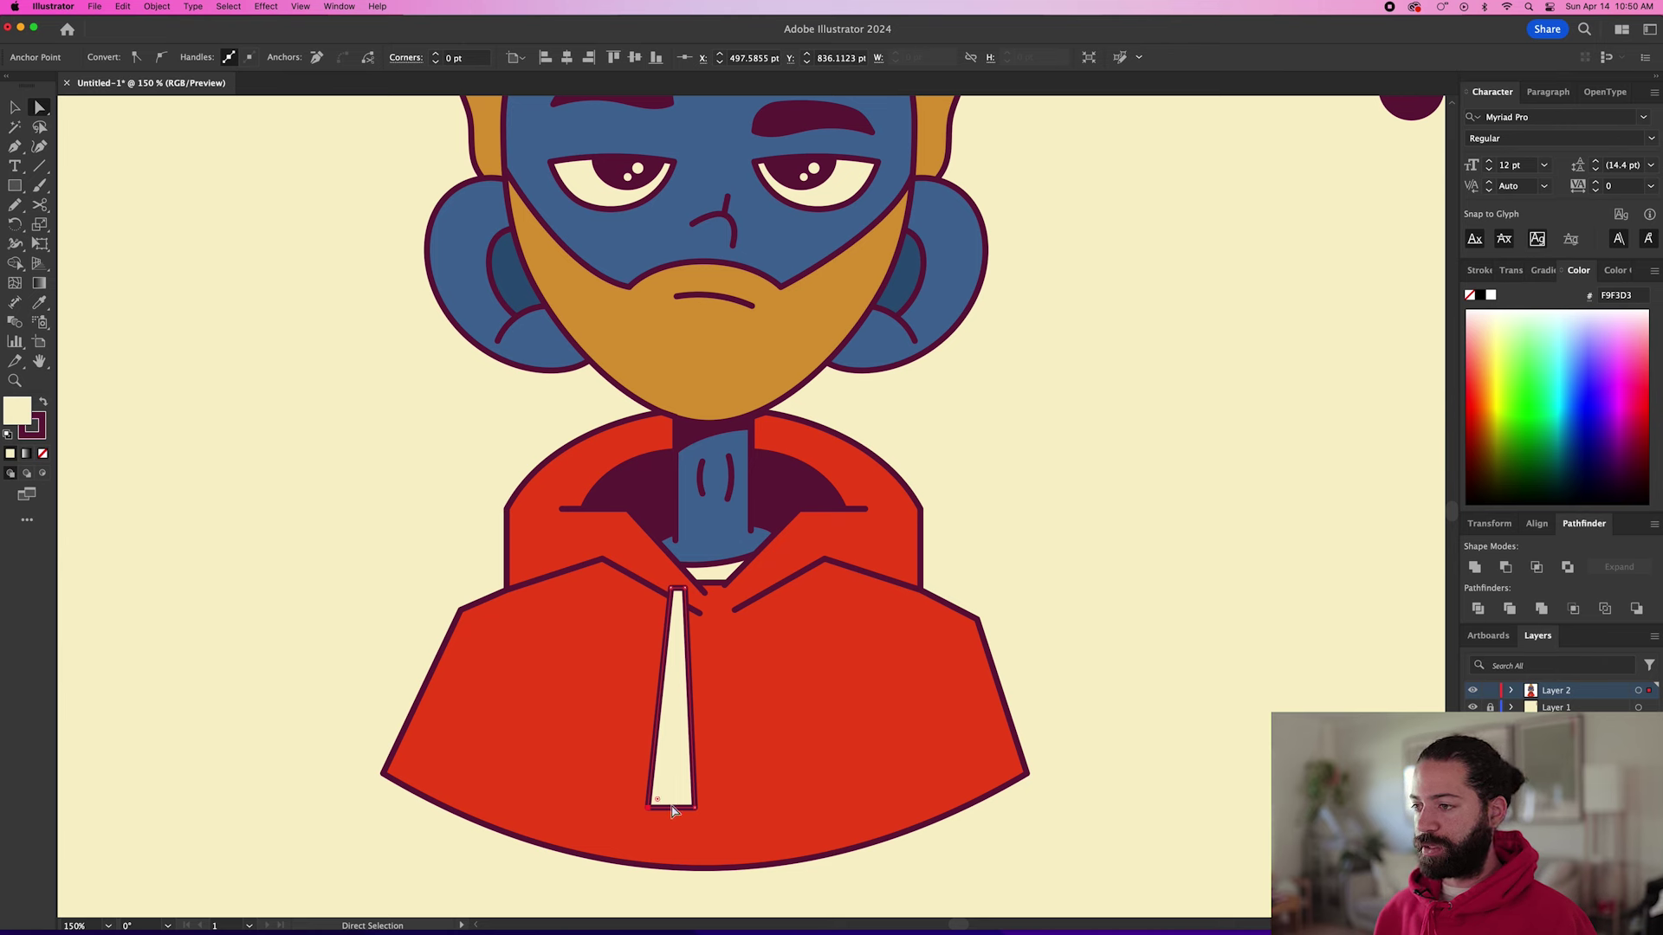
key("p")
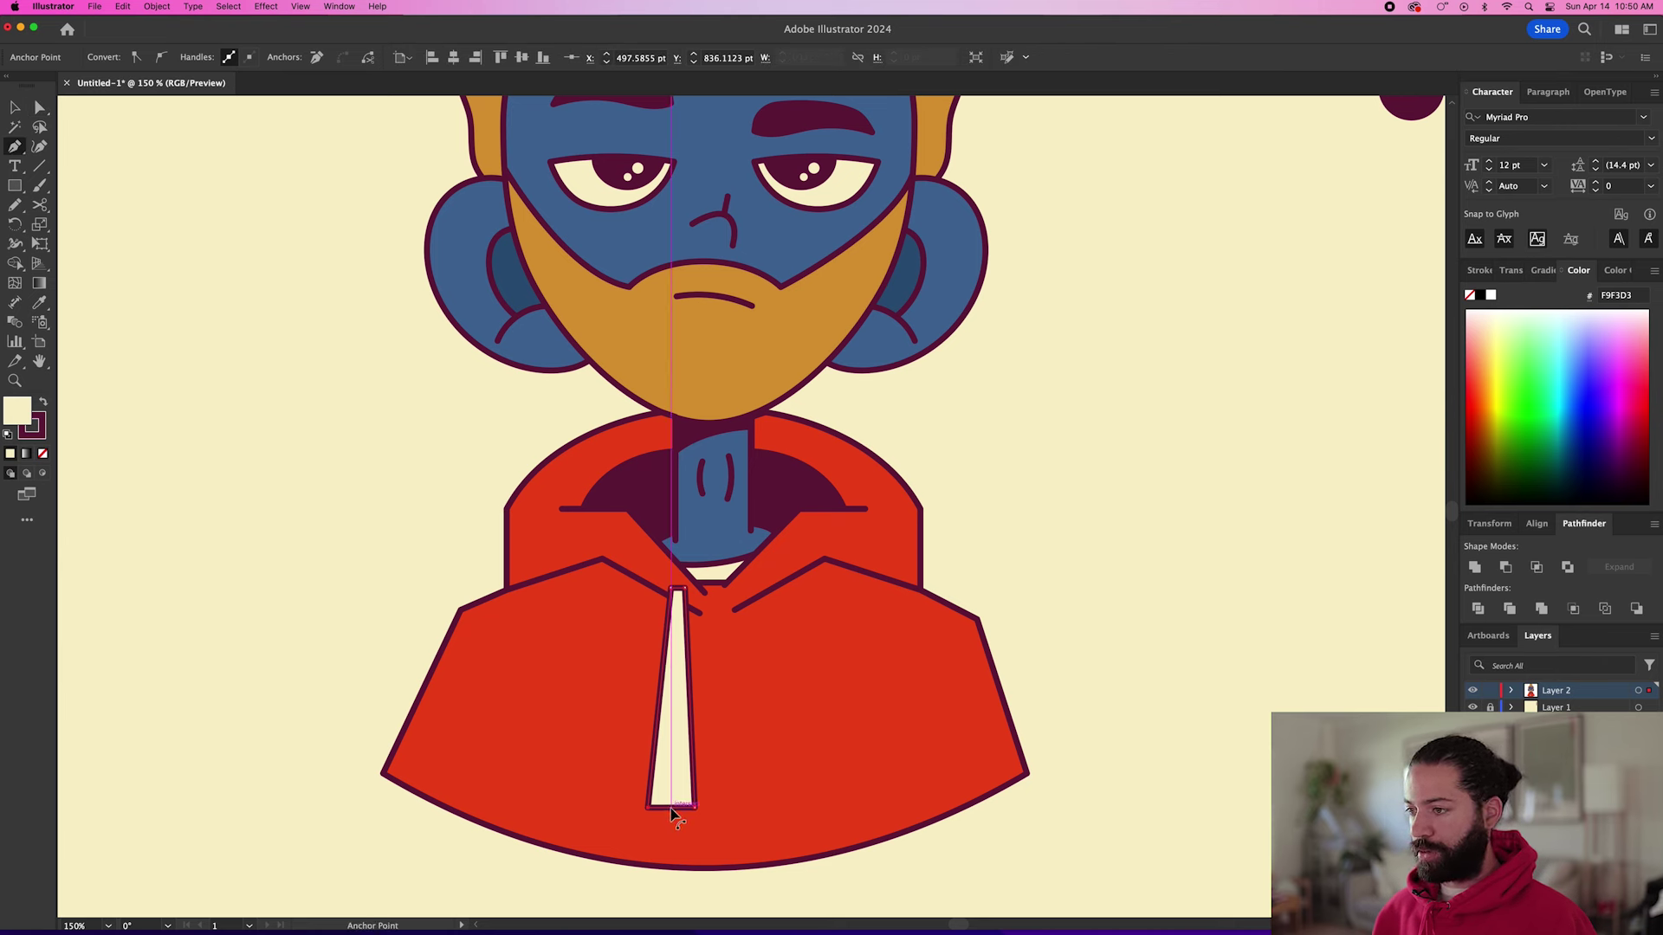
left_click_drag(671, 809, 671, 815)
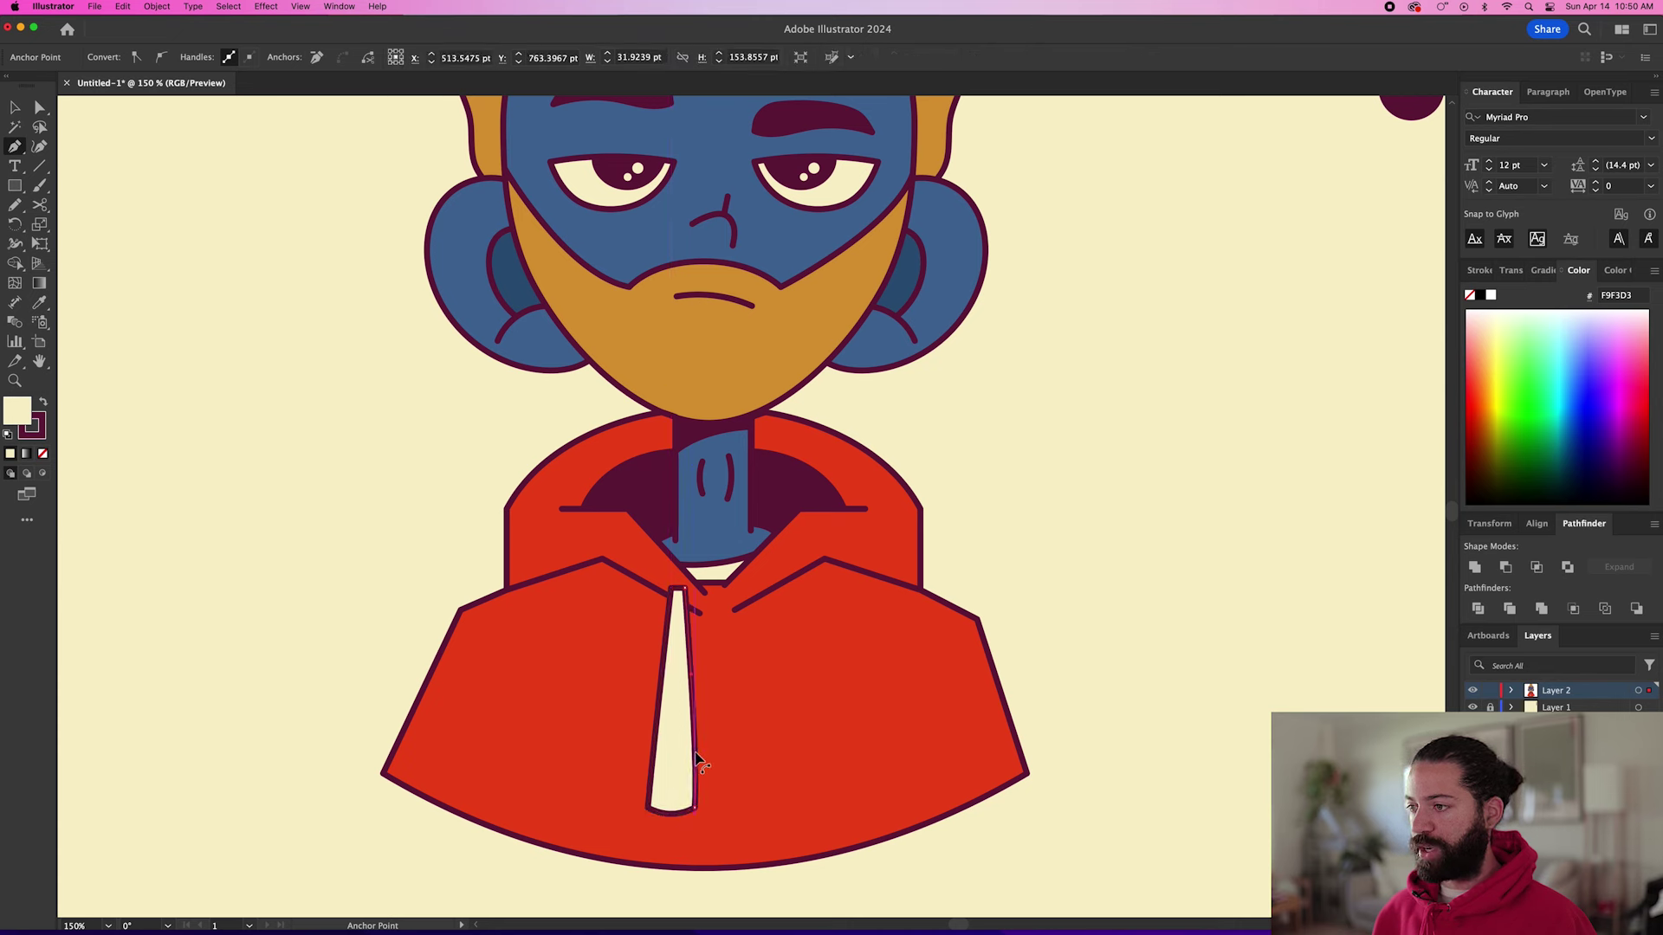
left_click_drag(693, 810, 697, 816)
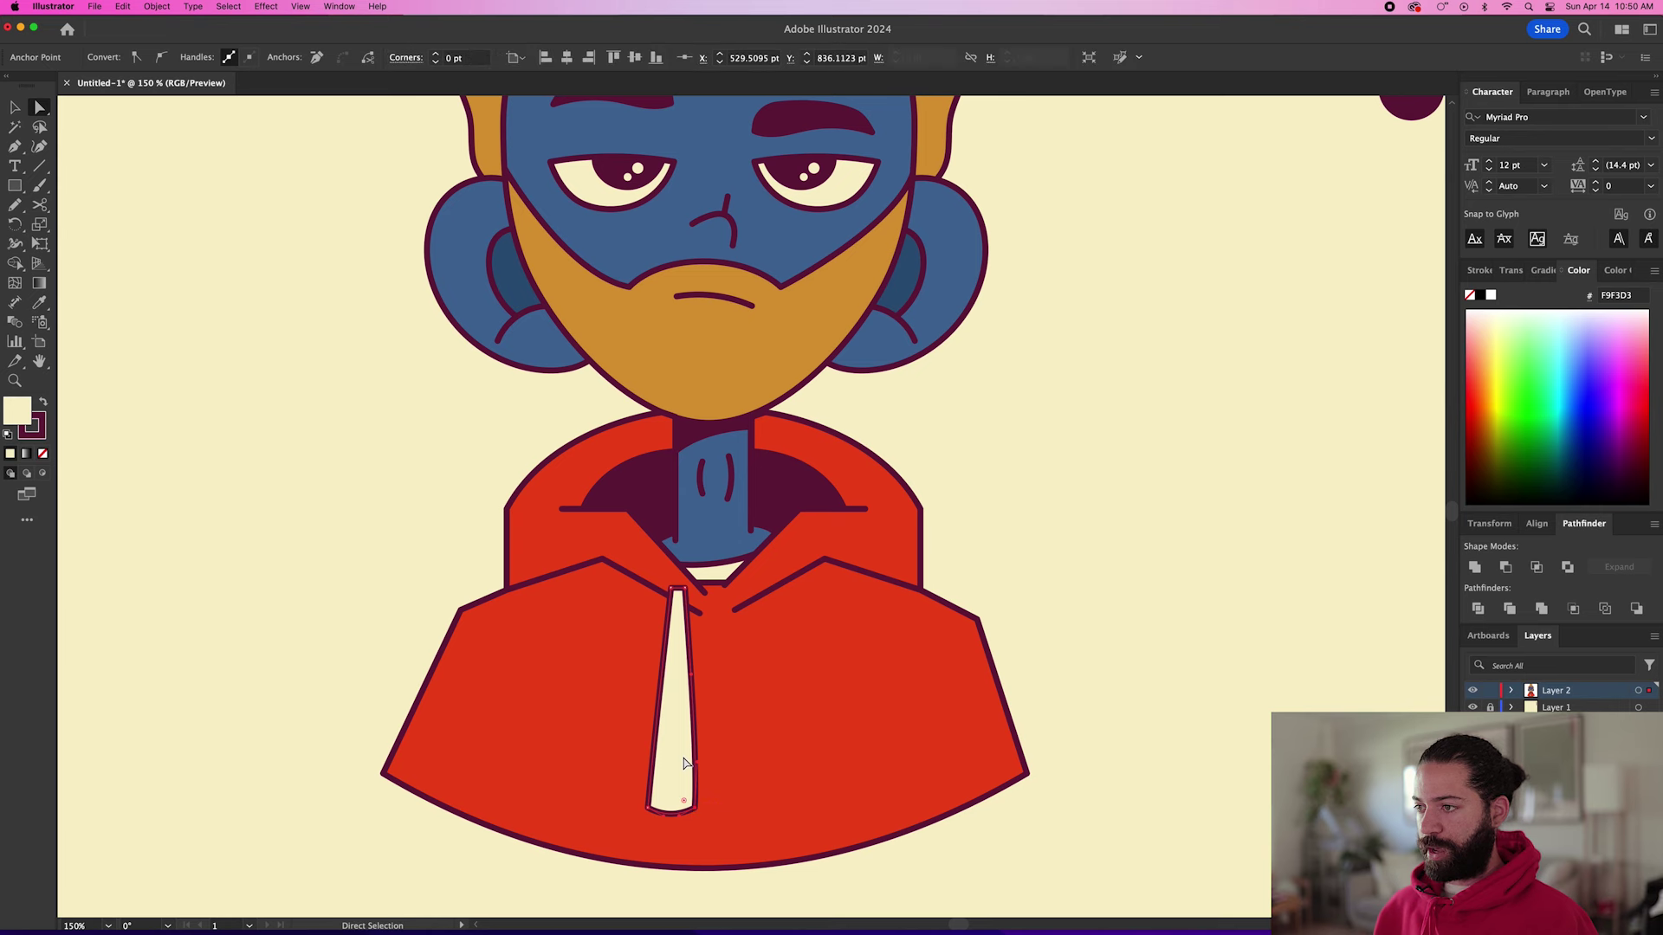
scroll(682, 844, "up", 5)
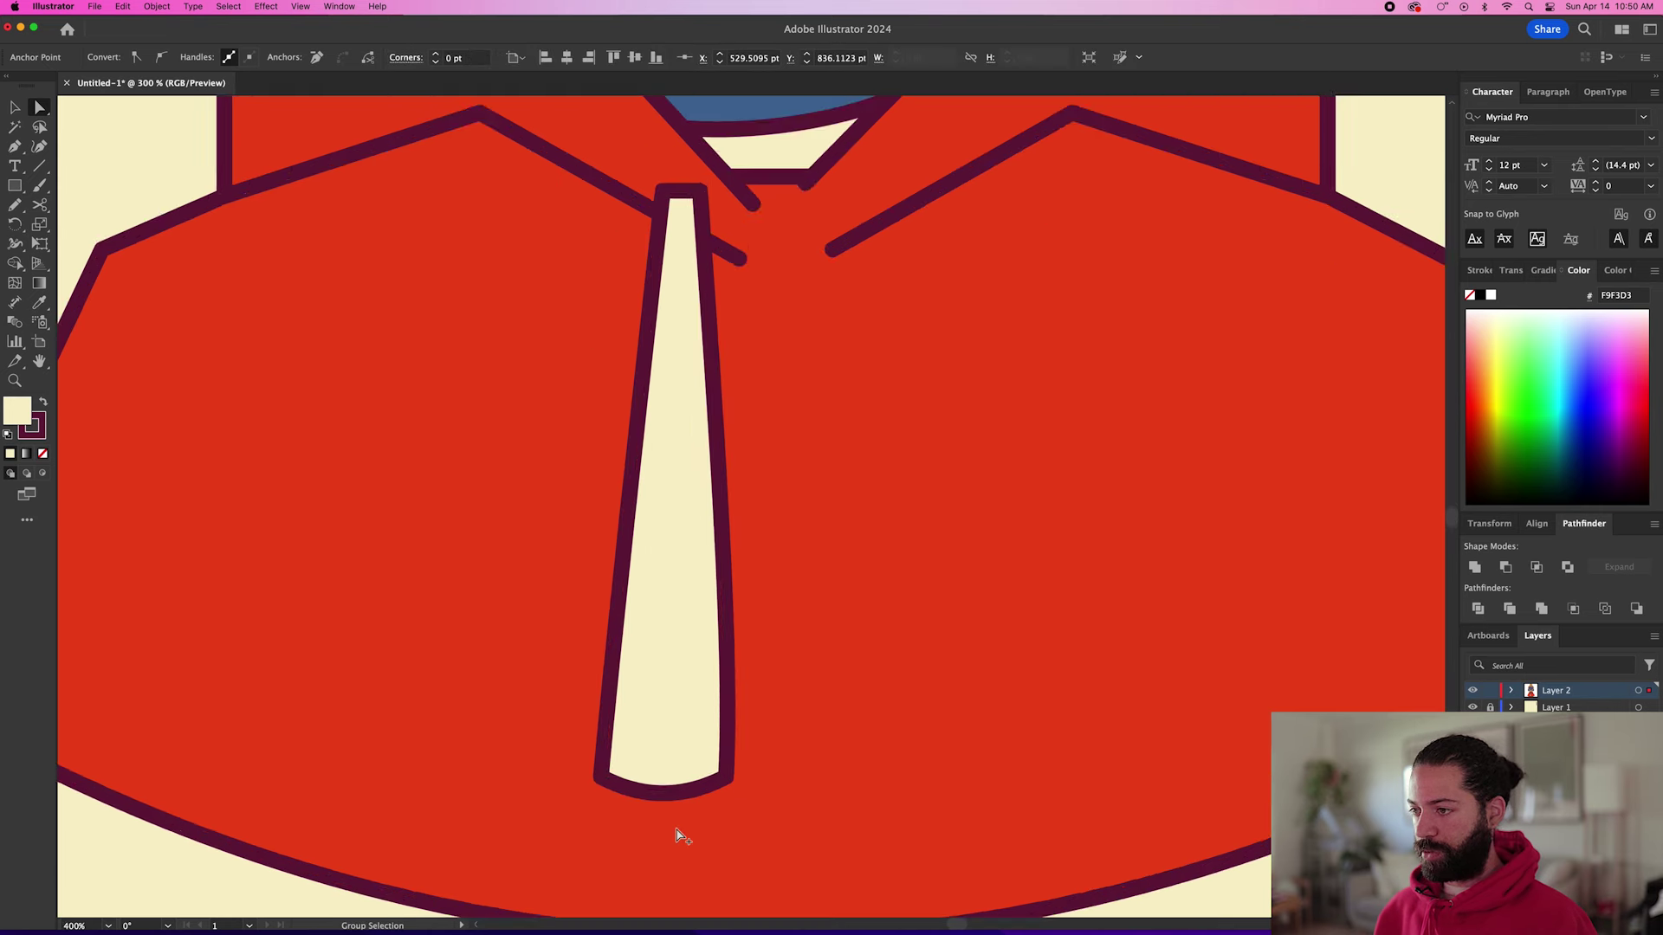
Pen-draw a tip shape at the drawstring's end, group them, and send the tip behind the drawstring.
left_click(679, 801, "super")
scroll(693, 693, "down", 3)
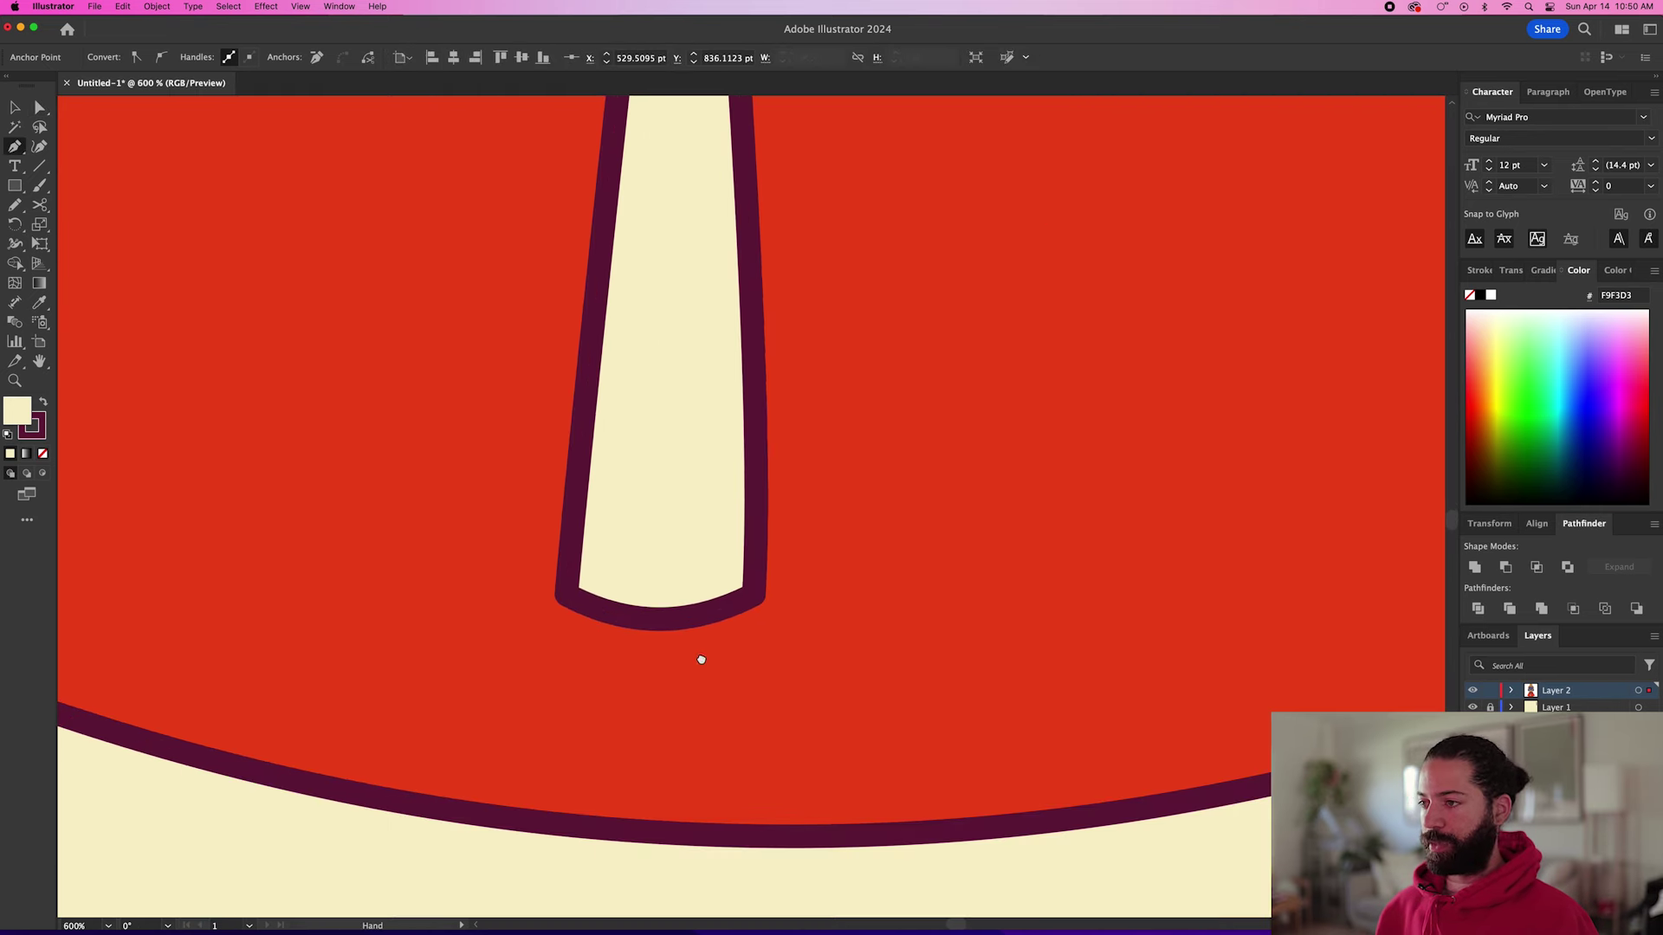
left_click(628, 573)
left_click(603, 752)
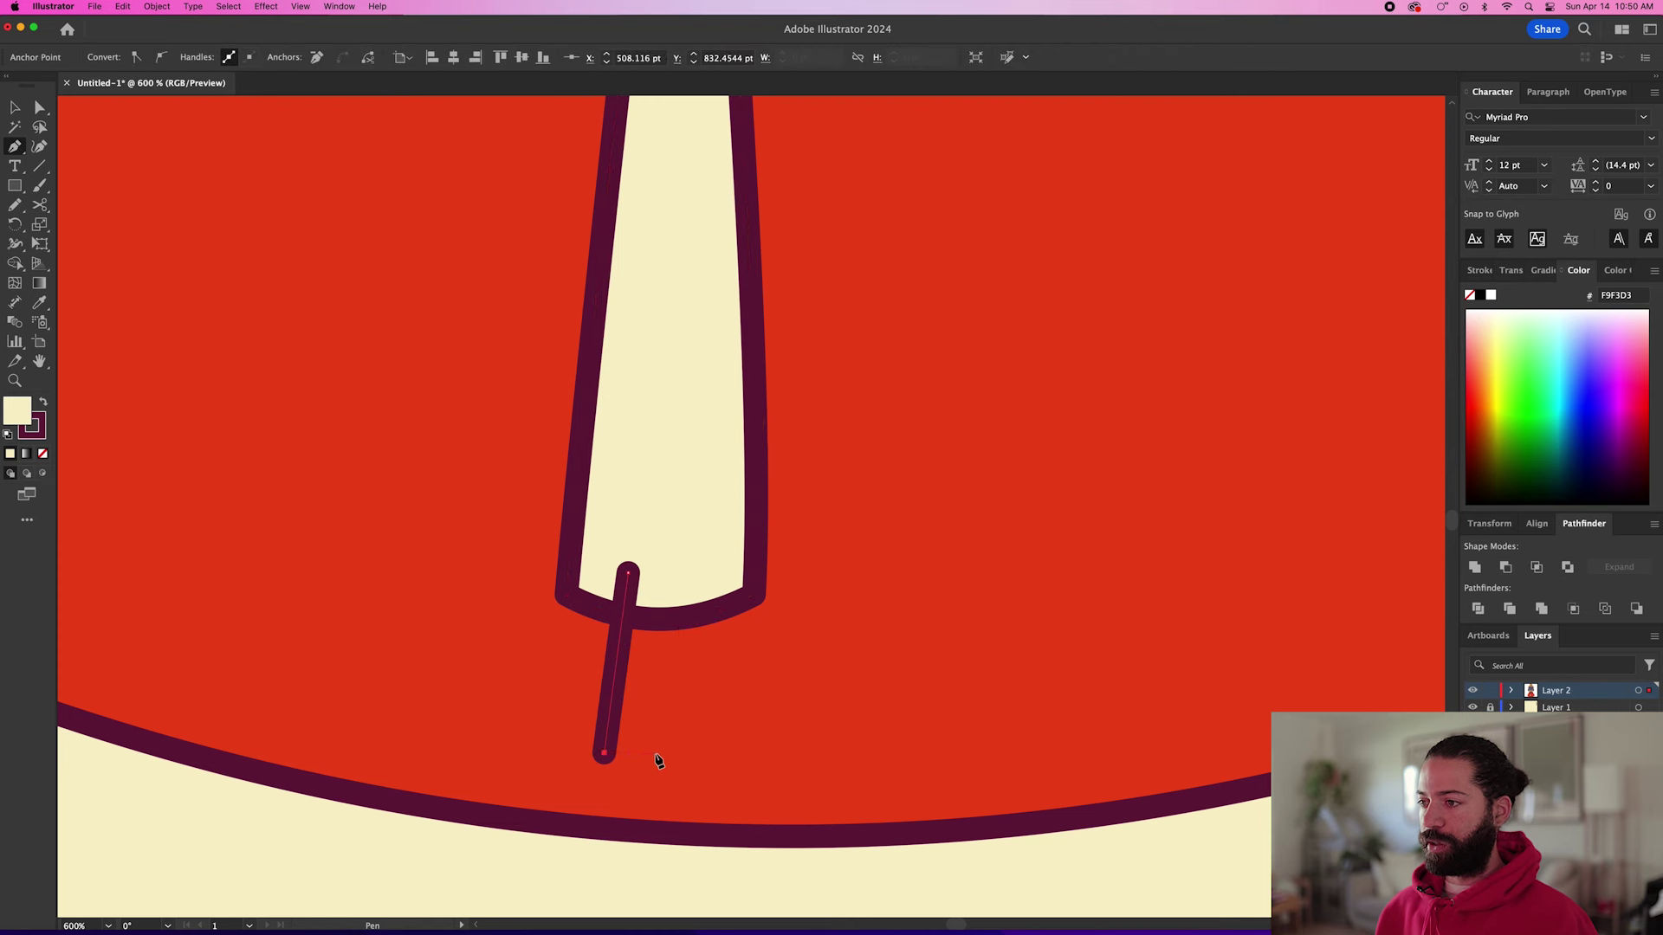
left_click(715, 753)
left_click(694, 569)
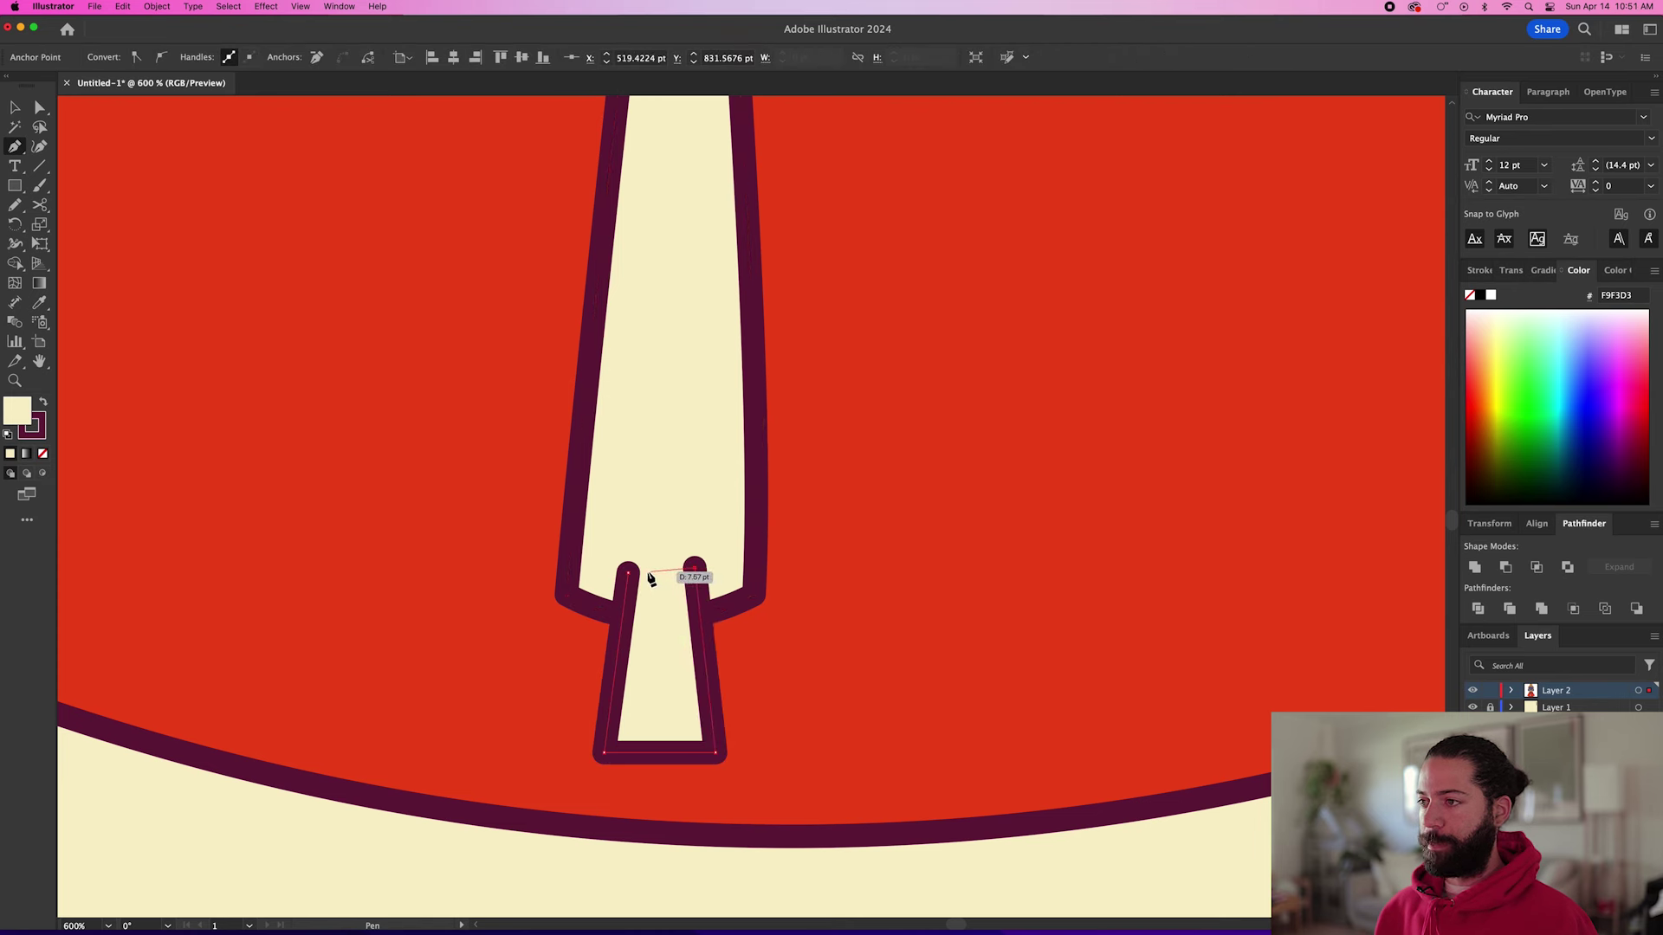
left_click(629, 574)
key("v")
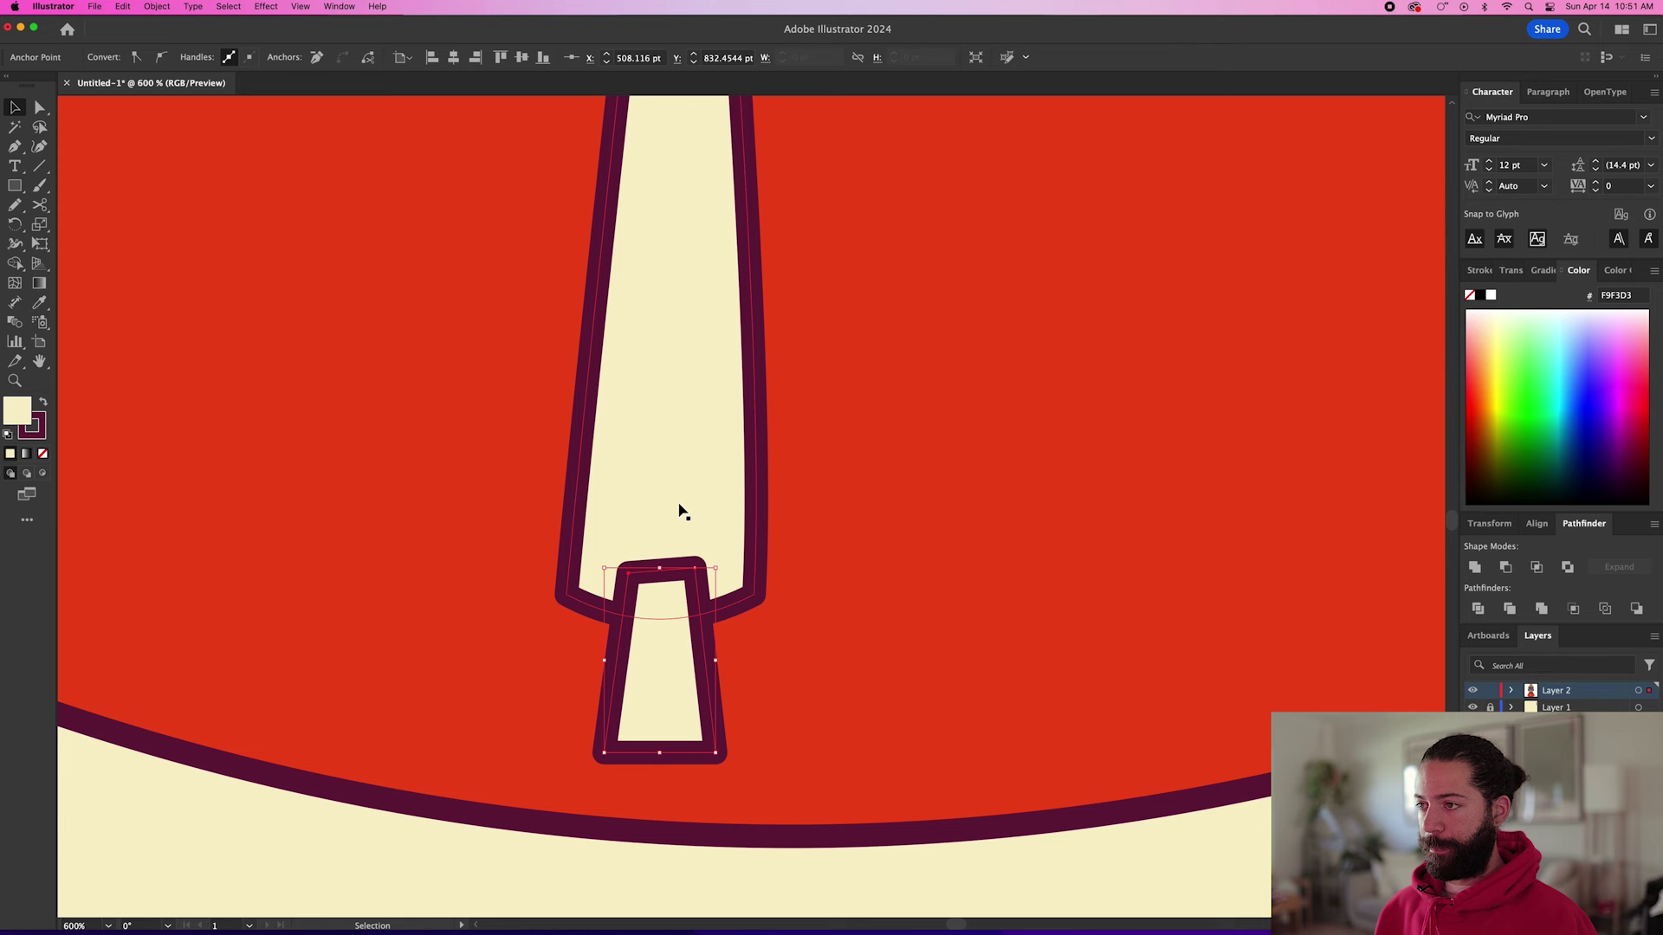
left_click(680, 510)
left_click(680, 510)
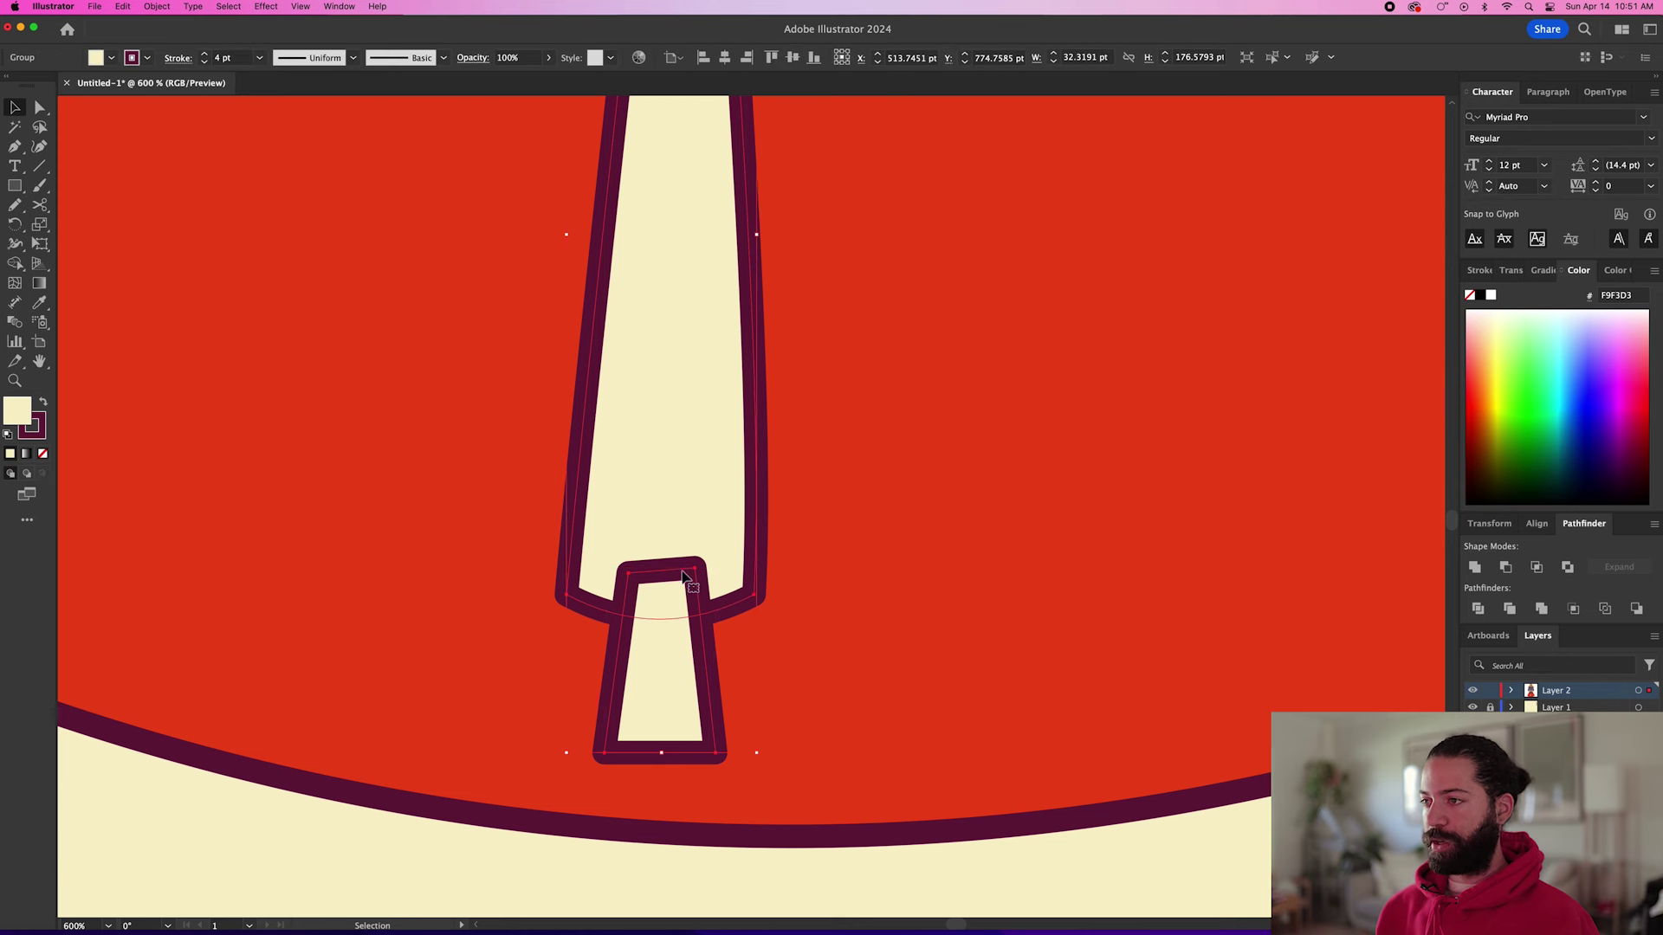
double_click(669, 656)
left_click(665, 622)
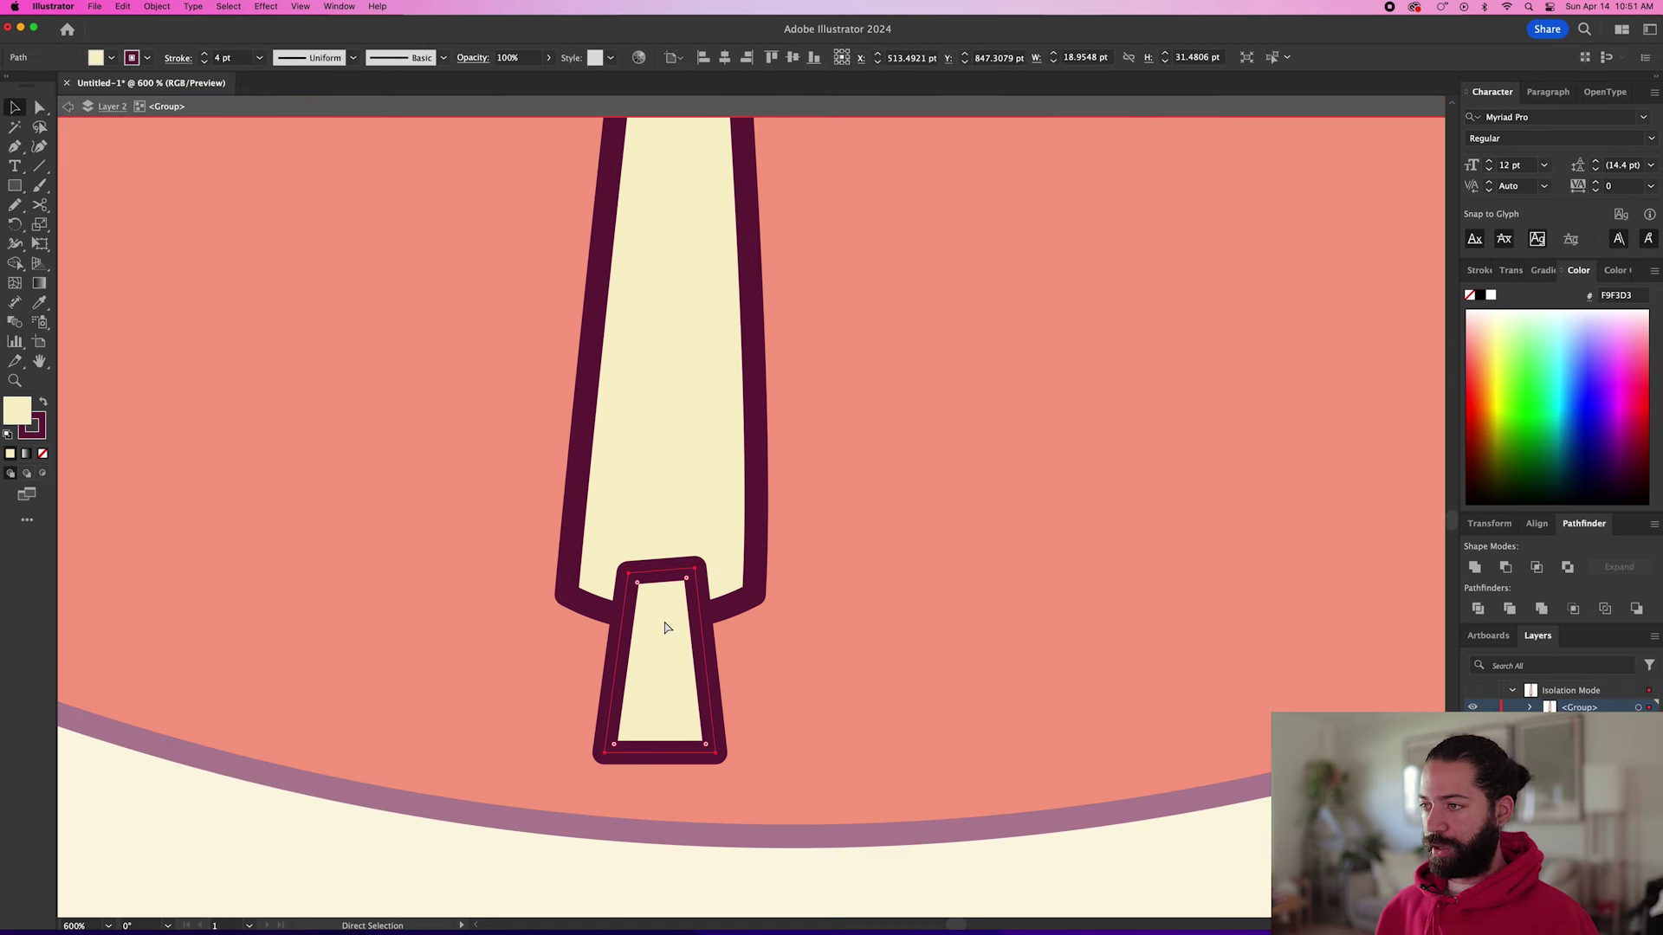
key("super+[")
Draw a band across the tip's top and fill it with the dark outline colour.
key("p")
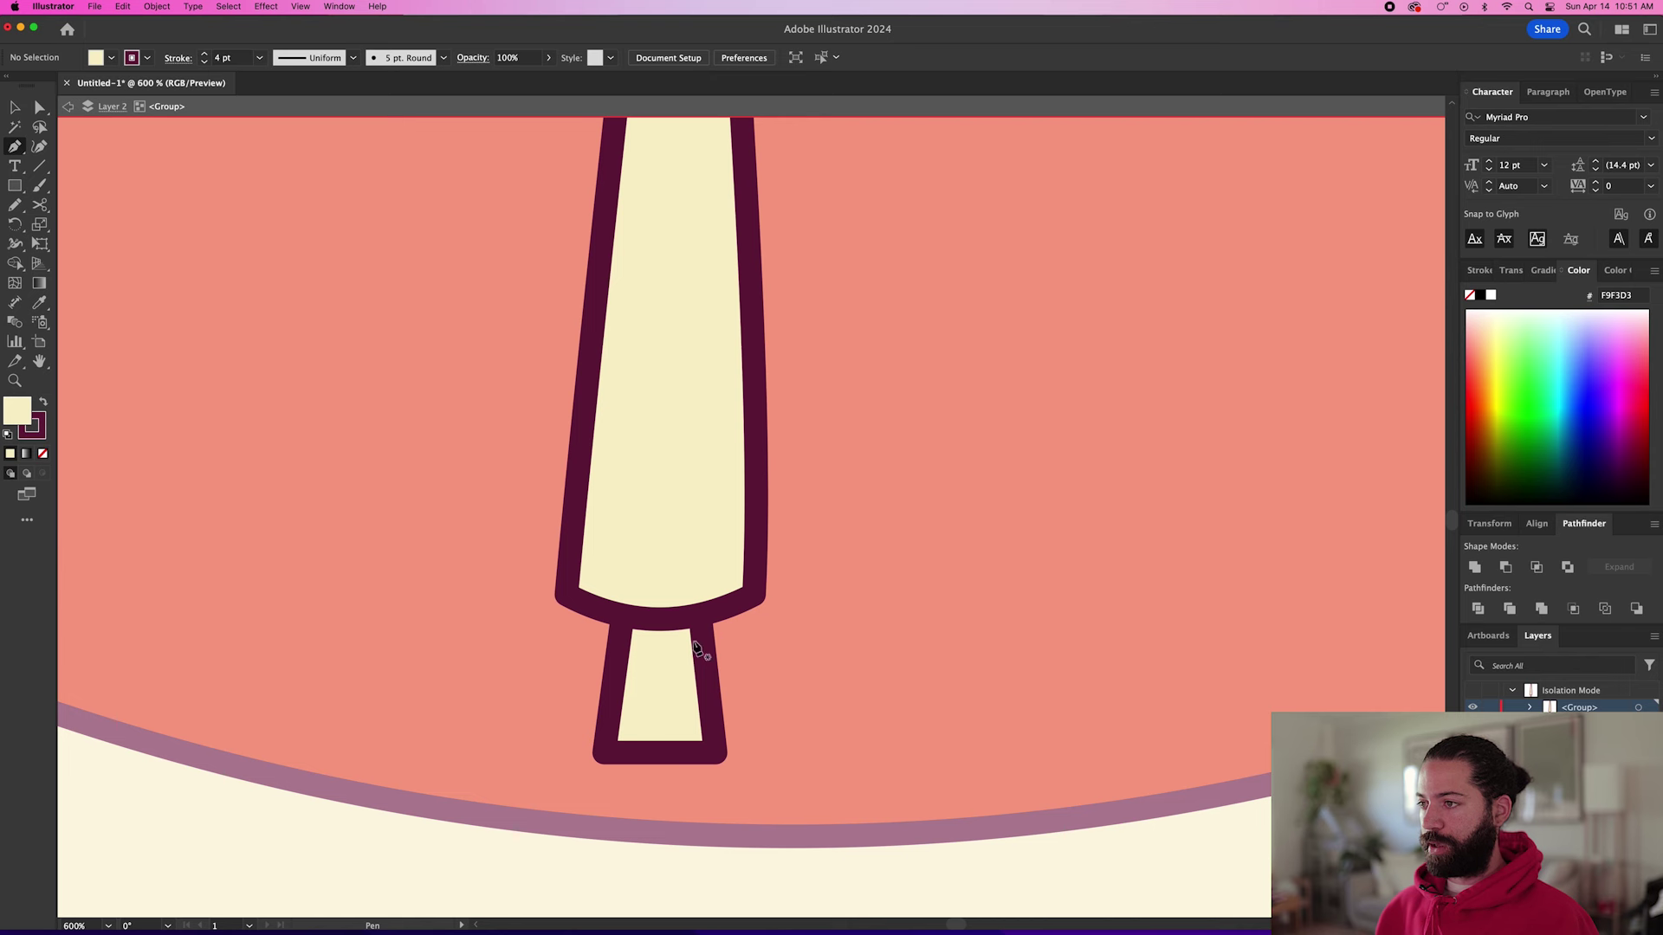
left_click(703, 639)
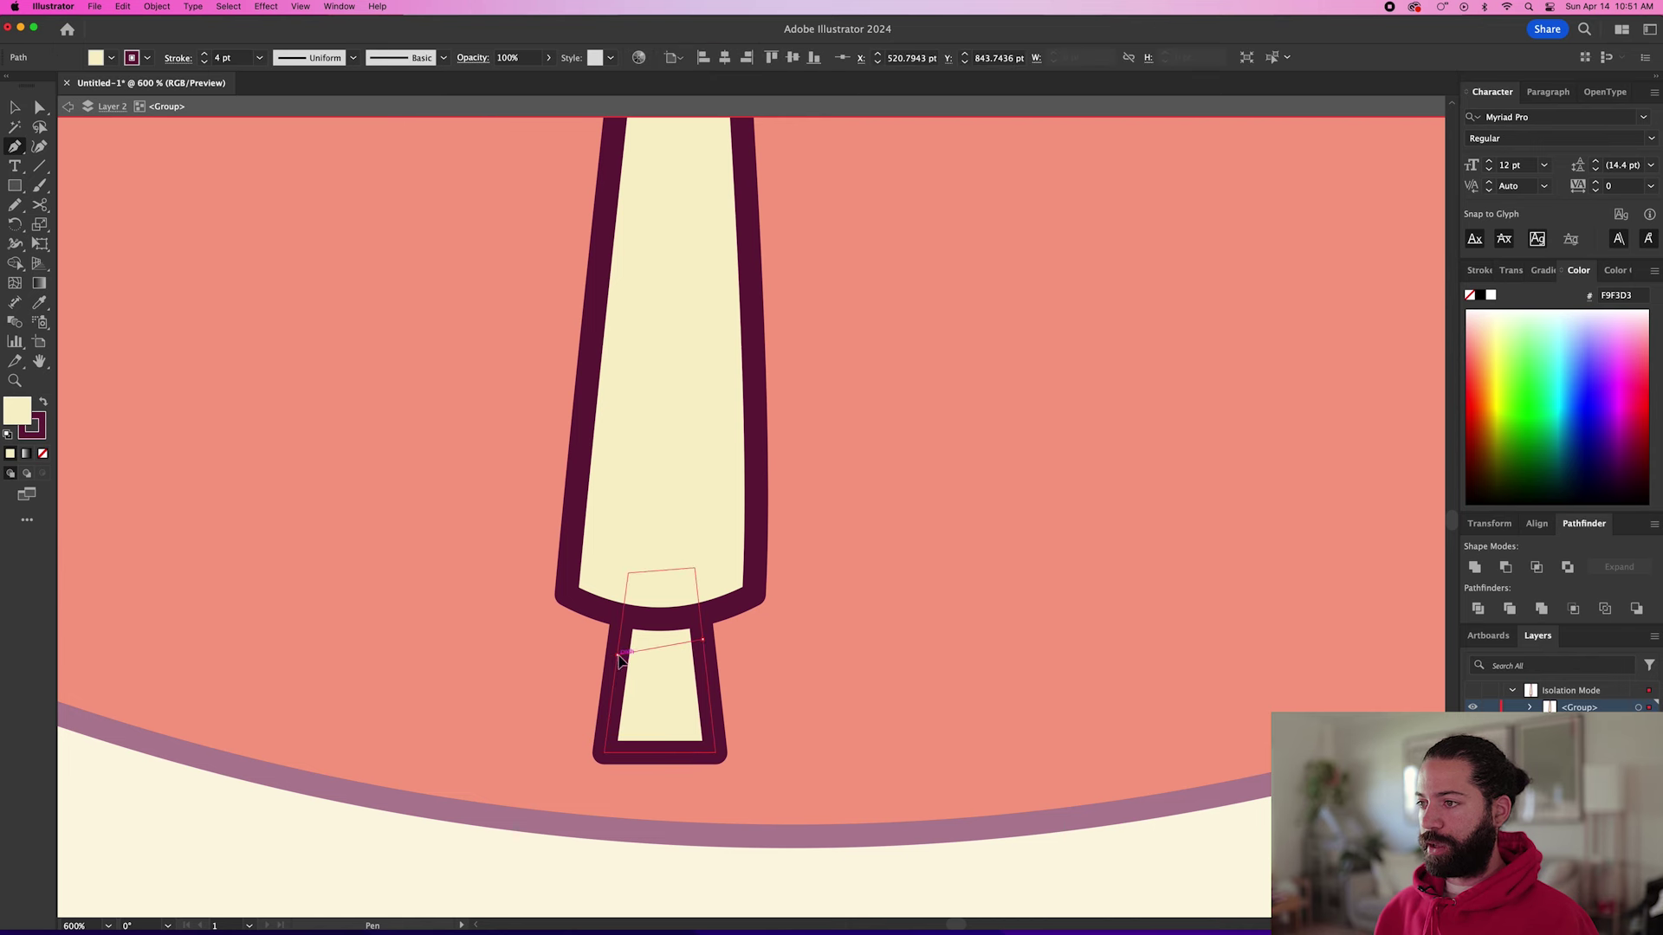
left_click(618, 656)
left_click(622, 617)
left_click(702, 638)
key("i")
scroll(703, 641, "down", 3)
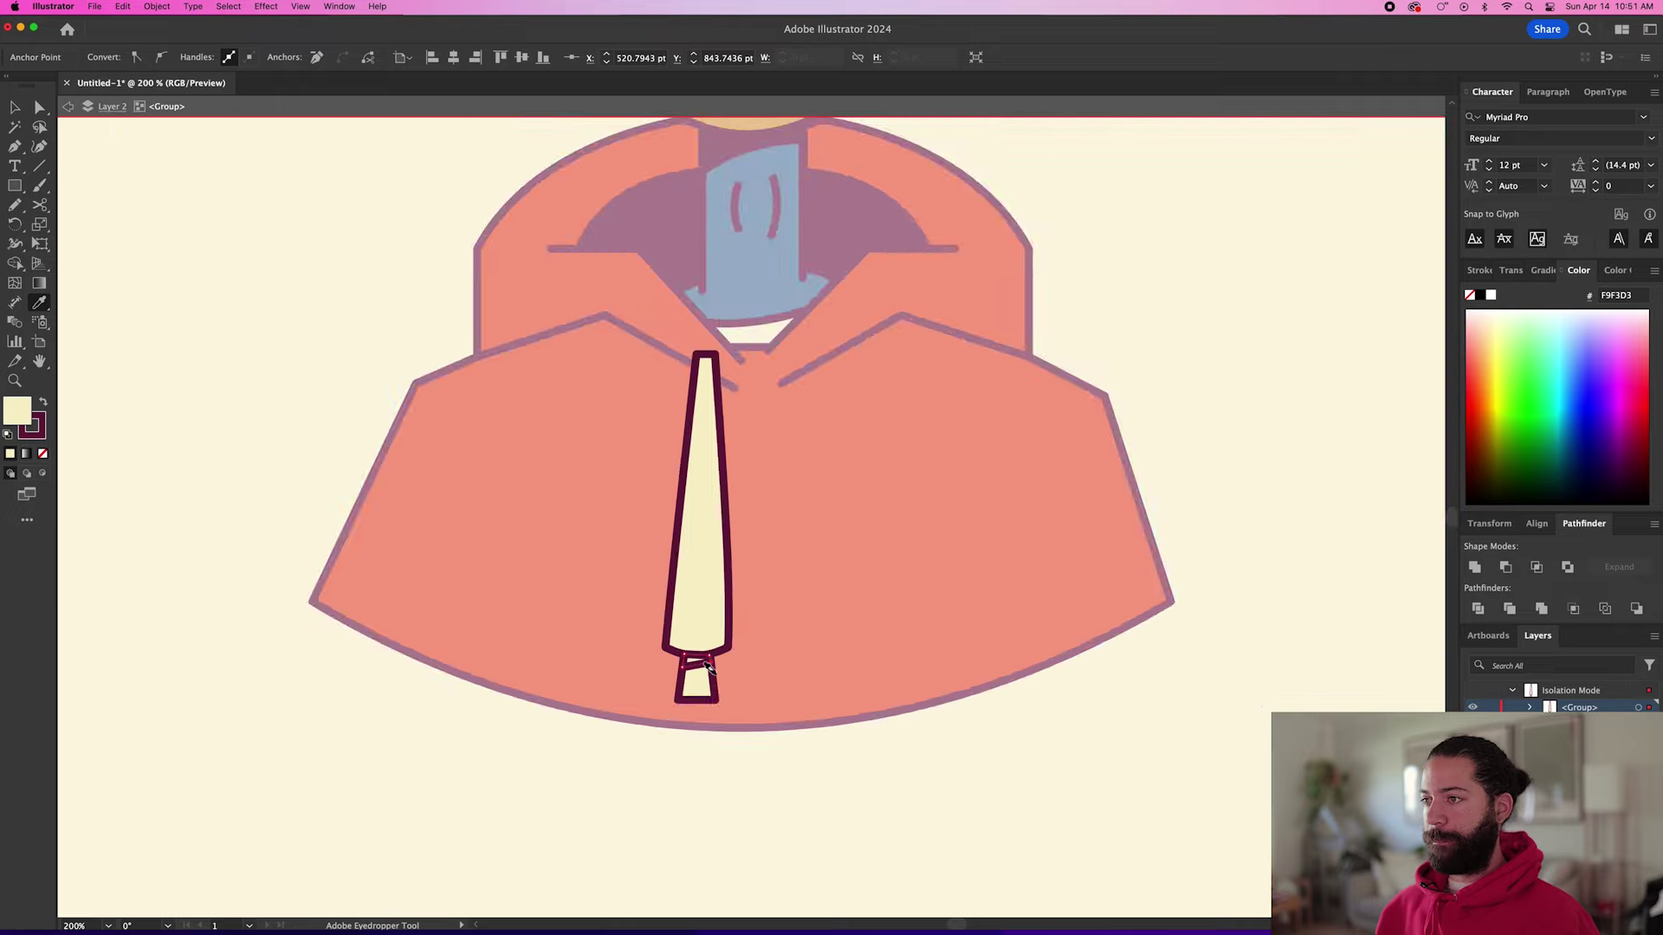
scroll(708, 666, "down", 4)
left_click(753, 555)
scroll(697, 676, "up", 3)
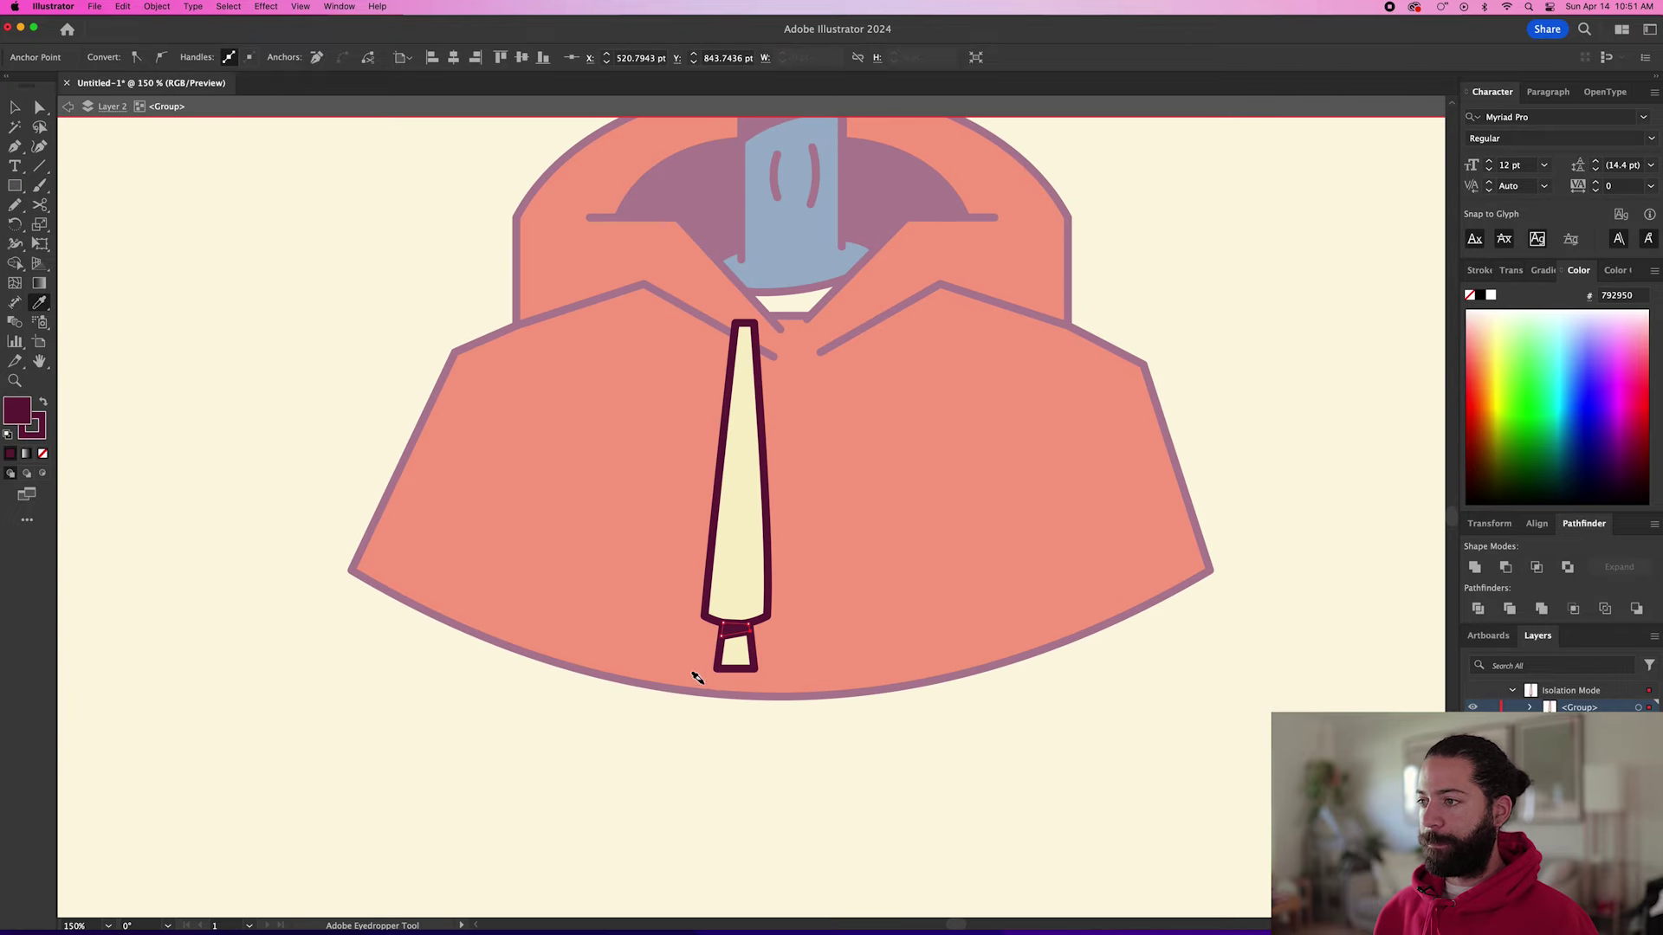
Shrink the drawstring group slightly and nudge it a little to the right.
key("v")
double_click(724, 695)
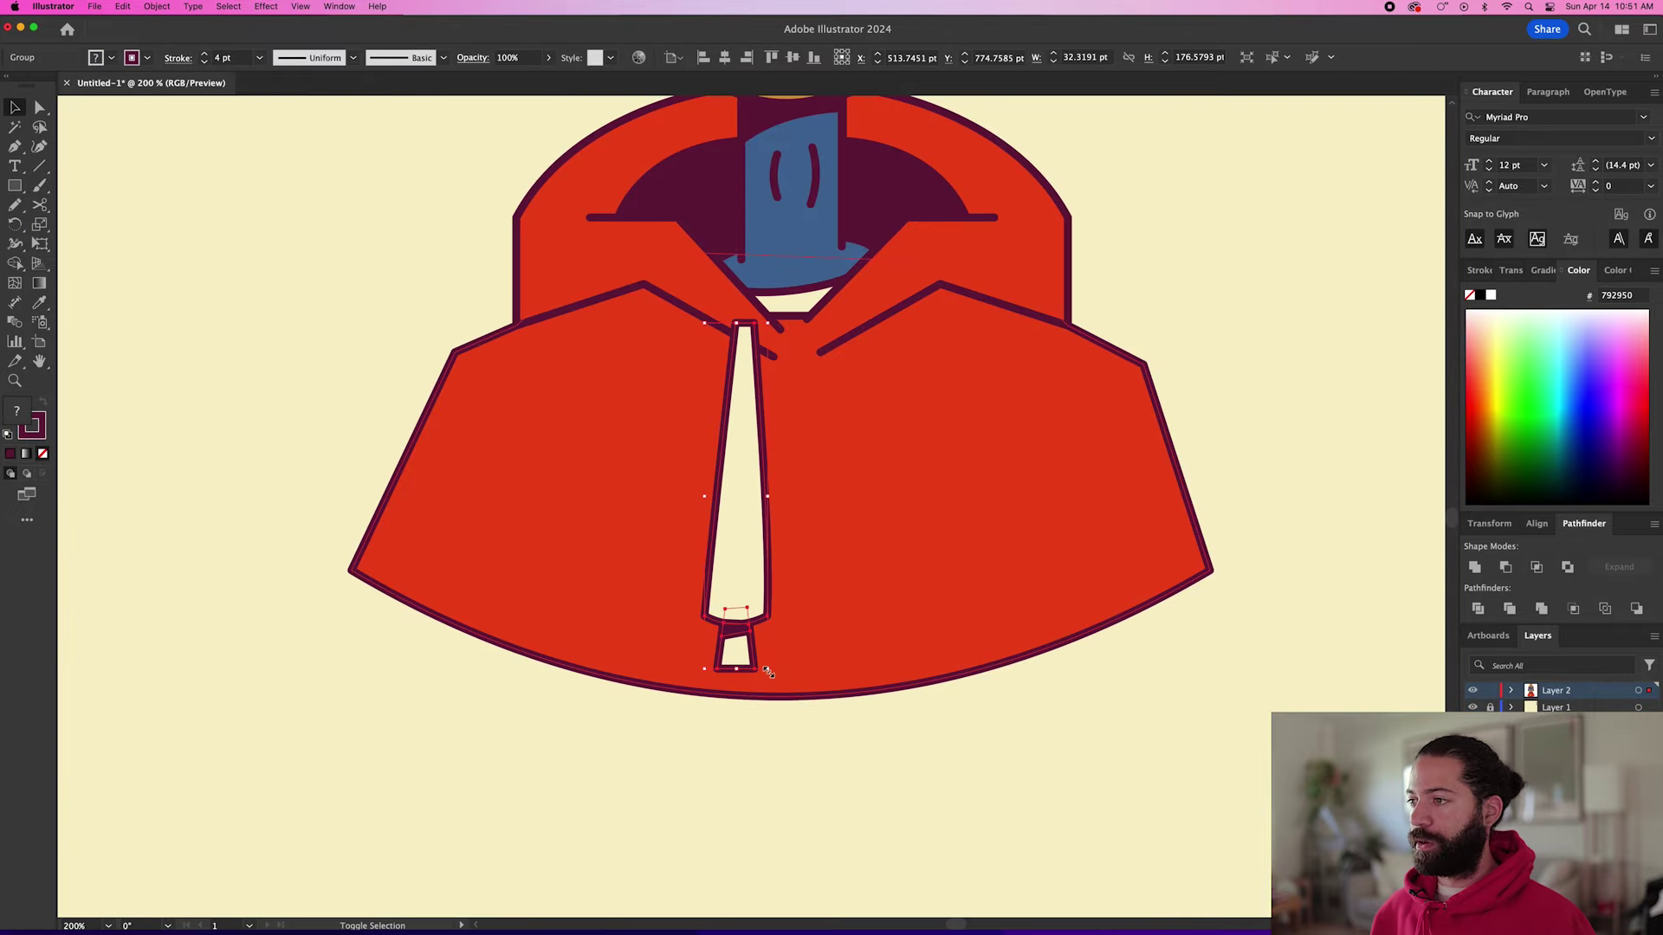
left_click_drag(768, 671, 761, 633)
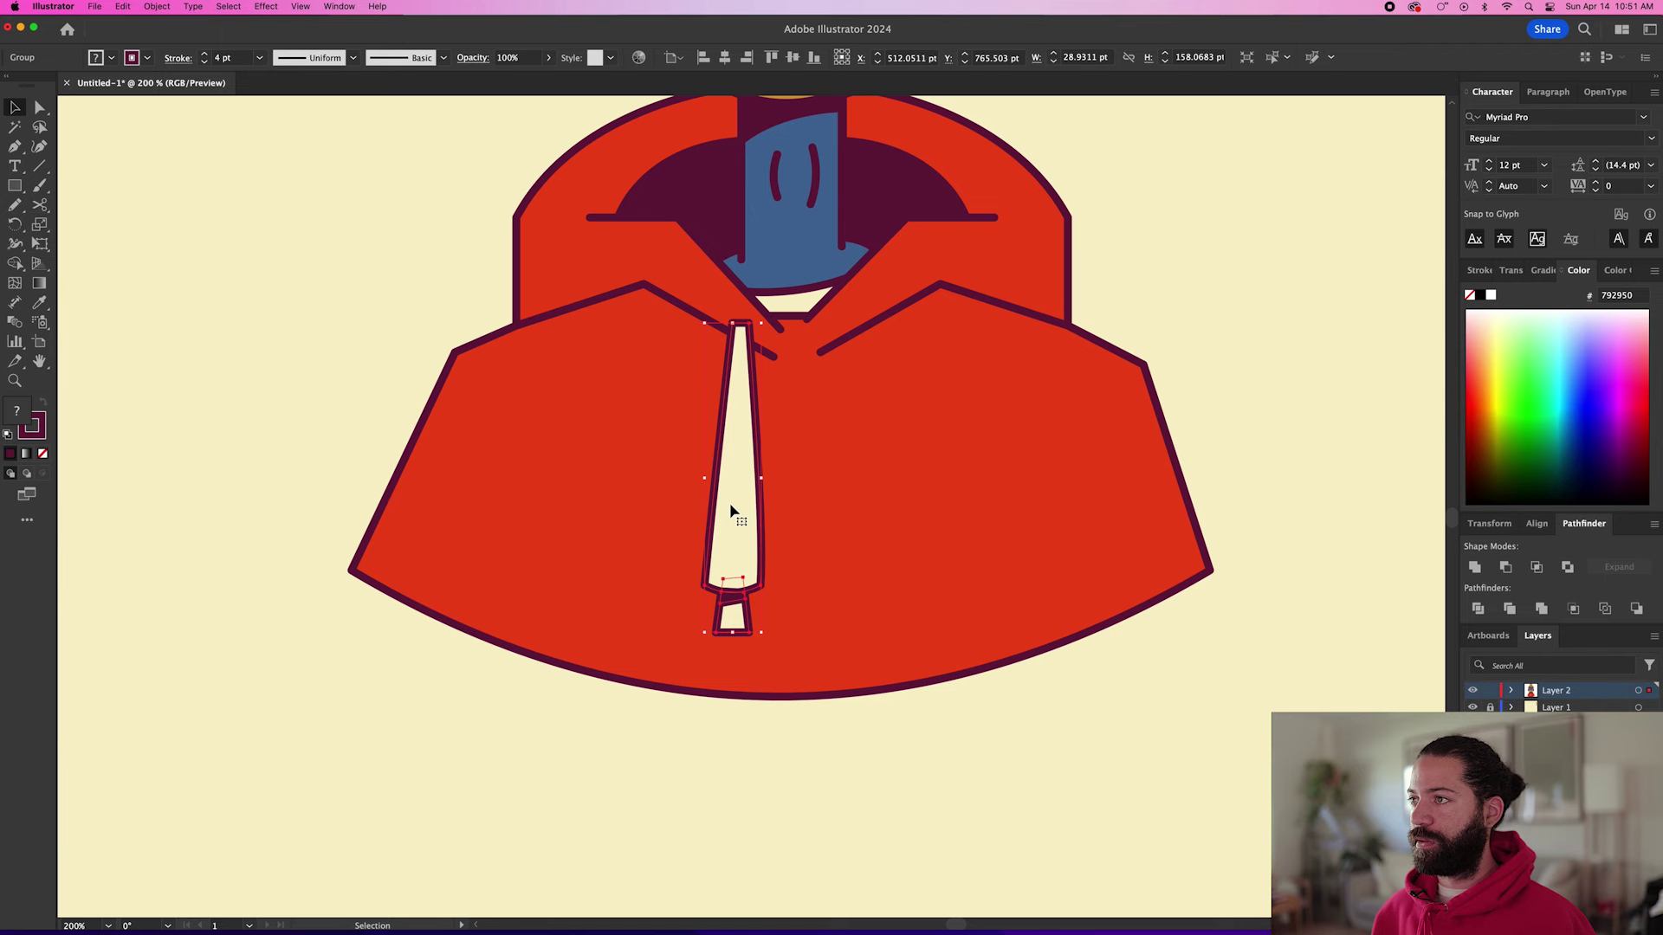
left_click_drag(734, 489, 742, 490)
scroll(761, 464, "up", 2)
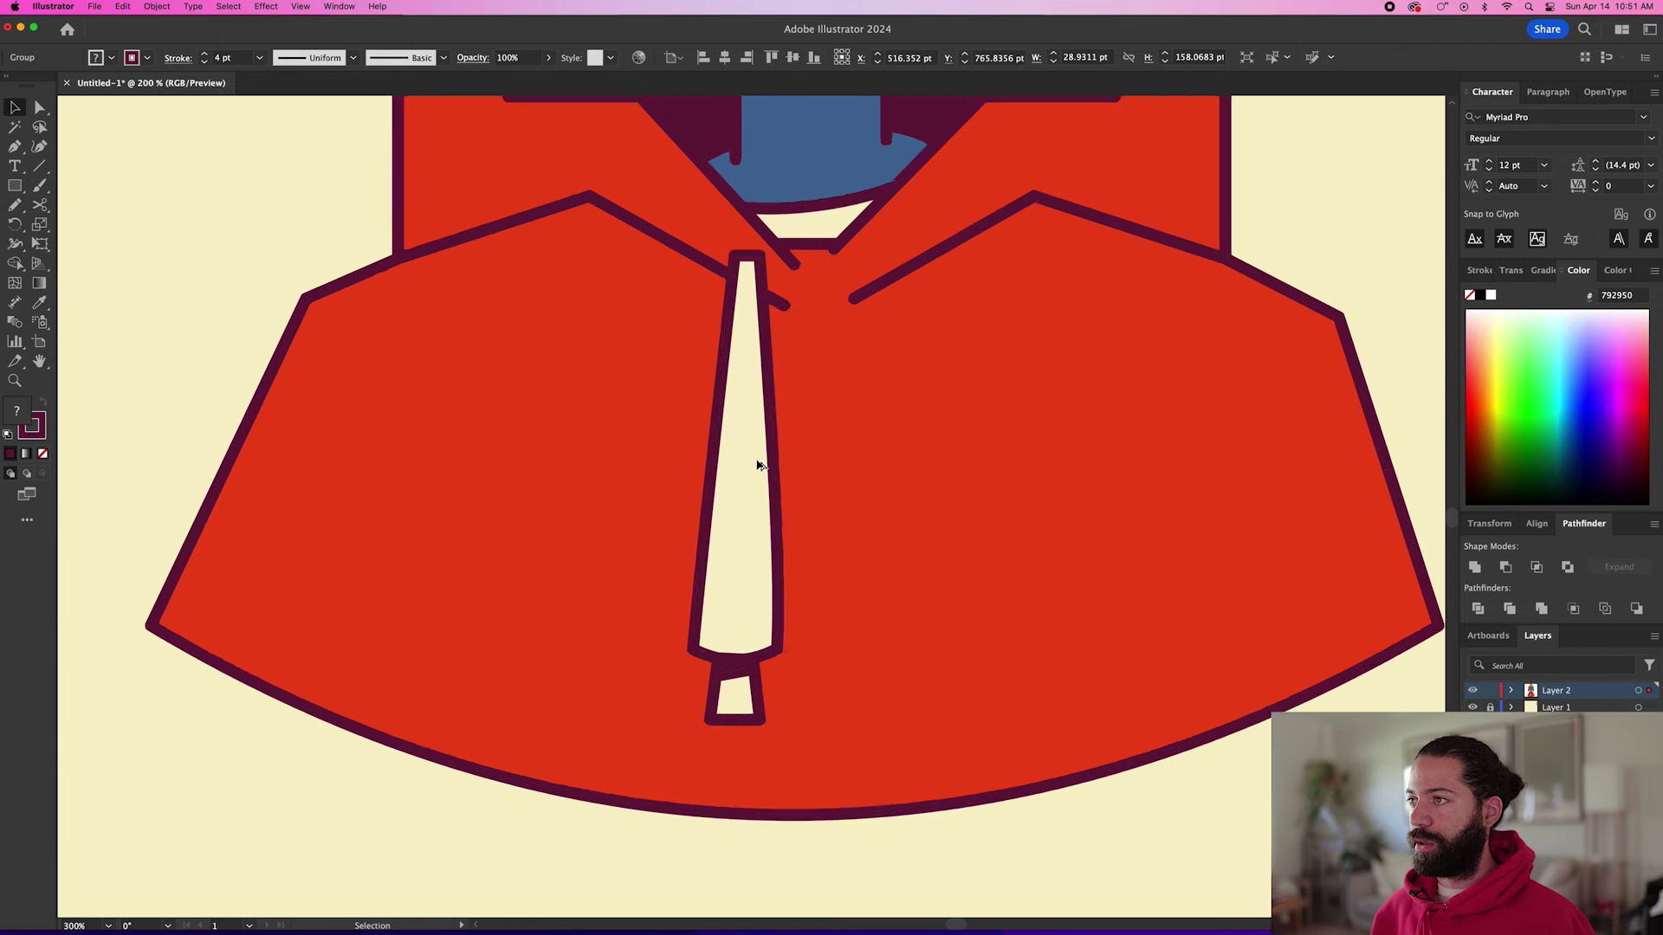
scroll(760, 372, "up", 4)
Lower the drawstring's top-right corner and curve its top into a rounded end.
key("a")
left_click_drag(755, 376, 735, 368)
key("p")
scroll(745, 388, "up", 1)
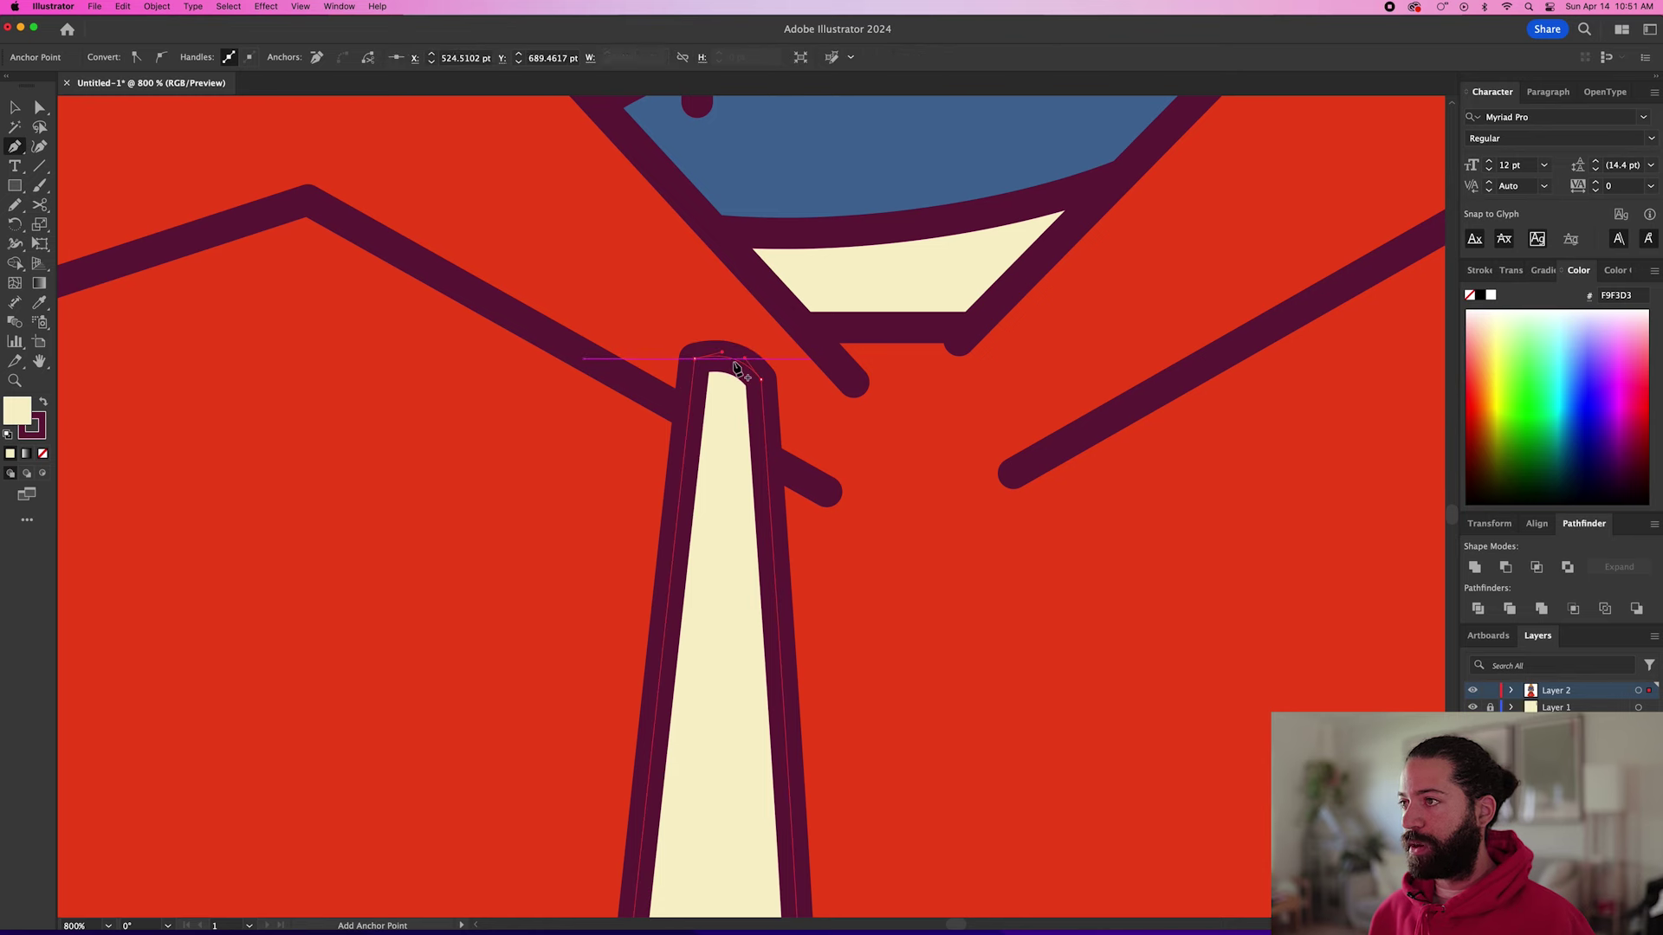
double_click(757, 383, "super")
left_click(761, 379)
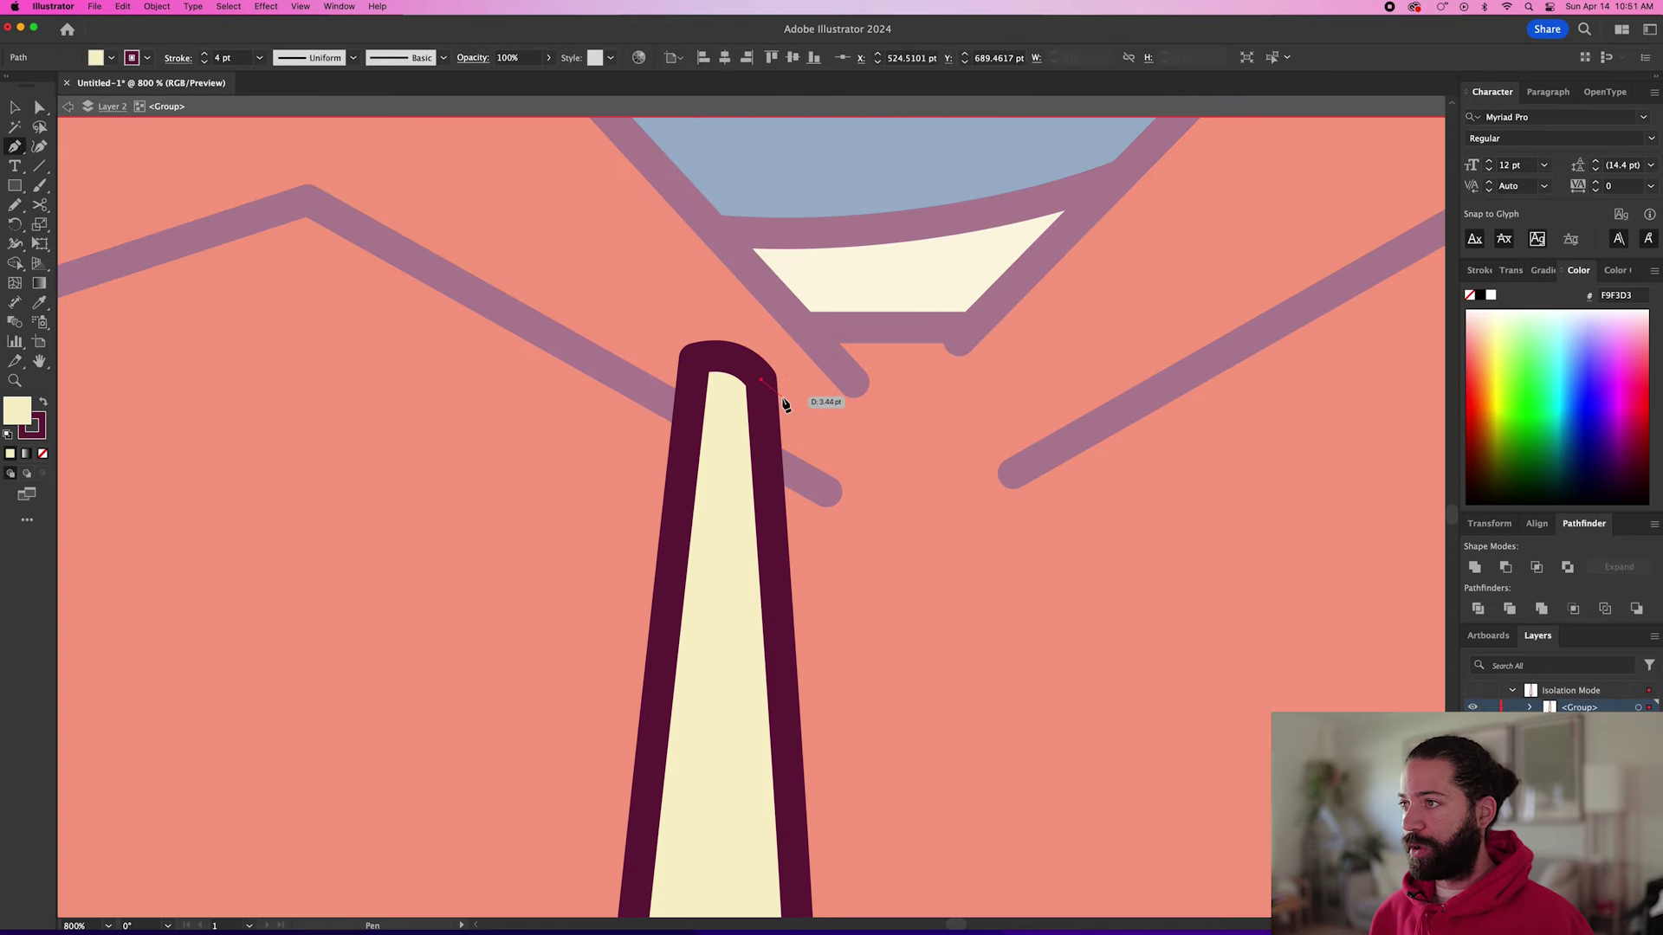
left_click_drag(784, 404, 789, 410)
key("a")
left_click(601, 540)
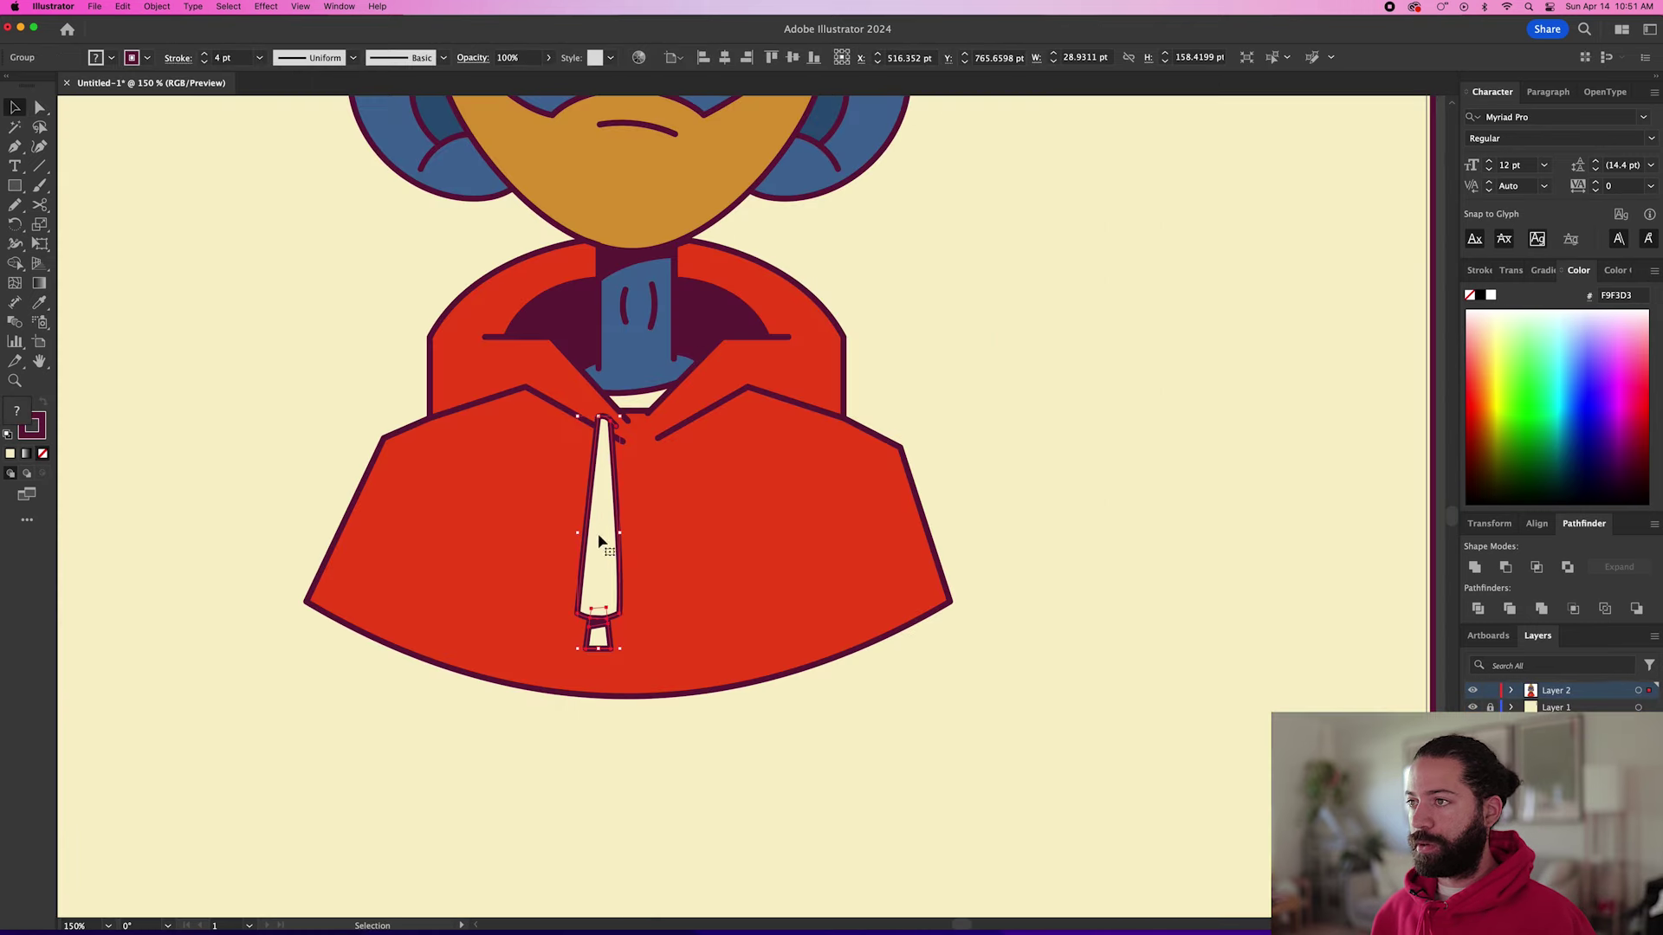
Alt-drag a copy of the drawstring, reflect it vertically, and place it beside the first.
left_click_drag(601, 540, 665, 540, "alt")
left_click(156, 8)
mouse_move(174, 25)
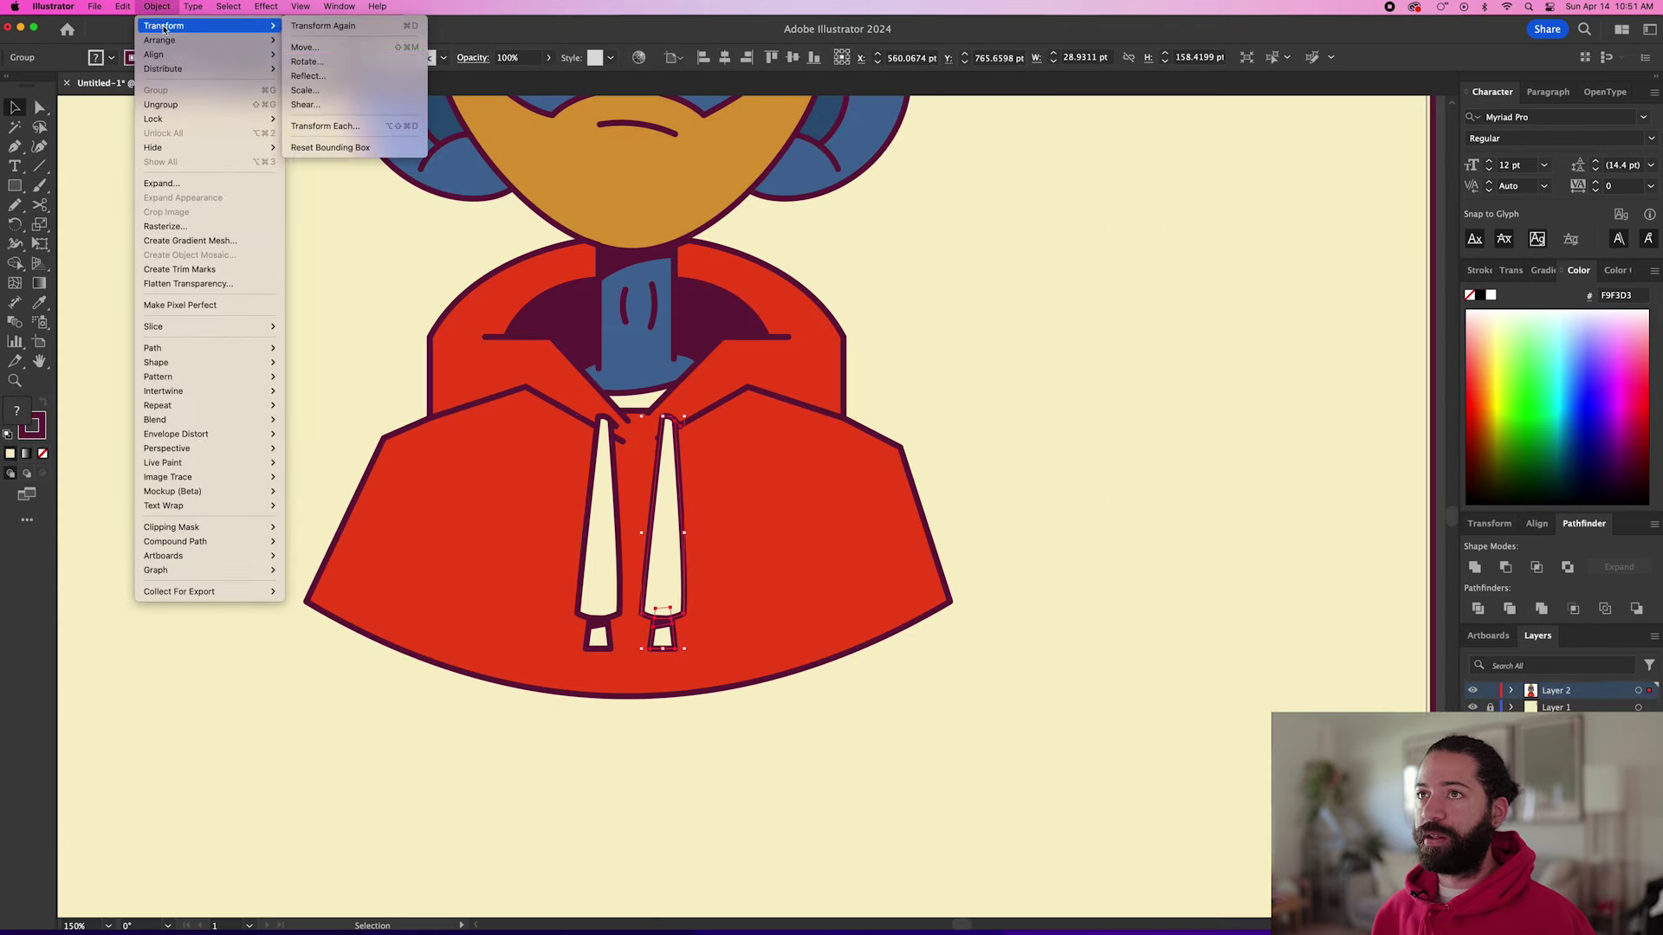
left_click(306, 75)
left_click(641, 228)
left_click(830, 399)
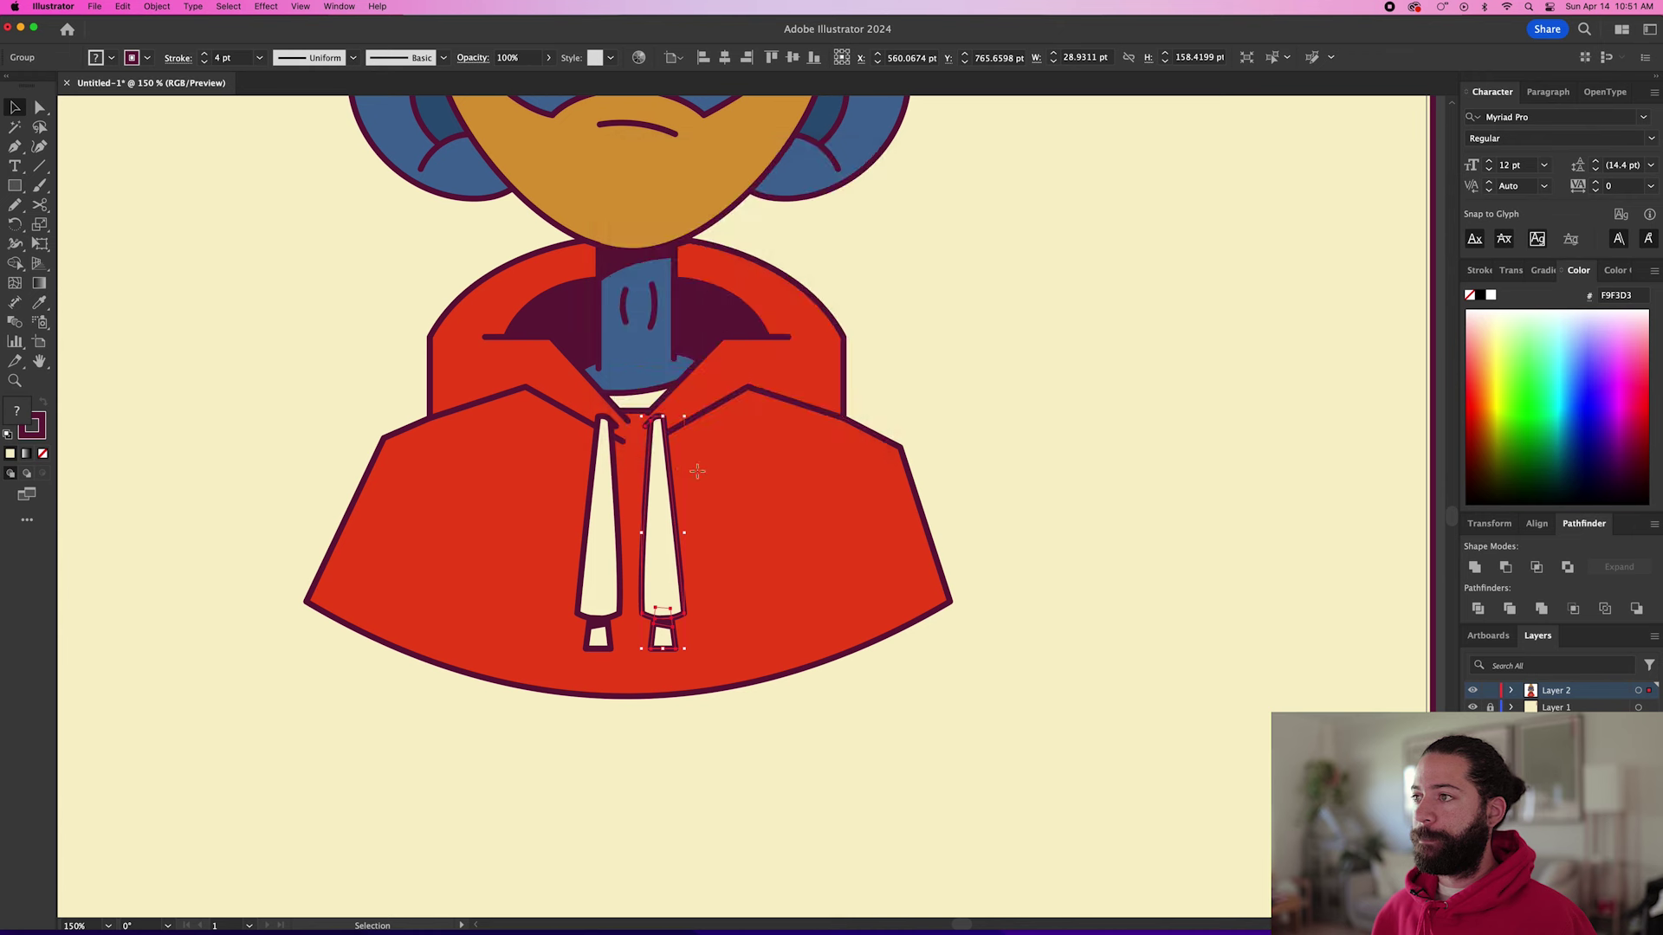
left_click_drag(659, 490, 680, 479)
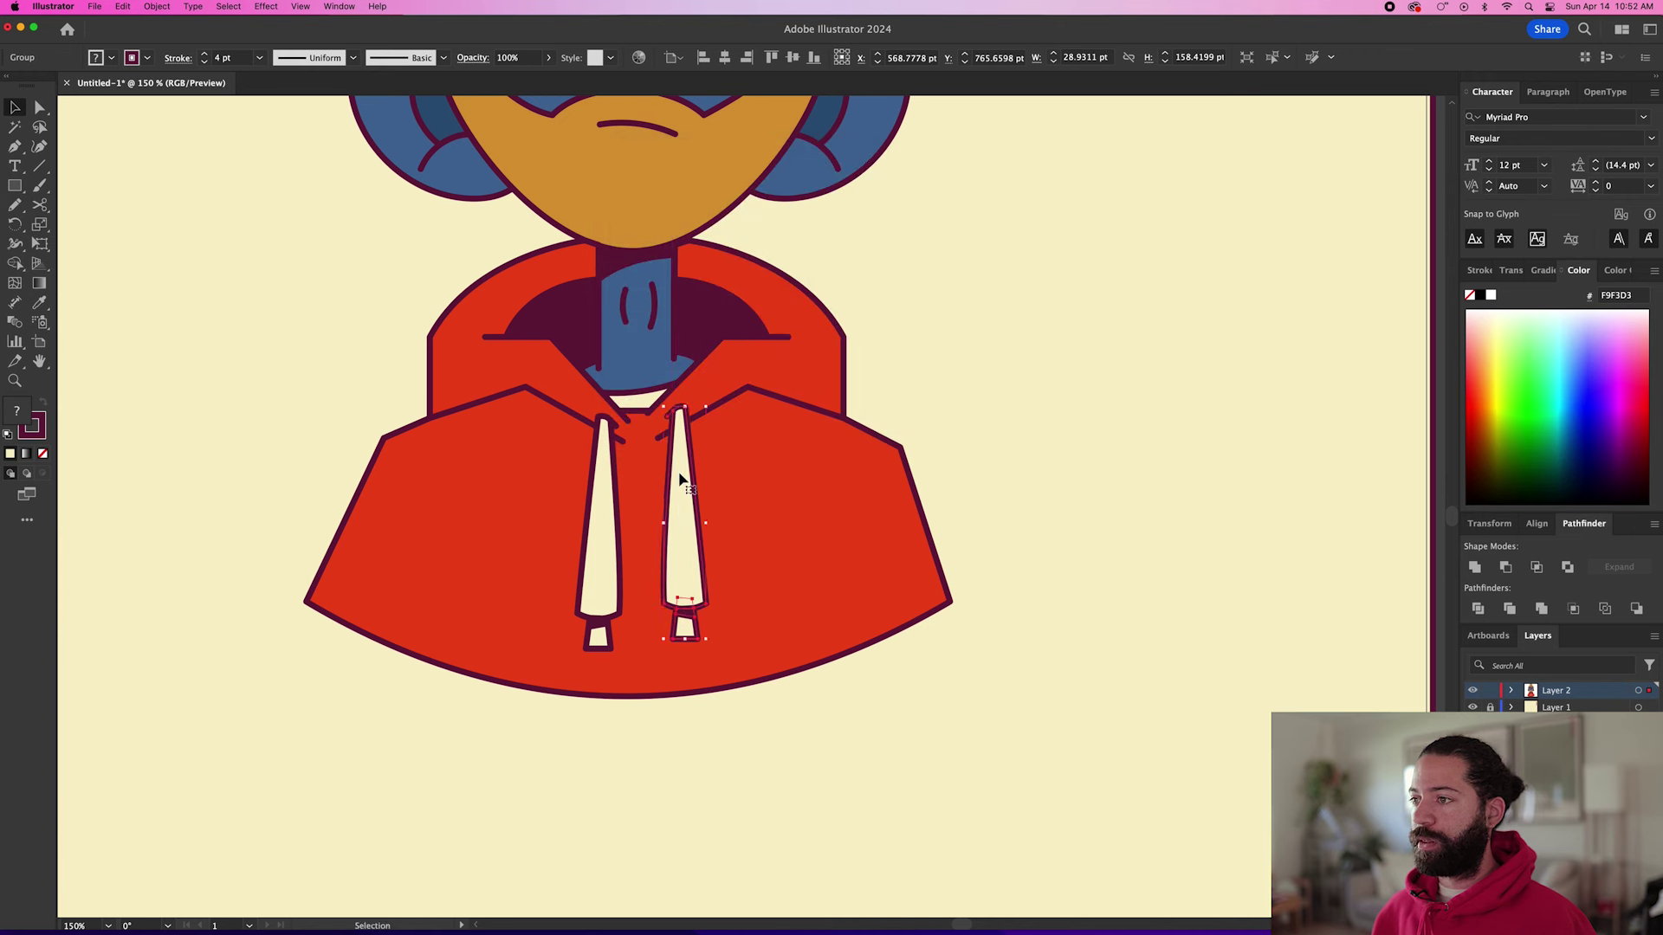
Skew the second drawstring's bottom outward with Free Transform.
left_click(40, 245)
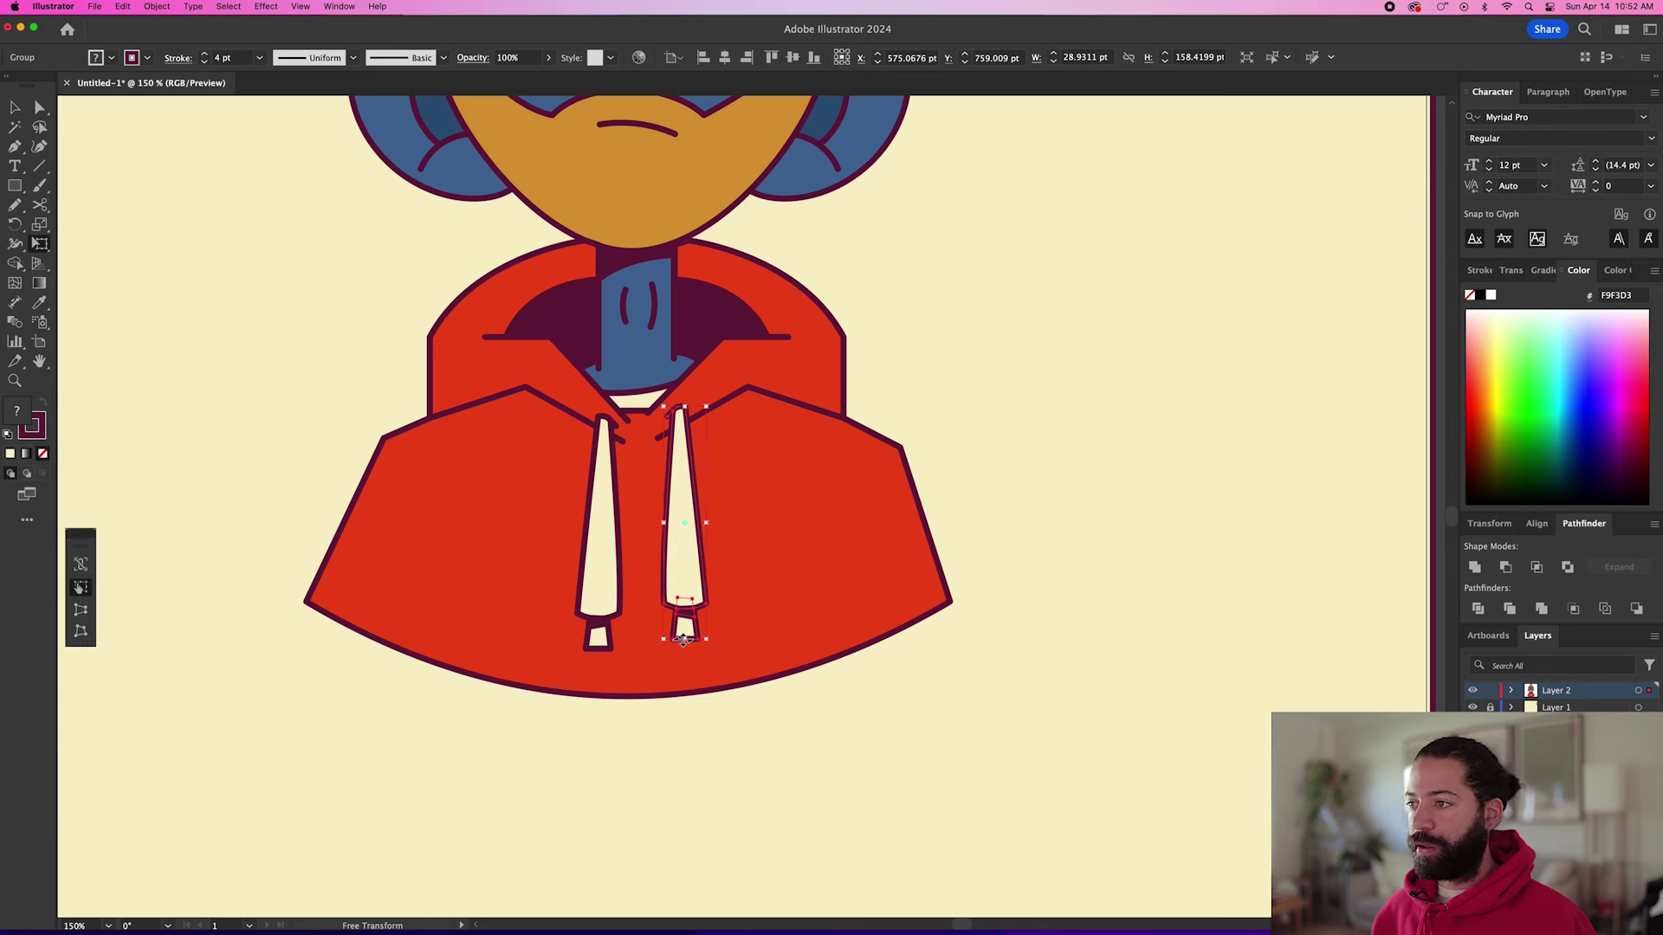
left_click_drag(684, 639, 694, 641)
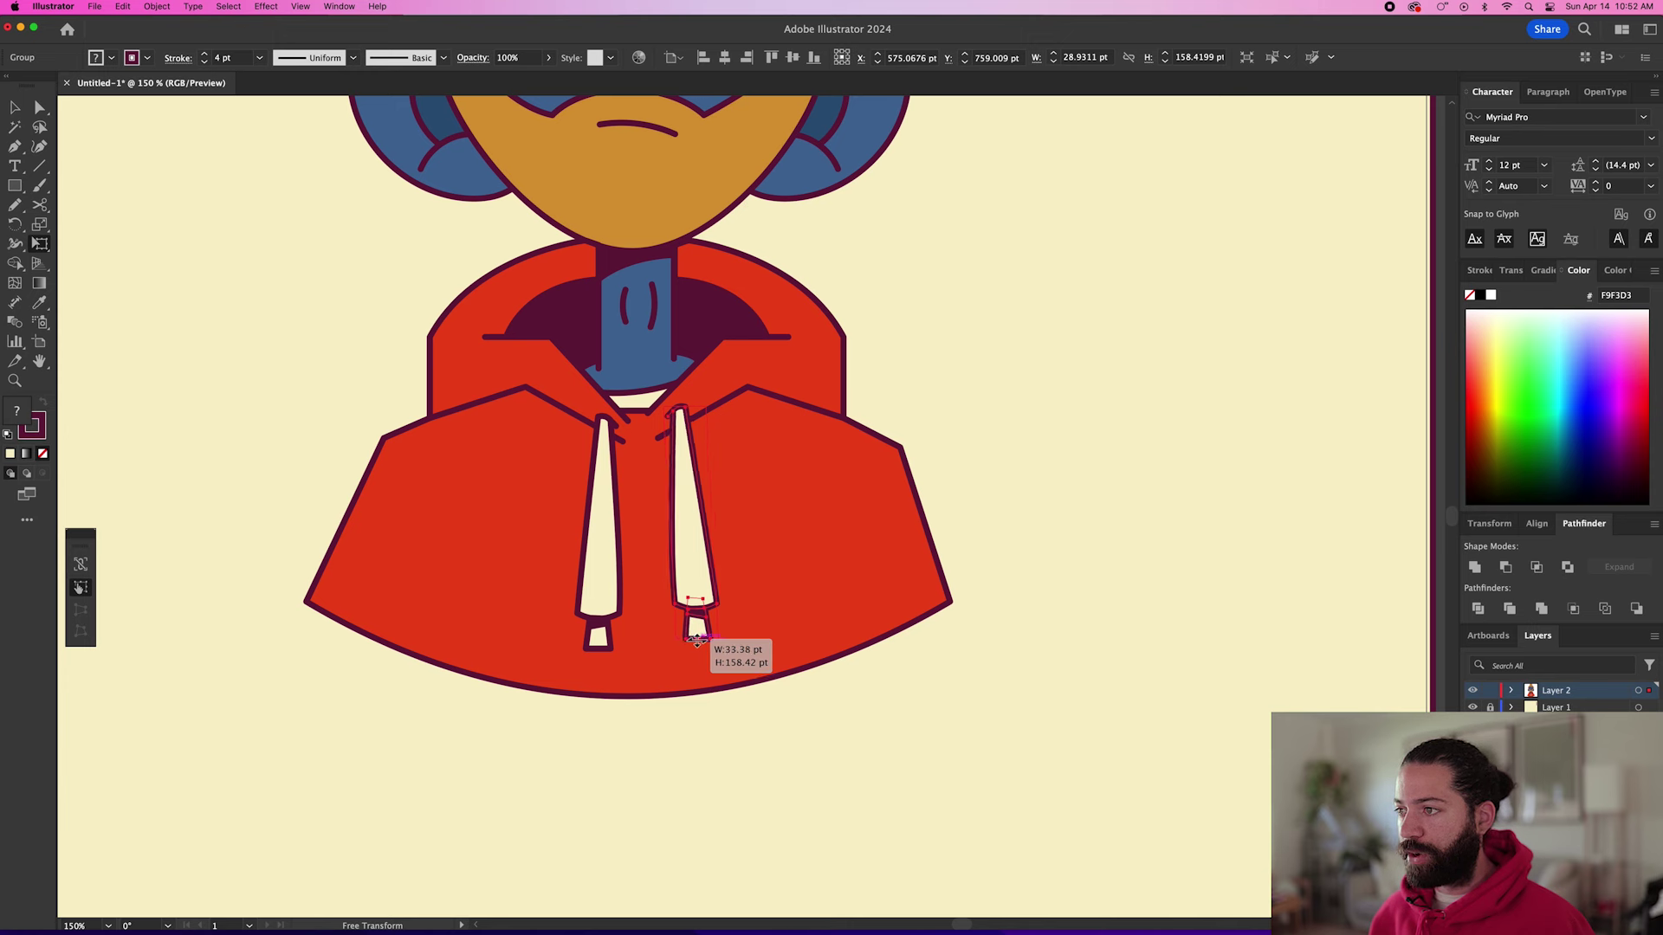
left_click_drag(697, 641, 697, 641)
key("v")
left_click(716, 737)
left_click(687, 574)
left_click_drag(694, 640, 694, 632)
key("super+z")
Raise the second drawstring's tip anchors, narrow the tip bottom, and smooth and narrow its dark band.
left_click_drag(652, 572, 742, 657)
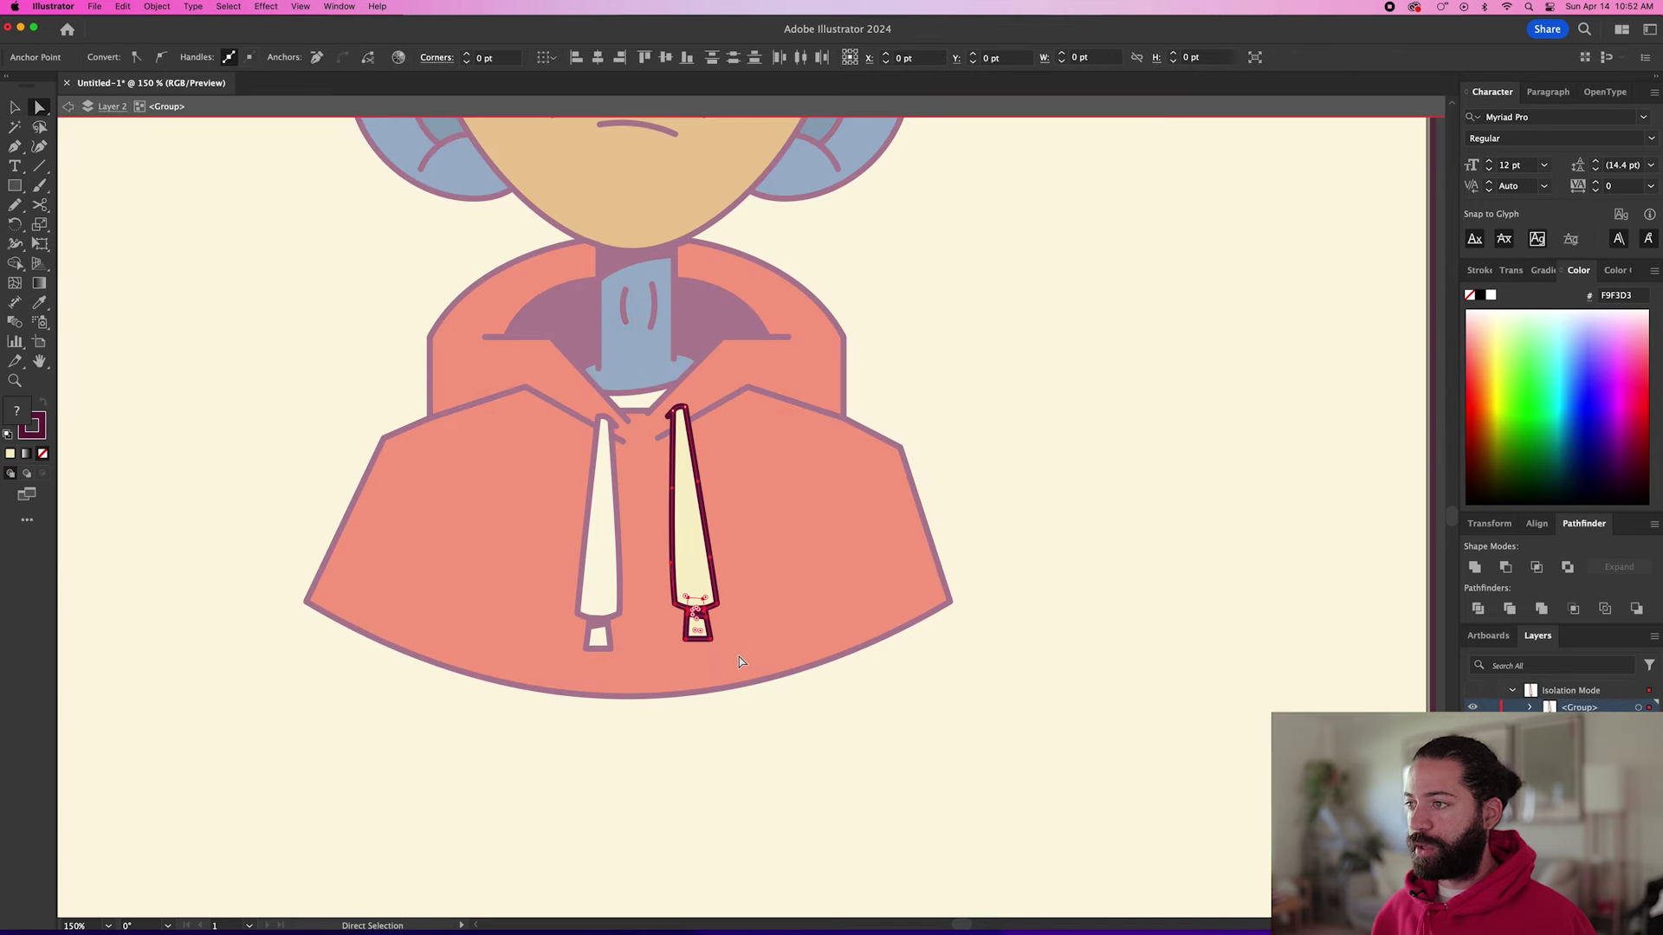
key("shift+Up")
left_click(741, 748)
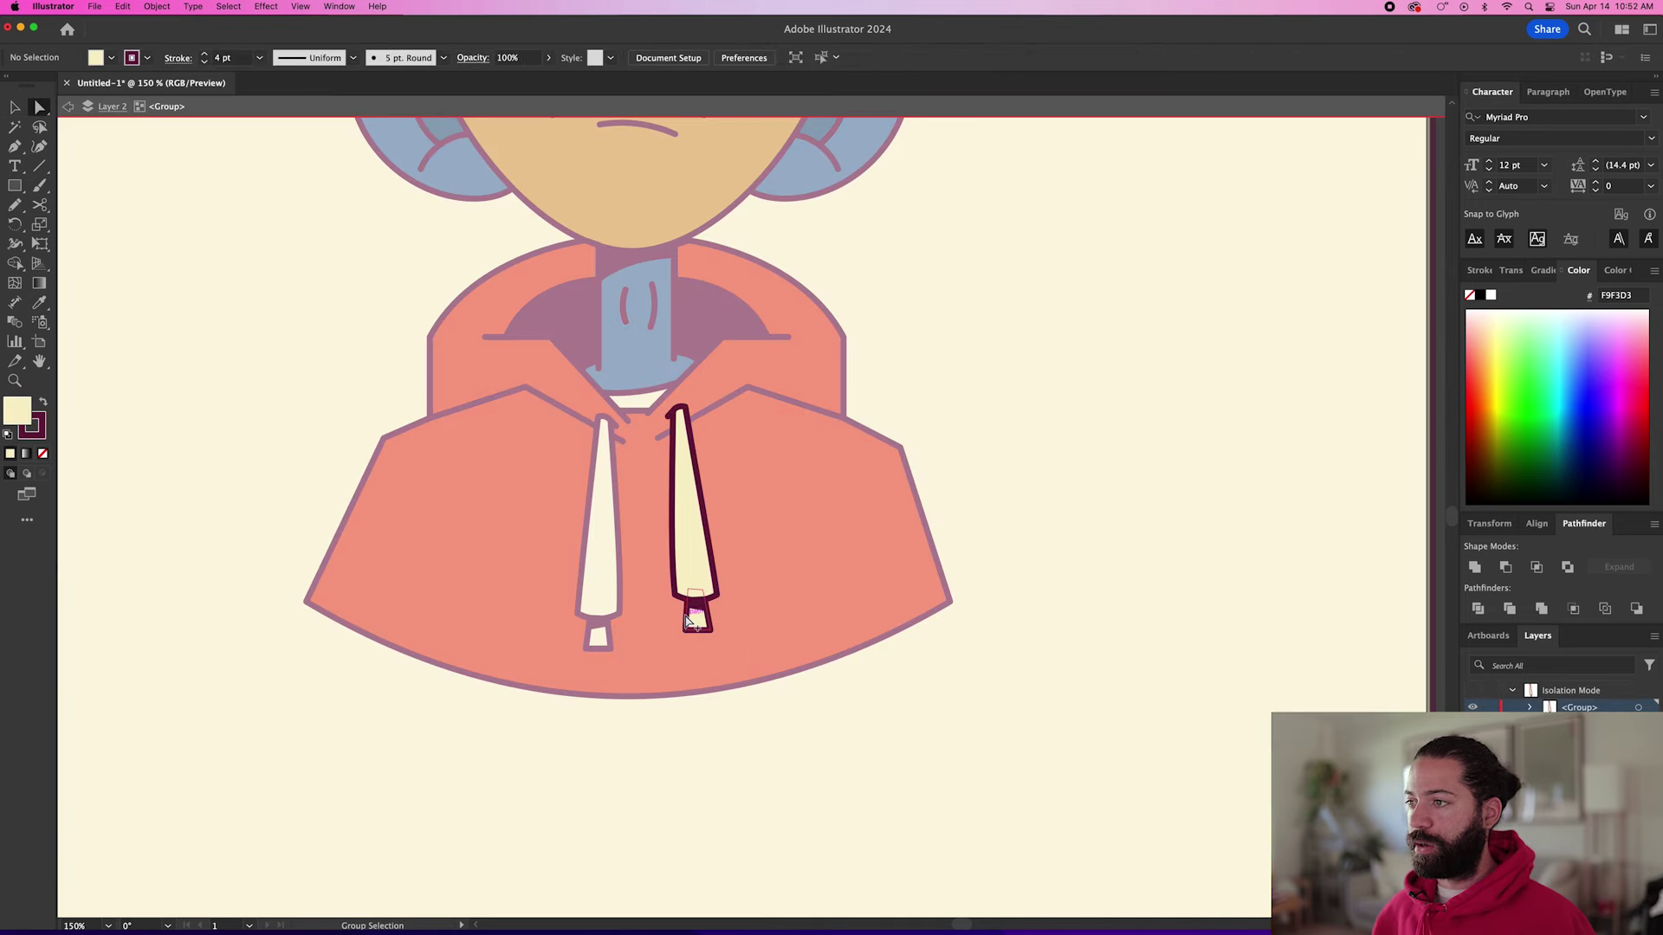
scroll(688, 620, "up", 10)
left_click_drag(904, 747, 834, 747)
left_click_drag(859, 509, 829, 518)
left_click_drag(841, 415, 819, 428)
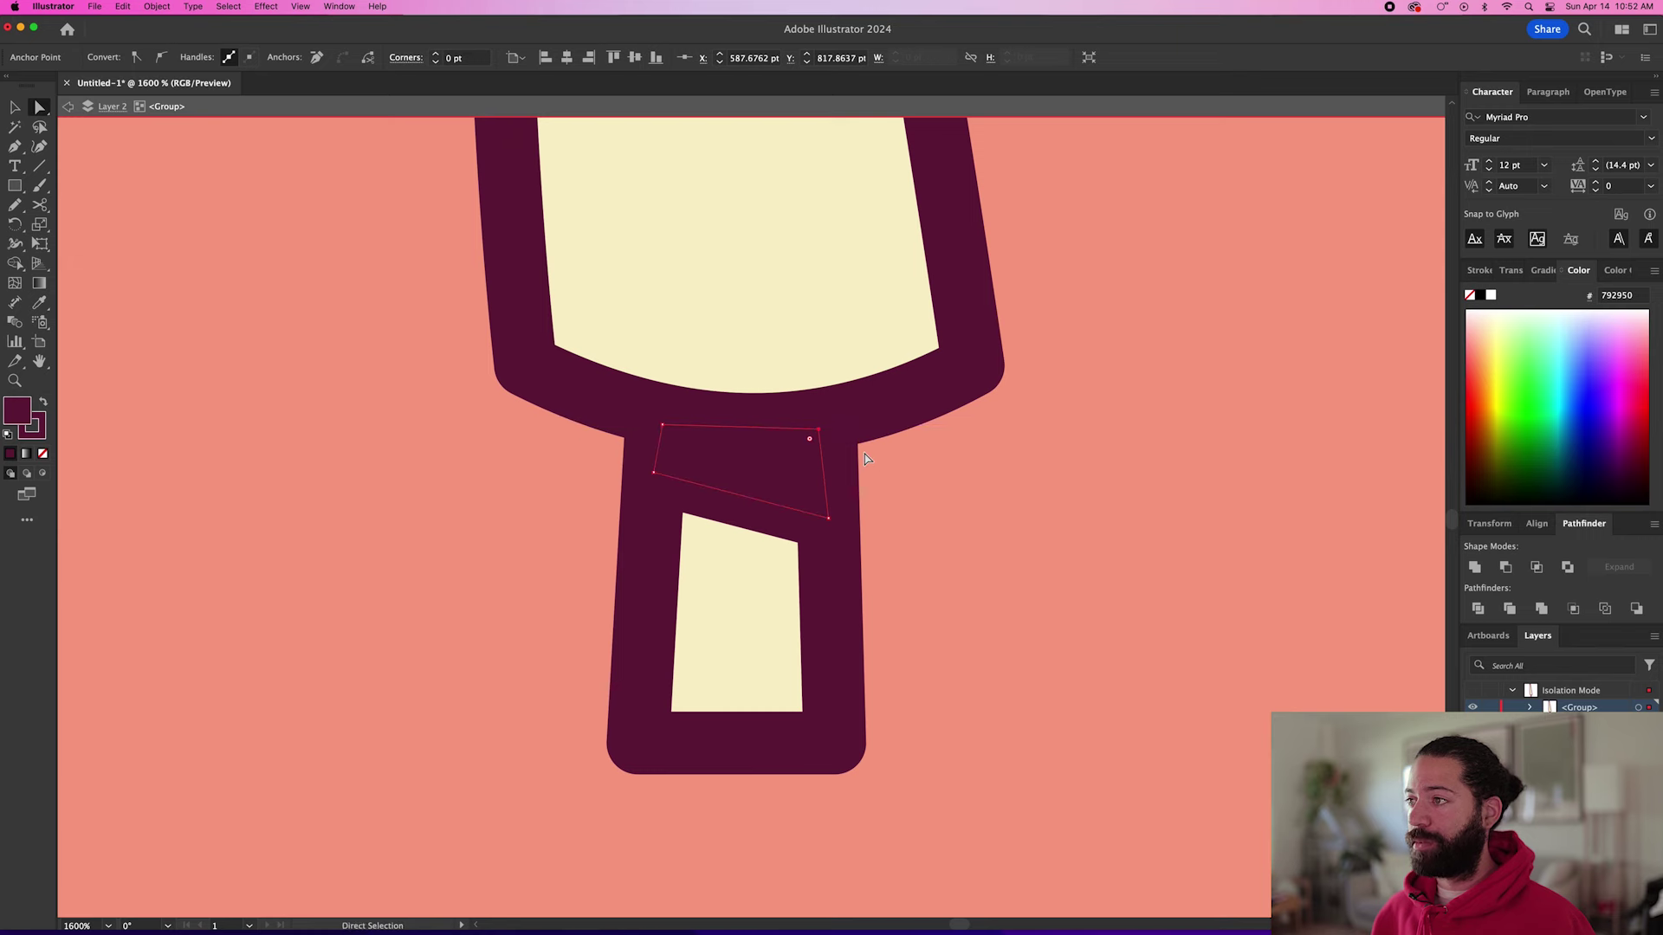
scroll(866, 459, "down", 10)
left_click(961, 649)
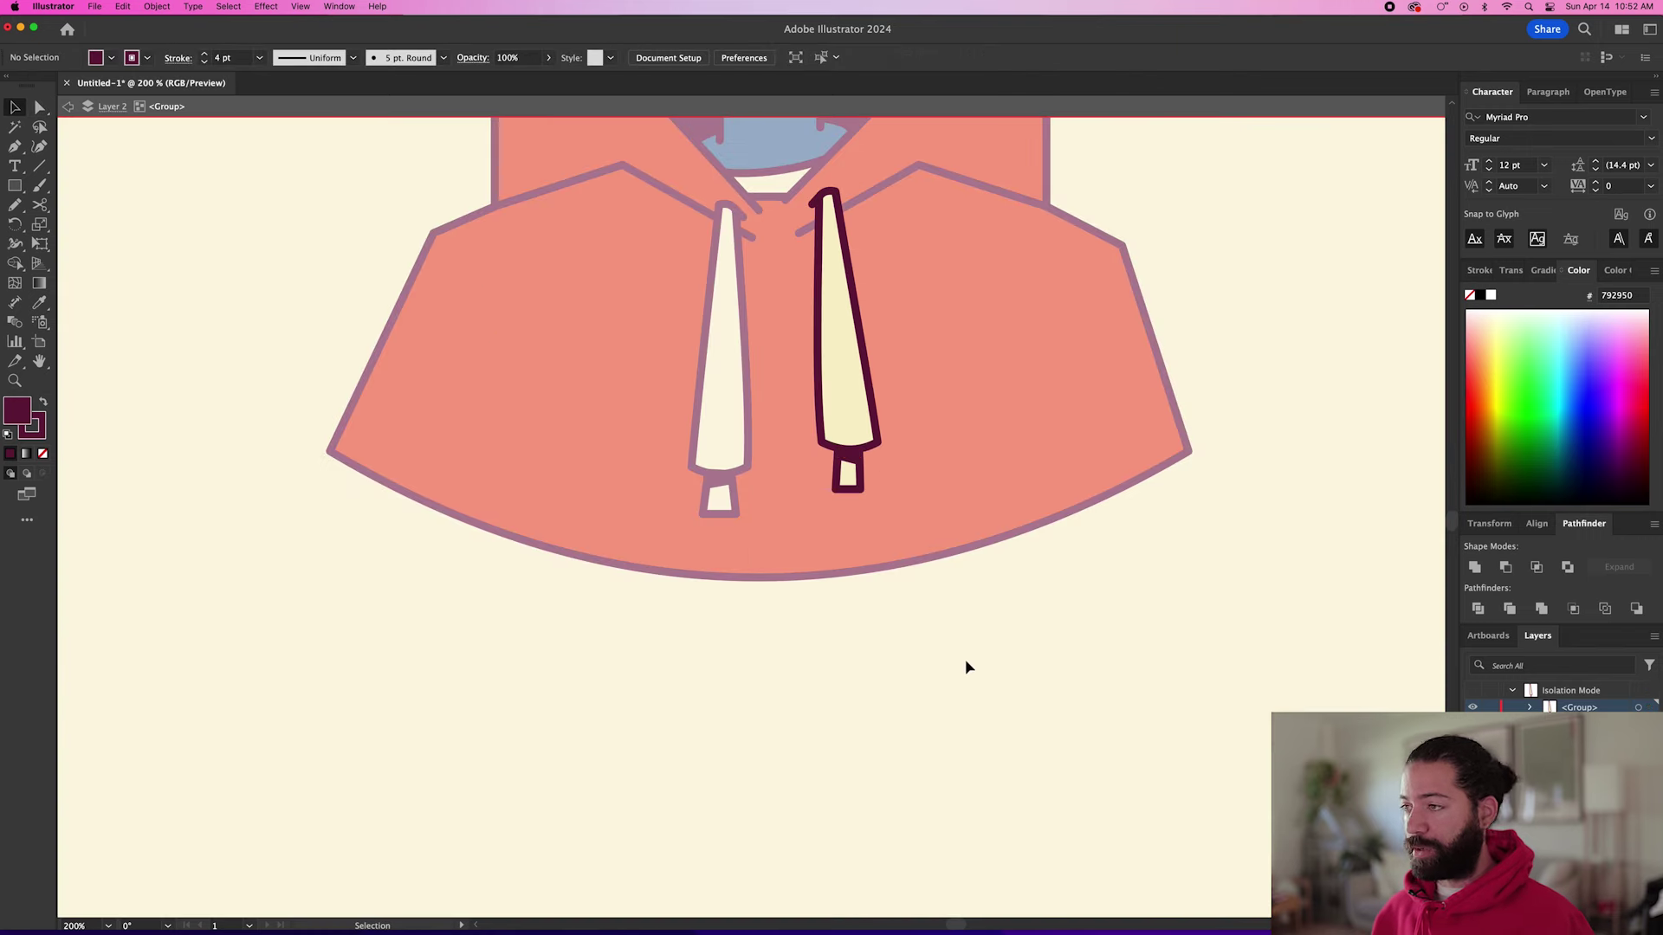
Exit isolation mode and bring the whole hoodie back into view.
double_click(901, 631)
left_click_drag(900, 631, 777, 788)
scroll(771, 732, "down", 2)
key("p")
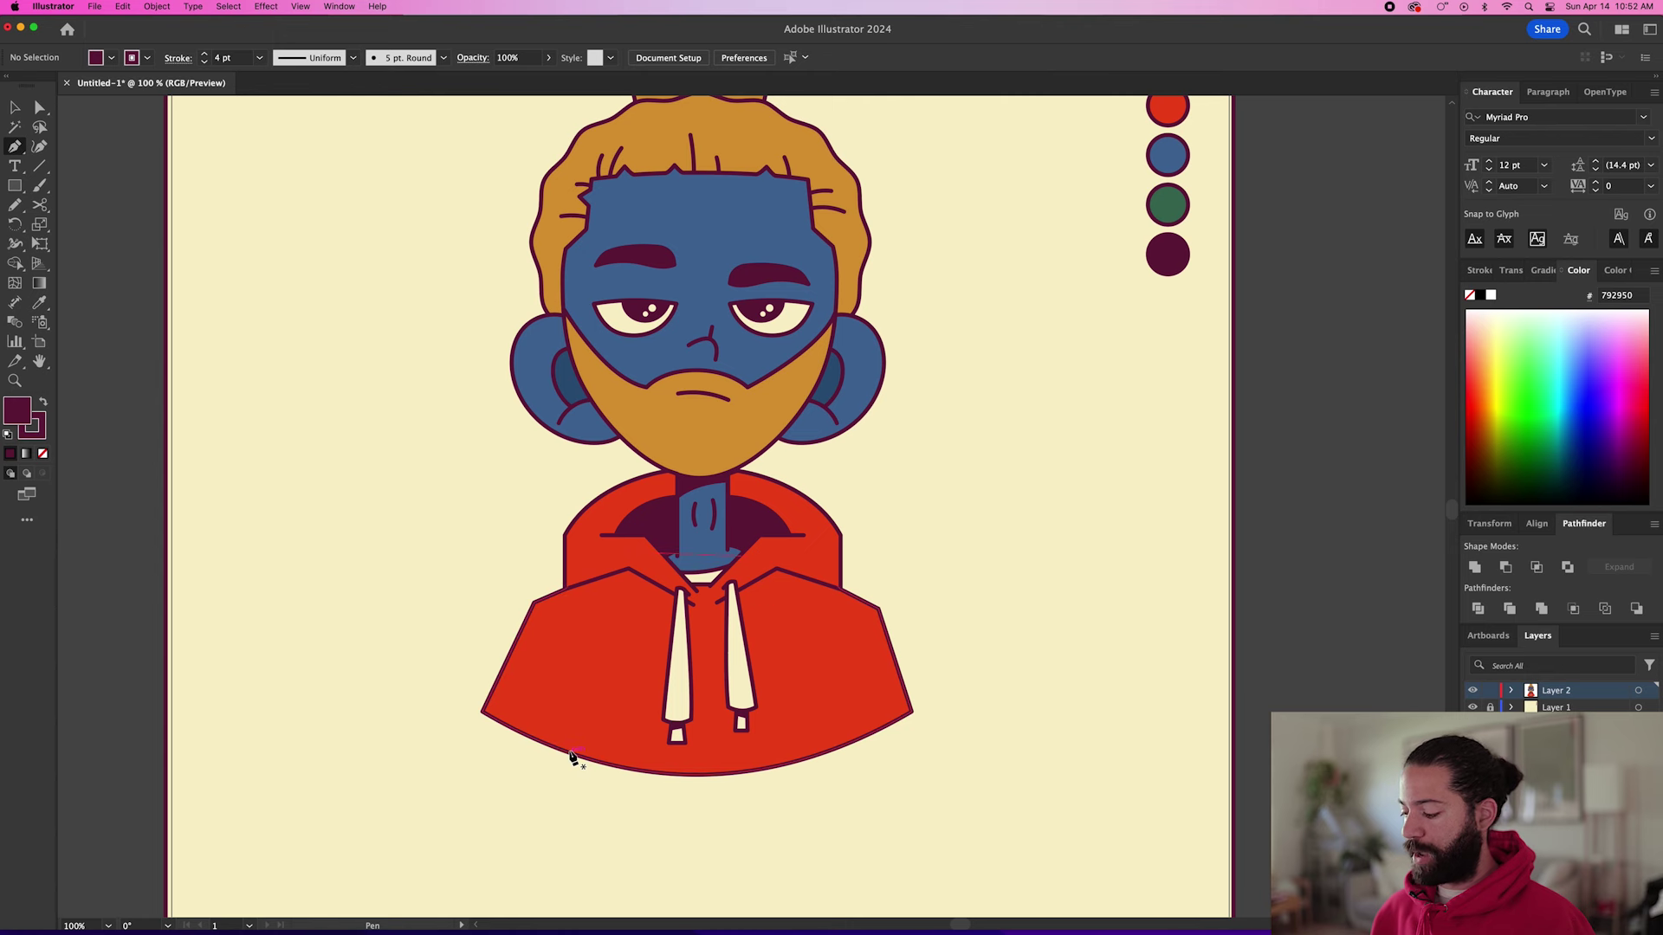
Draw the left pocket line up from the hoodie's bottom edge with a short hook at its top.
left_click(567, 751)
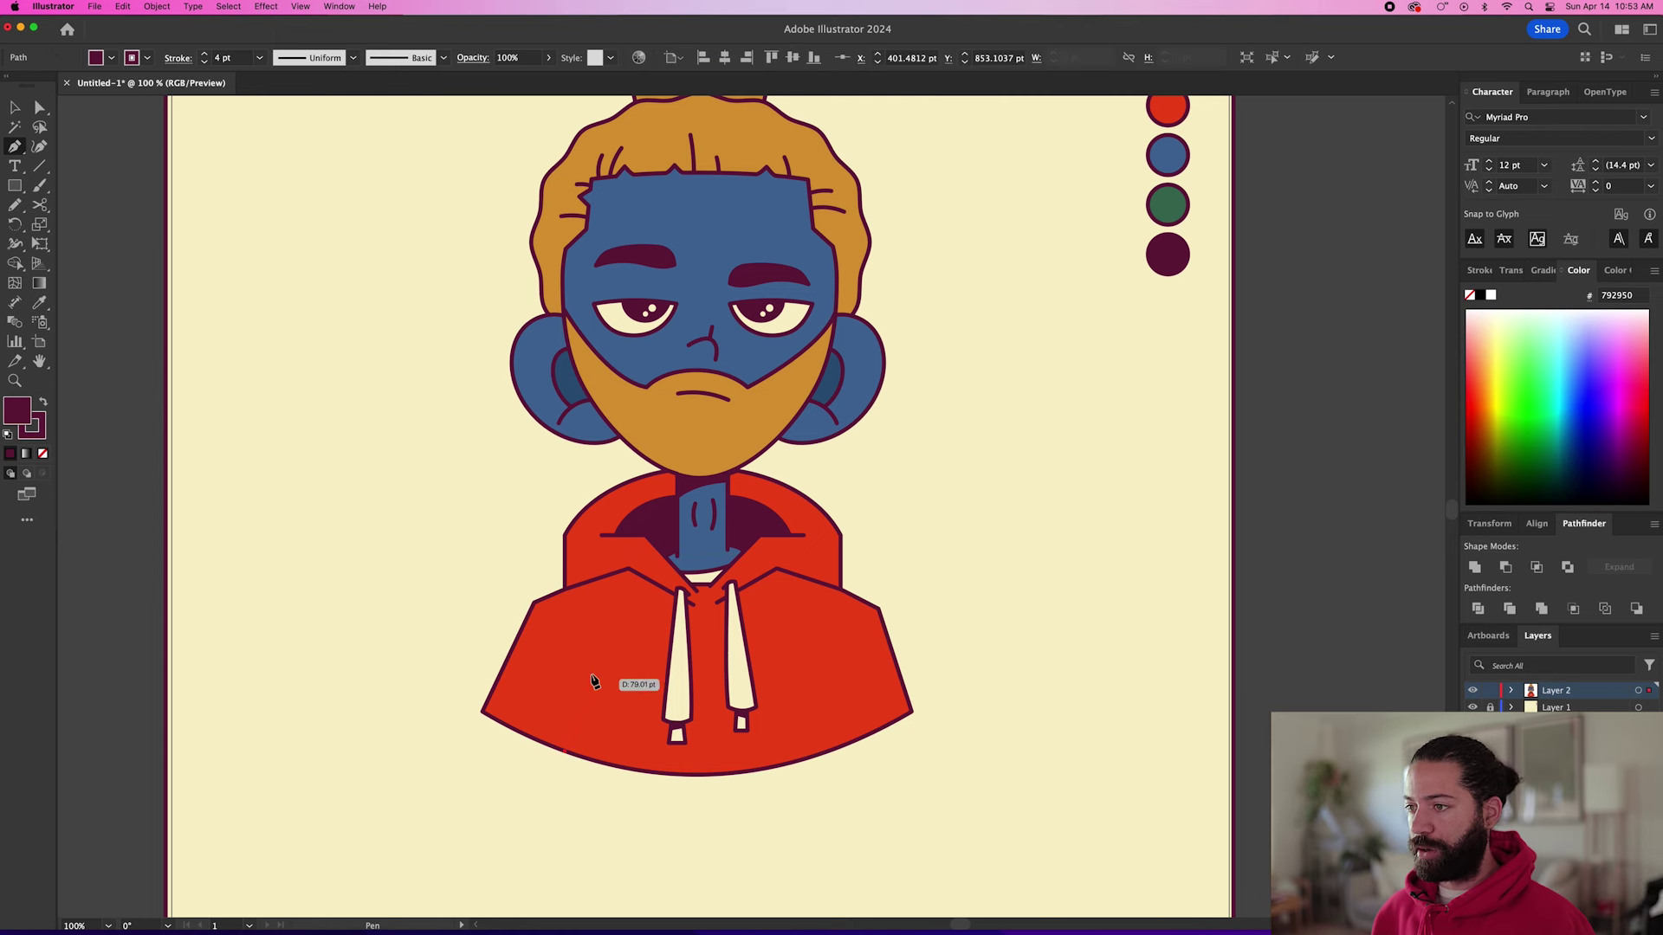
left_click(583, 676)
key("Escape")
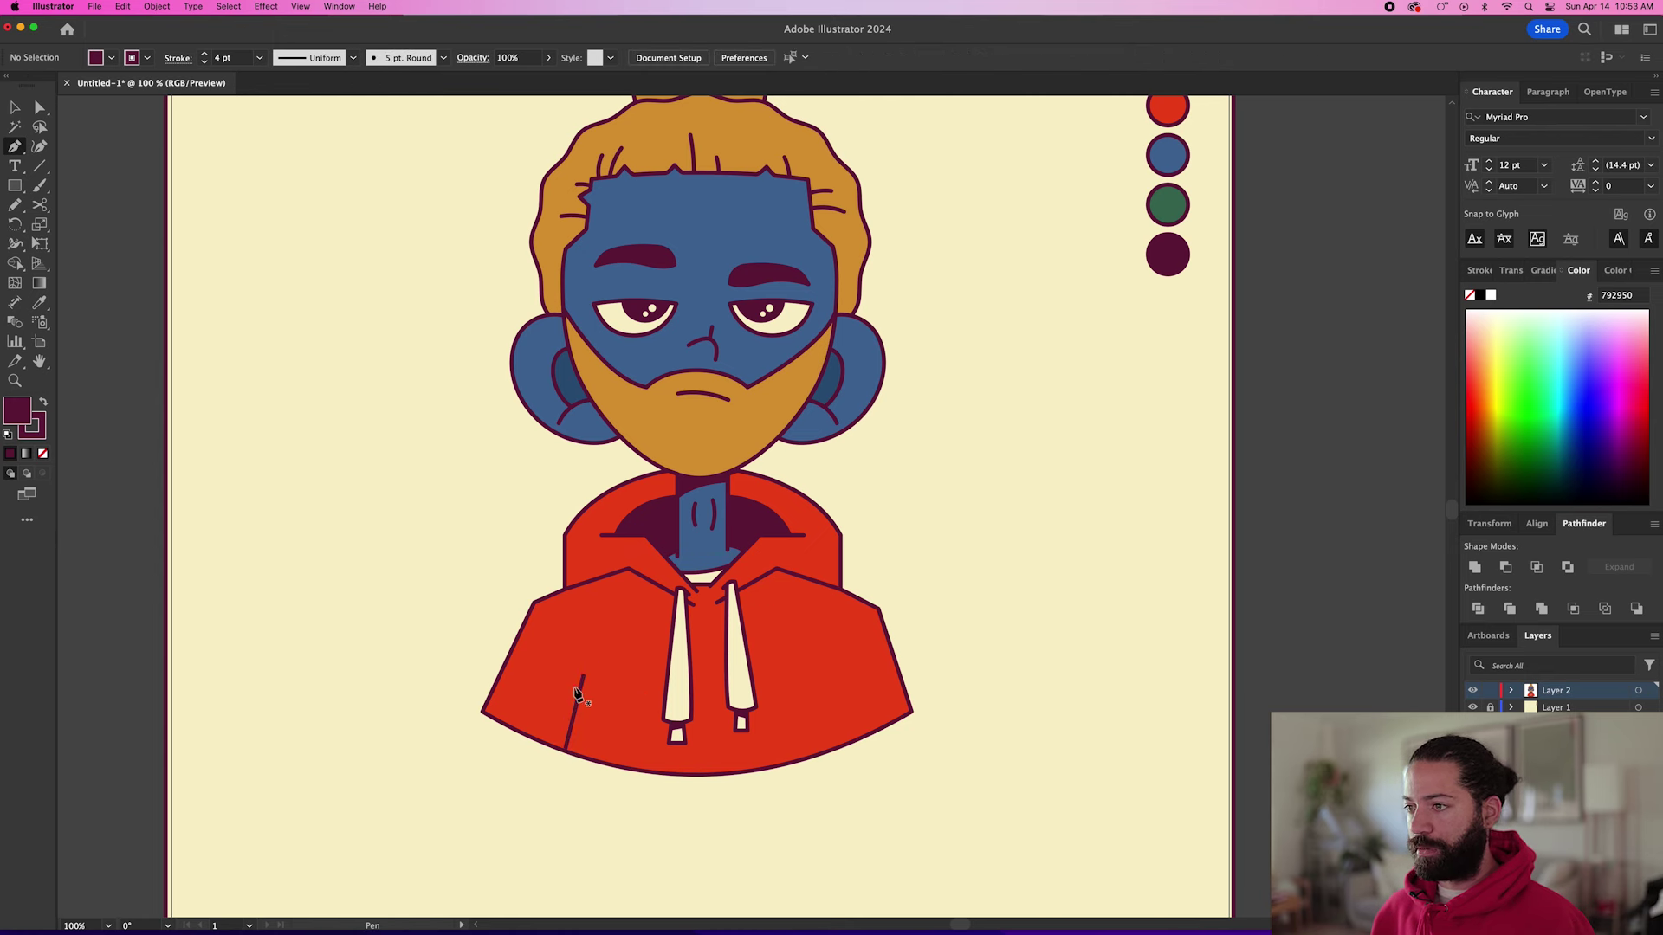
scroll(585, 689, "up", 3)
left_click(569, 672)
left_click(581, 684)
key("Escape")
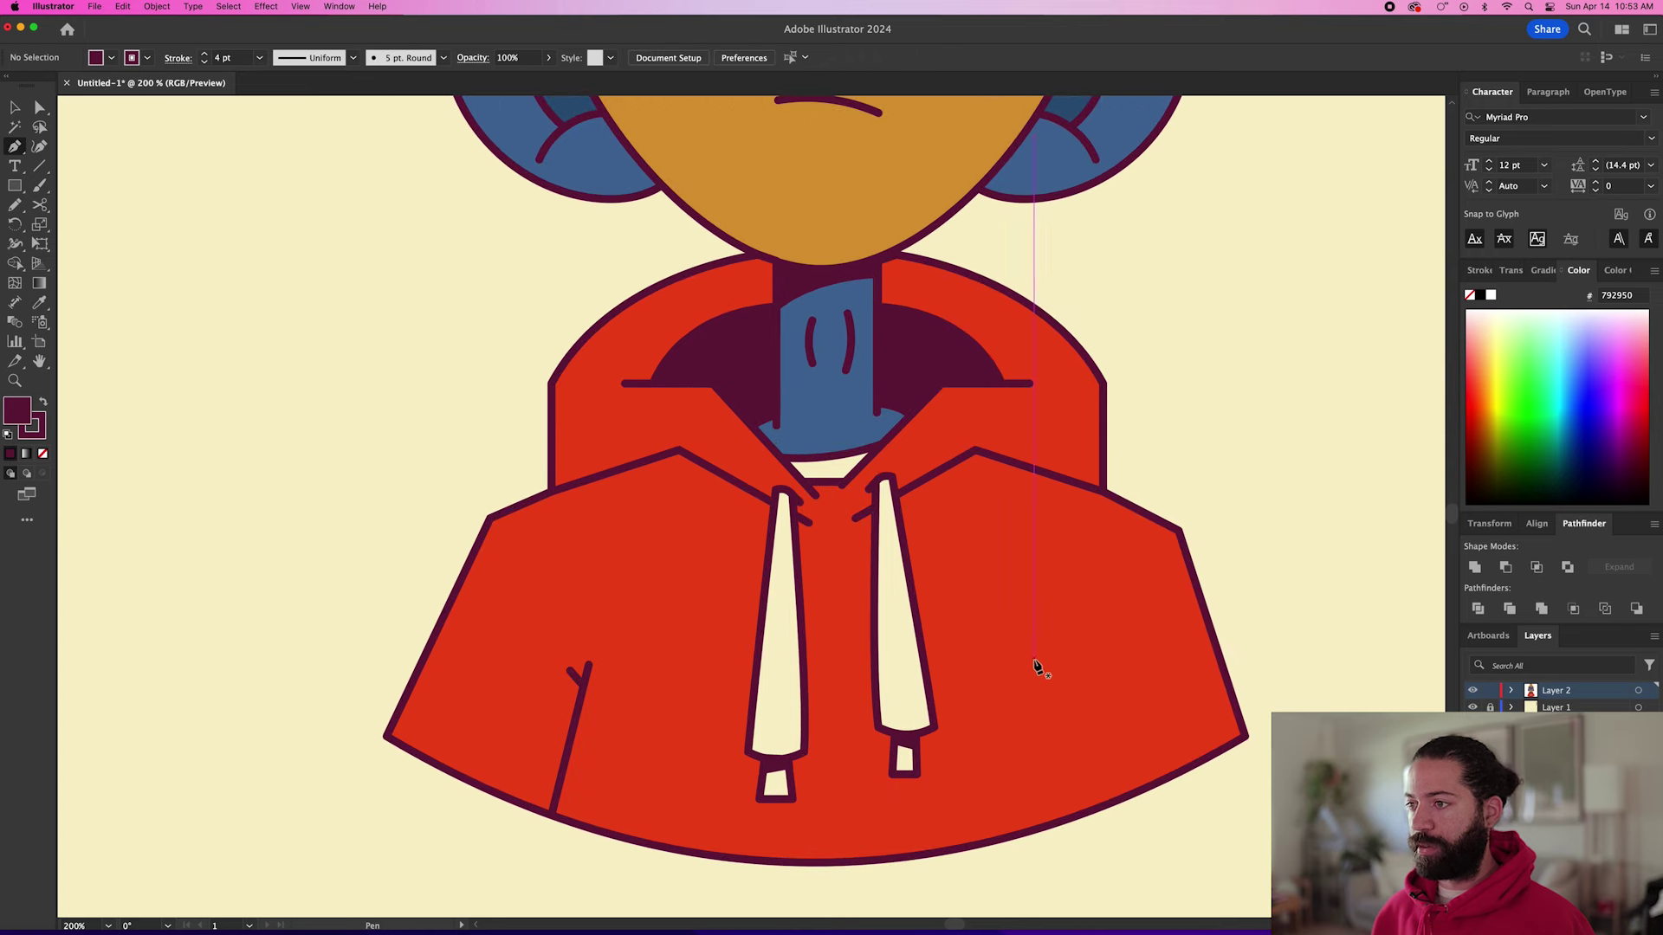
Draw the matching right pocket line to the bottom edge with its own small hook.
left_click(1078, 658)
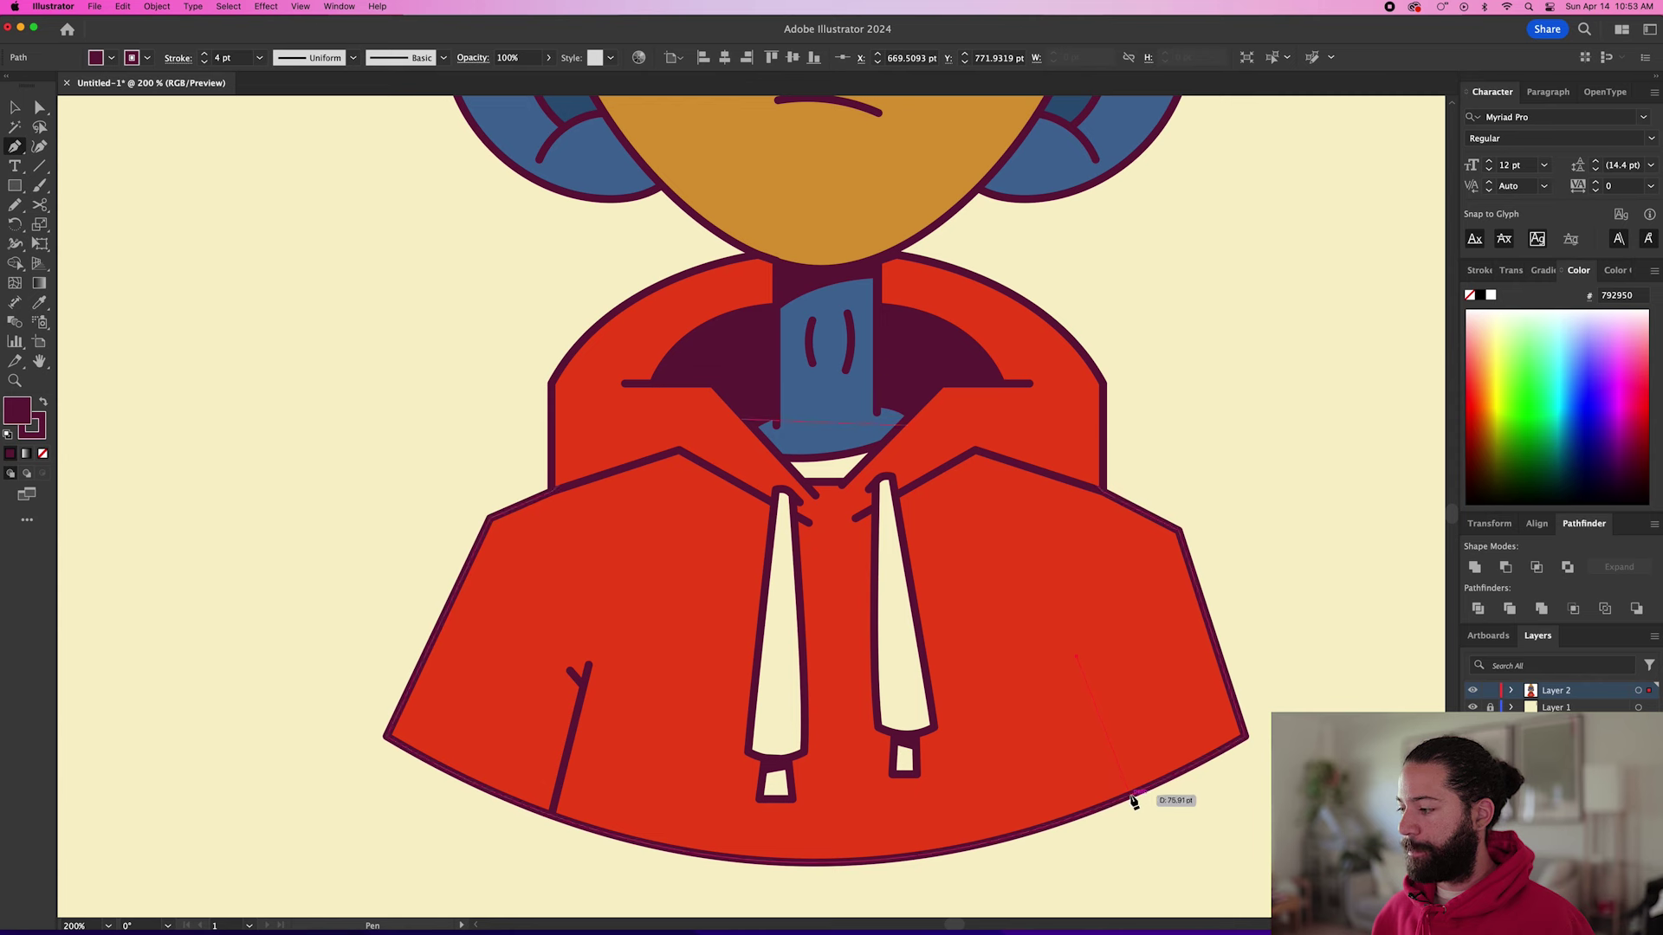
left_click(1131, 795)
key("Escape")
left_click(1090, 673)
left_click(1083, 671)
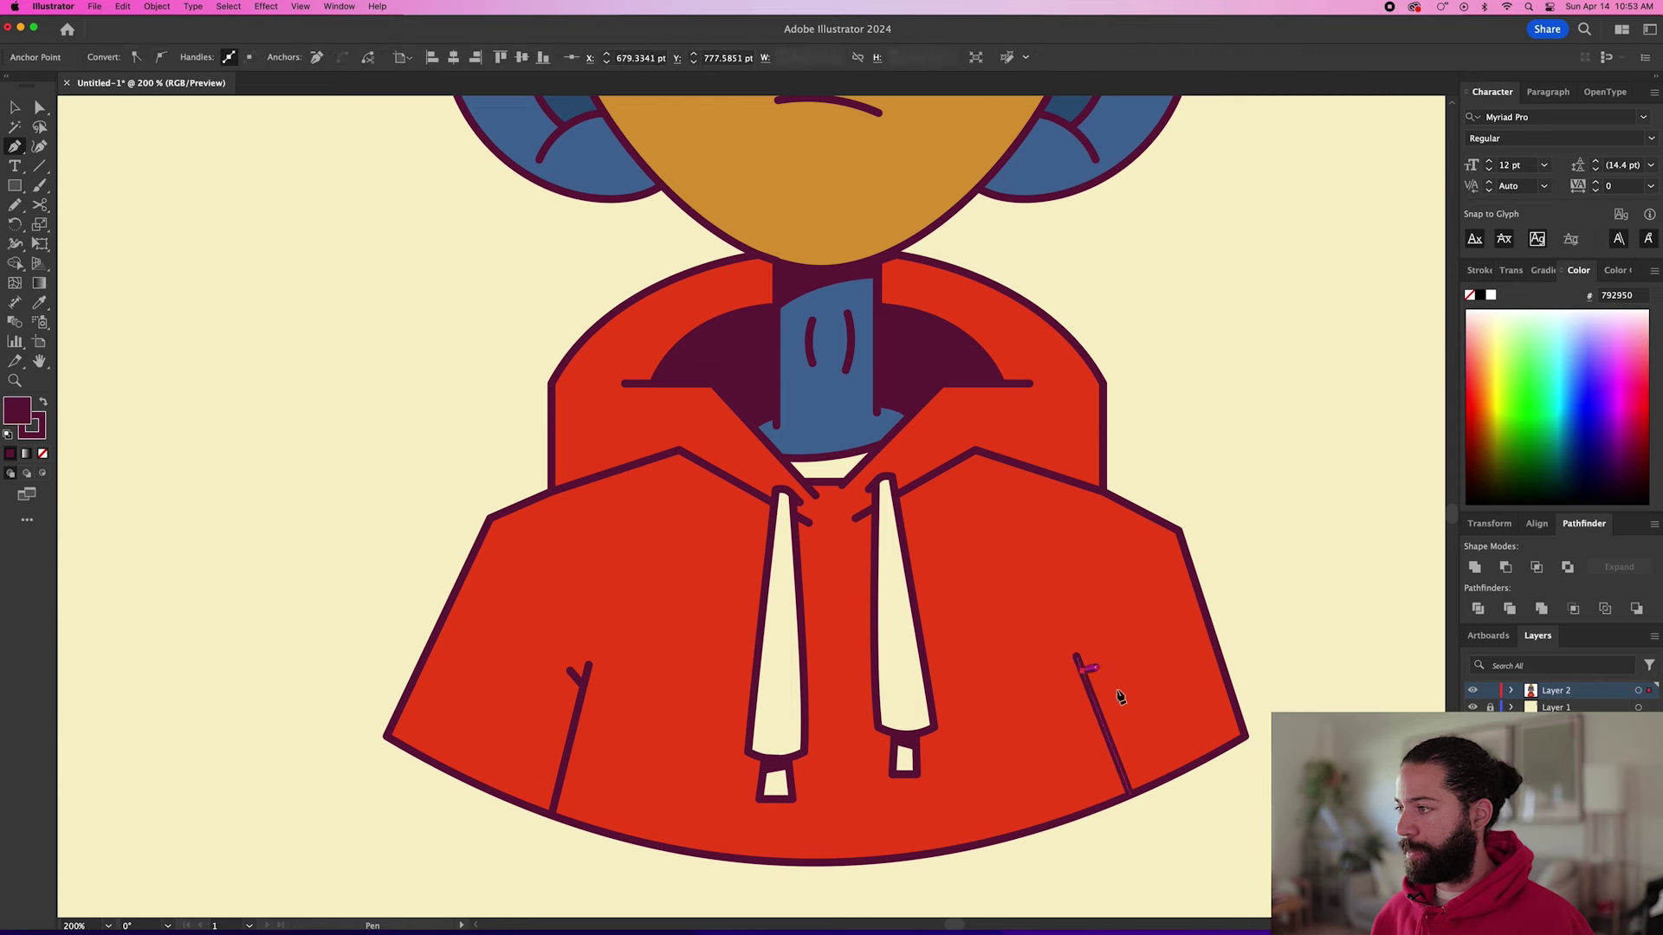
left_click(1292, 710, "super")
Round both hoodie collar corners to about 30 pt with the live-corner widget.
key("v")
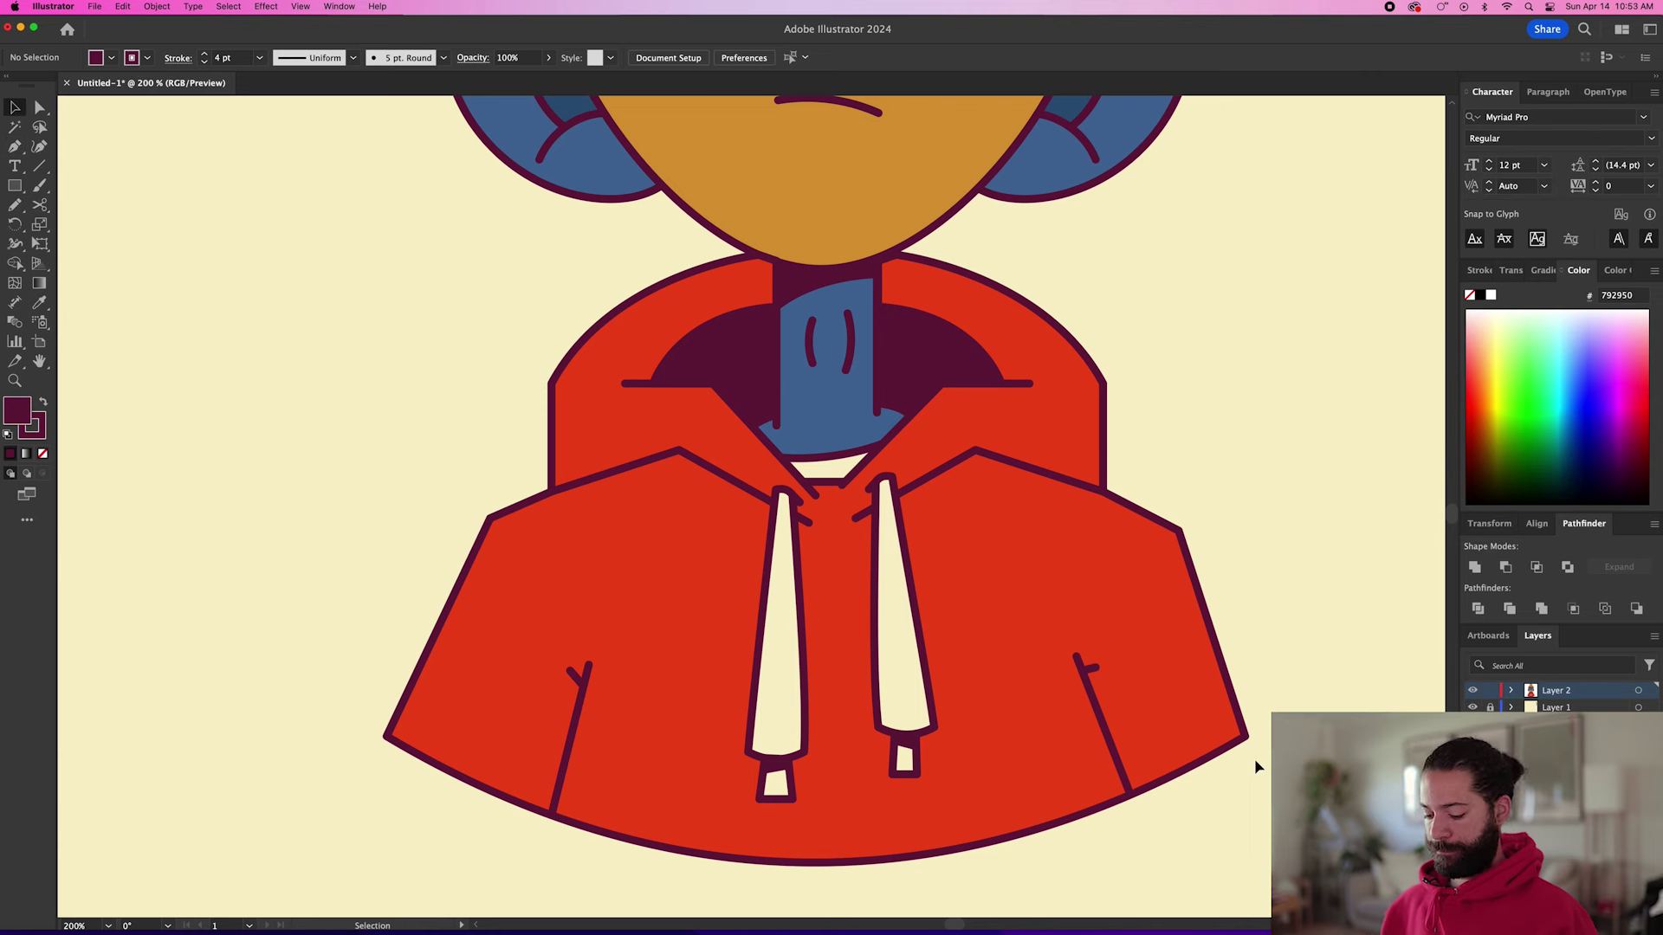
key("a")
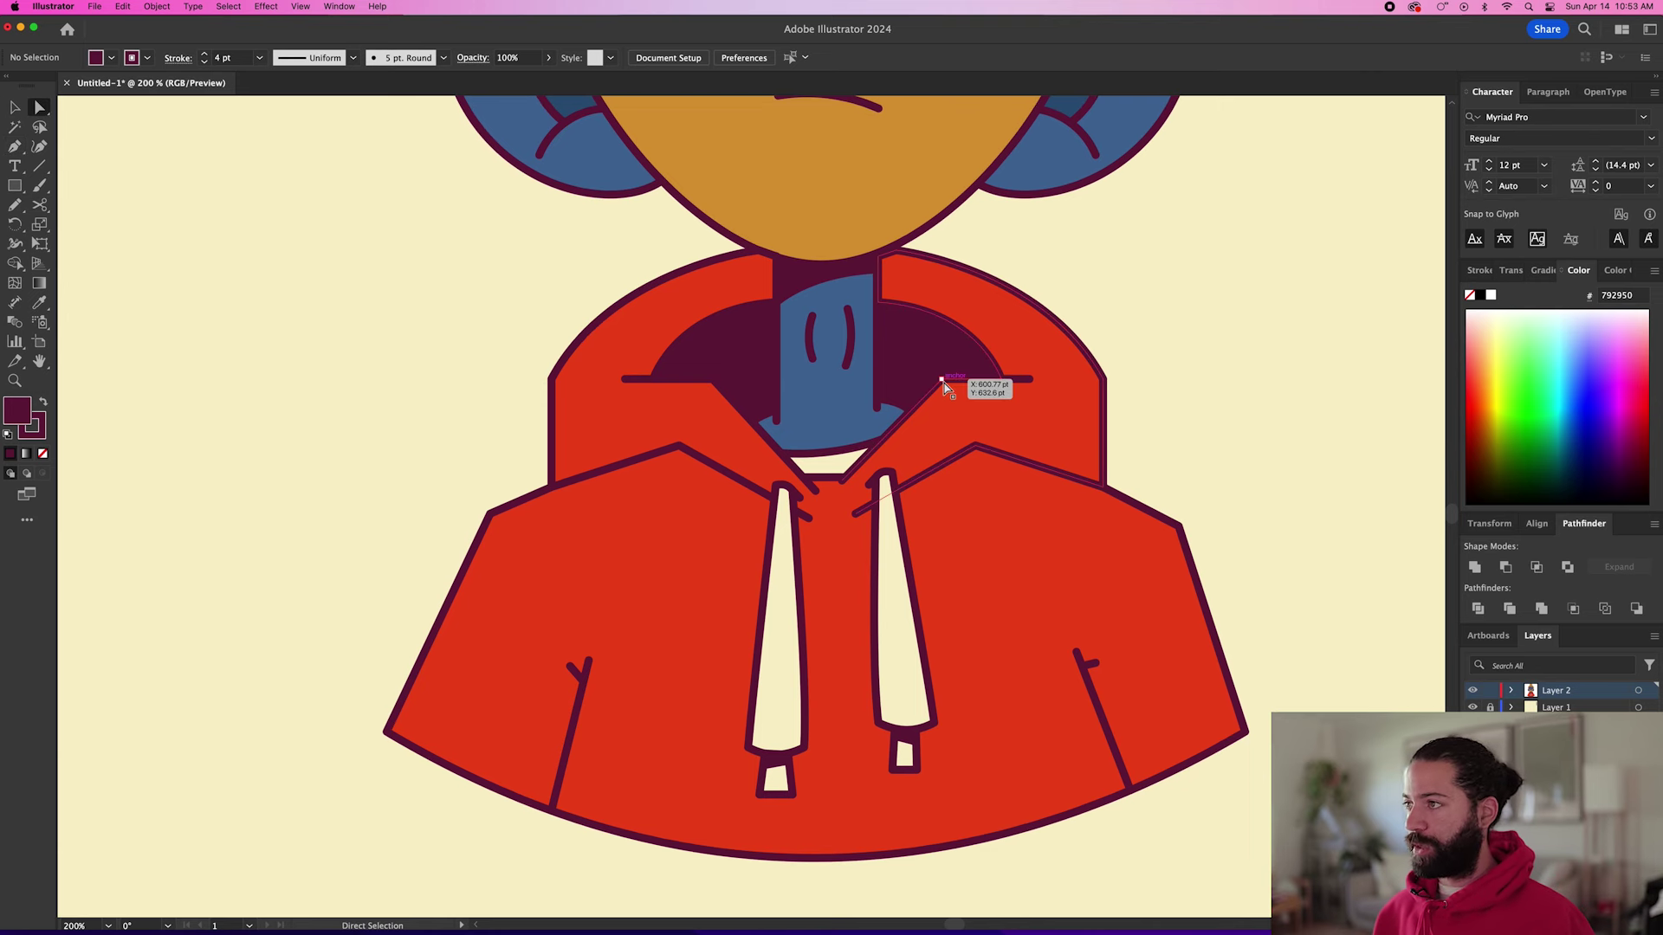
left_click(943, 380)
left_click(709, 391, "shift")
left_click_drag(709, 396, 688, 444)
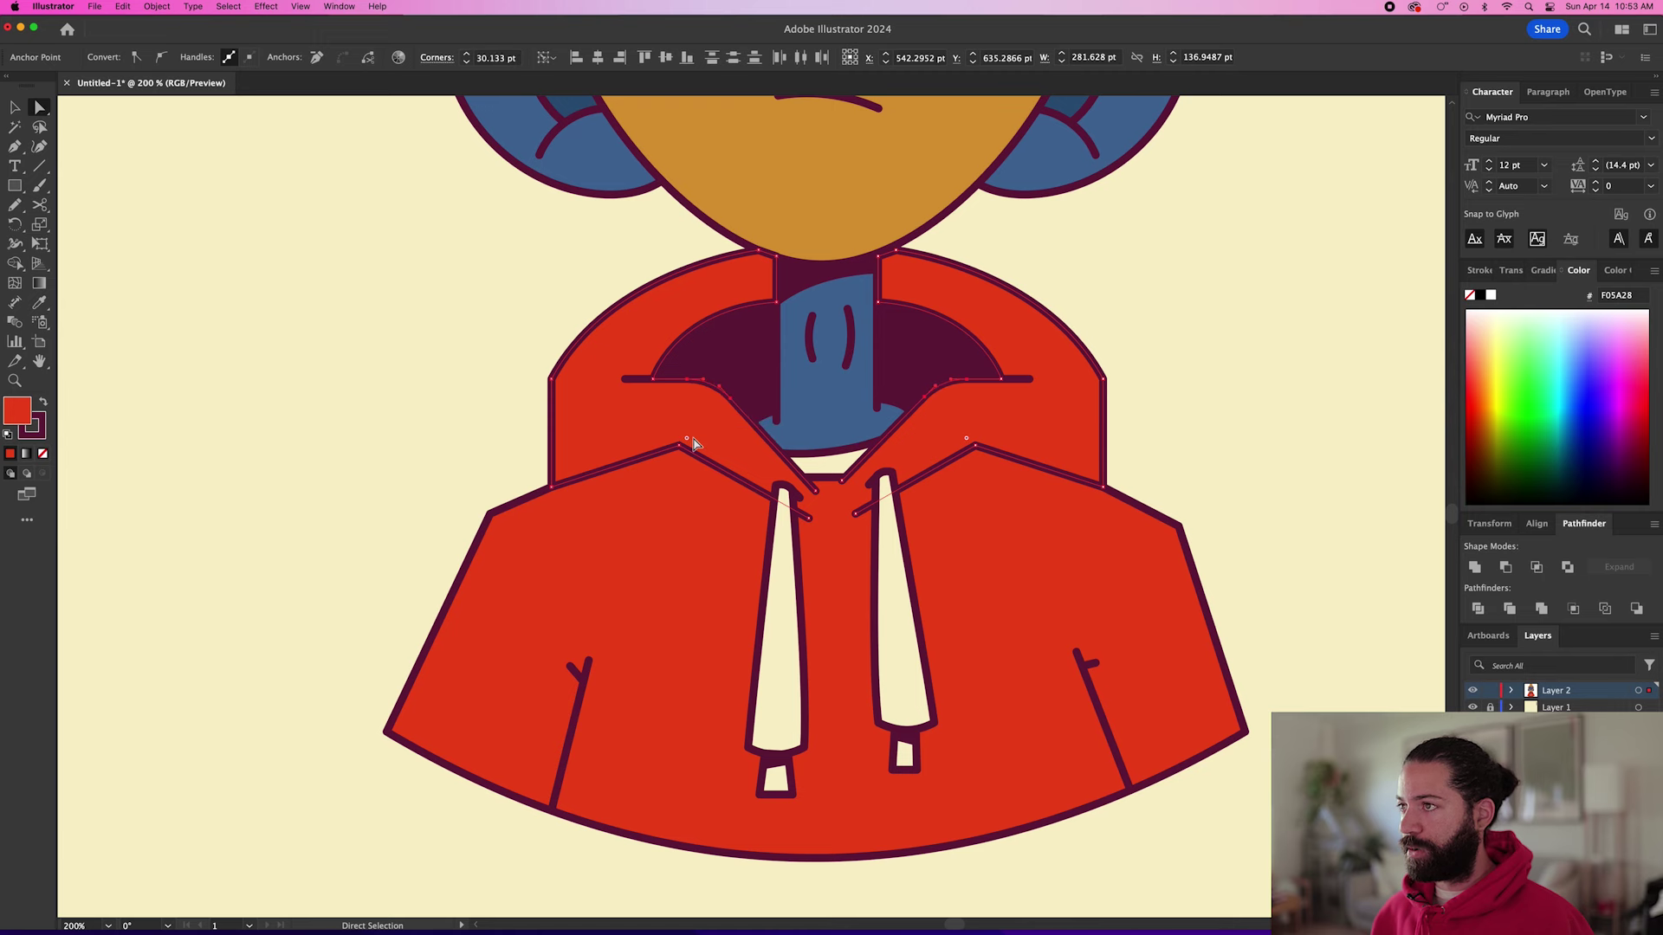
left_click(1226, 416)
scroll(1225, 416, "down", 2)
scroll(861, 482, "up", 1)
left_click(857, 460)
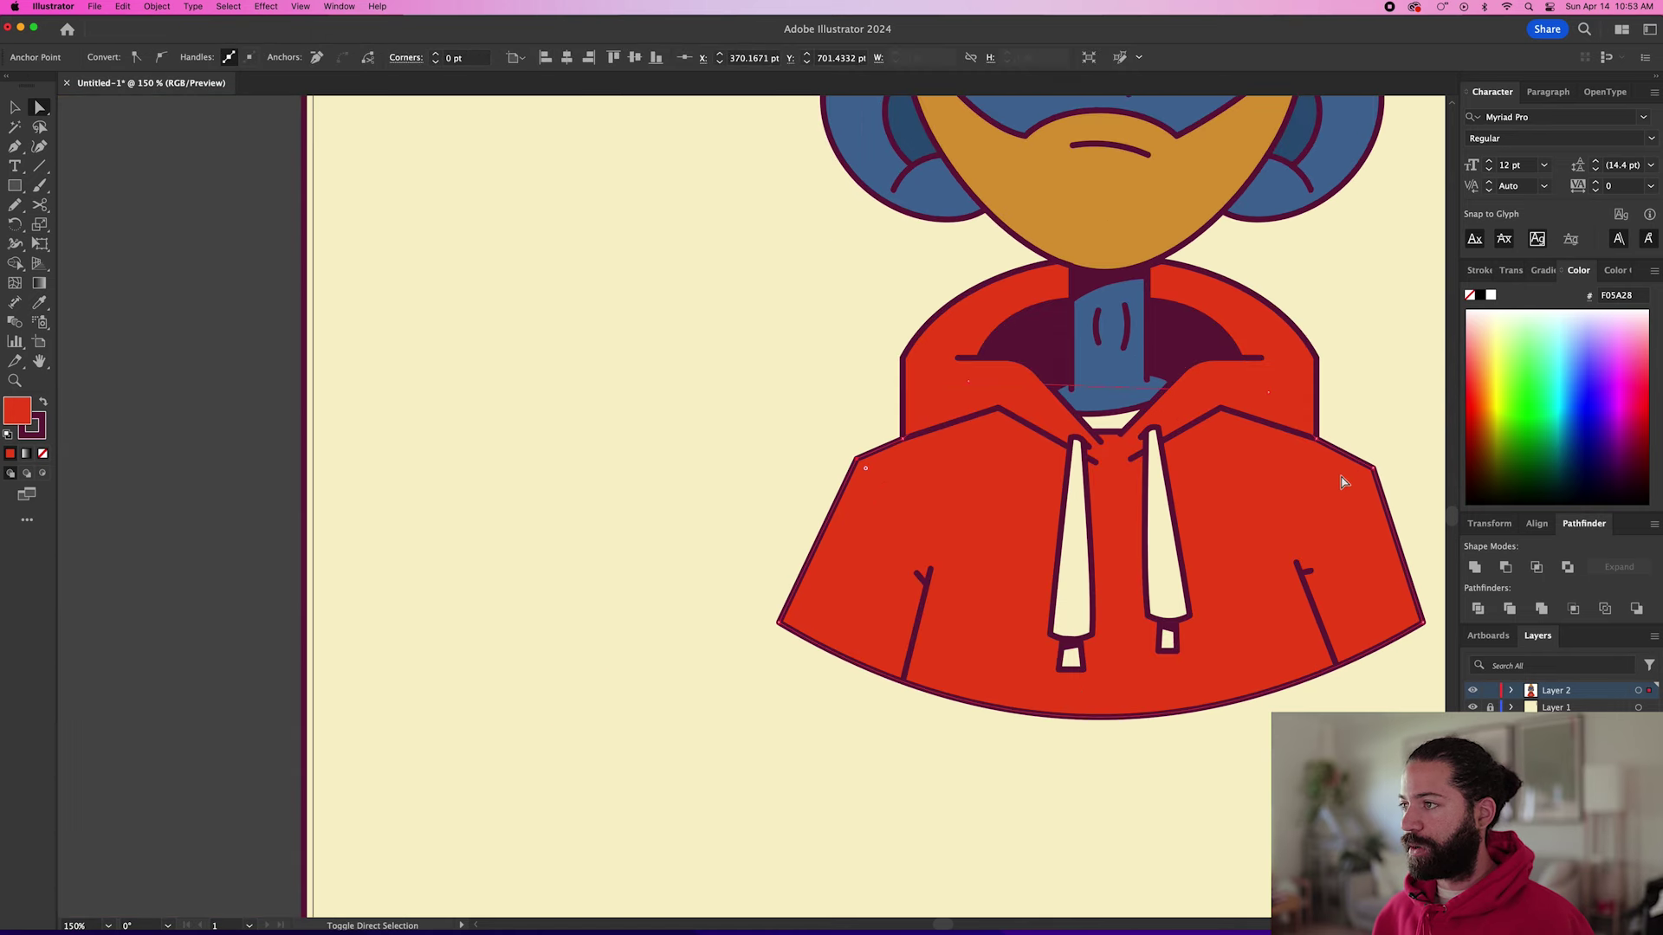
left_click(1374, 468, "shift")
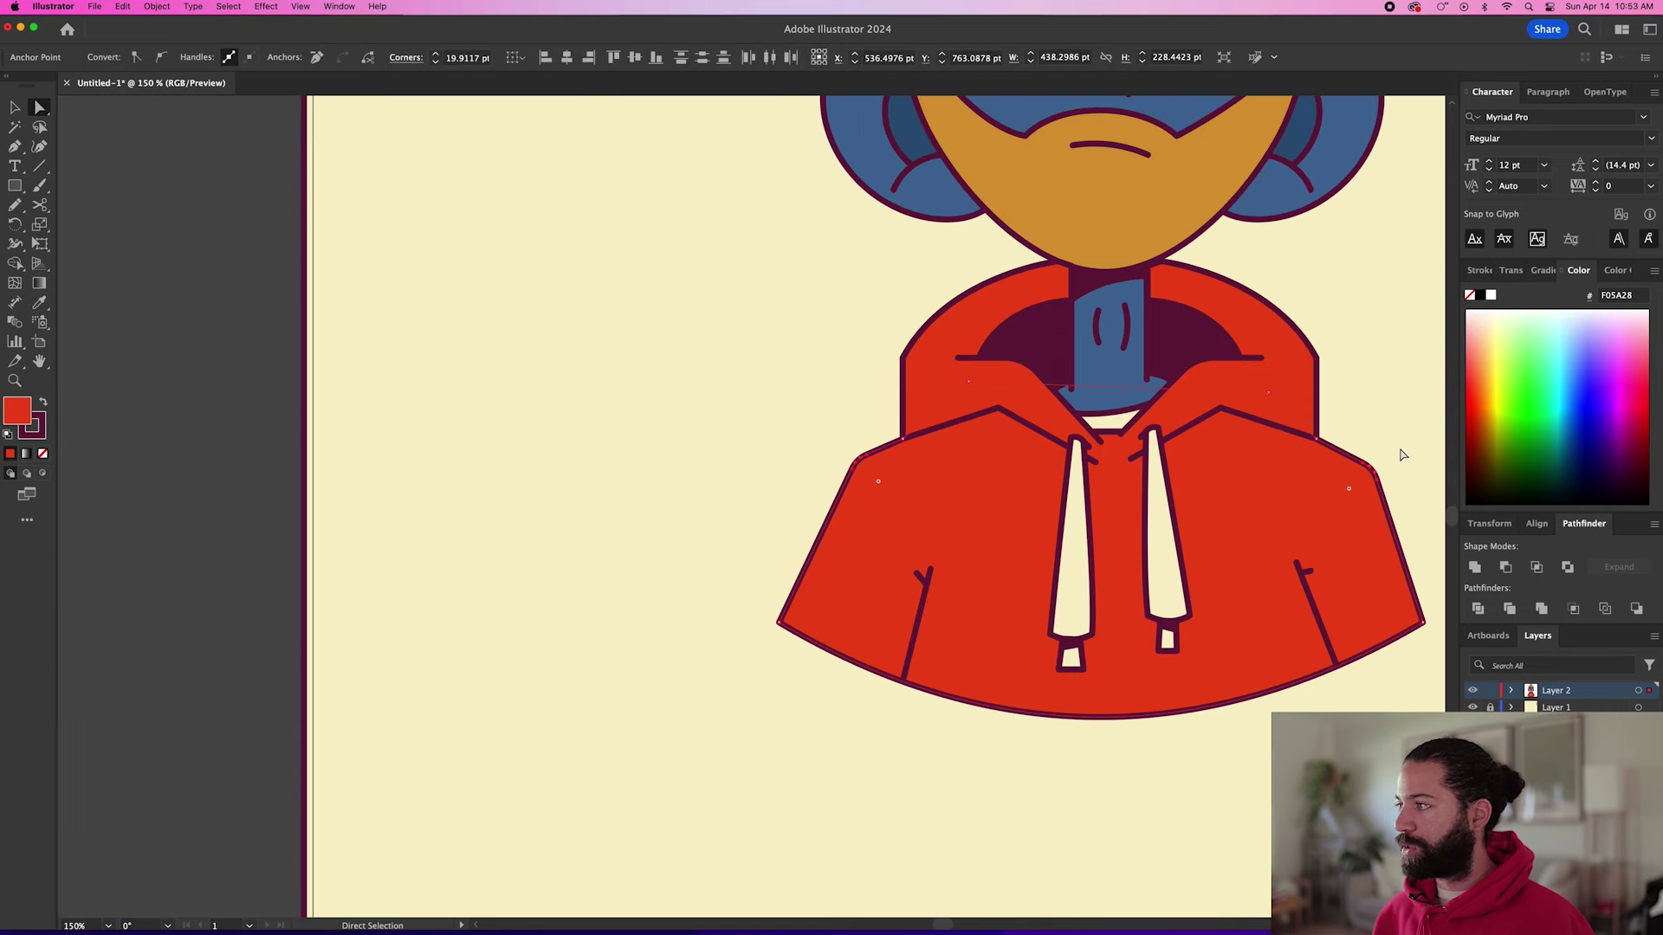
left_click(1375, 447)
left_click_drag(1383, 422, 1128, 468)
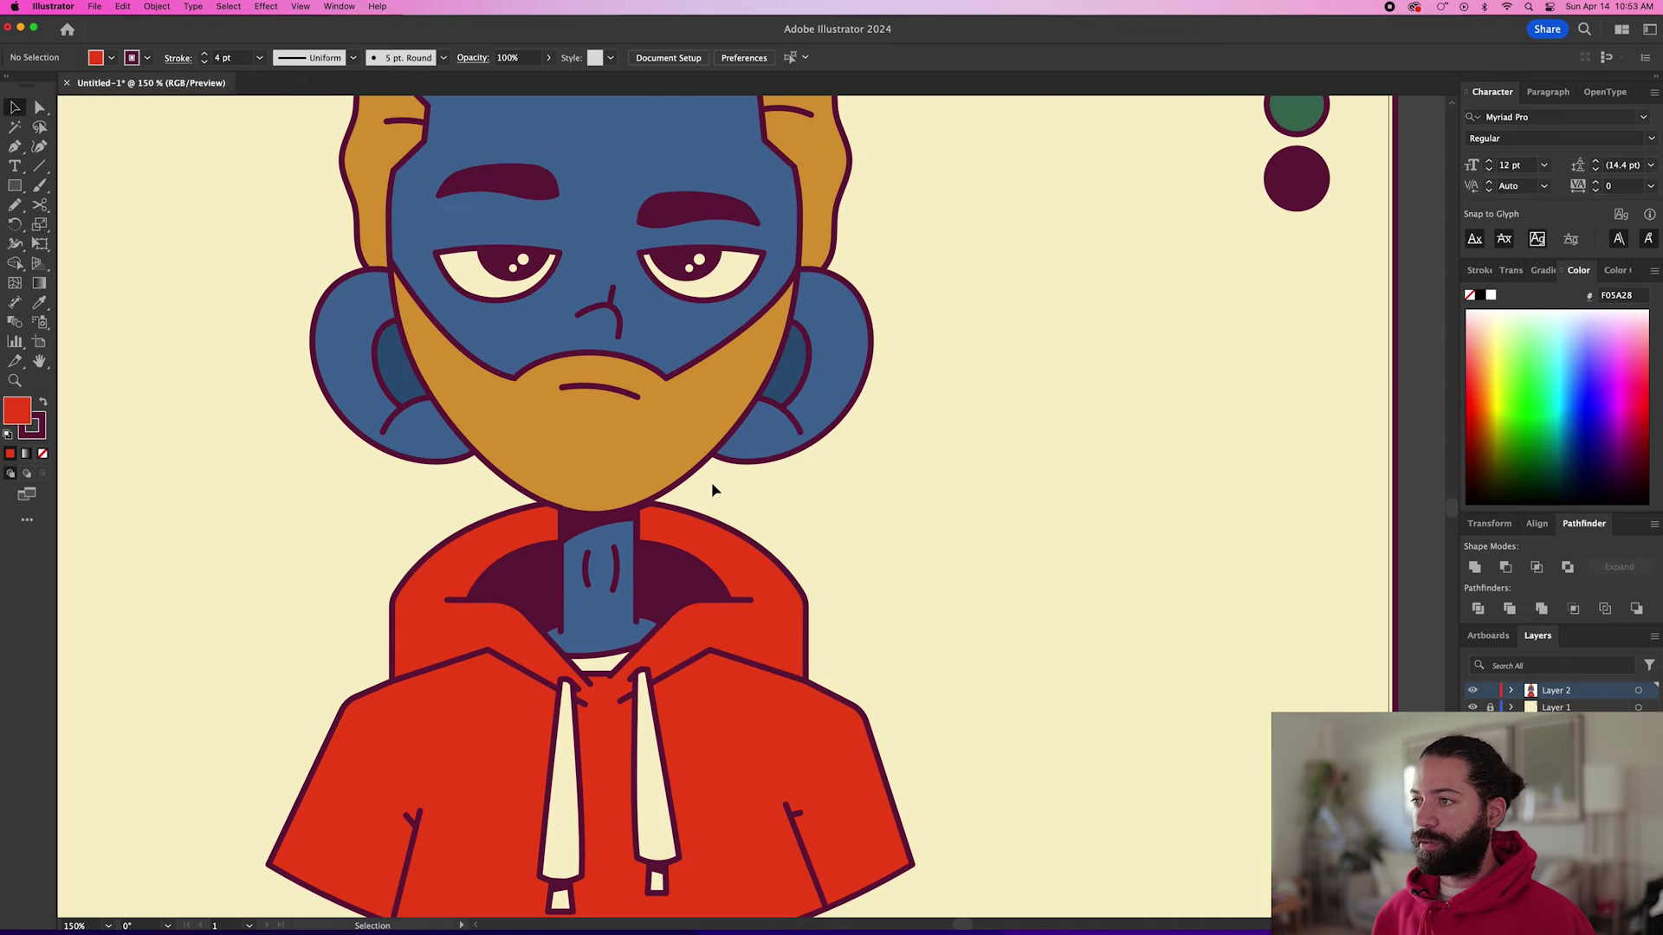
Move the head group slightly down and right over the neck, without tilting it.
left_click(676, 444)
scroll(752, 454, "down", 1)
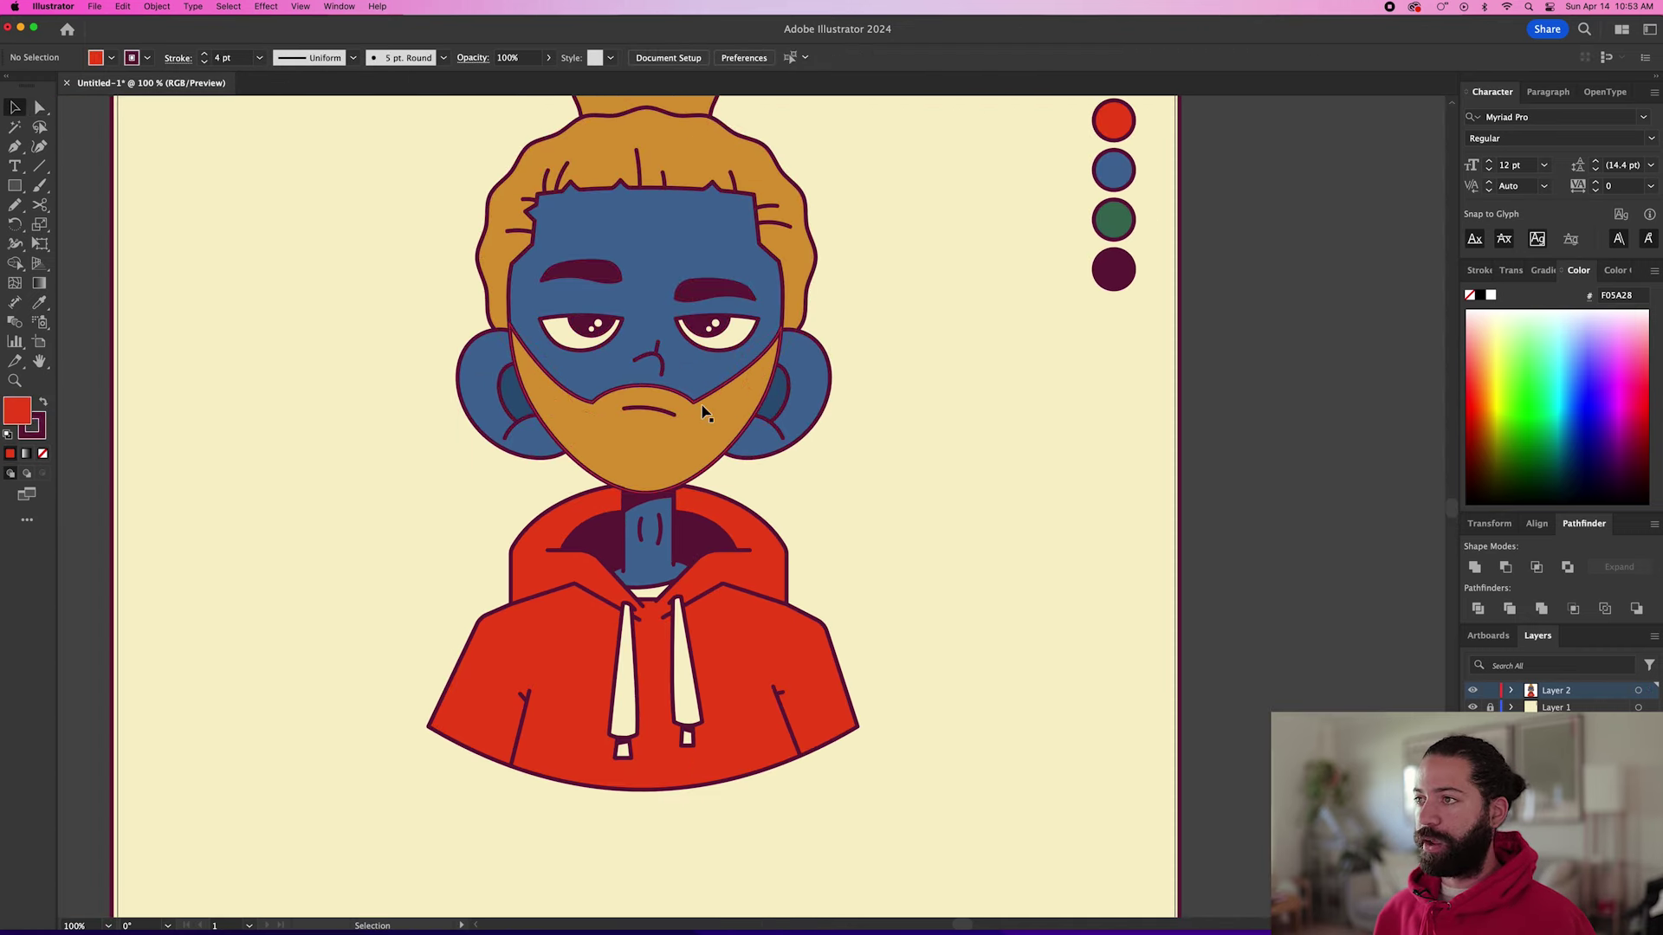
left_click_drag(830, 494, 801, 515)
key("super+z")
left_click_drag(678, 391, 700, 398)
Inside the neck group, lower the bracket lines and the dark shadow band.
left_click(646, 540)
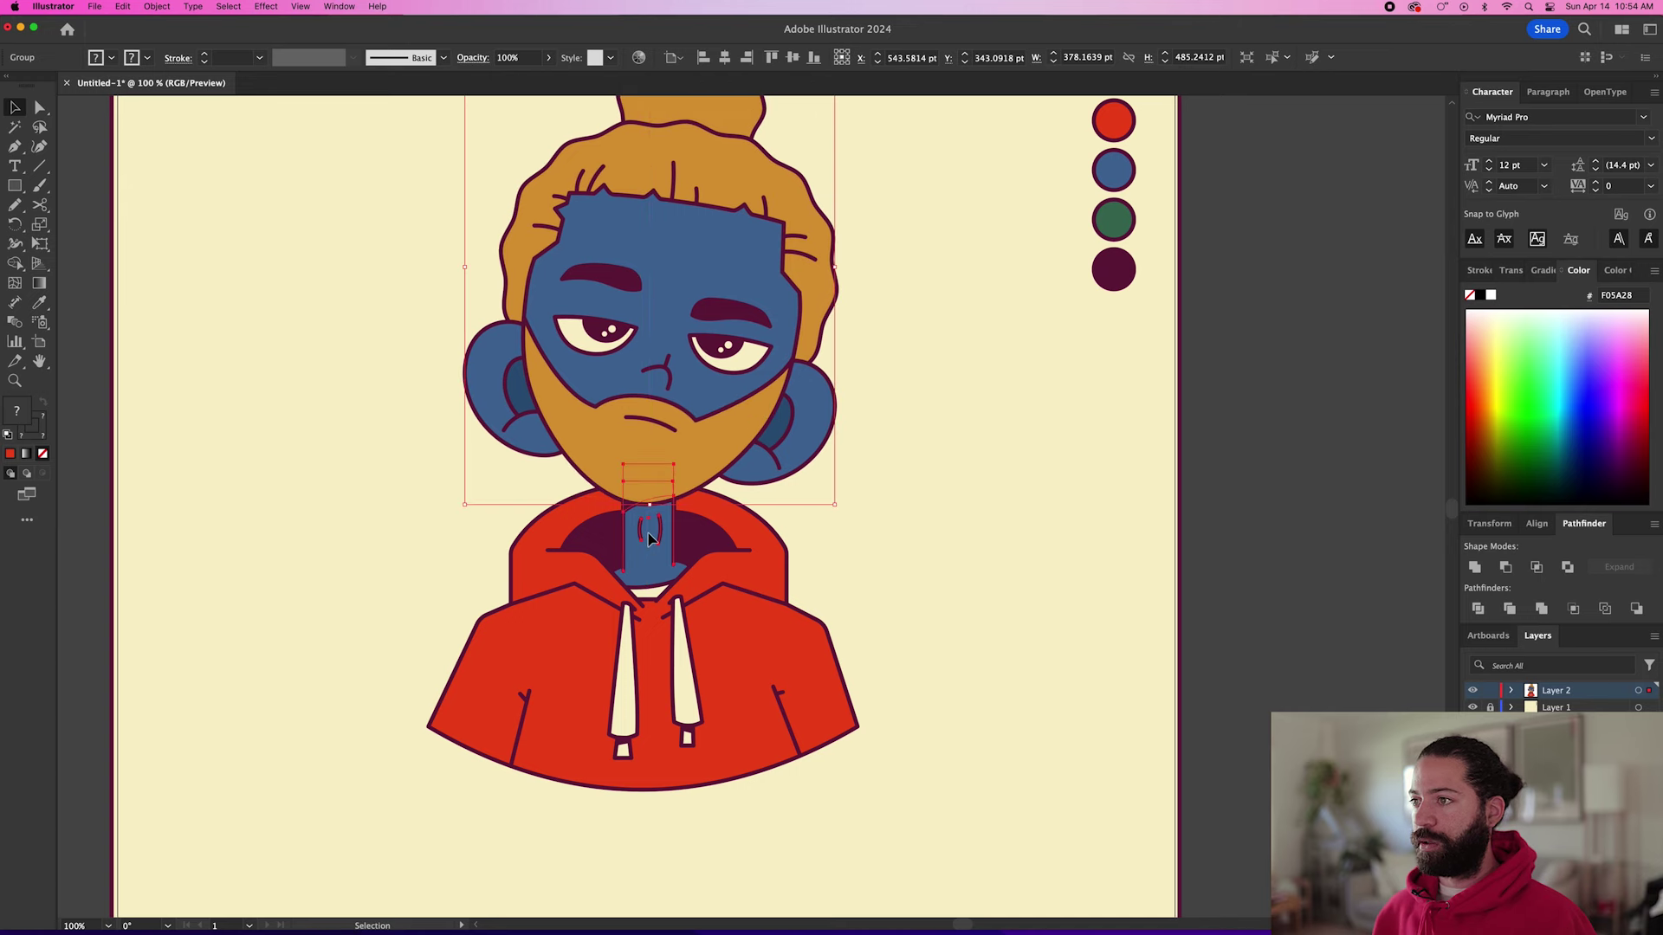
key("super+equal")
double_click(650, 532)
key("super+equal")
key("super+equal")
key("super+equal")
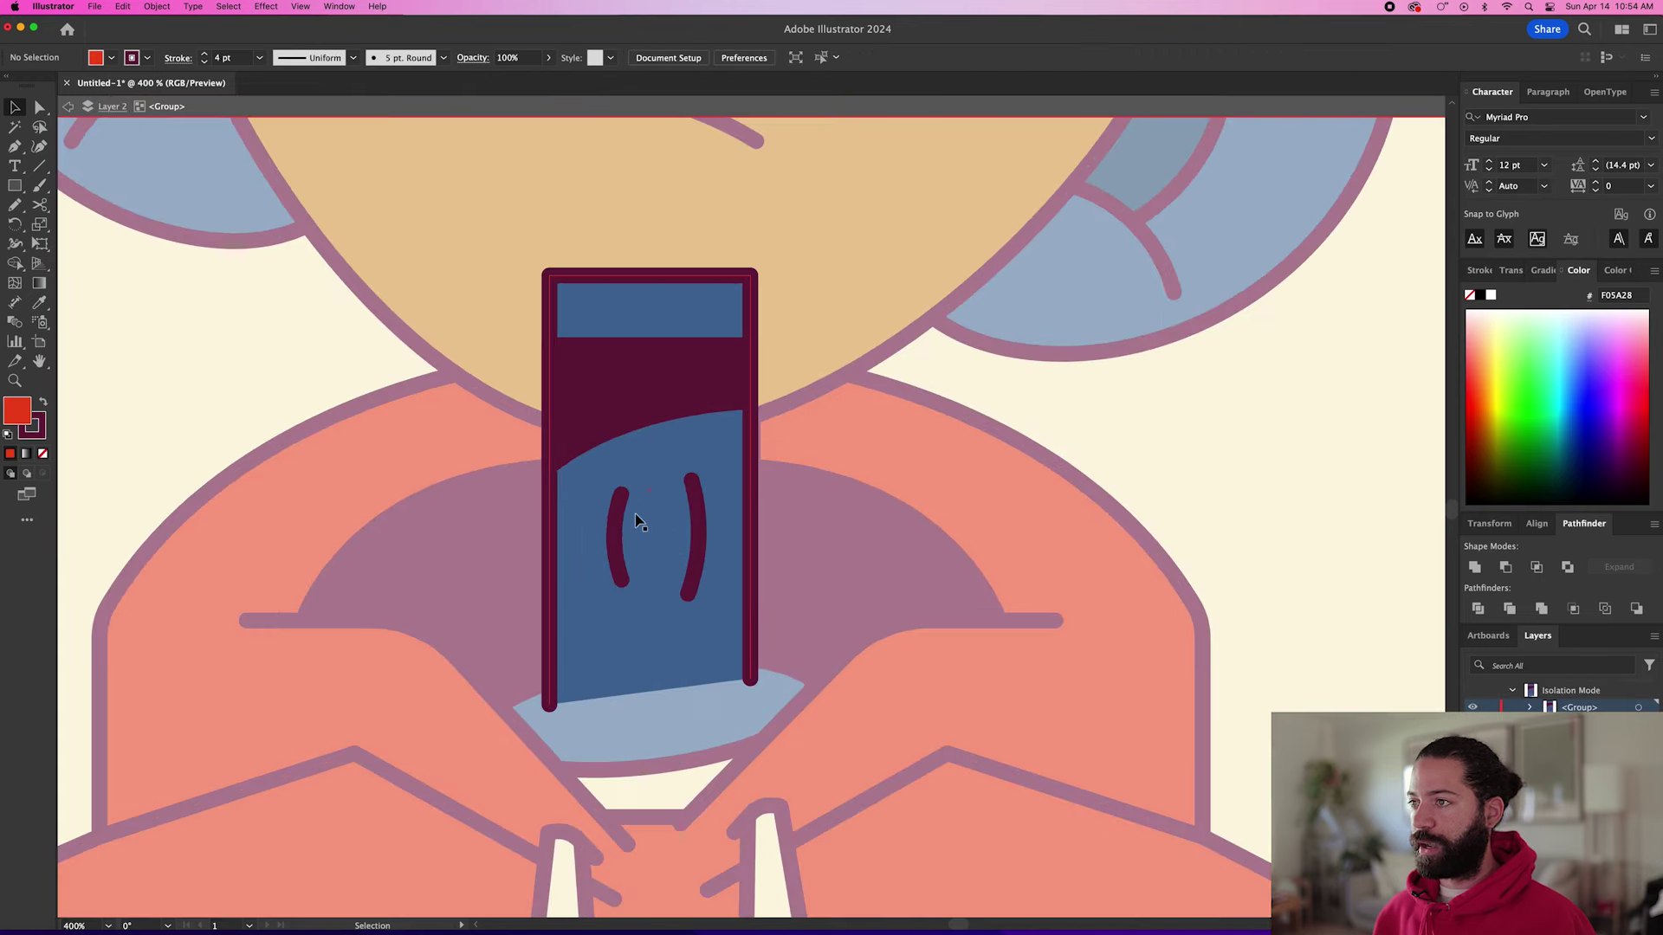
left_click(698, 520)
left_click_drag(699, 513, 699, 546)
left_click_drag(664, 396, 668, 451)
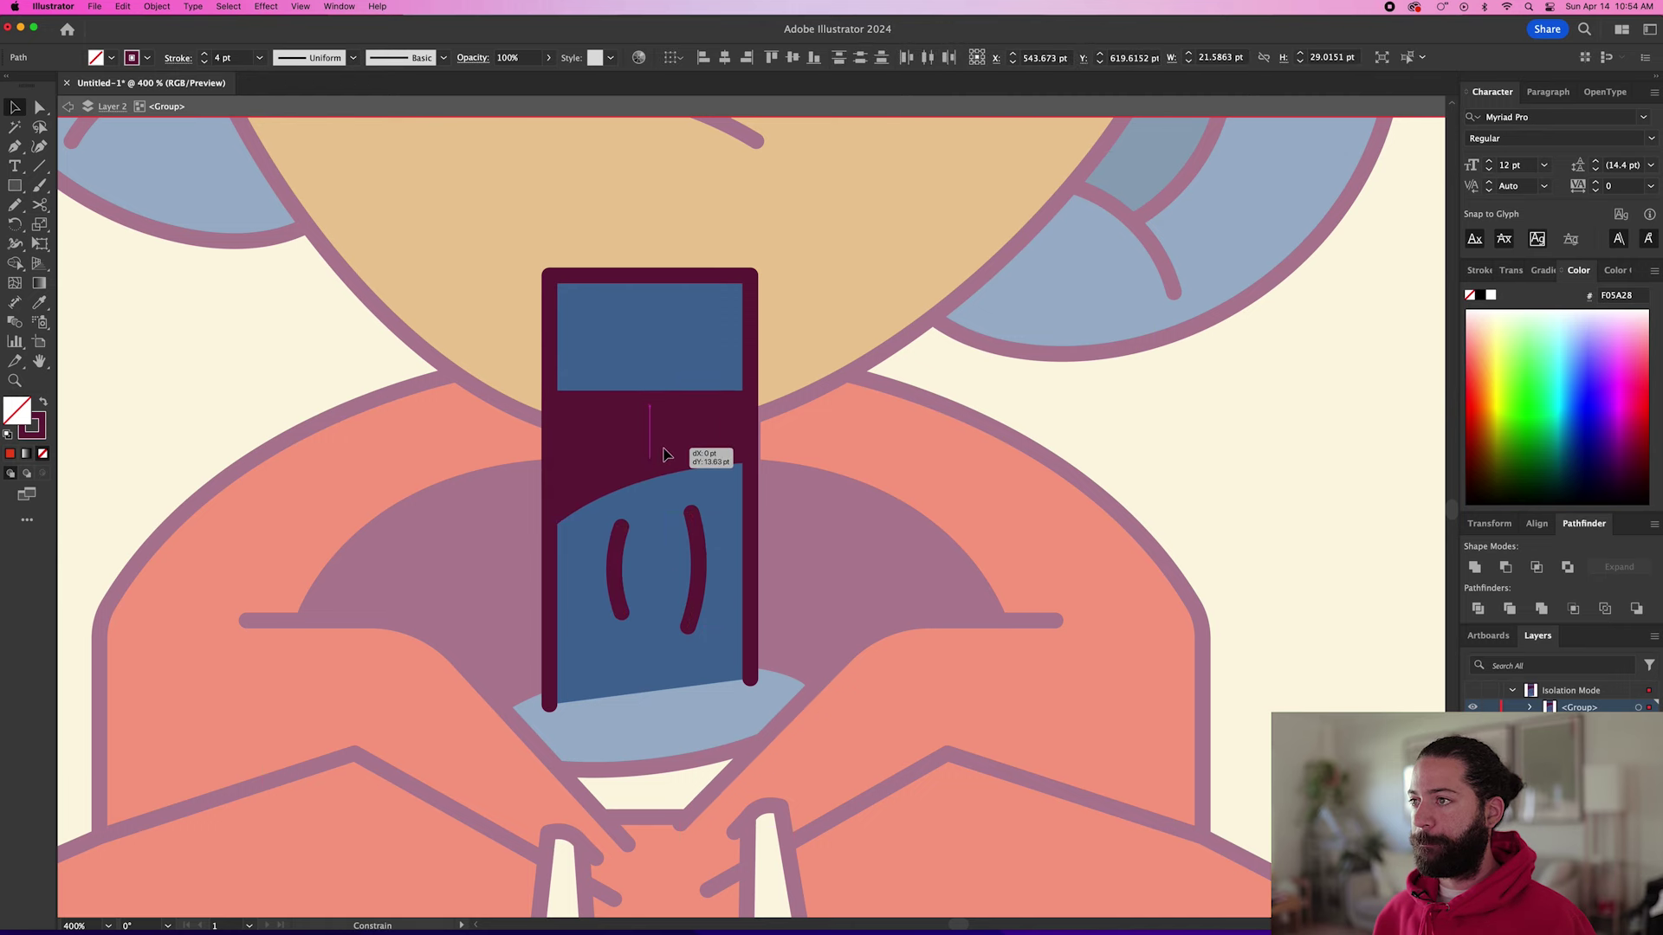
double_click(1135, 430)
key("super+0")
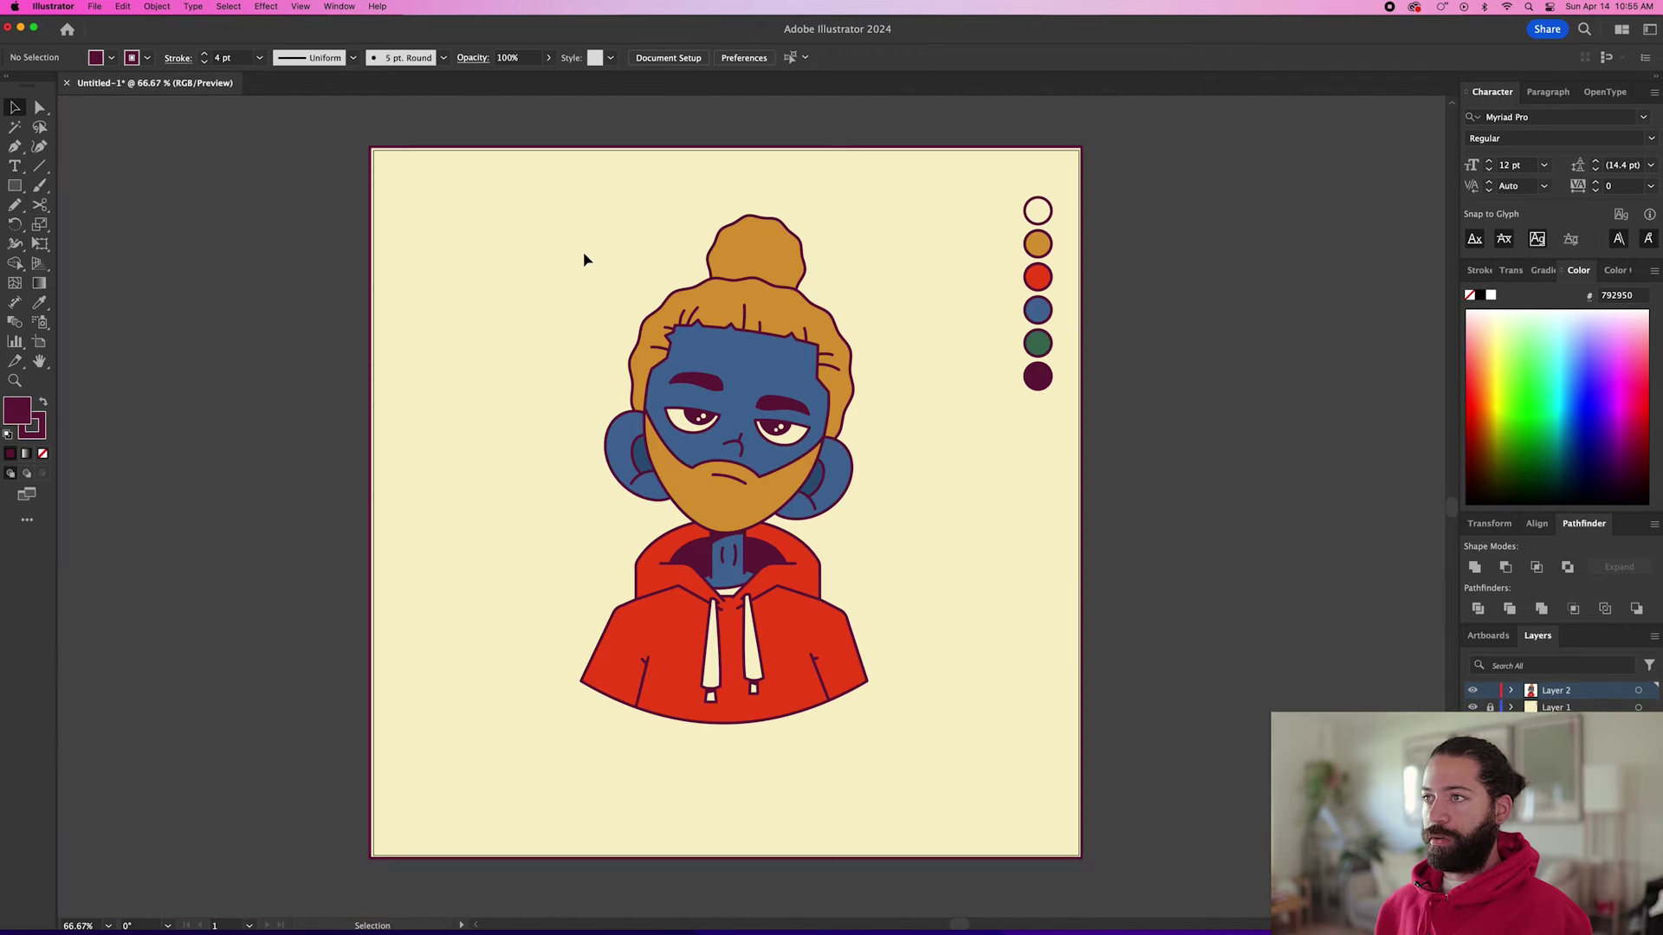
Nudge the character down slightly and draw a large maroon circle around the face.
left_click_drag(968, 776, 969, 778)
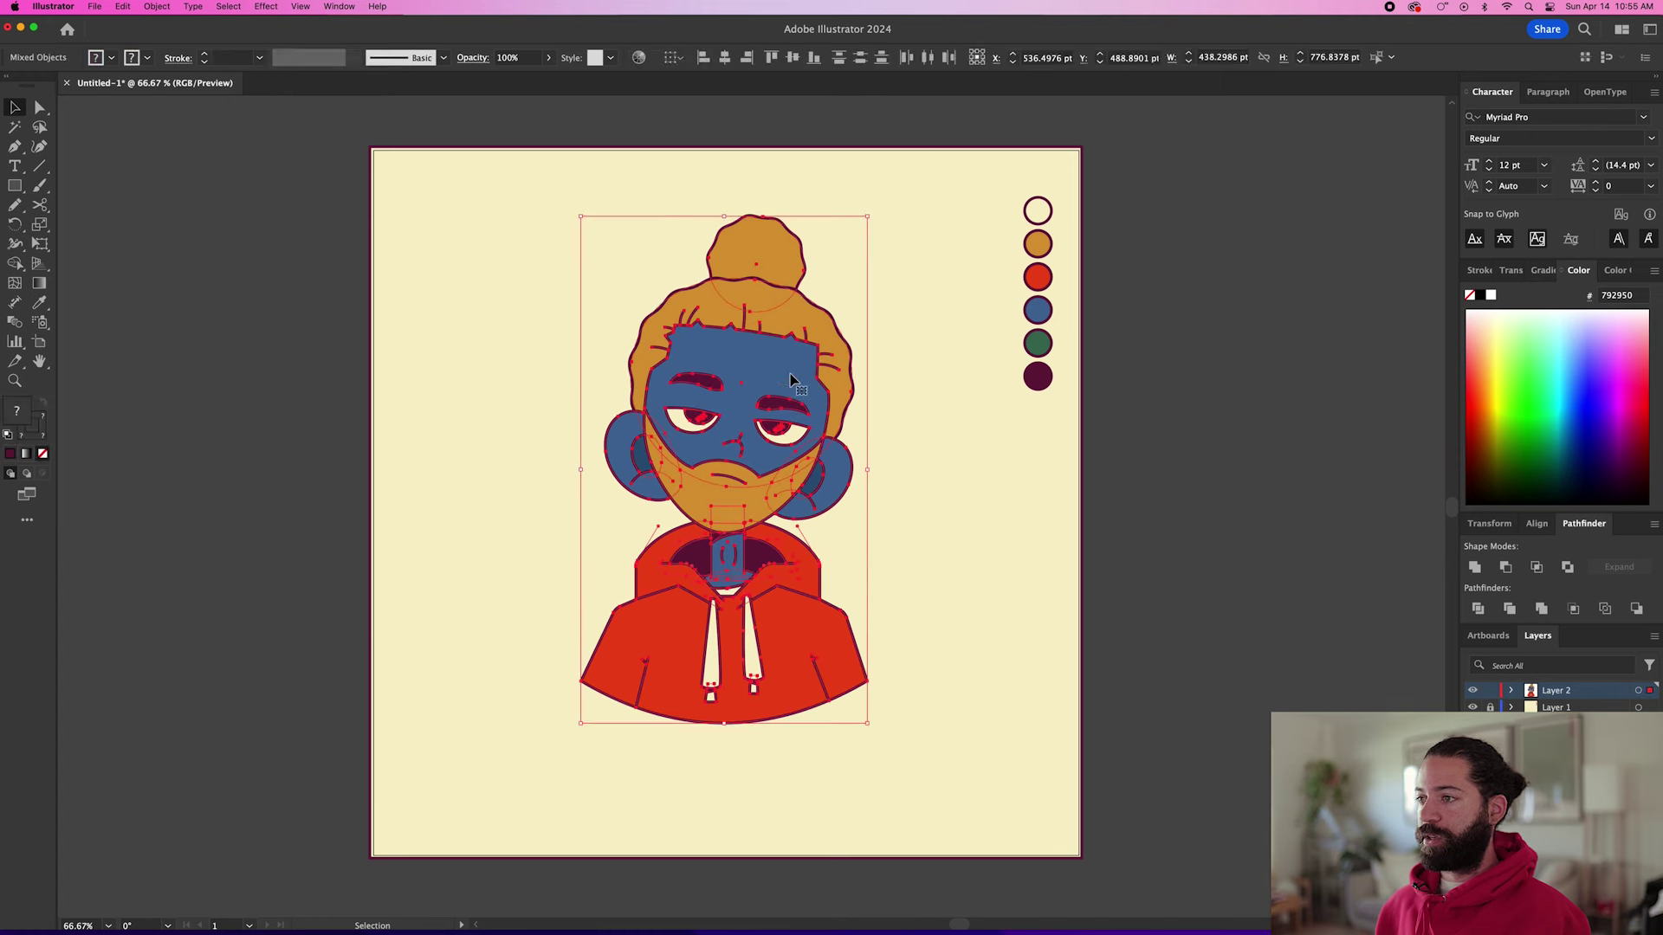
left_click_drag(758, 356, 759, 374)
left_click(898, 417)
key("l")
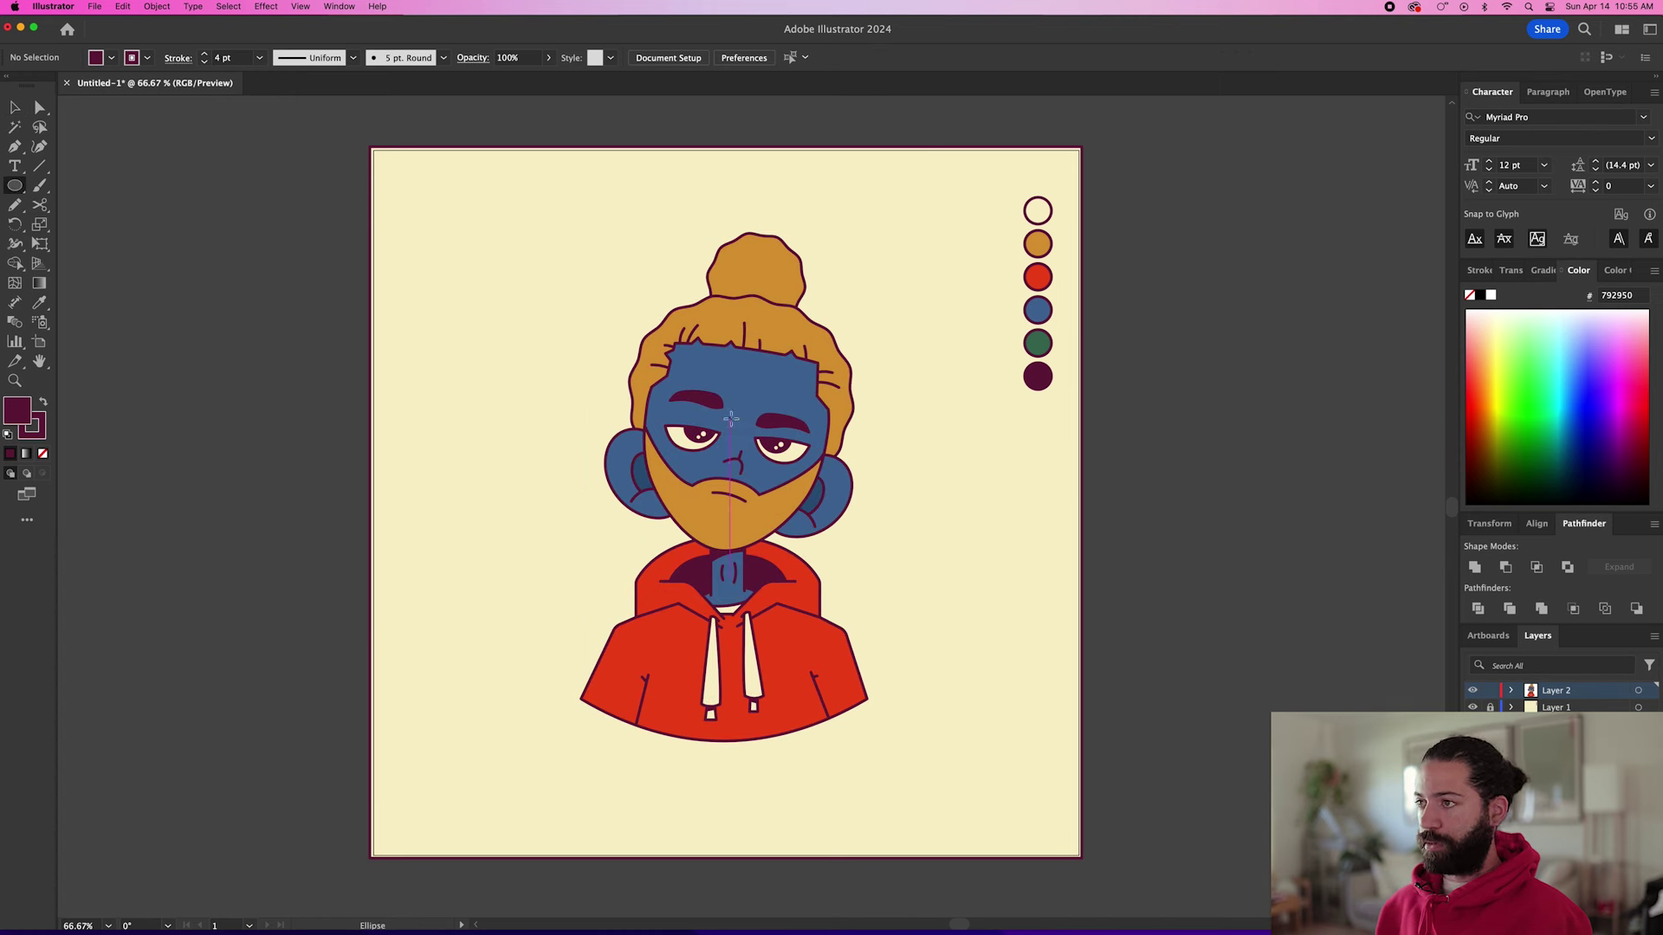
left_click_drag(738, 431, 1031, 732)
key("v")
left_click_drag(817, 539, 809, 587)
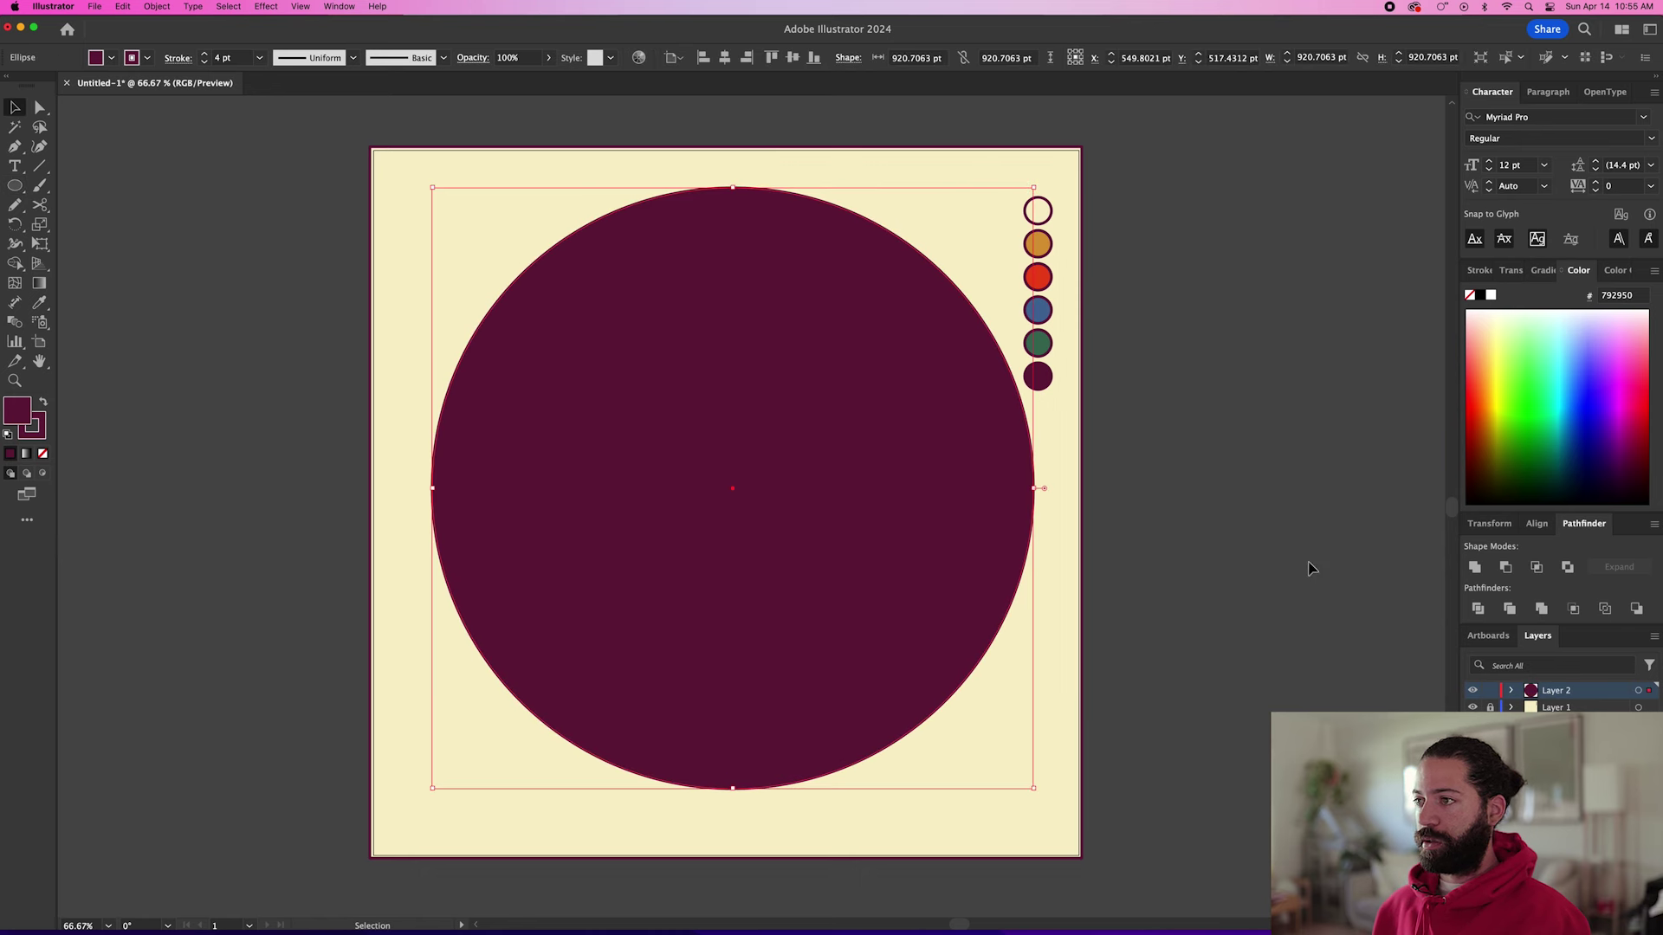
Centre the circle horizontally and vertically on the artboard and send it behind the character.
left_click(1542, 524)
left_click(1504, 568)
left_click(1619, 567)
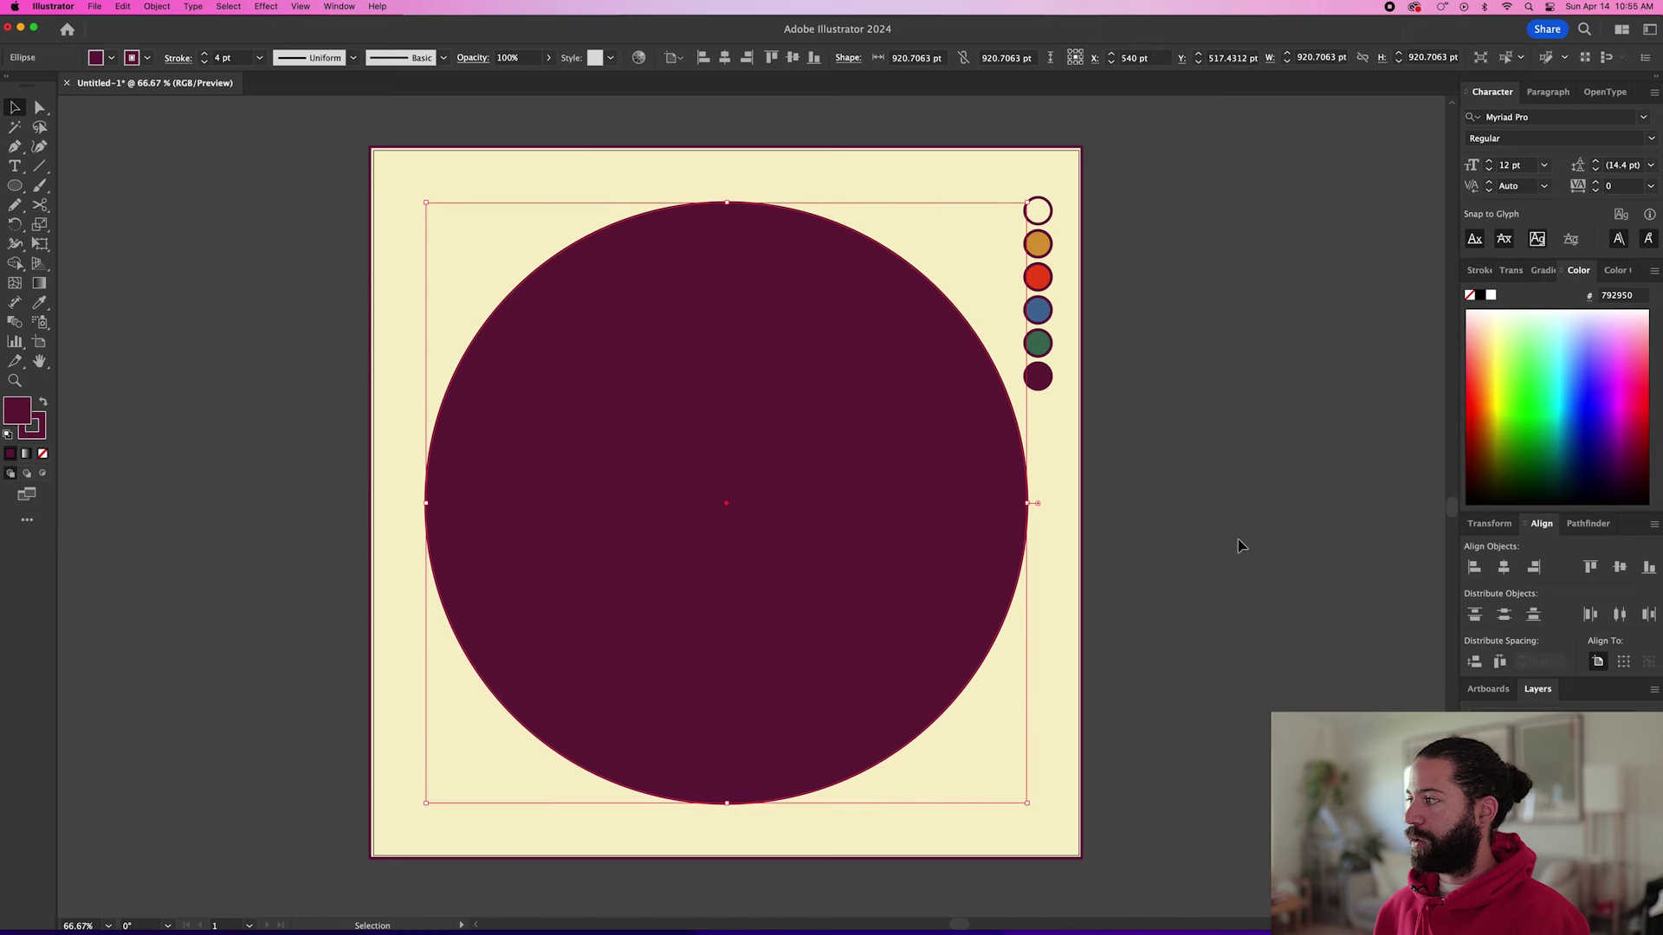
key("super+bracketleft")
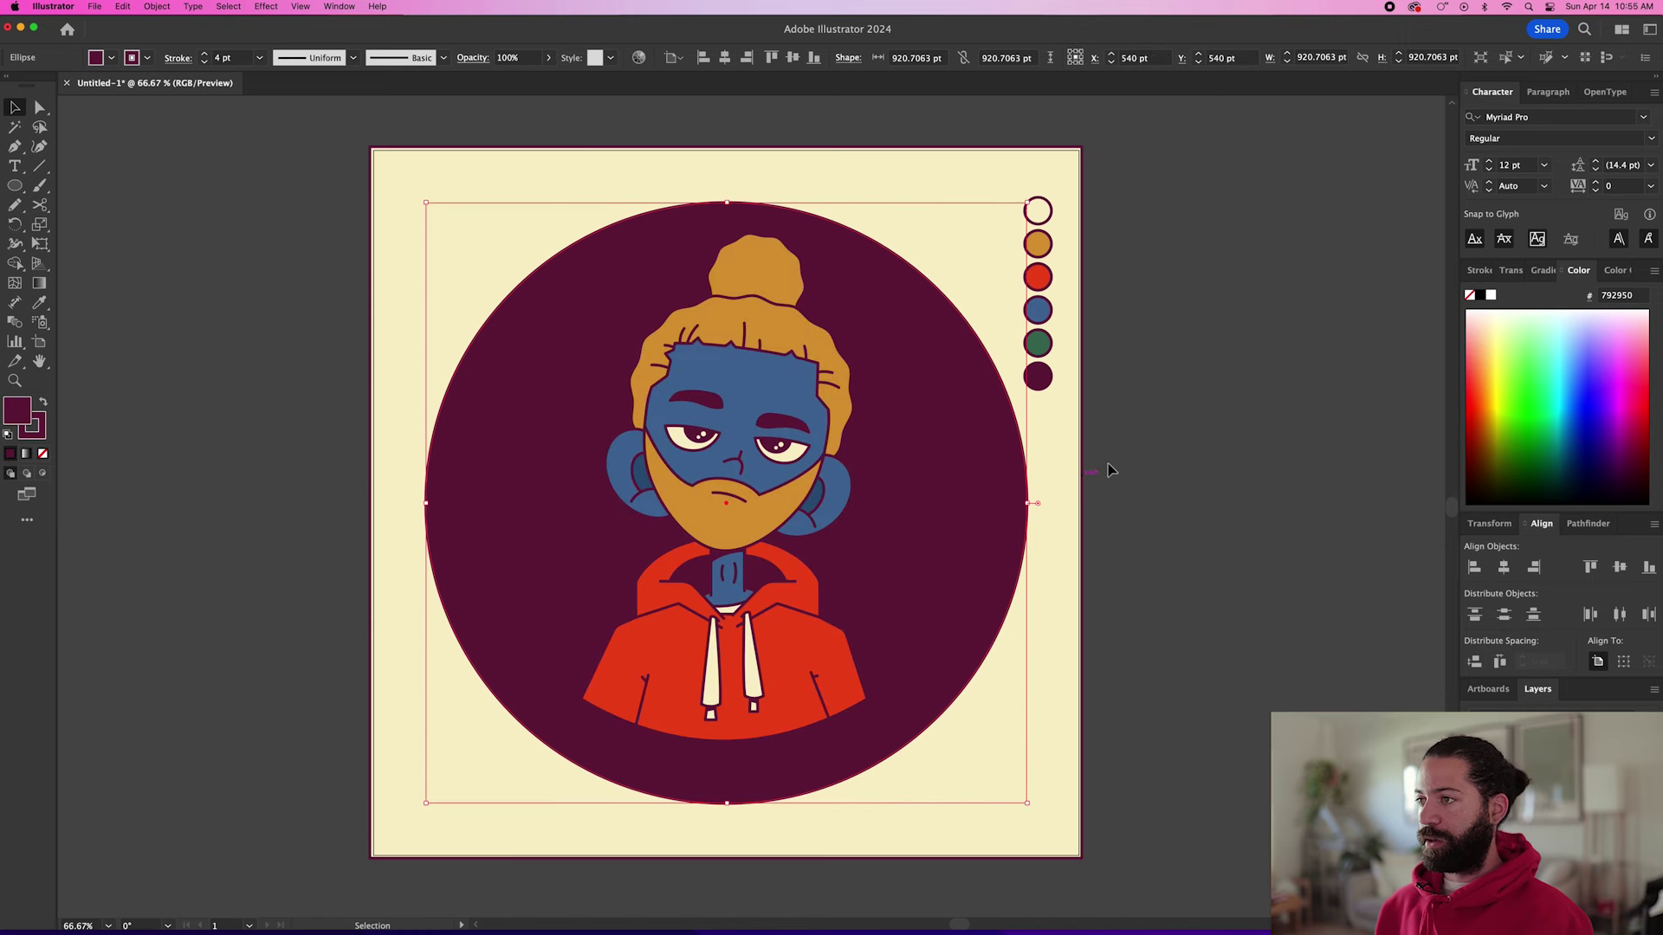
left_click(1161, 440)
Give the circle a cream fill with a maroon outline and shrink it to 824.5 pt.
key("i")
left_click(1033, 612)
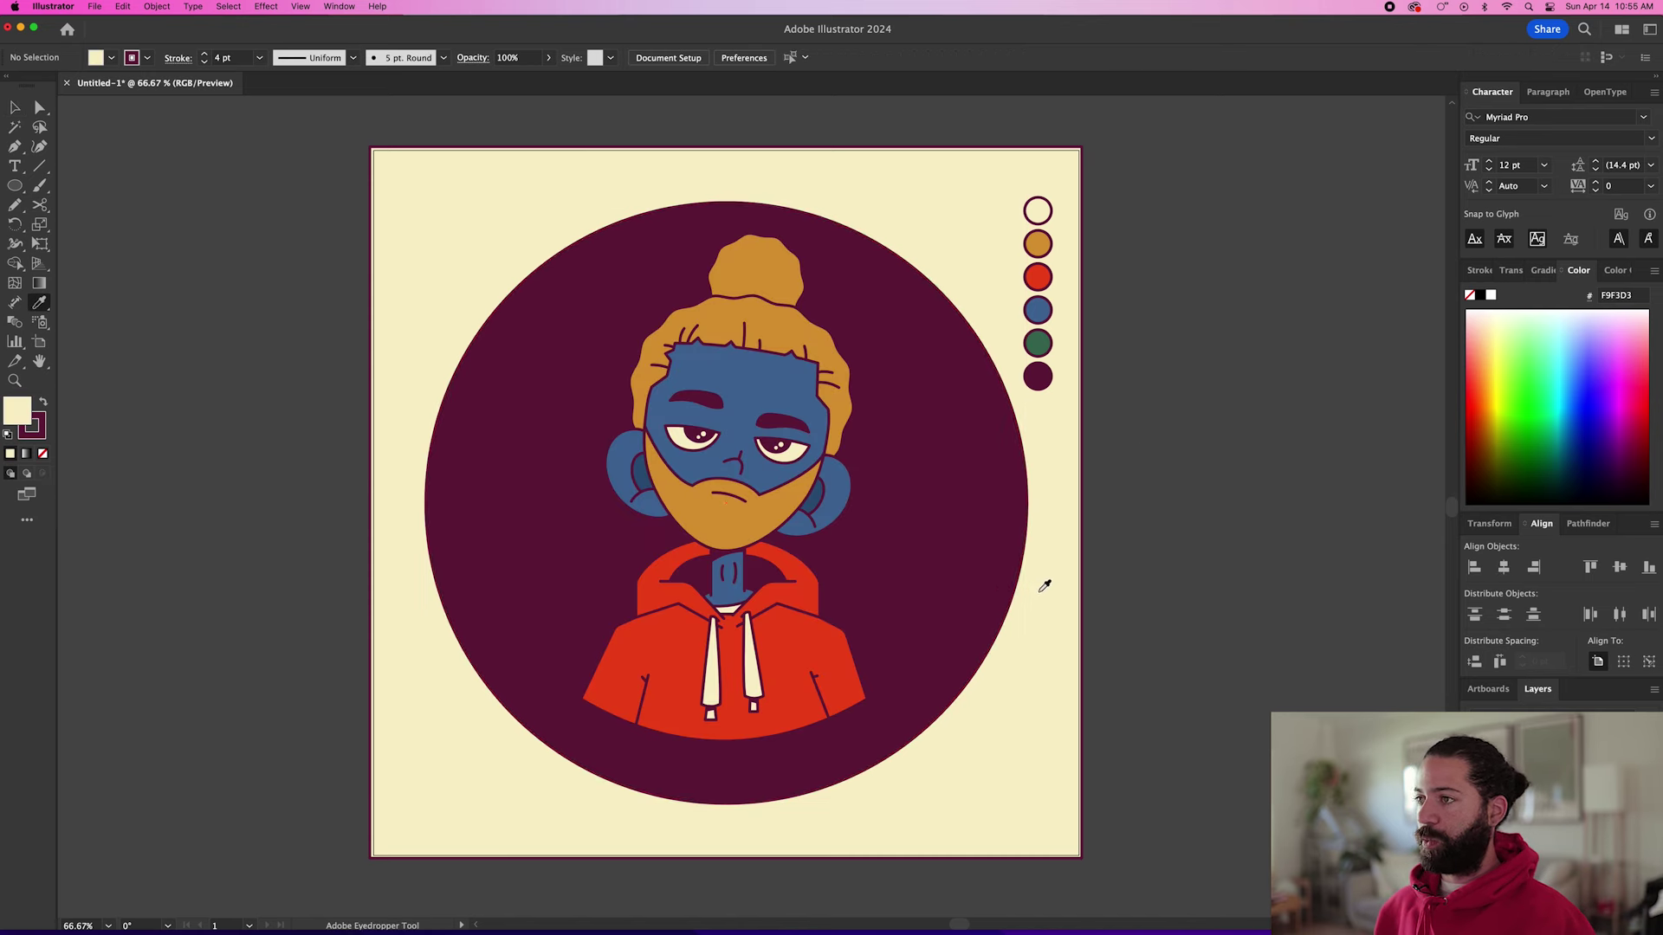
left_click(993, 569, "super")
left_click(1047, 626)
key("v")
left_click_drag(1028, 202, 996, 233)
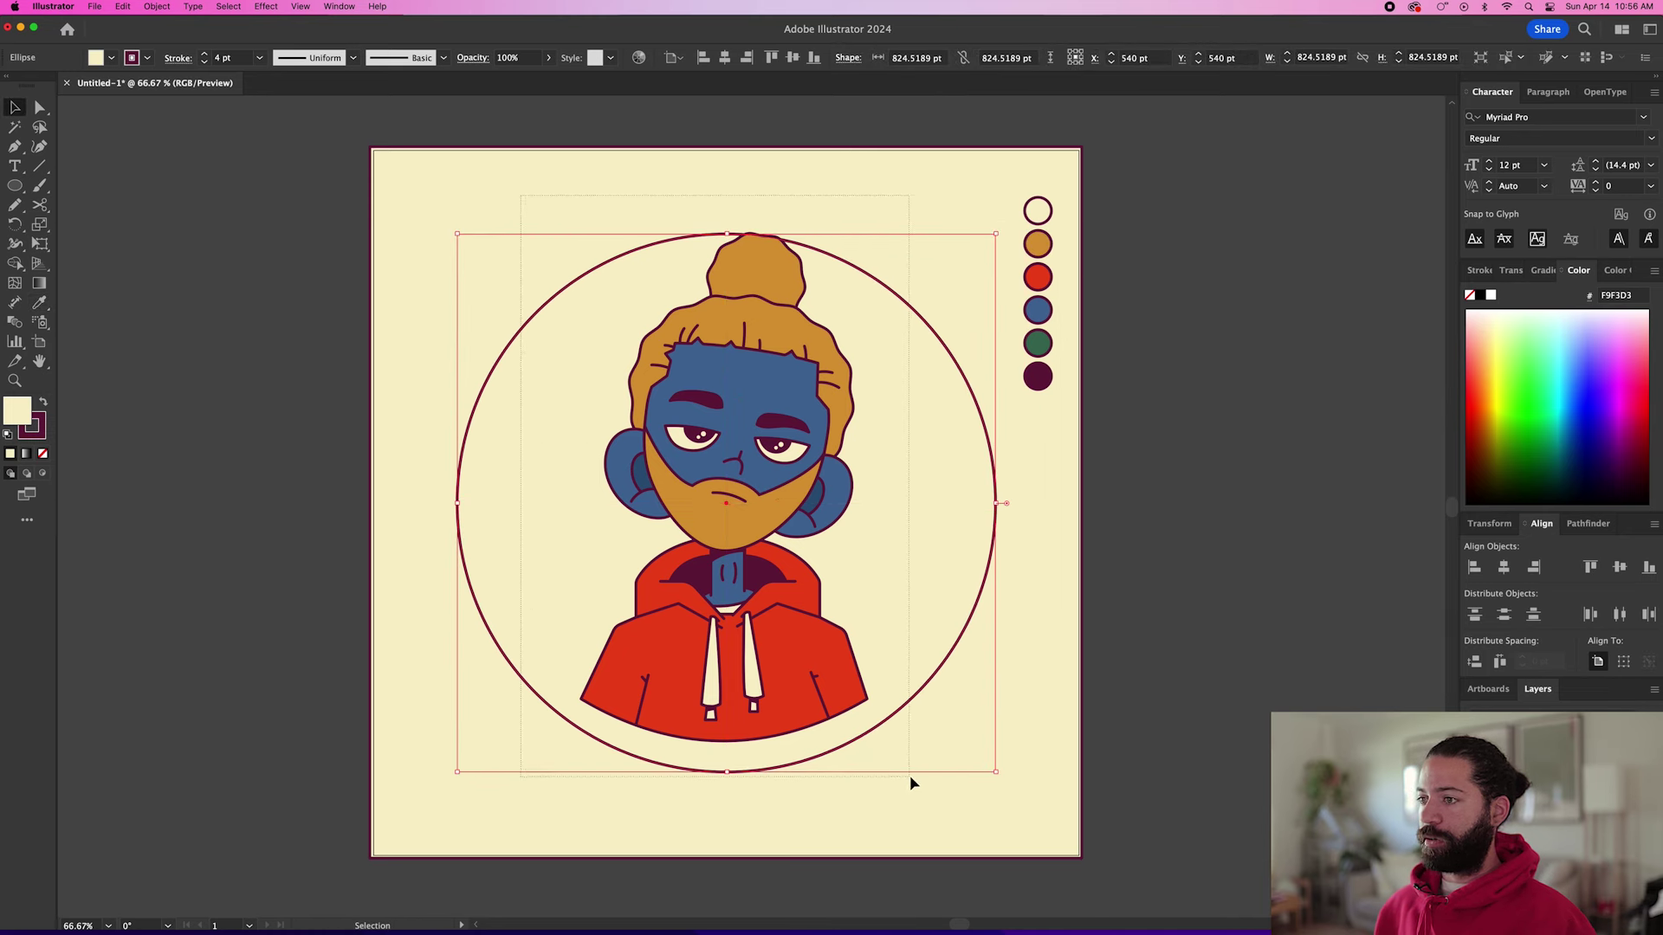
Move the character straight down onto the circle's bottom edge.
key("super+a")
left_click(918, 549, "shift")
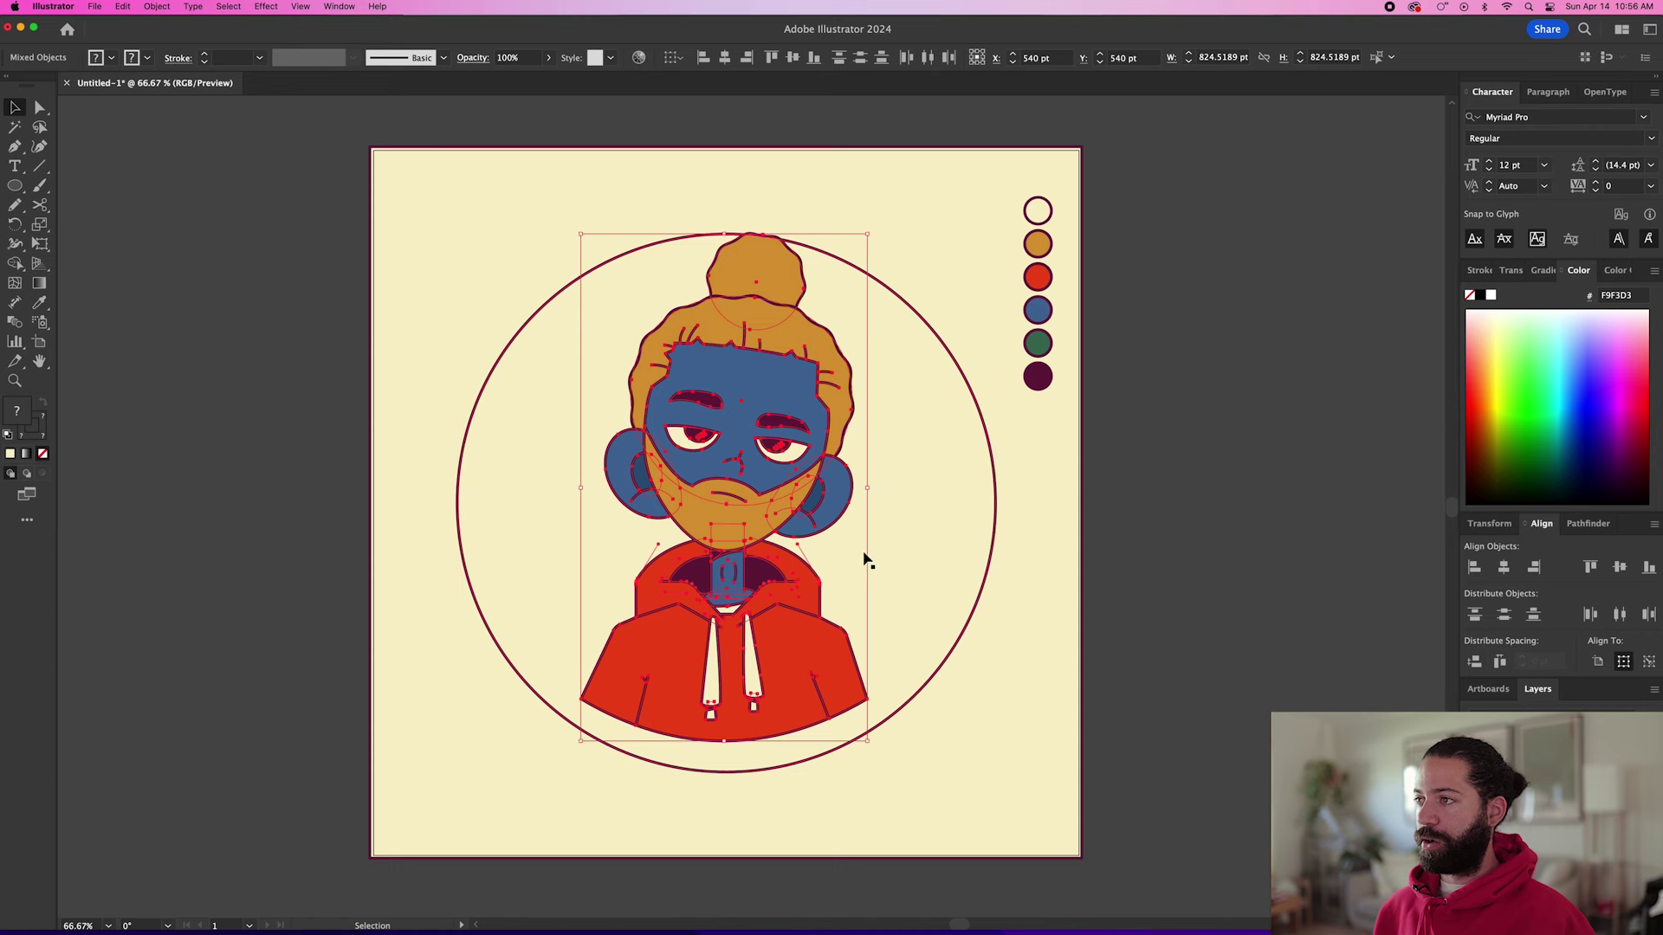
left_click_drag(741, 538, 741, 568)
Pull the hoodie's bottom corner onto the circle, bend its curve to match, and check the right pocket line.
scroll(741, 569, "up", 3)
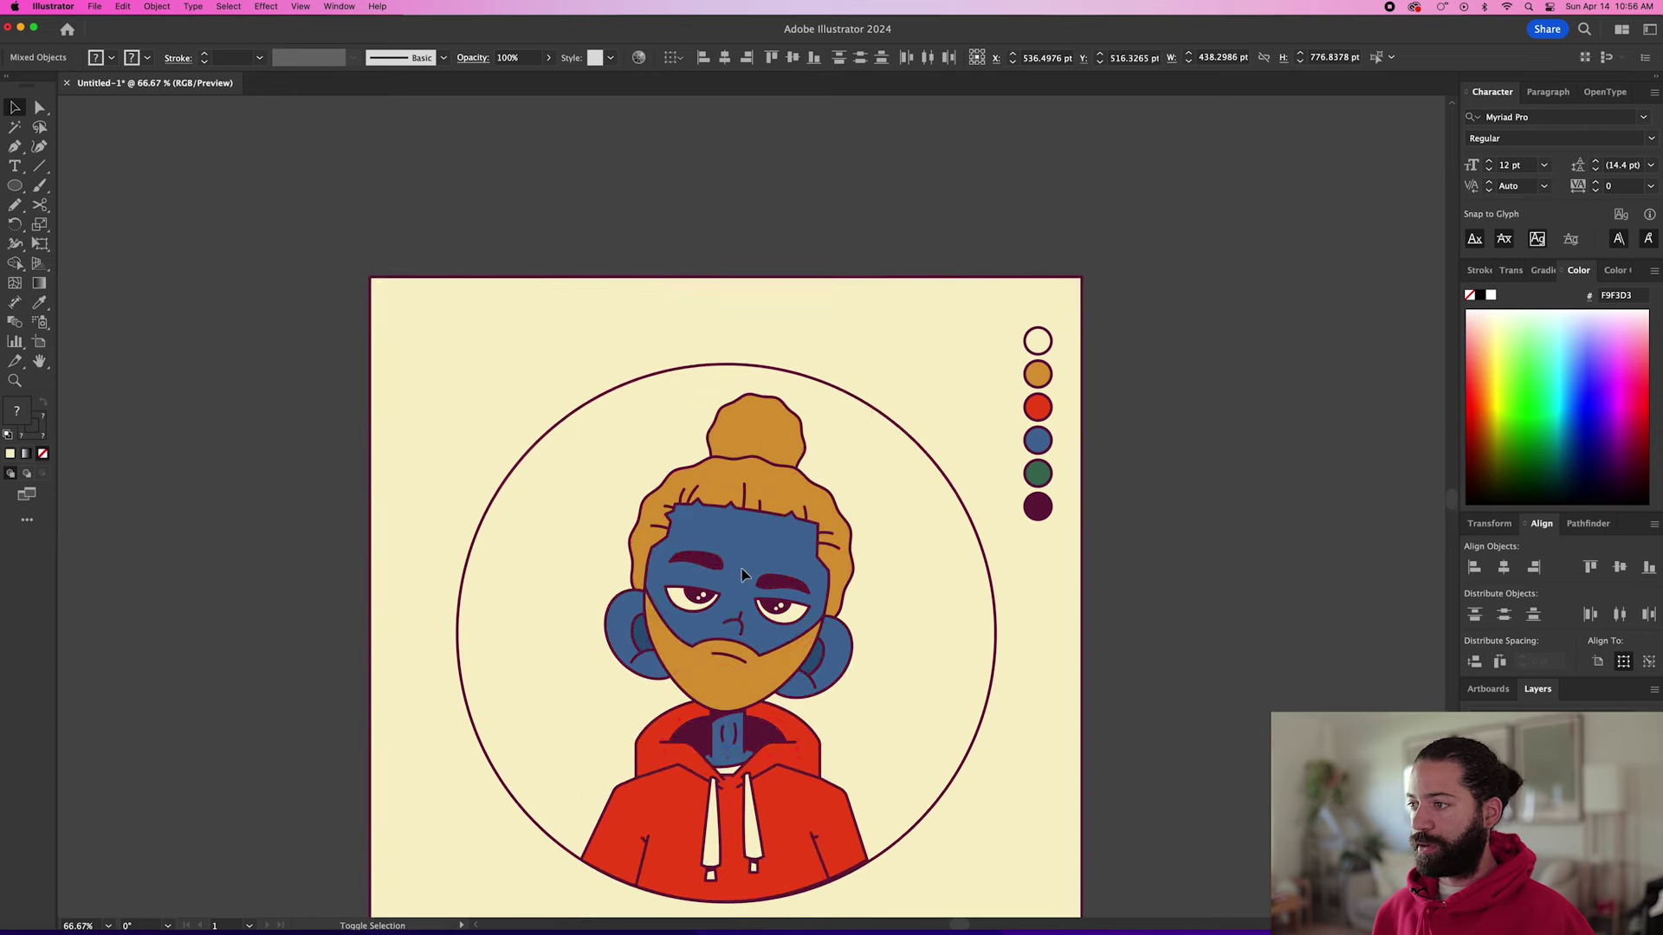
left_click_drag(978, 602, 920, 383)
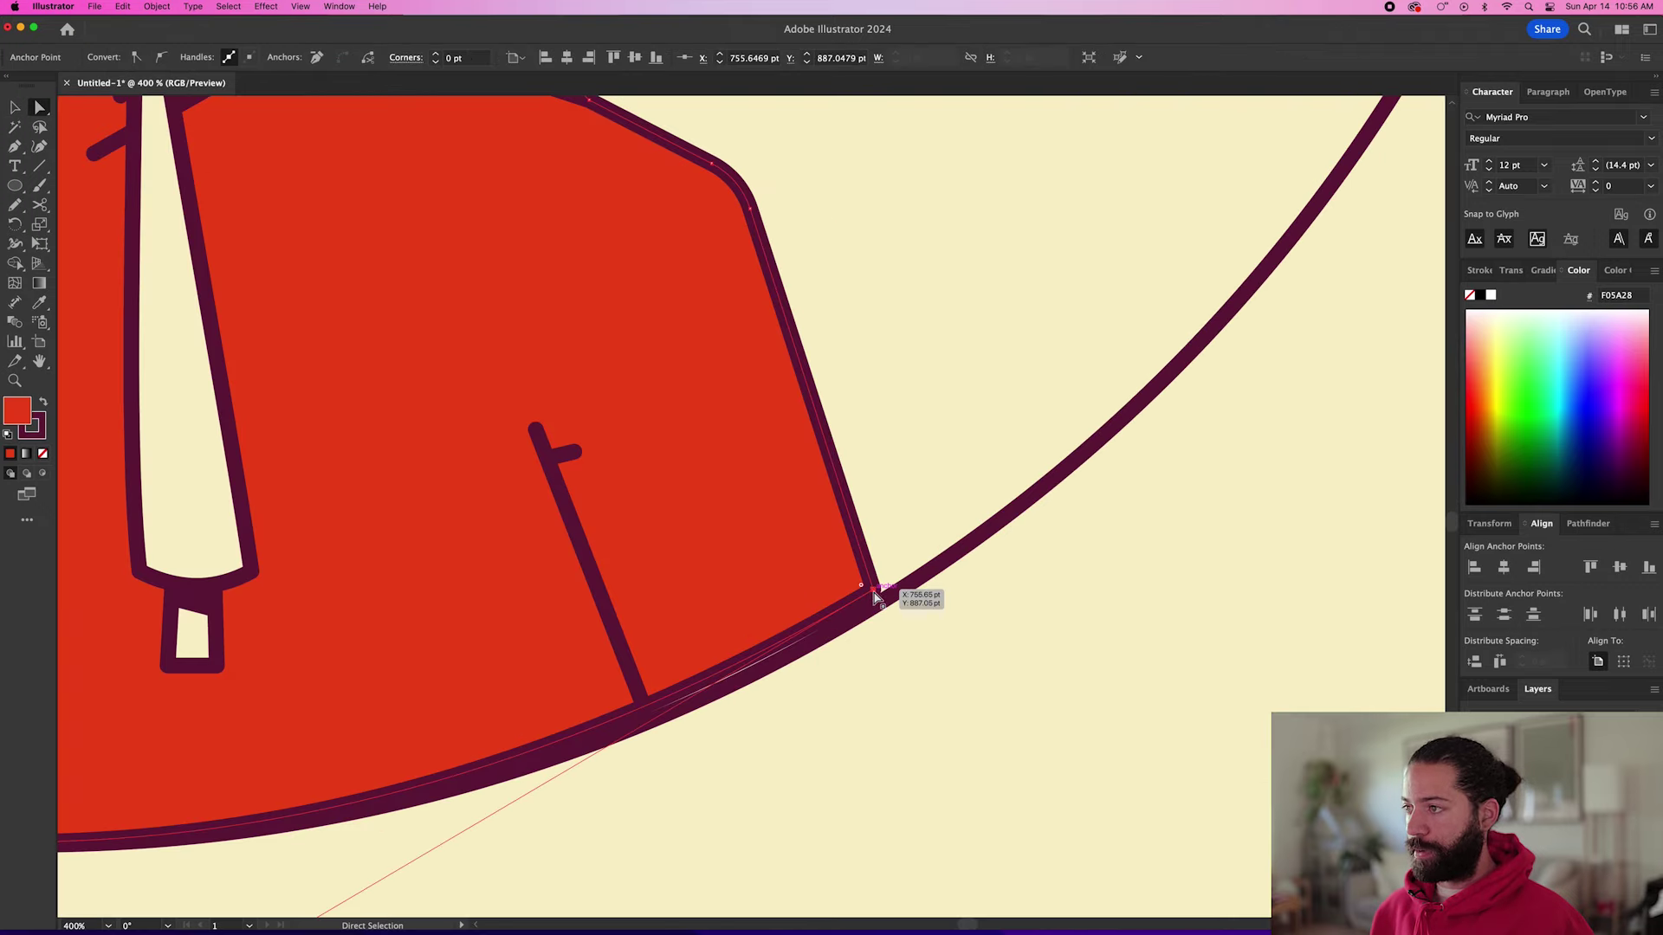
left_click_drag(874, 593, 879, 609)
key("super+minus")
key("super+minus")
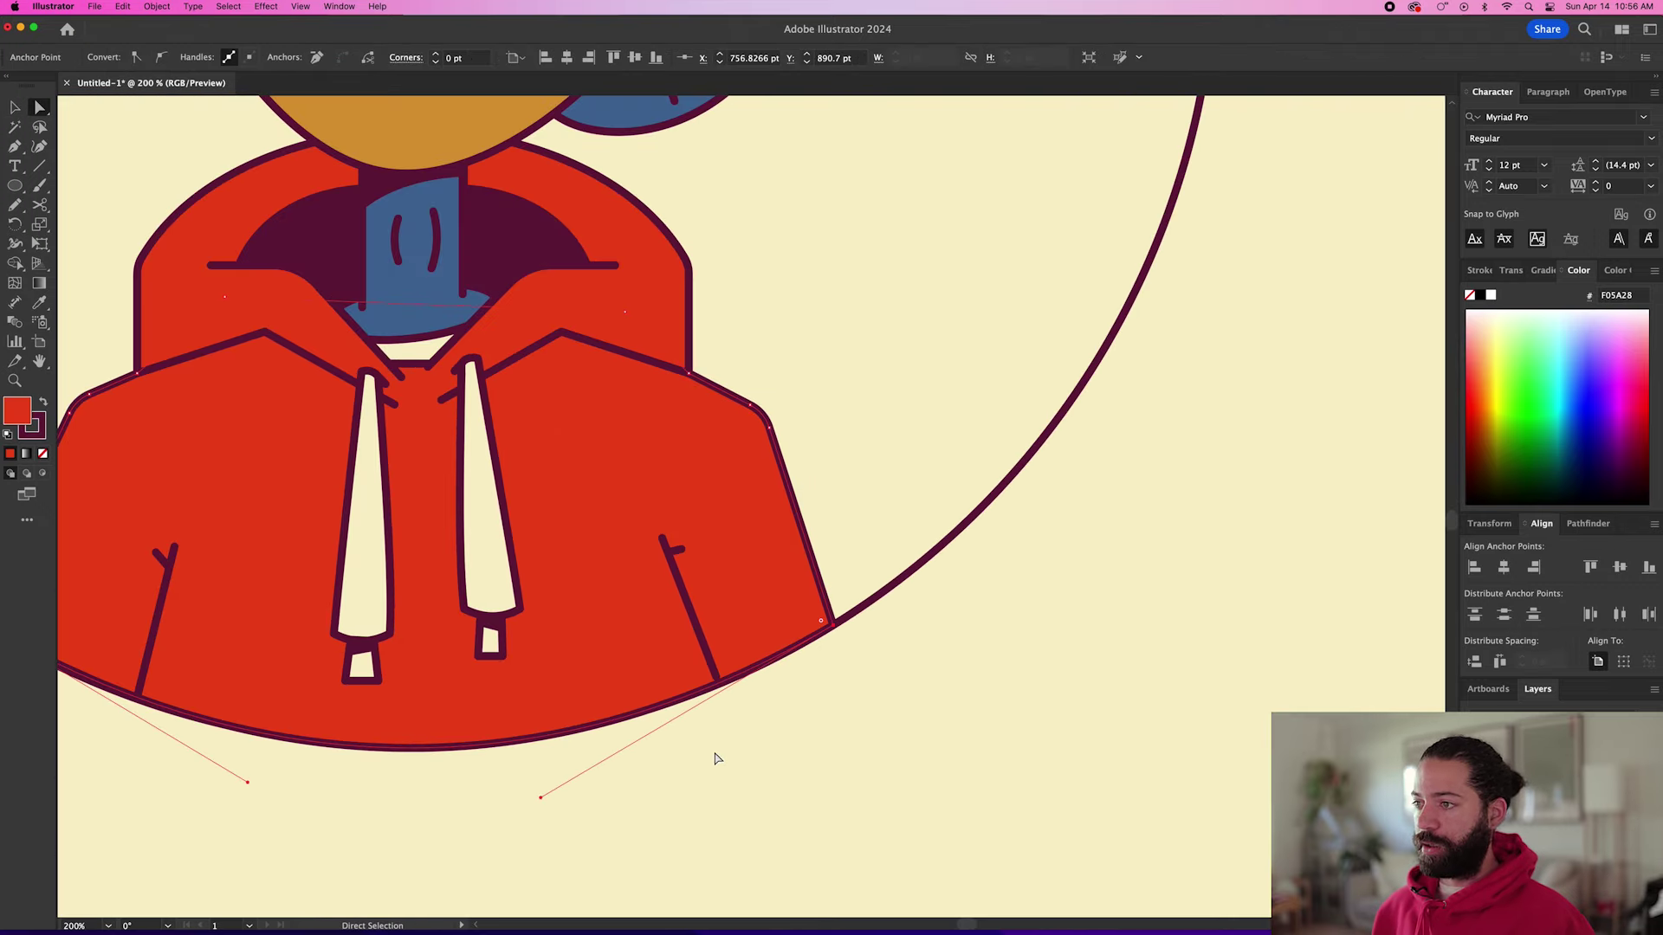
scroll(716, 759, "left", 3)
left_click_drag(349, 759, 345, 761)
scroll(784, 667, "up", 3)
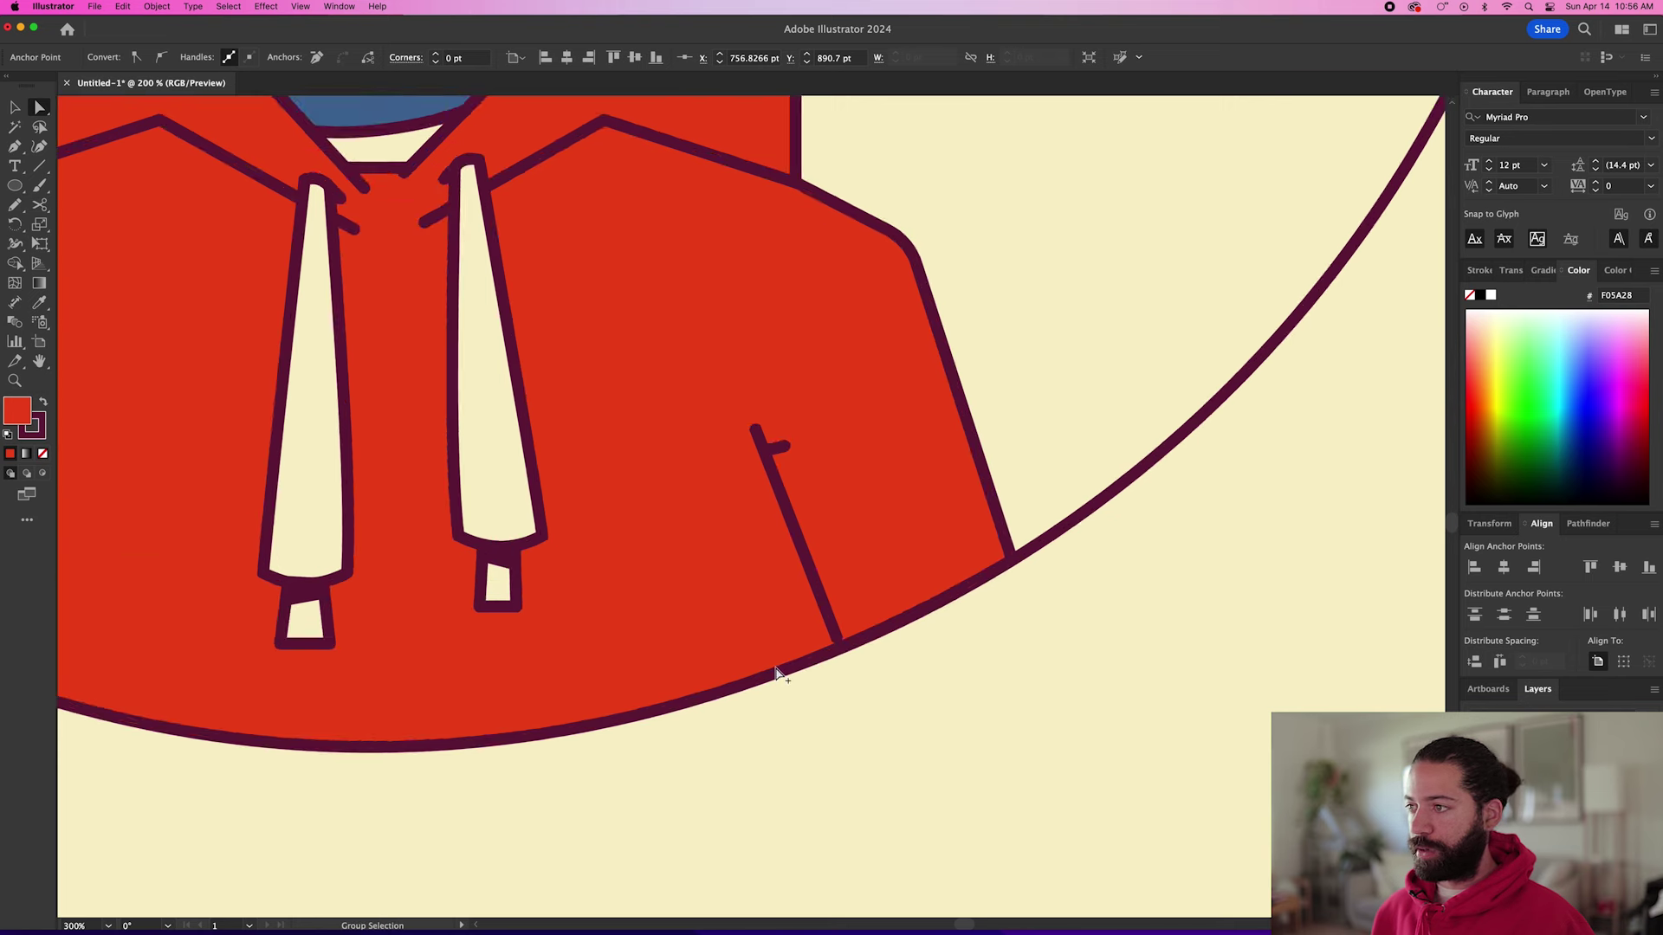
left_click(876, 619)
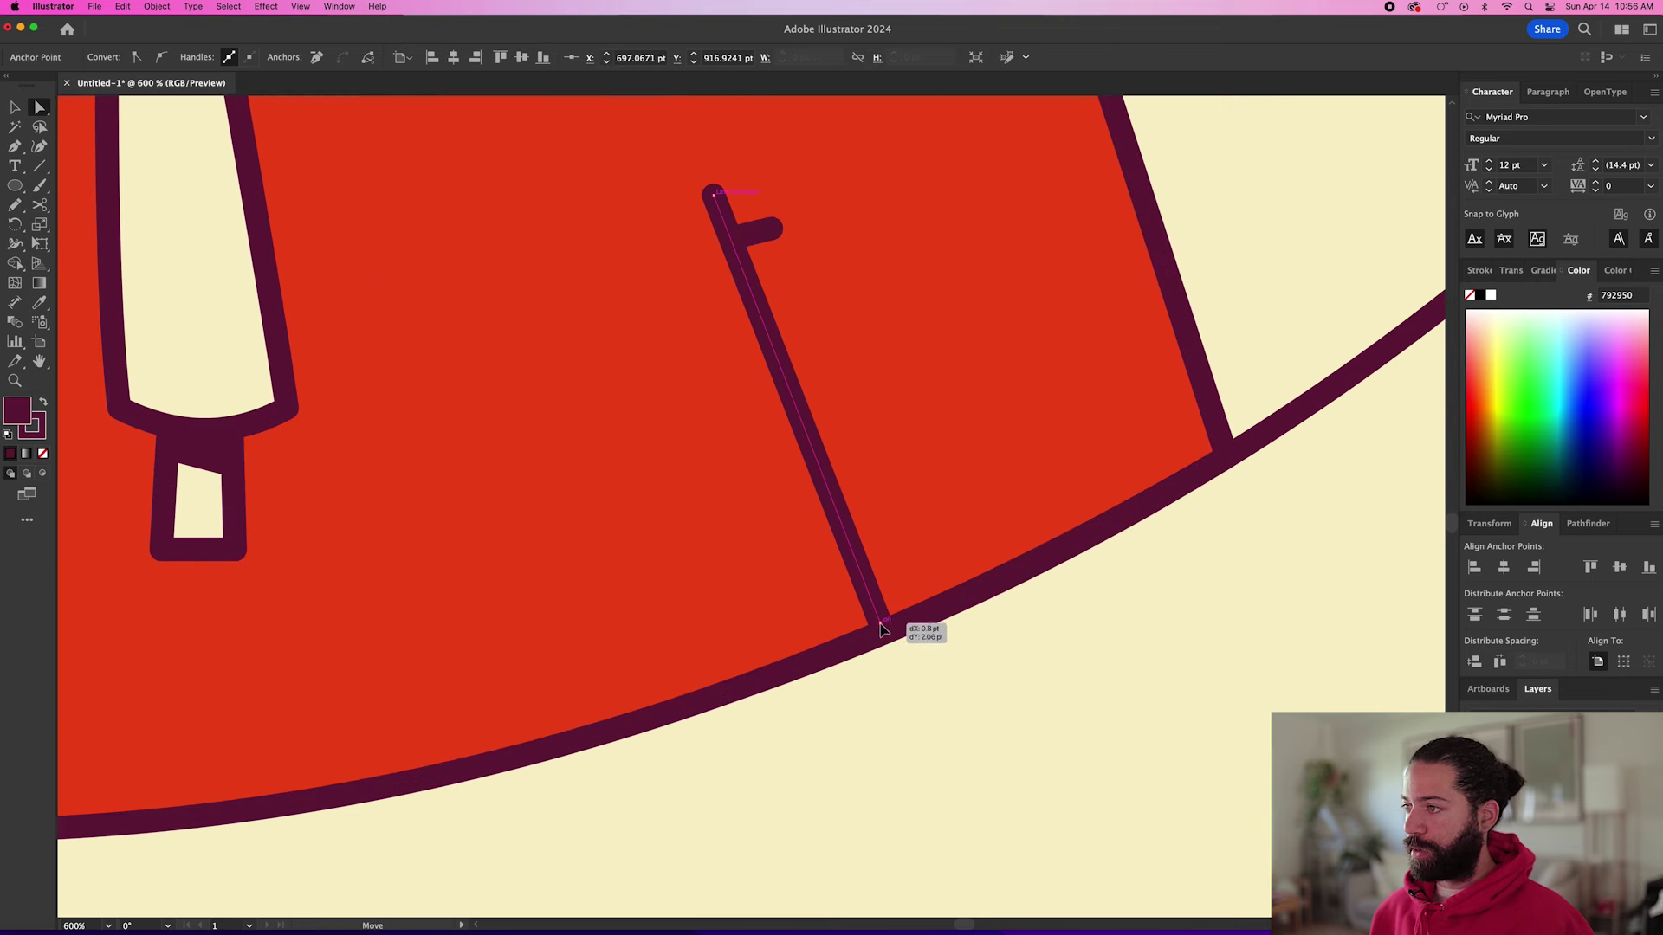
left_click(957, 693)
scroll(957, 693, "down", 6)
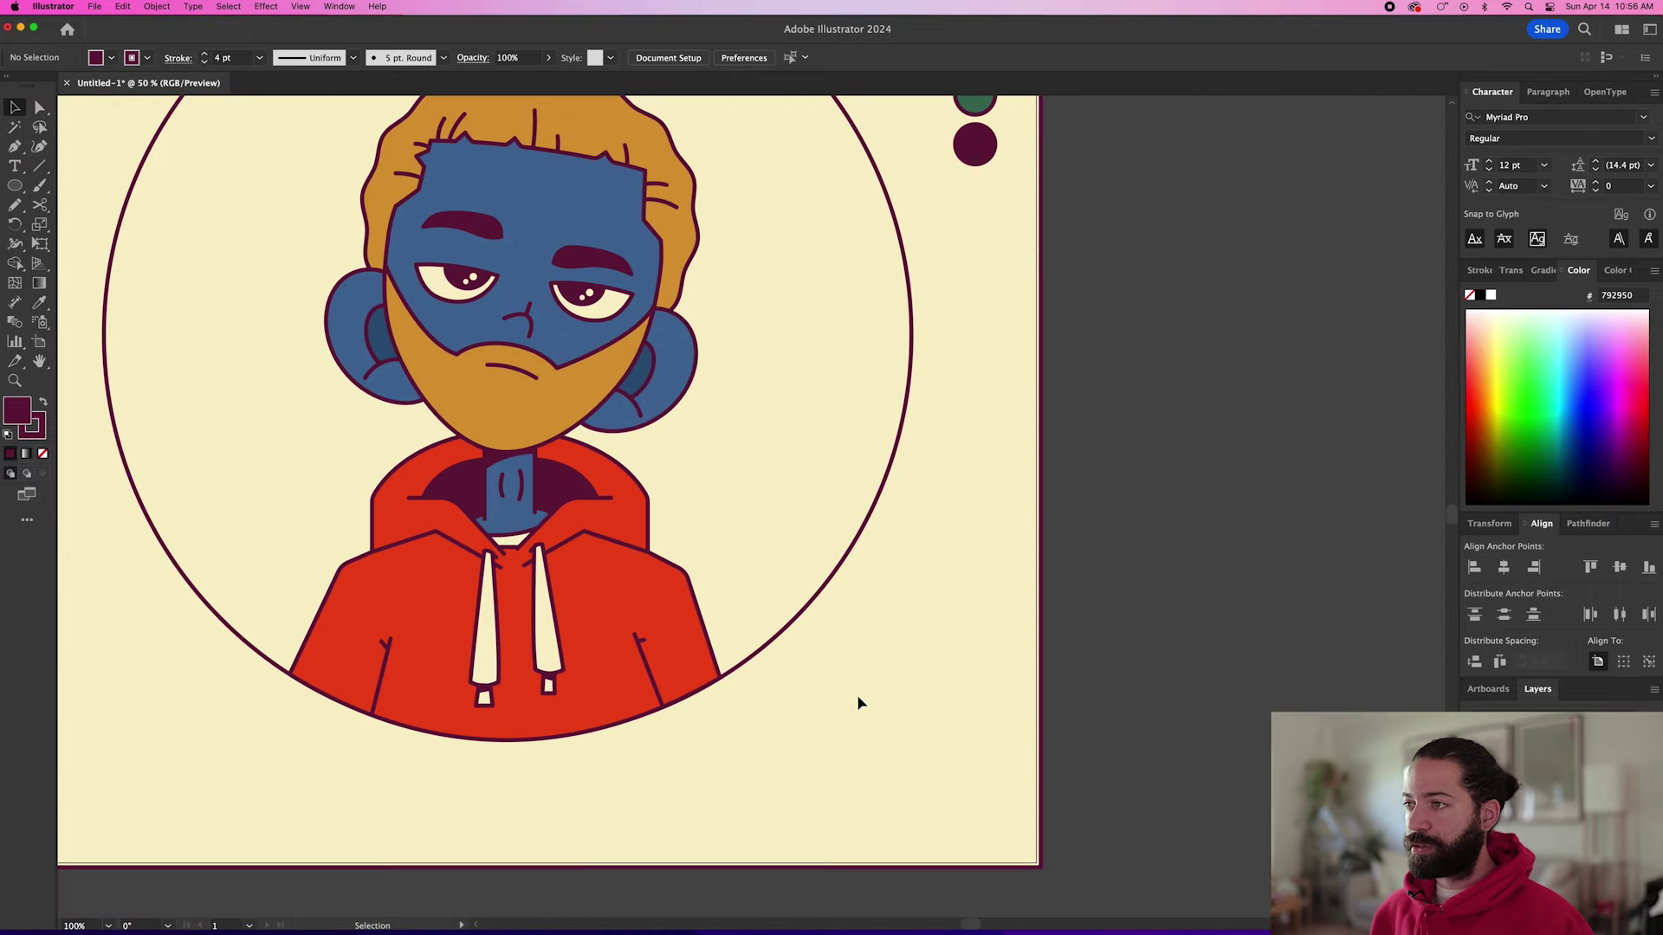
scroll(856, 696, "down", 1)
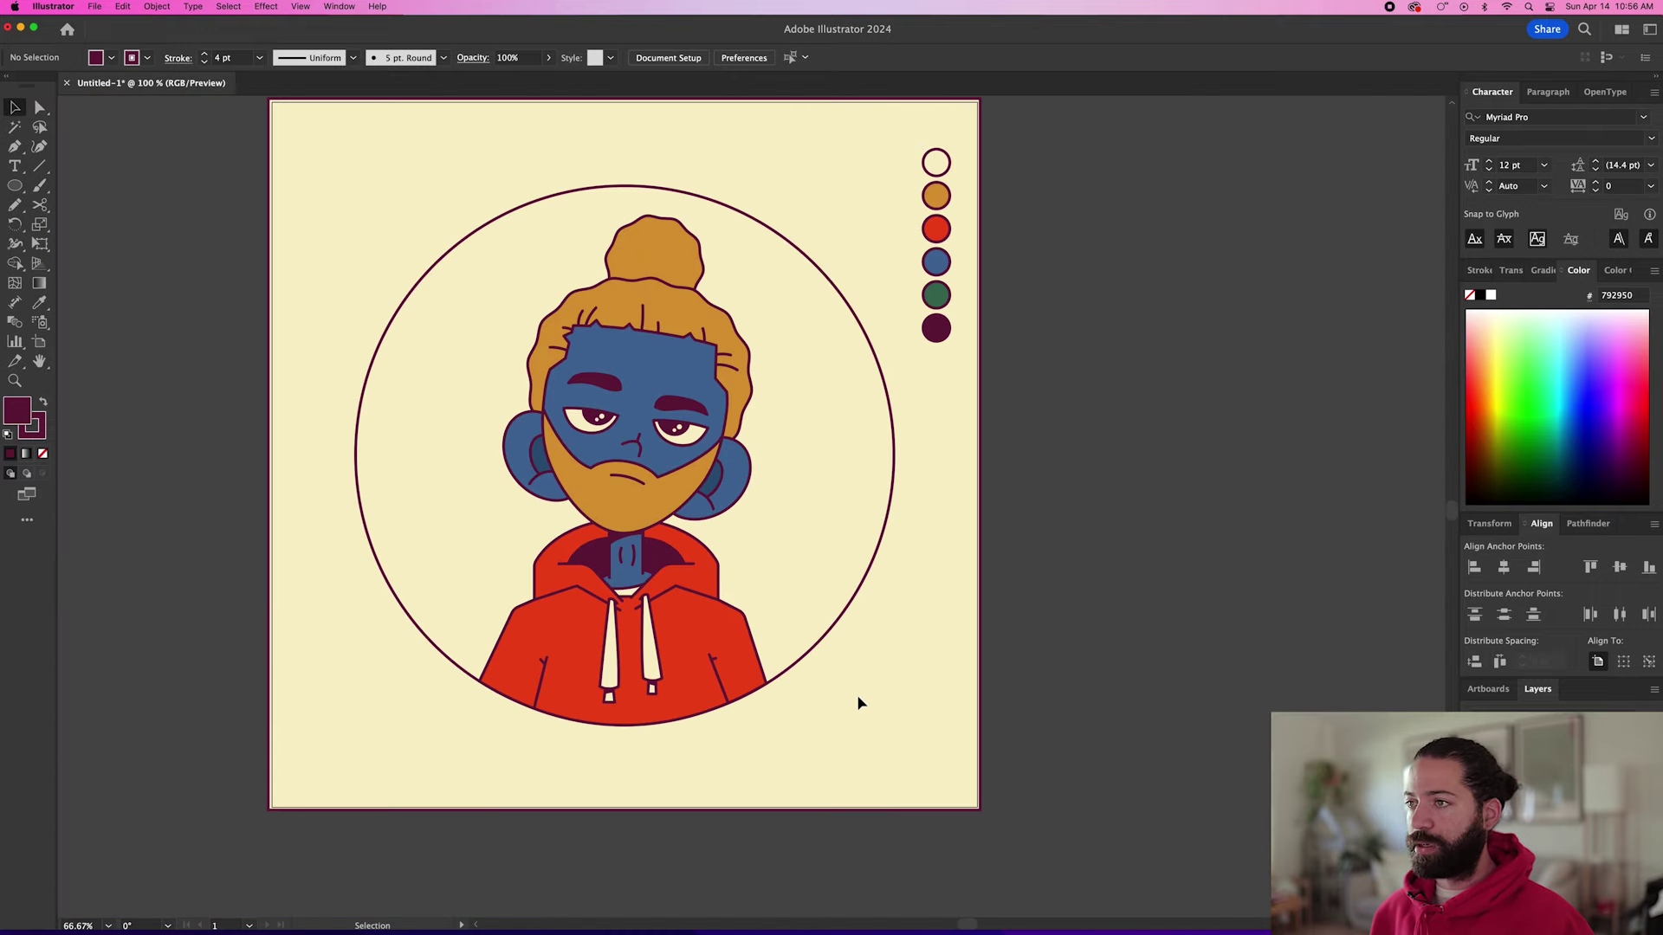
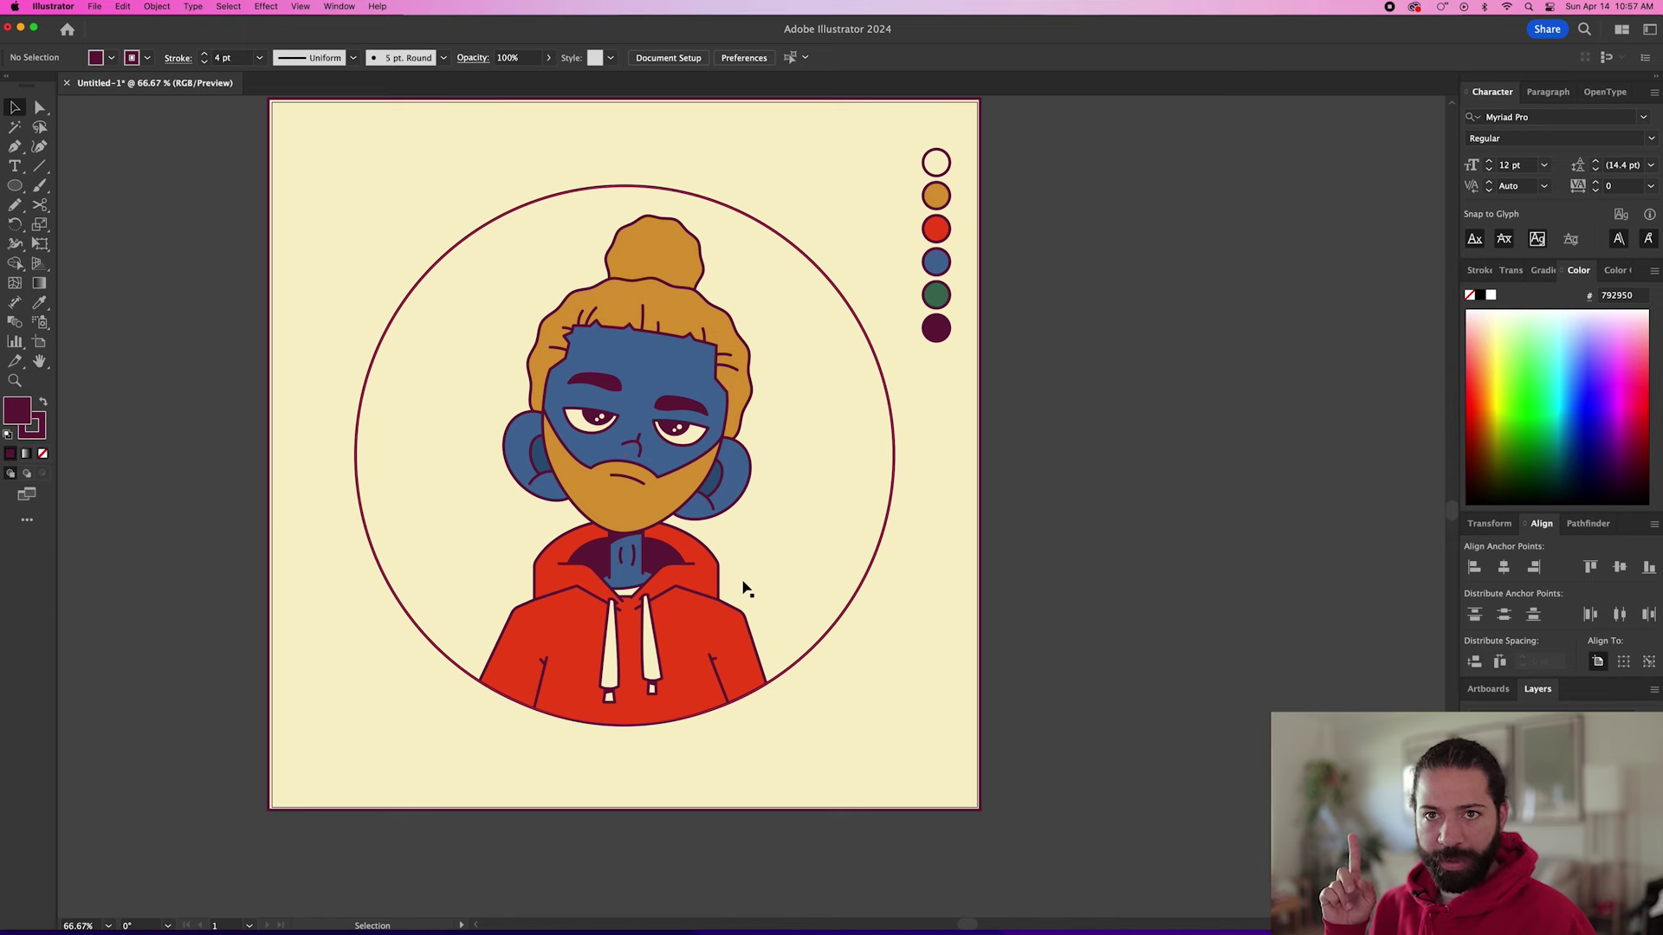
Sample the green swatch and draw a leaf outline beside the hoodie with the Pencil.
scroll(743, 589, "up", 2)
key("i")
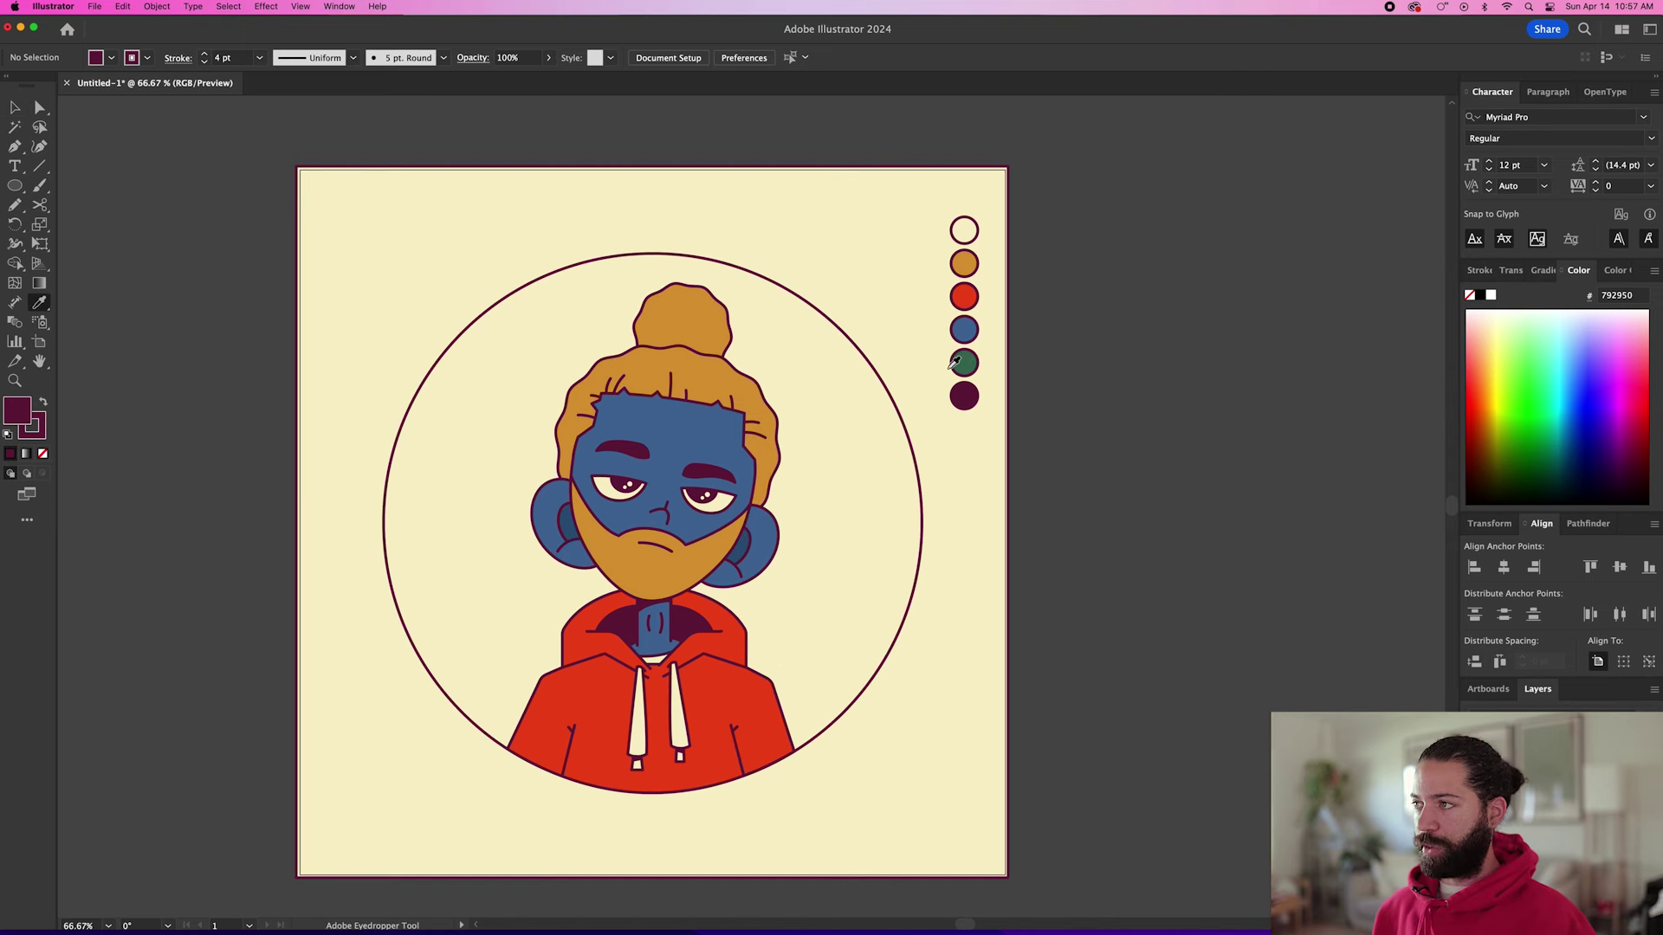
left_click(973, 360)
key("n")
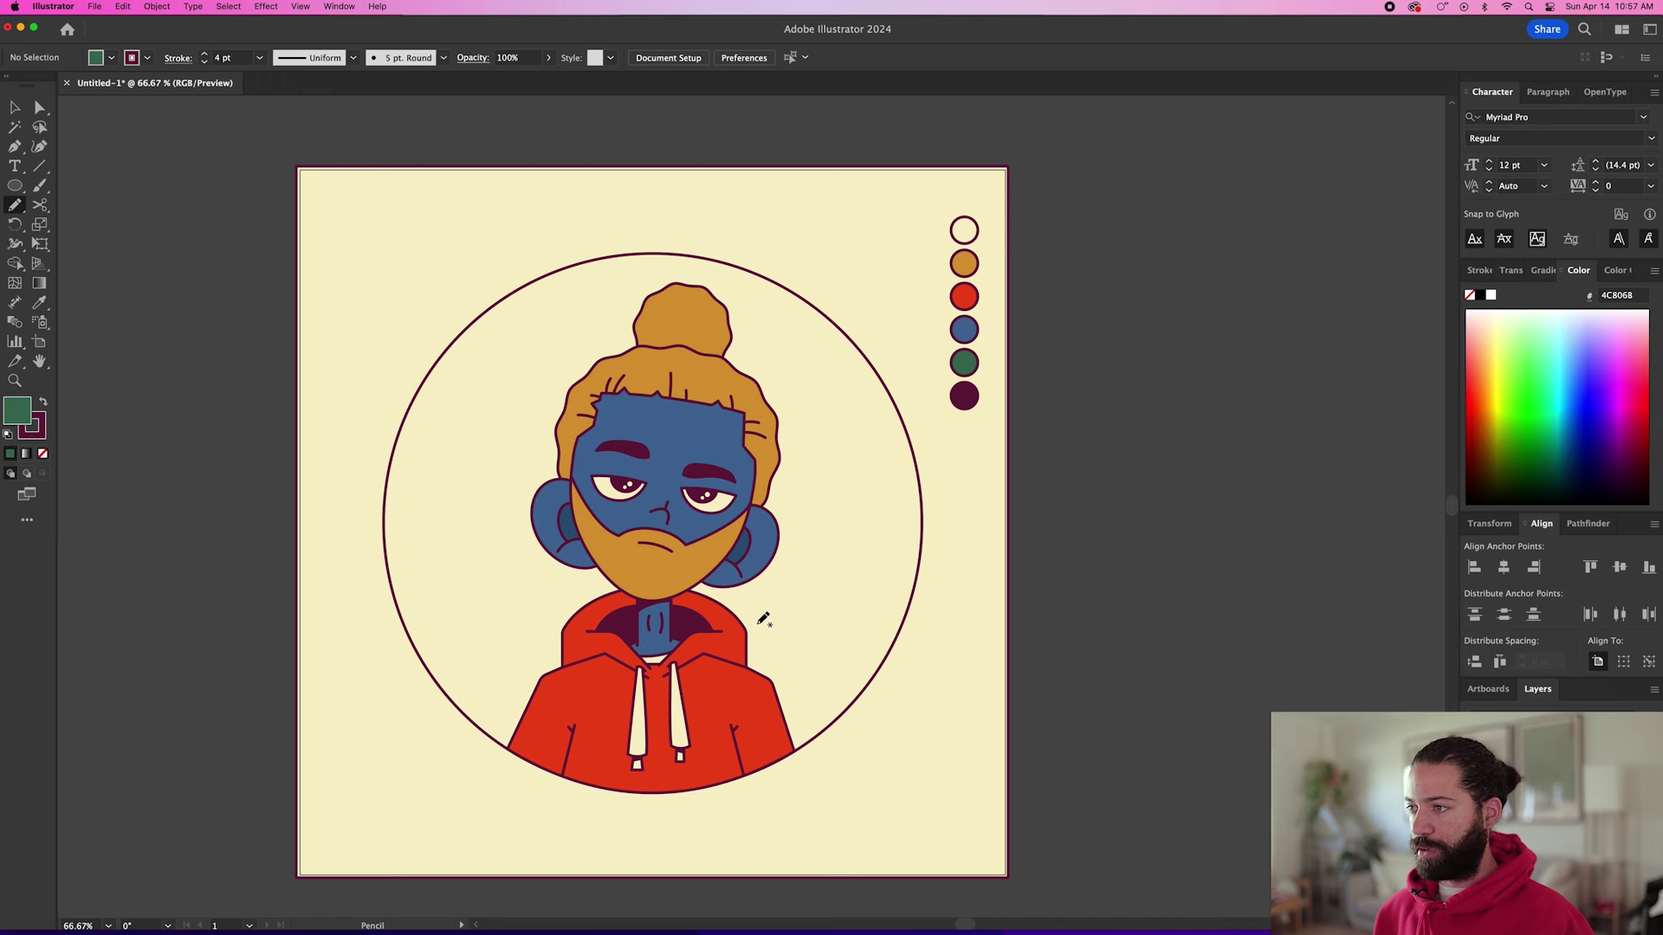
mouse_move(759, 549)
left_mouse_down()
mouse_move(636, 501)
mouse_move(595, 513)
mouse_move(678, 556)
mouse_move(825, 589)
mouse_move(791, 528)
left_mouse_up()
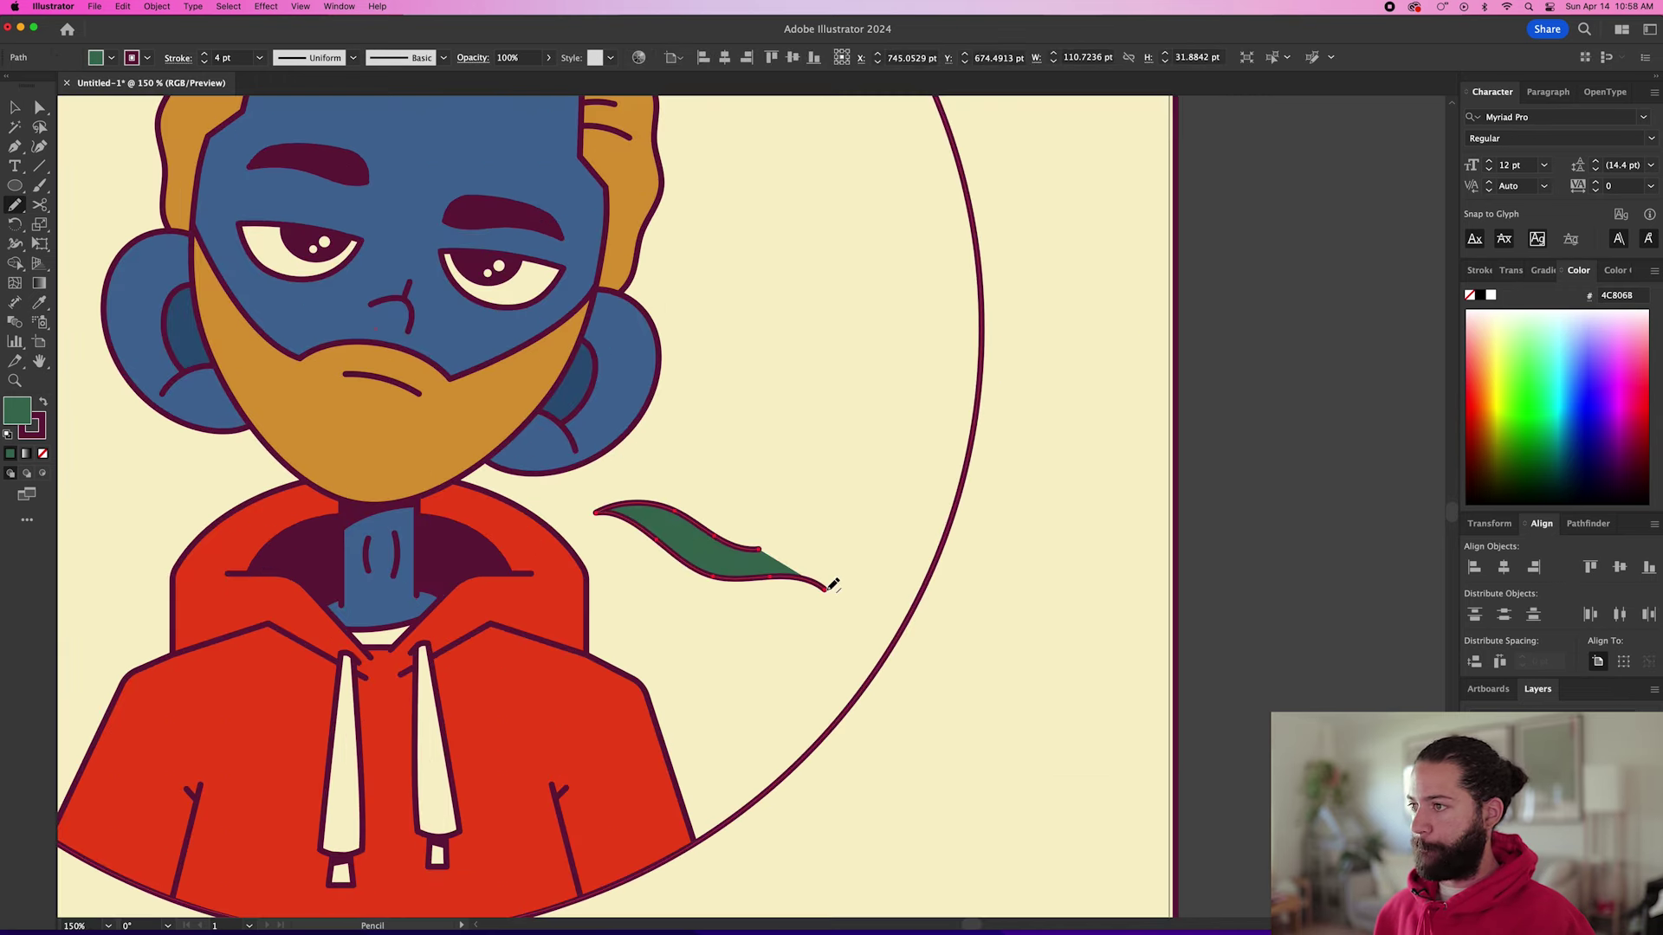
key("super+z")
left_click_drag(825, 589, 753, 509)
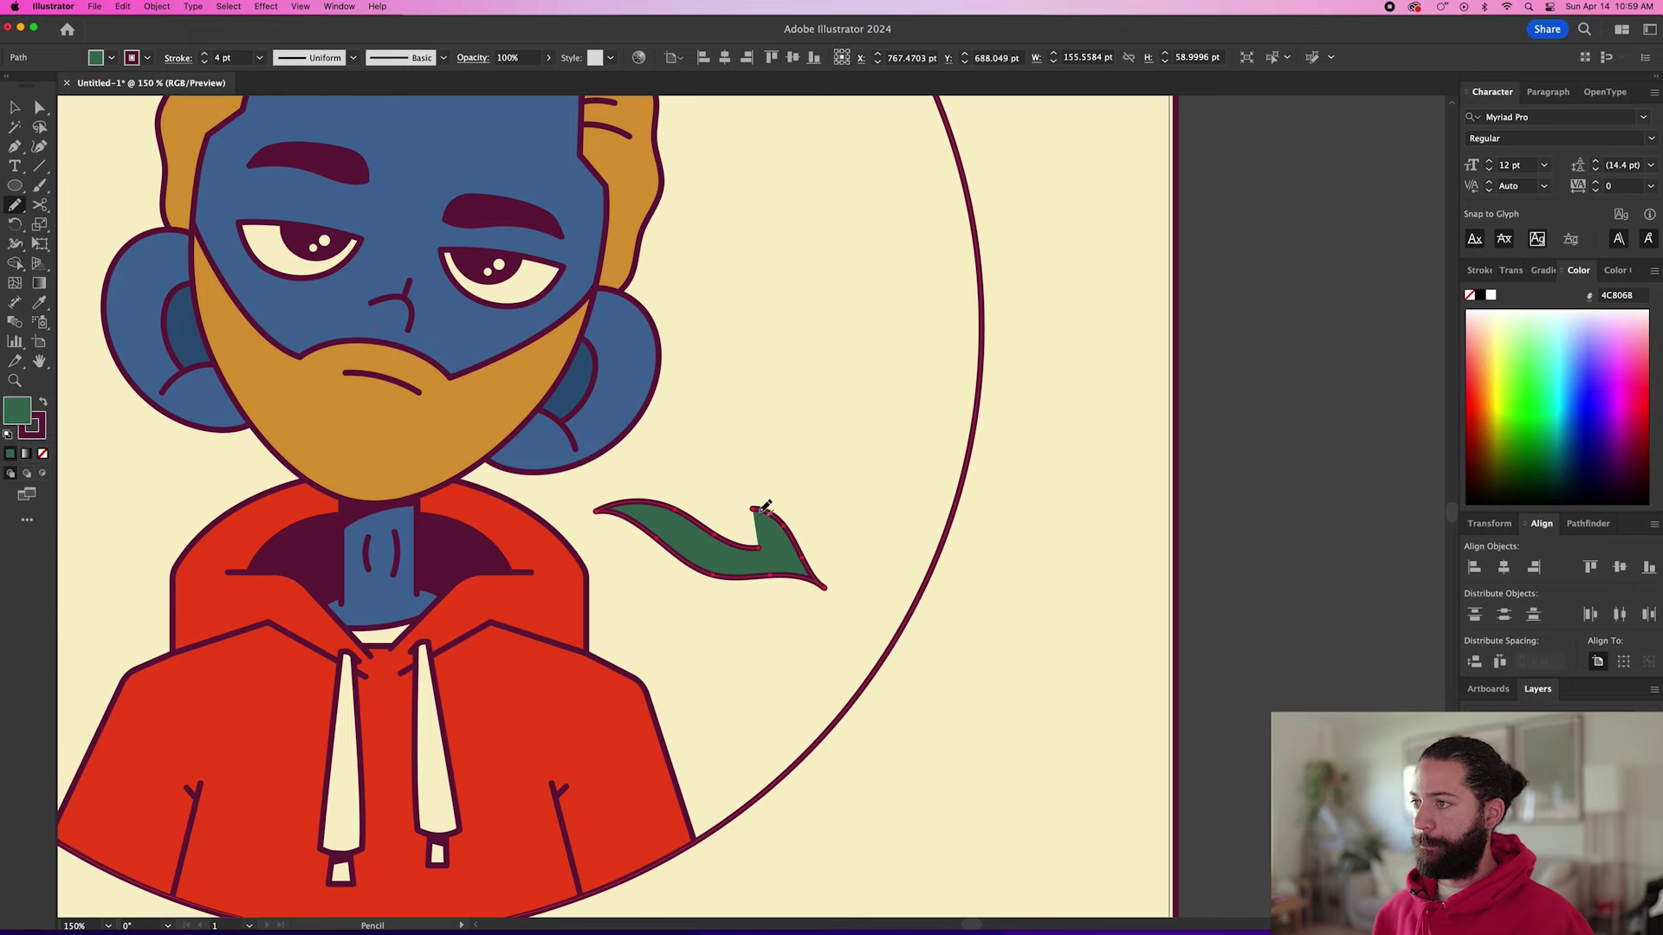
key("super+z")
mouse_move(826, 587)
left_mouse_down()
mouse_move(793, 528)
mouse_move(698, 523)
mouse_move(769, 552)
left_mouse_up()
key("v")
Inside the leaf, add an outline-free crease shape behind it and group the leaf's parts.
double_click(743, 534)
key("n")
key("super+shift+a")
left_click(41, 435)
left_click(43, 454)
key("super+shift+bracketleft")
key("v")
left_click(1062, 564)
key("super+a")
key("super+g")
double_click(995, 587)
left_click(1021, 575)
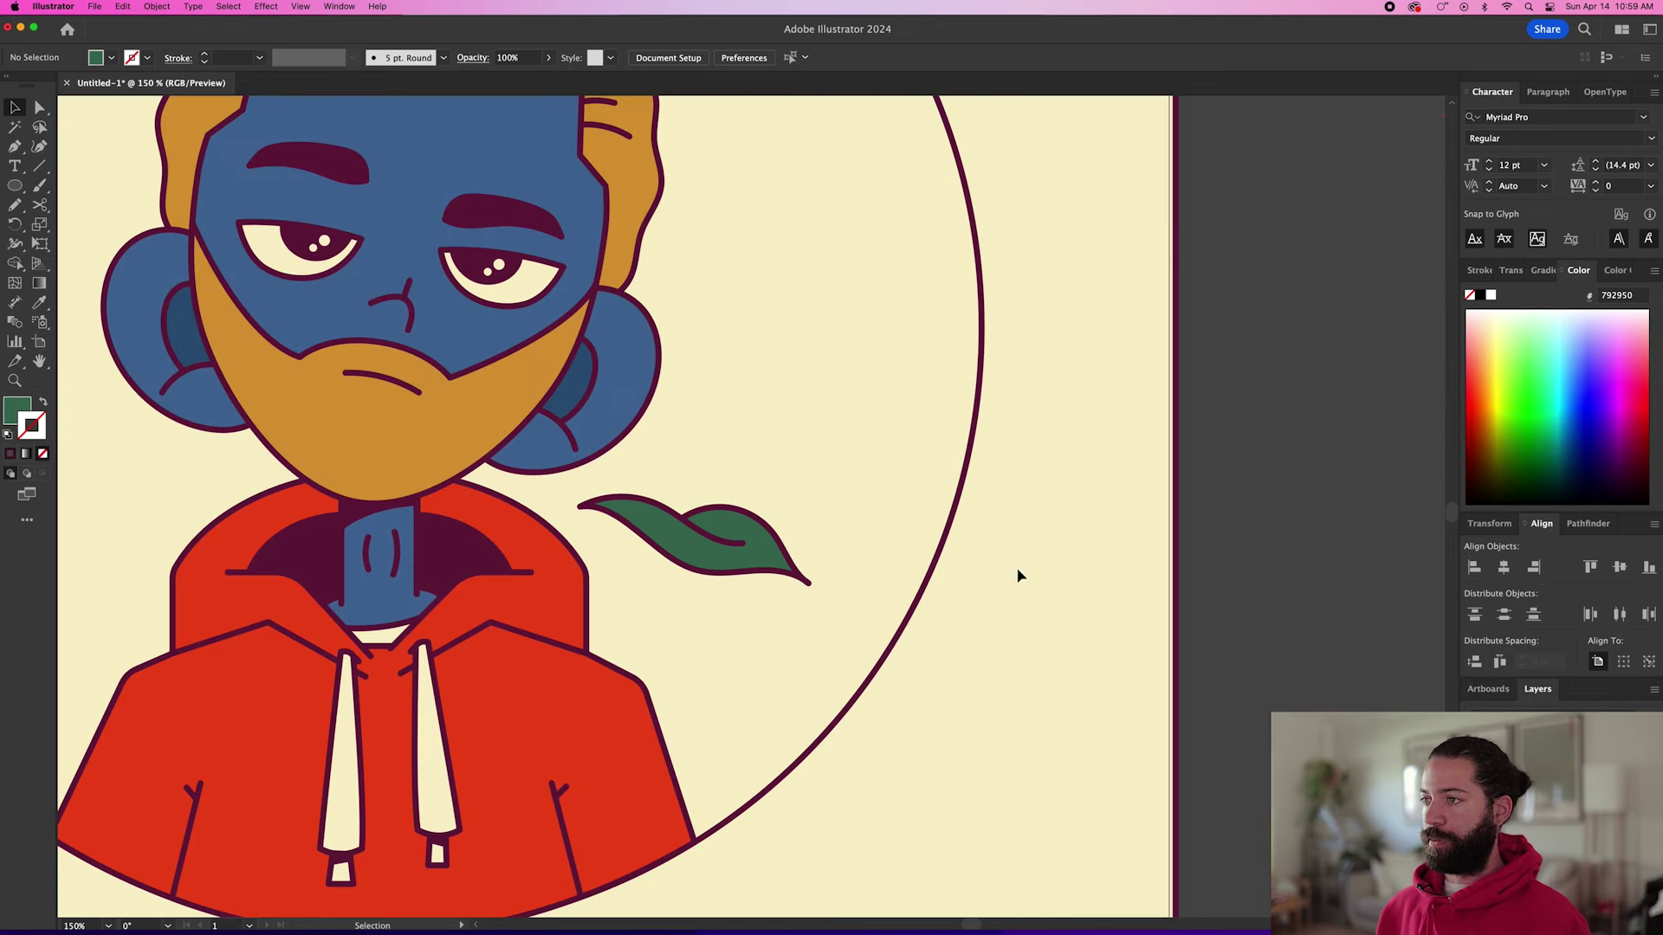
Draw a second green leaf reaching down to the hoodie and send it behind the hoodie.
key("n")
scroll(584, 523, "up", 1)
key("i")
left_click(625, 497)
key("n")
key("slash")
left_click(647, 509, "super")
key("super+shift+a")
mouse_move(552, 516)
left_mouse_down()
mouse_move(568, 733)
mouse_move(590, 767)
left_mouse_up()
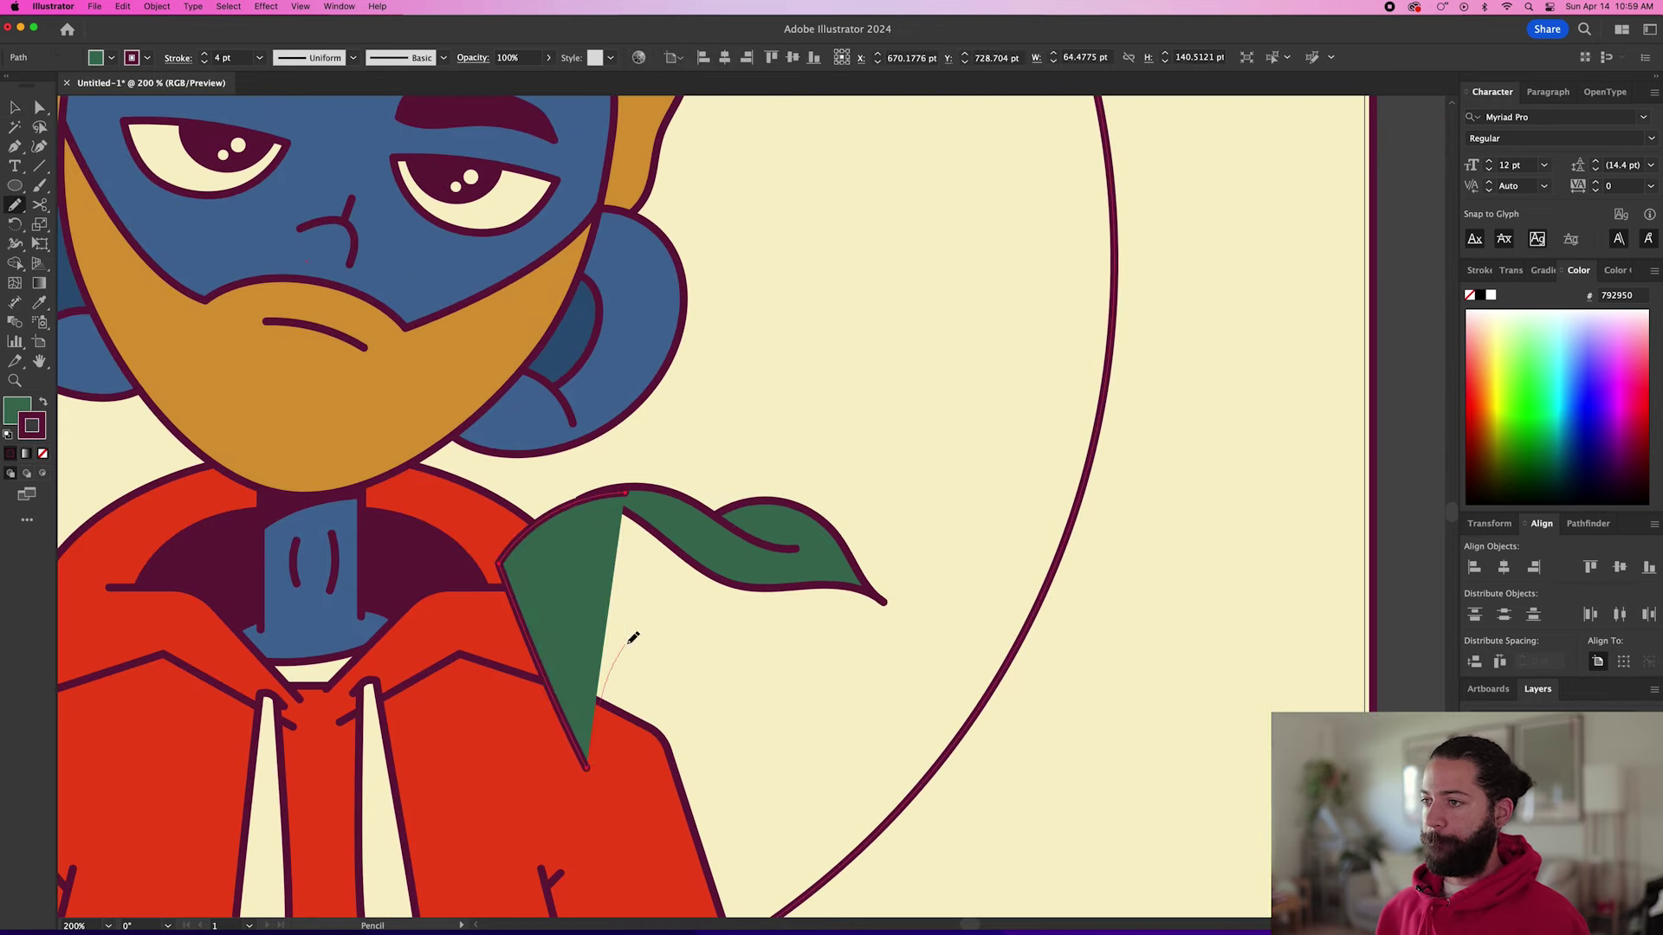
left_click_drag(613, 669, 731, 571)
left_click_drag(731, 571, 626, 494)
key("super+shift+bracketleft")
Nudge the front leaf down-left and draw a fold line across the back leaf.
key("v")
left_click(1221, 671)
left_click_drag(735, 537, 723, 544)
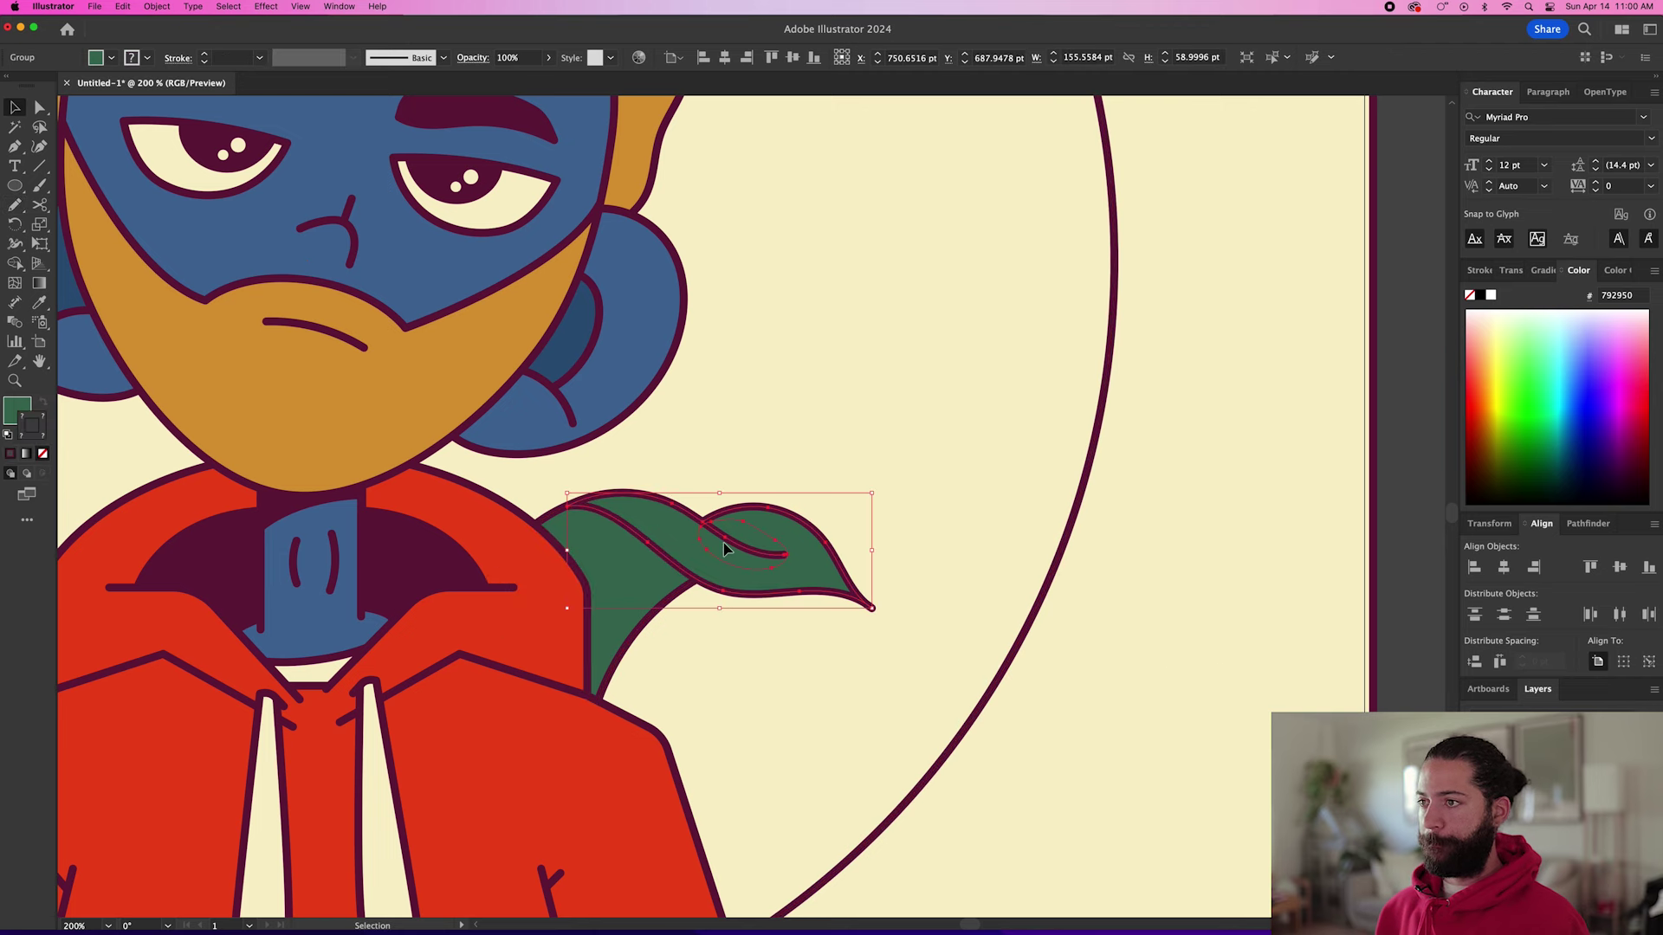
double_click(624, 576)
key("n")
left_click_drag(630, 511, 552, 631)
key("v")
left_click(638, 582)
scroll(638, 582, "up", 1)
double_click(1171, 678)
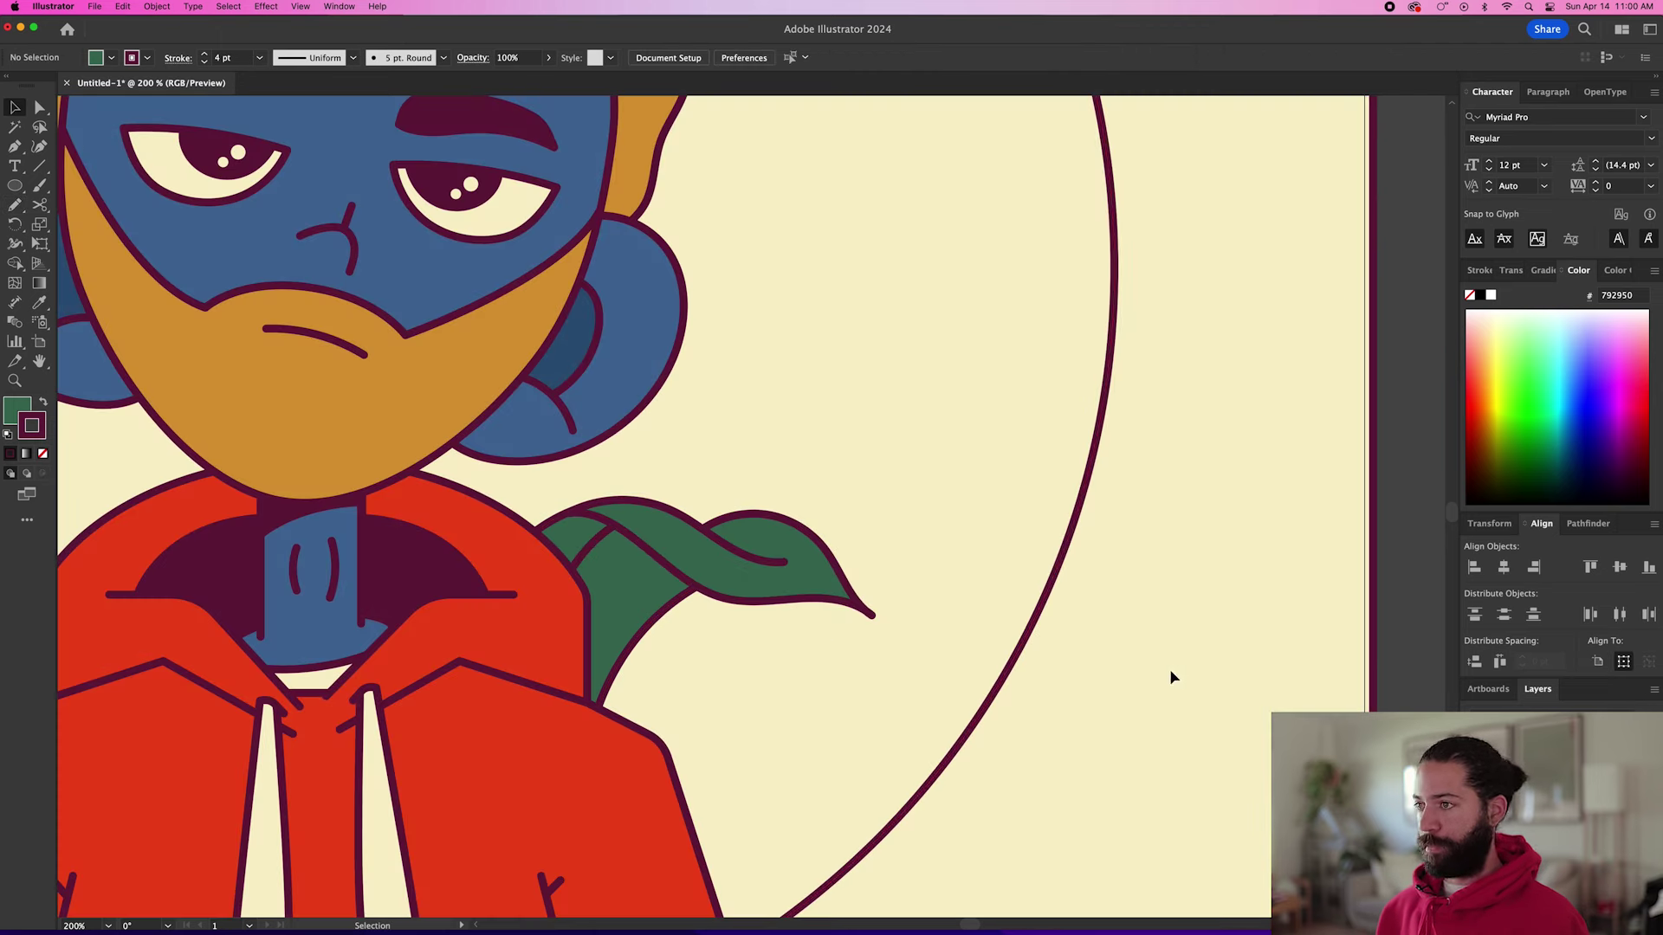
scroll(653, 575, "up", 1)
Draw a stem shape along the leaf and fill it with the mouth's dark purple.
key("n")
mouse_move(666, 625)
left_mouse_down()
mouse_move(678, 575)
mouse_move(579, 495)
mouse_move(511, 492)
mouse_move(703, 605)
left_mouse_up()
key("super+z")
key("super+z")
left_click_drag(580, 494, 645, 554)
key("i")
left_click(311, 562)
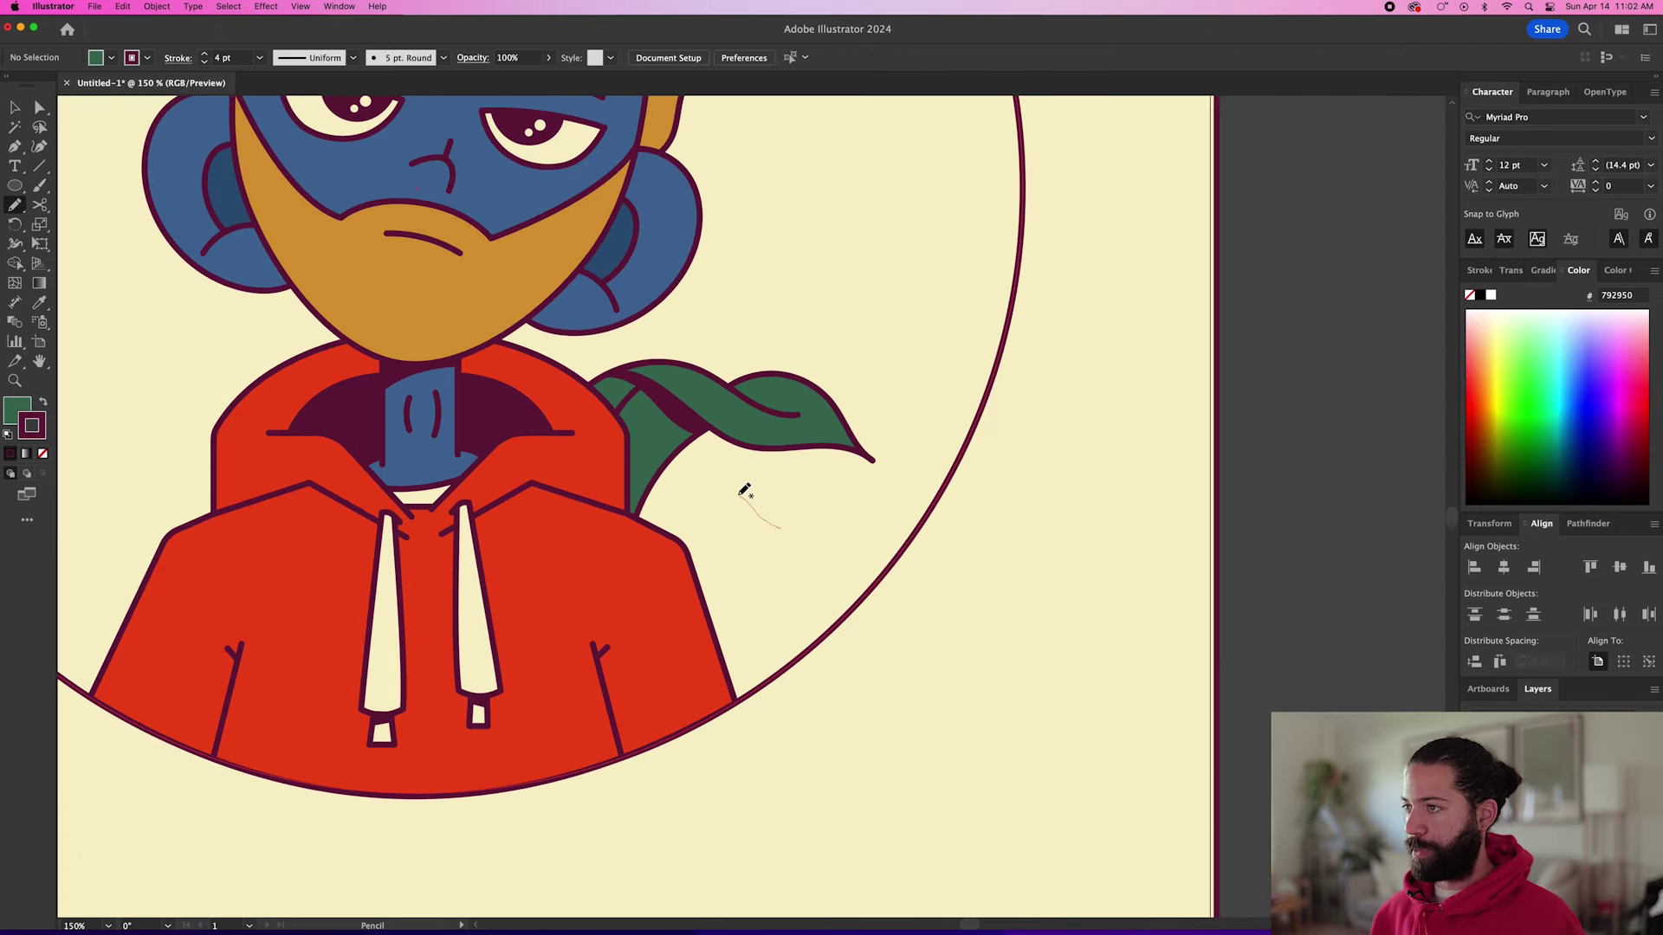
Draw a two-half small leaf lower on the right, group it, and show selection outlines.
mouse_move(743, 490)
left_mouse_down()
mouse_move(729, 529)
mouse_move(759, 573)
mouse_move(836, 599)
left_mouse_up()
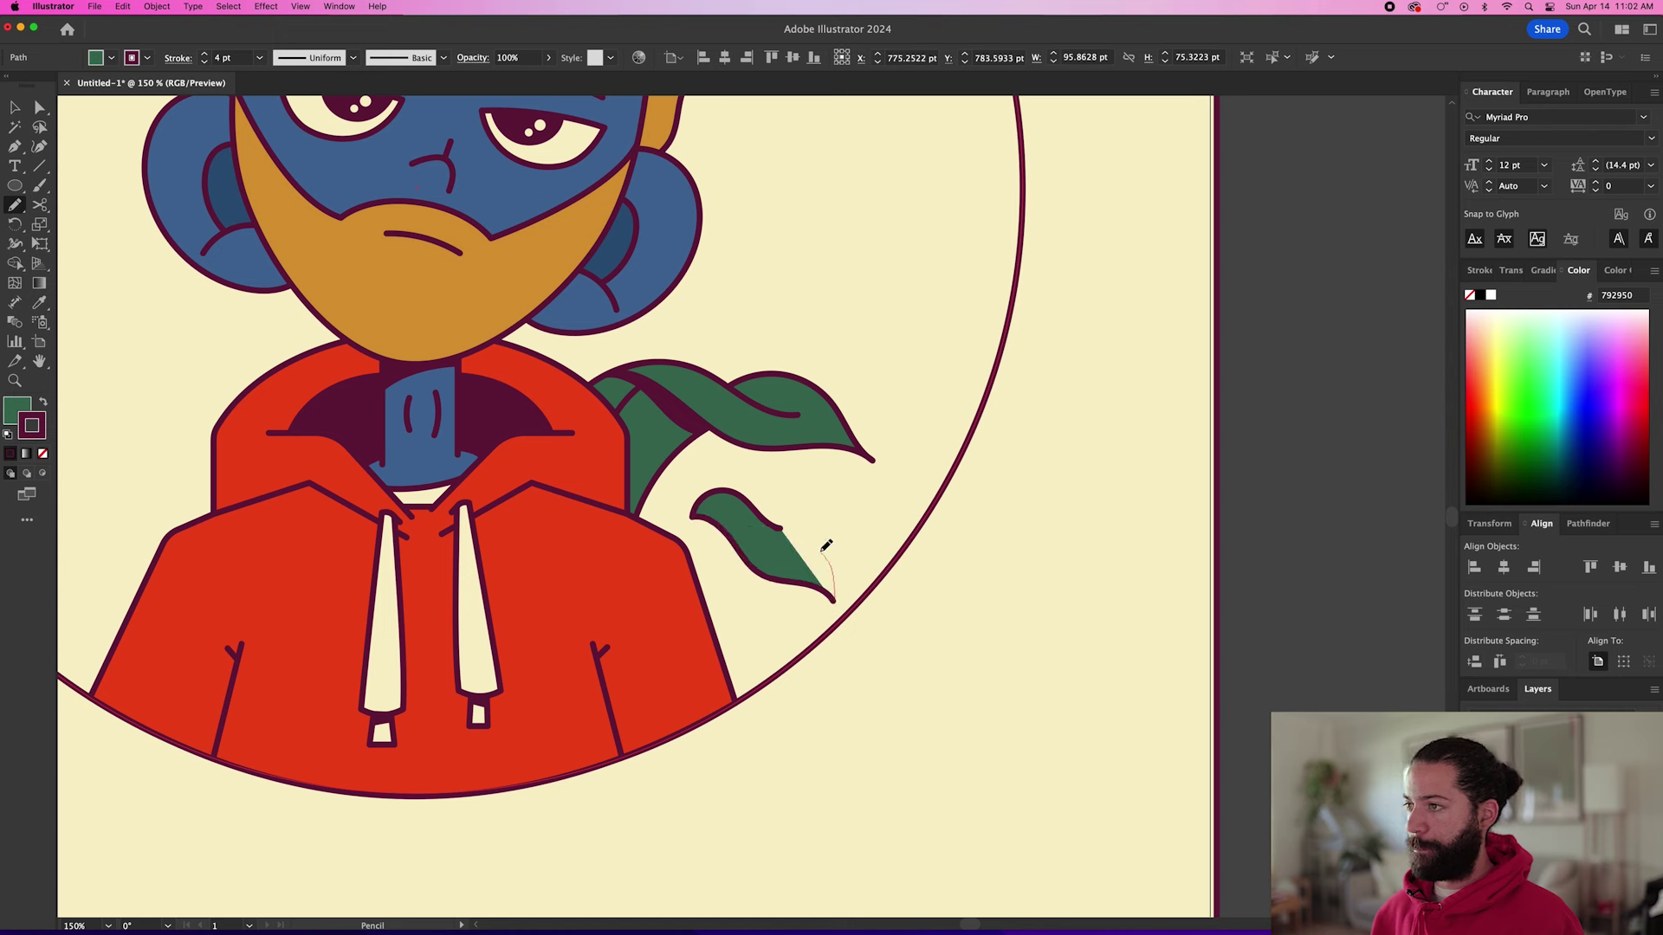
left_click_drag(743, 491, 742, 494)
key("super+[")
key("v")
left_click(779, 530, "shift")
key("super+g")
left_click(300, 7)
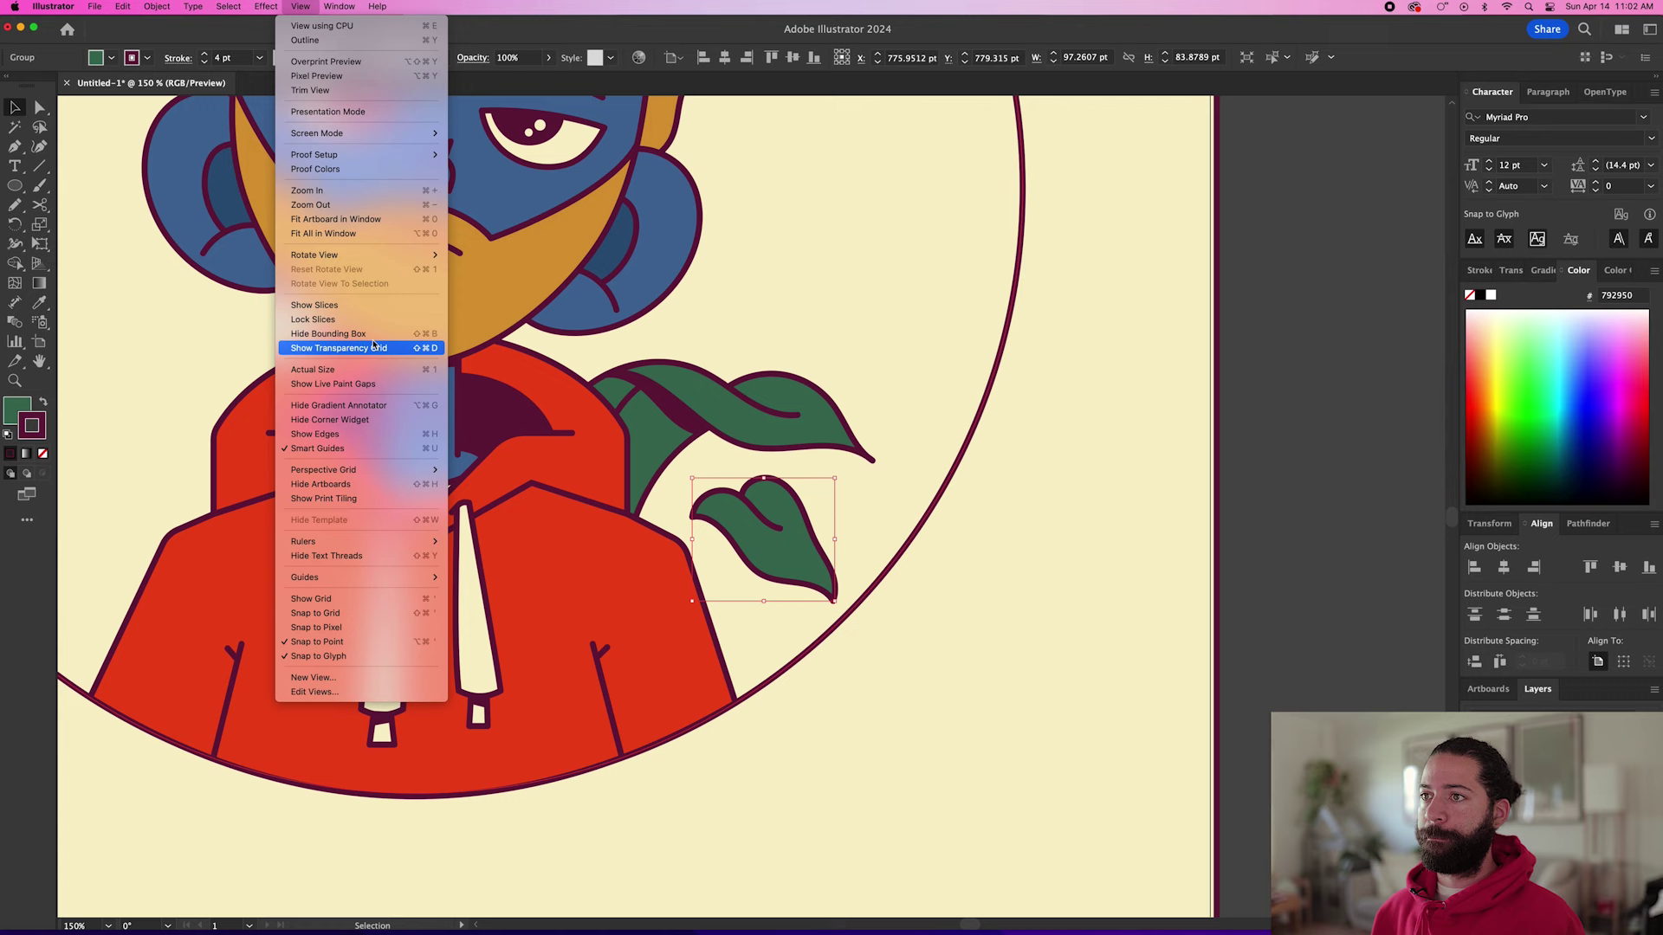
left_click(340, 434)
left_click(923, 558)
Draw another leaf beside the small one and send it behind the hoodie.
key("n")
mouse_move(680, 498)
left_mouse_down()
mouse_move(661, 588)
mouse_move(706, 656)
left_mouse_up()
left_click_drag(707, 656, 752, 544)
left_click_drag(752, 544, 681, 499)
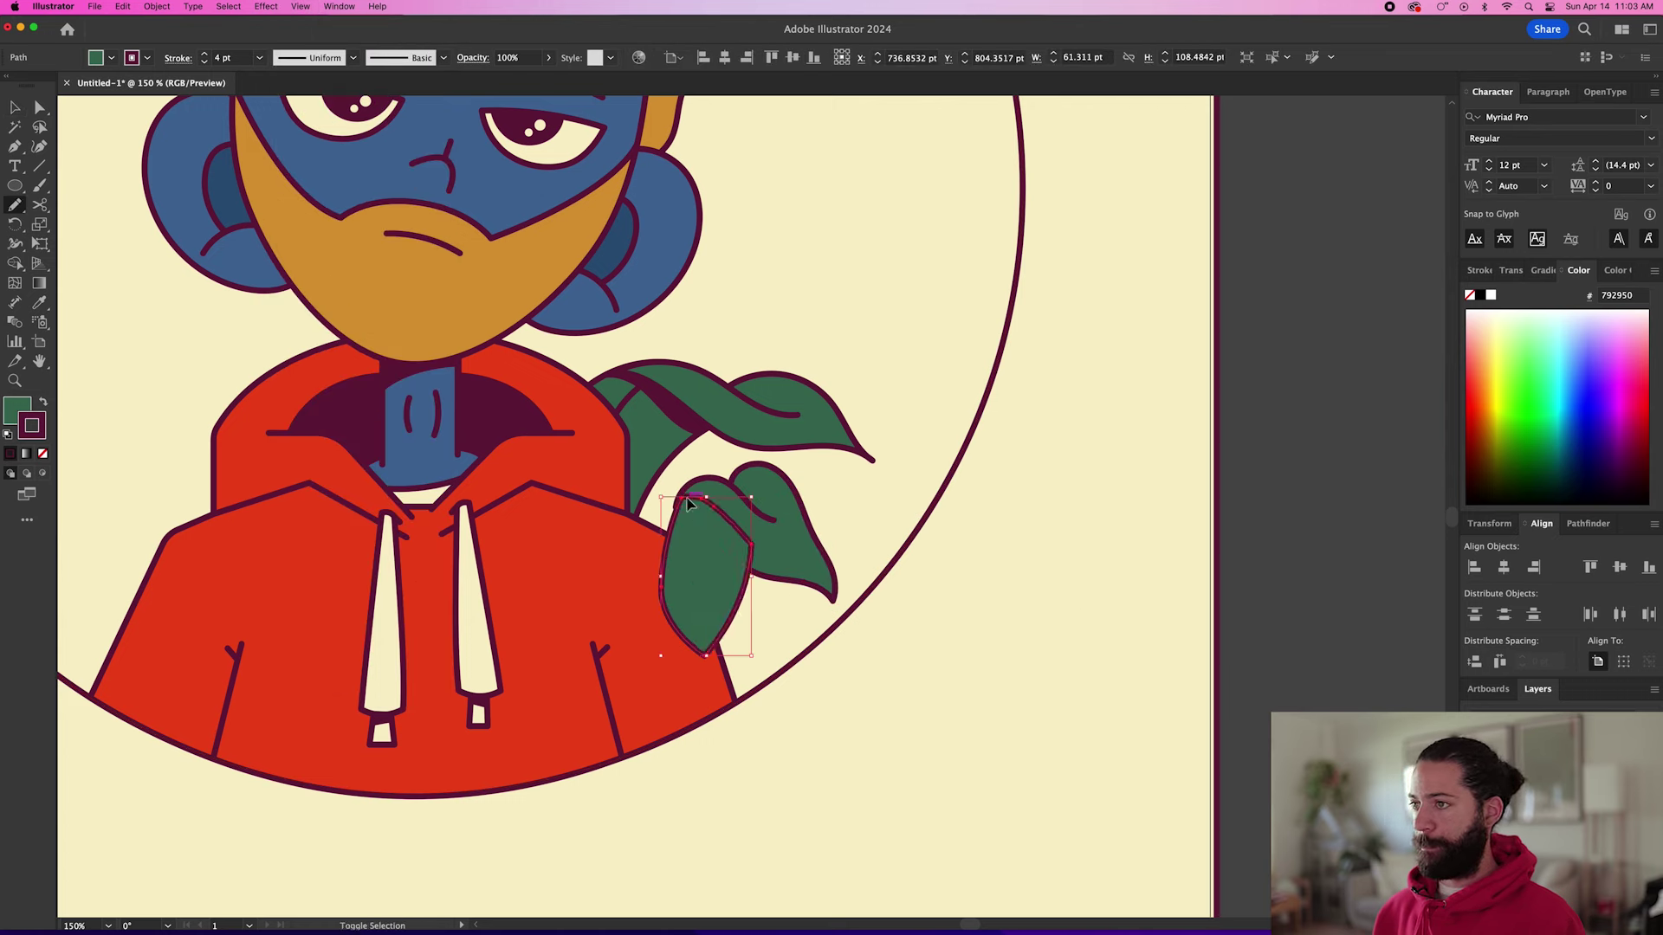
key("super+shift+[")
scroll(694, 530, "up", 3)
key("a")
Add a vein across the new leaf, group them, and place the group behind the hoodie.
key("n")
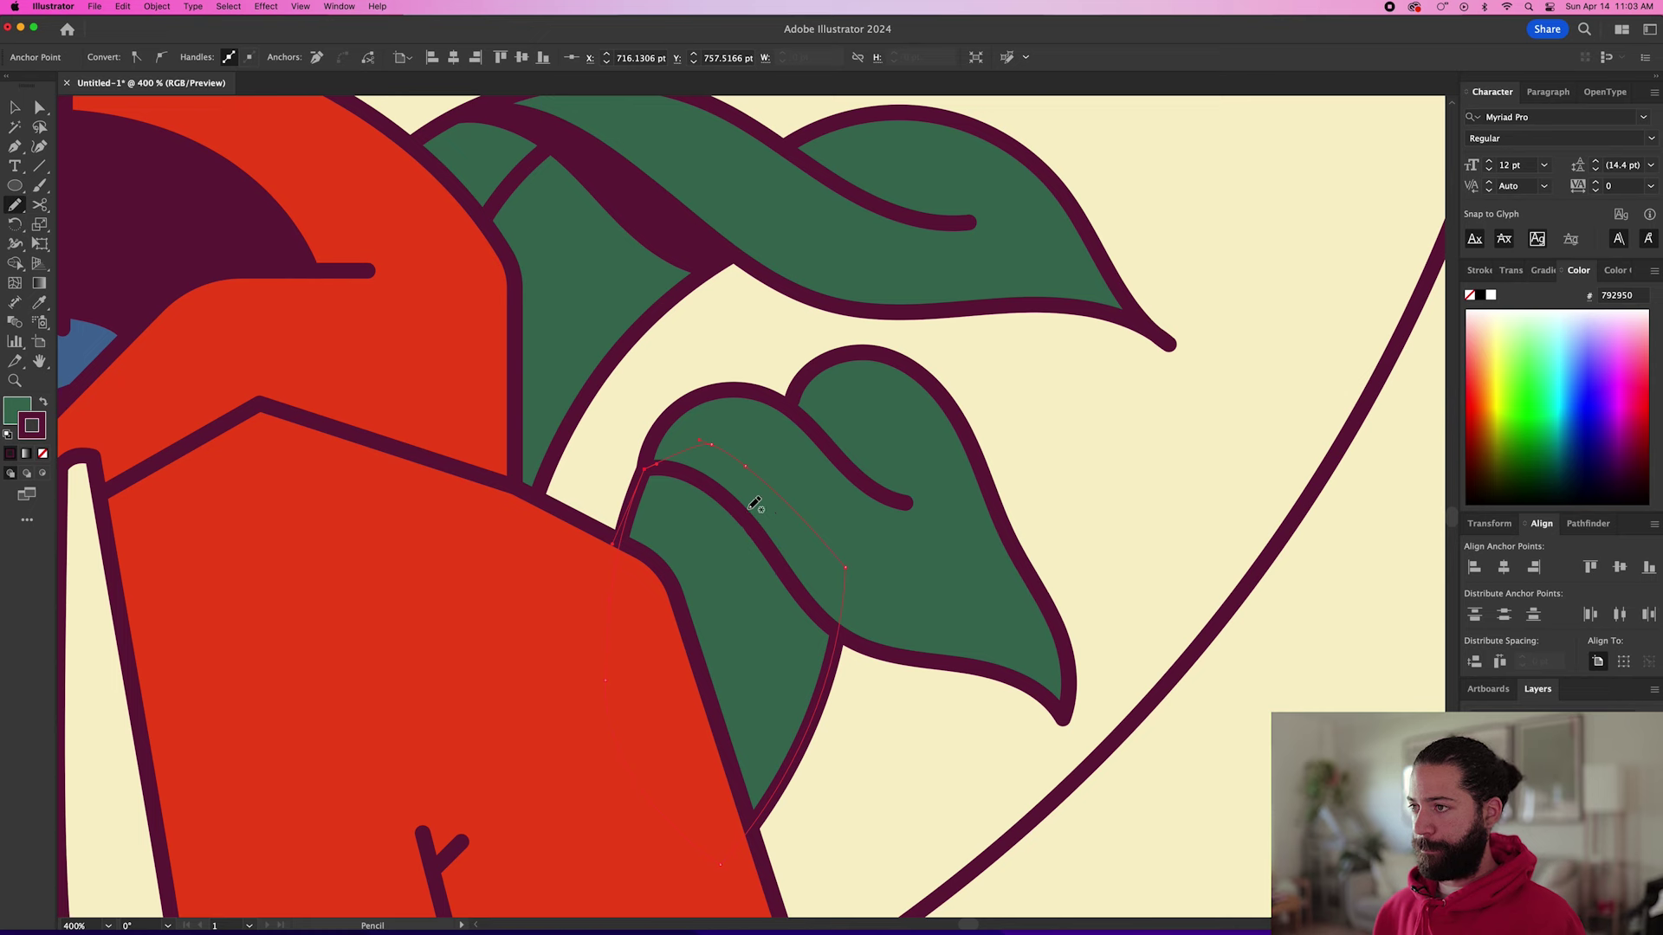
left_click_drag(746, 509, 689, 785)
key("v")
left_click(746, 663, "shift")
key("super+g")
key("super+shift+[")
left_click(1167, 730)
Add a dark purple fold along the small leaf's edge, group it, and send it behind.
key("n")
left_click_drag(648, 482, 829, 661)
left_click_drag(689, 481, 647, 476)
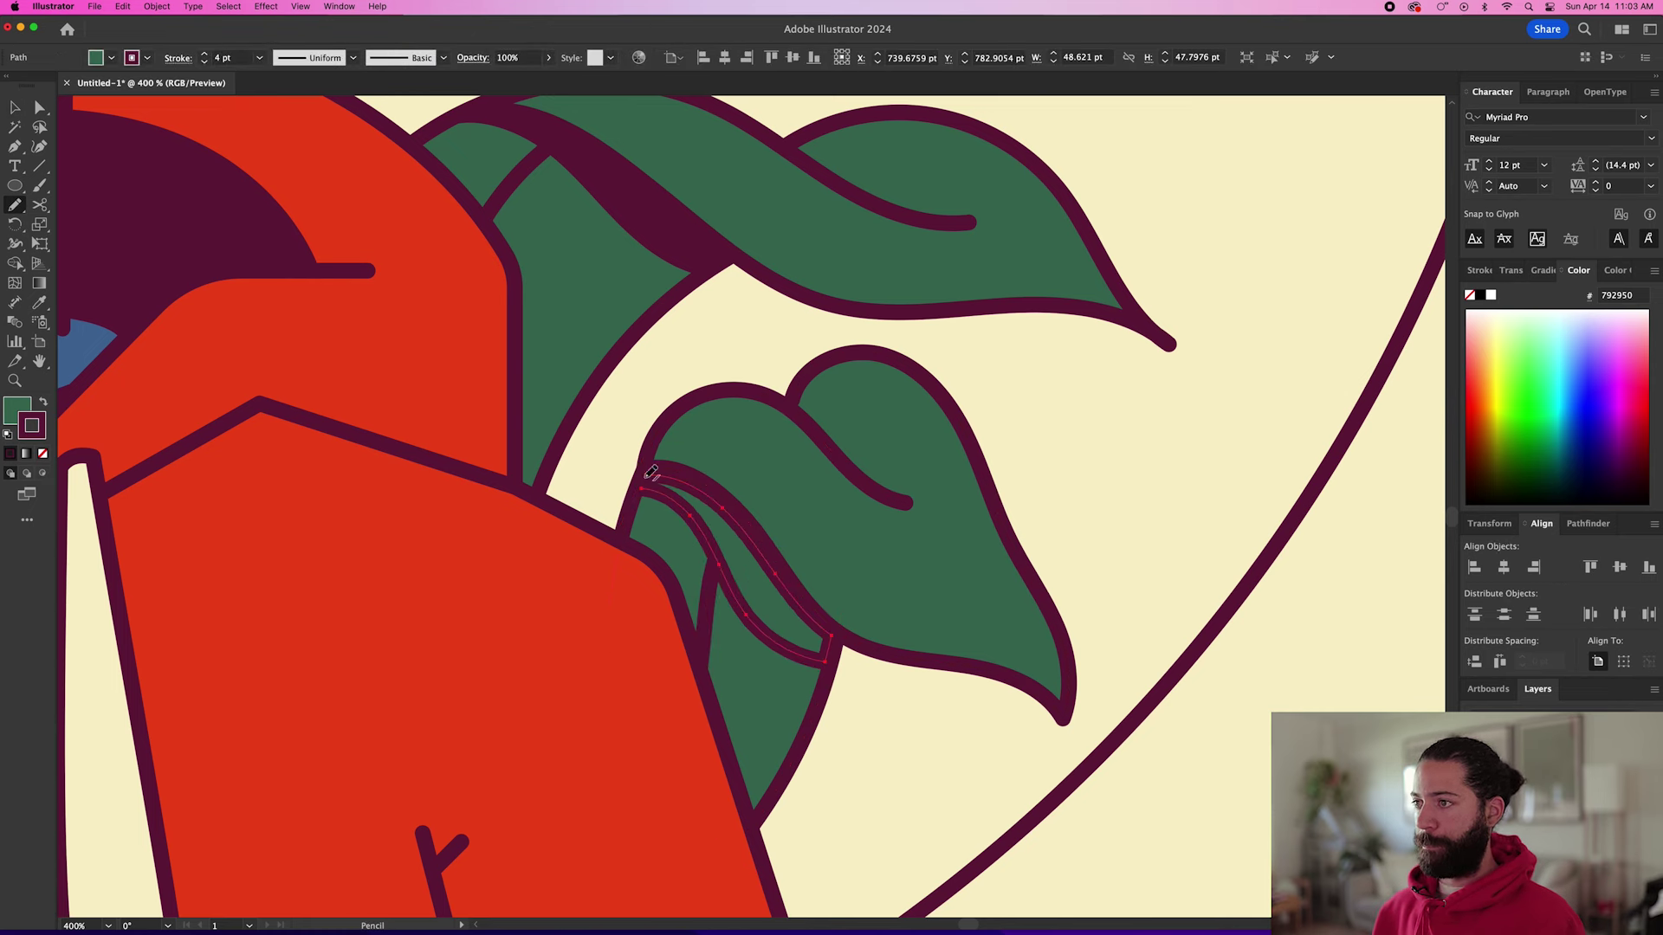
key("i")
left_click(685, 238)
key("v")
left_click(784, 684, "shift")
key("super+g")
key("super+shift+[")
key("super+]")
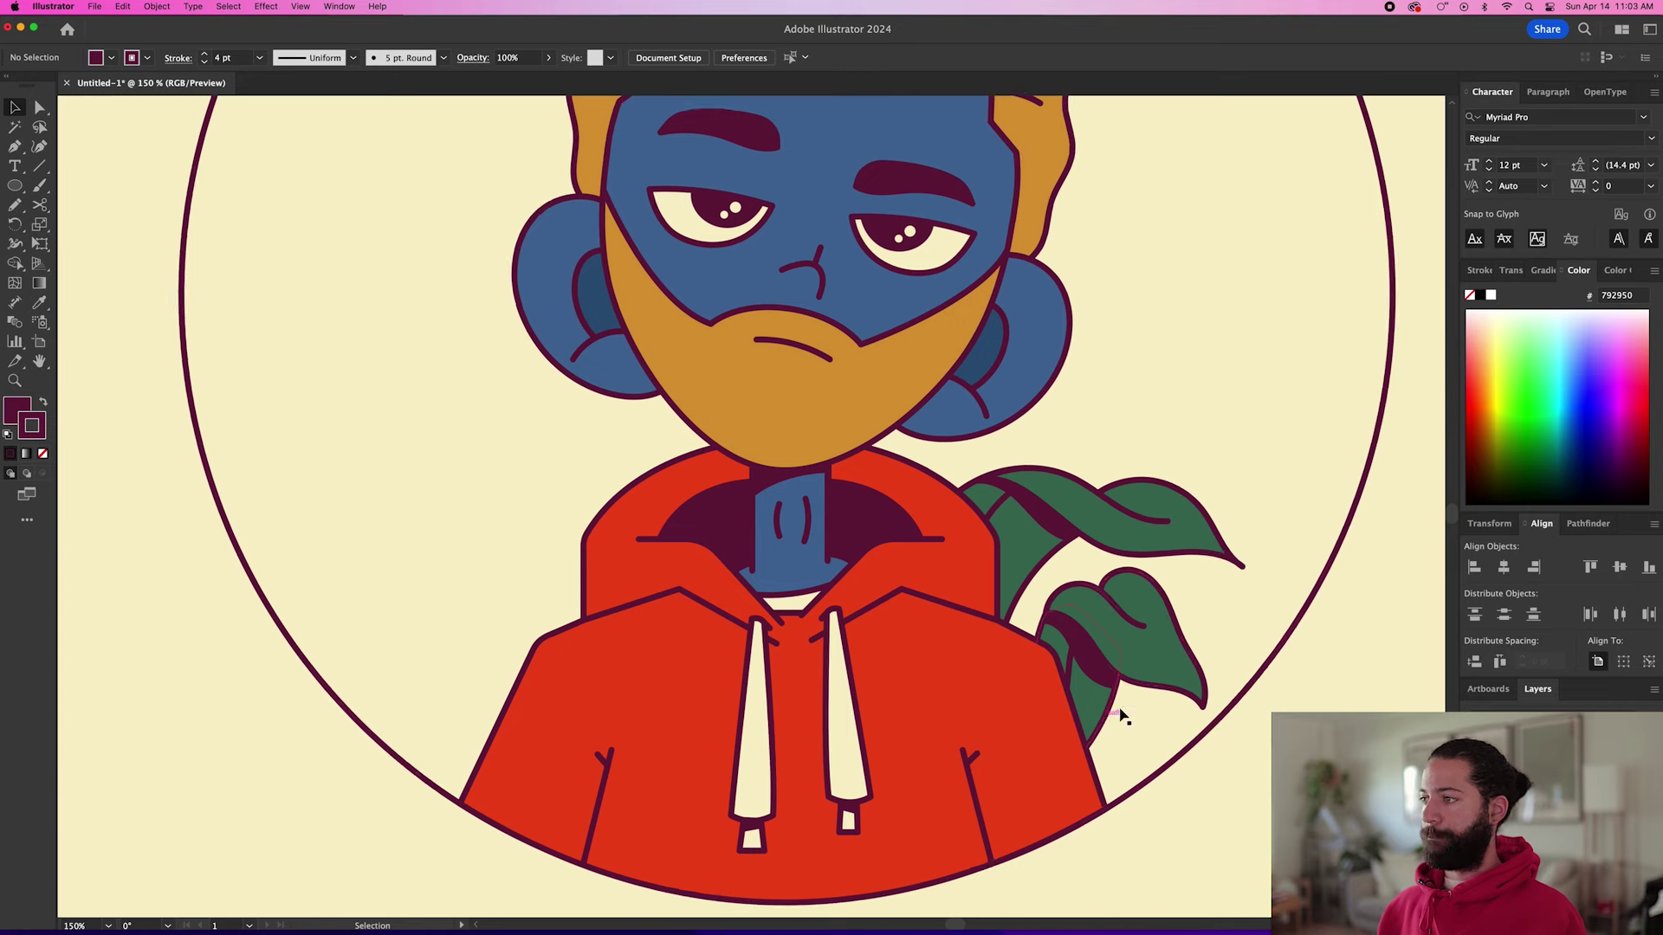
Try the first edge strokes of a leaf on the left side of the face.
mouse_move(708, 580)
left_mouse_down()
mouse_move(763, 522)
mouse_move(829, 506)
left_mouse_up()
key("super+z")
mouse_move(703, 613)
left_mouse_down()
mouse_move(770, 589)
mouse_move(696, 644)
mouse_move(692, 569)
mouse_move(733, 543)
left_mouse_up()
key("super+z")
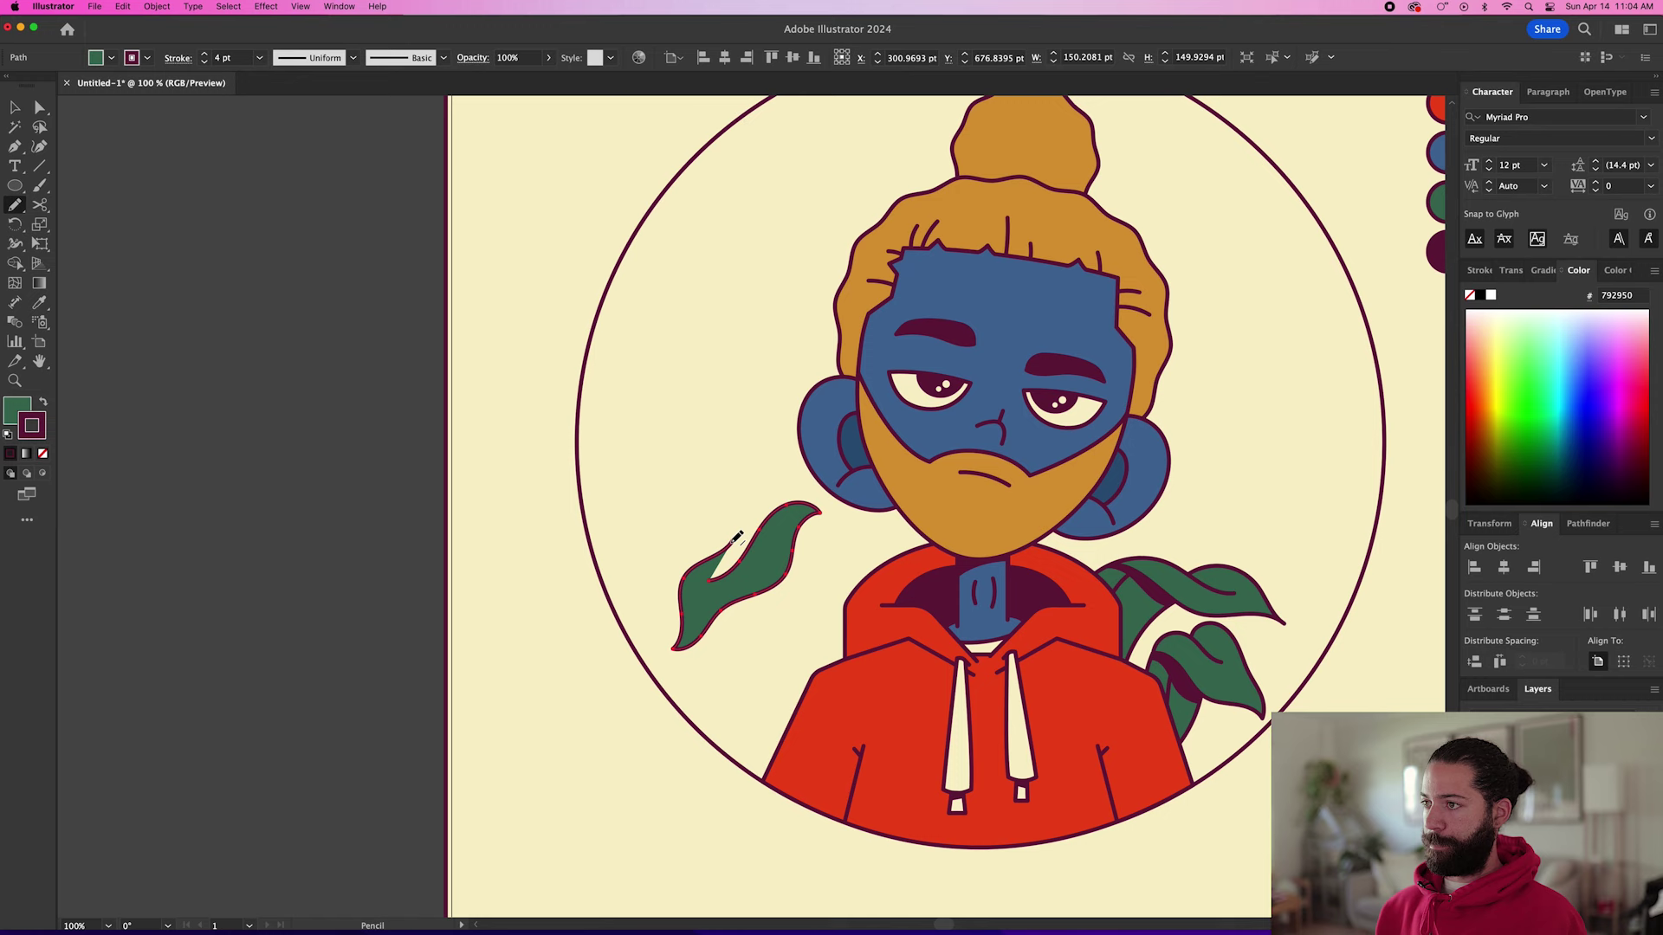
Reshape the left leaf's outline and send its gap shape behind the leaf.
key("super+z")
left_click_drag(675, 647, 700, 562)
mouse_move(775, 496)
left_mouse_down()
mouse_move(687, 618)
mouse_move(822, 493)
left_mouse_up()
double_click(789, 552, "super")
key("super+shift+a")
scroll(727, 571, "up", 2)
key("super+shift+[")
key("super+shift+a")
key("b")
key("v")
left_click(794, 560)
Nudge the left leaf slightly to the right.
key("super+shift+a")
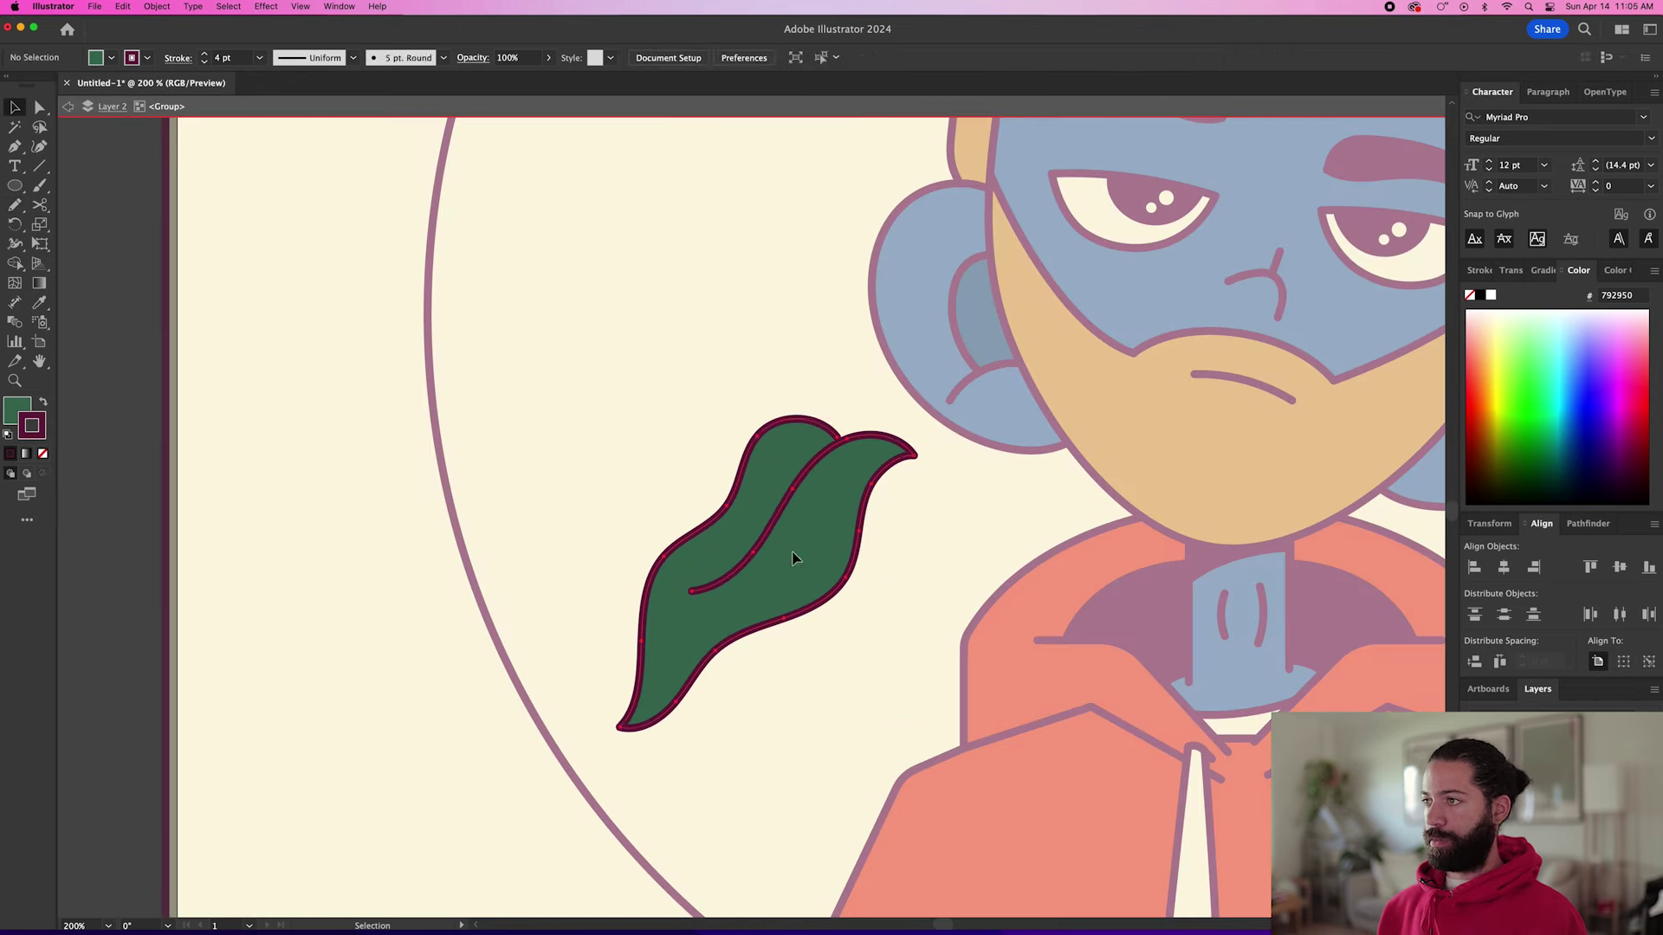
key("Escape")
left_click_drag(725, 533, 752, 536)
key("n")
left_click(655, 478, "super")
Draw a lower leaf shape and place it just above the background.
mouse_move(941, 455)
left_mouse_down()
mouse_move(1020, 612)
mouse_move(958, 455)
mouse_move(1057, 613)
mouse_move(1063, 568)
mouse_move(1083, 597)
mouse_move(957, 827)
left_mouse_up()
key("super+z")
key("super+shift+a")
key("super+z")
left_click_drag(915, 676, 902, 519)
key("super+z")
left_click_drag(956, 827, 860, 547)
key("super+shift+[")
key("super+]")
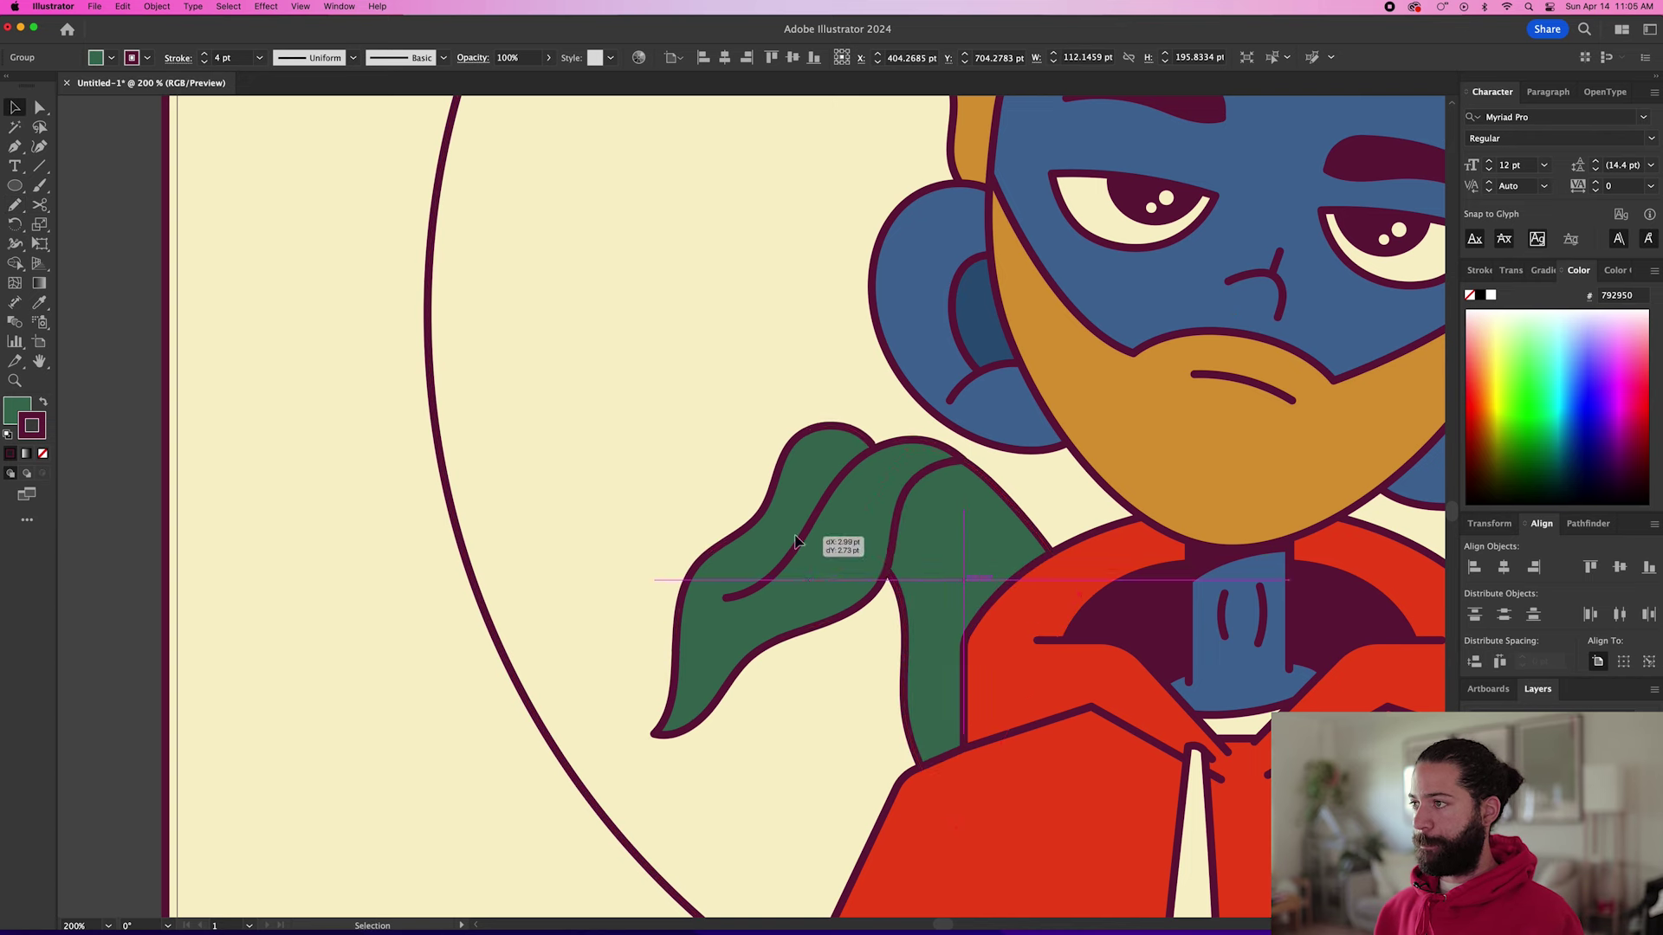
Add a vein to the redrawn leaf, group them, and keep the group above the background.
key("shift+super+a")
left_click_drag(903, 468, 1030, 693)
key("v")
left_click(998, 528, "shift")
key("super+g")
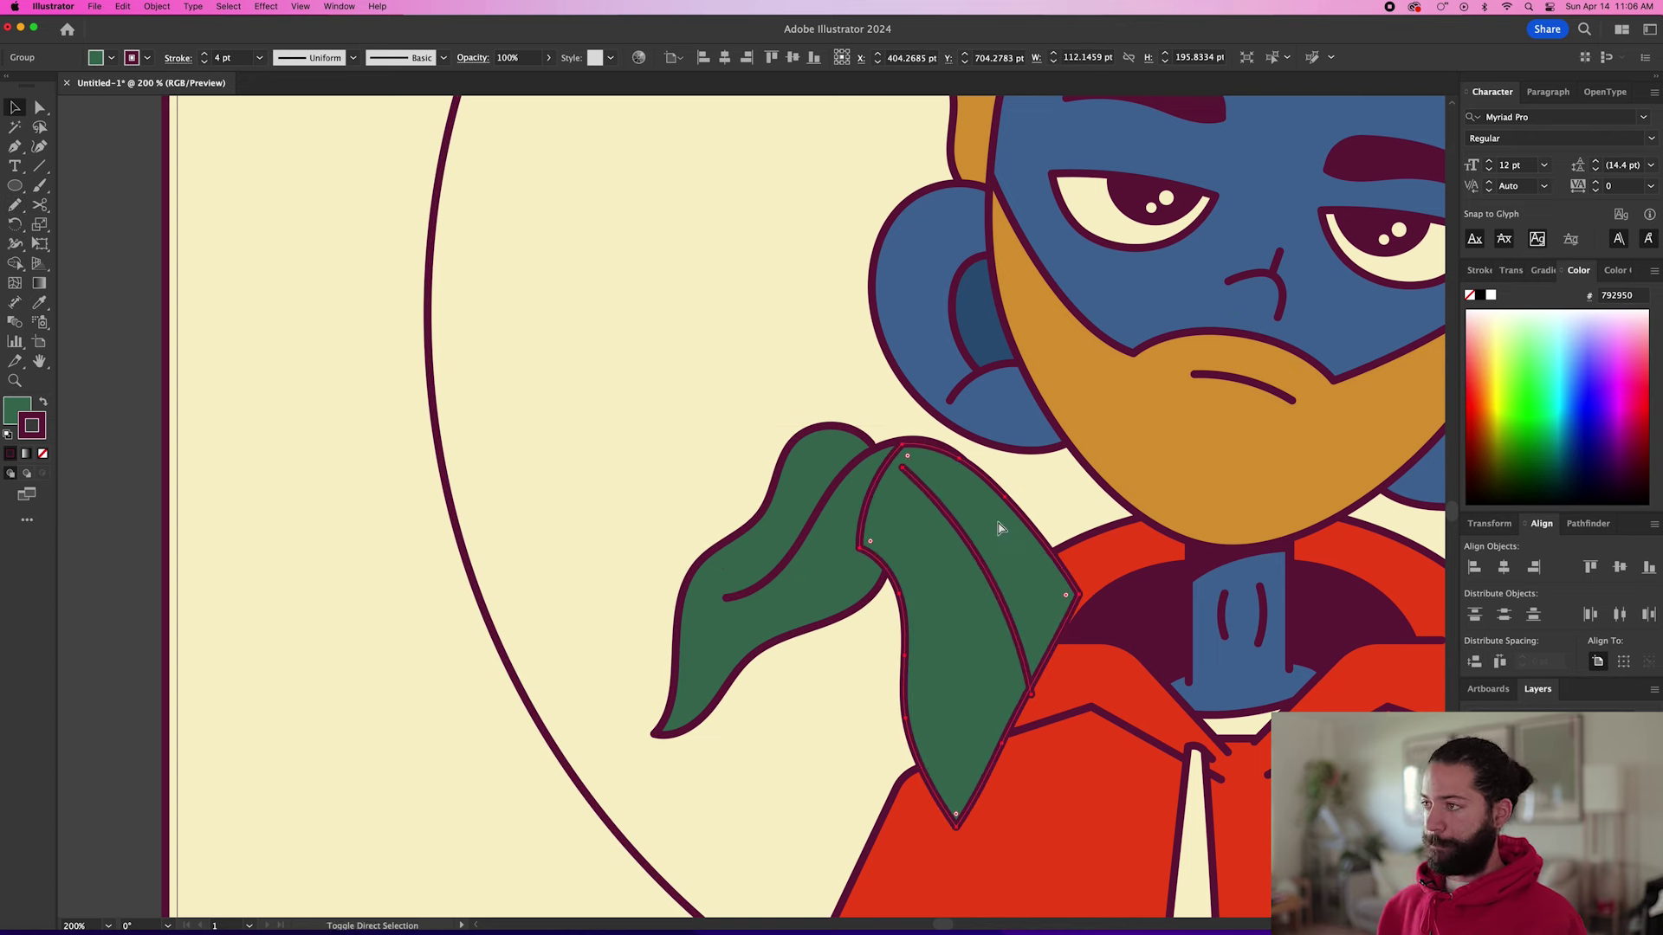
key("super+shift+[")
key("super+]")
key("n")
Draw a shadow shape on the leaf and fill it with dark maroon.
key("super+shift+a")
left_click_drag(894, 530, 993, 479)
mouse_move(993, 479)
left_mouse_down()
mouse_move(935, 471)
mouse_move(894, 530)
left_mouse_up()
key("i")
left_click(1125, 611)
Draw a new leaf inside the leaf group and fill it with the green leaf colour.
key("v")
double_click(977, 509)
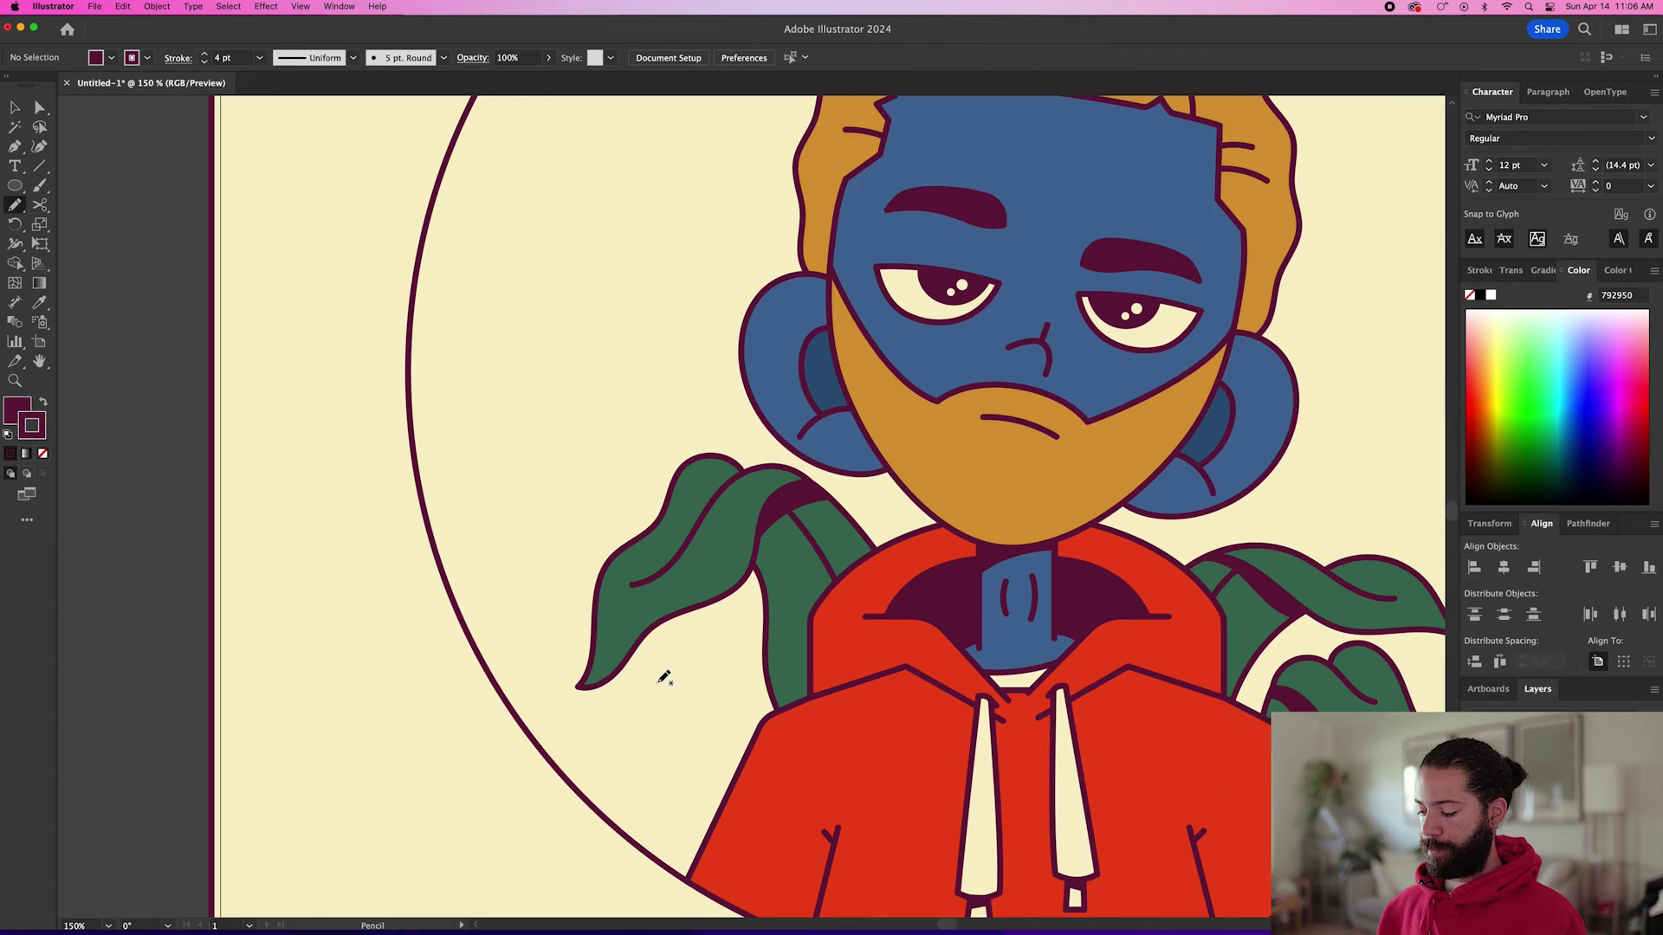
left_click_drag(751, 678, 756, 688)
left_click_drag(676, 729, 628, 792)
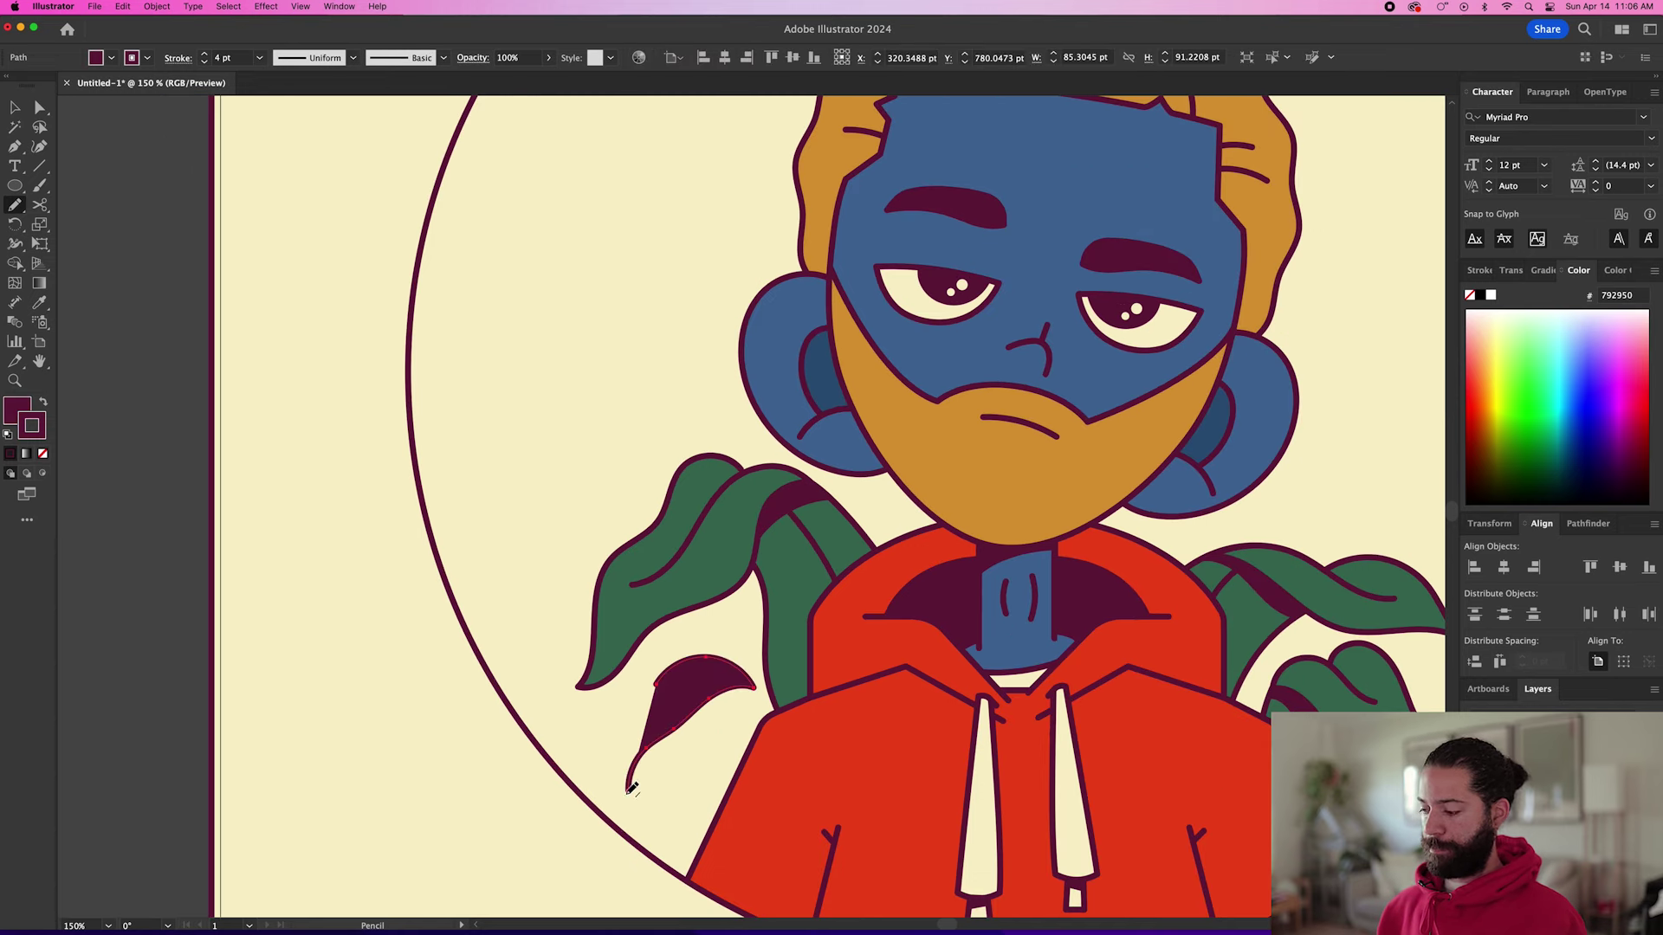
left_click_drag(625, 660, 623, 663)
key("i")
left_click(798, 661)
key("v")
Draw a green stem below the new leaf and send it behind the leaf.
key("n")
left_click(513, 808, "super")
left_click_drag(680, 701, 750, 845)
left_click_drag(750, 845, 793, 786)
mouse_move(793, 786)
left_mouse_down()
mouse_move(772, 698)
mouse_move(682, 703)
mouse_move(719, 722)
mouse_move(776, 675)
mouse_move(743, 684)
left_mouse_up()
key("super+shift+[")
key("v")
Bring the upper leaf group in front of the lower leaf and stem.
scroll(723, 727, "up", 2)
left_click(642, 448)
scroll(642, 448, "left", 1)
key("super+shift+]")
left_click(690, 655)
left_click(726, 722, "shift")
double_click(742, 683)
Draw a centre line down the stem.
key("n")
key("super+shift+a")
key("v")
mouse_move(830, 813)
left_mouse_down()
mouse_move(739, 599)
mouse_move(847, 598)
left_mouse_up()
double_click(272, 787)
key("n")
Add a maroon shadow to the stem and send it behind the stem.
mouse_move(847, 596)
left_mouse_down()
mouse_move(787, 593)
mouse_move(747, 617)
left_mouse_up()
key("i")
left_click(1137, 439)
key("super+shift+[")
key("v")
key("super+shift+a")
left_click(810, 628)
left_click(769, 638, "shift")
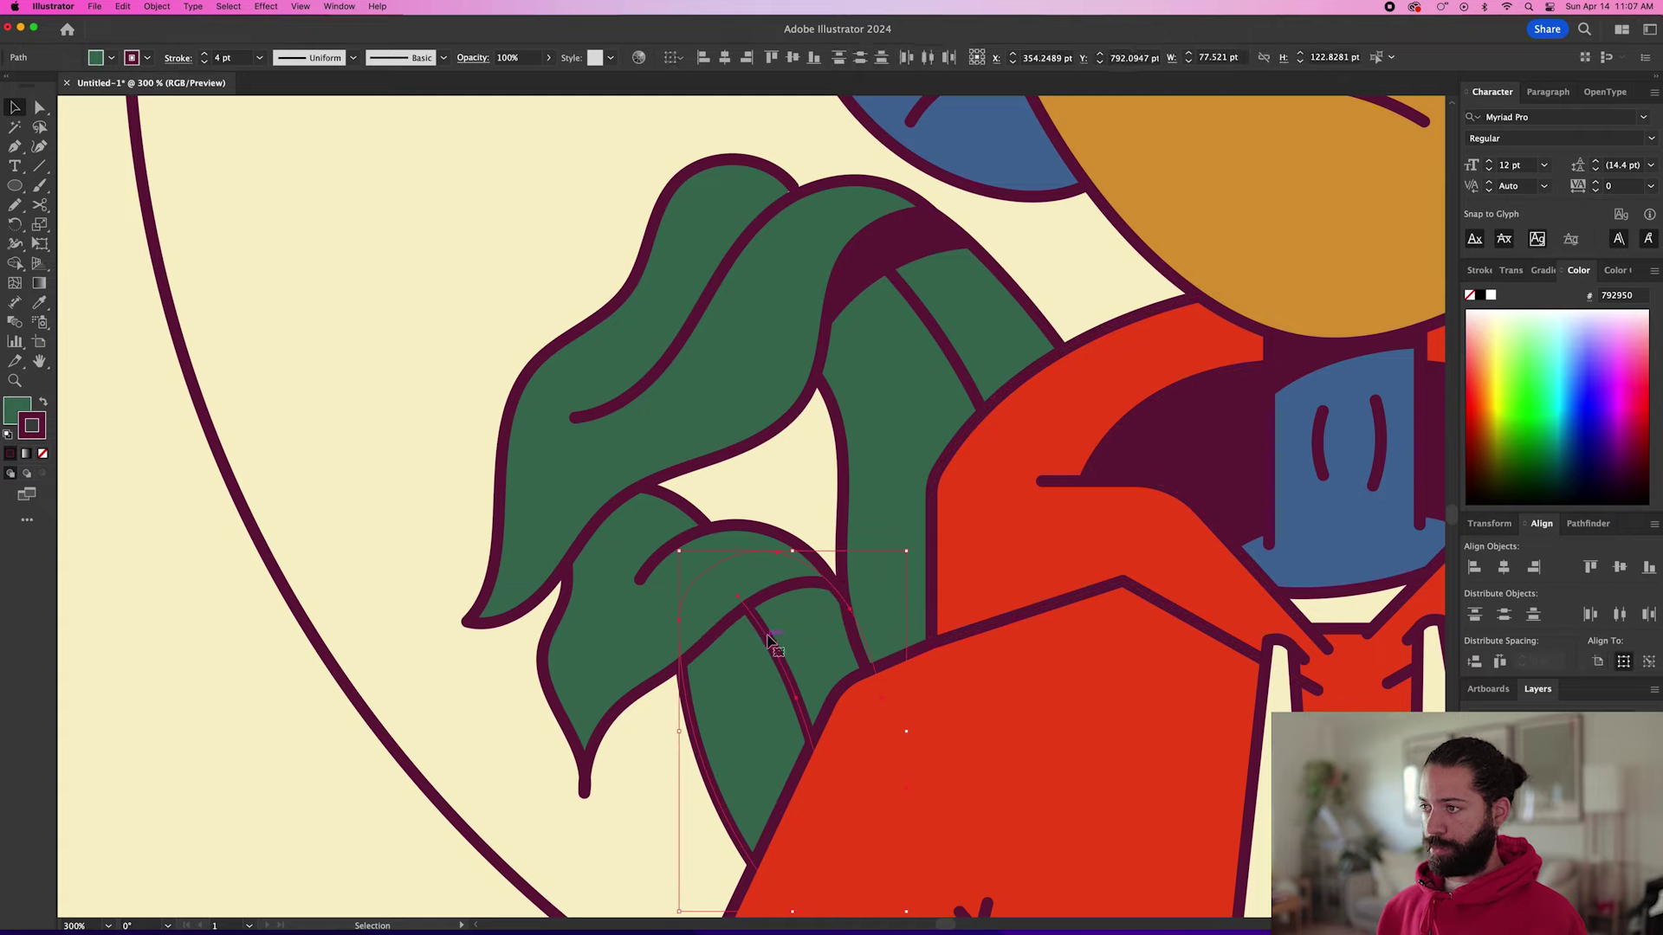
double_click(770, 640)
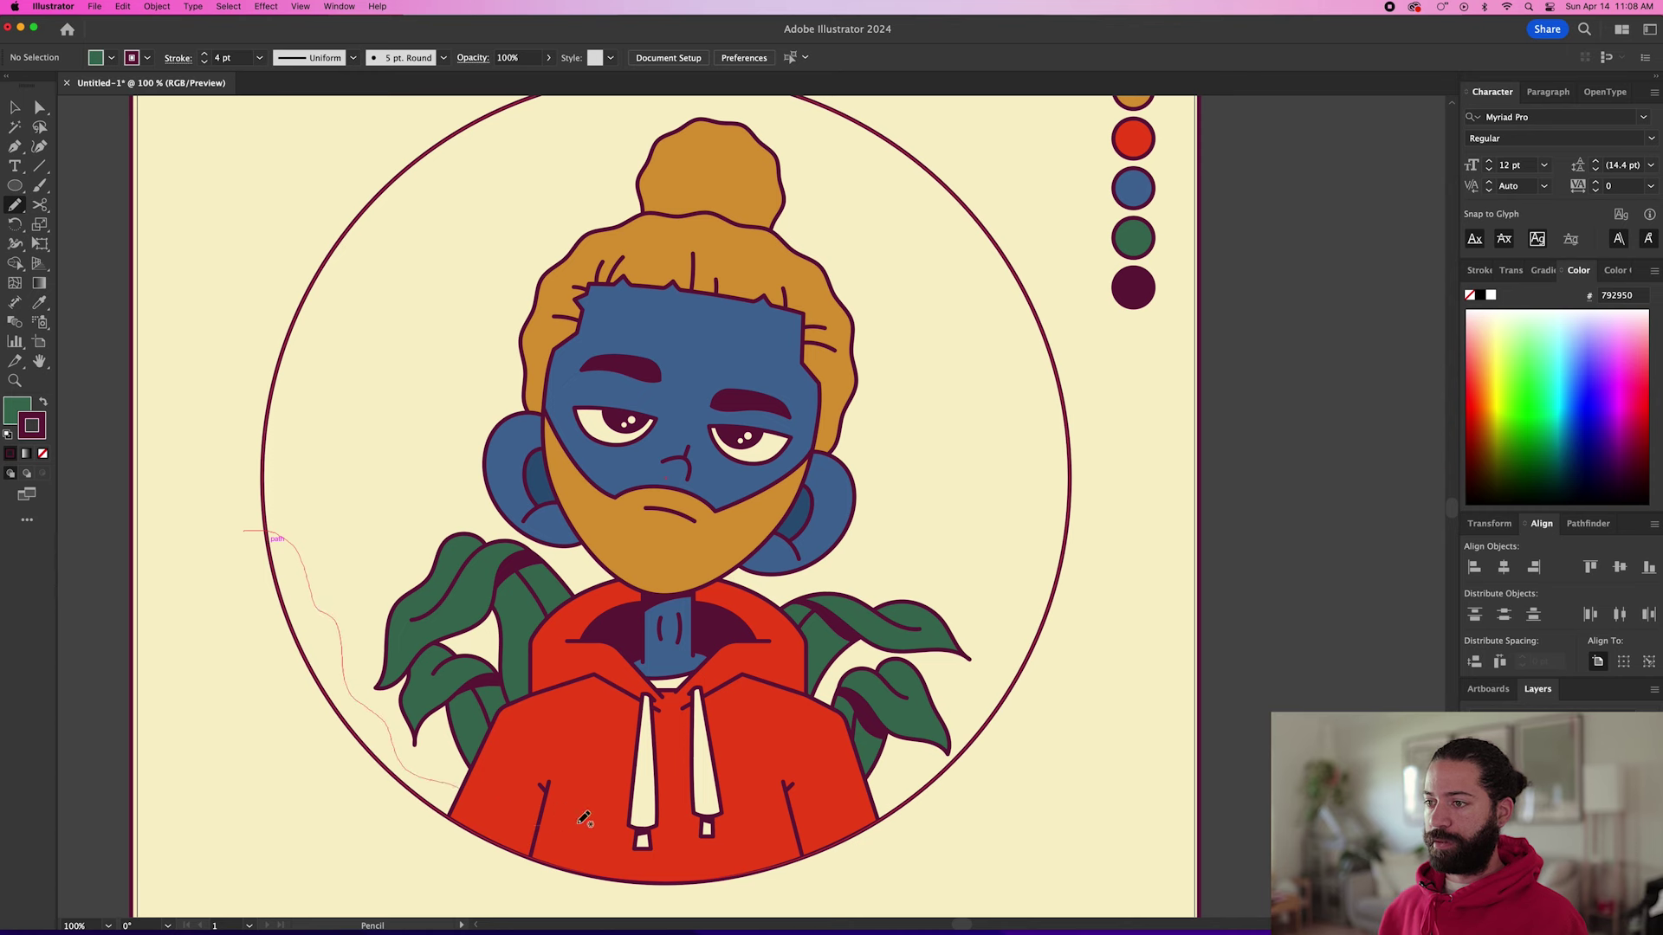
Pencil-draw a long U-shaped green path across the lower part of the circle.
left_click_drag(572, 819, 596, 818)
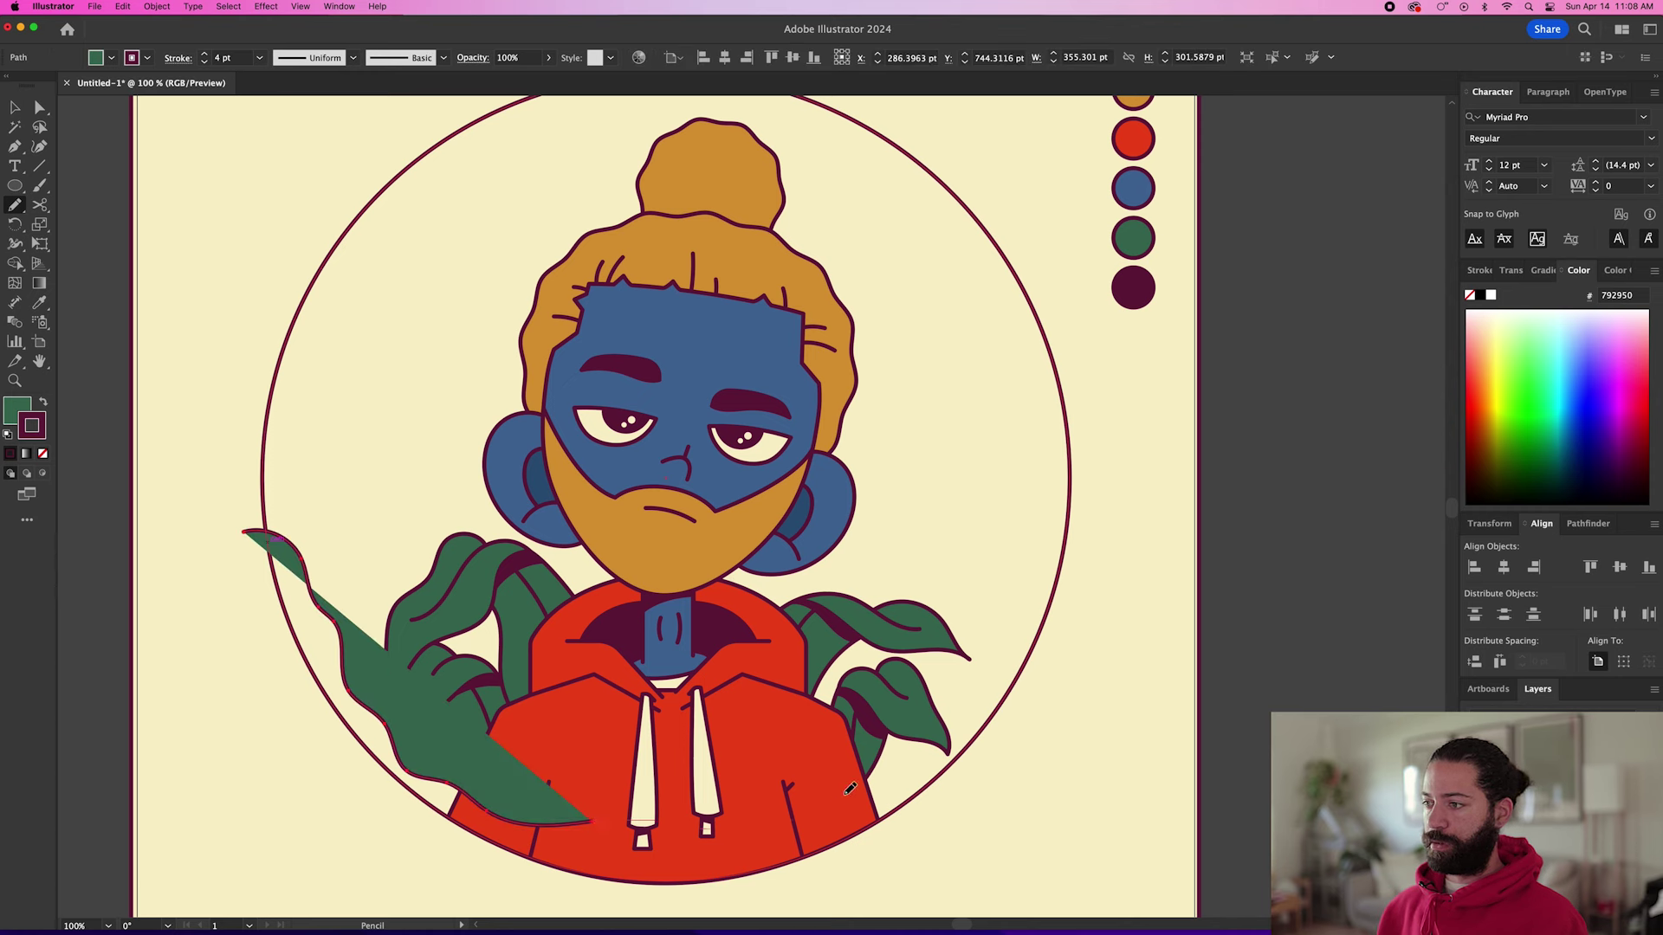
left_click_drag(822, 815, 845, 809)
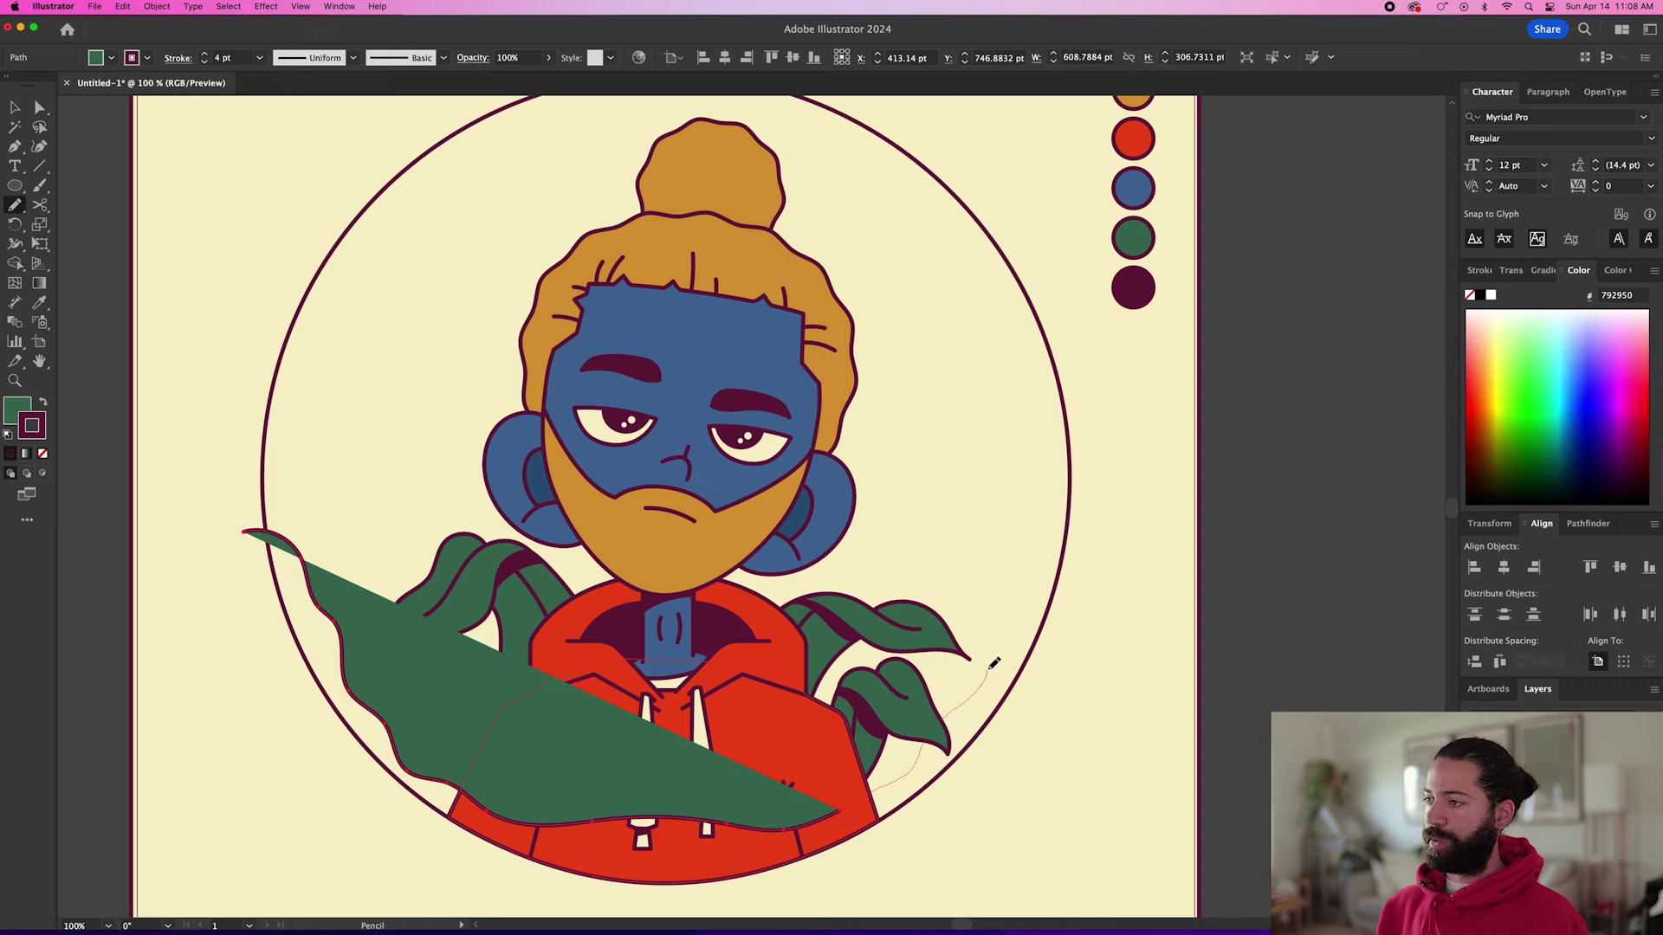
mouse_move(1057, 549)
left_mouse_down()
mouse_move(1083, 554)
mouse_move(1083, 676)
mouse_move(870, 901)
mouse_move(605, 907)
mouse_move(310, 790)
left_mouse_up()
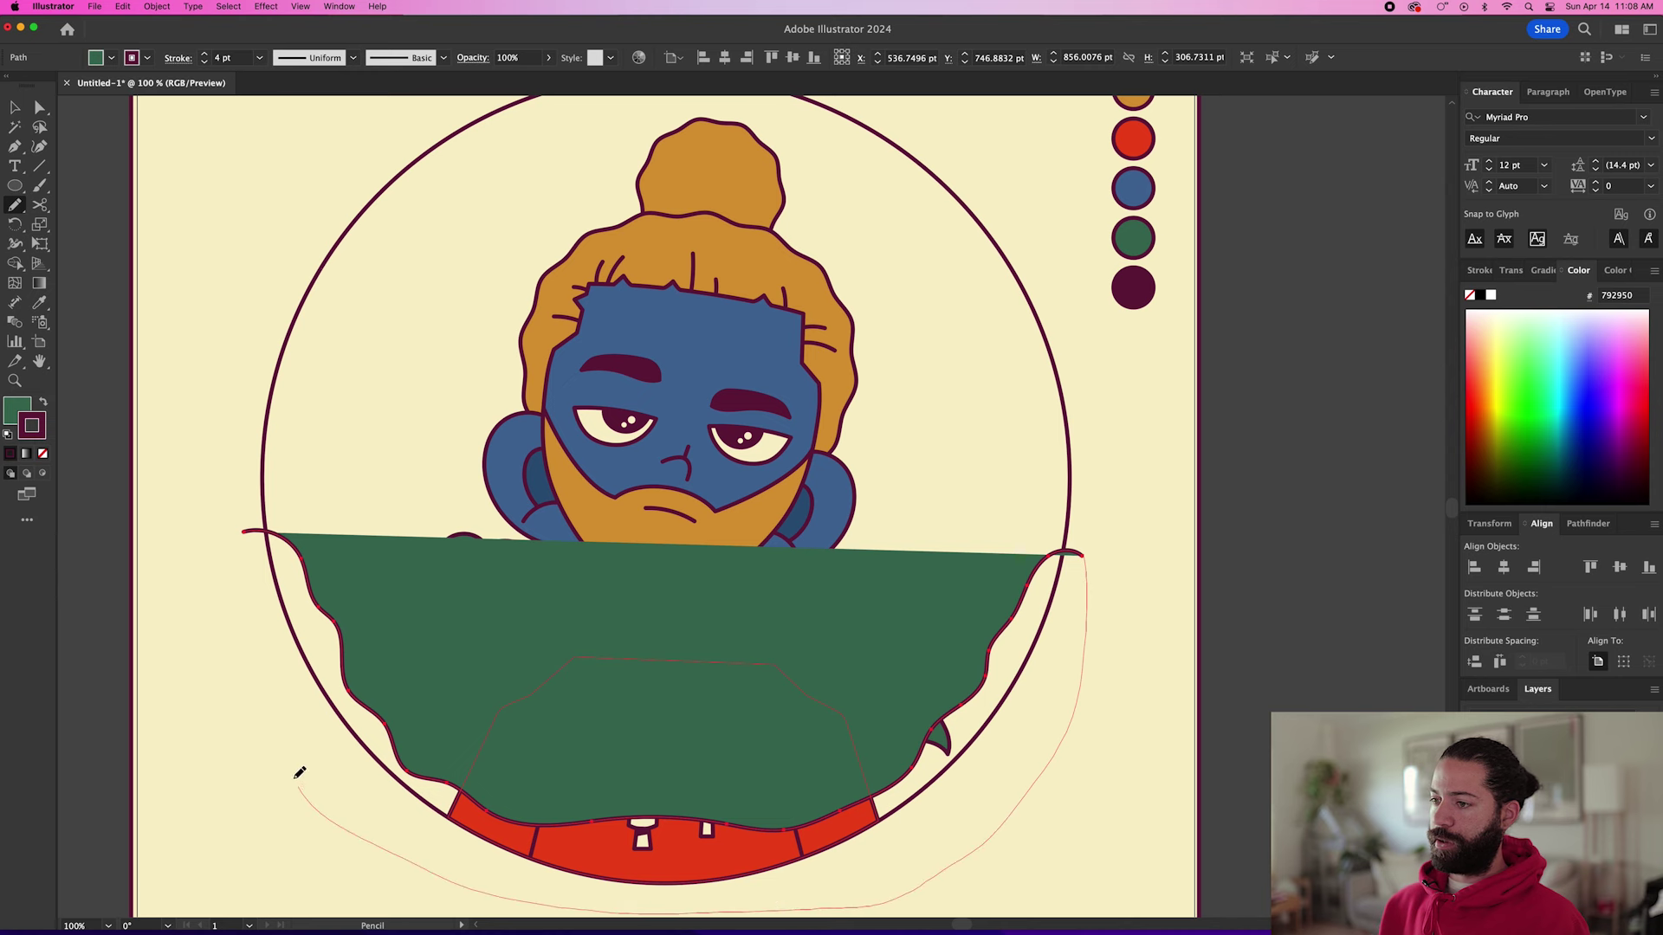
left_click_drag(255, 615, 253, 569)
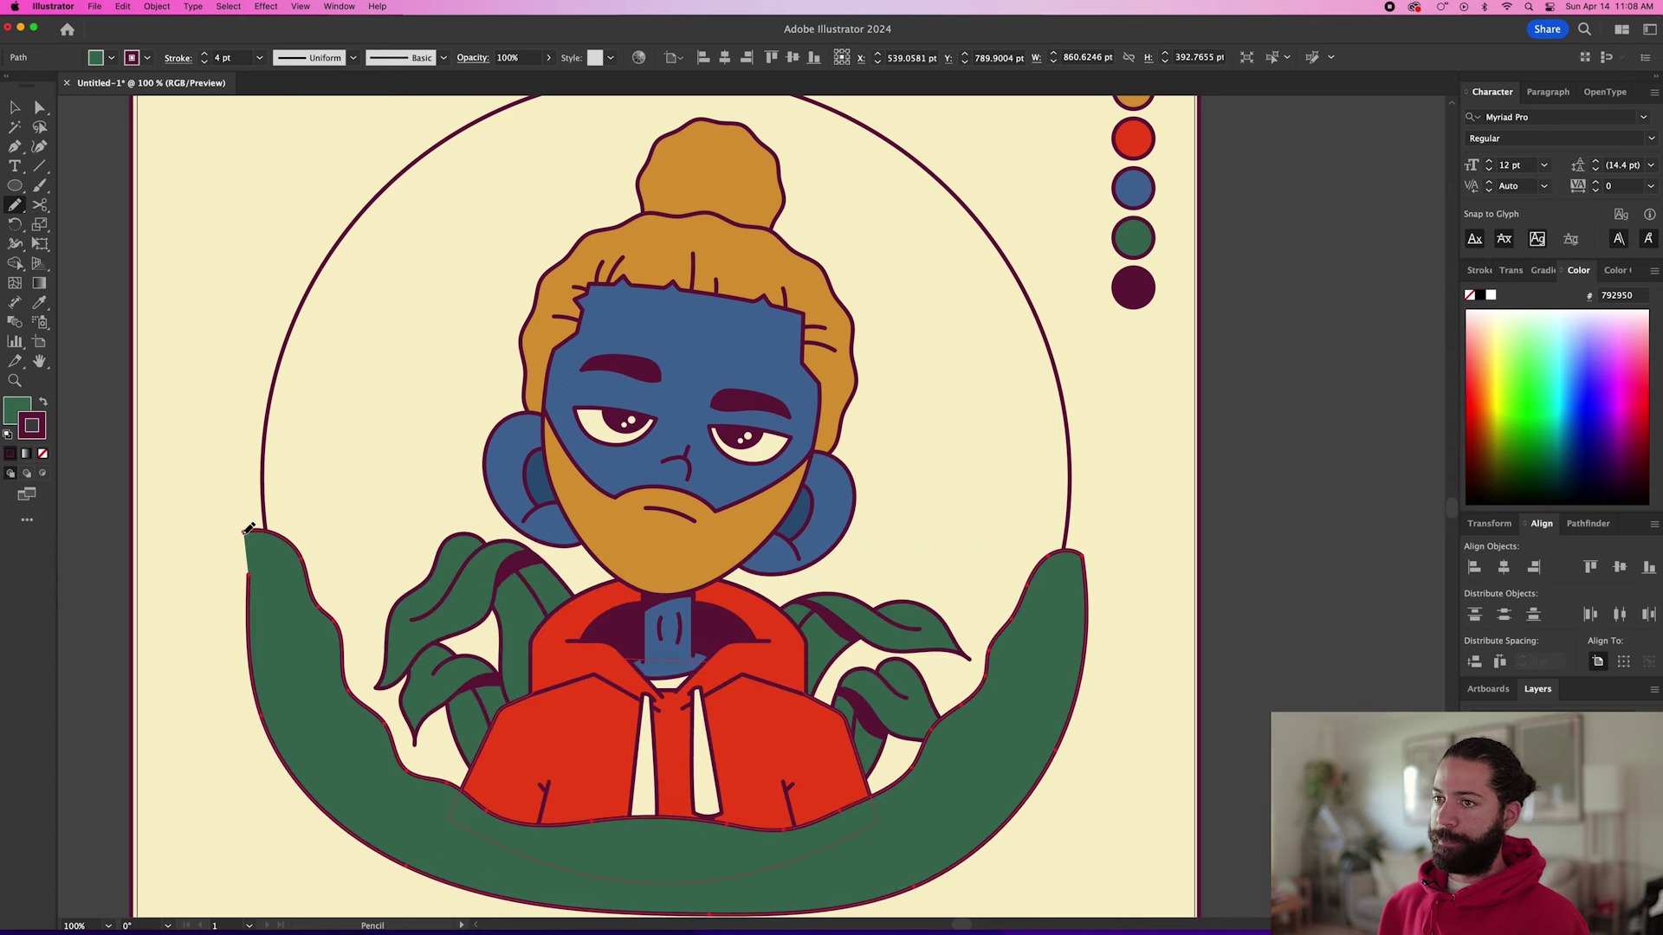
Paste a copy of the circle frame in front and Intersect it with the U shape.
key("v")
left_click(336, 407)
key("a")
key("super+shift+bracketright")
key("v")
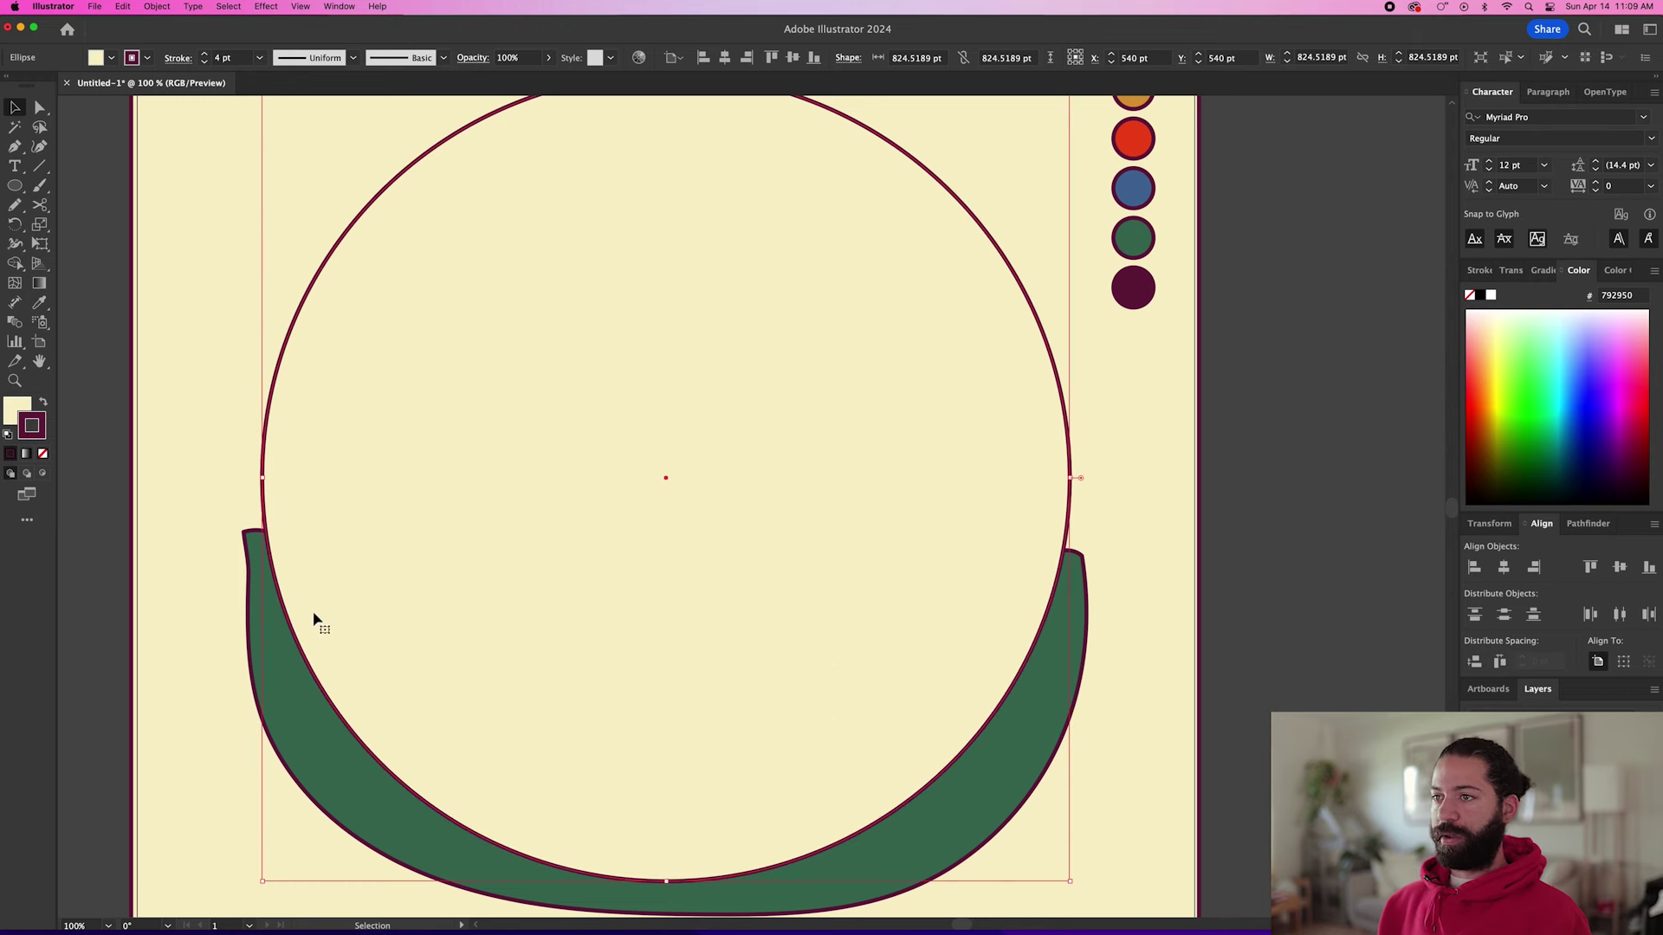
left_click(268, 705)
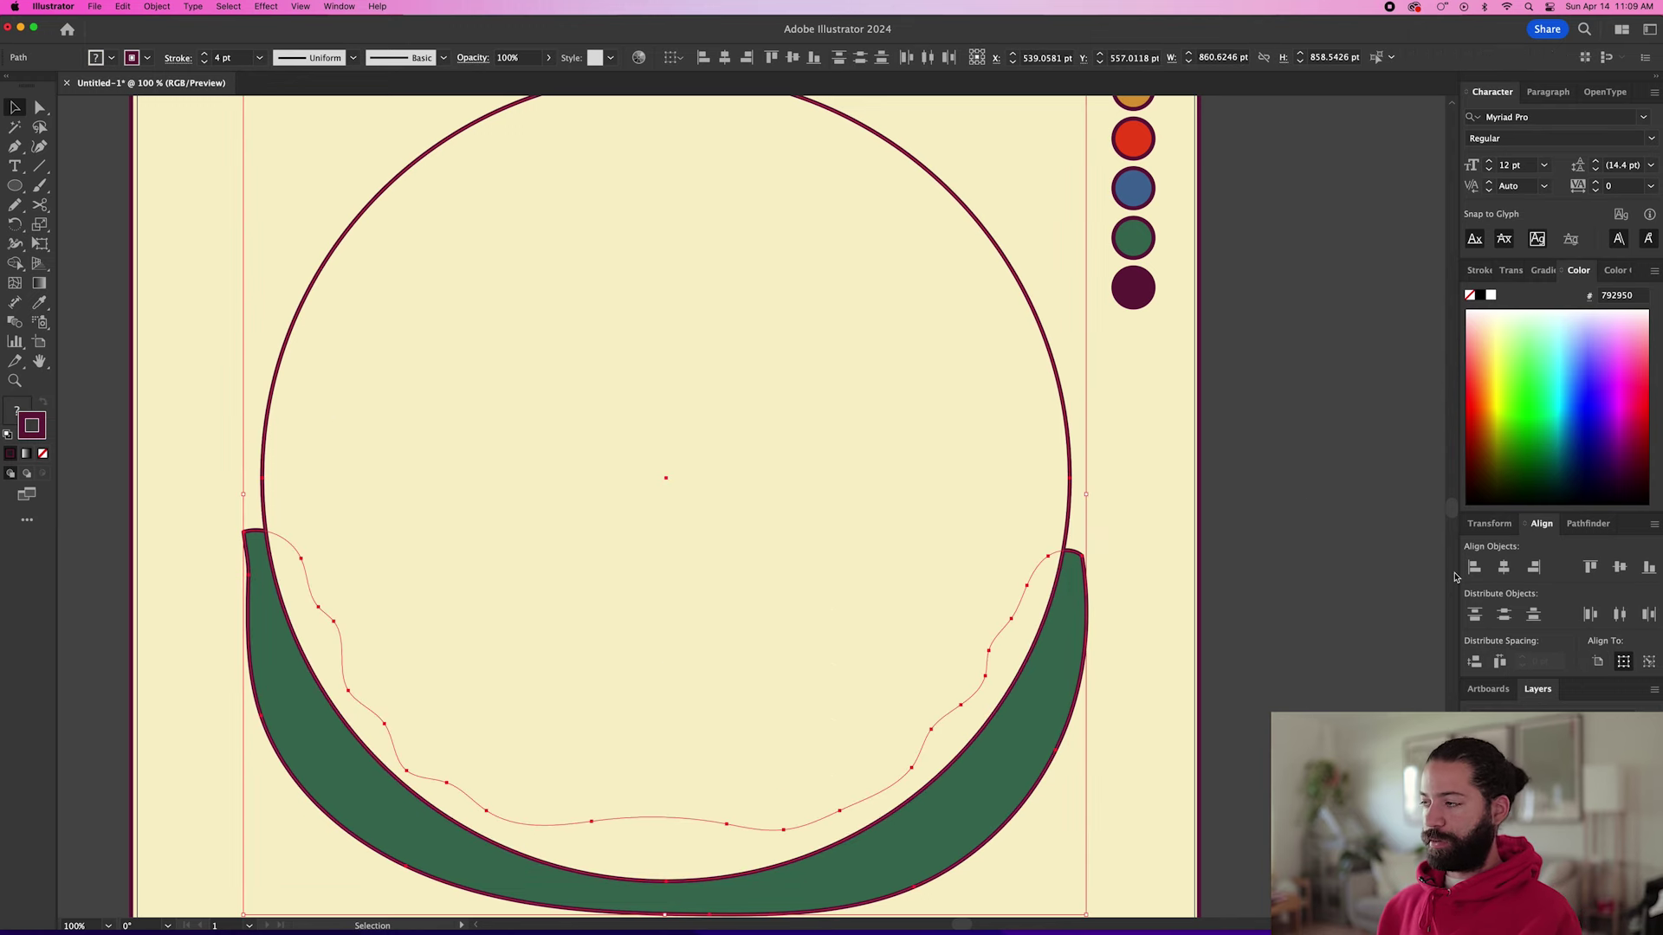
left_click(1584, 526)
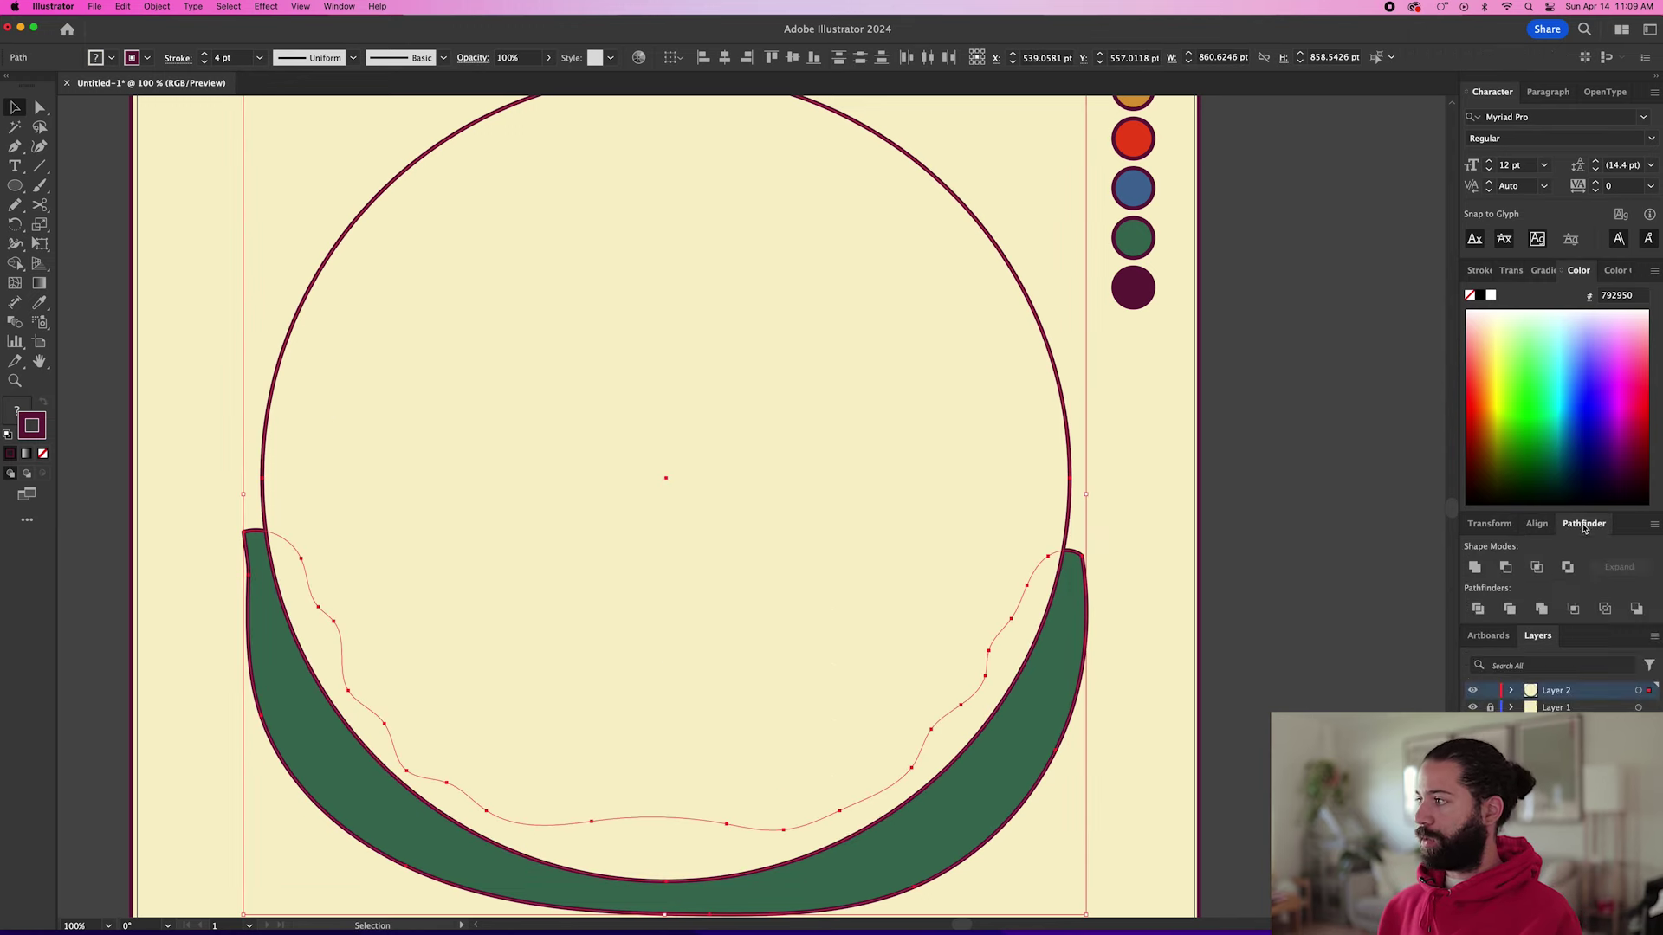
left_click(1537, 568)
Give the band the green leaf colour, send it behind the hoodie, and view the whole artboard.
key("i")
left_click(1125, 620)
left_click(942, 635)
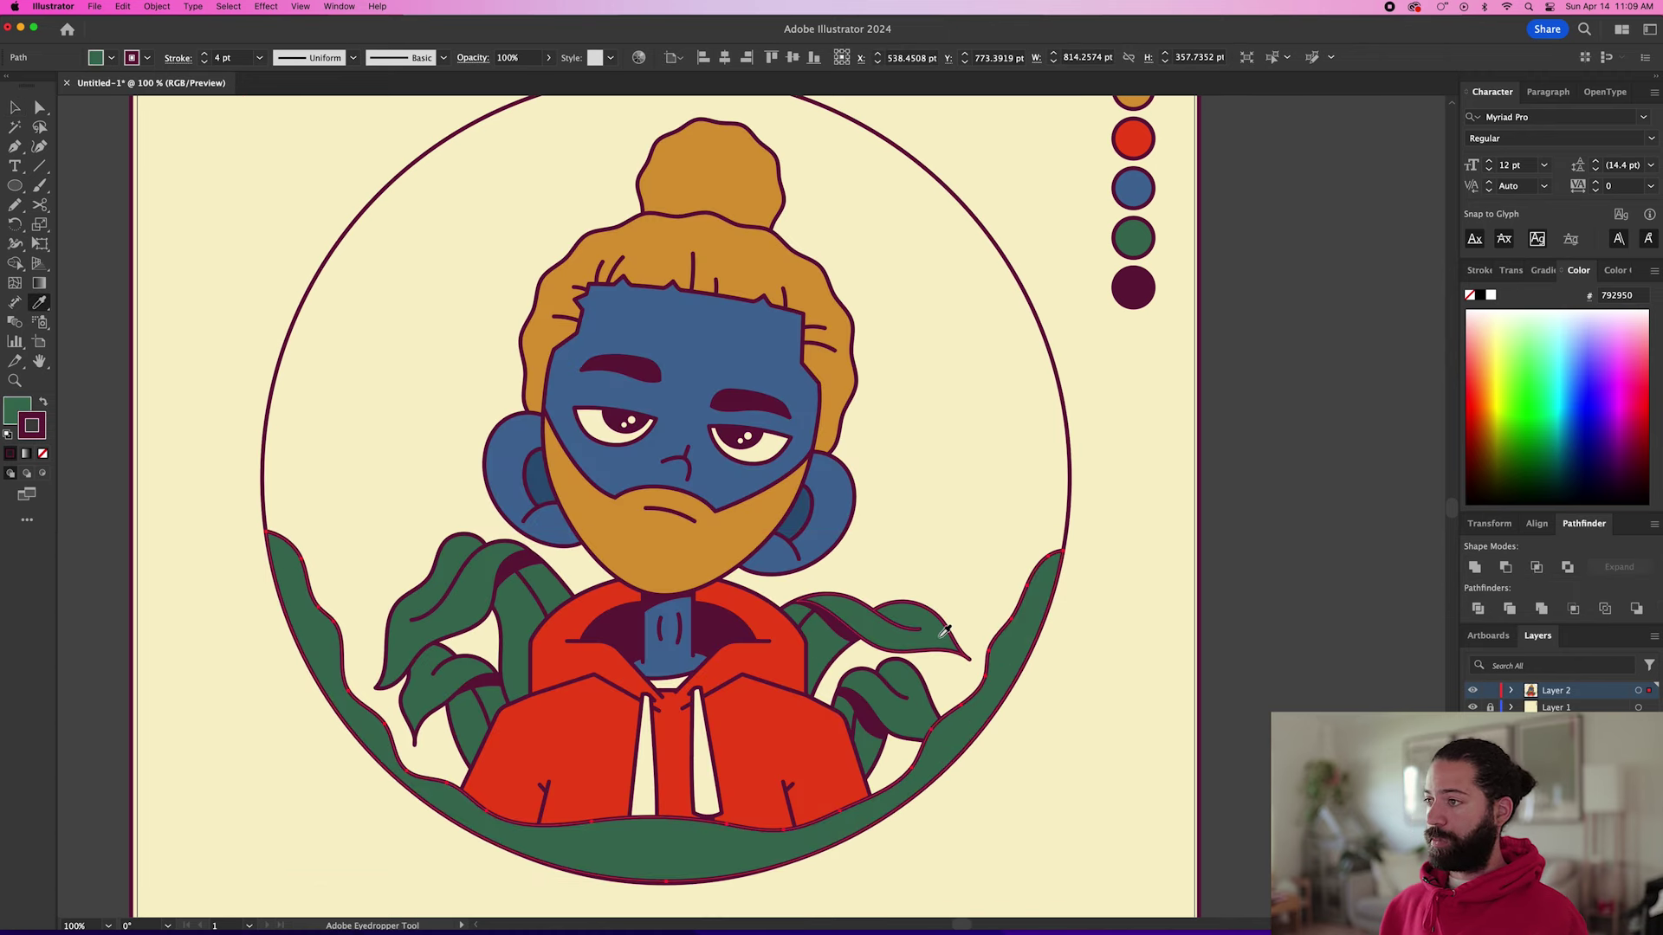
key("v")
key("cmd+z")
key("cmd+z")
key("cmd+z")
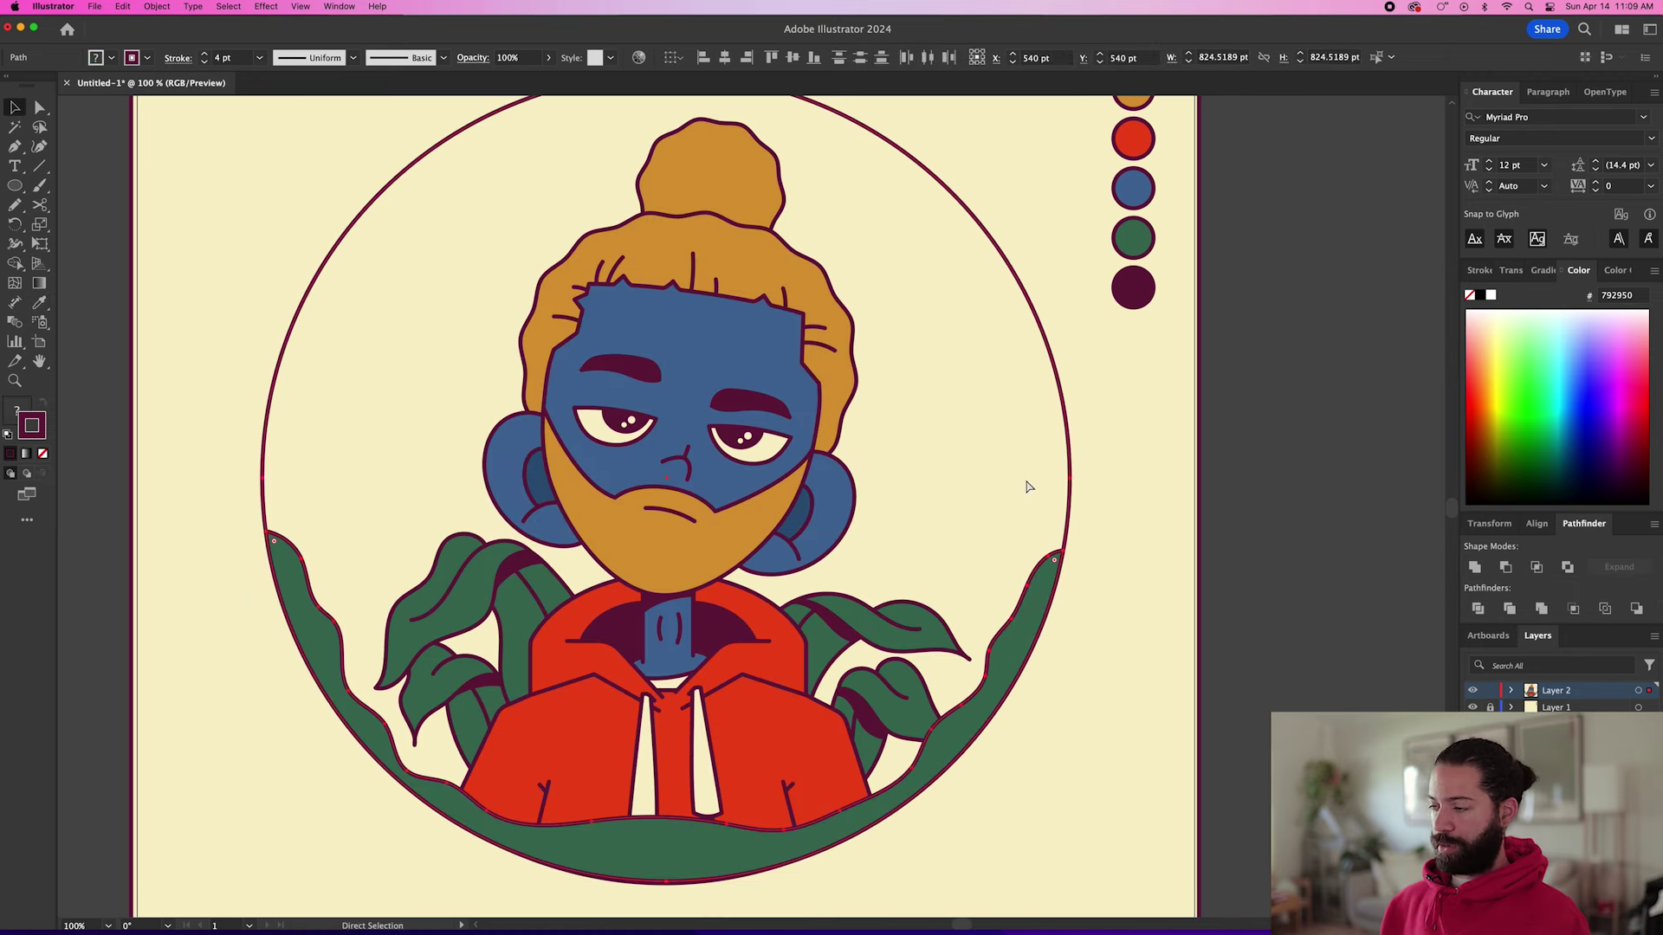
left_click(1288, 680)
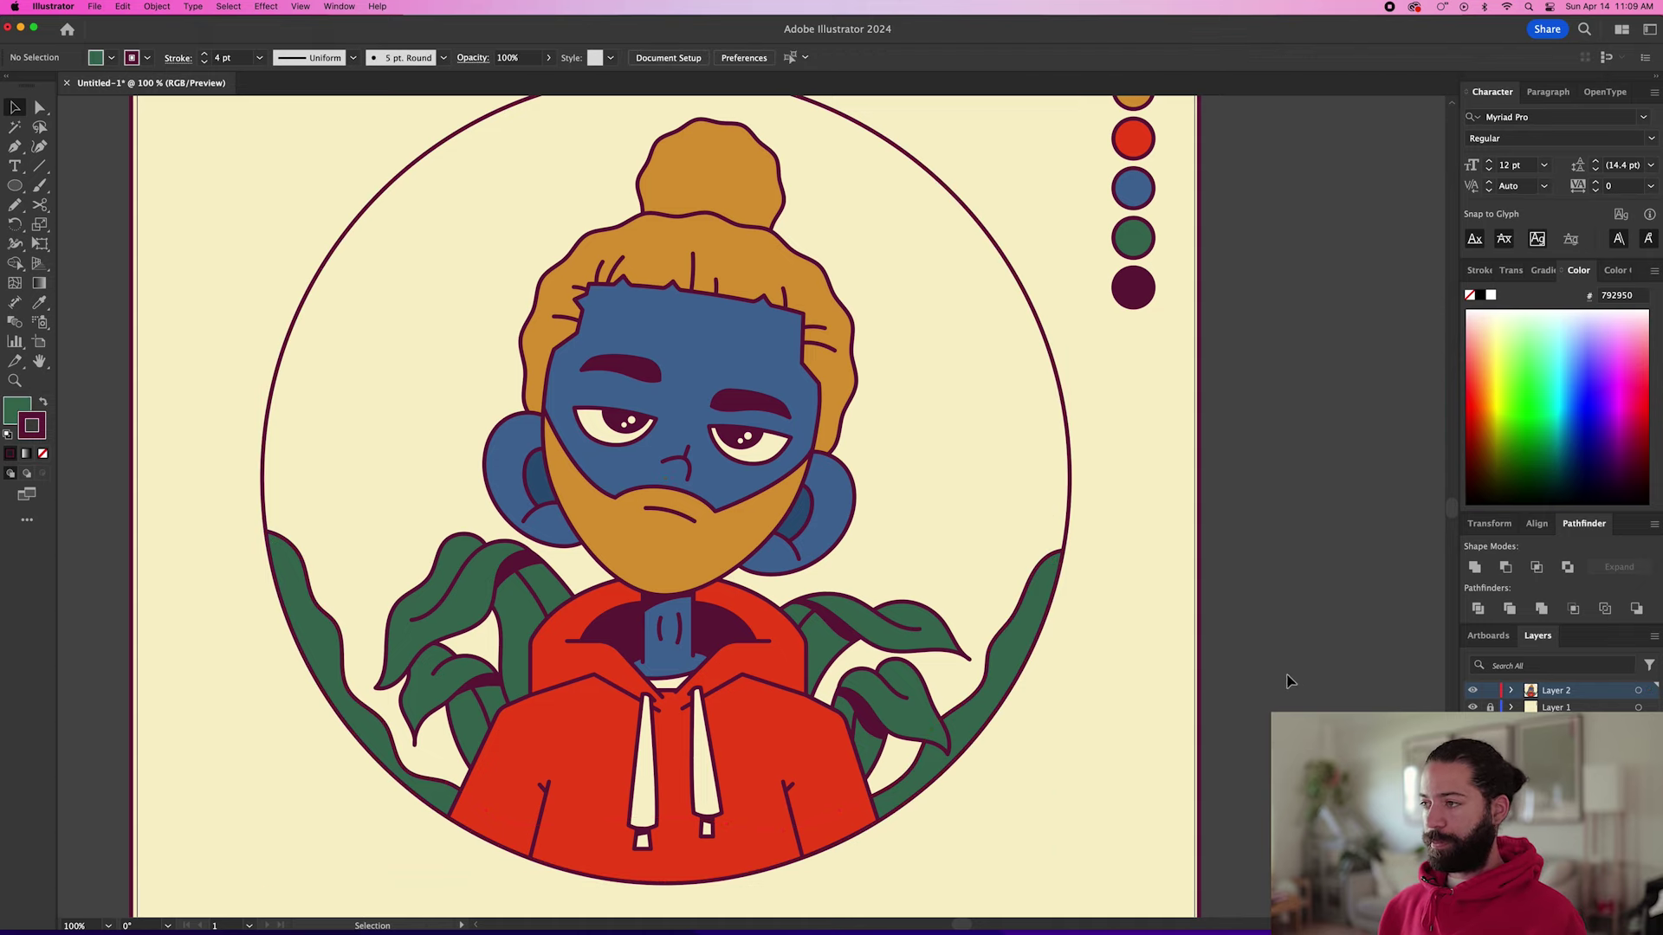
key("cmd+0")
key("super+minus")
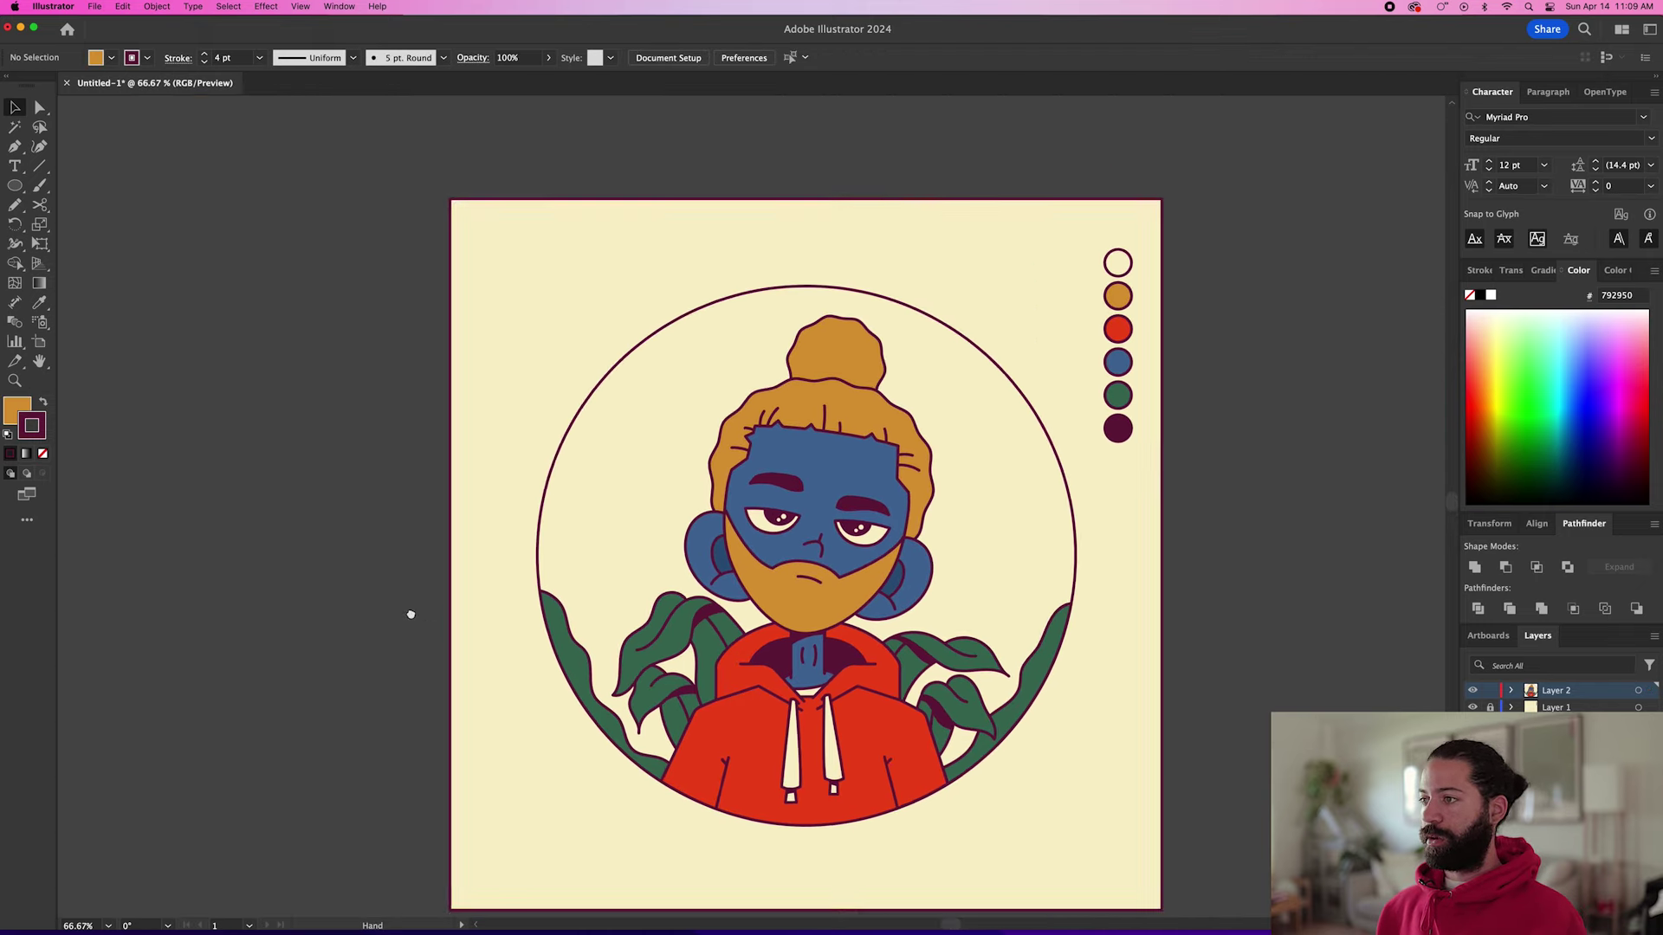